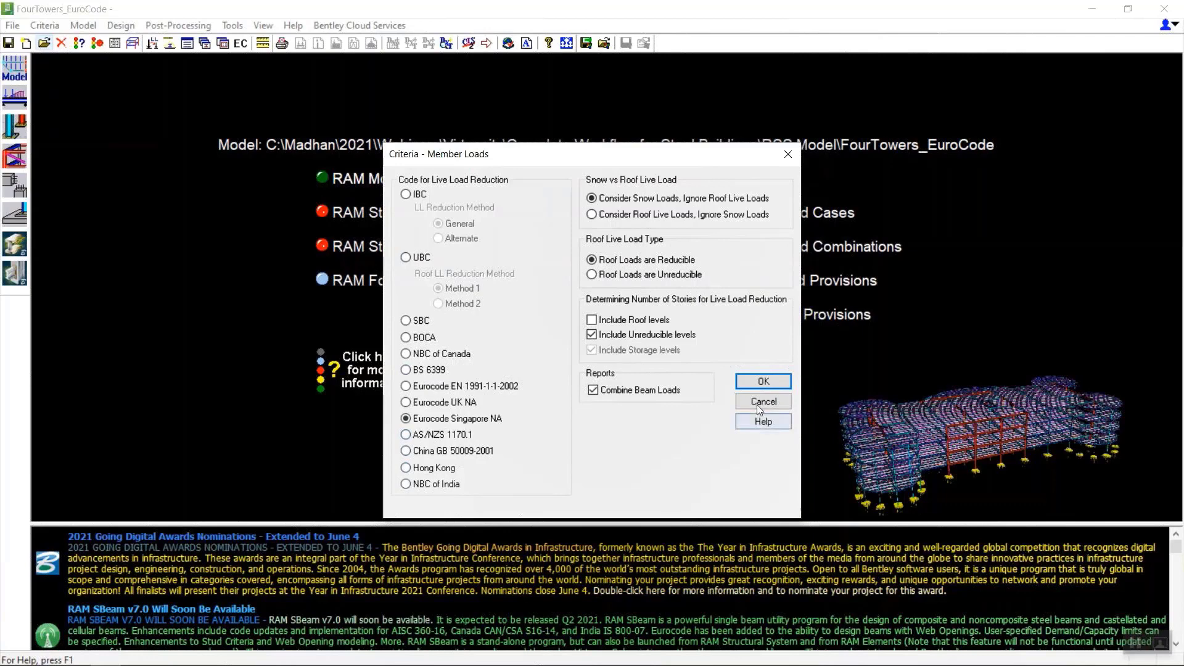
# Accept the member load criteria and review the self-weight options for member dead loads and story masses
pyautogui.click(742, 383)
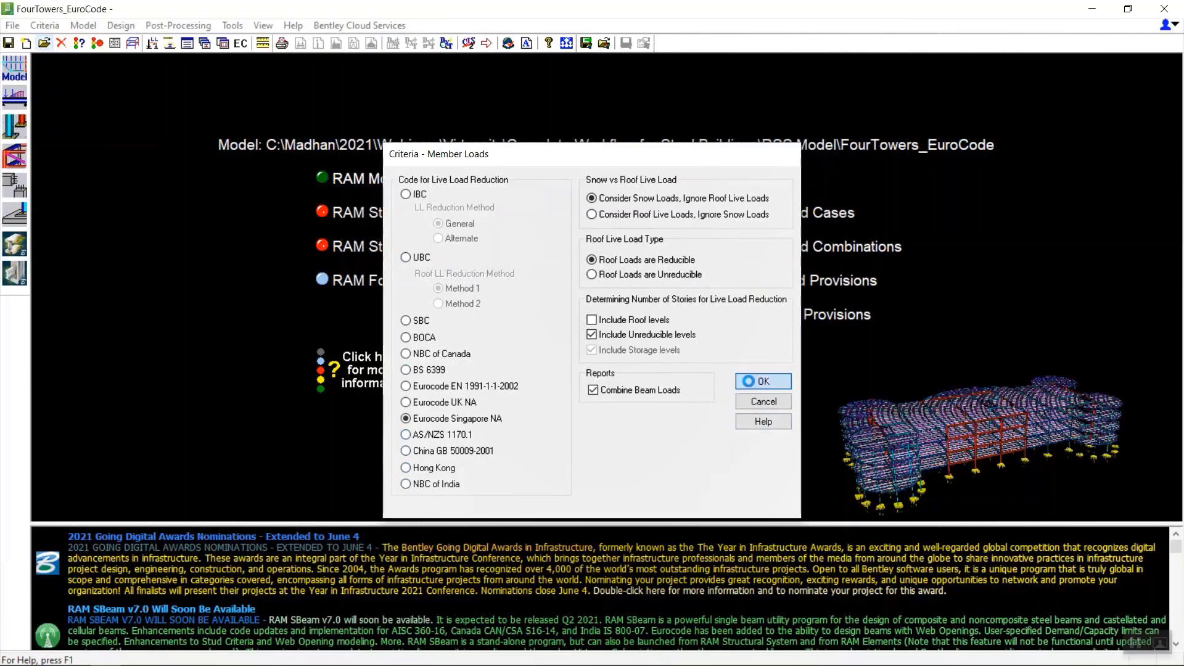
pyautogui.click(39, 25)
pyautogui.click(53, 59)
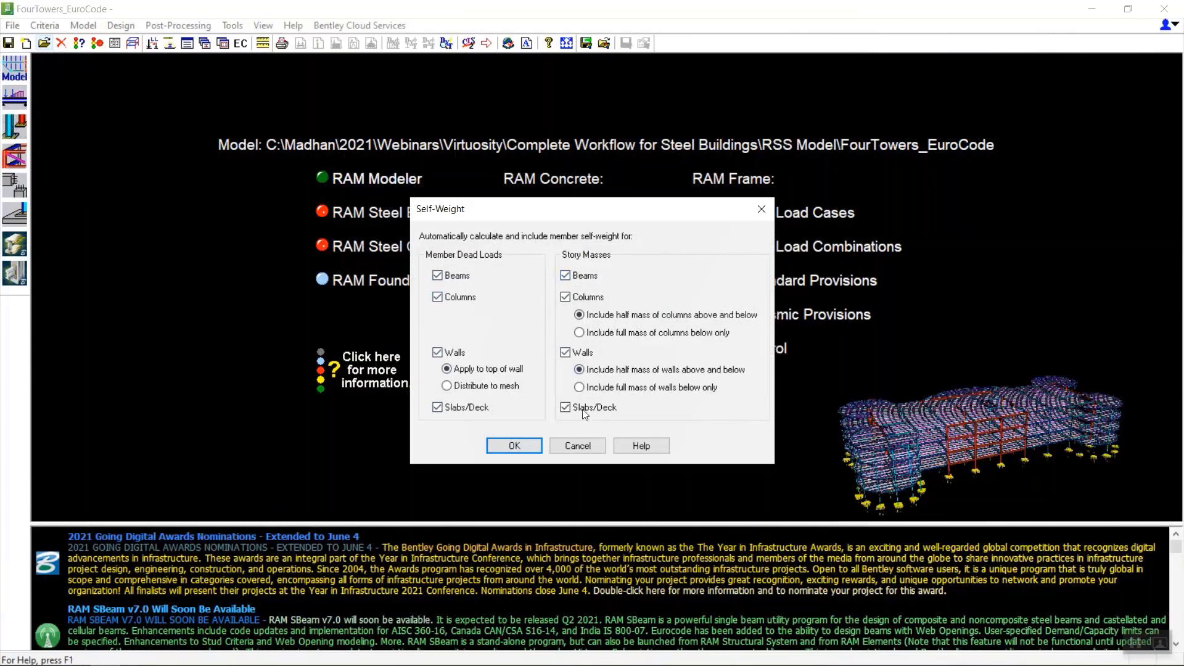
pyautogui.click(514, 445)
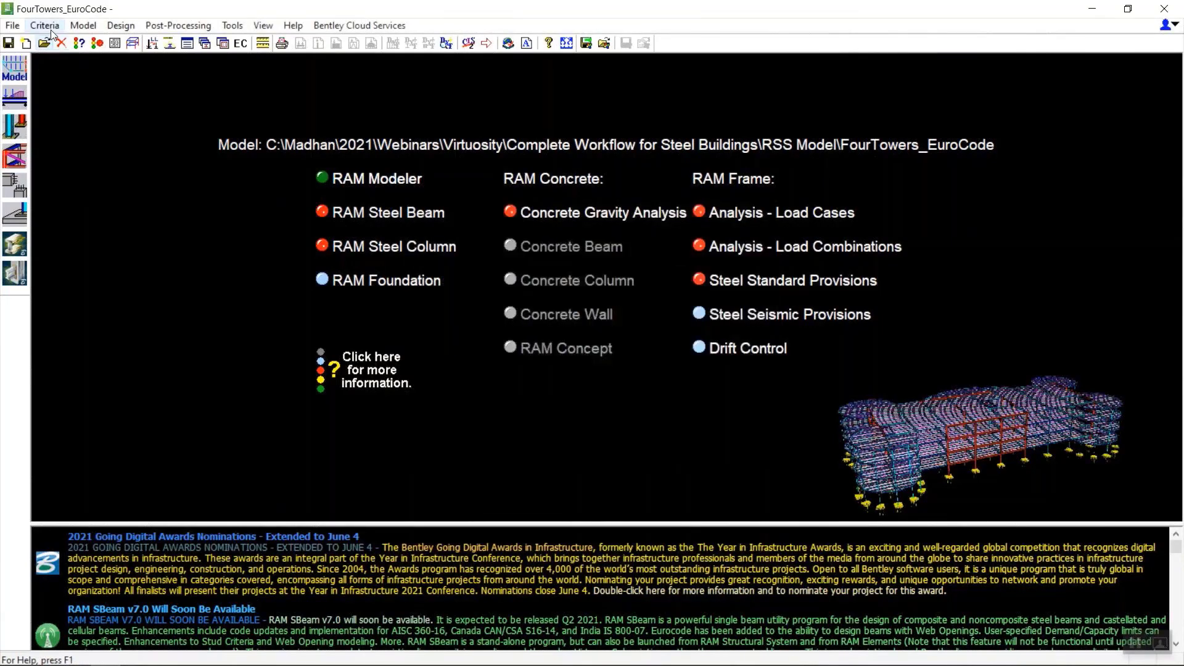
# Check the master steel table selection and keep ramuk as the master table
pyautogui.click(51, 29)
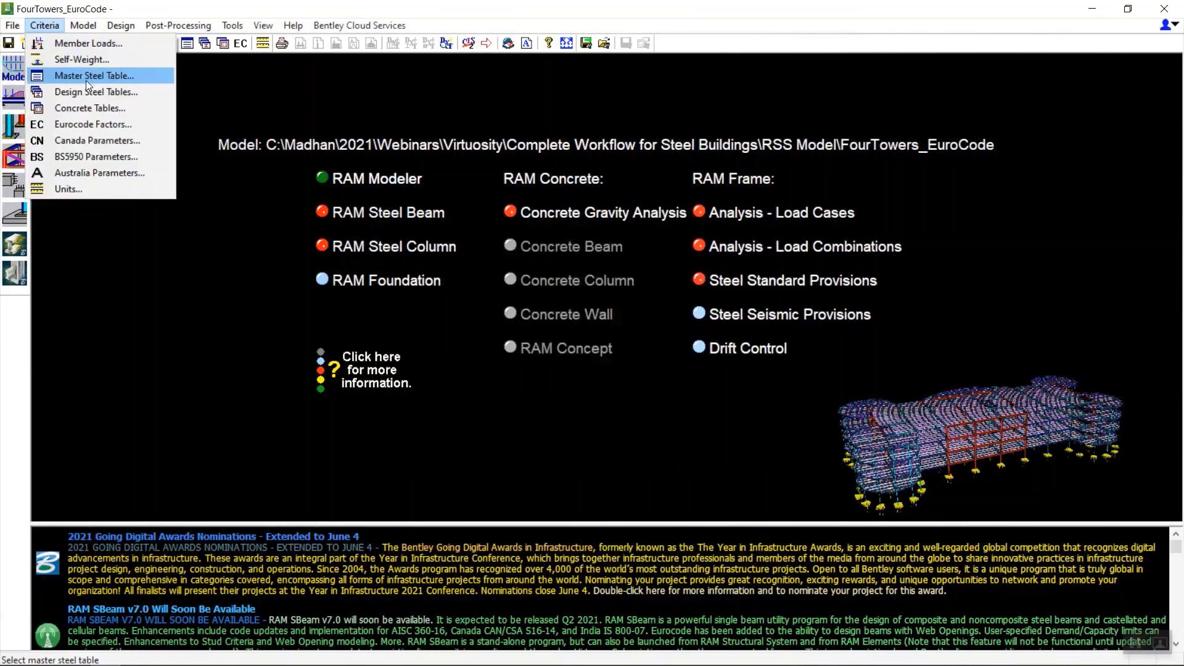
pyautogui.click(87, 77)
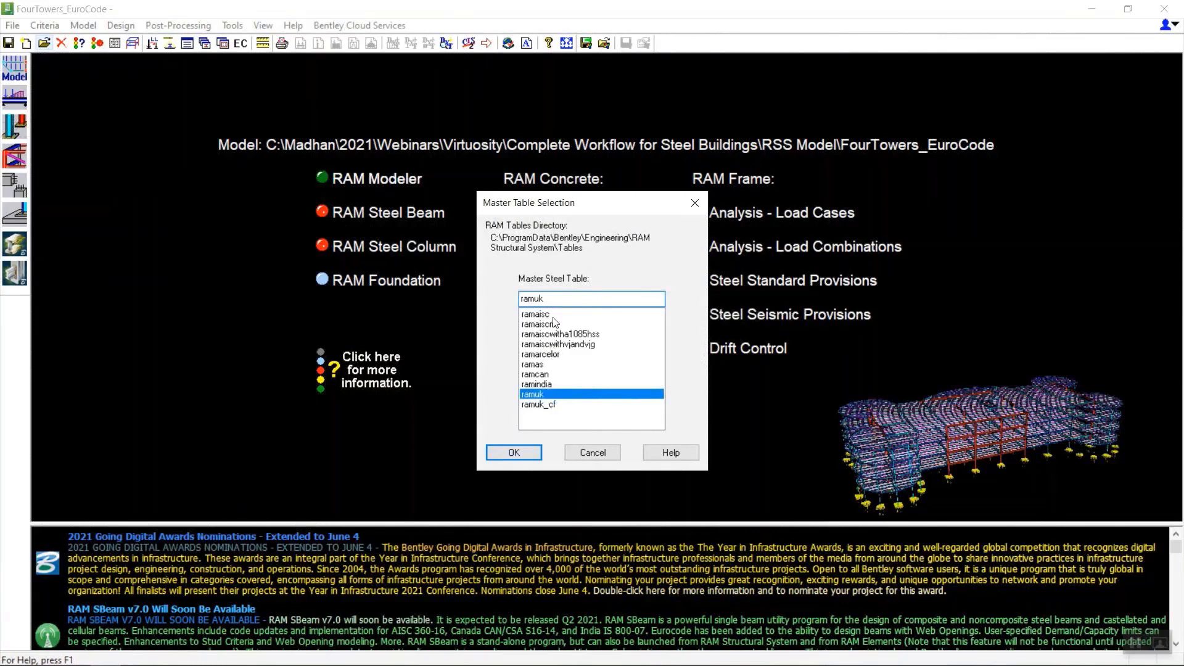
pyautogui.click(513, 455)
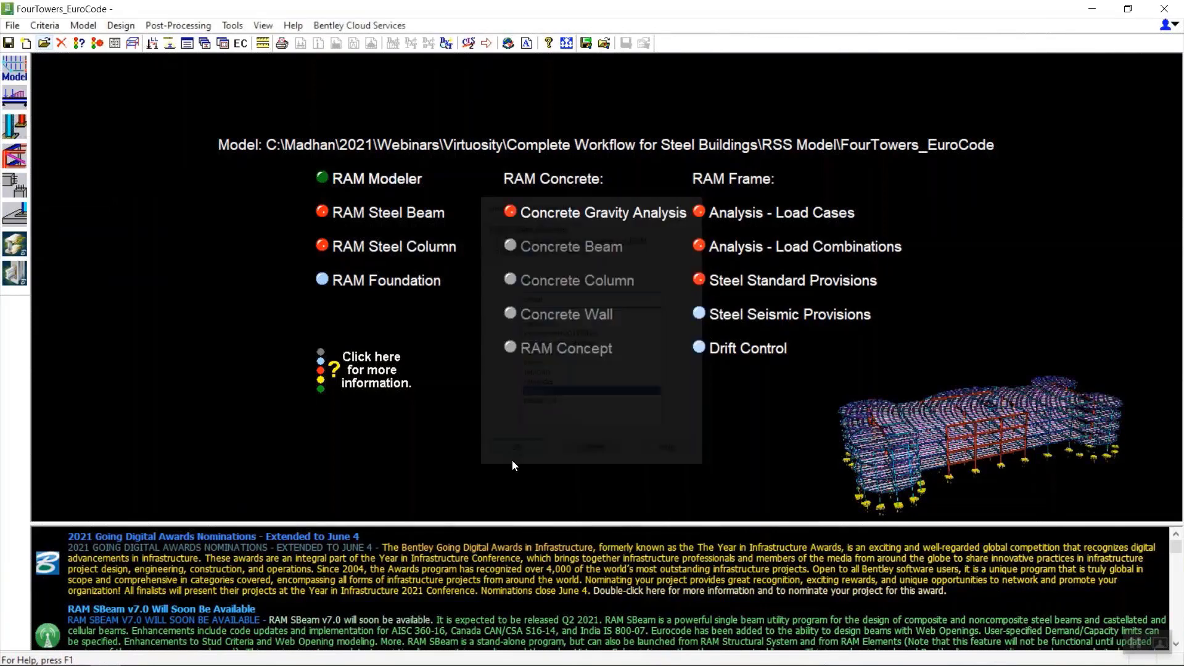
# Review the design steel tables assigned to decks, columns and beams, and accept them
pyautogui.click(44, 25)
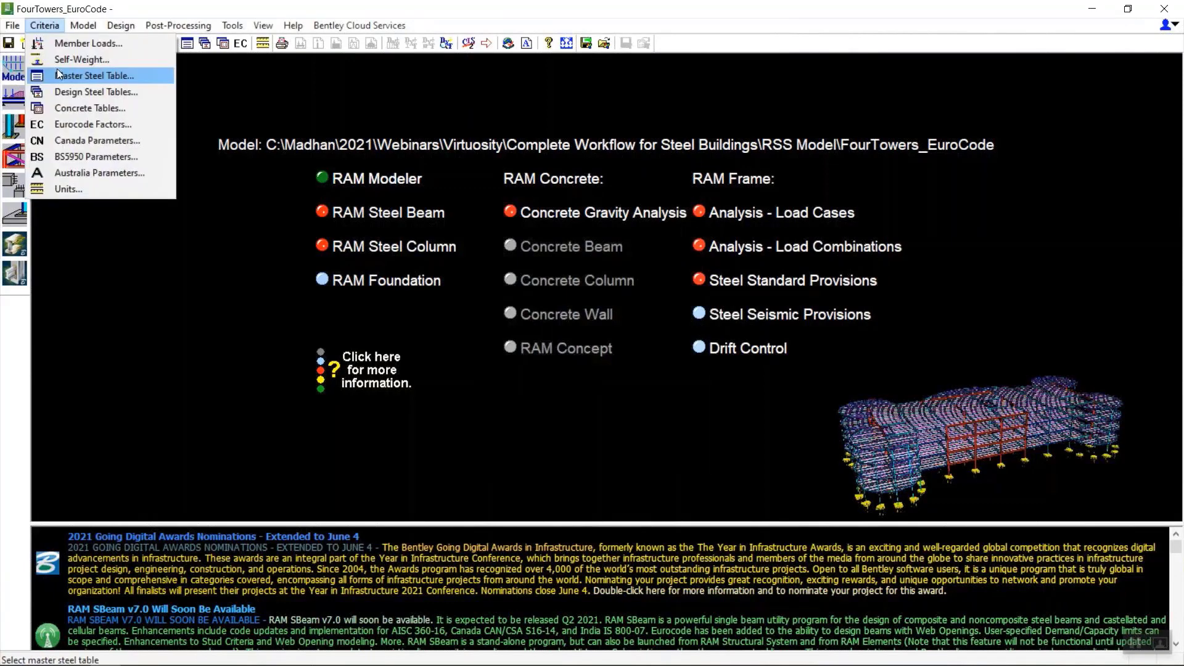
pyautogui.click(63, 93)
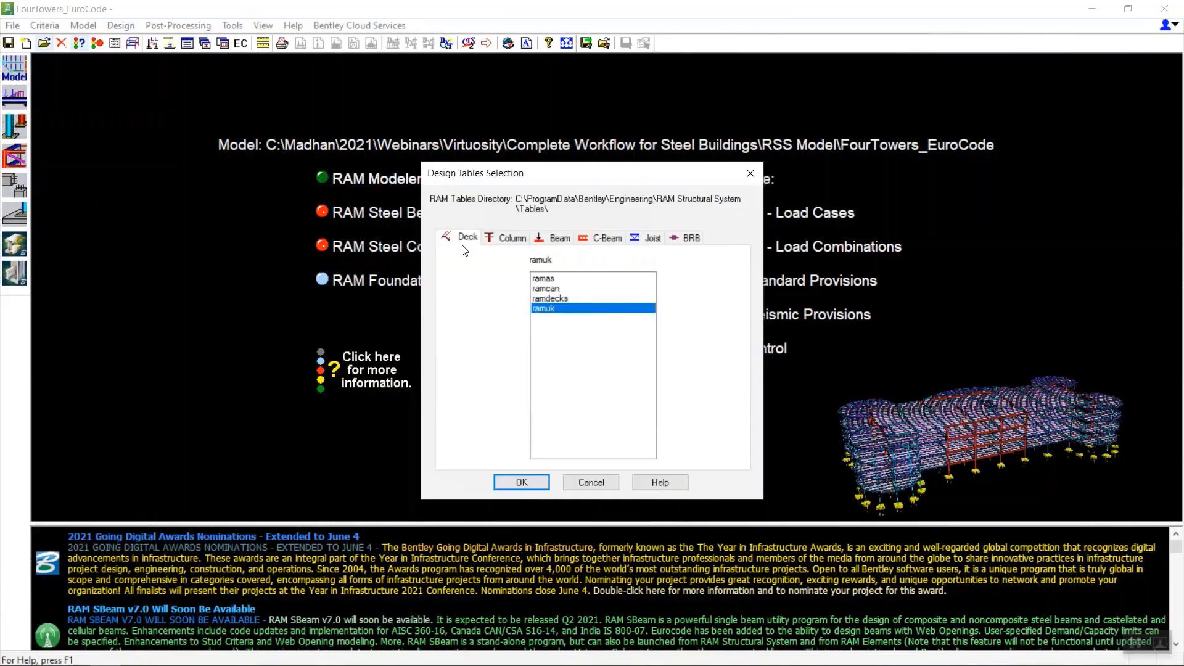
pyautogui.click(510, 238)
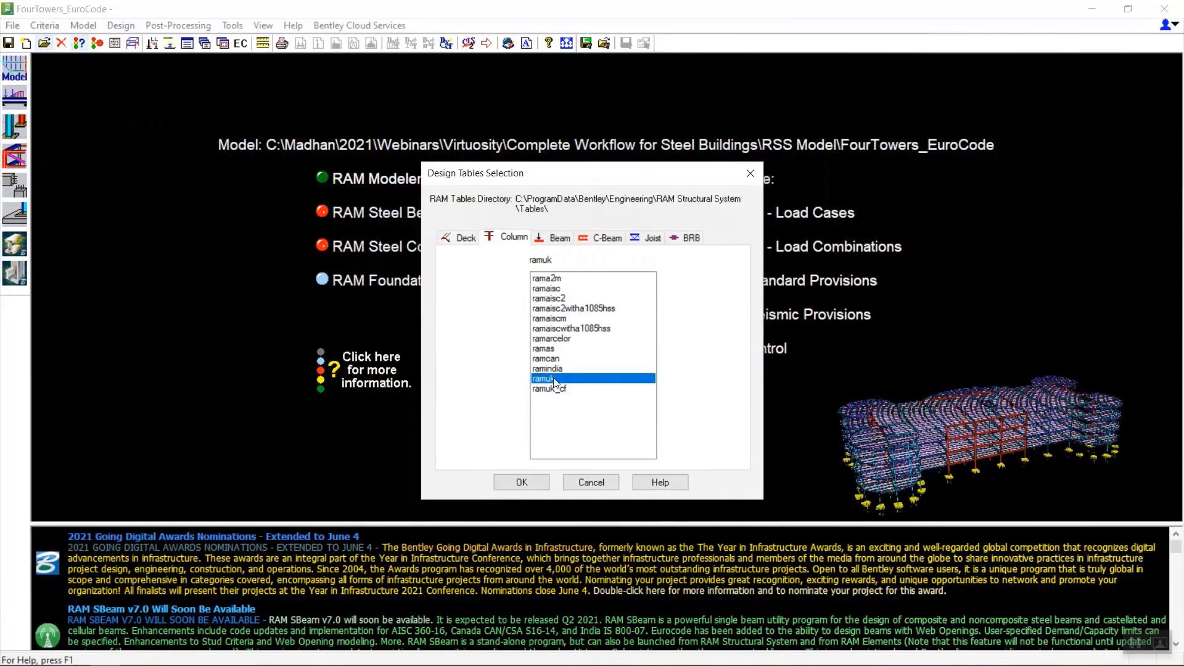
pyautogui.click(560, 239)
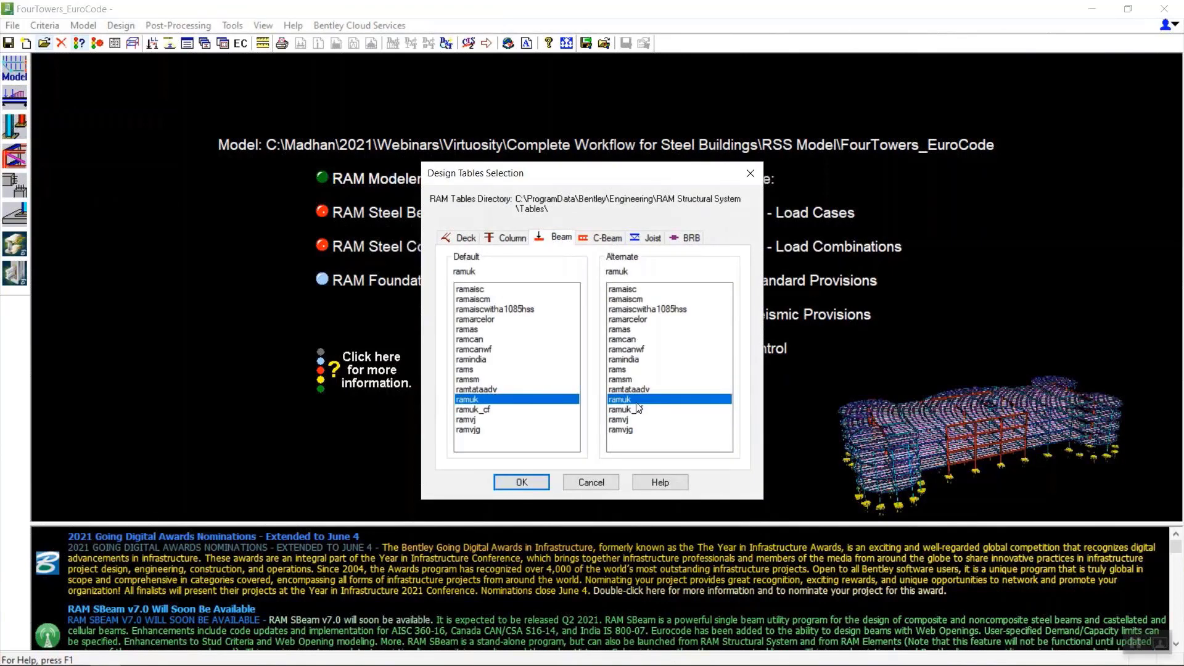
pyautogui.click(520, 481)
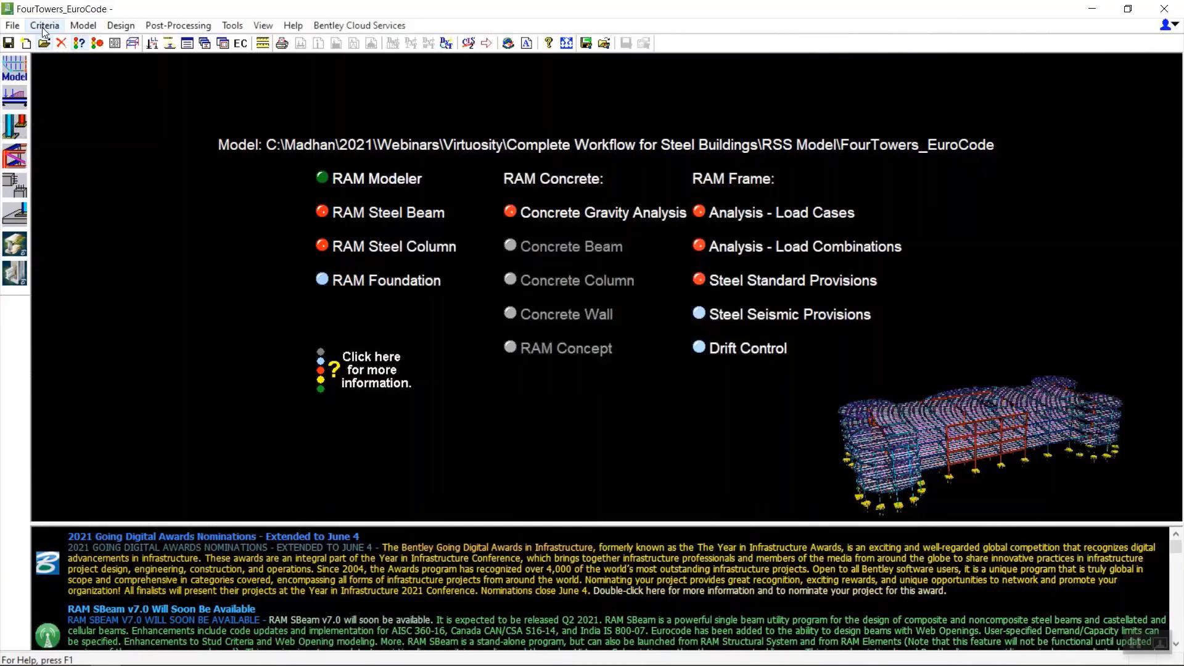
# Review the design tables assigned to BRBs, castellated and cellular beams, and joists, and accept them
pyautogui.click(43, 27)
pyautogui.click(61, 92)
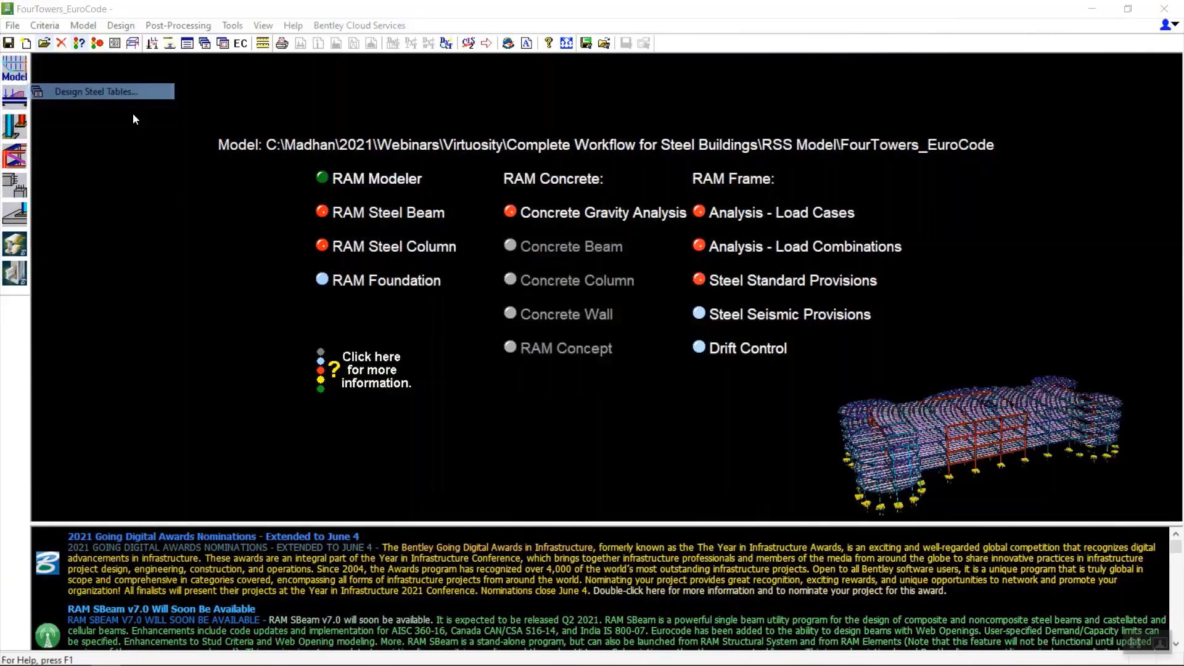
pyautogui.click(689, 241)
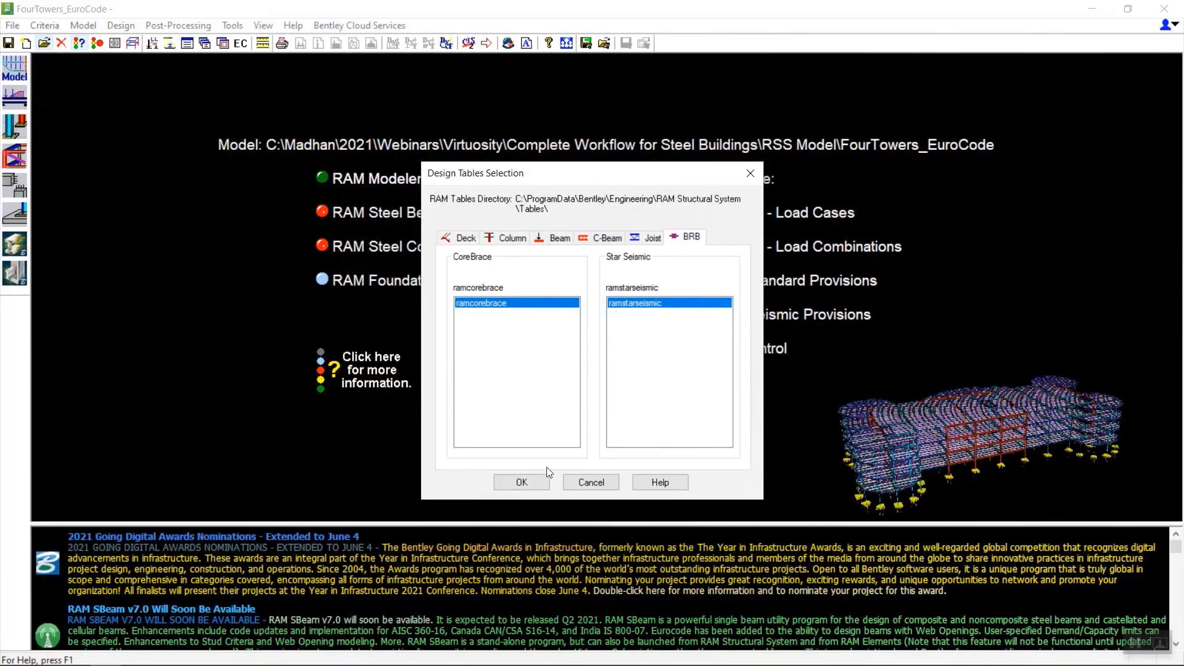
pyautogui.click(605, 237)
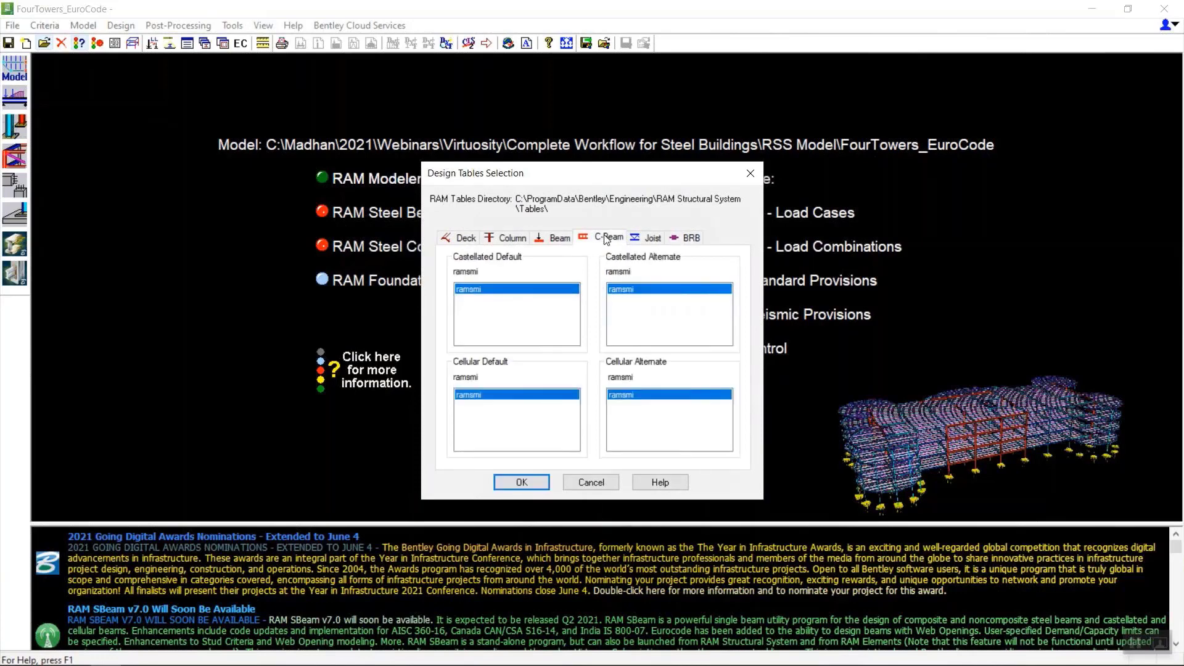
pyautogui.click(647, 238)
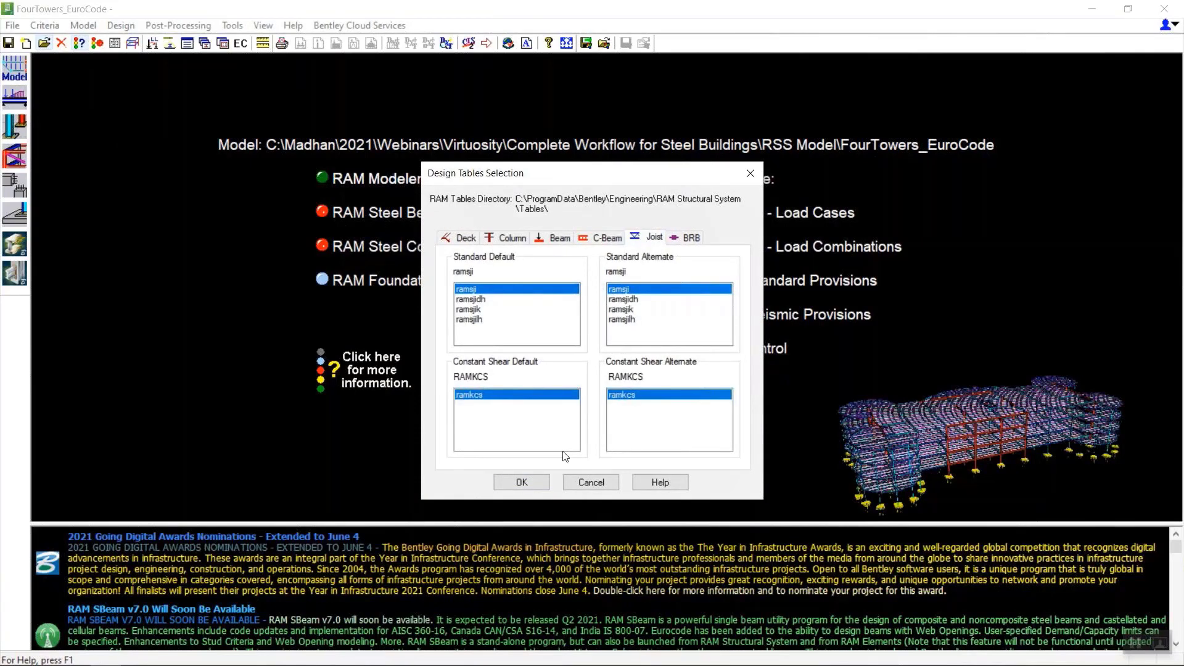
pyautogui.click(535, 482)
# Review the Eurocode factors for load combinations, resistance, live load reduction and composite beam design, and accept them
pyautogui.click(45, 25)
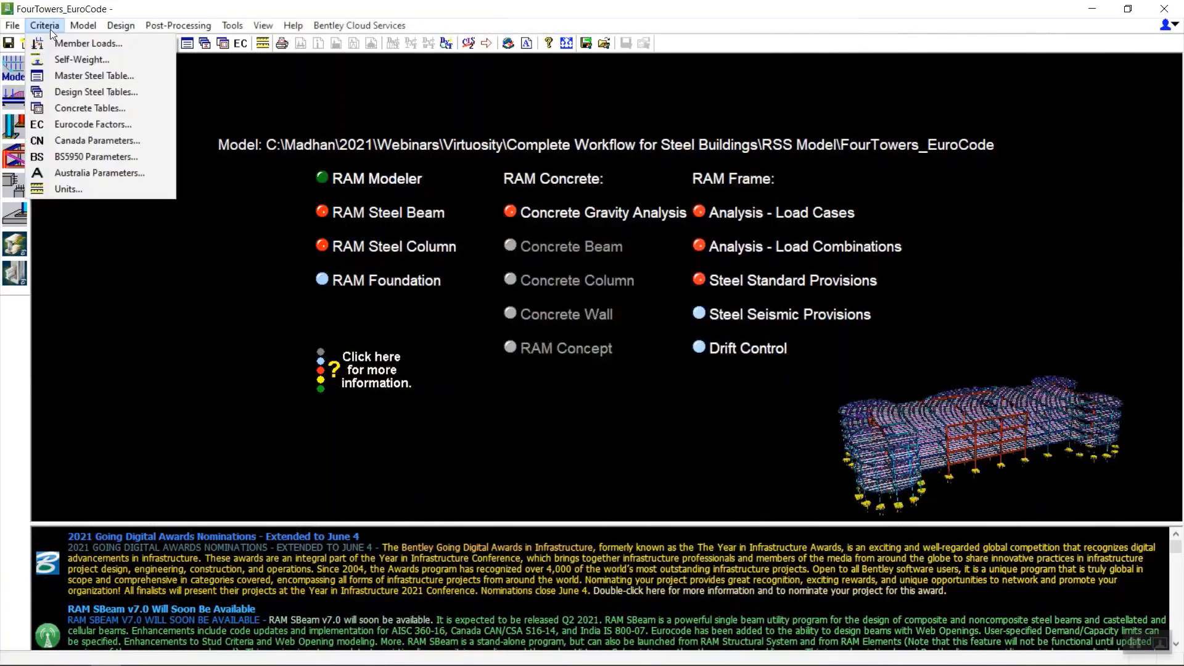
pyautogui.click(60, 125)
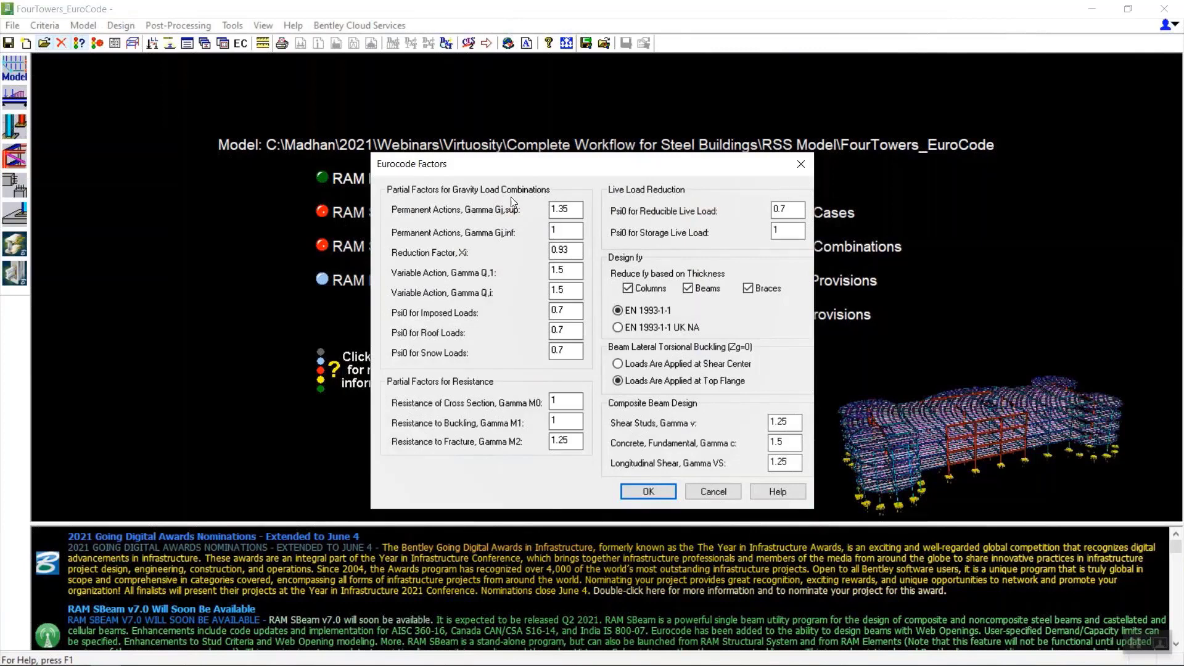
pyautogui.click(646, 491)
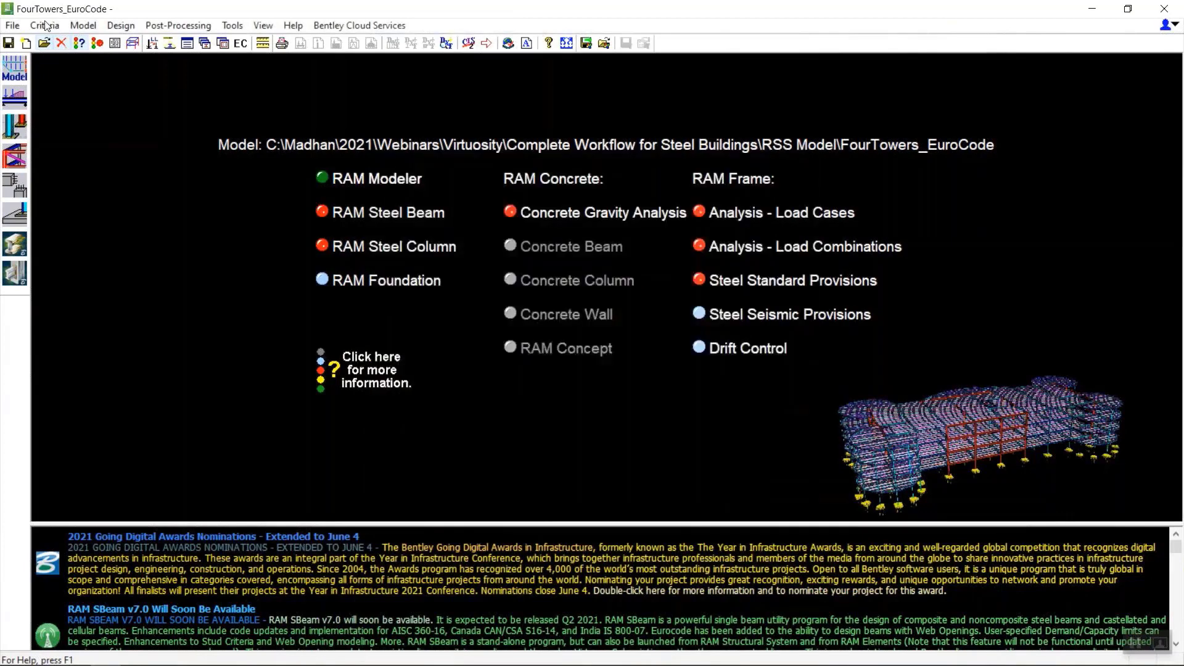
# Open the FourTowers_EuroCode model in RAM Modeler
pyautogui.click(46, 26)
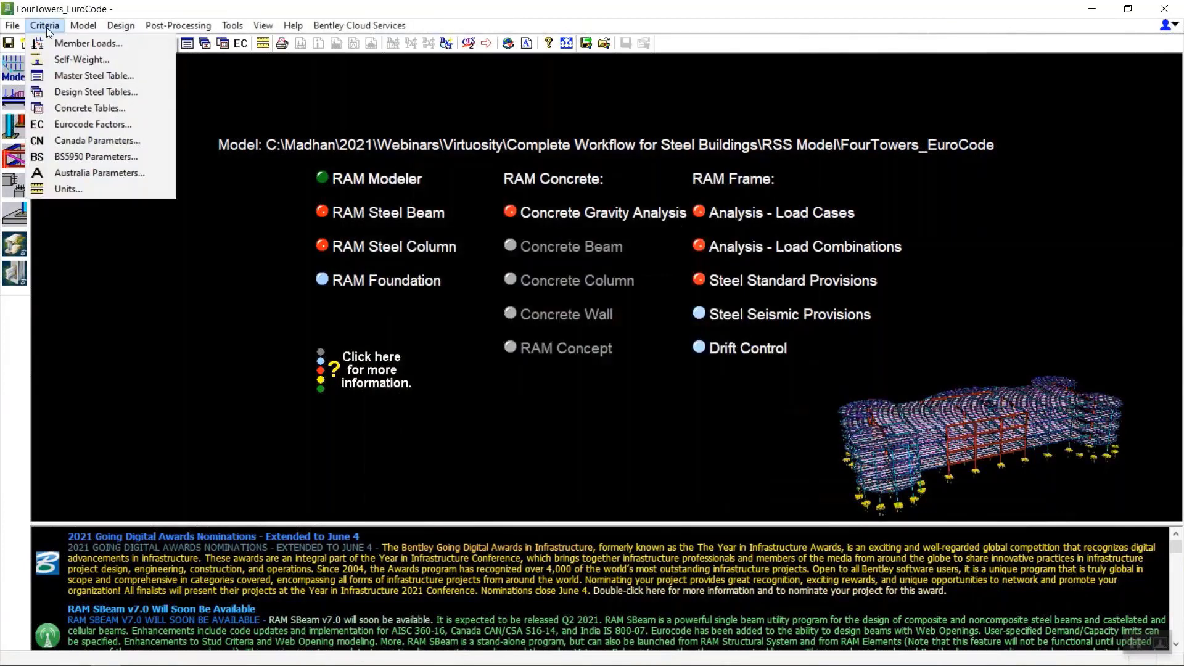
pyautogui.click(8, 69)
pyautogui.click(8, 69)
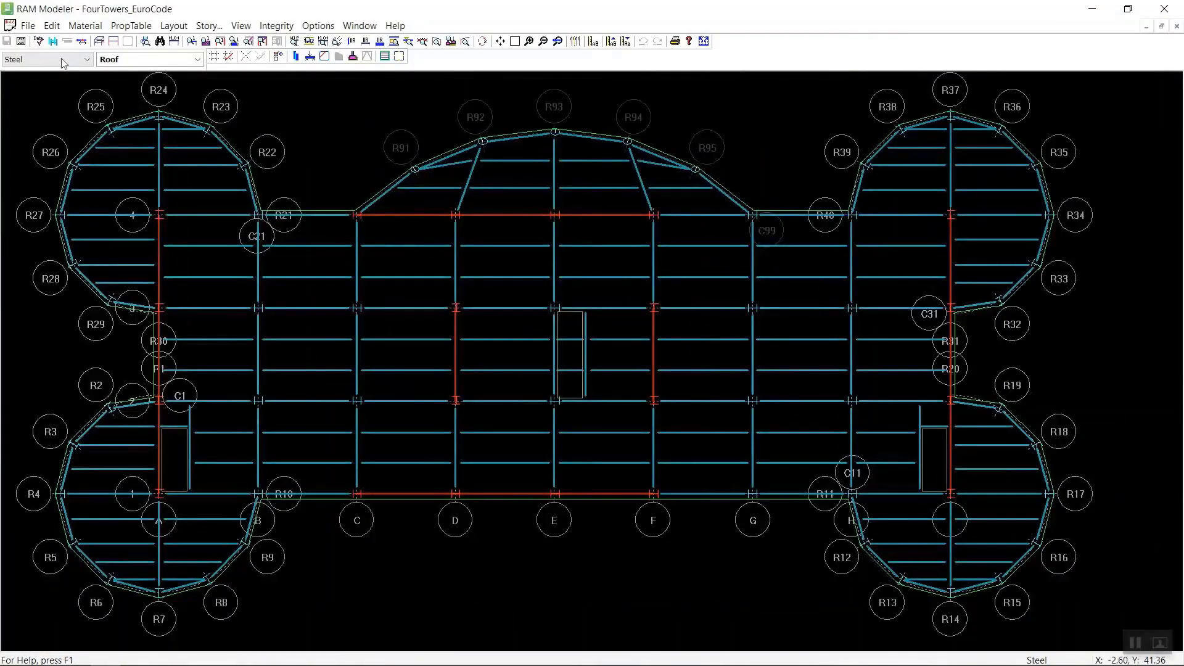
# Keep Steel as the material and display the plan of the floor type named Floor
pyautogui.click(60, 64)
pyautogui.click(59, 66)
pyautogui.click(109, 59)
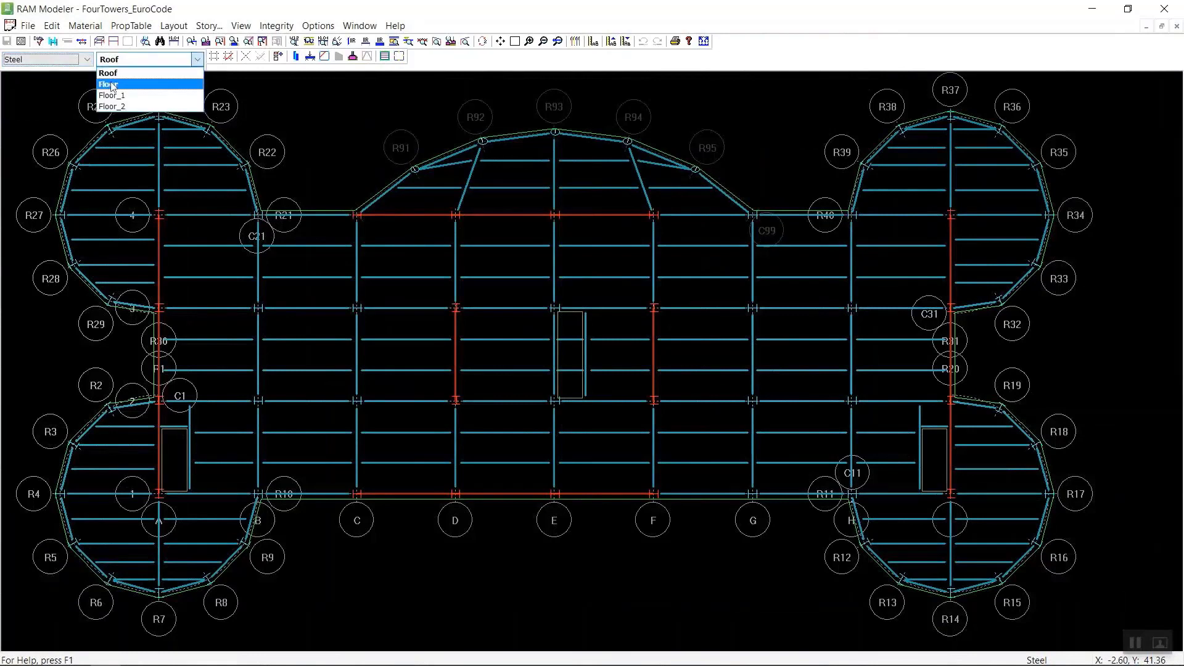
pyautogui.click(111, 84)
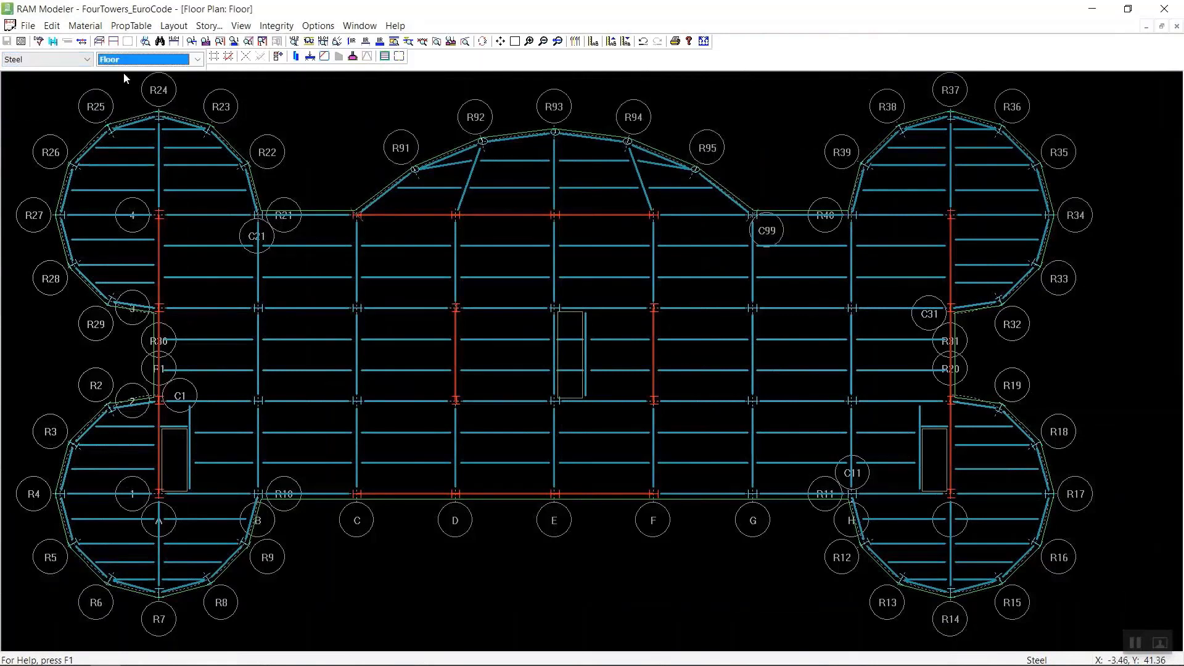
pyautogui.click(124, 61)
pyautogui.click(125, 64)
# Inspect the Tata ComFlor 80 composite deck's properties, including its concrete thickness above flutes and stud length
pyautogui.click(123, 27)
pyautogui.click(141, 41)
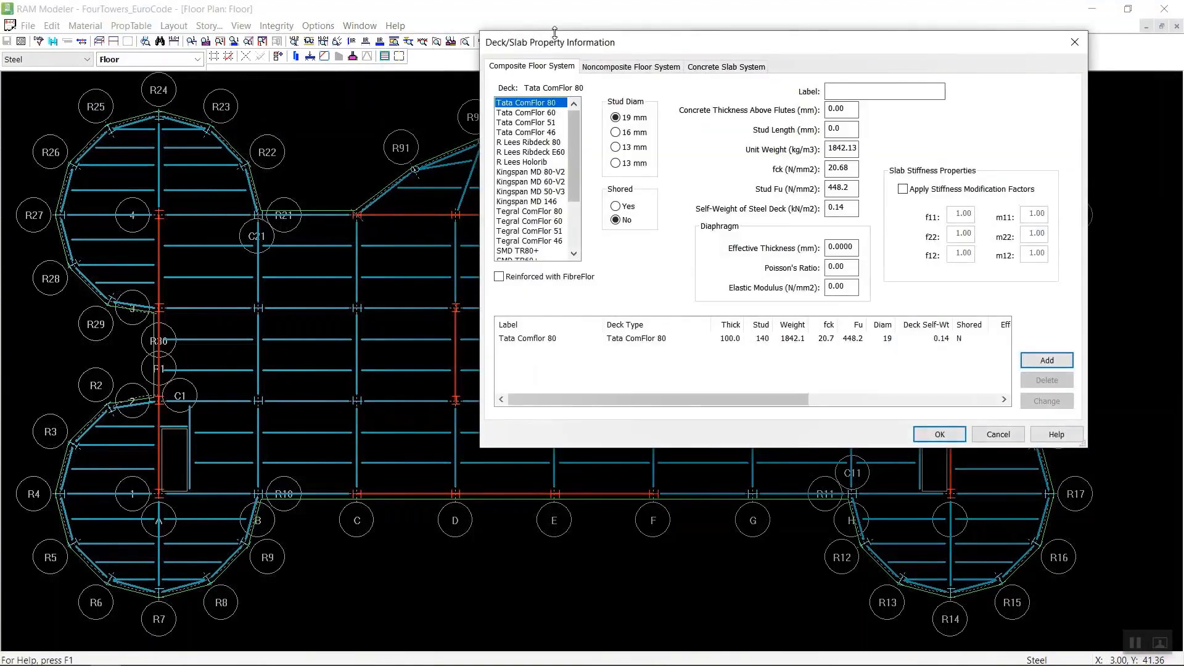
pyautogui.moveTo(554, 32); pyautogui.dragTo(387, 18)
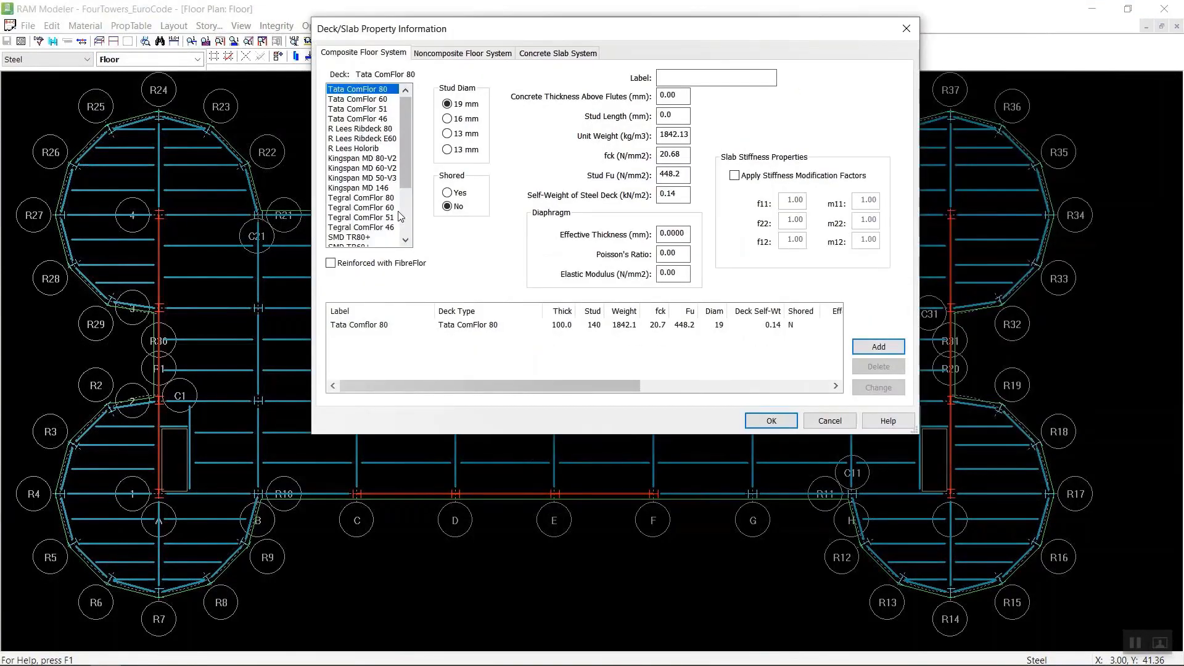
pyautogui.click(580, 325)
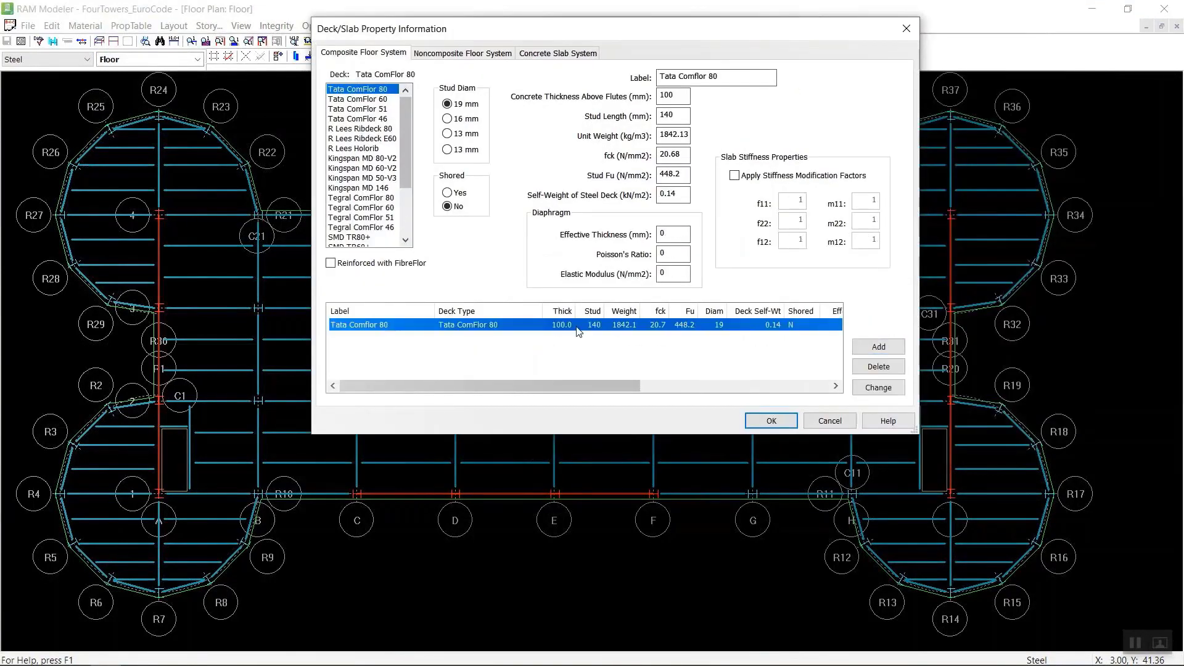
pyautogui.click(685, 100)
pyautogui.click(680, 117)
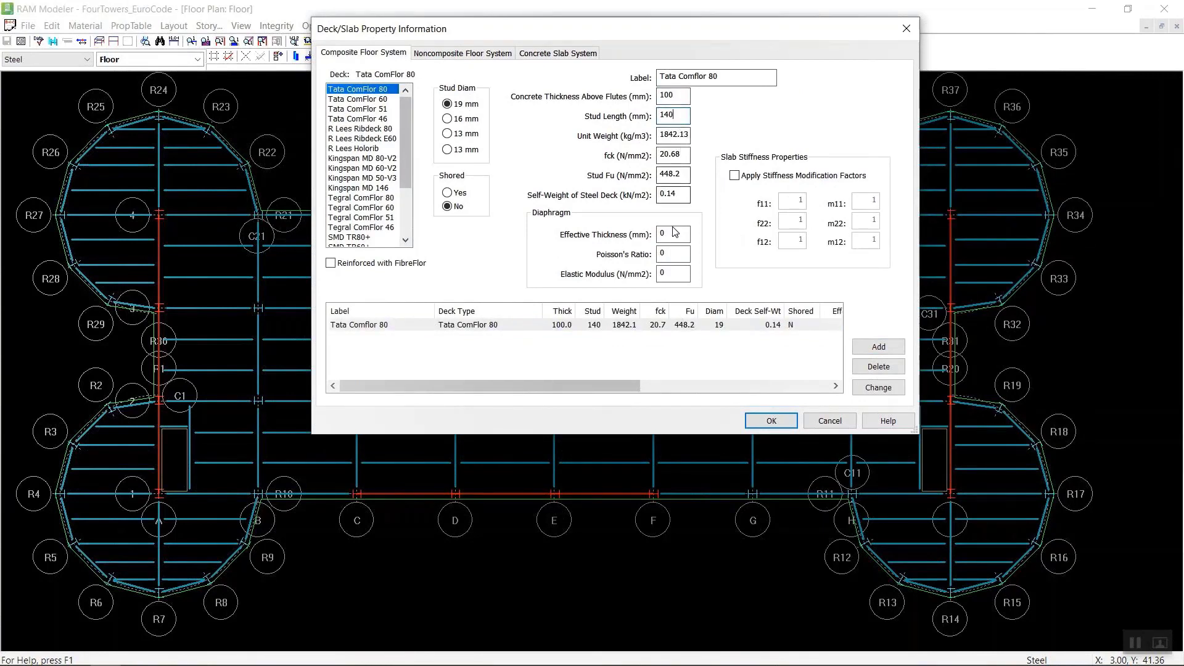
# Inspect the RoofDeck noncomposite floor system's properties and close the deck property settings
pyautogui.click(482, 54)
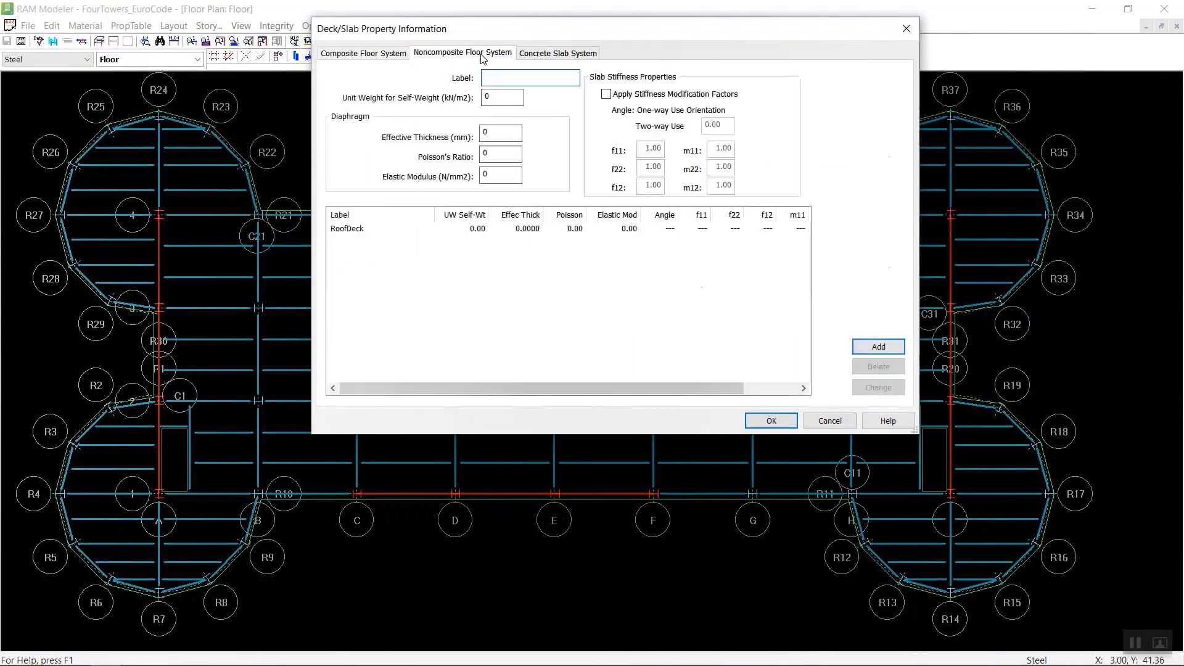
pyautogui.click(347, 229)
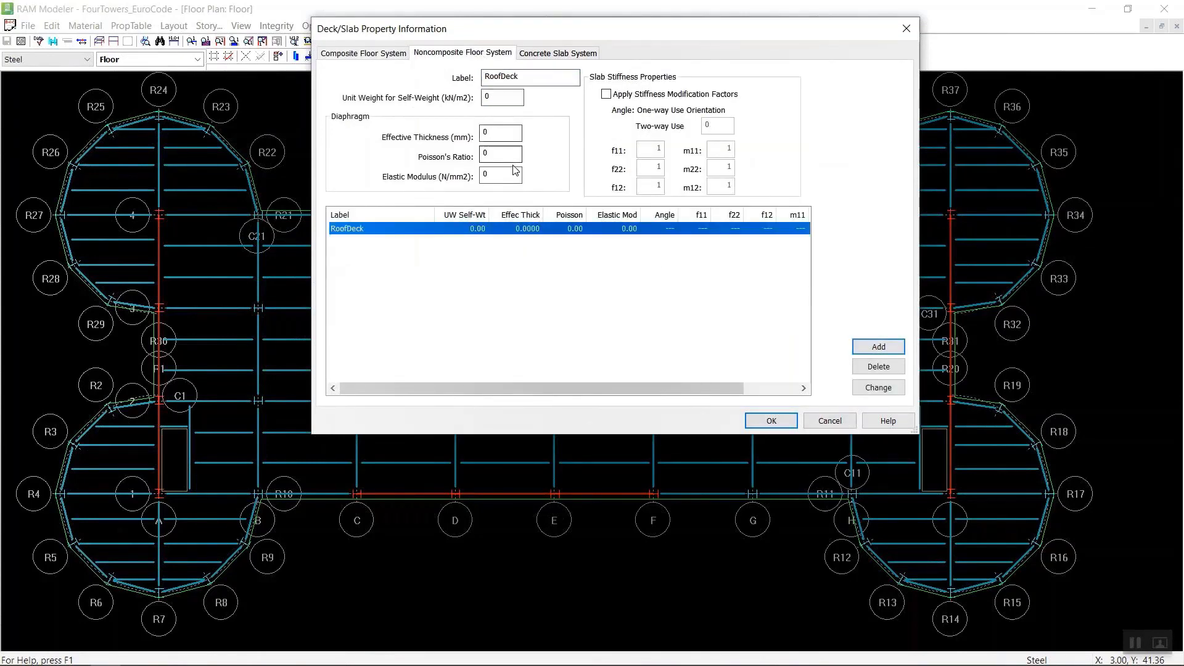
pyautogui.click(771, 421)
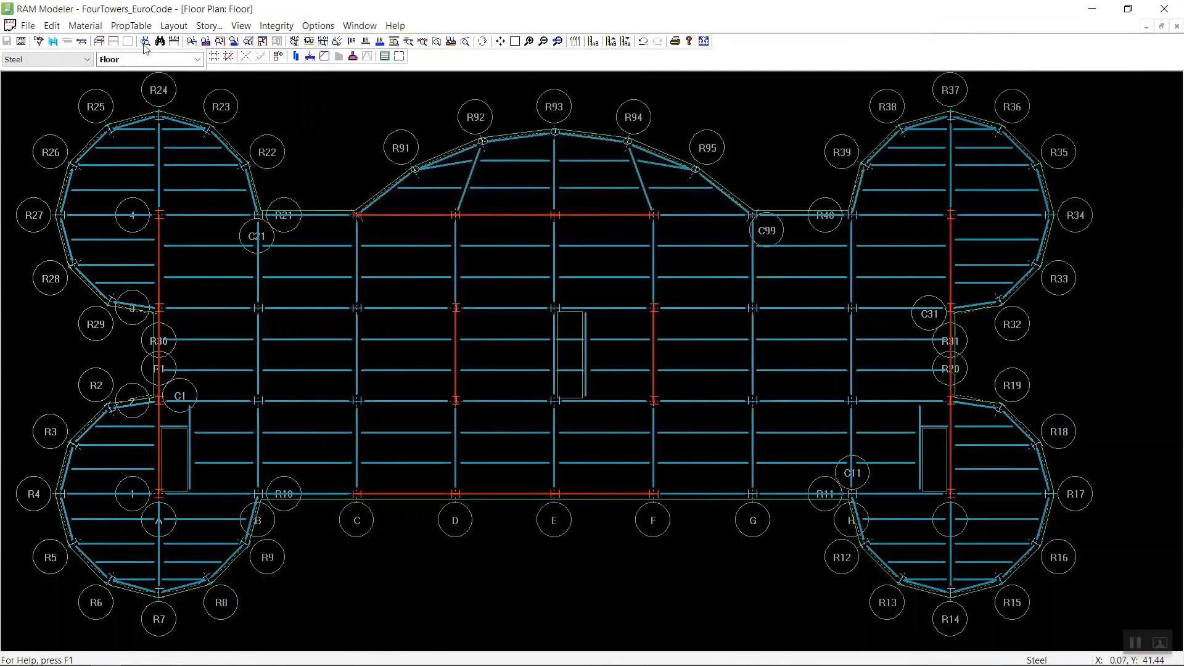
# Review the X and Y grid definitions of the Typical orthogonal grid system and close the grid settings without changes
pyautogui.click(131, 26)
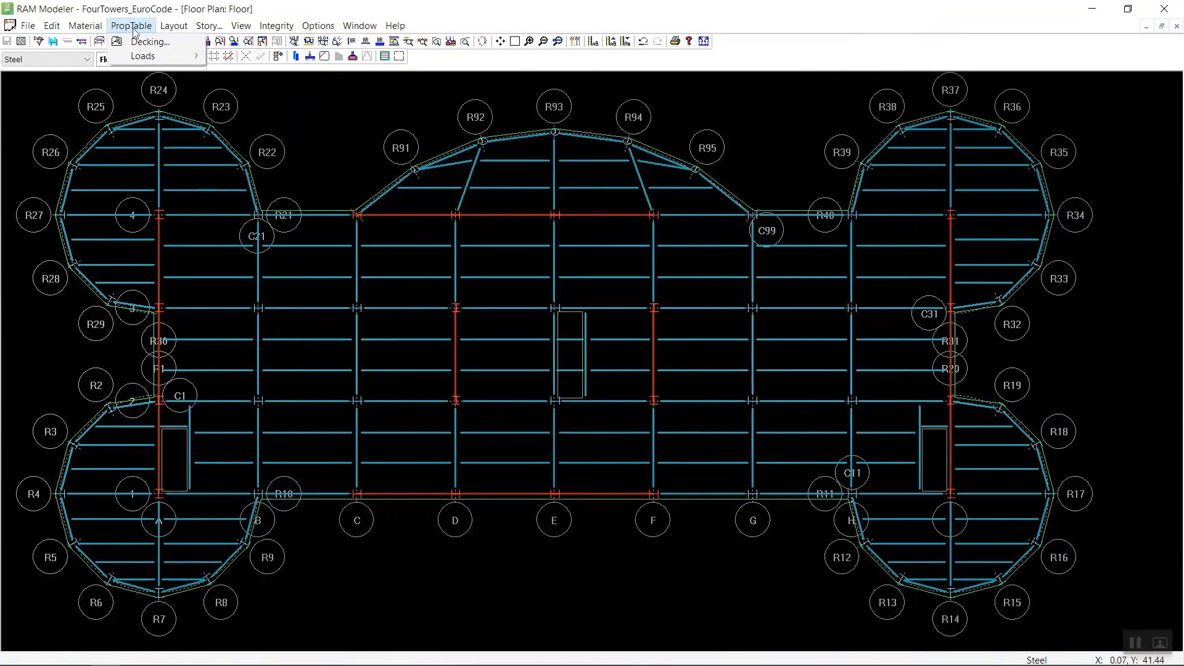
pyautogui.moveTo(167, 26)
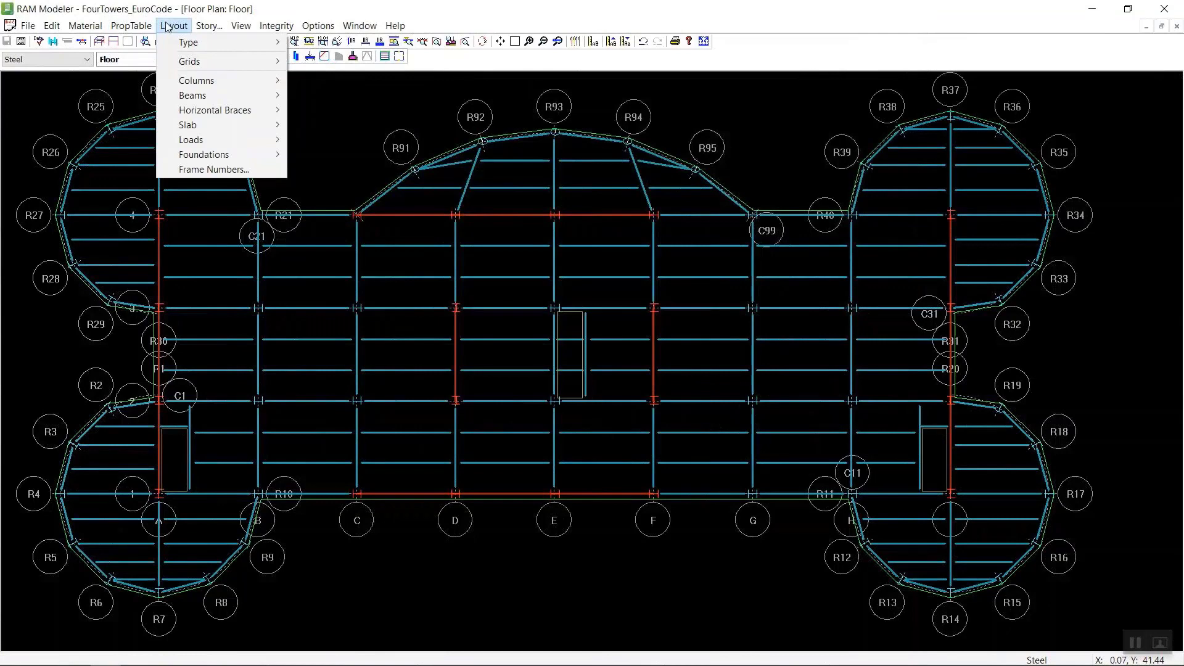
pyautogui.moveTo(185, 64)
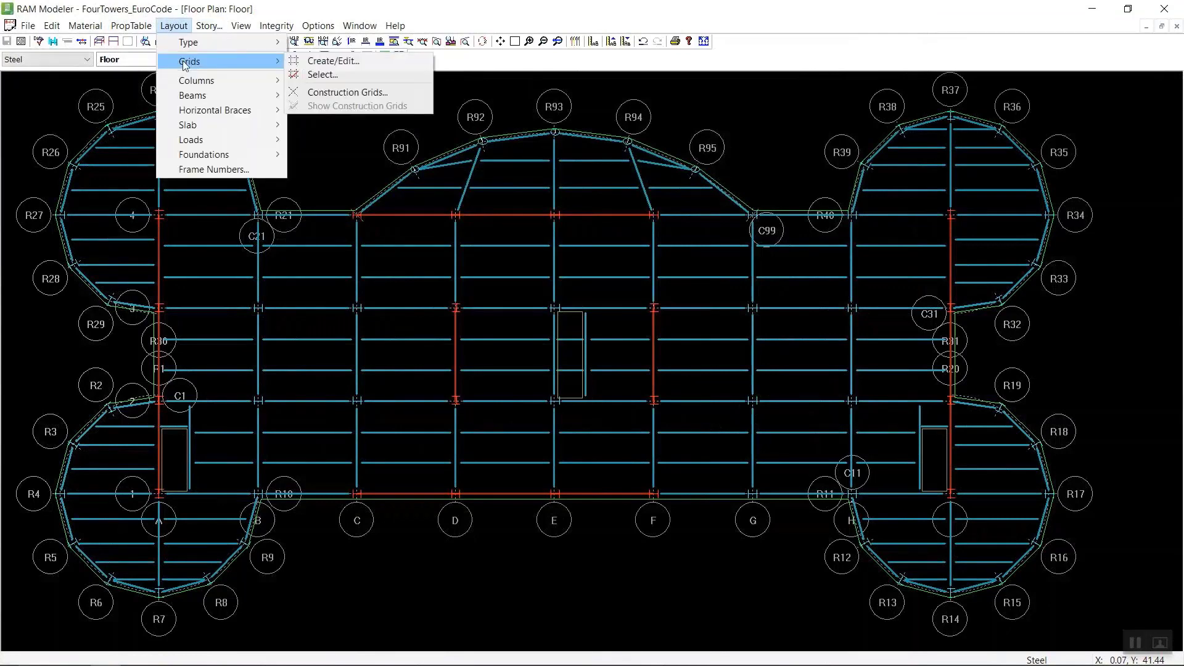
pyautogui.click(333, 62)
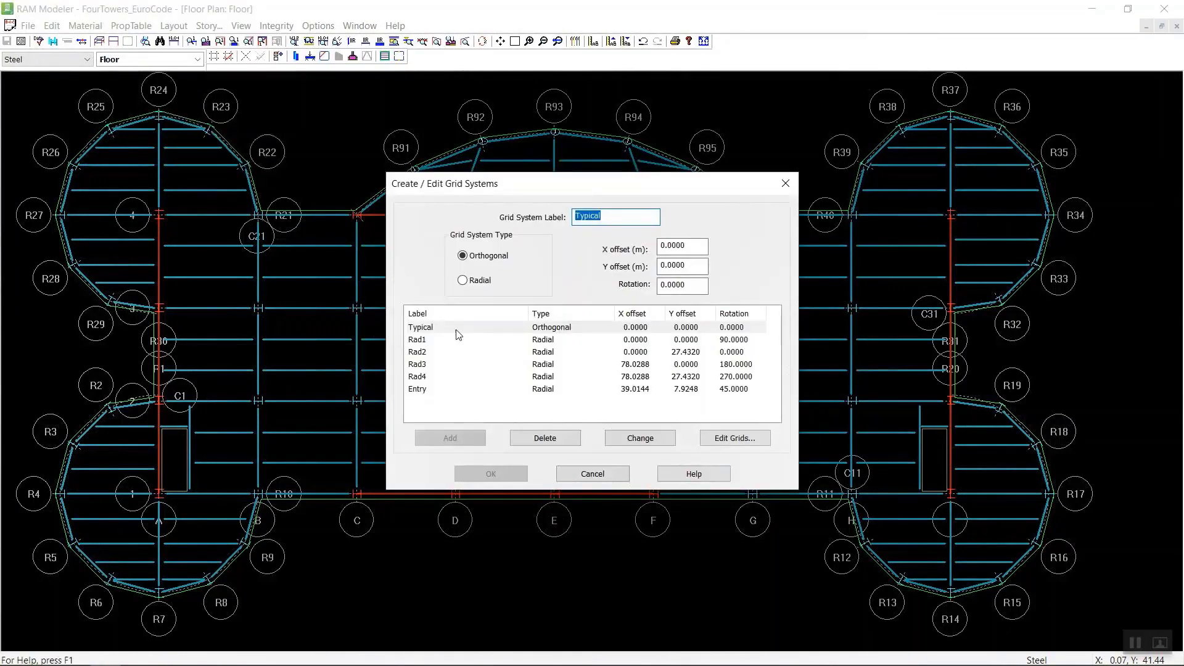
pyautogui.click(454, 328)
pyautogui.click(703, 438)
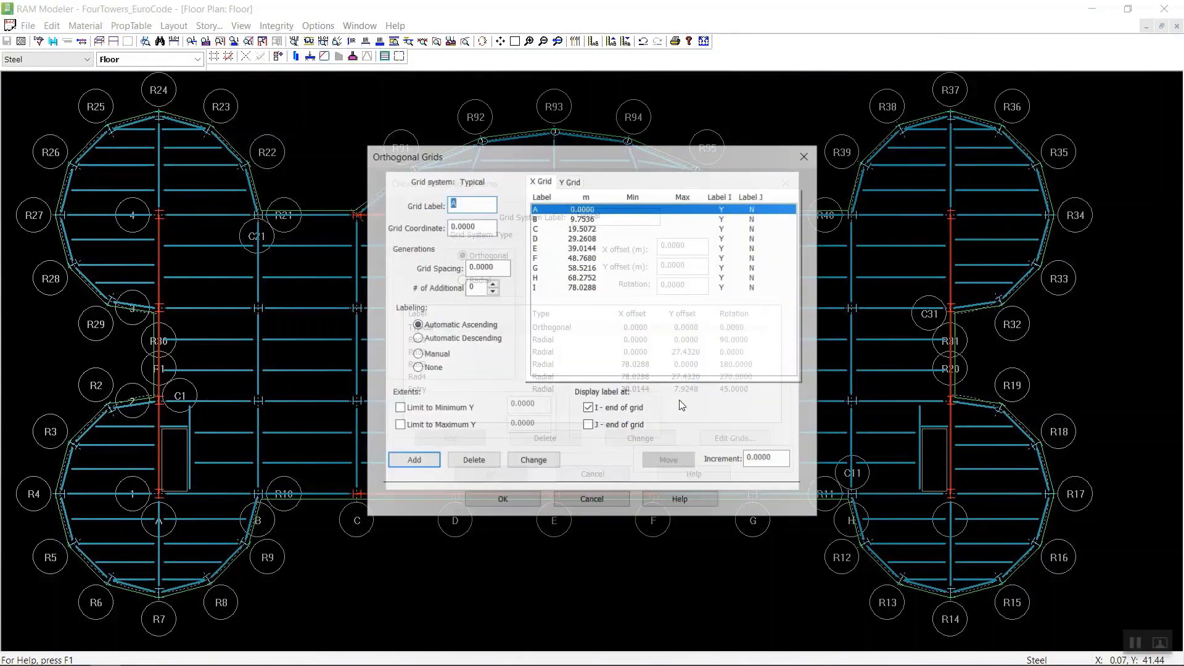
pyautogui.click(459, 204)
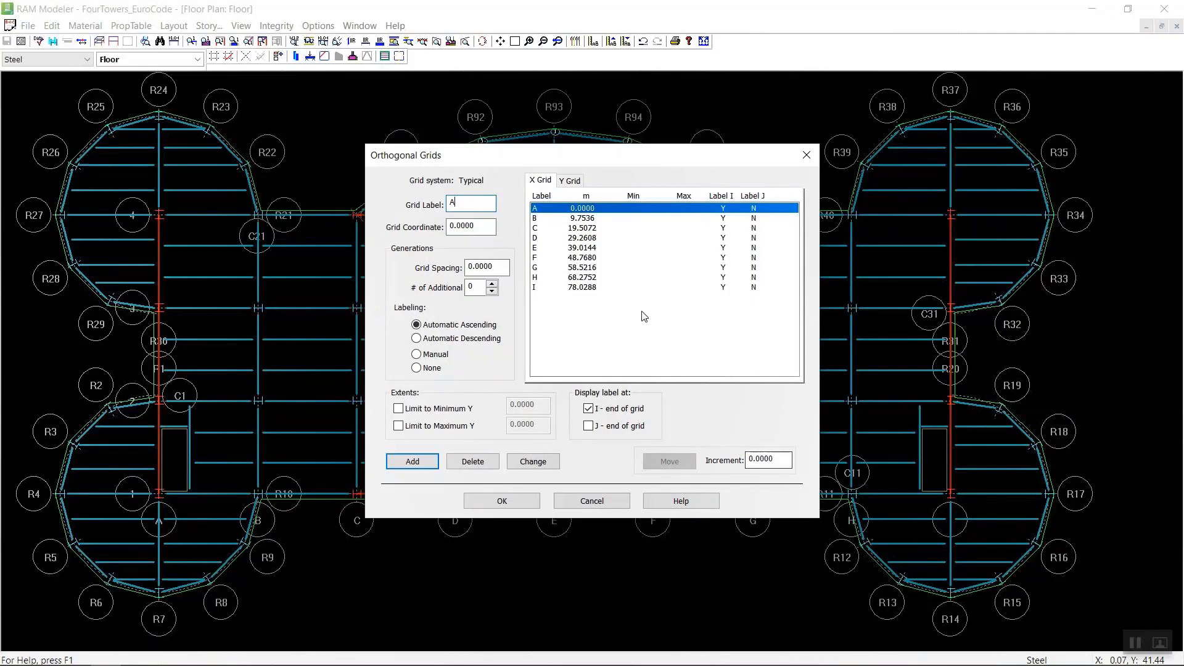
pyautogui.click(568, 181)
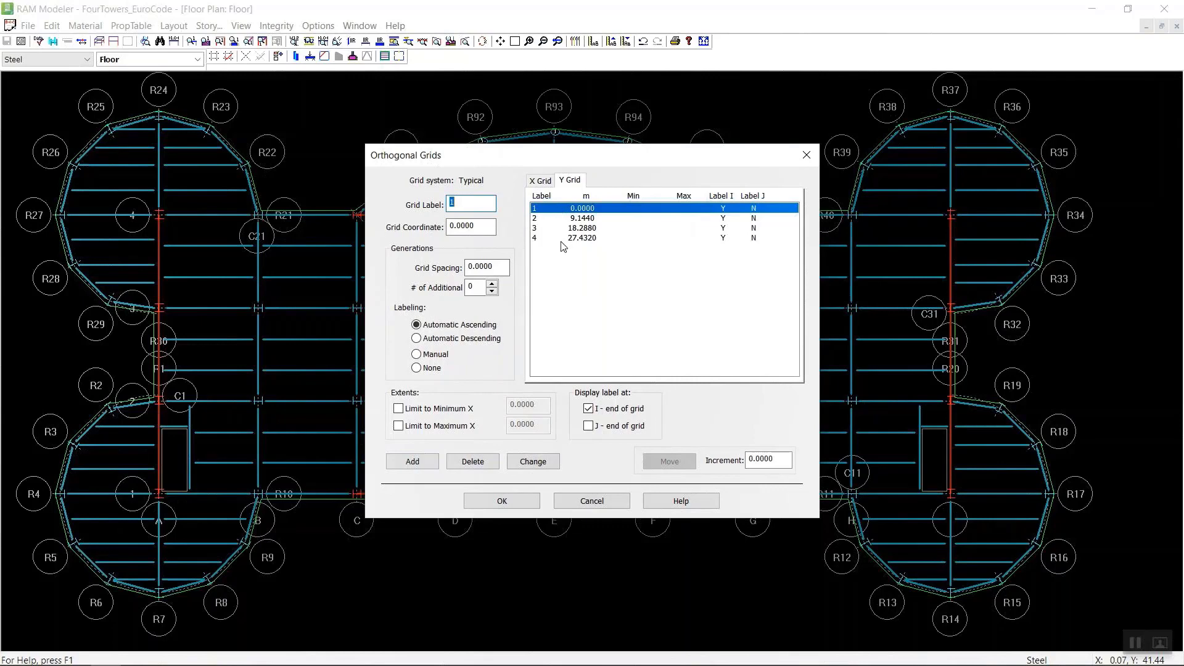
pyautogui.click(599, 503)
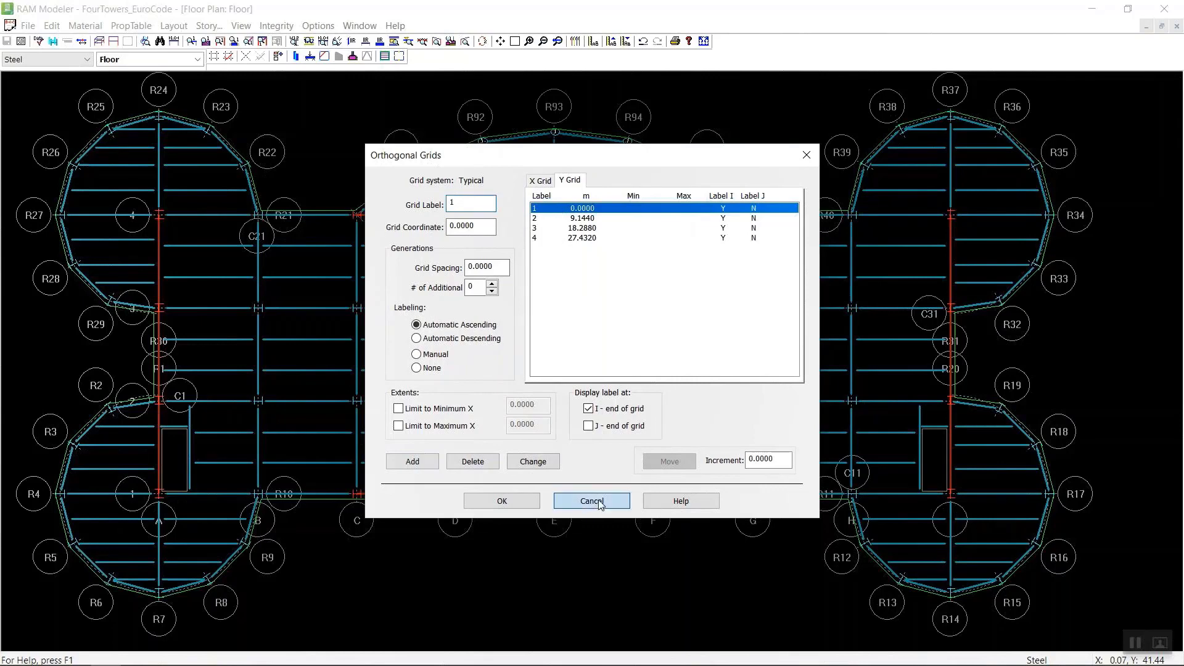
pyautogui.click(589, 471)
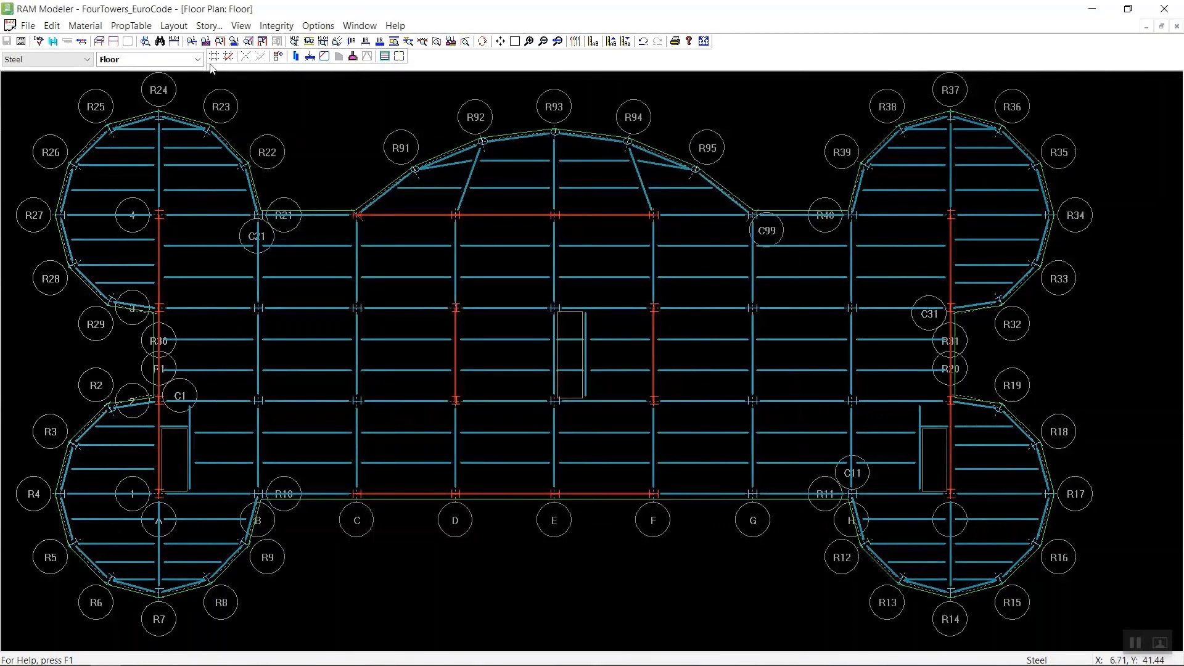
# Open the 3D view of the model and examine the building's framing, decks and foundations from all sides
pyautogui.click(98, 42)
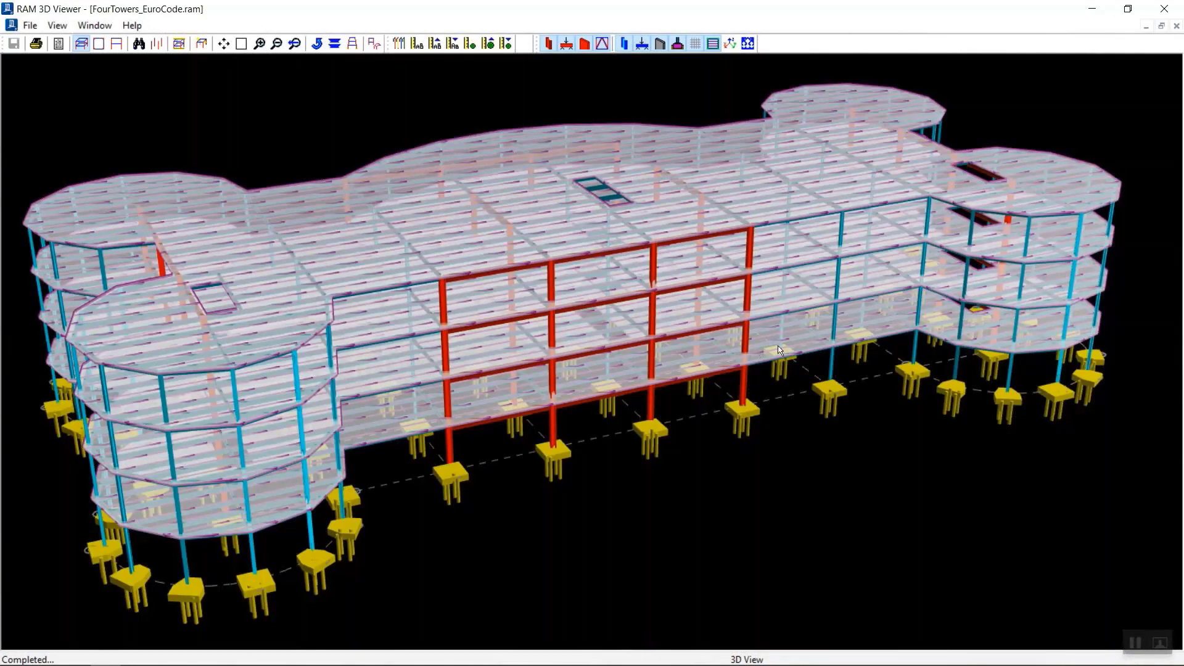
pyautogui.press('Left')
pyautogui.press('Left')
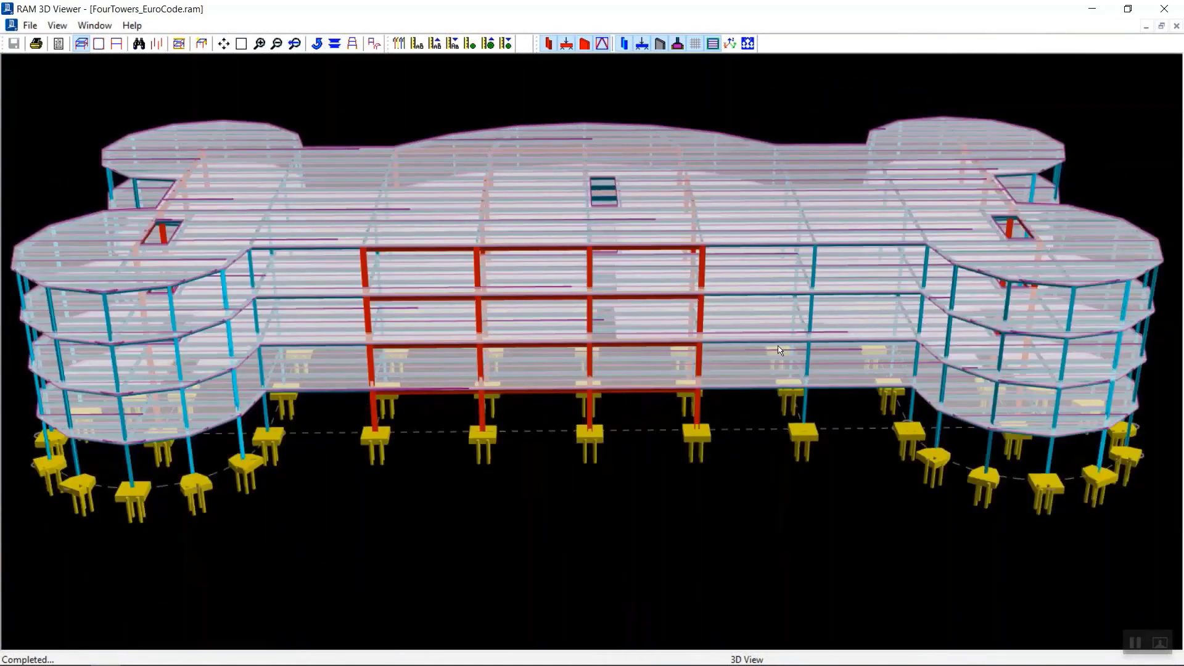
pyautogui.press('Left')
pyautogui.press('Left')
pyautogui.press('Left')
pyautogui.press('Left')
pyautogui.press('Left')
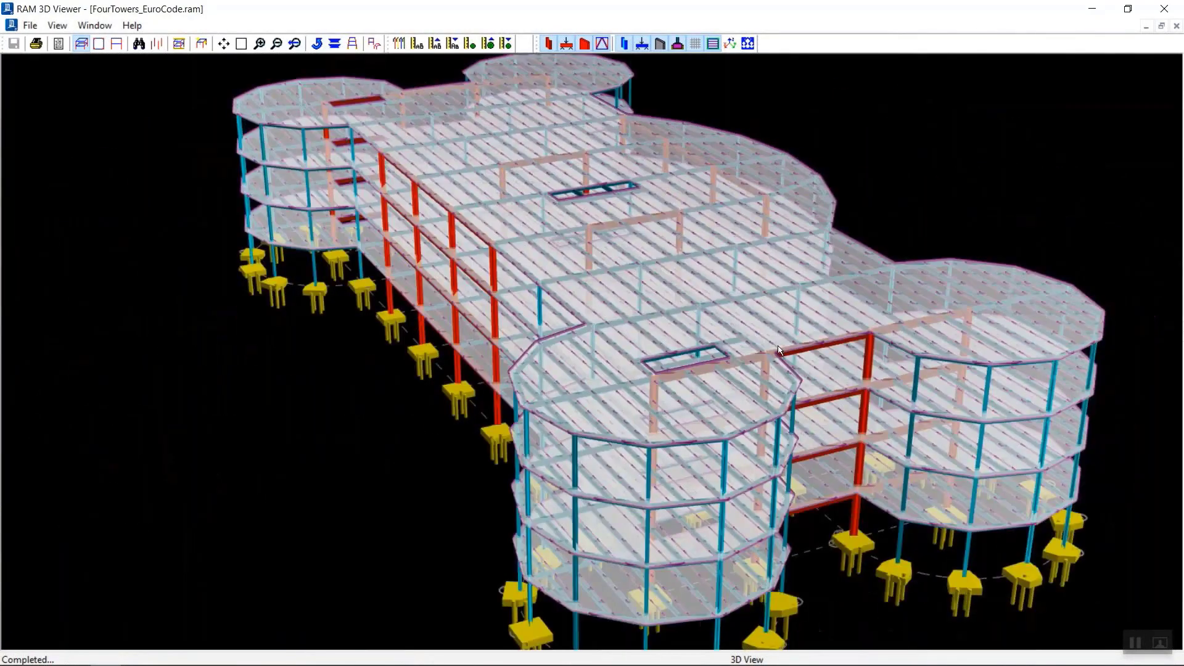
pyautogui.press('Left')
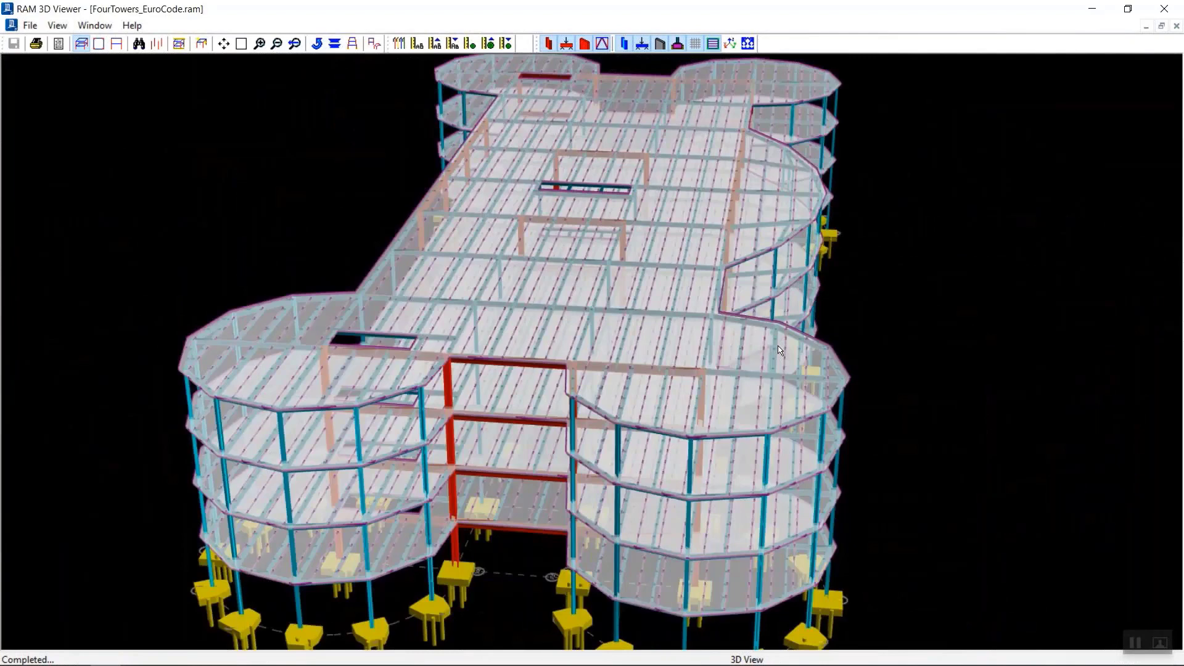
pyautogui.press('Left')
pyautogui.press('Left')
pyautogui.press('Left')
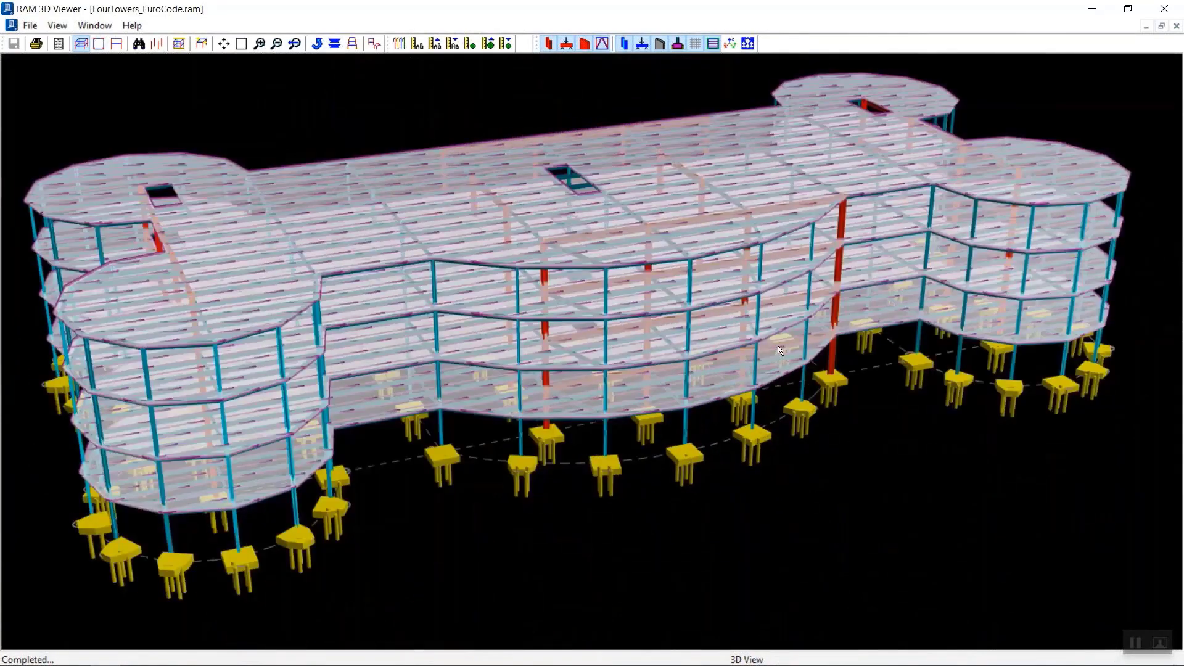
pyautogui.press('Left')
pyautogui.press('Left')
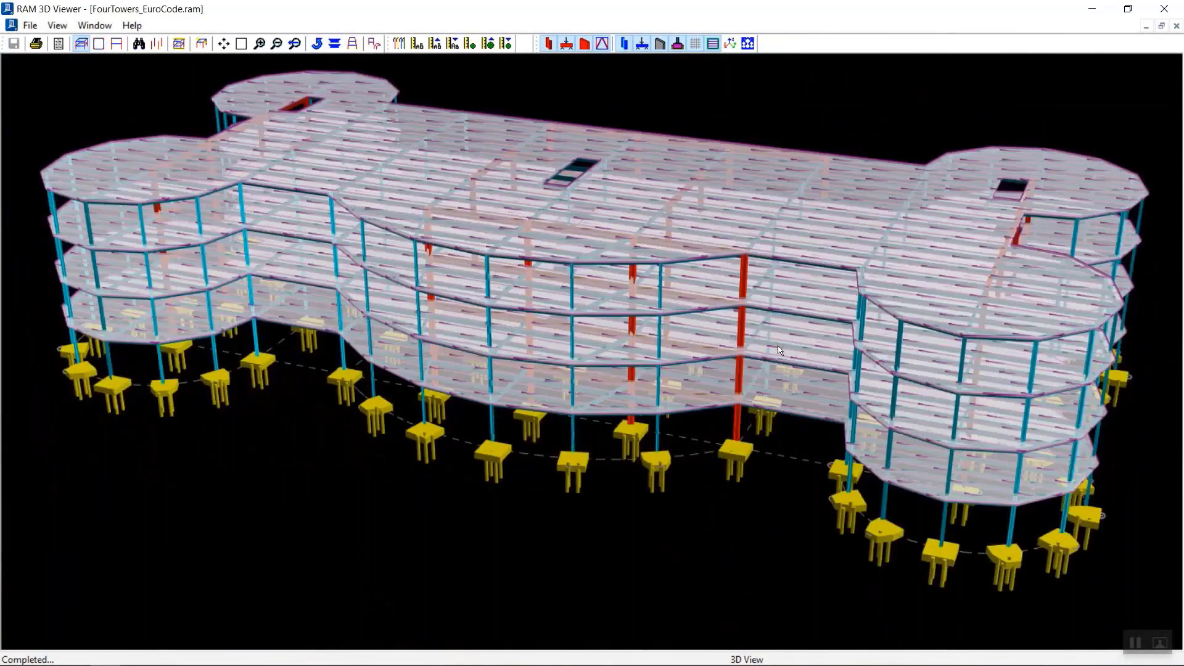
pyautogui.press('Left')
pyautogui.press('Left')
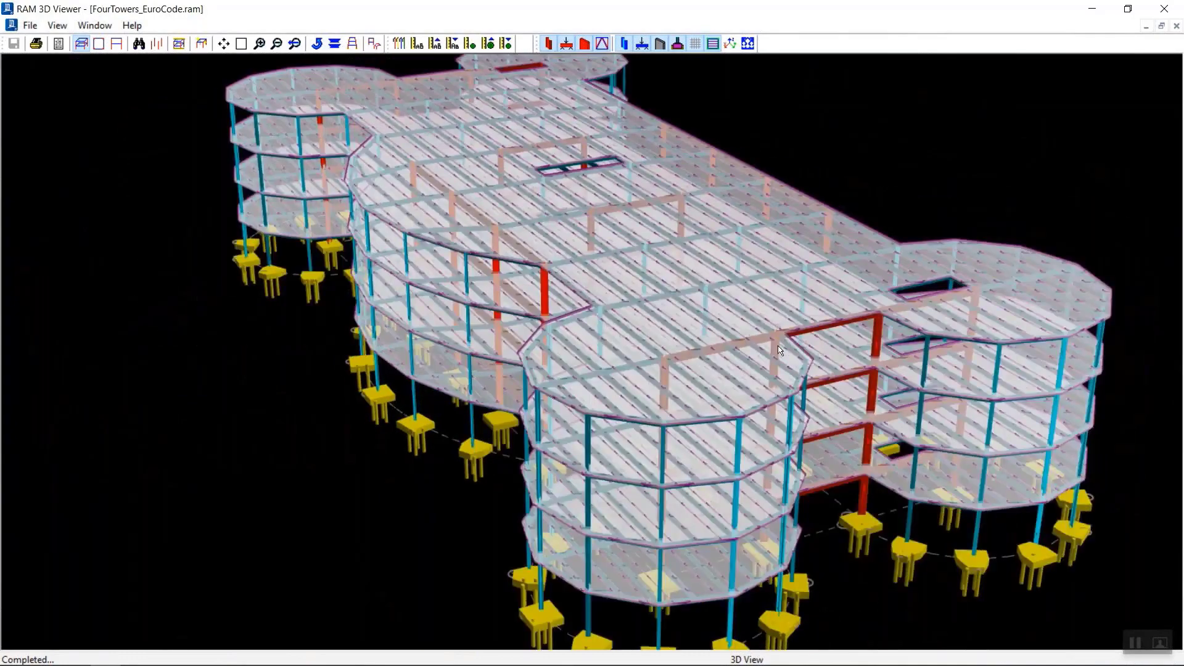
pyautogui.press('Left')
pyautogui.press('Left')
pyautogui.press('Left')
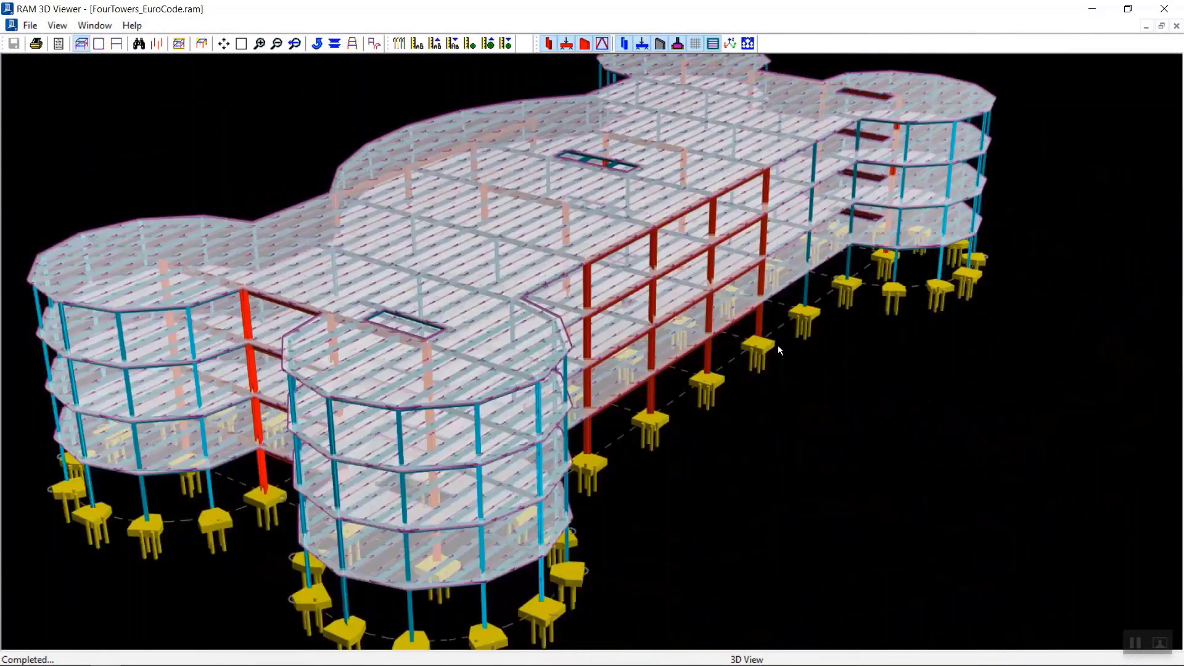
pyautogui.press('Left')
pyautogui.press('Left')
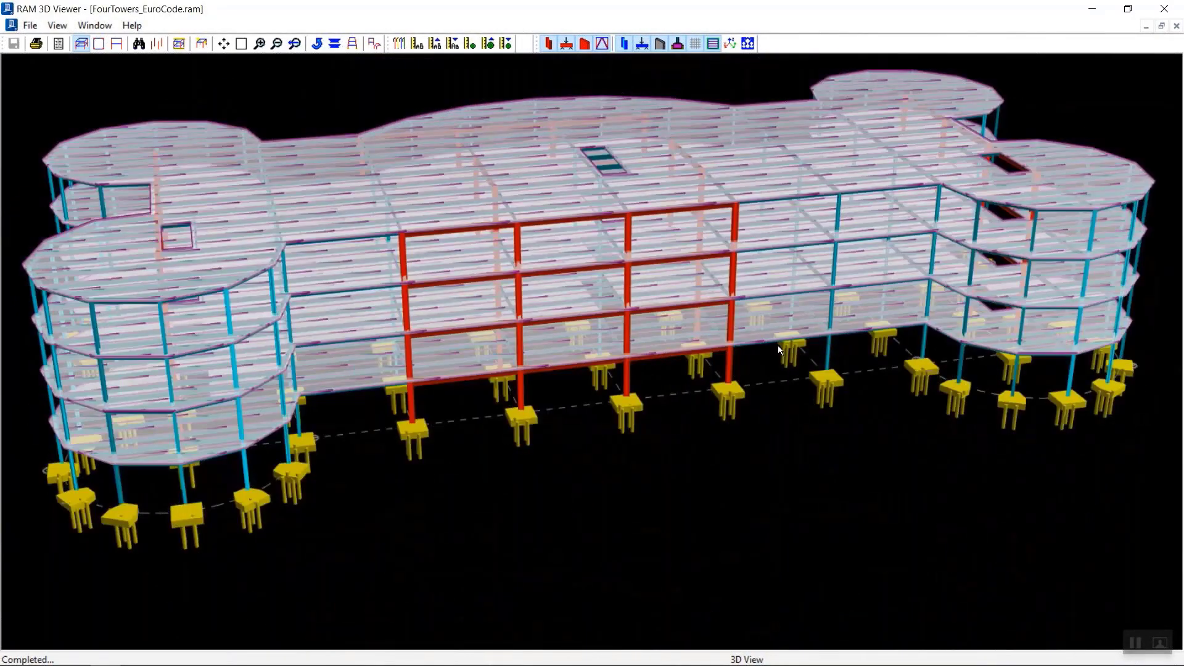
pyautogui.press('Left')
pyautogui.press('Left')
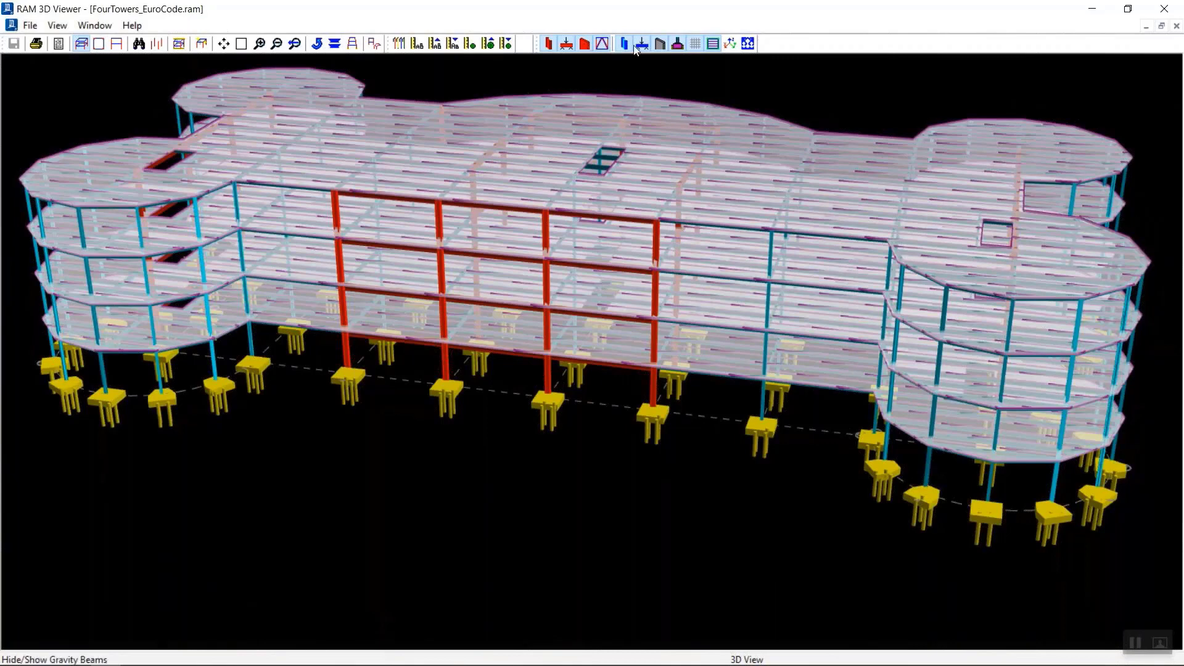
# Hide the decks, gravity beams, gravity columns and foundations so that only the lateral frames are displayed
pyautogui.click(715, 46)
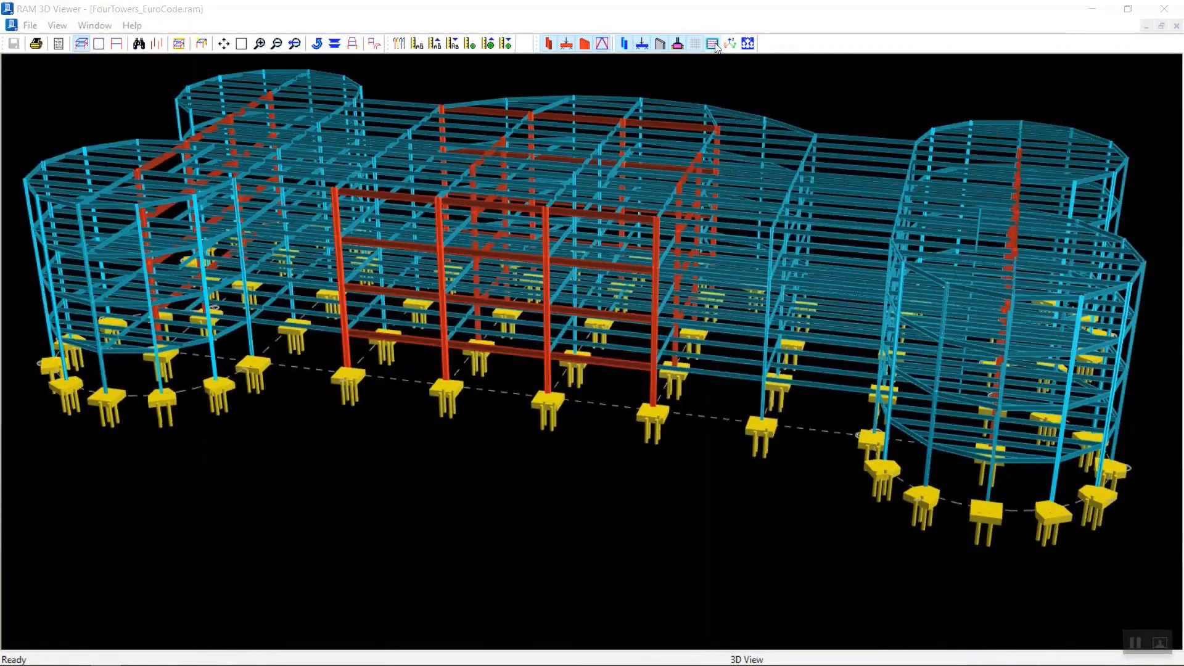
pyautogui.click(642, 45)
pyautogui.click(629, 47)
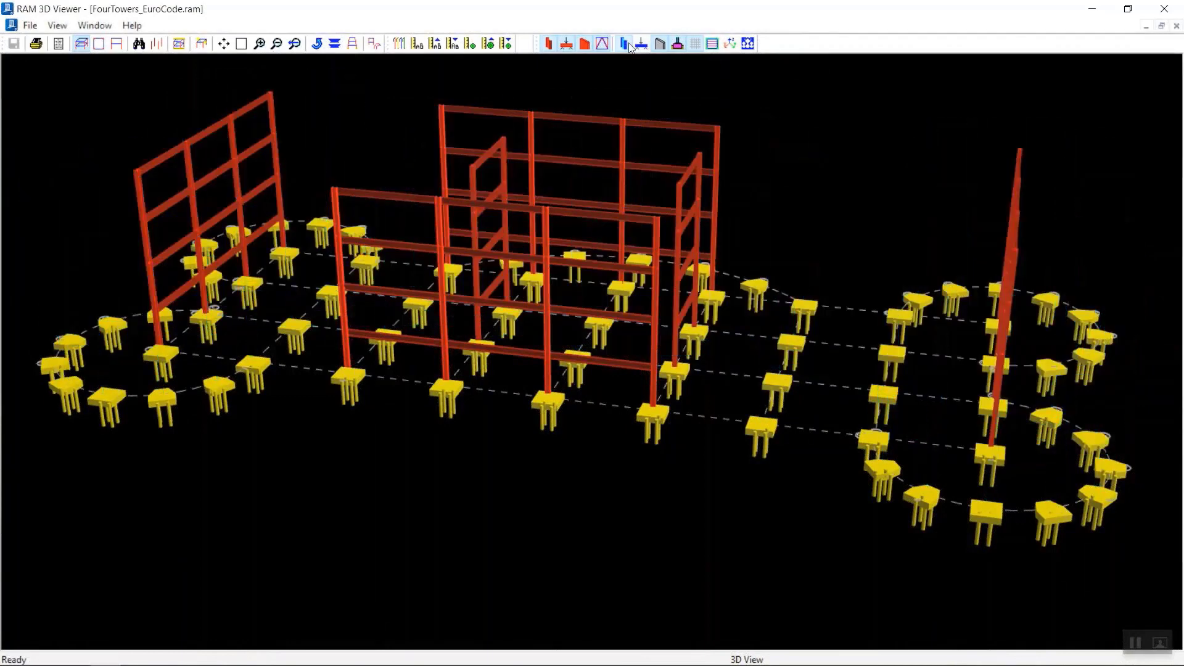
pyautogui.click(675, 47)
# Examine the layout of the lateral frames from all sides of the building
pyautogui.moveTo(720, 231); pyautogui.dragTo(677, 376, button='middle')
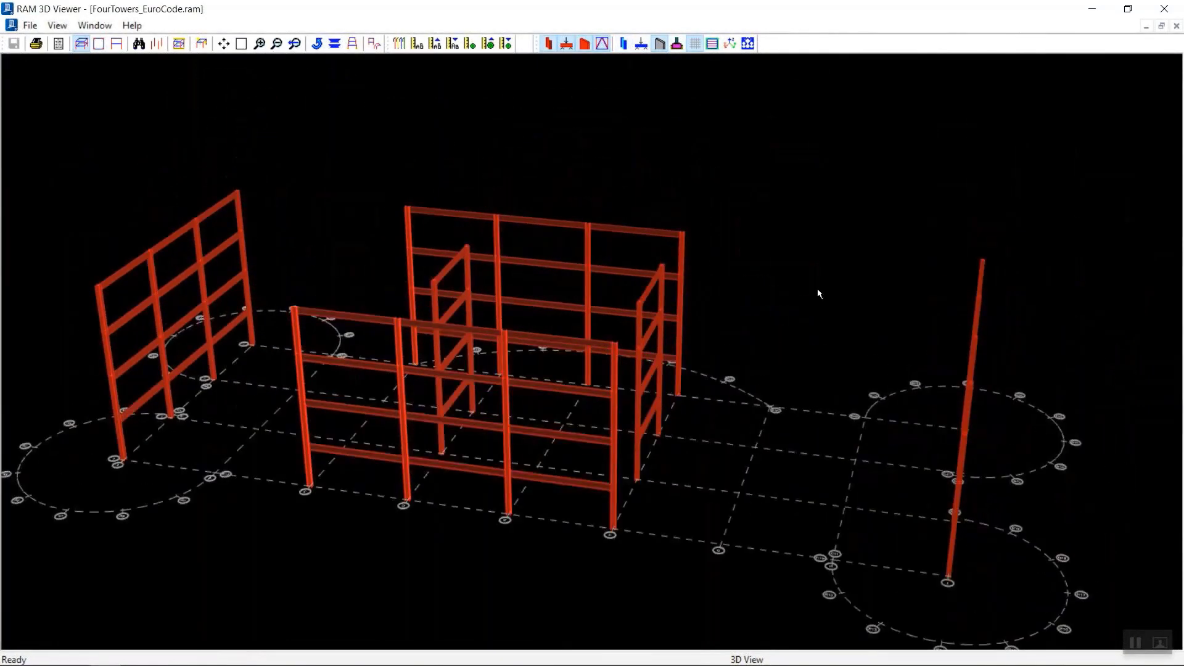
pyautogui.press('Left')
pyautogui.press('Left')
pyautogui.press('Left')
pyautogui.press('Left')
pyautogui.press('Left')
pyautogui.press('Left')
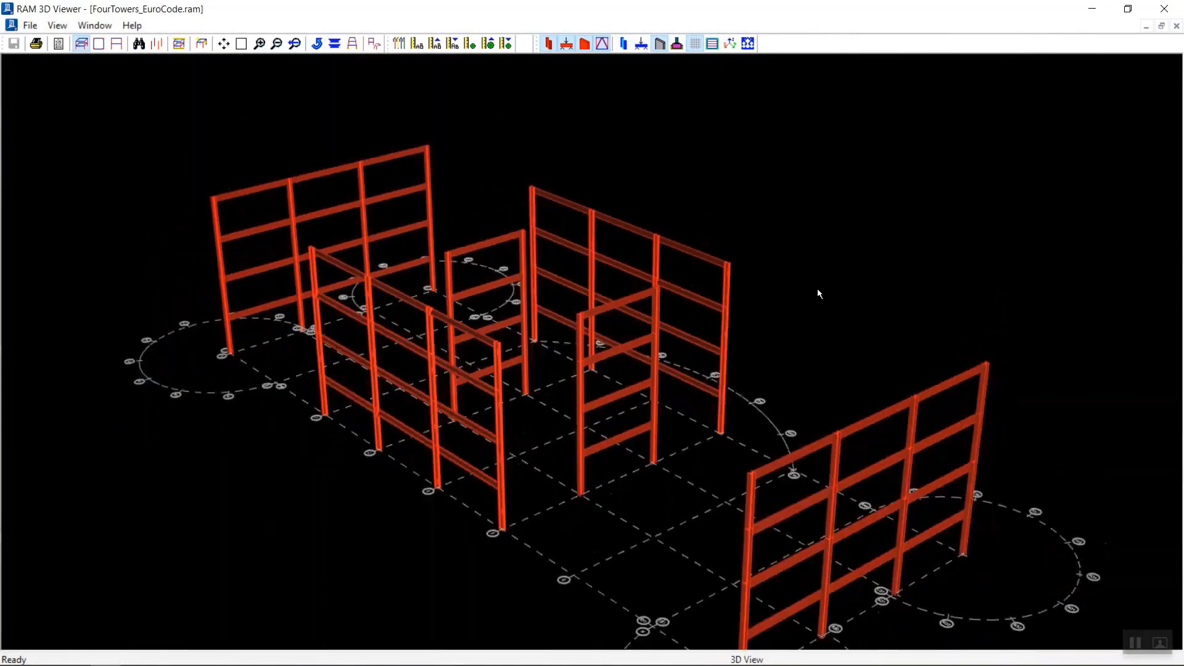
pyautogui.press('Left')
pyautogui.press('Left')
pyautogui.press('Left')
pyautogui.press('Left')
pyautogui.press('Left')
pyautogui.press('Left')
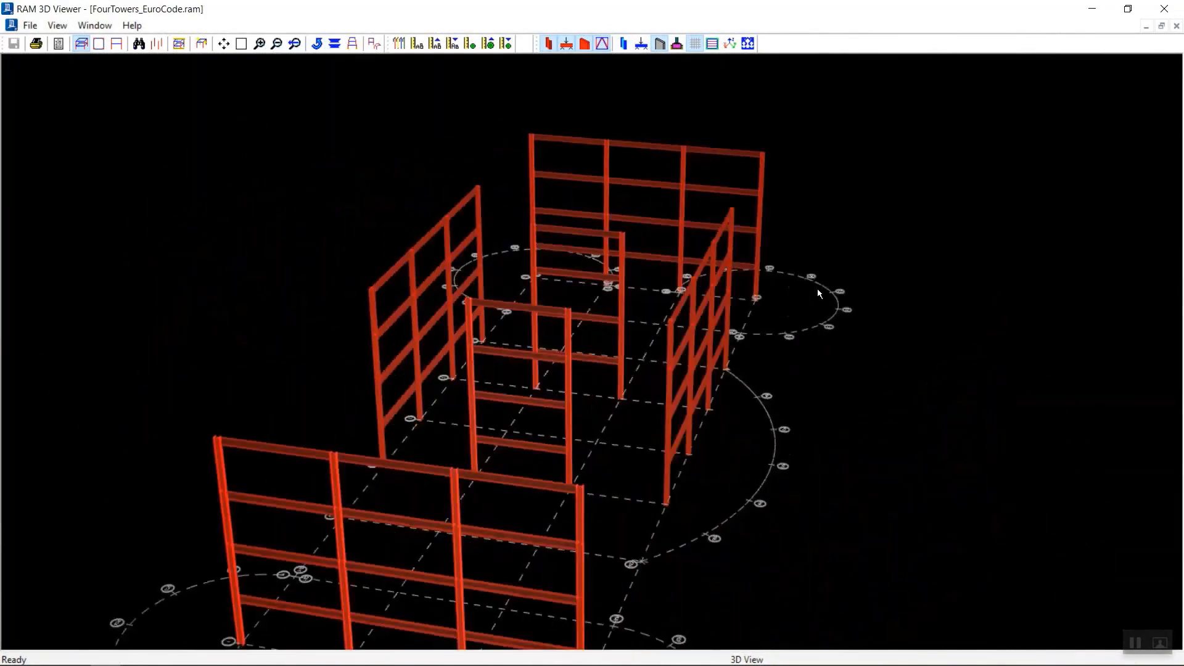
pyautogui.press('Left')
pyautogui.press('Left')
pyautogui.press('Left')
pyautogui.press('Left')
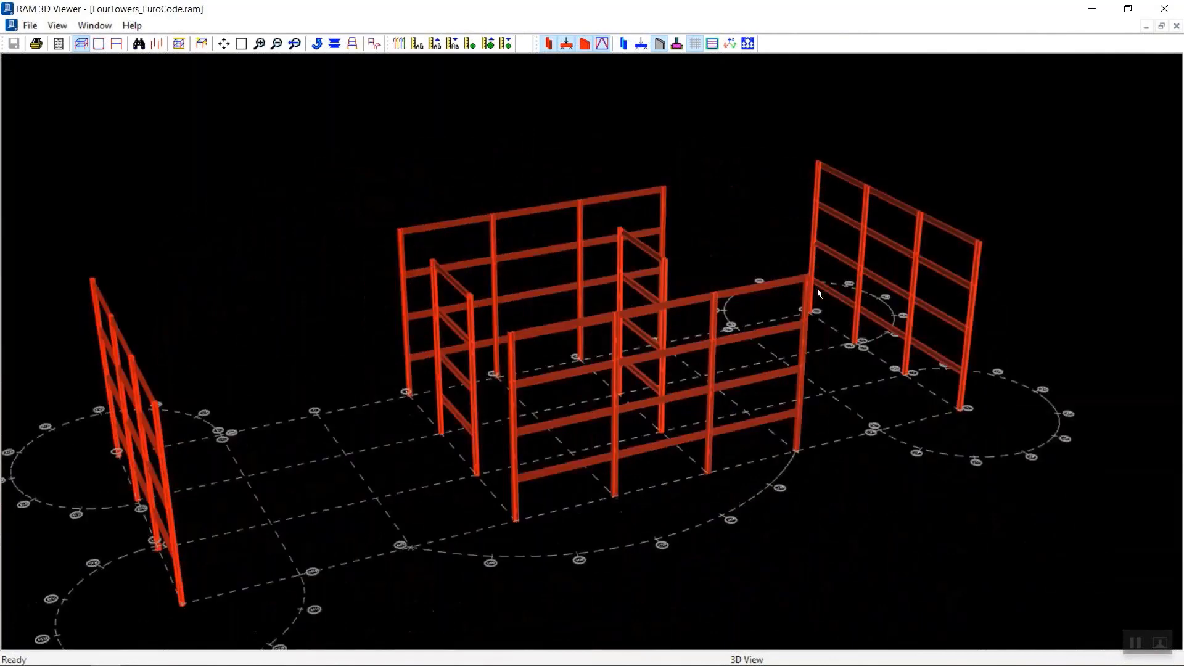
pyautogui.press('Left')
pyautogui.press('Left')
pyautogui.press('Left')
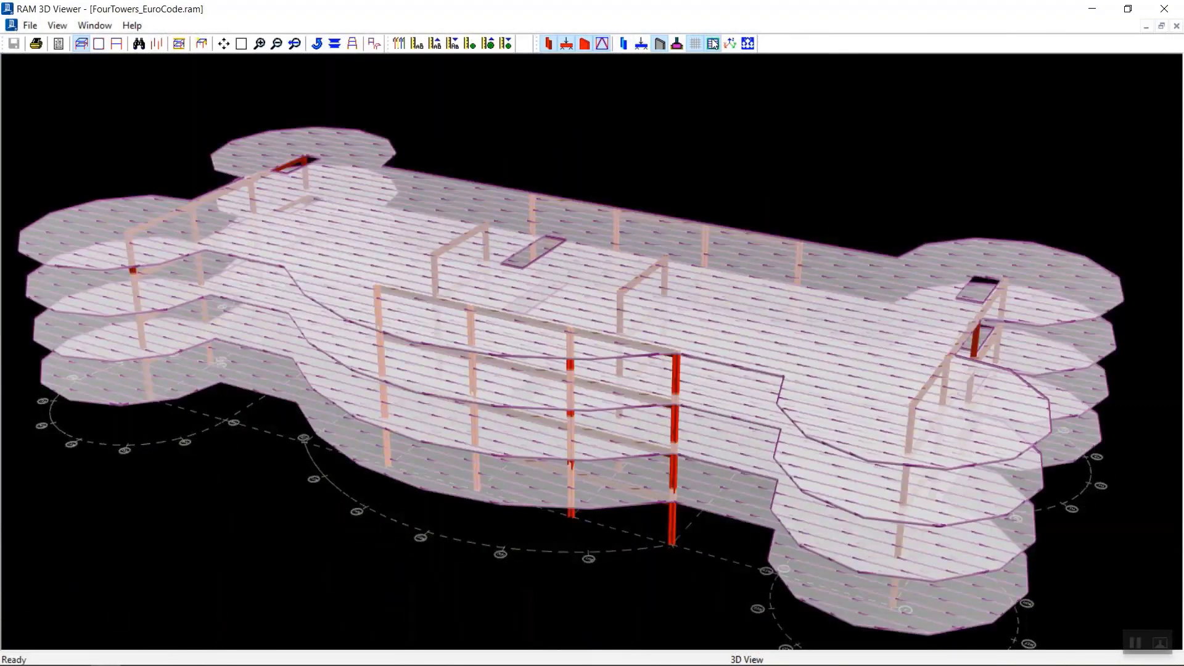
# Show the decks, foundations, gravity beams and gravity columns again in the 3D view
pyautogui.click(662, 44)
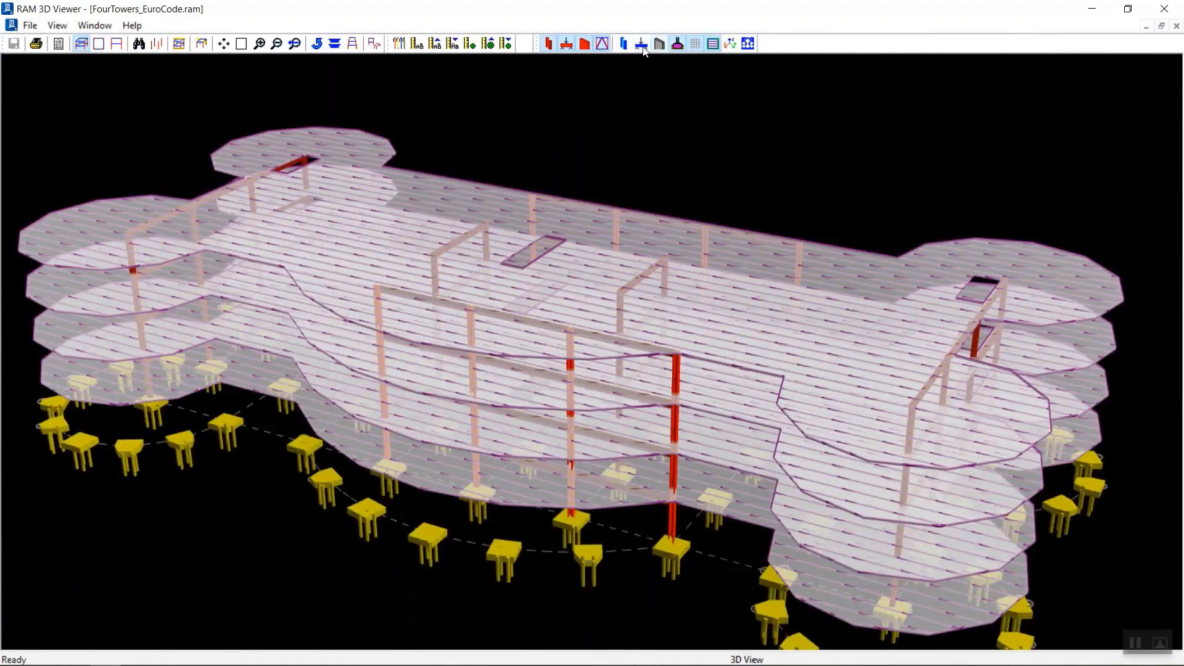
pyautogui.click(641, 44)
pyautogui.click(624, 45)
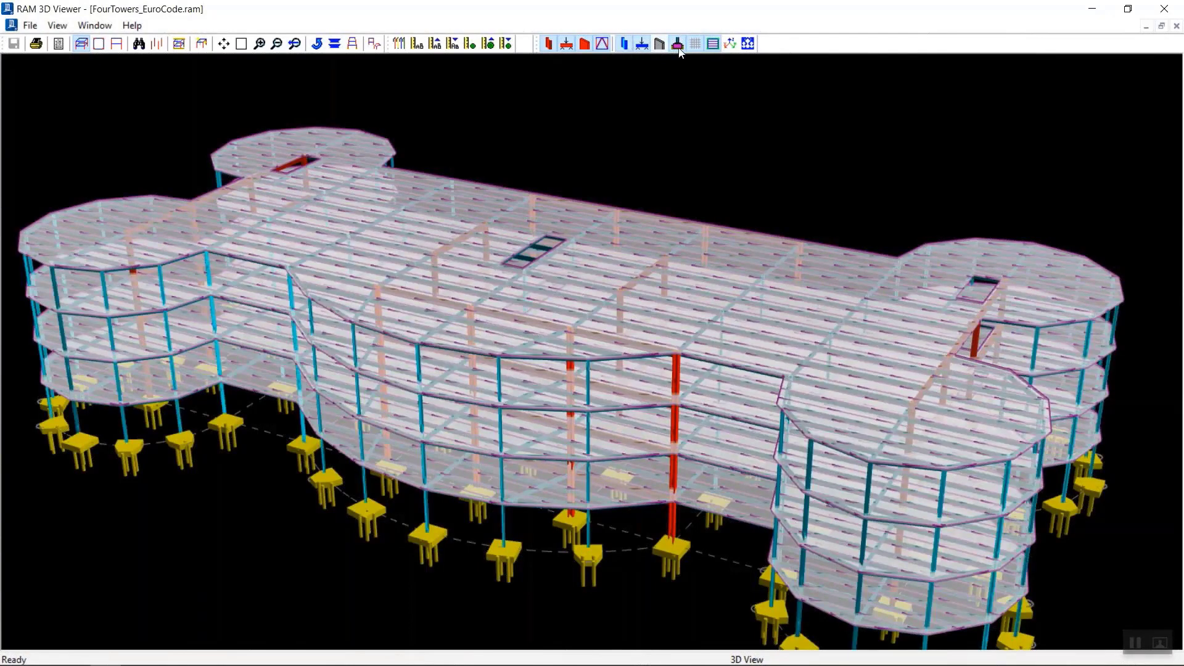
pyautogui.click(712, 44)
# Display the plan view of the Base level, followed by the Second Floor plan
pyautogui.click(98, 45)
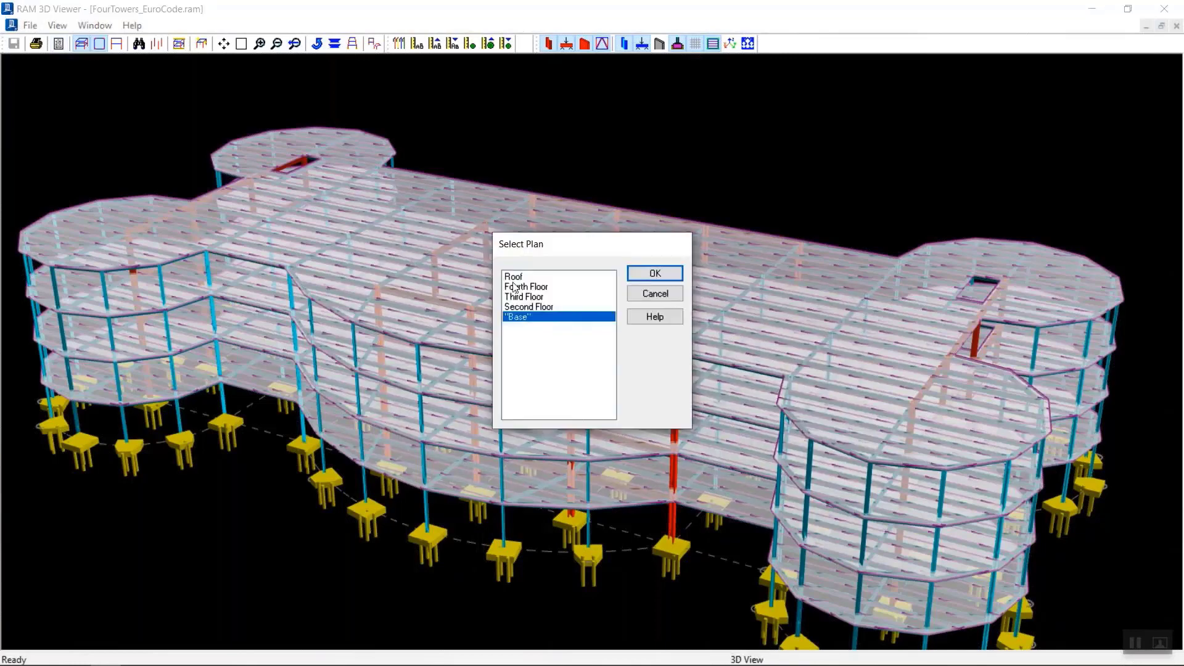
pyautogui.click(661, 275)
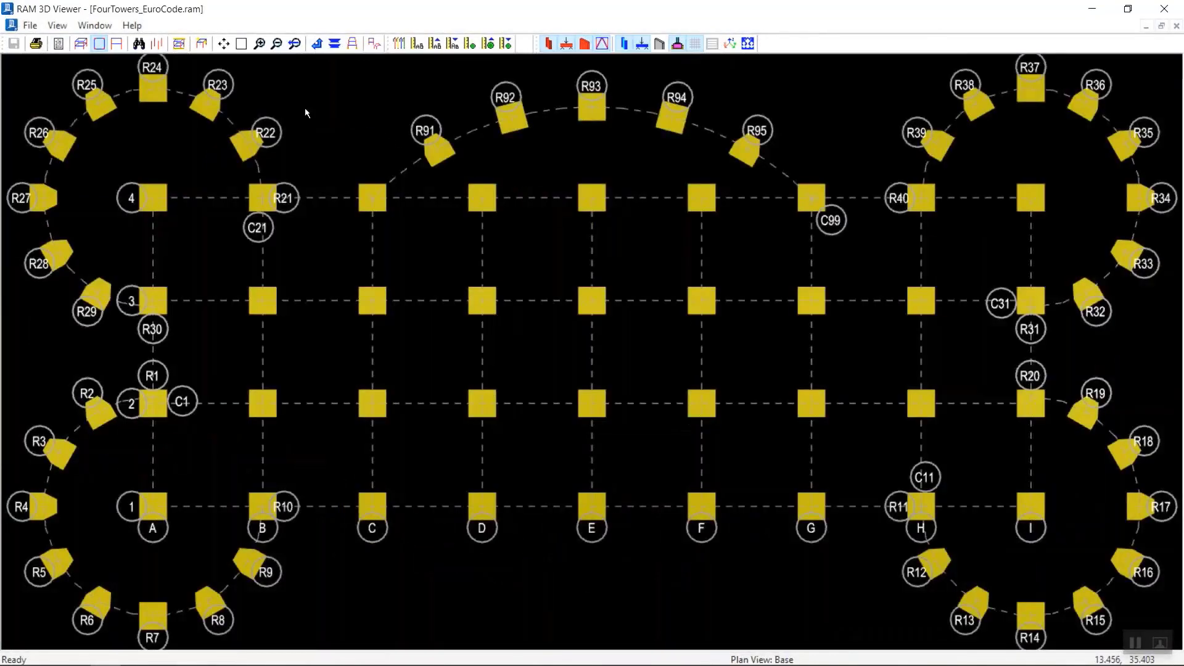
pyautogui.click(98, 44)
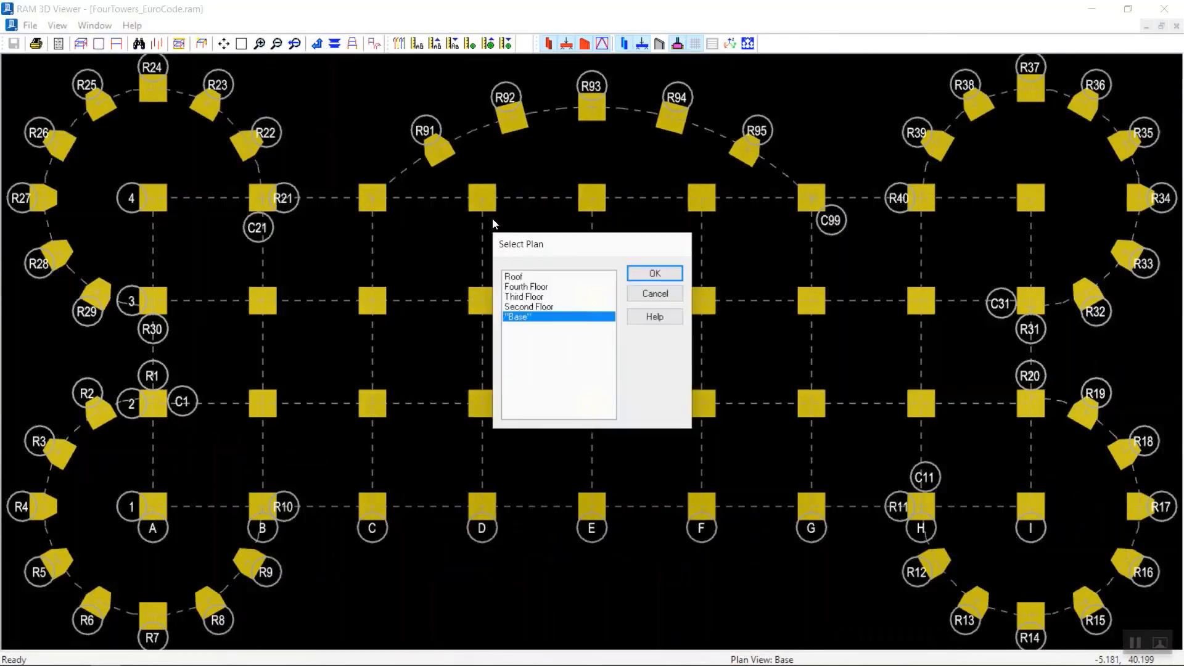
pyautogui.click(535, 306)
pyautogui.click(654, 273)
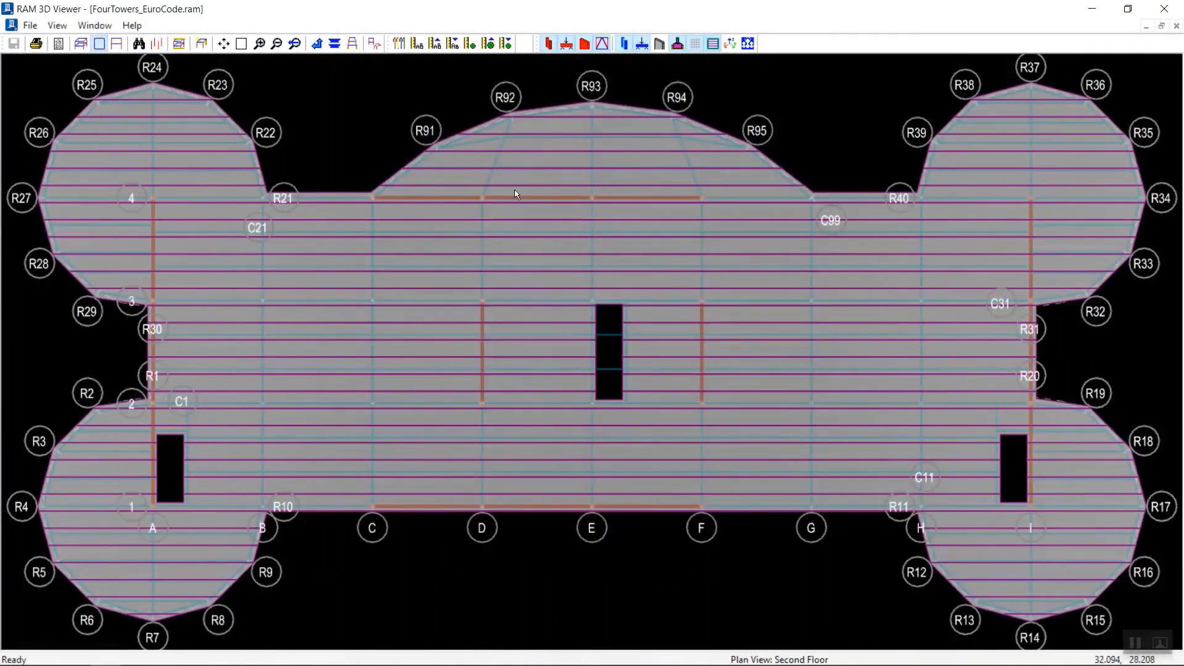
# Display the elevation view of the frame line along grid 4
pyautogui.click(117, 43)
pyautogui.click(562, 198)
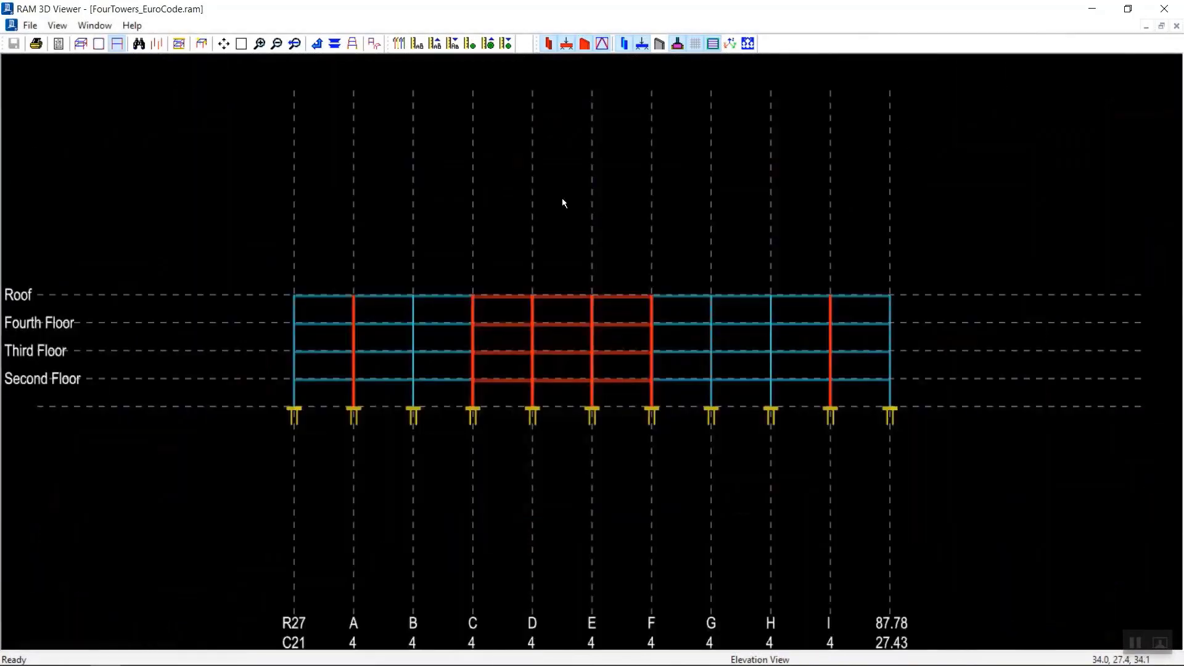
pyautogui.scroll(6, 561, 323)
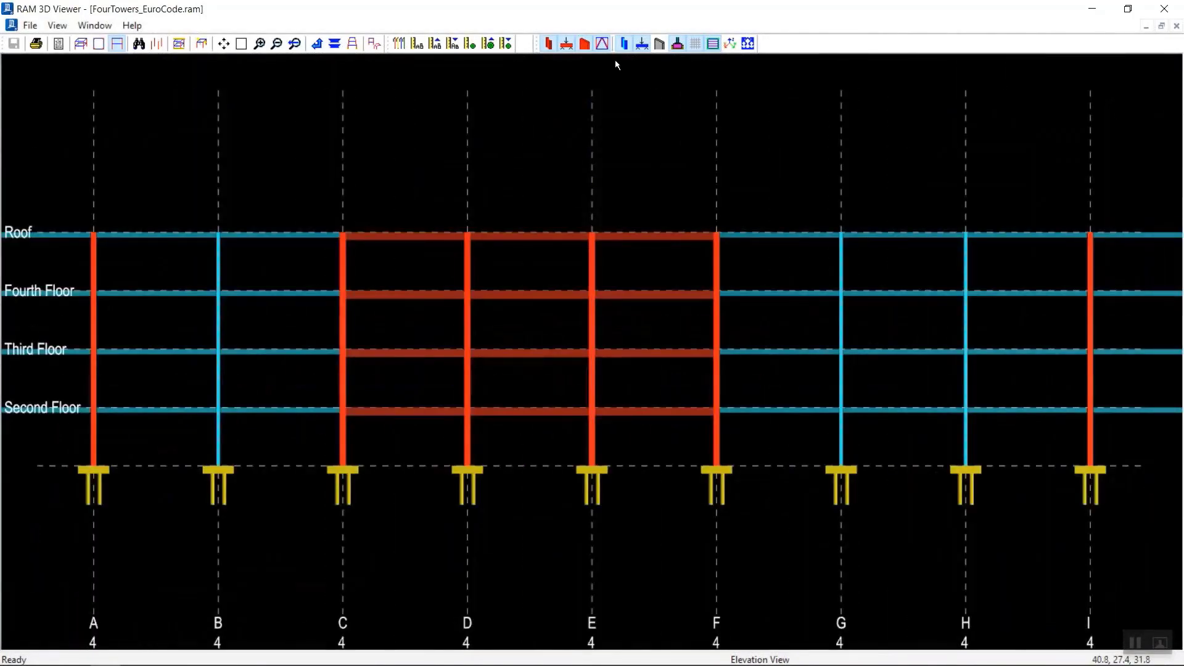
# Hide the gravity columns and gravity beams in the grid 4 elevation, leaving the lateral members displayed
pyautogui.click(624, 46)
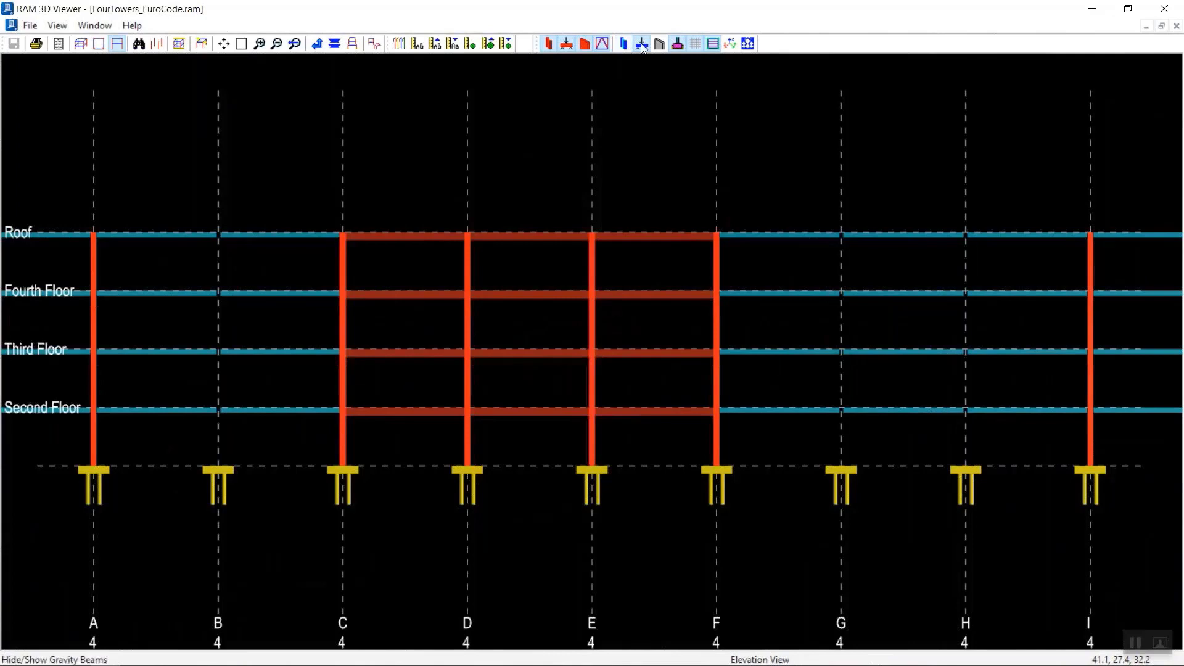
pyautogui.click(642, 45)
pyautogui.scroll(1, 589, 142)
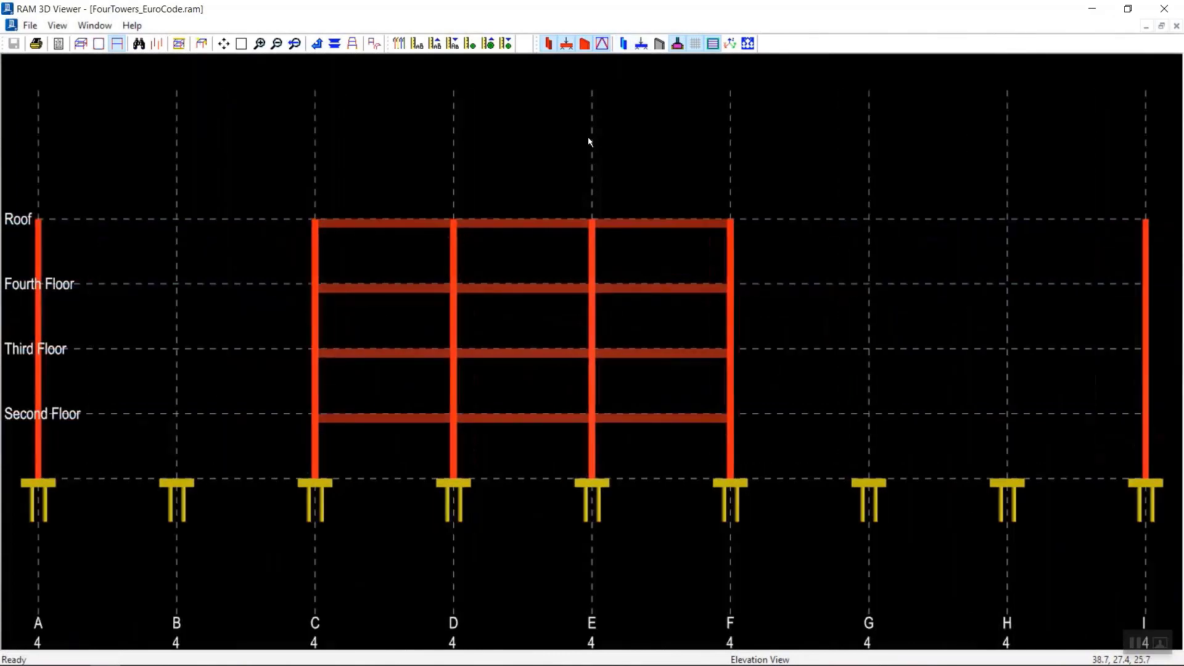
# Turn on size labels for the lateral columns in the grid 4 elevation
pyautogui.click(55, 25)
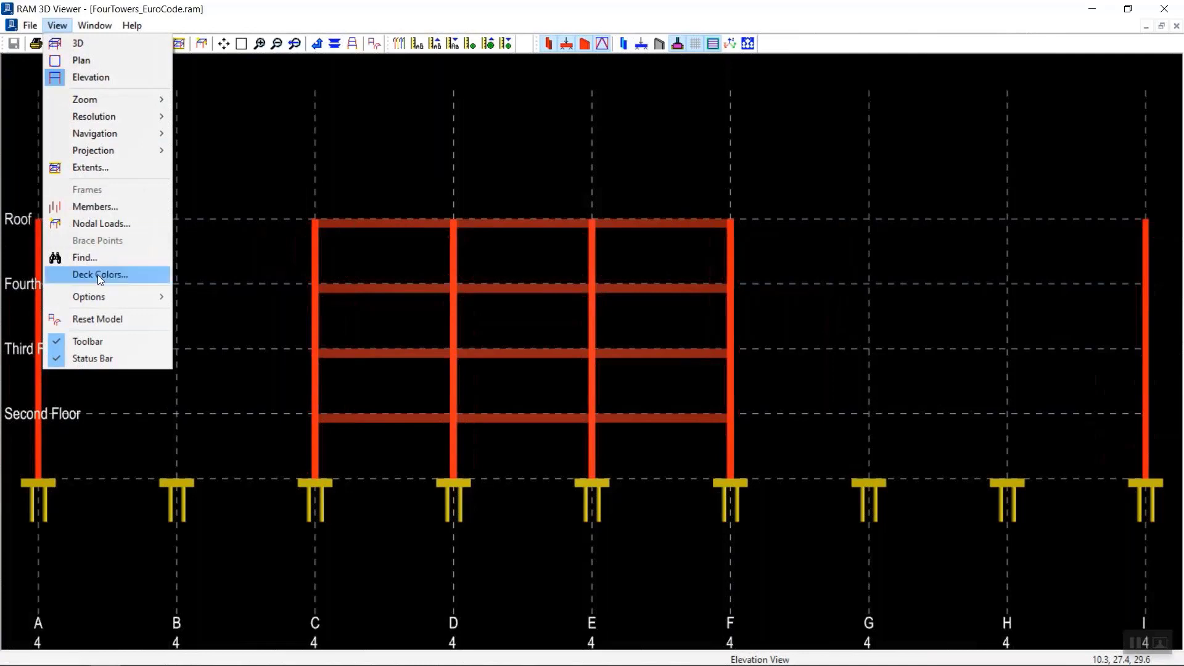
pyautogui.moveTo(103, 299)
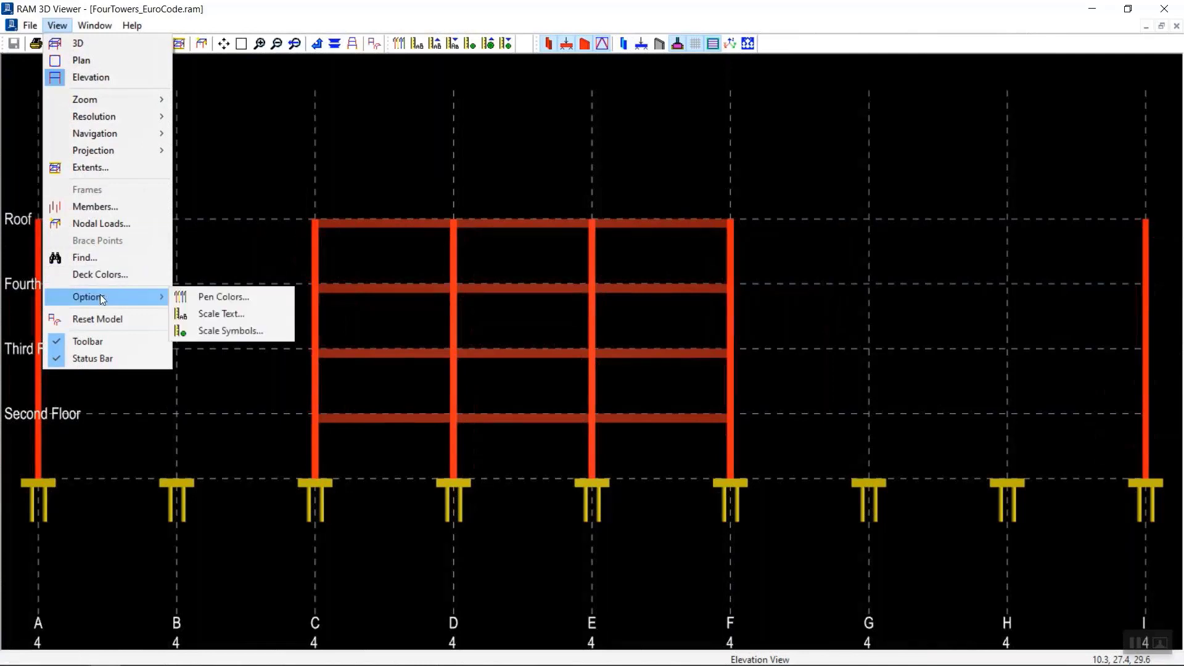
pyautogui.click(85, 207)
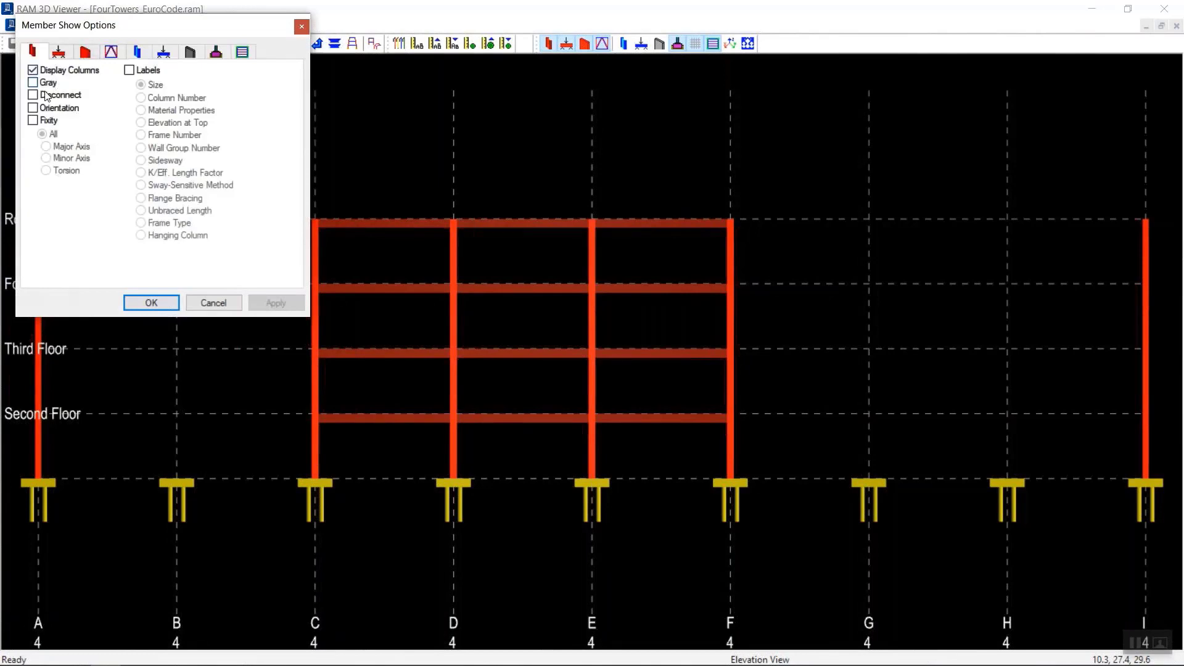
pyautogui.click(129, 70)
pyautogui.click(259, 307)
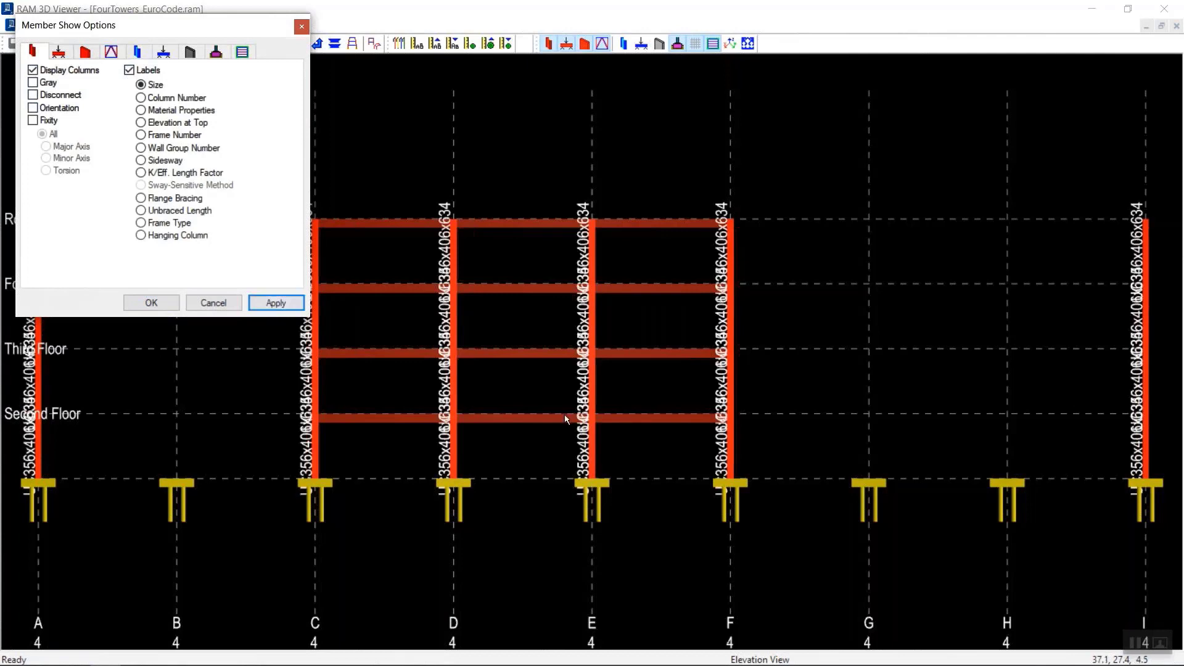
pyautogui.scroll(1, 564, 418)
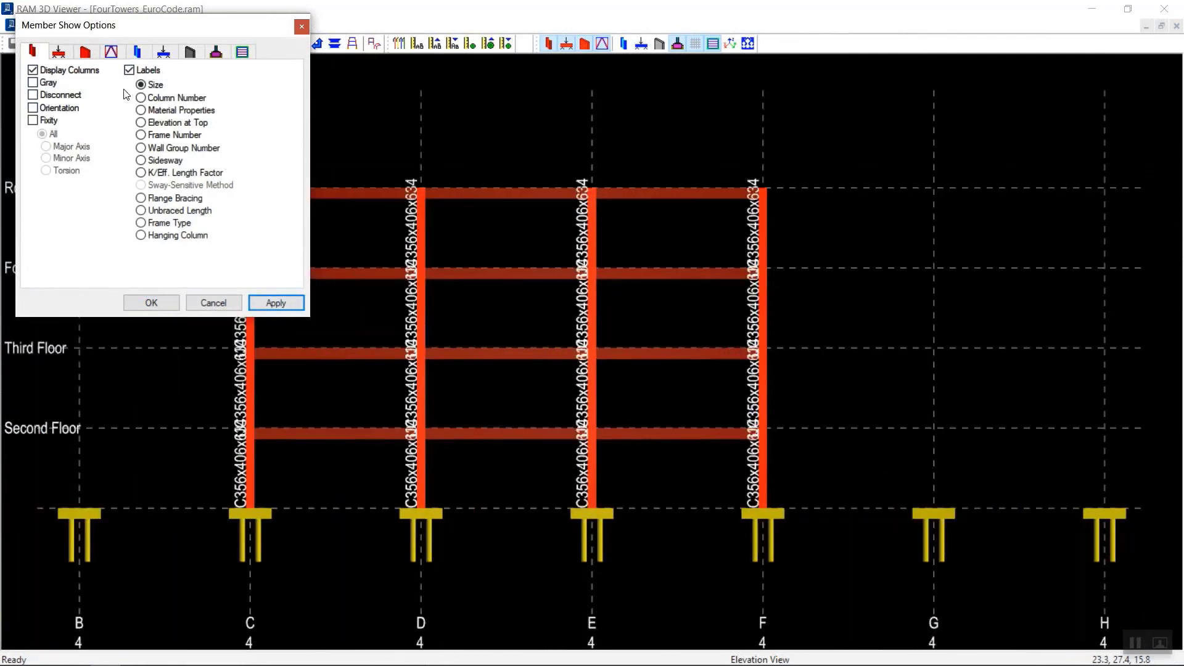
# Turn on size labels for the lateral beams and accept the member show options
pyautogui.click(59, 52)
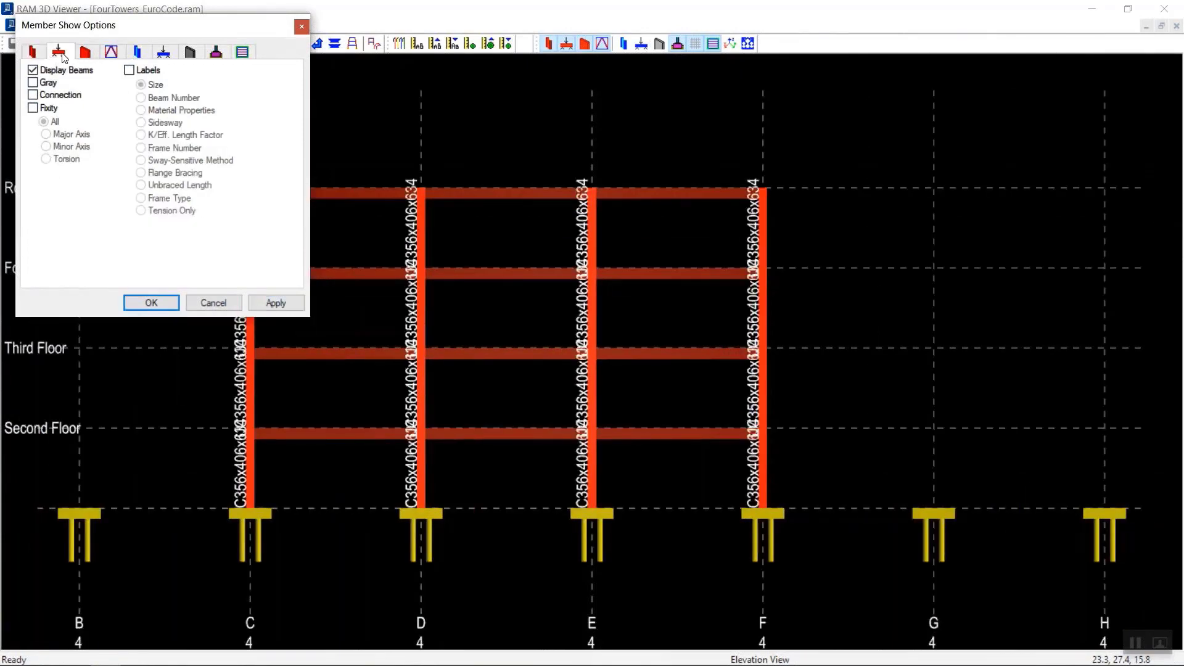
pyautogui.click(130, 69)
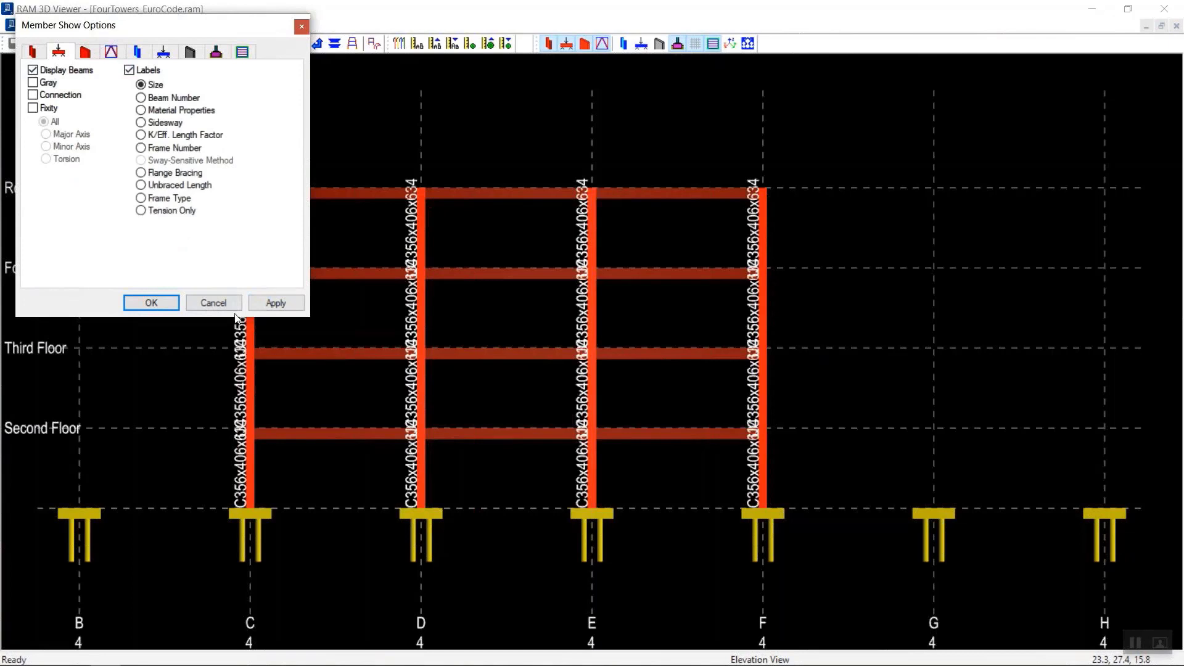
pyautogui.click(276, 303)
pyautogui.press('Return')
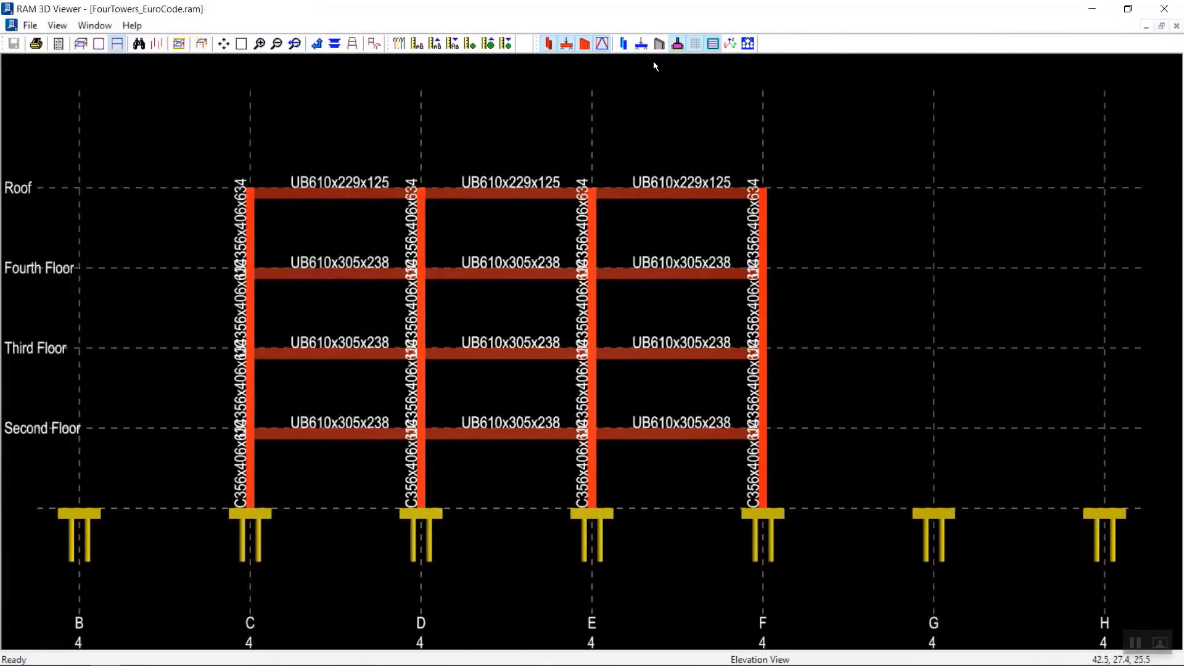
# Reduce the label text size and examine the beam and column sizes of the grid 4 frame between grids C and F
pyautogui.click(259, 43)
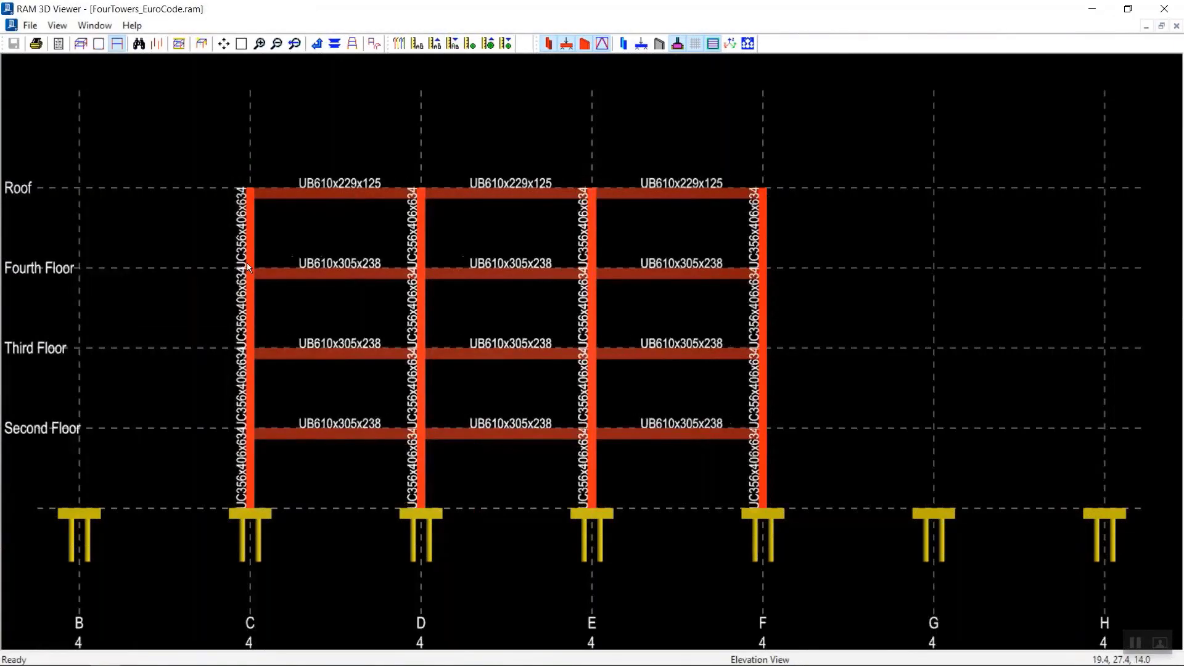
pyautogui.scroll(1, 401, 317)
pyautogui.scroll(-2, 665, 381)
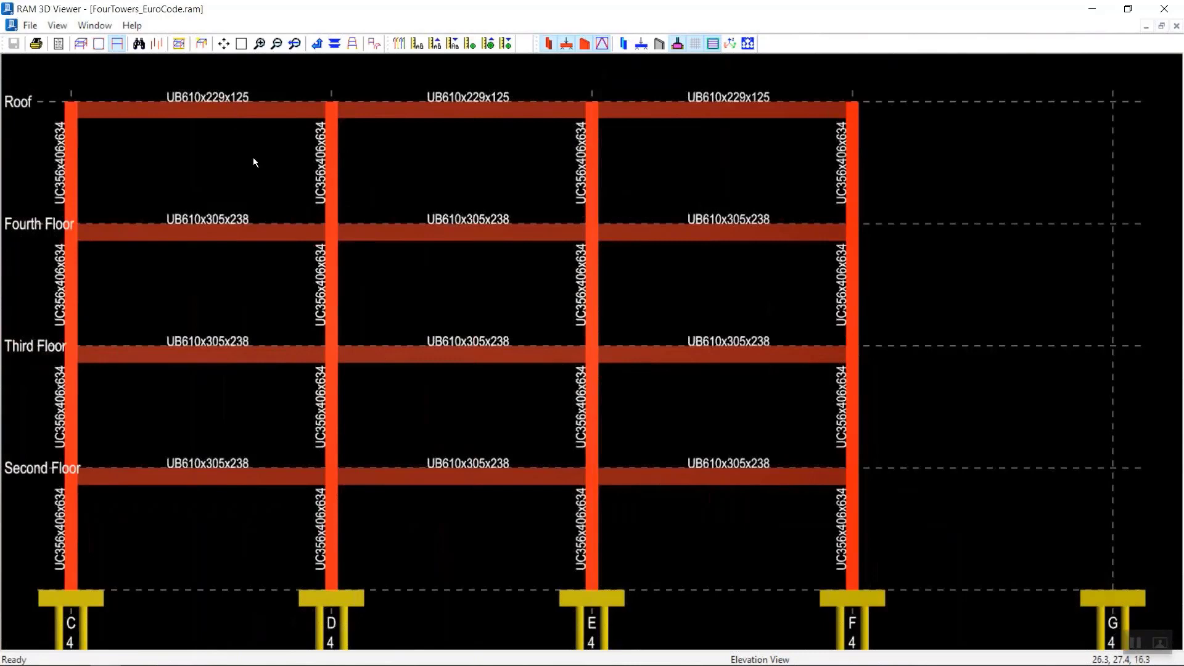
pyautogui.scroll(-1, 254, 162)
pyautogui.scroll(-1, 254, 163)
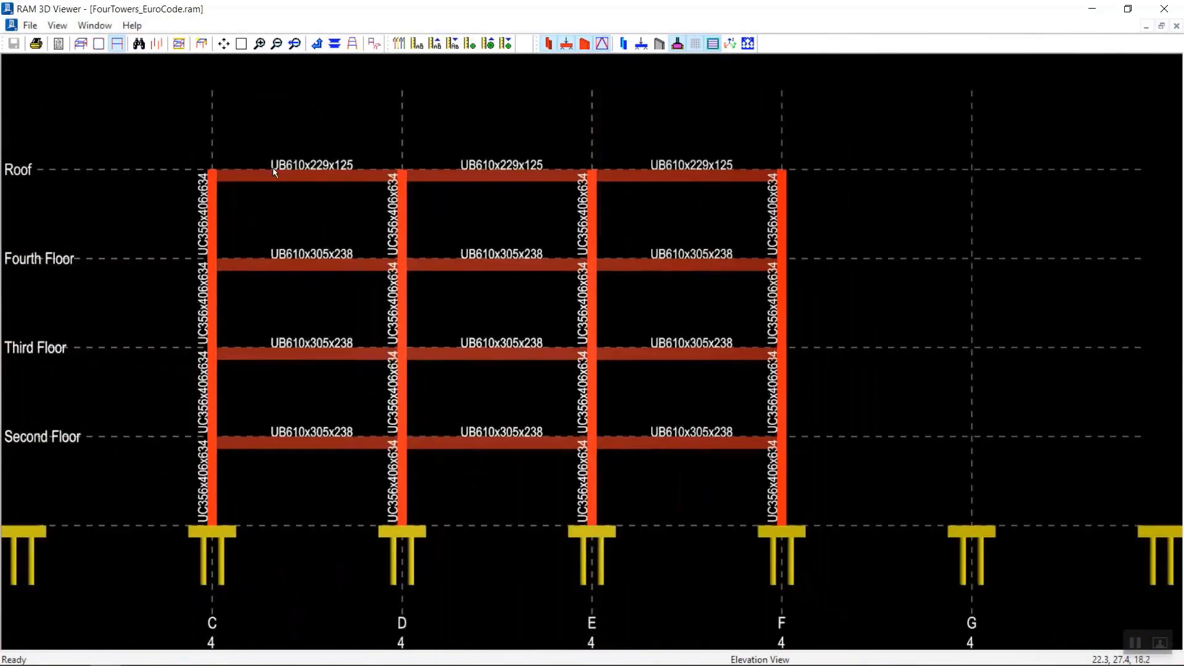
# Close the 3D viewer, return to the Floor plan in RAM Modeler and bring up the slab layout tools
pyautogui.click(29, 26)
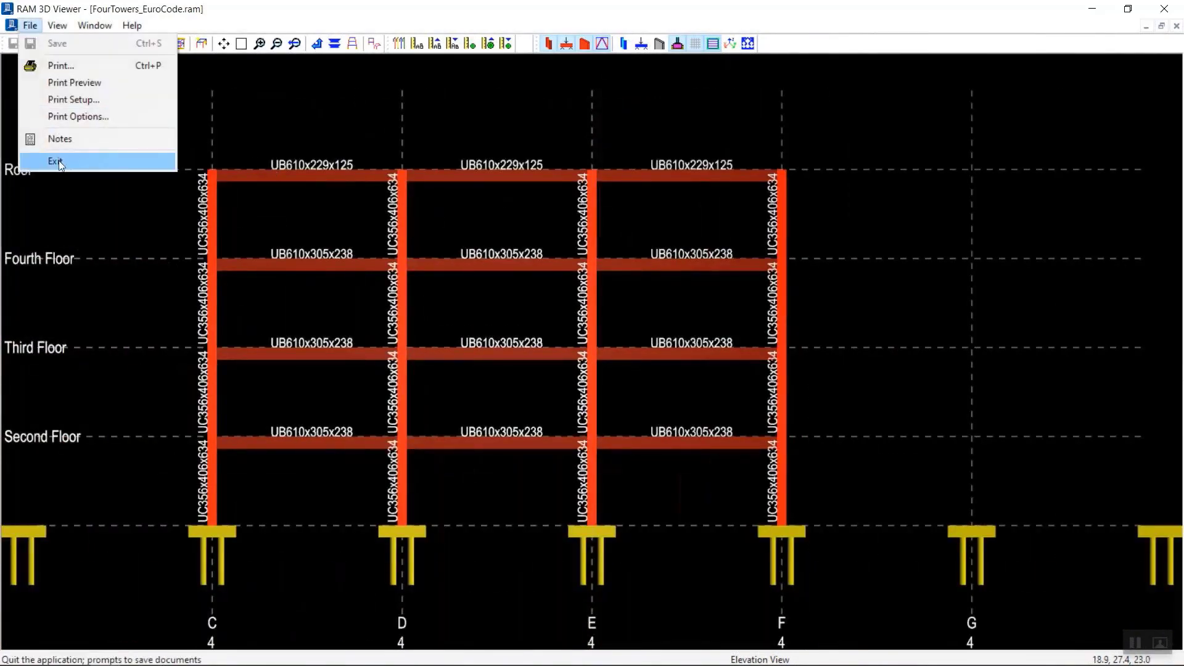
pyautogui.click(59, 161)
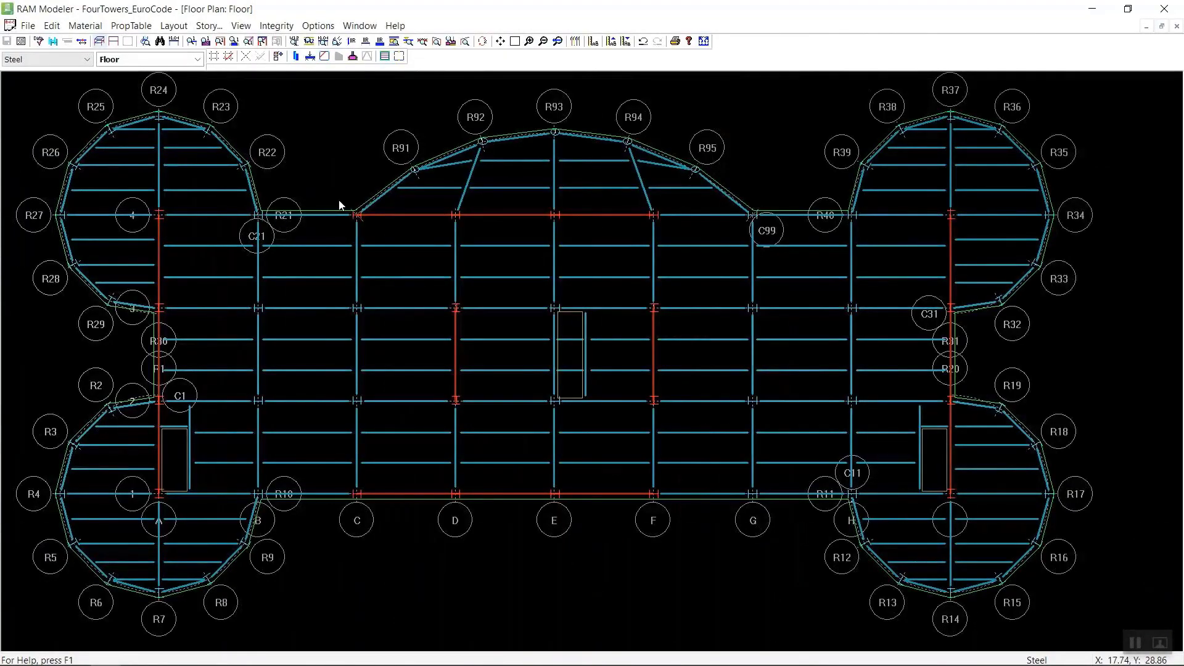
pyautogui.click(385, 57)
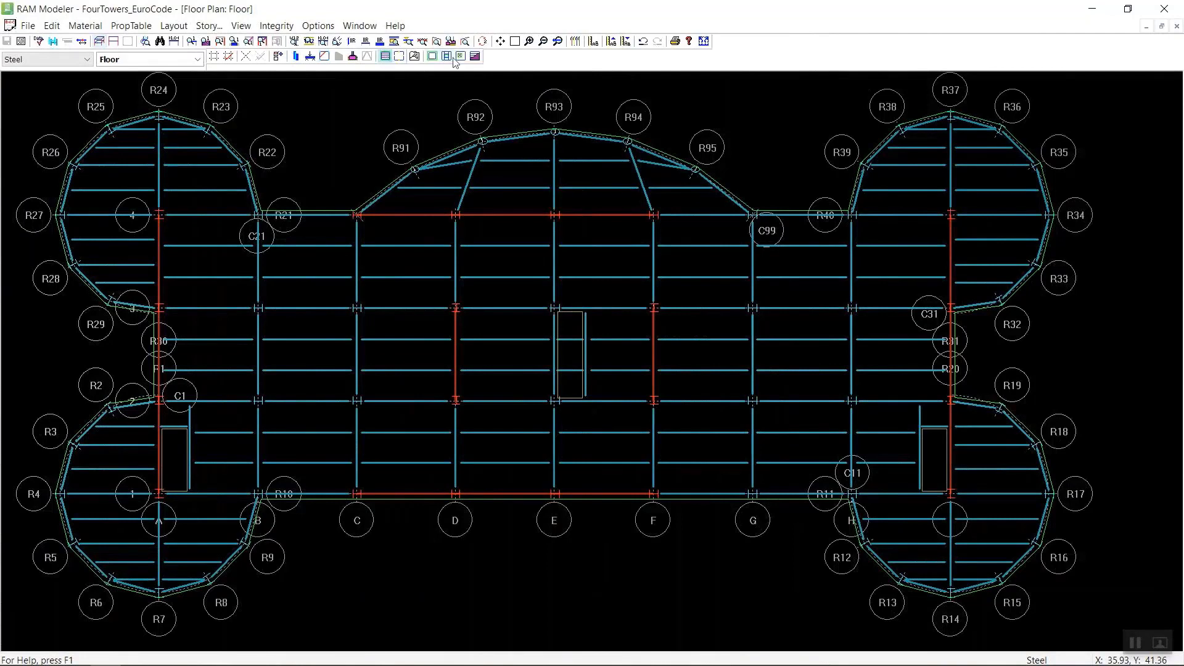
pyautogui.click(29, 26)
pyautogui.click(49, 141)
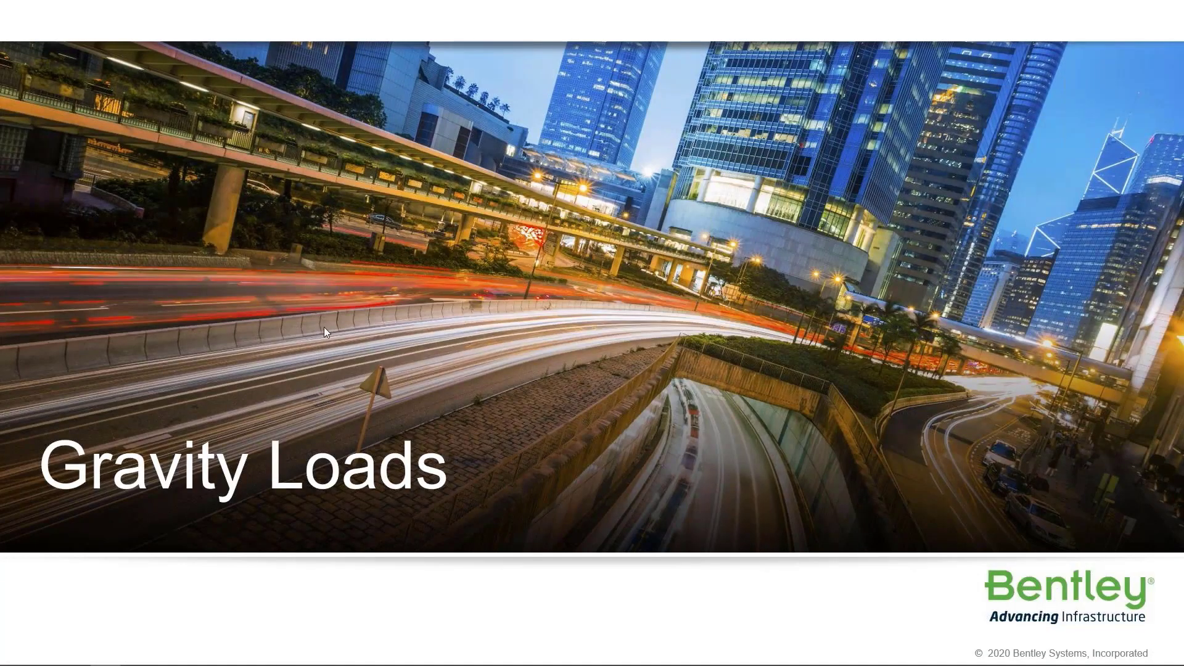
pyautogui.click(324, 328)
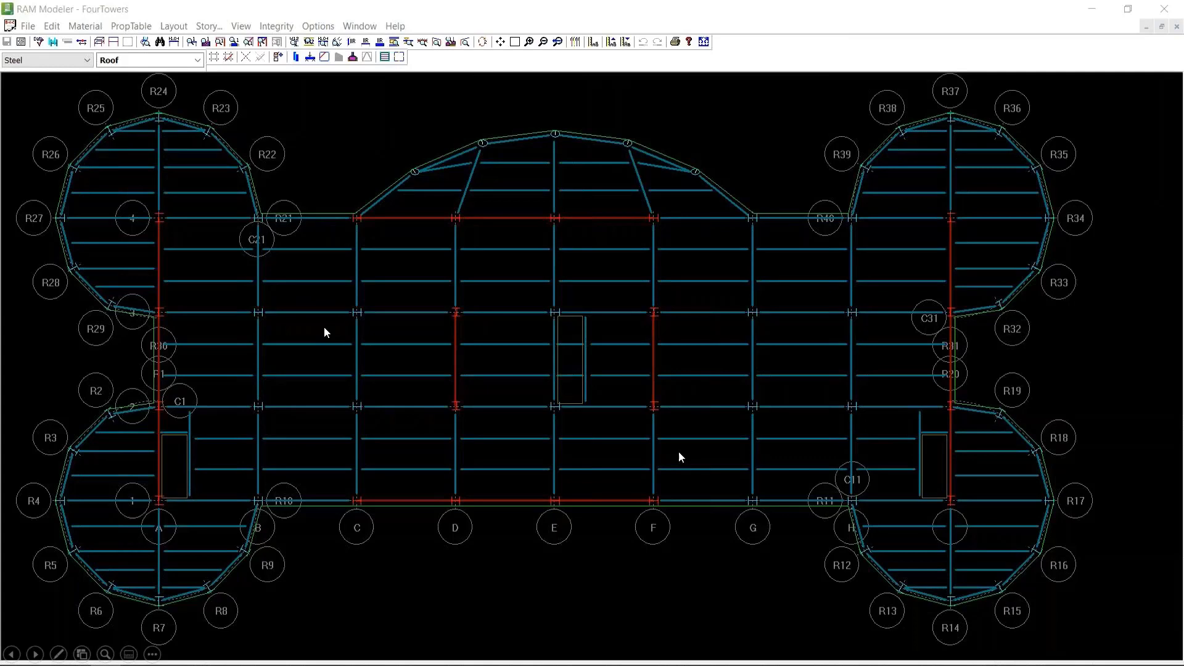
pyautogui.moveTo(259, 323)
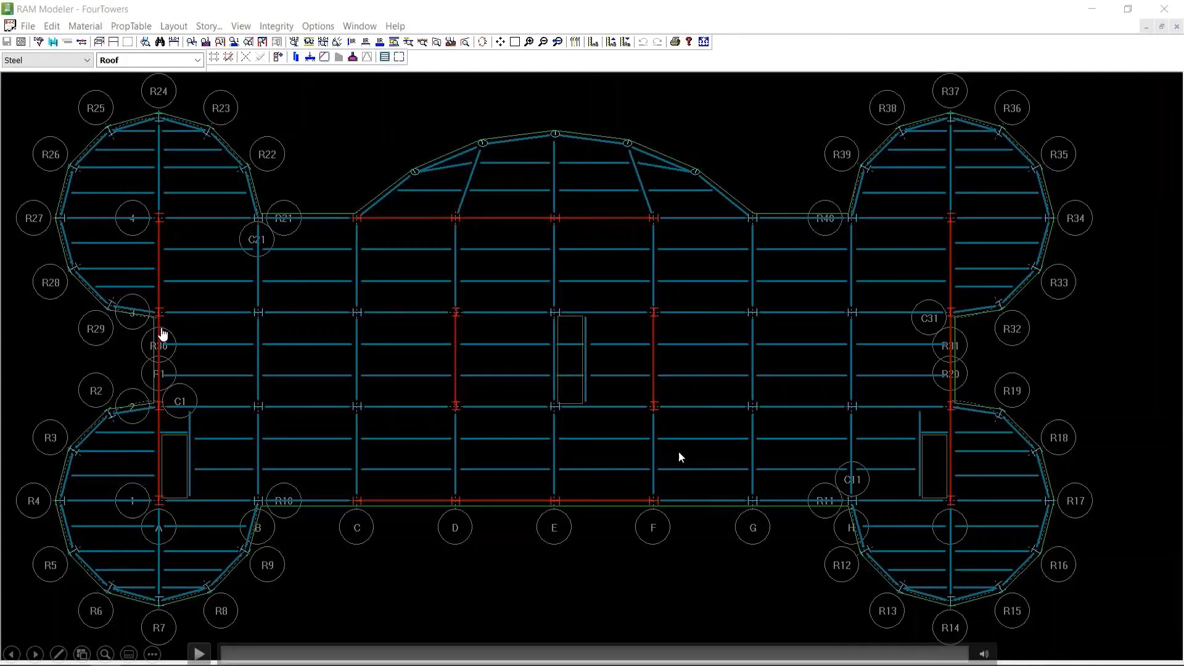
pyautogui.click(679, 454)
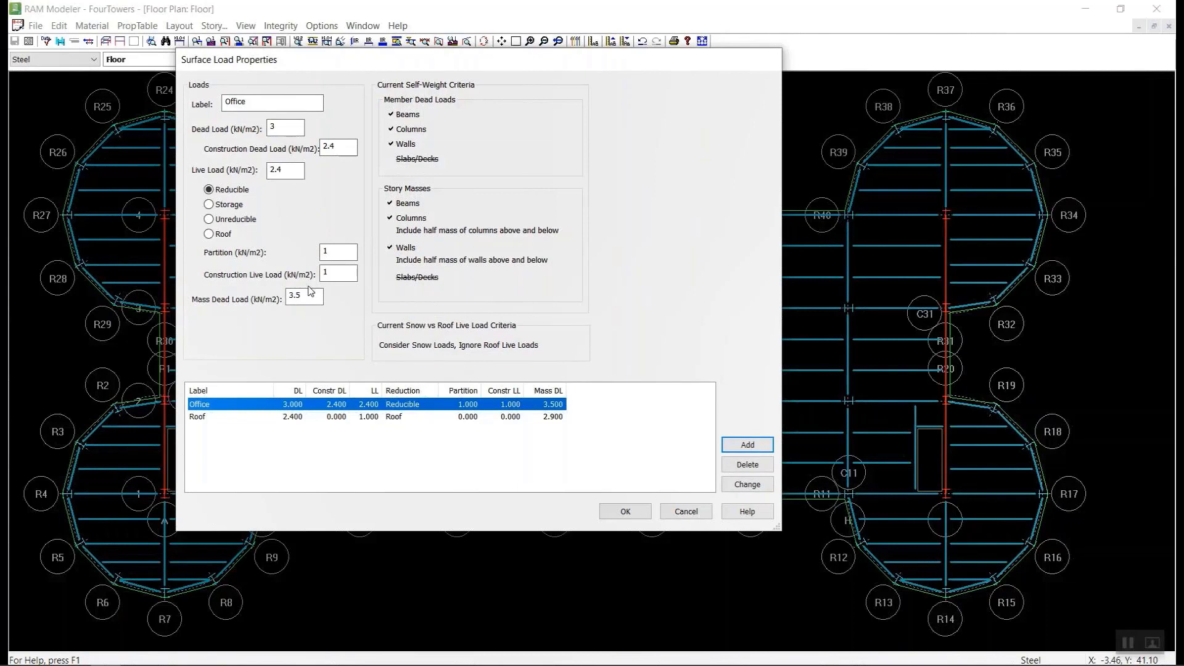
# Set the Office surface load's mass dead load to 4.2 kN/m2, review the Roof load and accept the surface load properties
pyautogui.moveTo(309, 295); pyautogui.dragTo(268, 299)
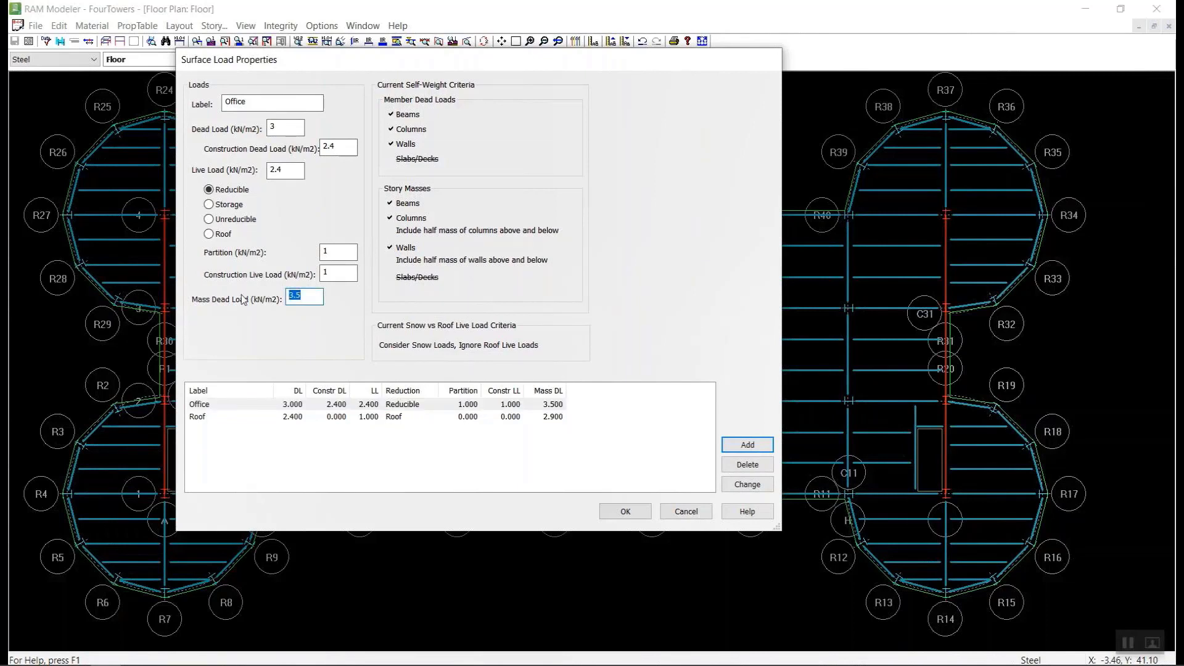
pyautogui.write('4.2')
pyautogui.press('Tab')
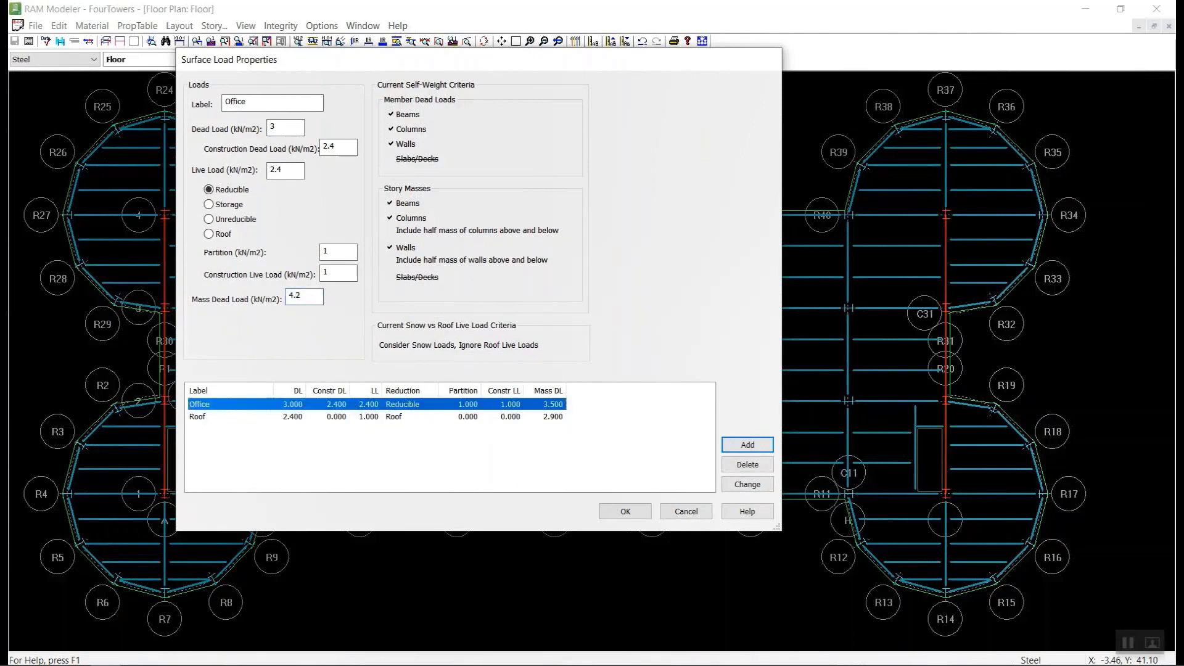
pyautogui.click(744, 490)
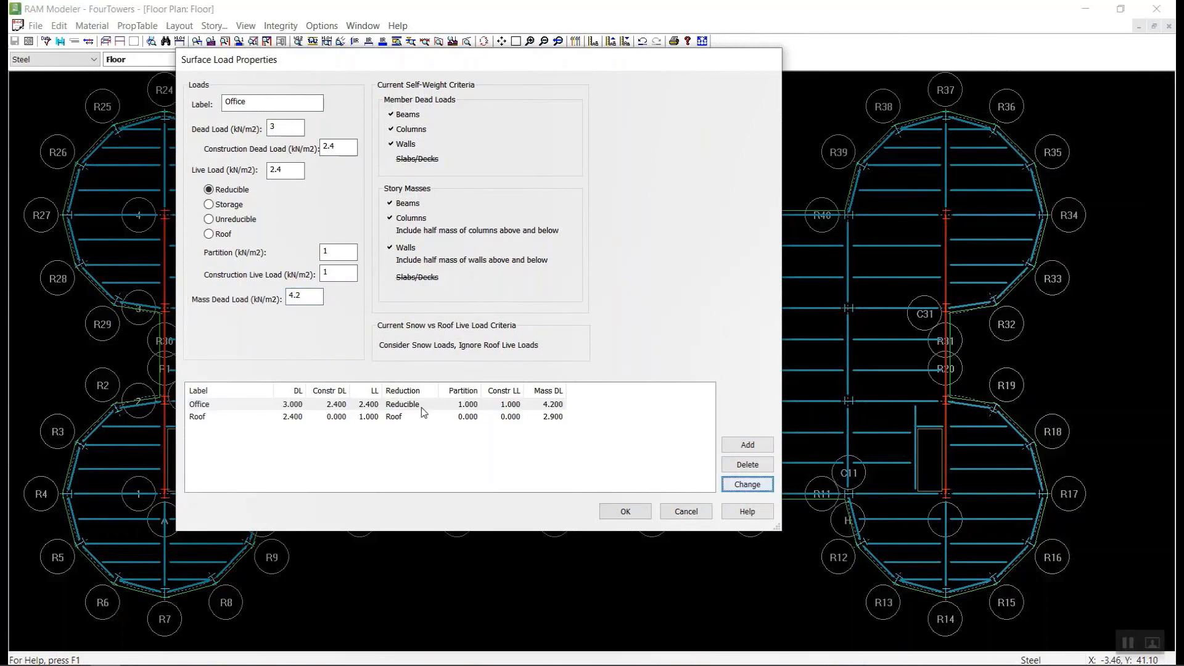
pyautogui.click(299, 420)
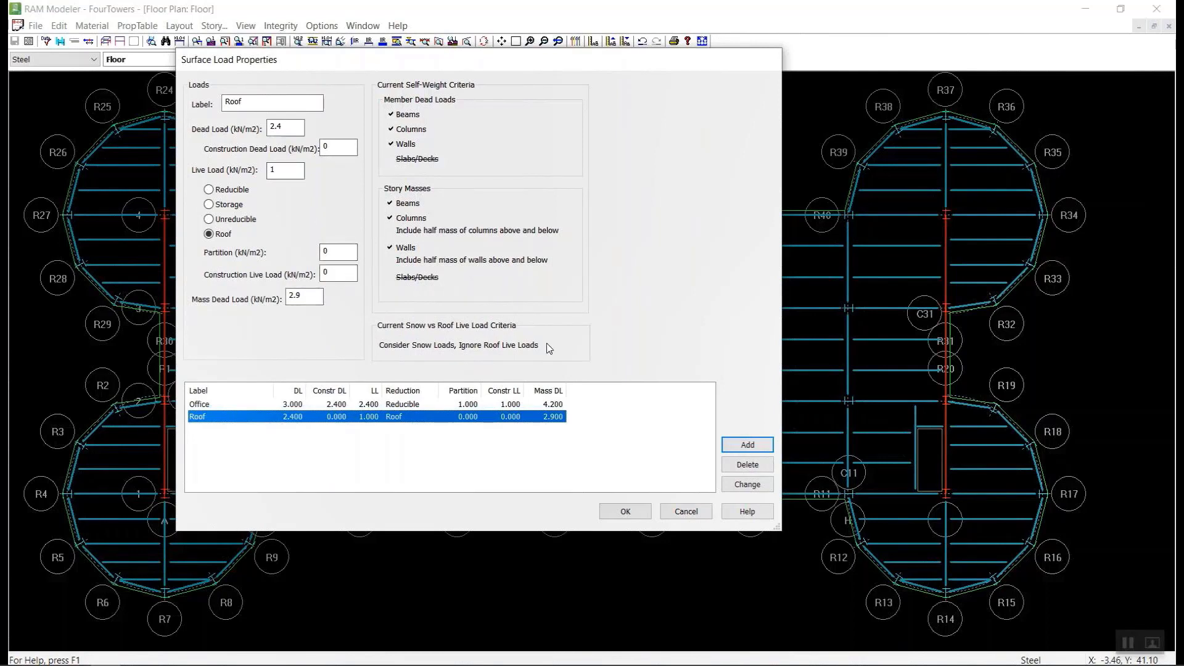
pyautogui.click(641, 516)
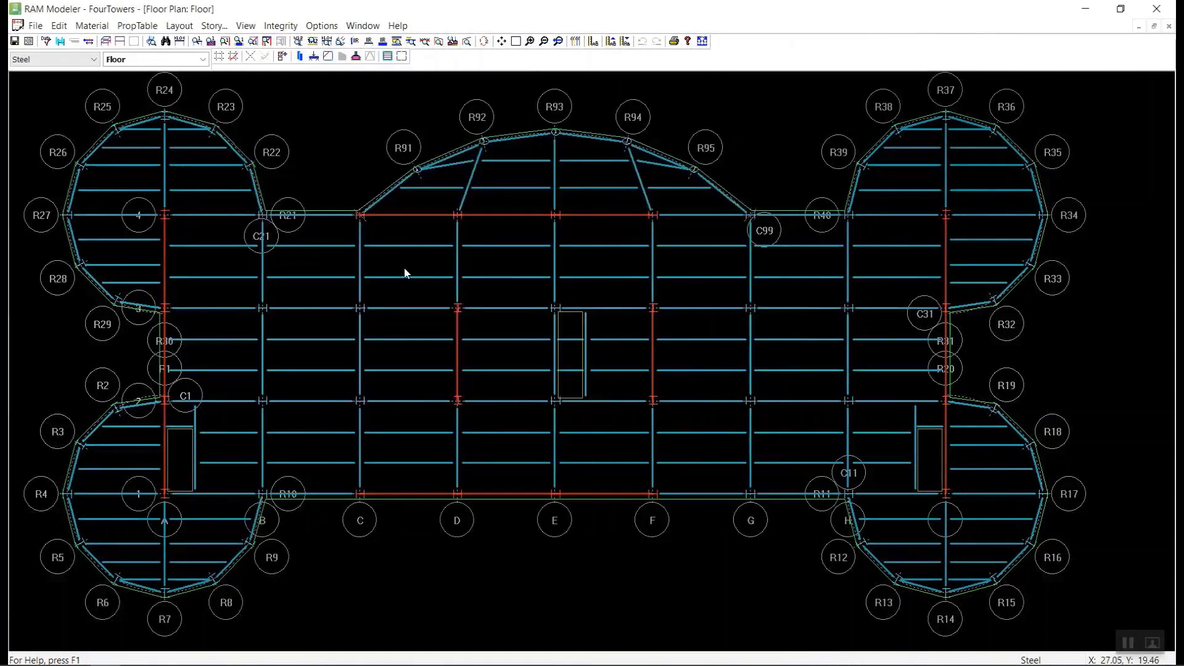
# Show the Office surface load region on the Floor plan and inspect its assigned load properties
pyautogui.click(180, 25)
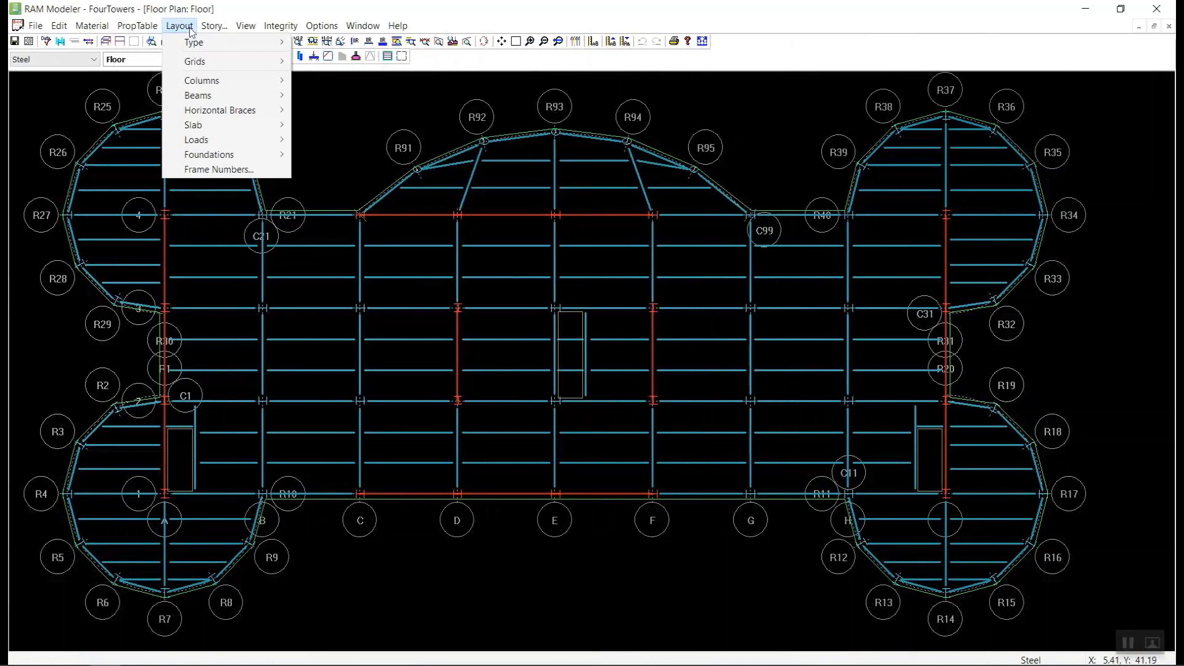
pyautogui.moveTo(217, 143)
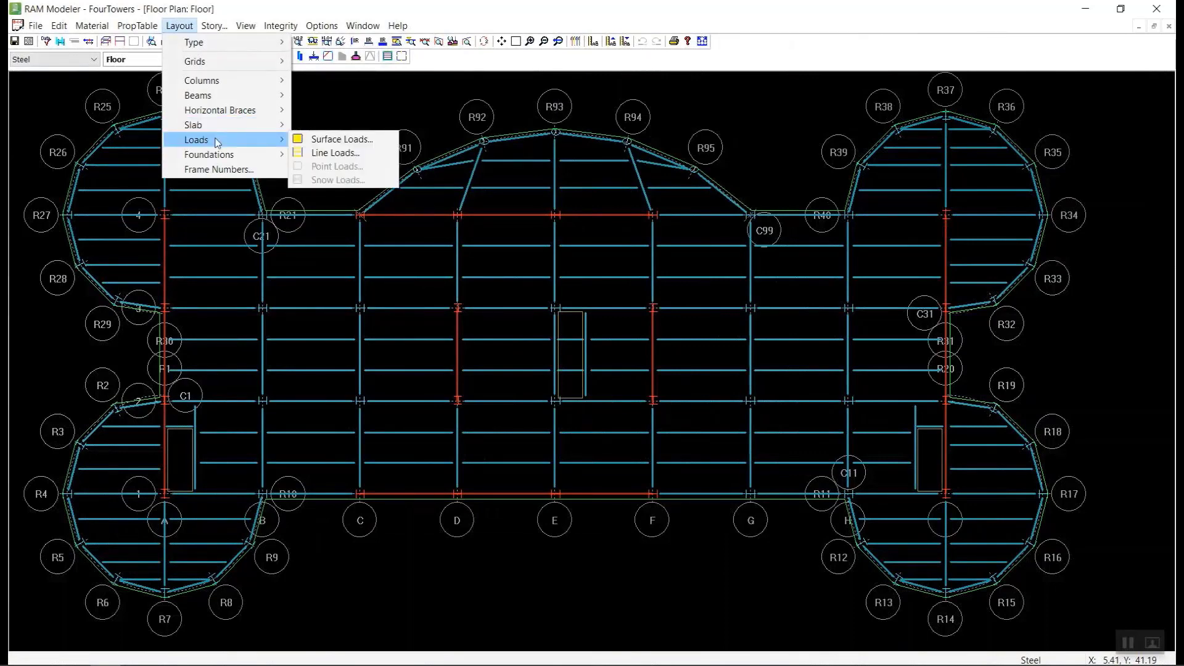
pyautogui.click(336, 139)
pyautogui.click(500, 126)
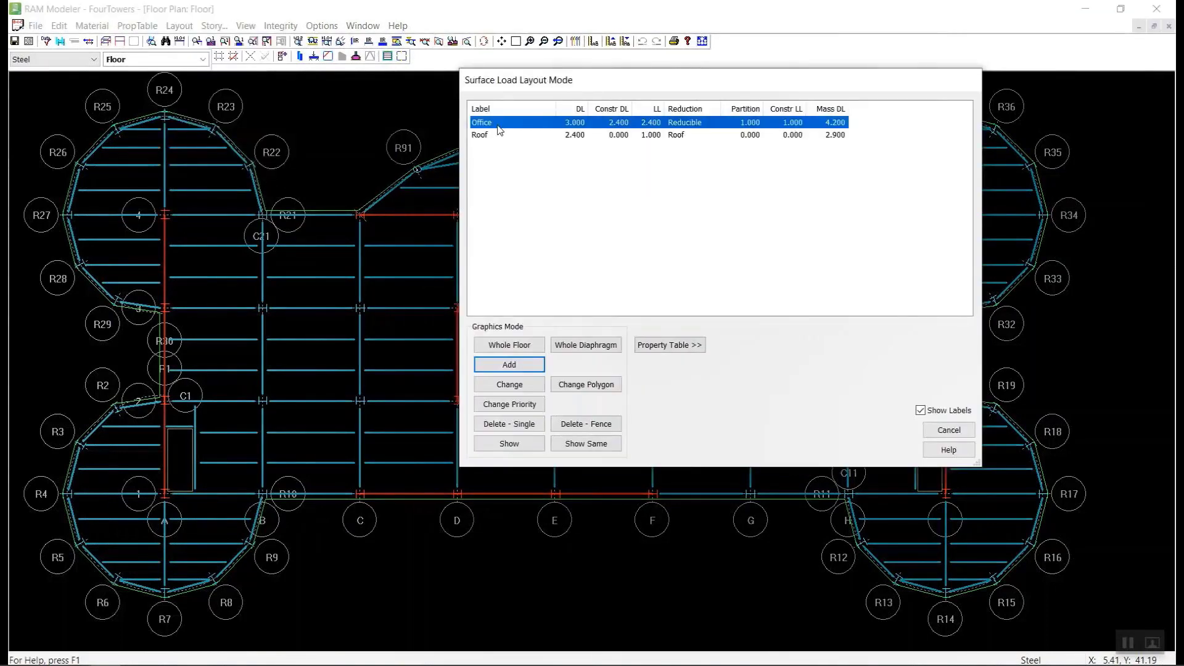
pyautogui.click(527, 444)
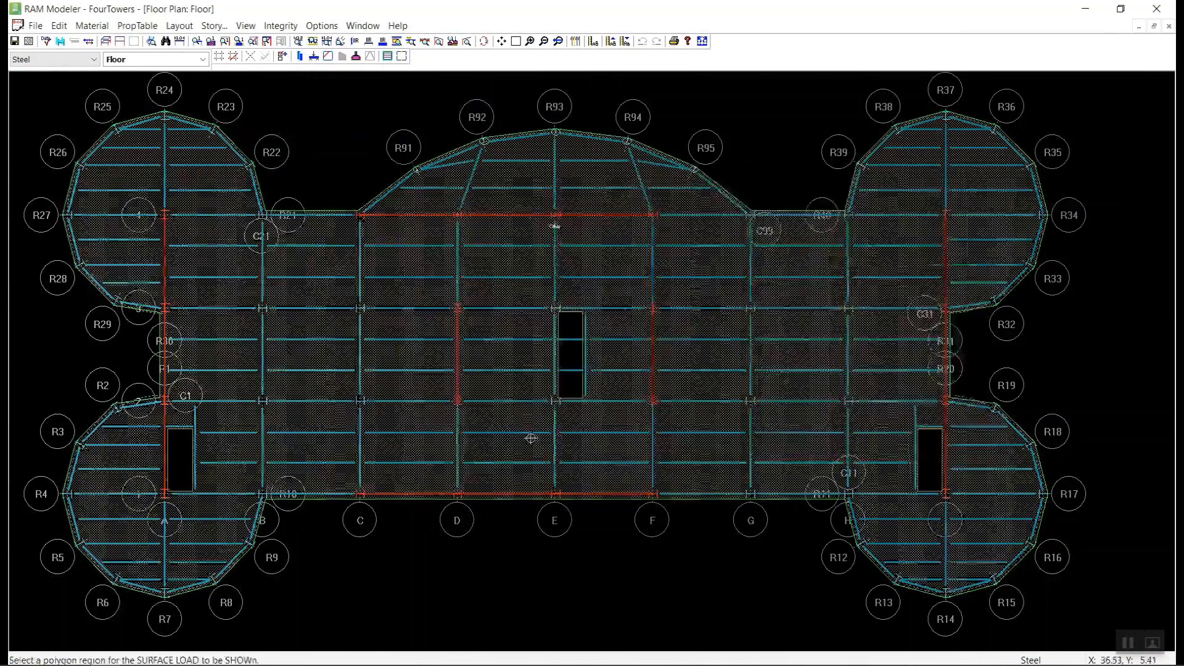
pyautogui.click(527, 327)
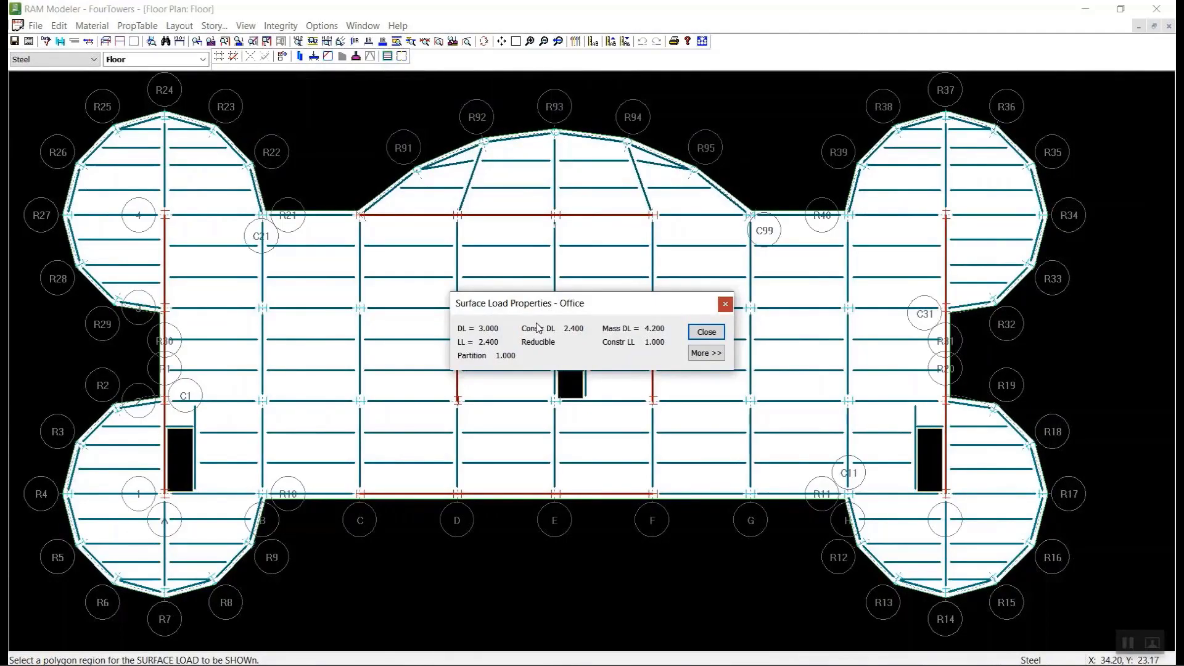
pyautogui.click(706, 332)
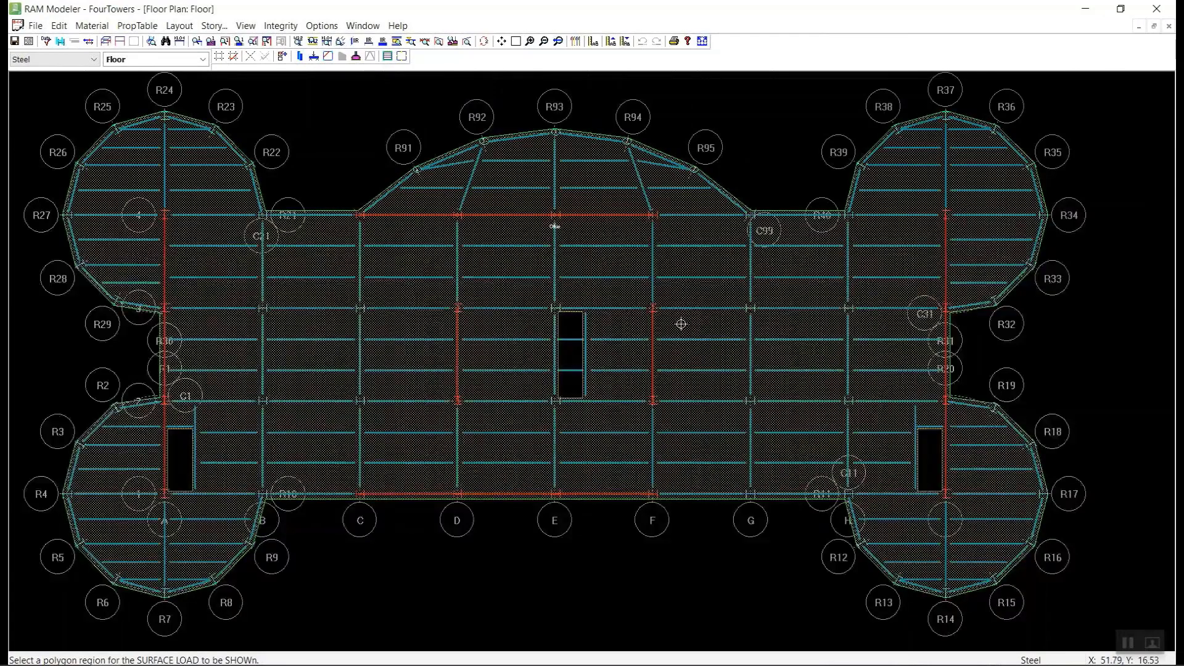
# Switch to the Roof plan, show its surface load region and inspect the load properties assigned to it
pyautogui.click(203, 59)
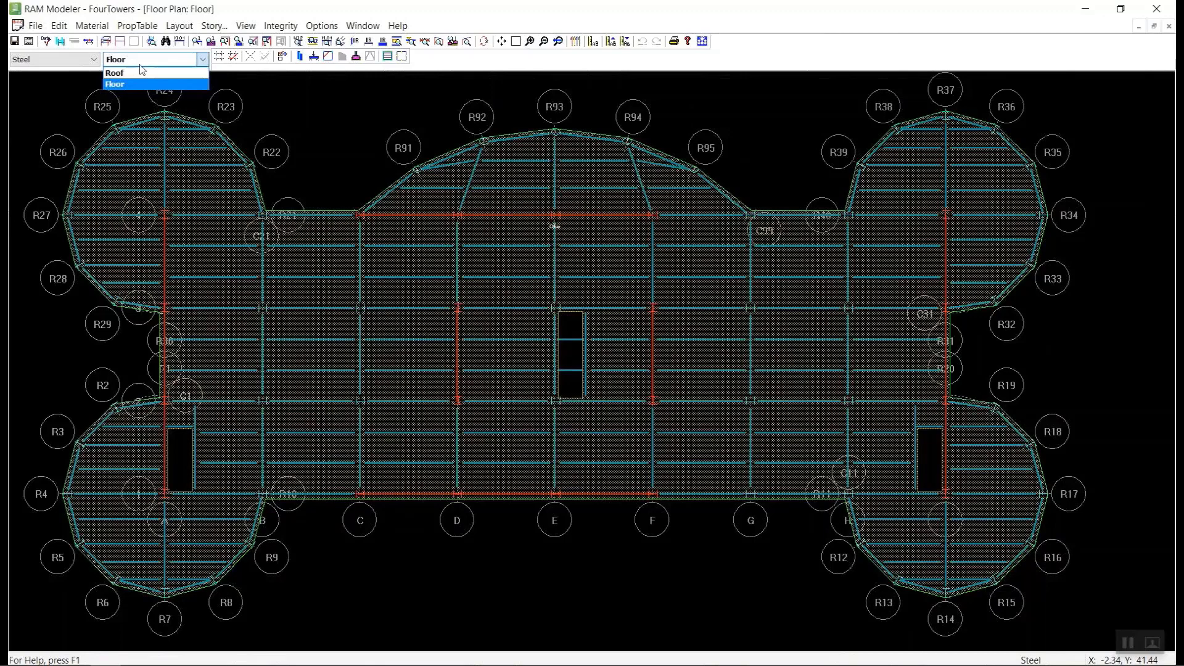
pyautogui.click(123, 73)
pyautogui.click(179, 25)
pyautogui.moveTo(227, 140)
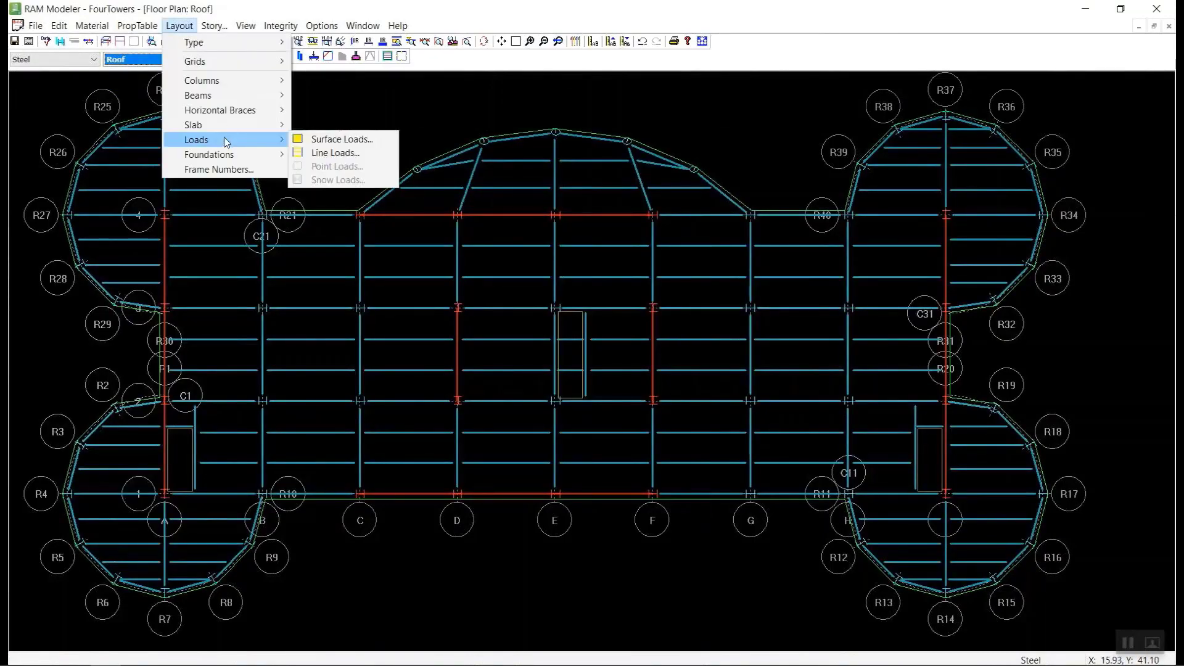
pyautogui.click(330, 139)
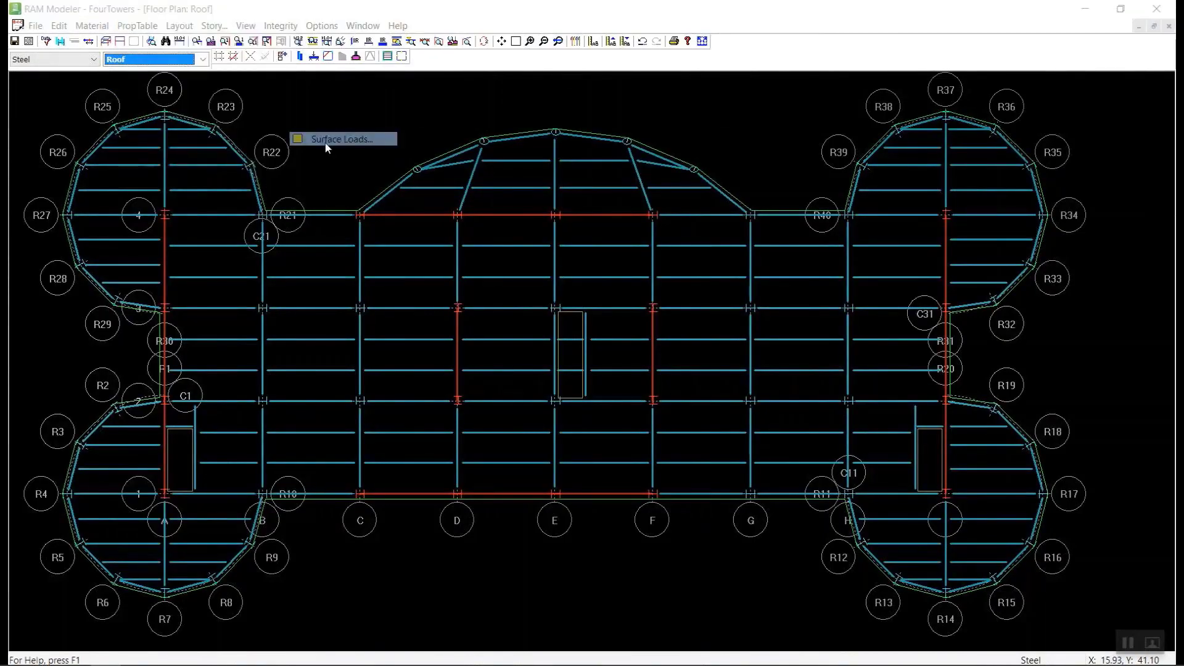
pyautogui.click(487, 136)
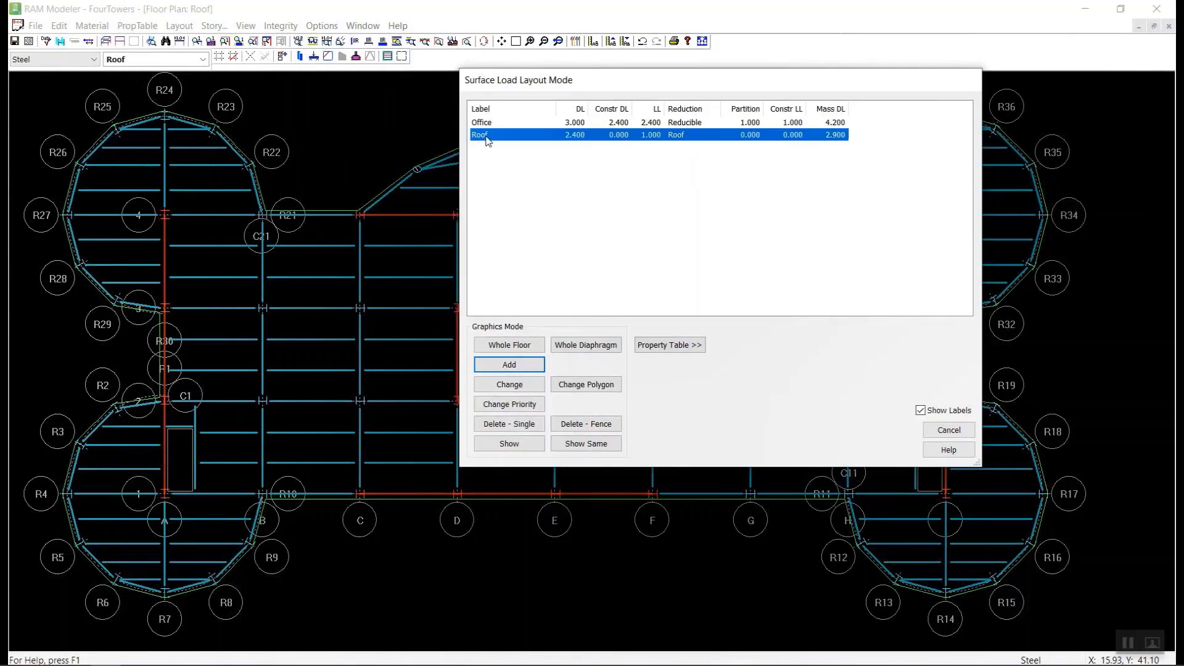
pyautogui.click(509, 443)
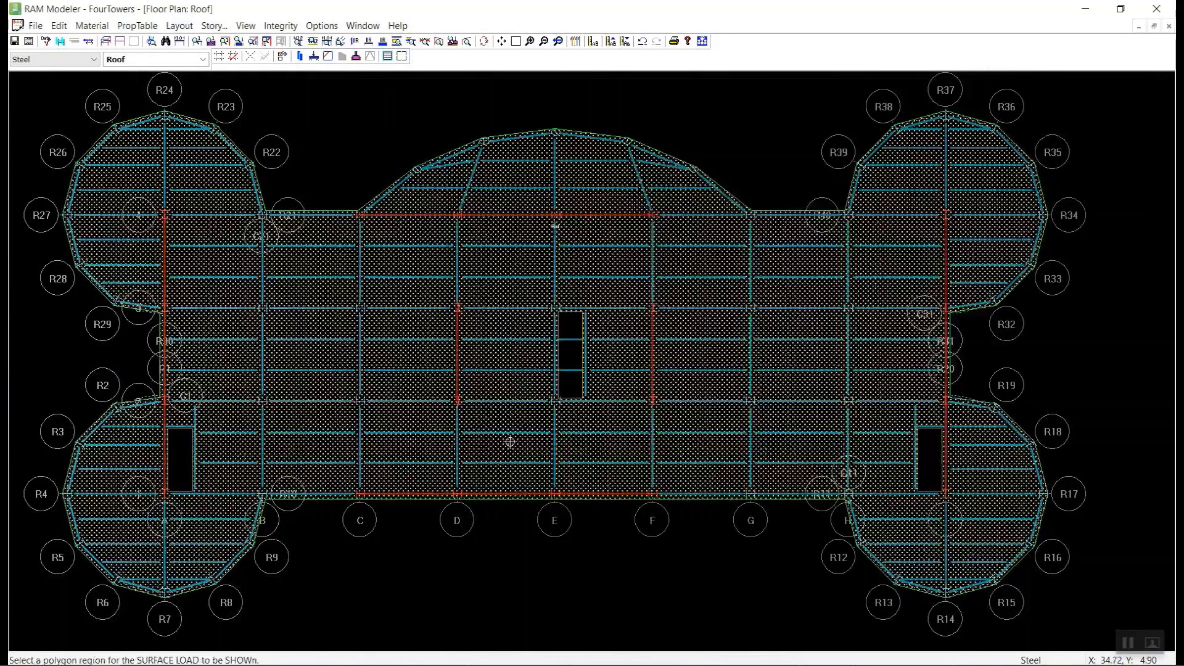
pyautogui.click(517, 364)
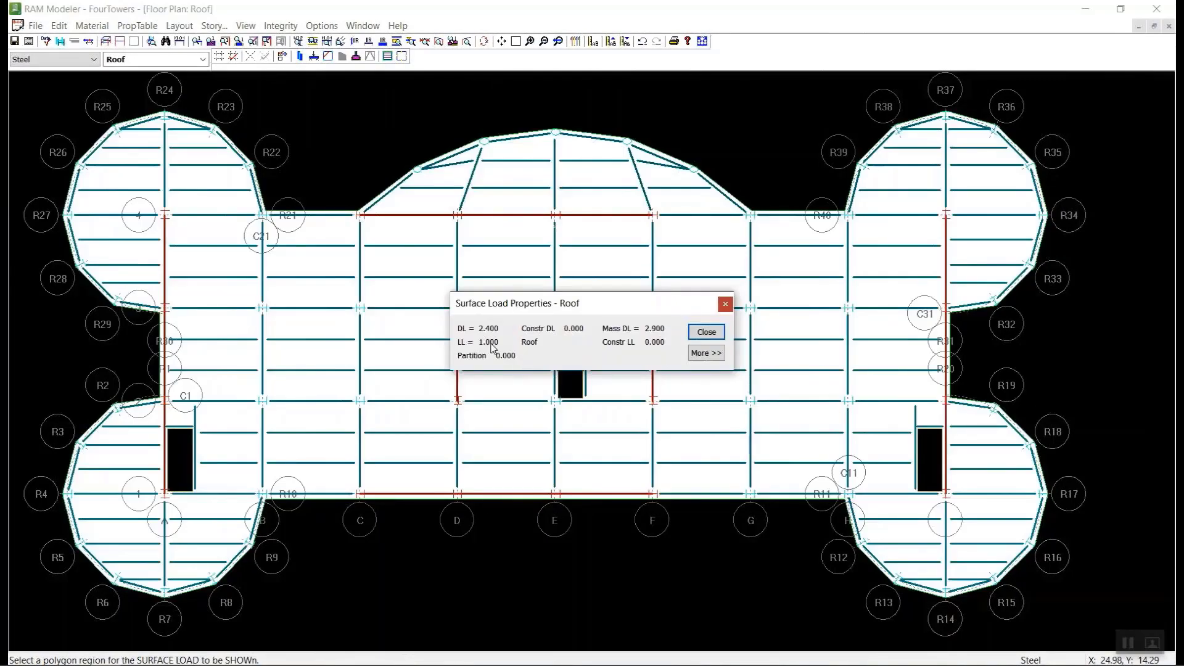
pyautogui.click(697, 334)
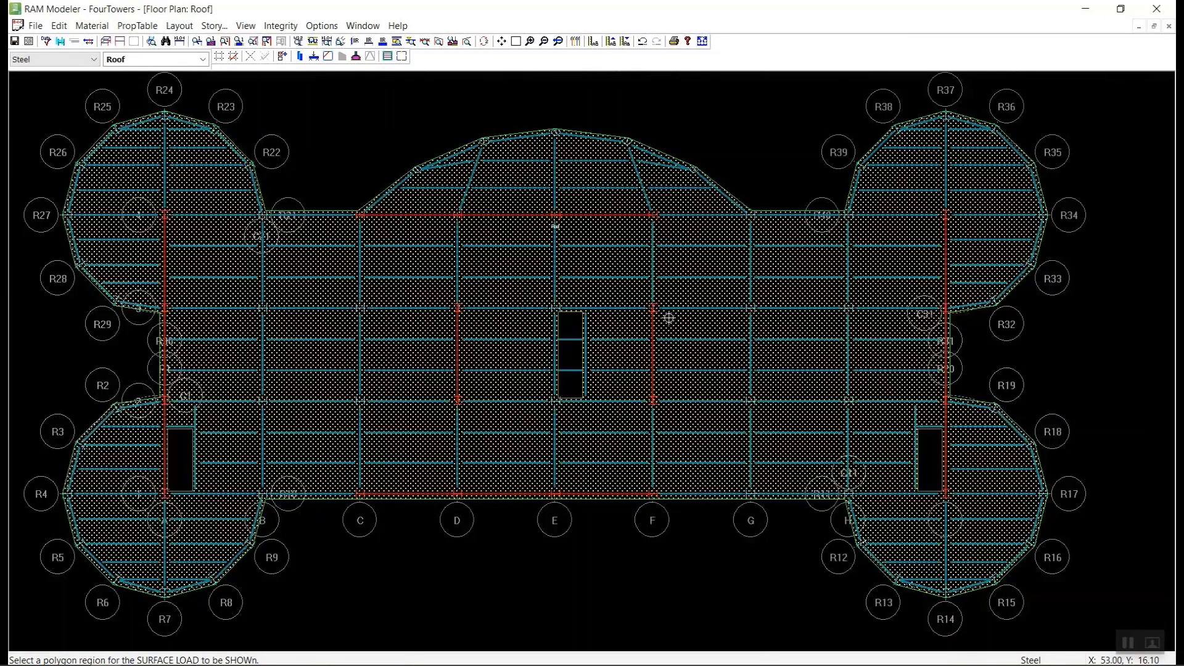
# Review the defined surface loads, including the Office load, and leave the surface load layout without applying anything
pyautogui.click(180, 26)
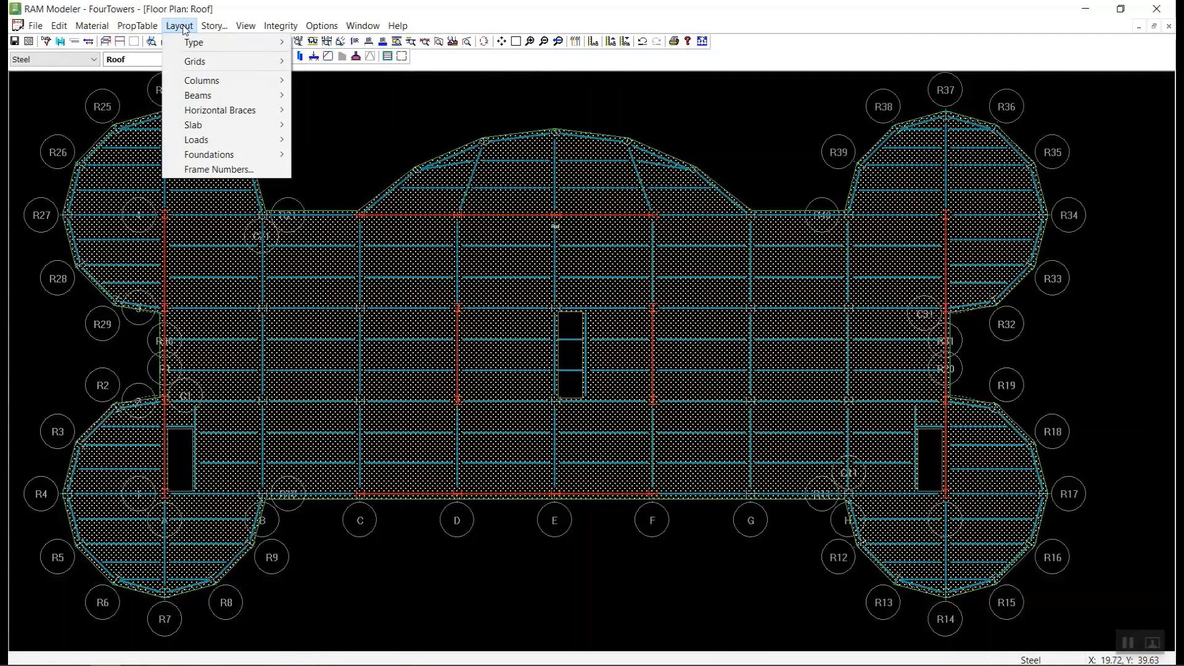
pyautogui.moveTo(204, 139)
pyautogui.click(333, 140)
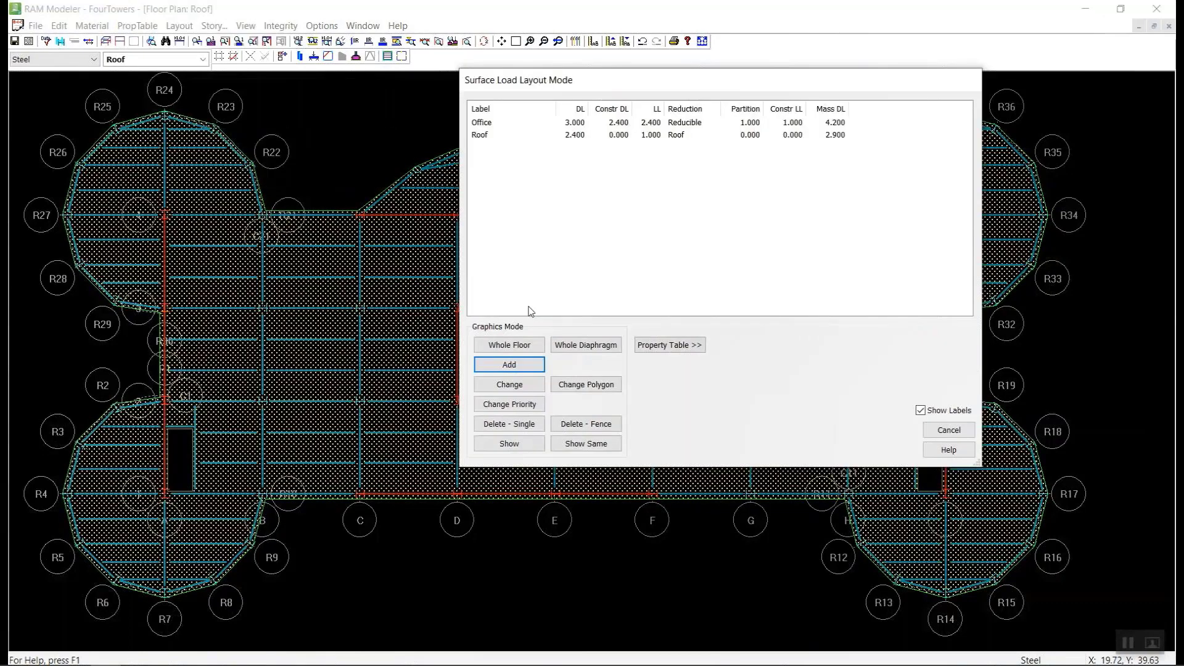
pyautogui.click(496, 127)
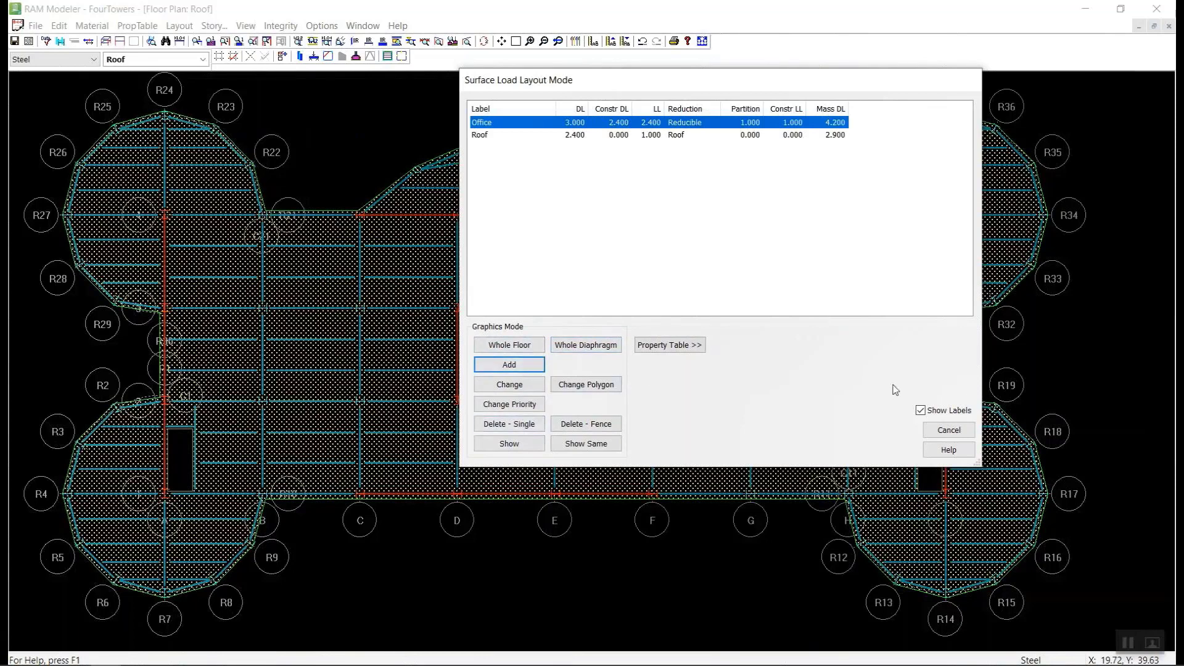
pyautogui.click(948, 430)
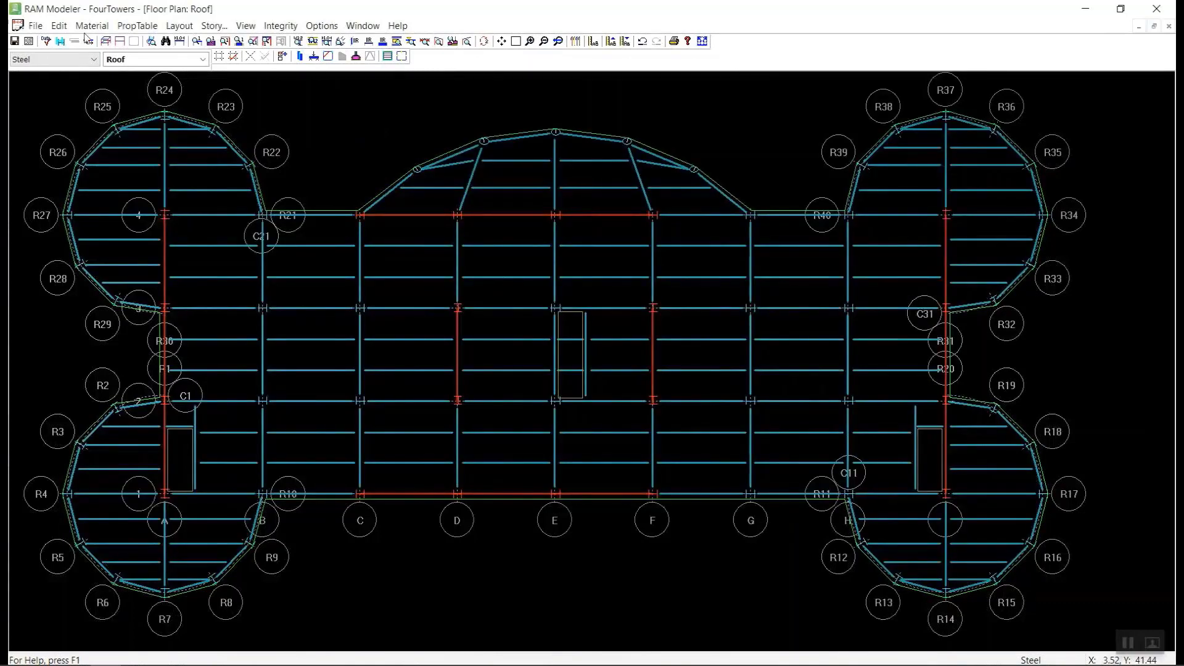
# Exit RAM Modeler and open the FourTowers_EuroCode model in the RAM Steel Beam module
pyautogui.click(37, 26)
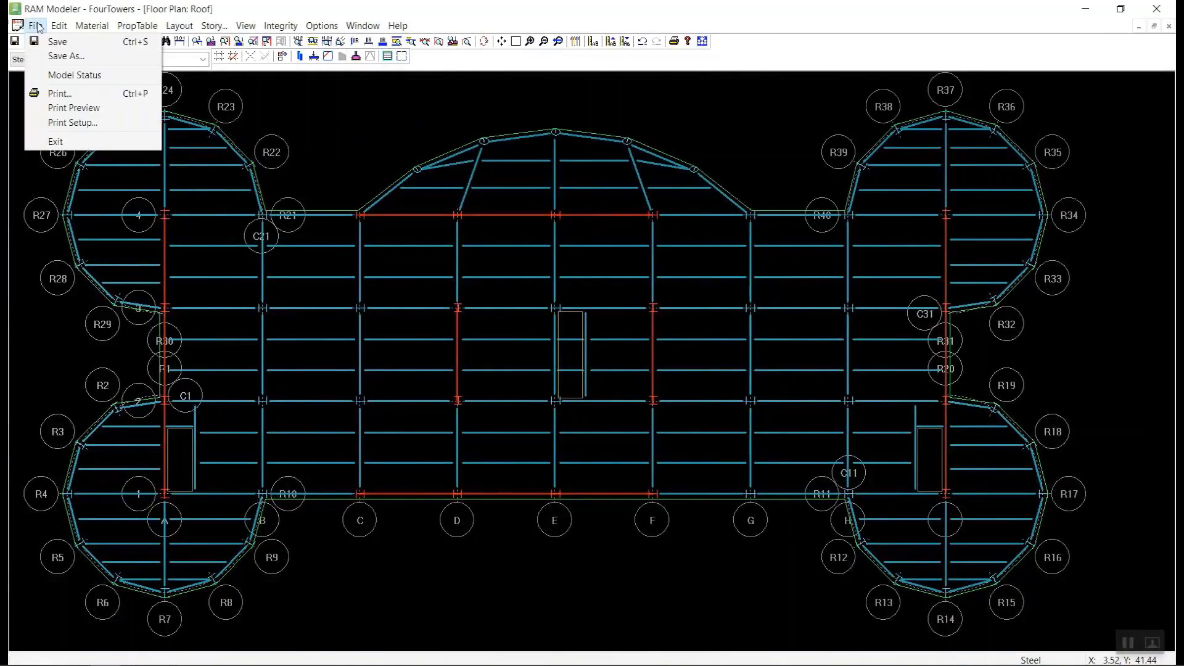
pyautogui.click(84, 144)
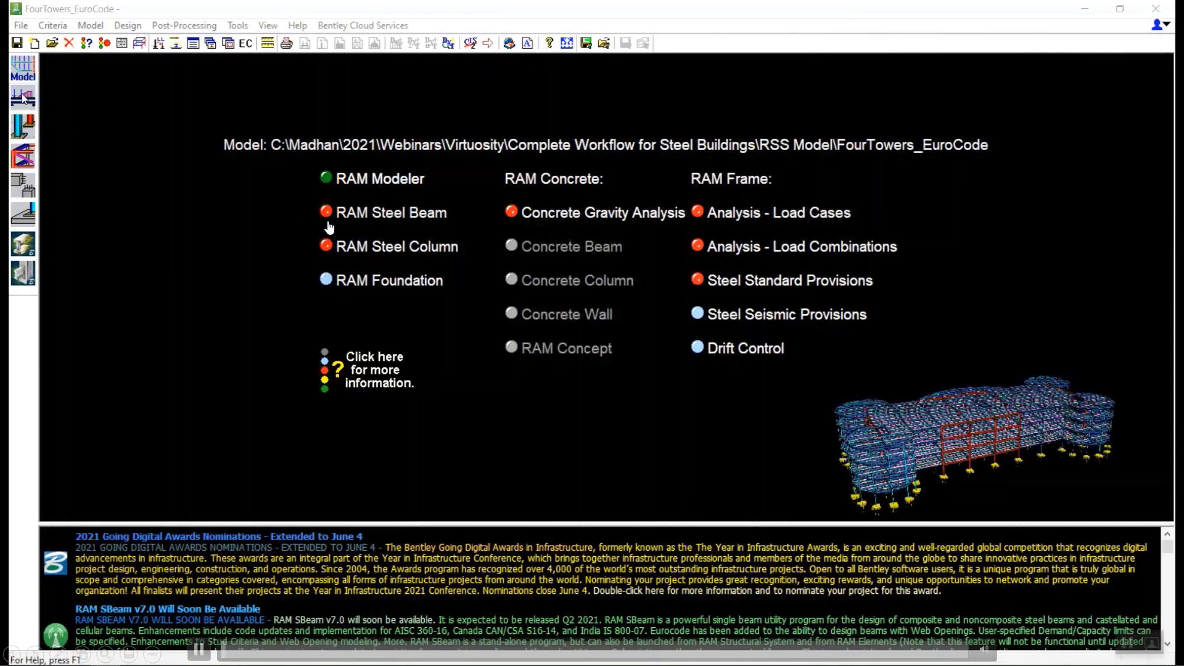
pyautogui.click(380, 224)
pyautogui.click(230, 174)
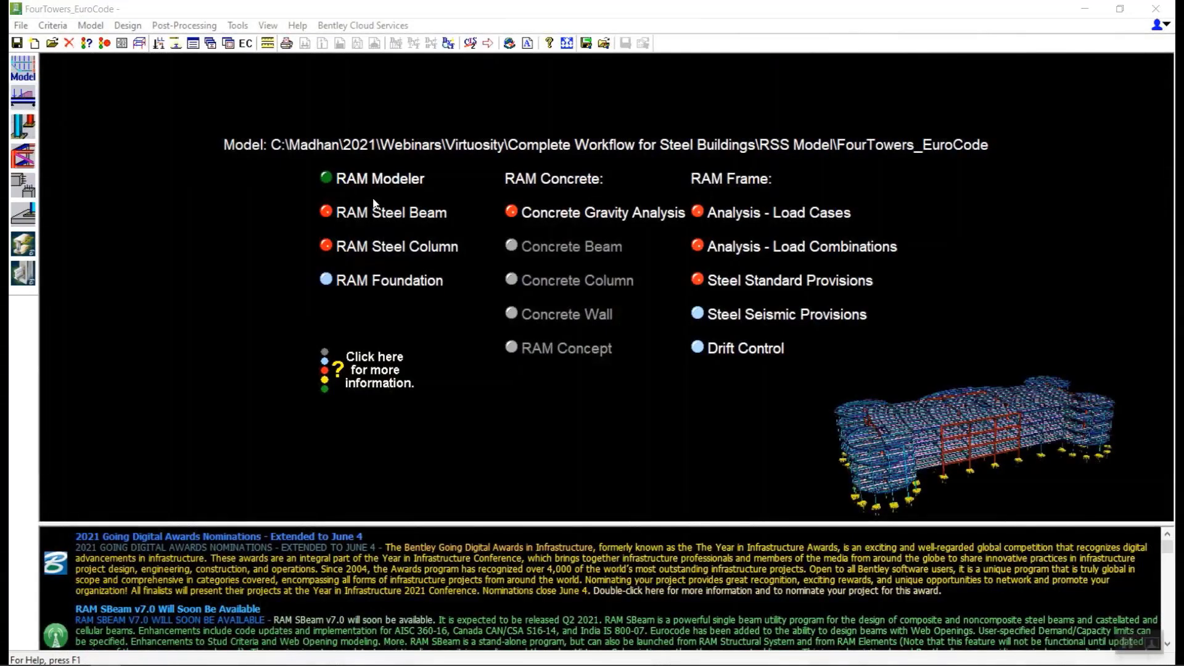
pyautogui.click(15, 104)
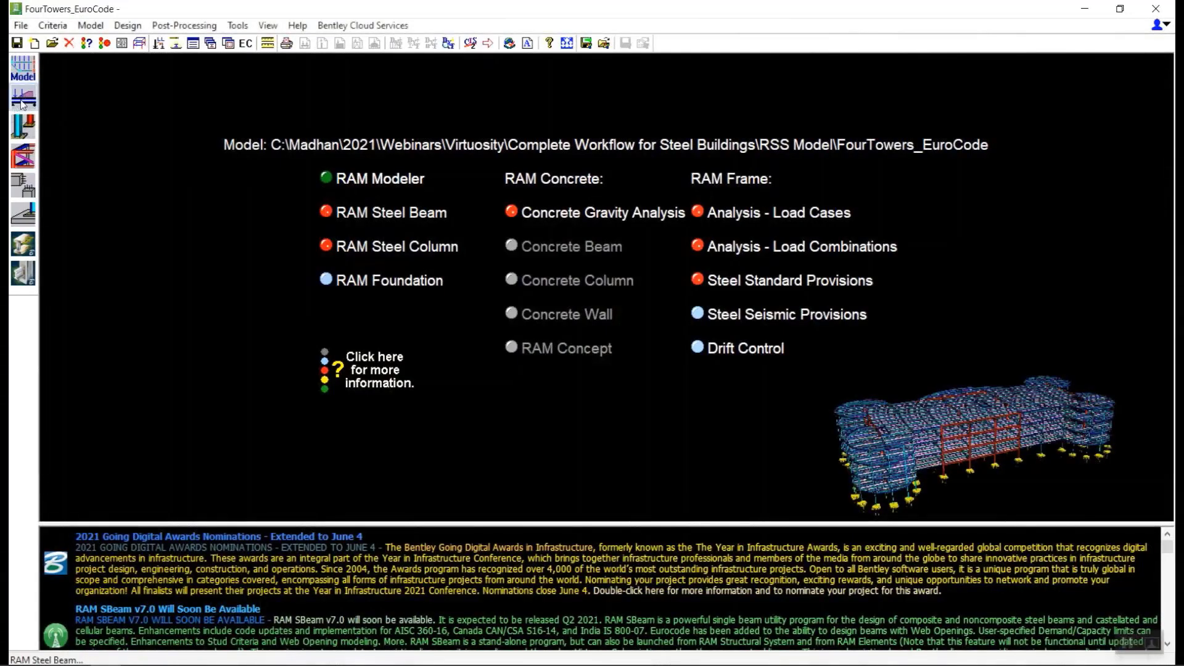
pyautogui.click(233, 177)
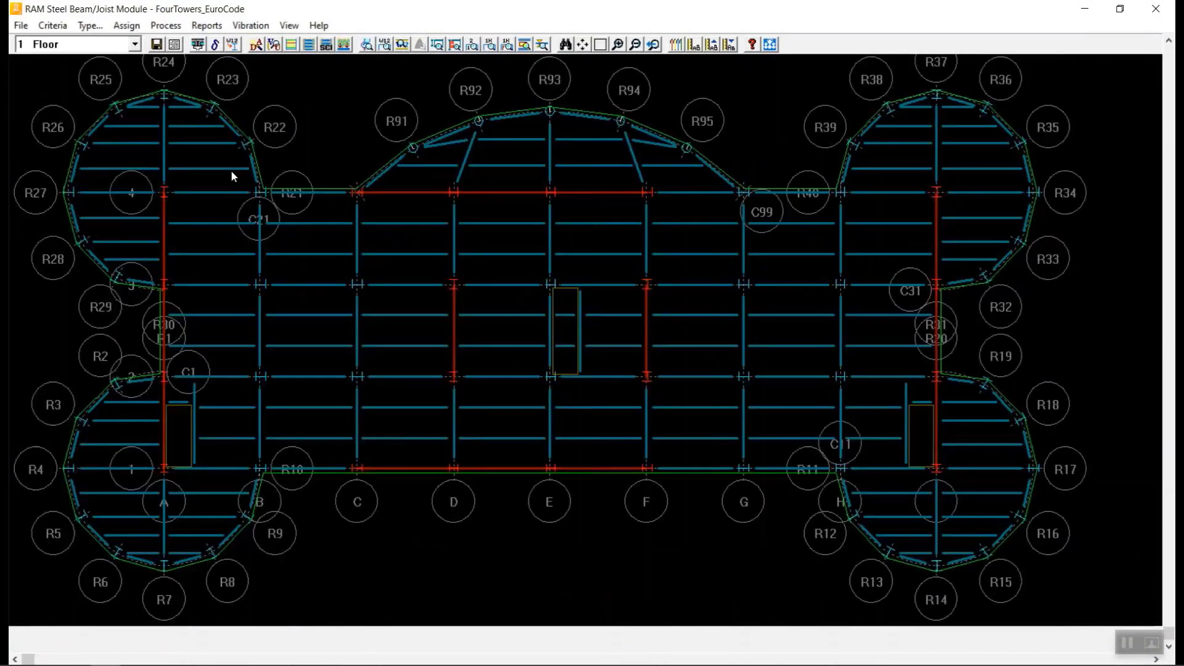
# Review the beam steel design codes and accept the current steel and C-Beam code selections
pyautogui.click(52, 26)
pyautogui.click(58, 43)
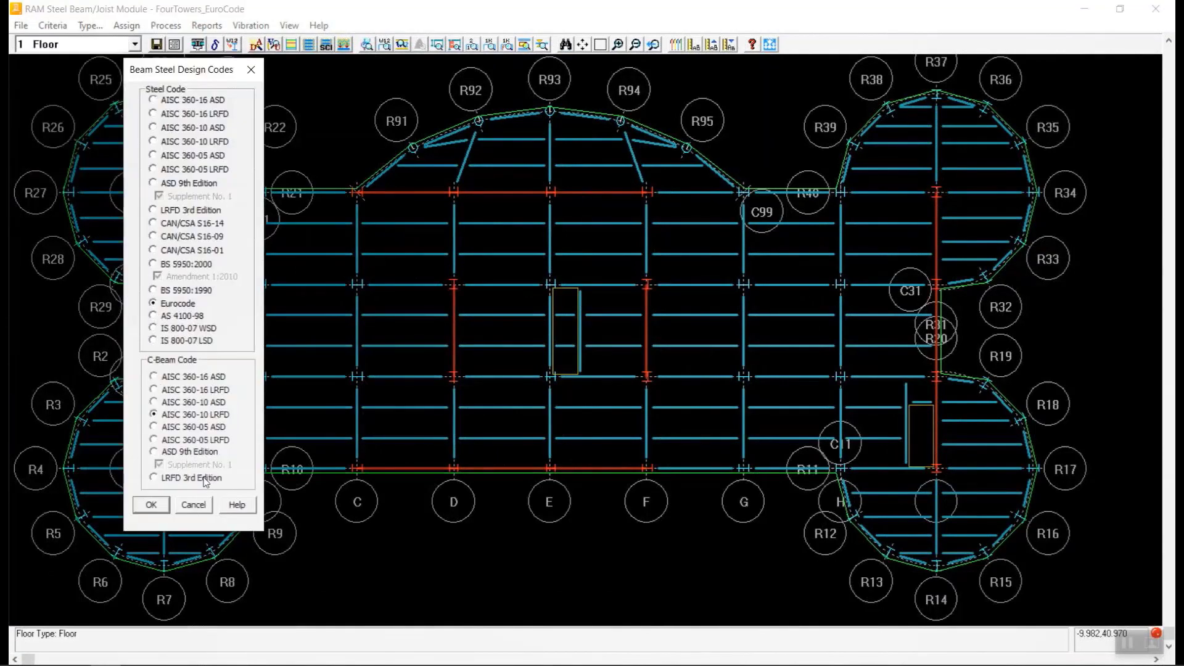
pyautogui.click(152, 504)
# Review the strength and deflection demand/capacity limits for steel beams and accept them
pyautogui.click(53, 30)
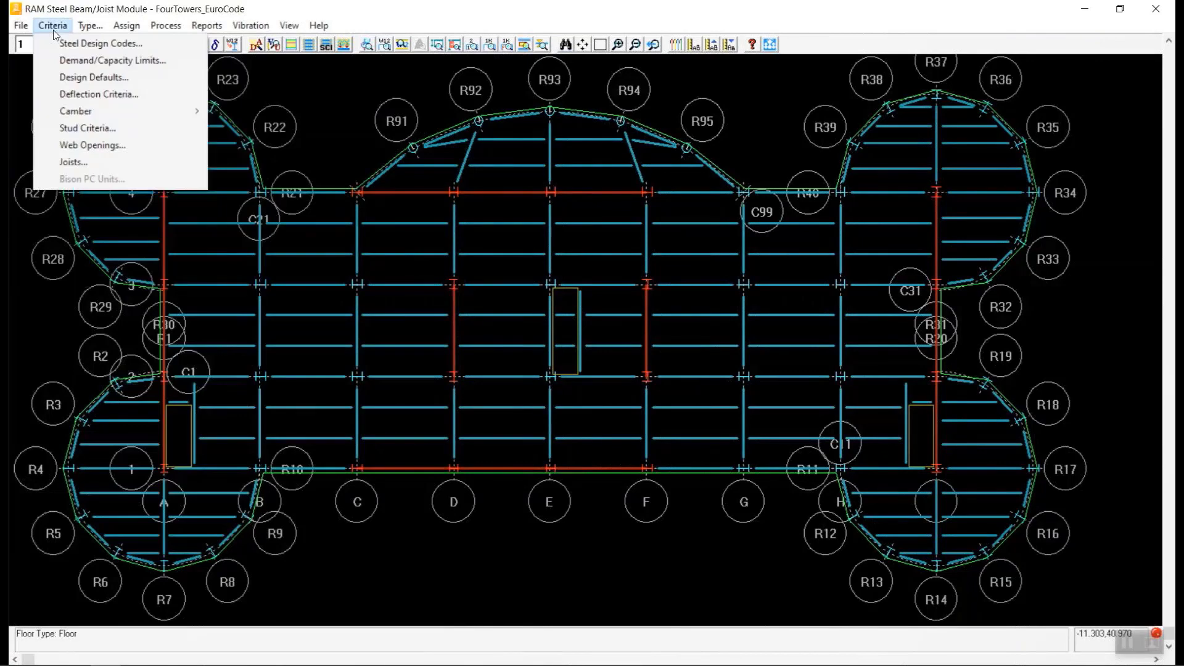
pyautogui.click(92, 61)
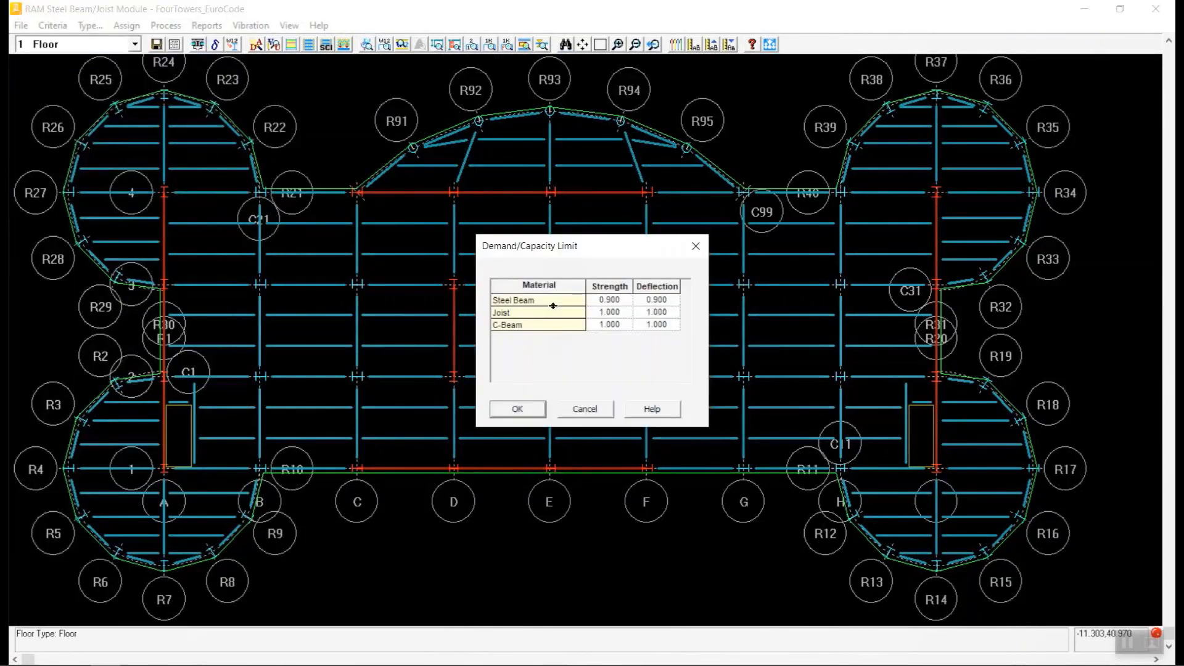
pyautogui.click(621, 299)
pyautogui.click(662, 299)
pyautogui.click(518, 408)
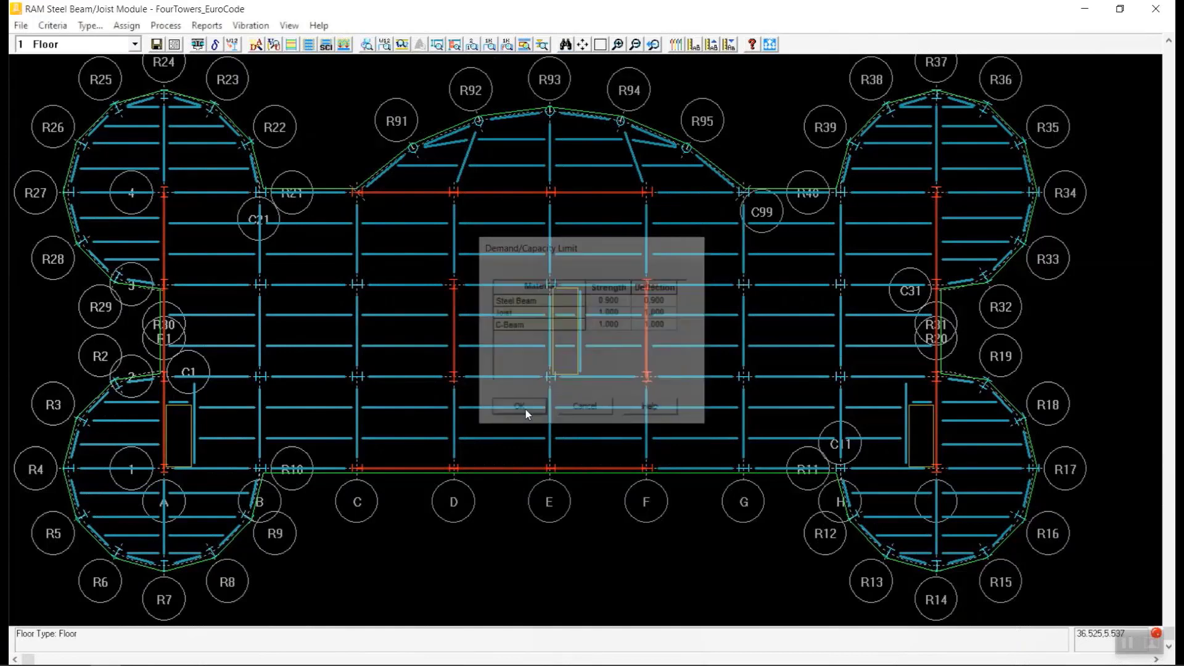
# Review and accept the beam design defaults and the span-to-deflection criteria for composite and noncomposite beams
pyautogui.click(52, 25)
pyautogui.click(80, 78)
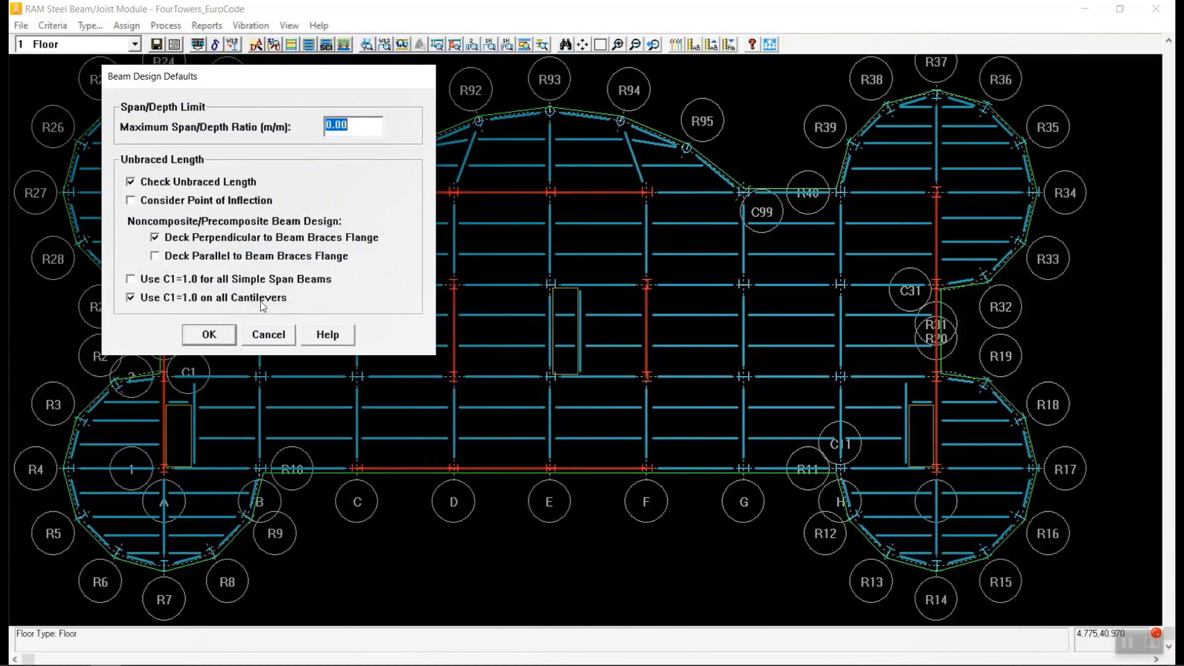
pyautogui.click(217, 340)
pyautogui.click(52, 26)
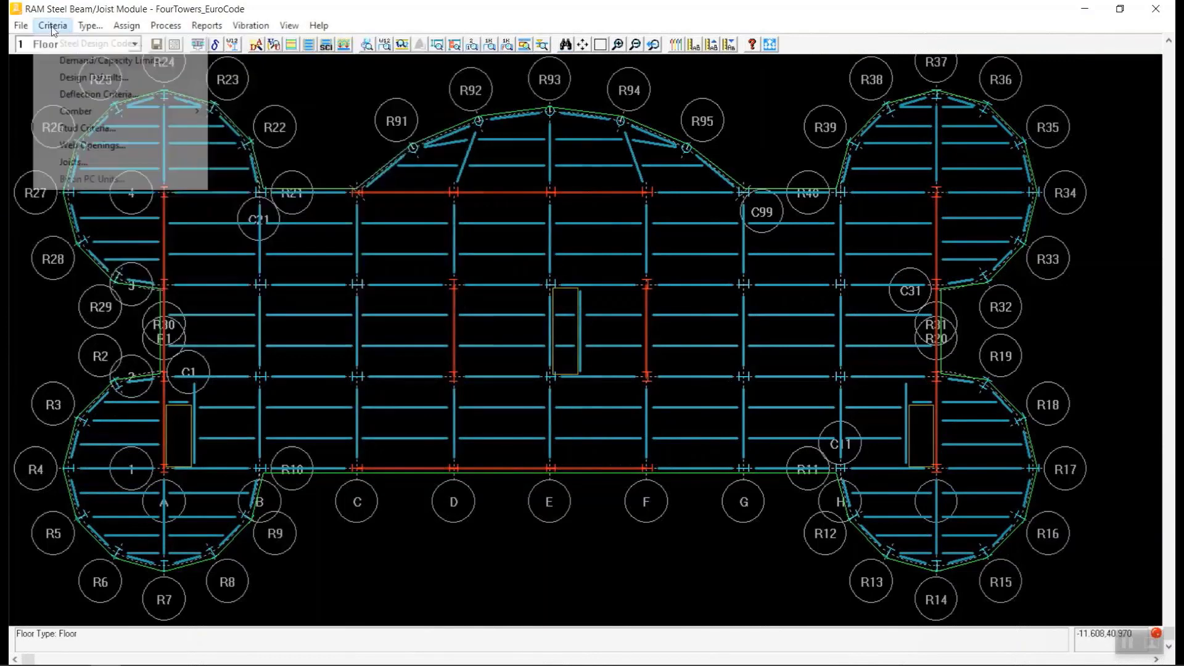
pyautogui.click(79, 94)
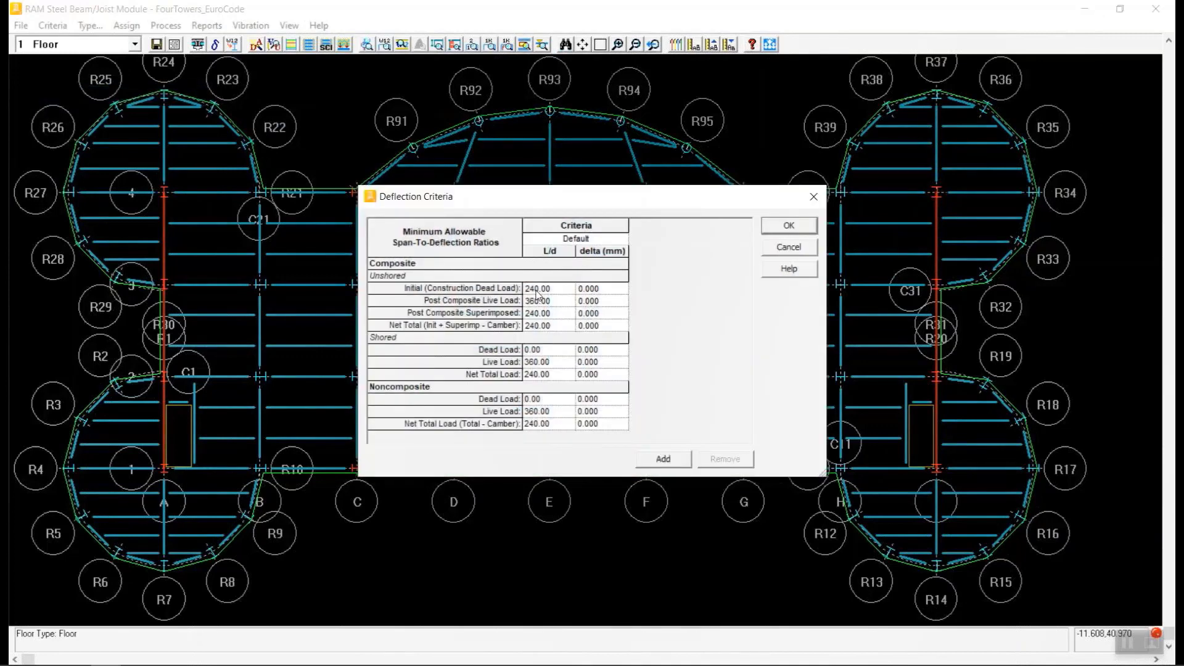
pyautogui.click(779, 230)
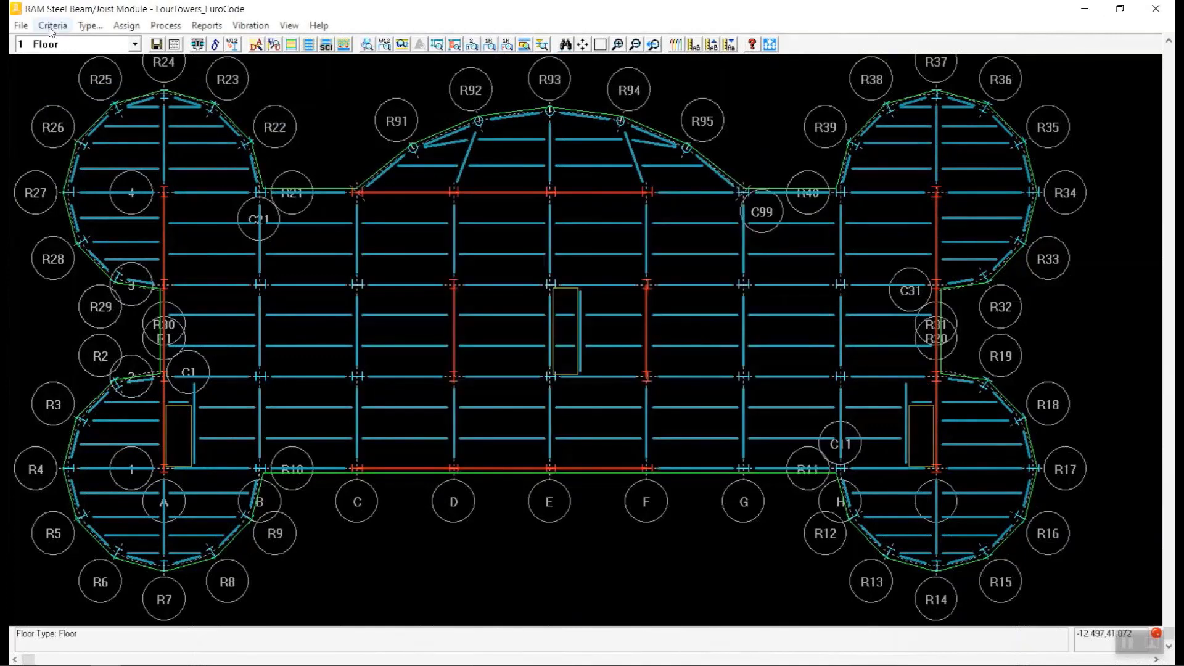
# Review the camber criteria for composite beams, including the span, weight and depth limits, and accept them
pyautogui.click(51, 27)
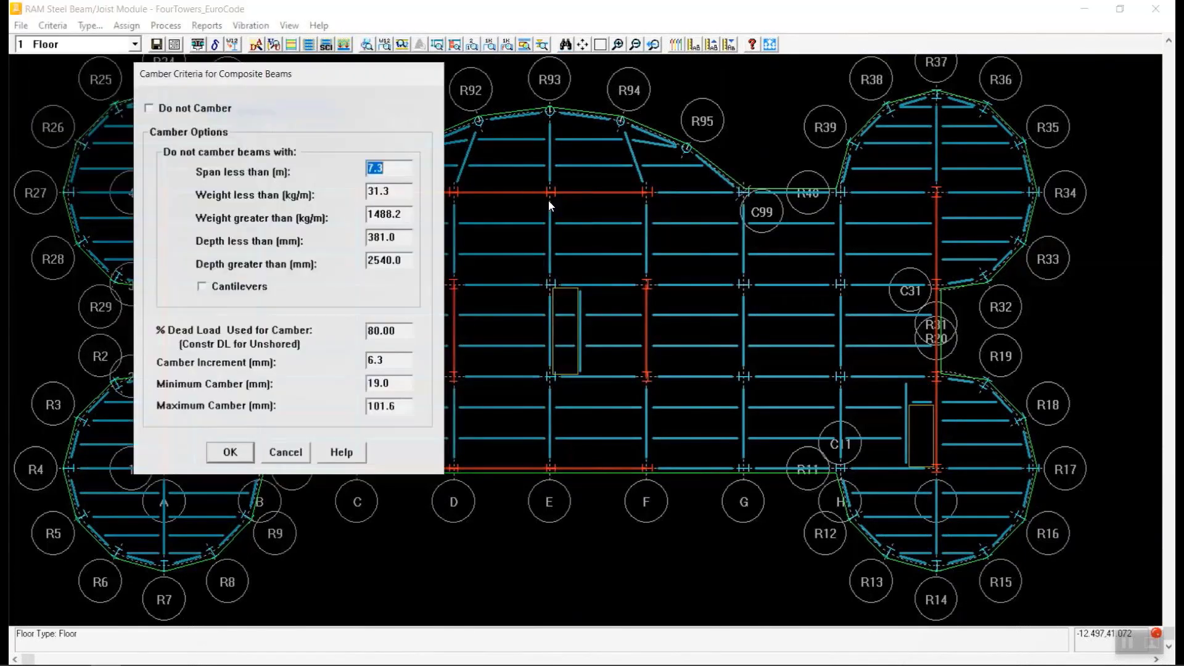
pyautogui.click(400, 166)
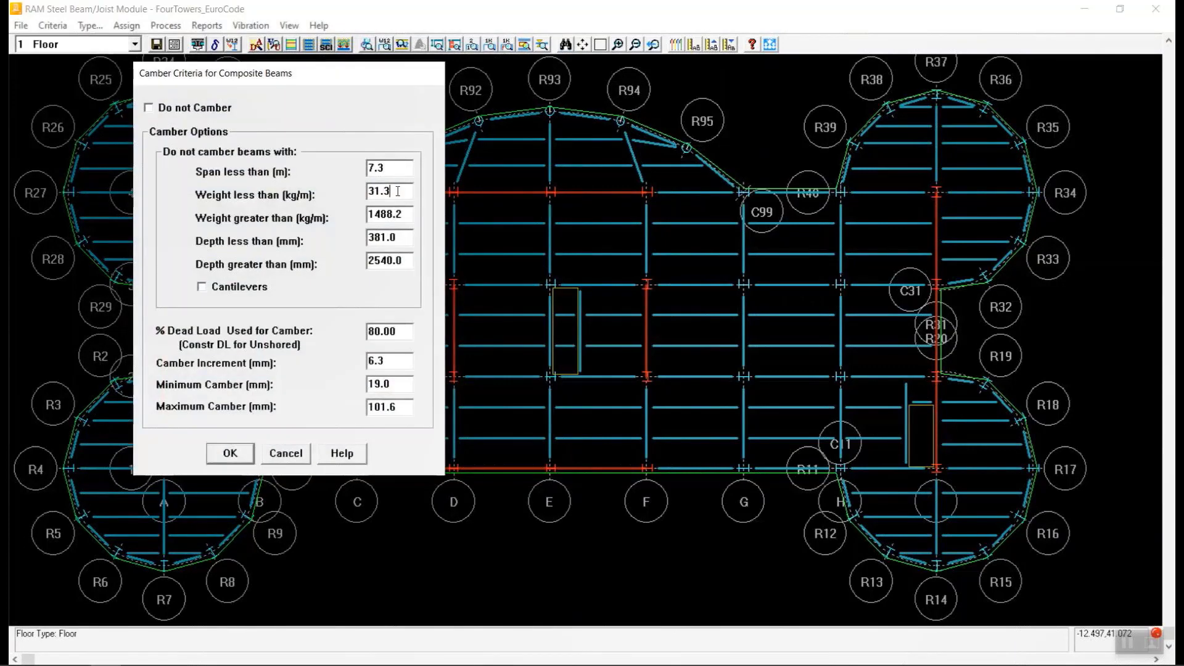
pyautogui.click(402, 235)
pyautogui.click(233, 458)
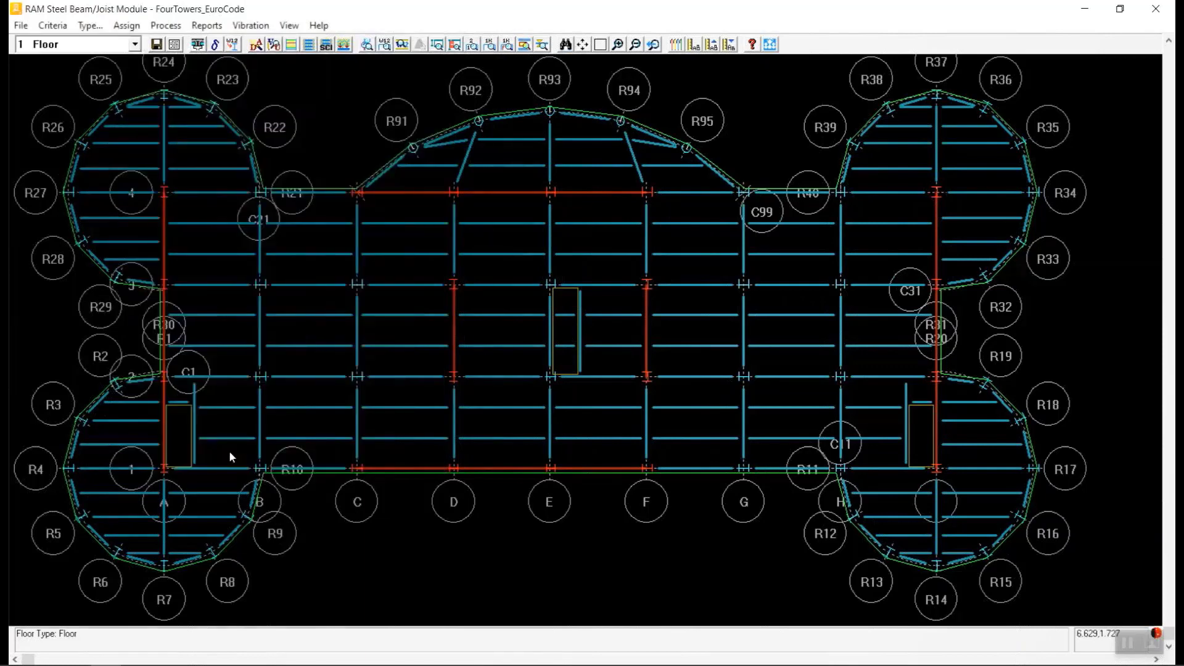
# Review the stud criteria, including the full composite percentages and the long span definition, and accept them
pyautogui.click(55, 26)
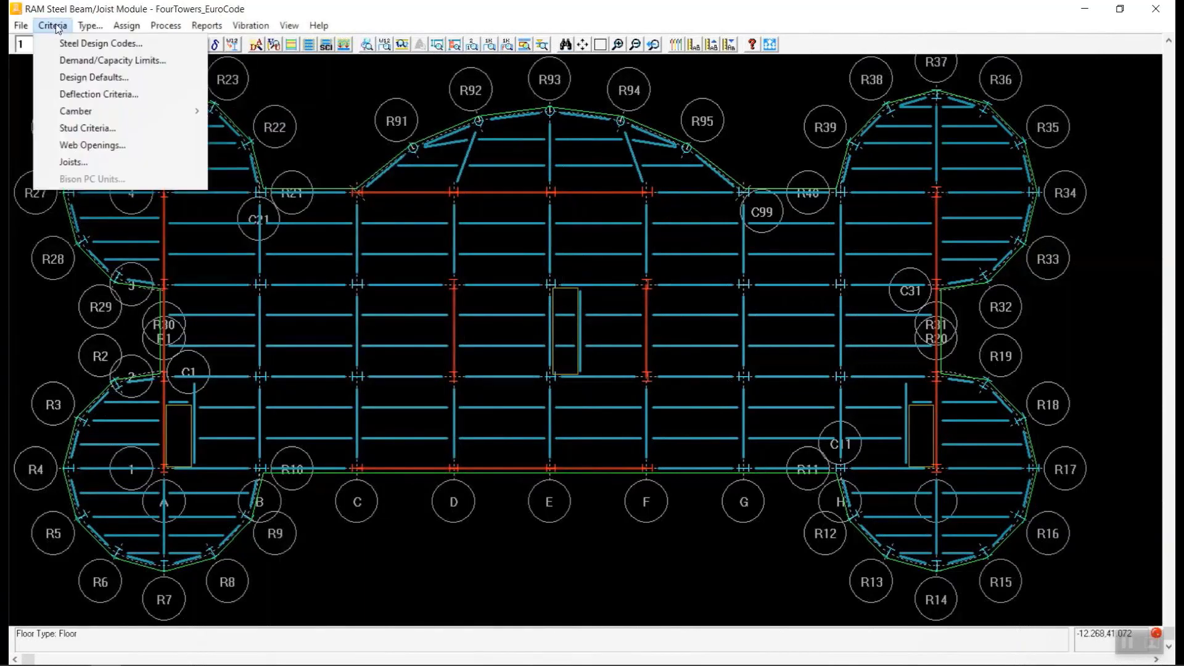
pyautogui.click(65, 131)
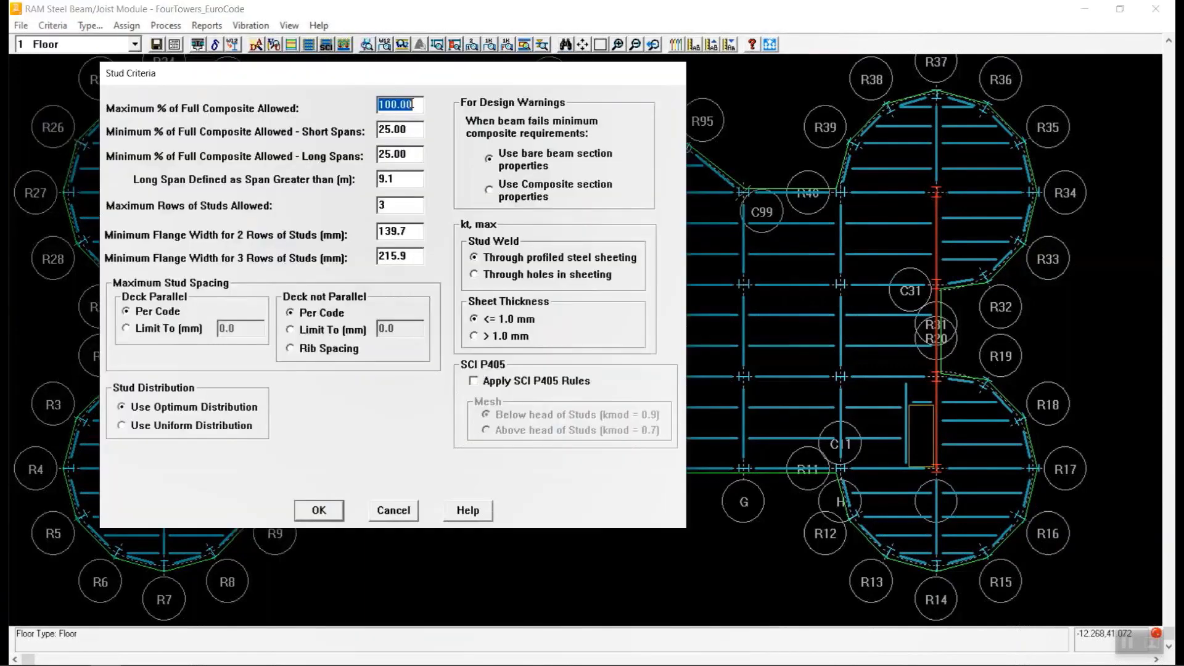
pyautogui.click(412, 104)
pyautogui.click(415, 131)
pyautogui.click(413, 156)
pyautogui.click(412, 178)
pyautogui.press('Return')
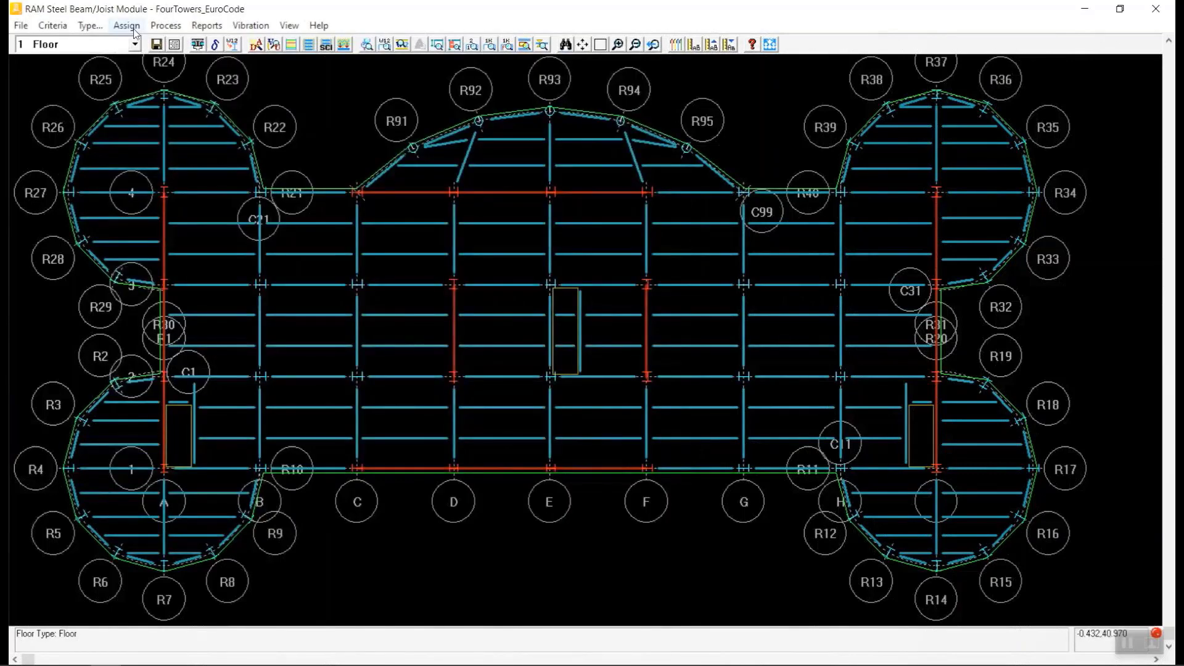
# Run the steel beam design and display the resulting beam designs on the Floor plan
pyautogui.click(165, 25)
pyautogui.click(177, 42)
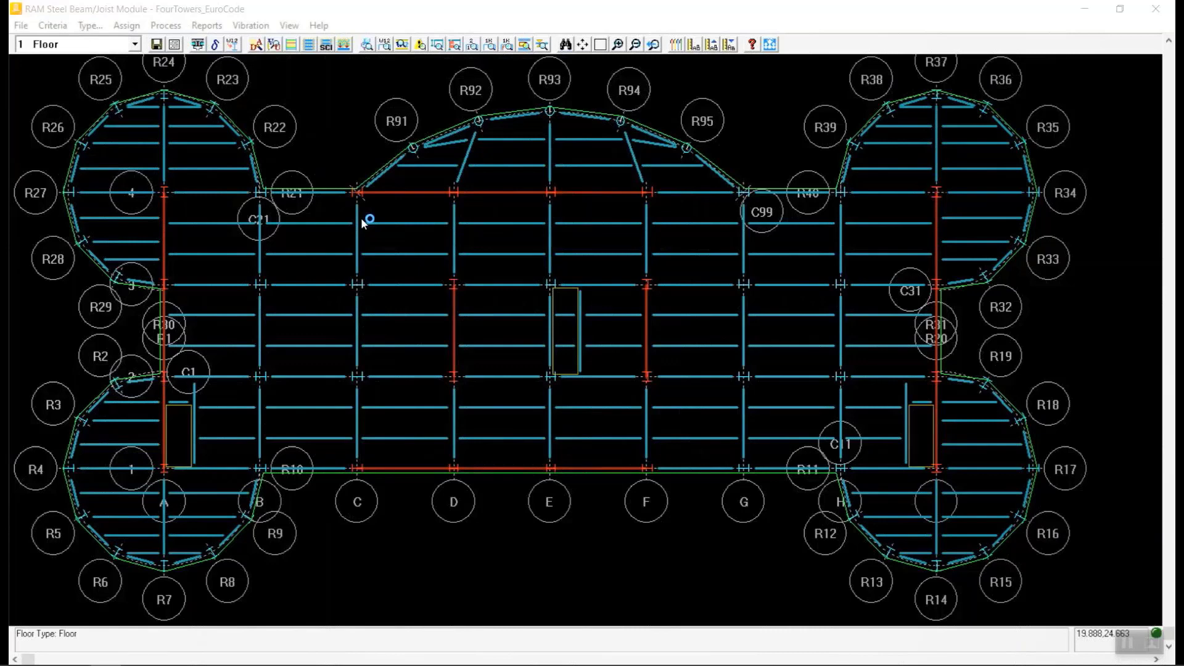
pyautogui.click(289, 25)
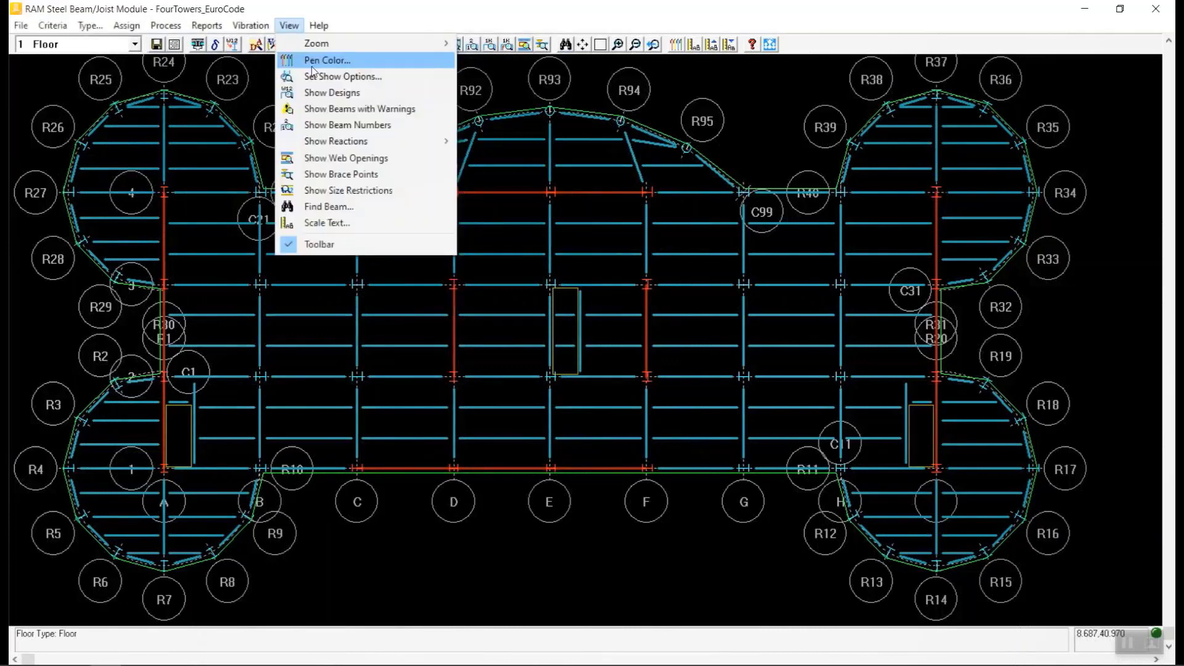
pyautogui.click(327, 93)
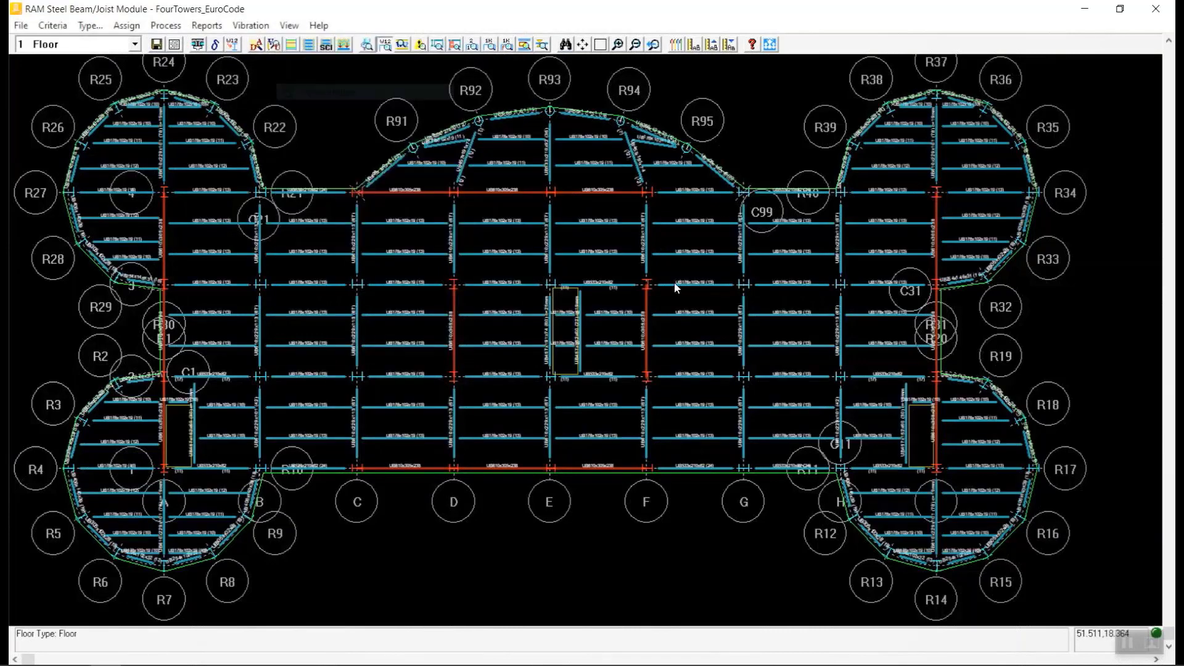
# Enlarge the label text and examine the designed beam sizes around grids C to H of the Floor plan
pyautogui.click(599, 45)
pyautogui.moveTo(317, 165); pyautogui.dragTo(974, 478)
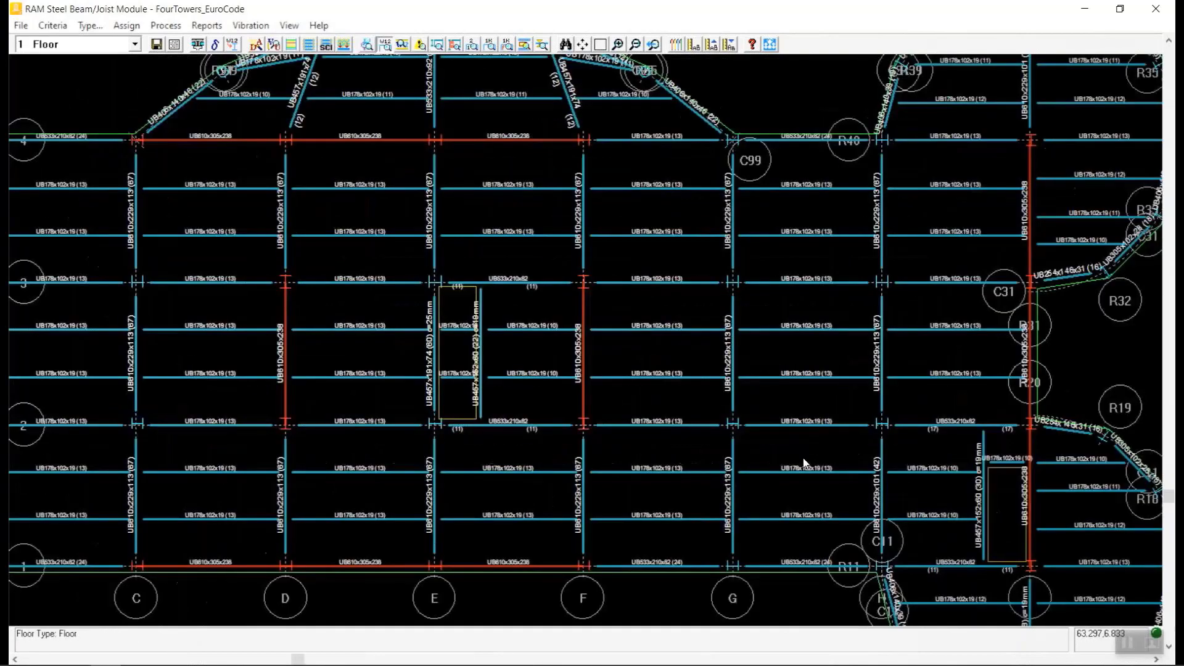
pyautogui.click(713, 44)
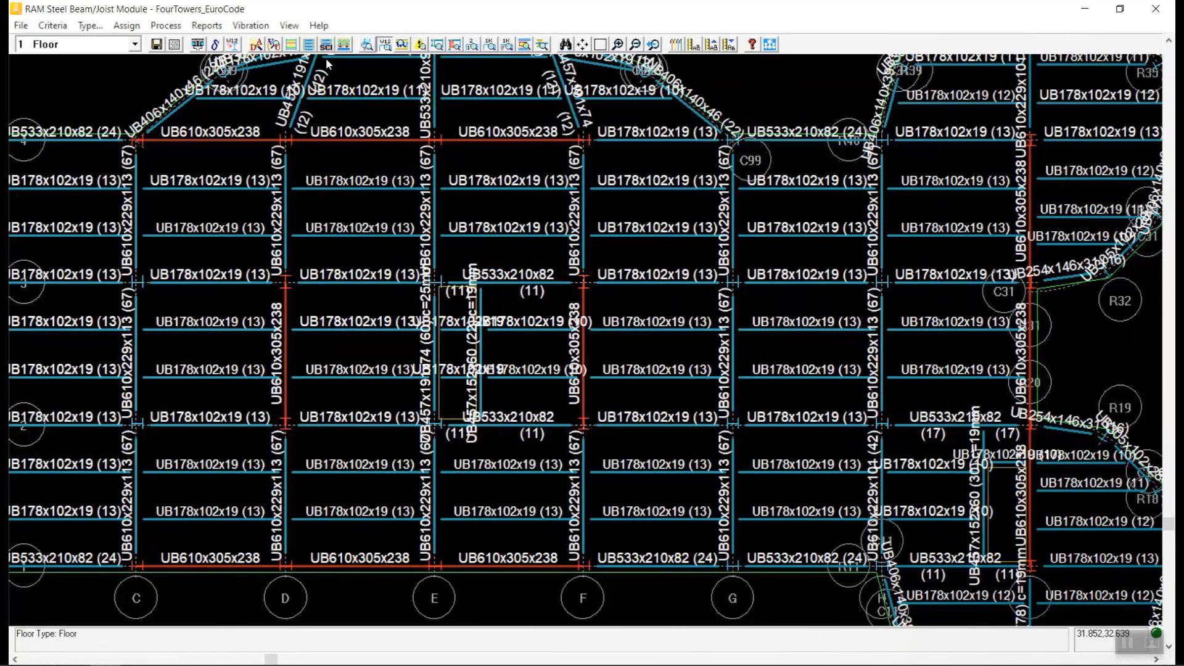
# Start the SCI Publication P354 floor vibration check for the Floor level bay between grids F-G and 2-3
pyautogui.click(239, 28)
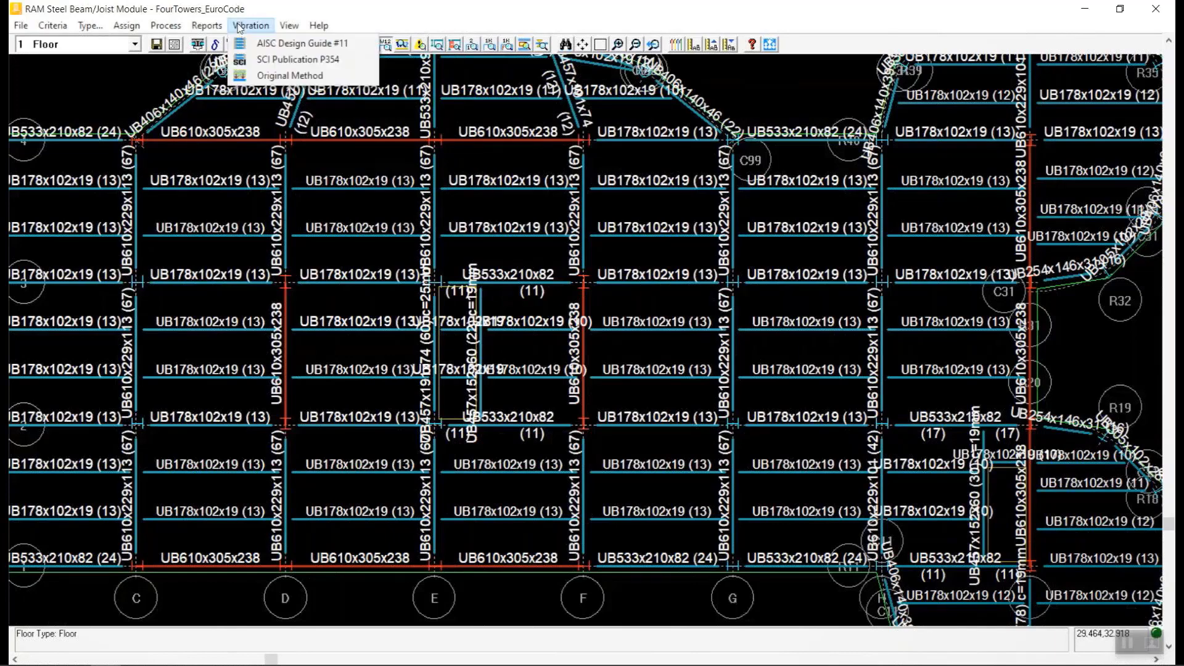
pyautogui.click(251, 59)
pyautogui.click(667, 328)
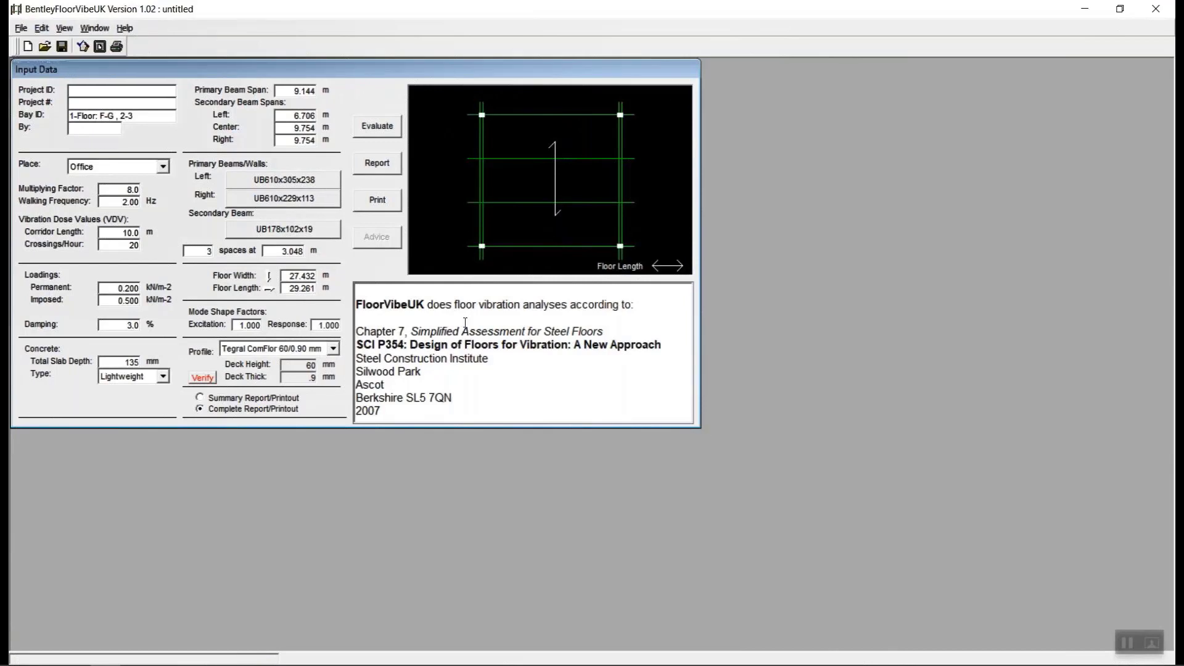
# Confirm Tegral ComFlor 60/0.90 mm as the deck profile and evaluate the bay's vibration performance
pyautogui.click(370, 135)
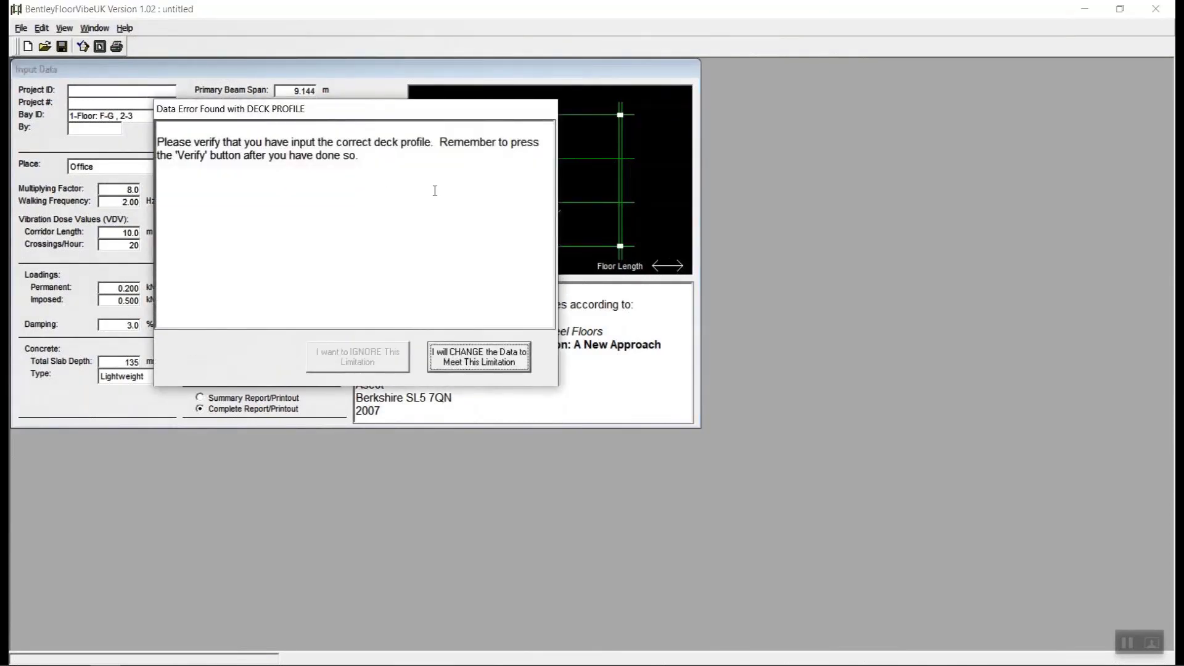
pyautogui.click(483, 364)
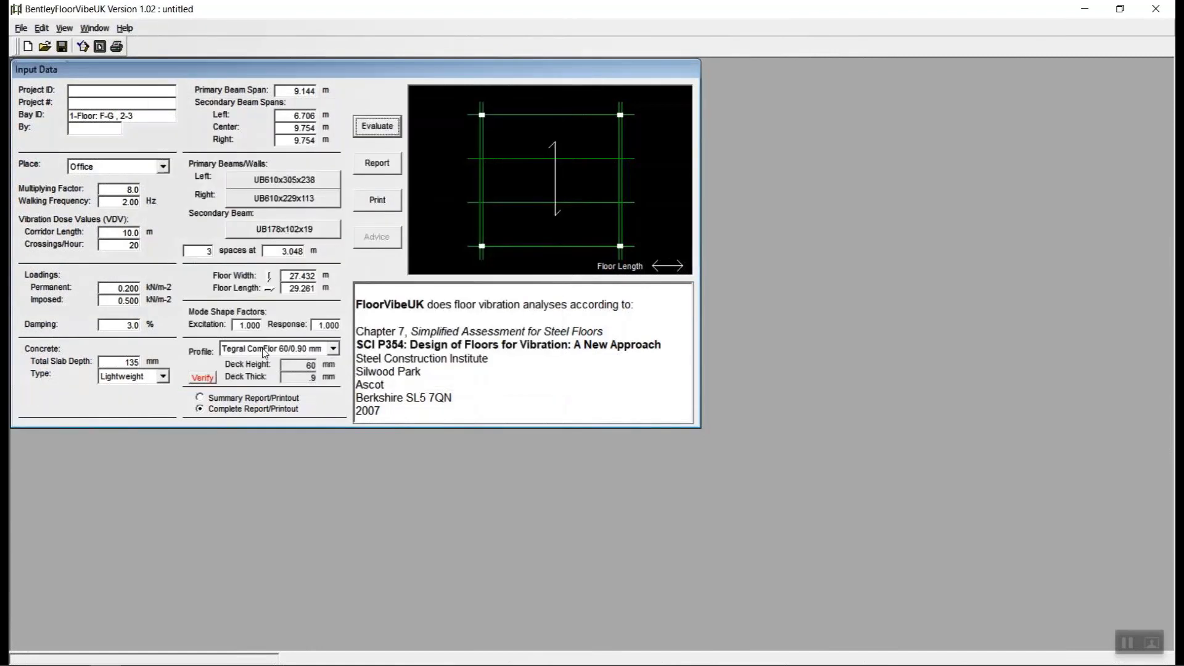
pyautogui.click(291, 349)
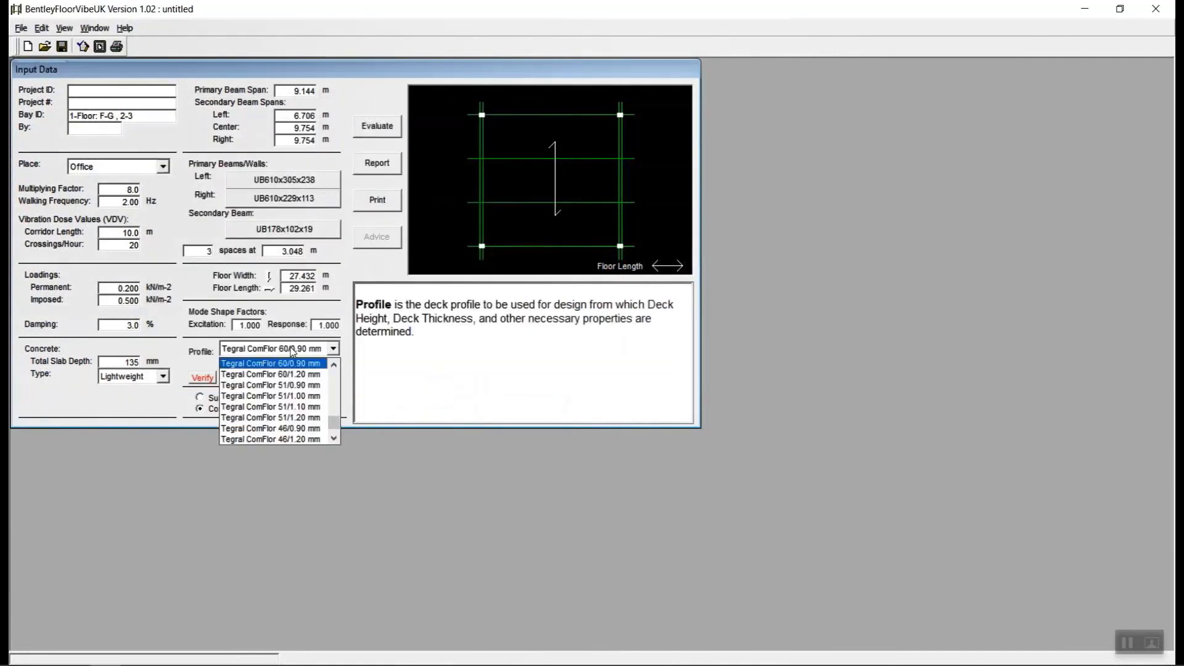
pyautogui.click(281, 364)
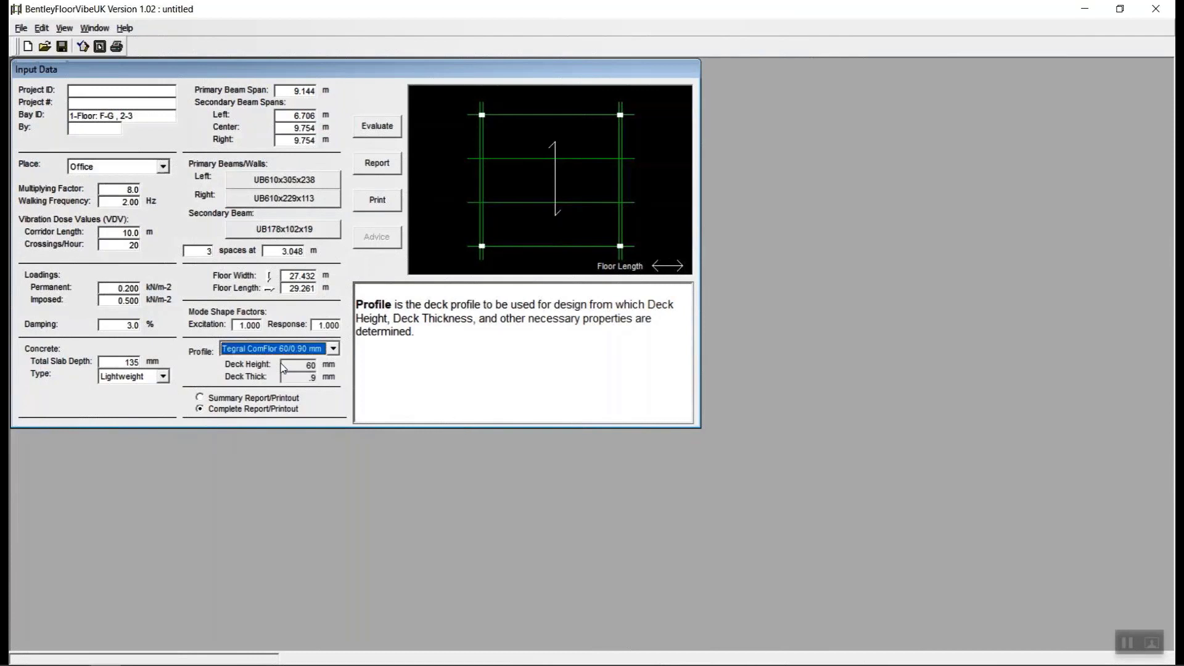
pyautogui.click(382, 130)
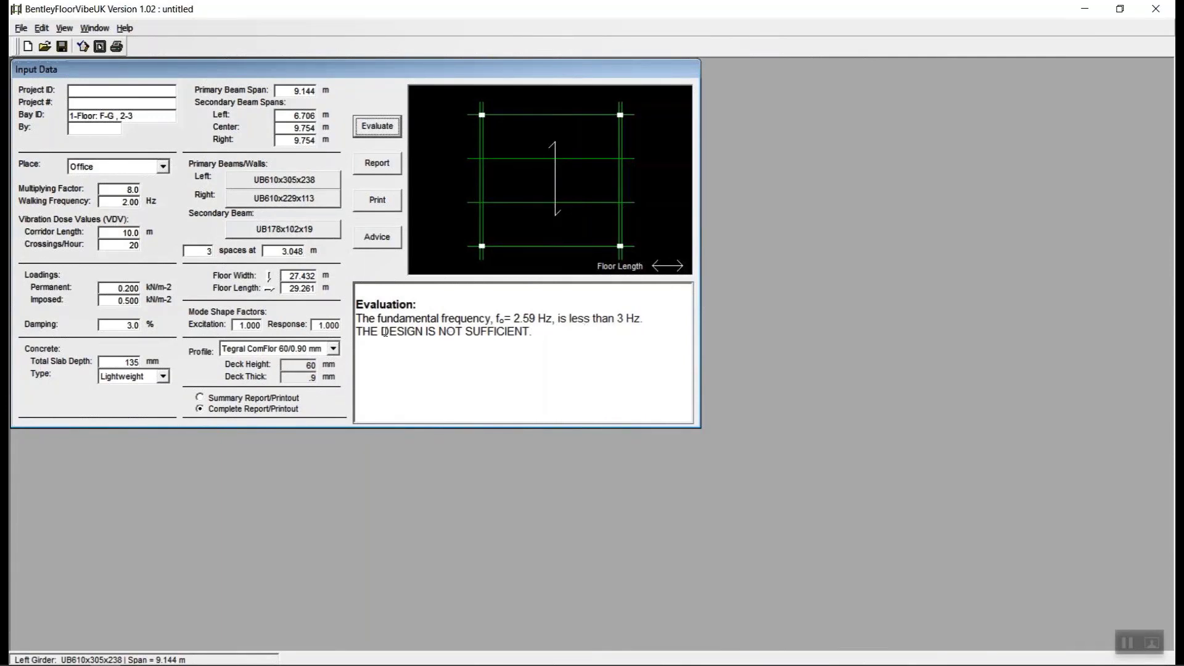
pyautogui.moveTo(365, 332); pyautogui.dragTo(561, 331)
pyautogui.click(560, 332)
# Get the improvement advice for the bay and check the beam and girder frequencies it lists
pyautogui.click(389, 242)
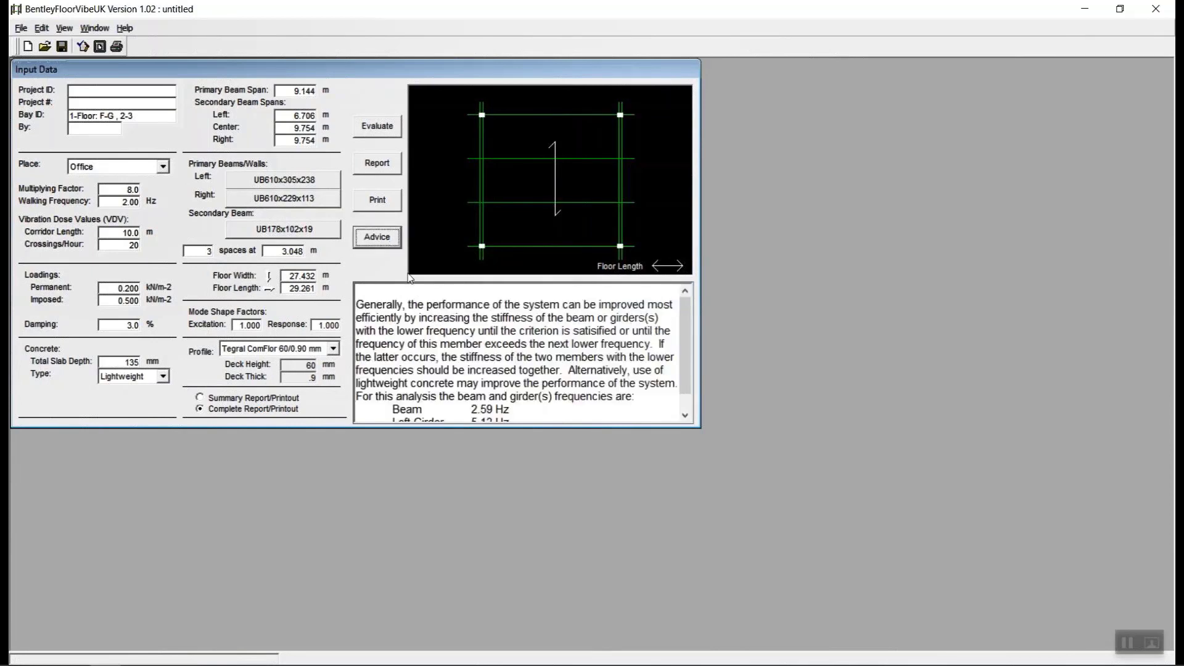
pyautogui.moveTo(491, 319); pyautogui.dragTo(600, 322)
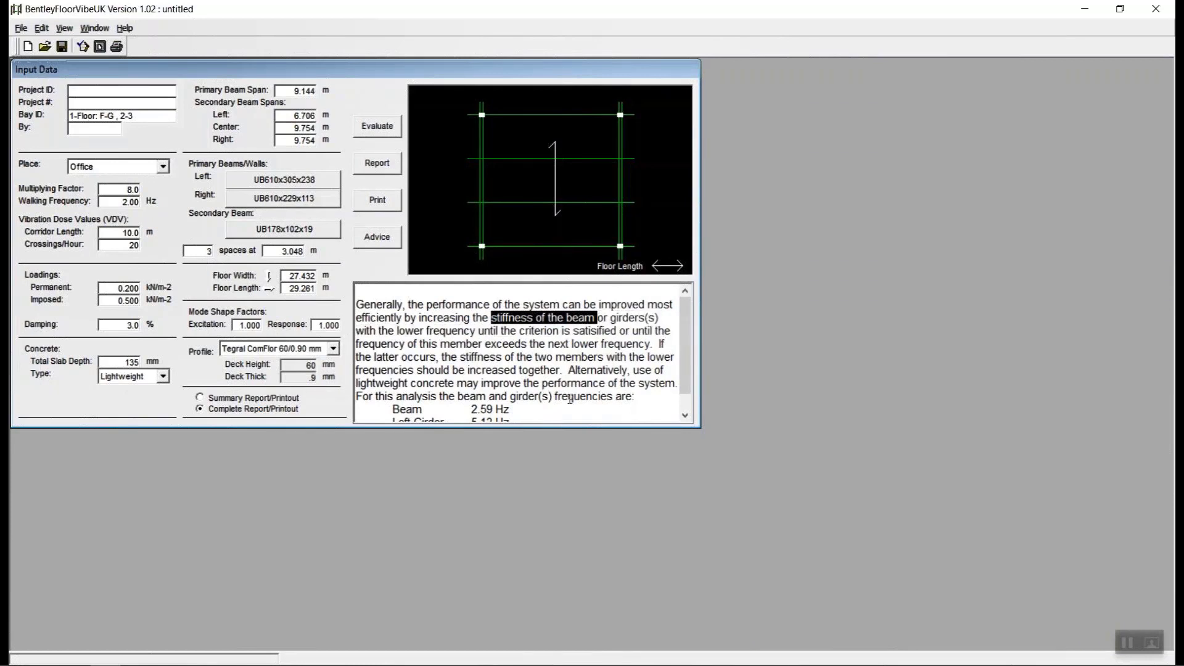
pyautogui.scroll(-1, 510, 389)
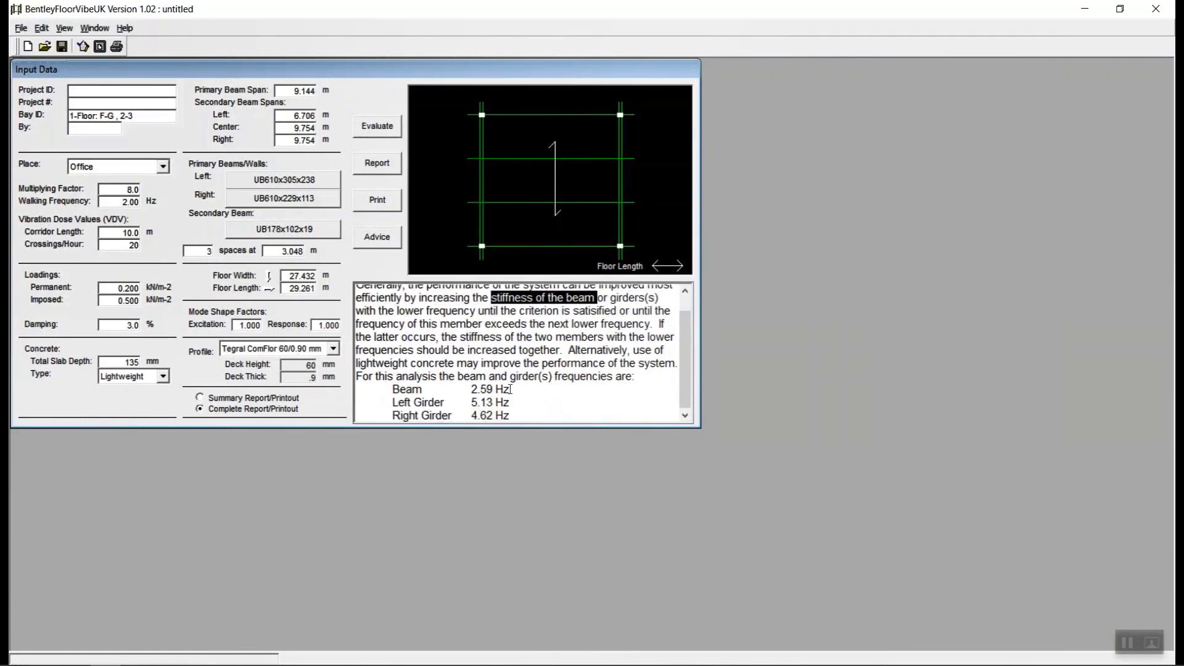
pyautogui.moveTo(511, 389); pyautogui.dragTo(395, 389)
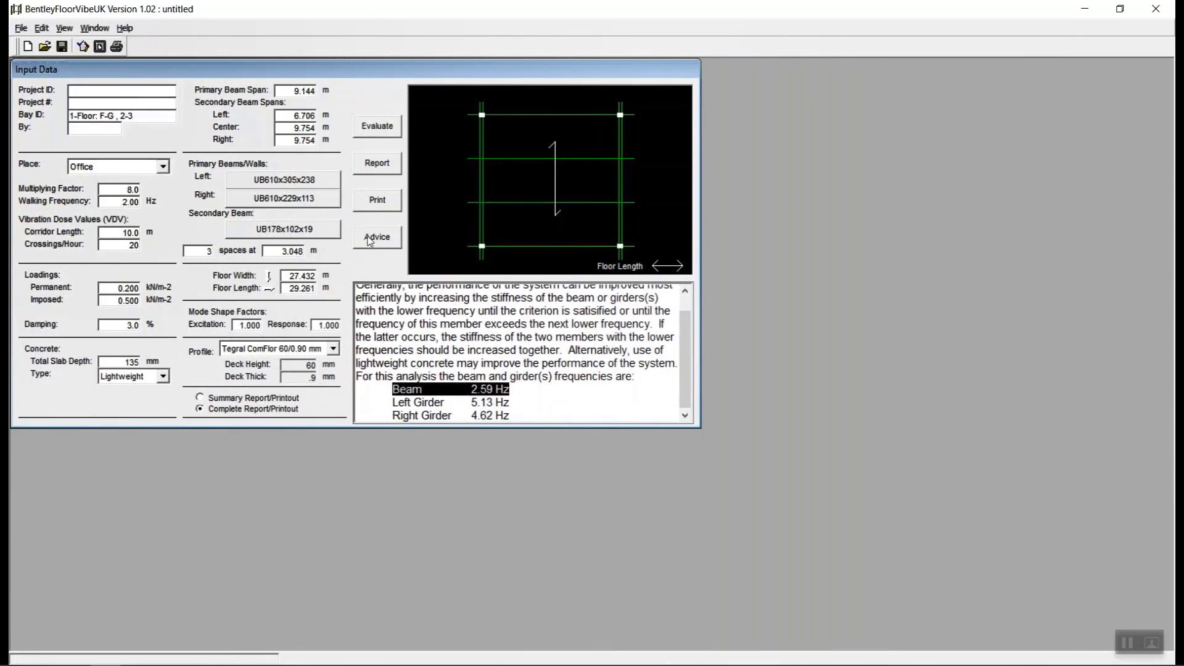
# Try the UK section UB203x102x23 as the secondary beam and re-evaluate the bay's vibration
pyautogui.click(309, 228)
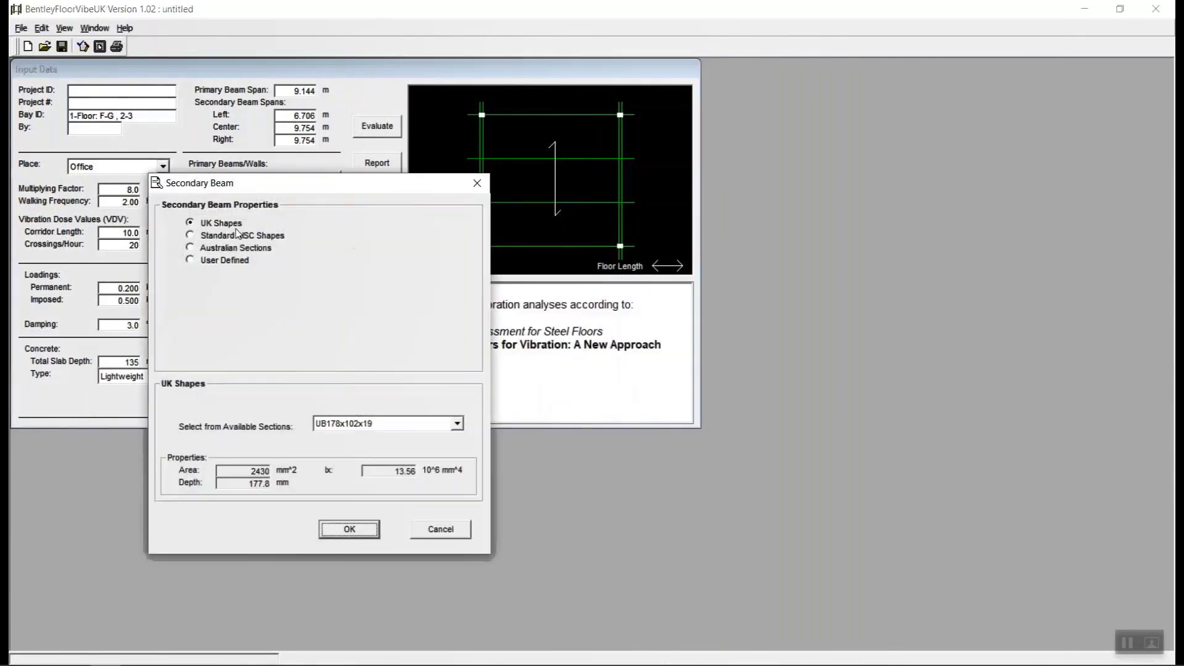
pyautogui.click(346, 423)
pyautogui.scroll(1, 370, 450)
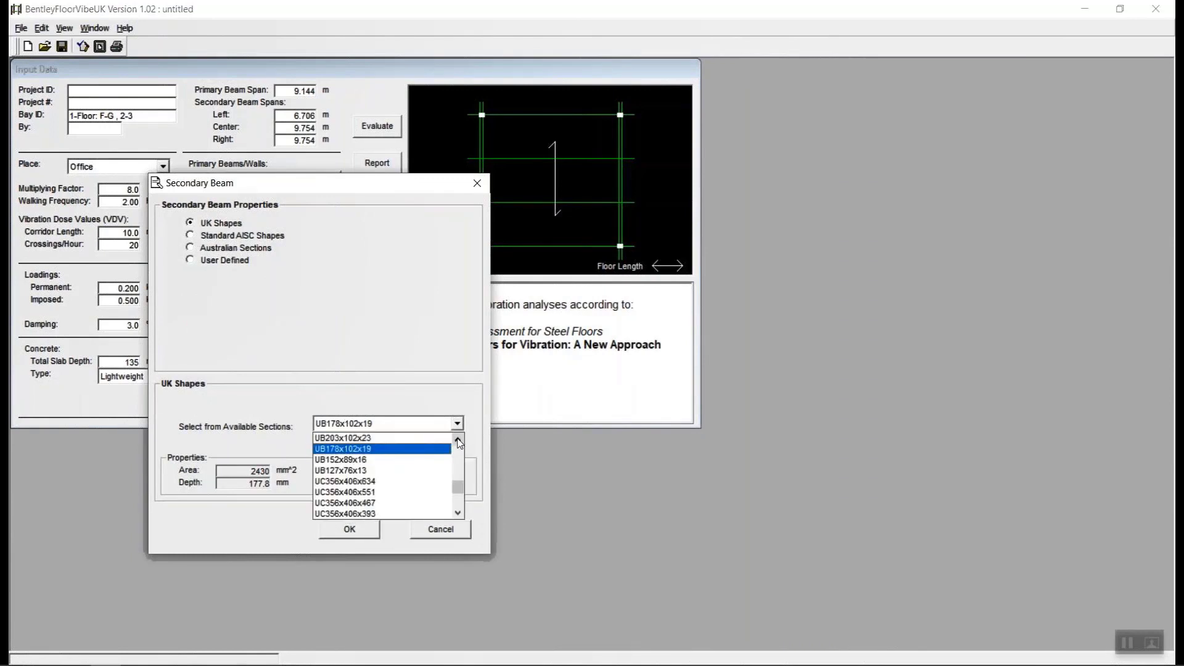
pyautogui.click(382, 448)
pyautogui.click(350, 527)
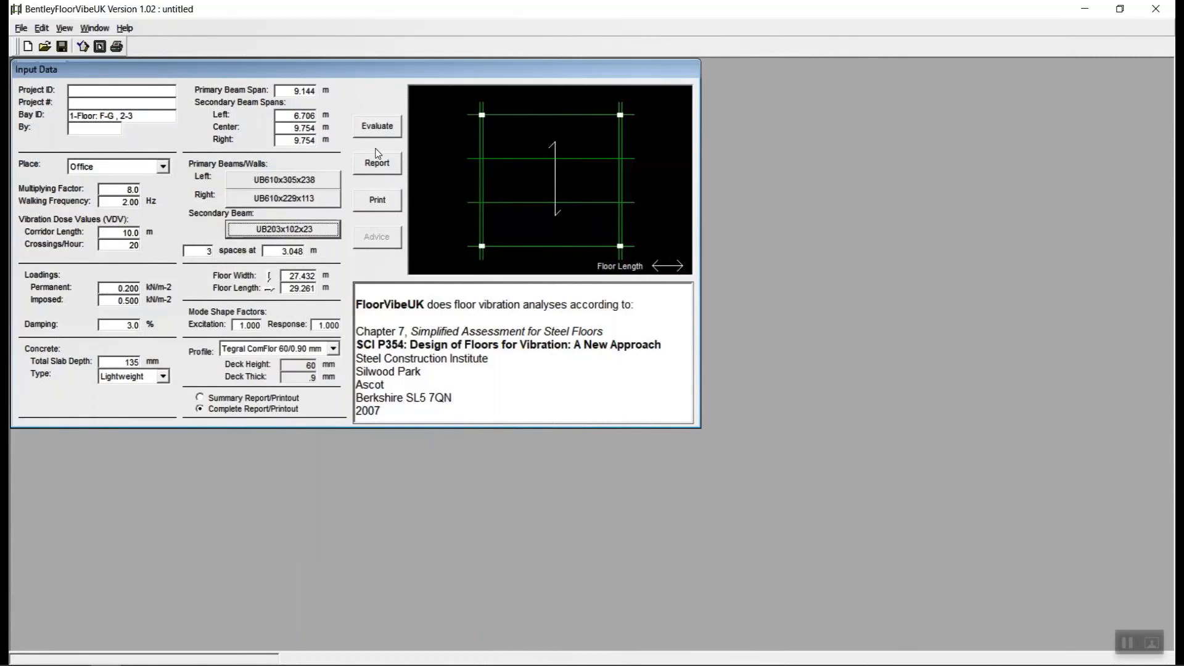
pyautogui.click(381, 131)
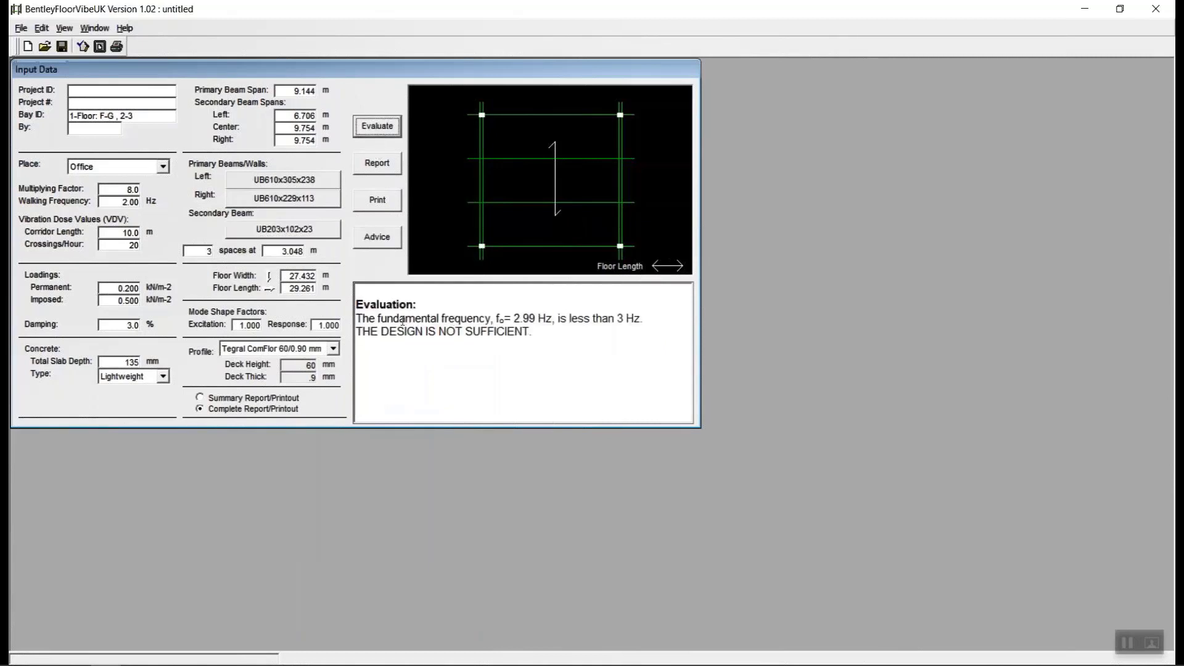
pyautogui.moveTo(388, 318); pyautogui.dragTo(663, 319)
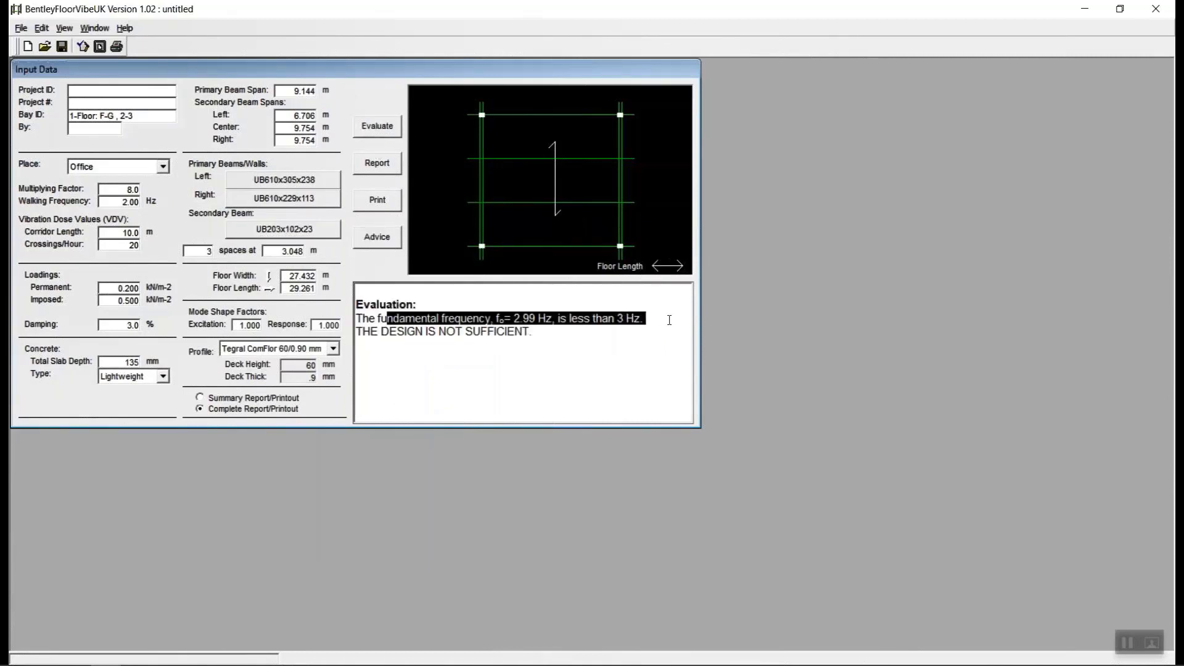
pyautogui.click(663, 319)
pyautogui.moveTo(513, 318); pyautogui.dragTo(646, 319)
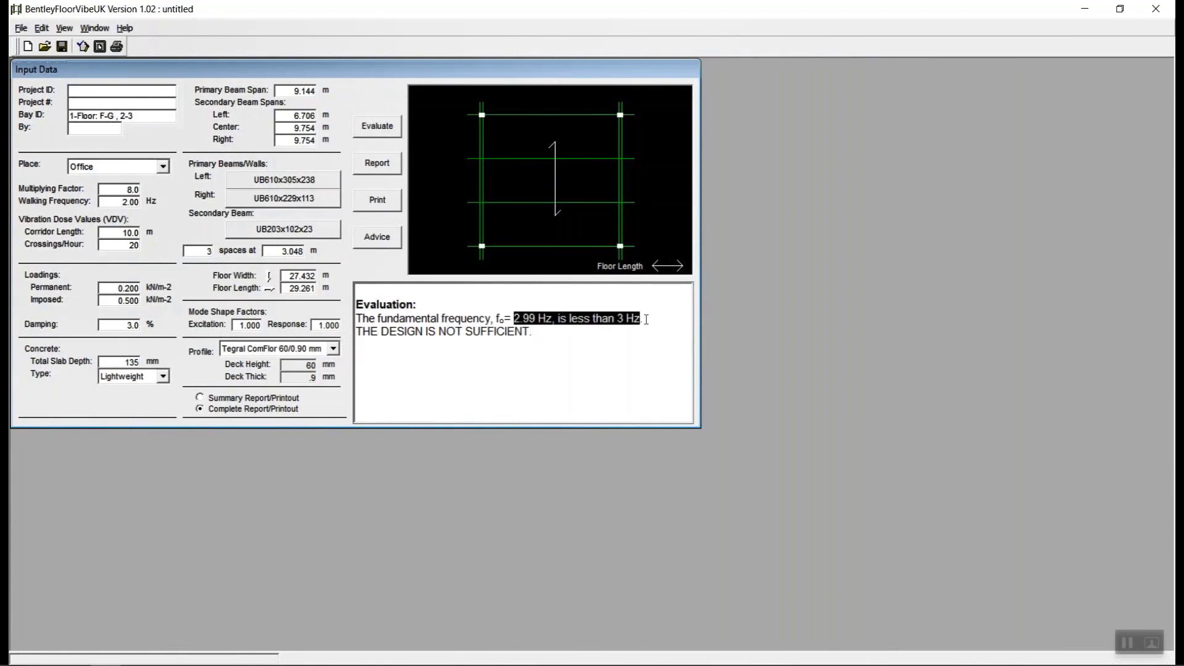
pyautogui.click(572, 331)
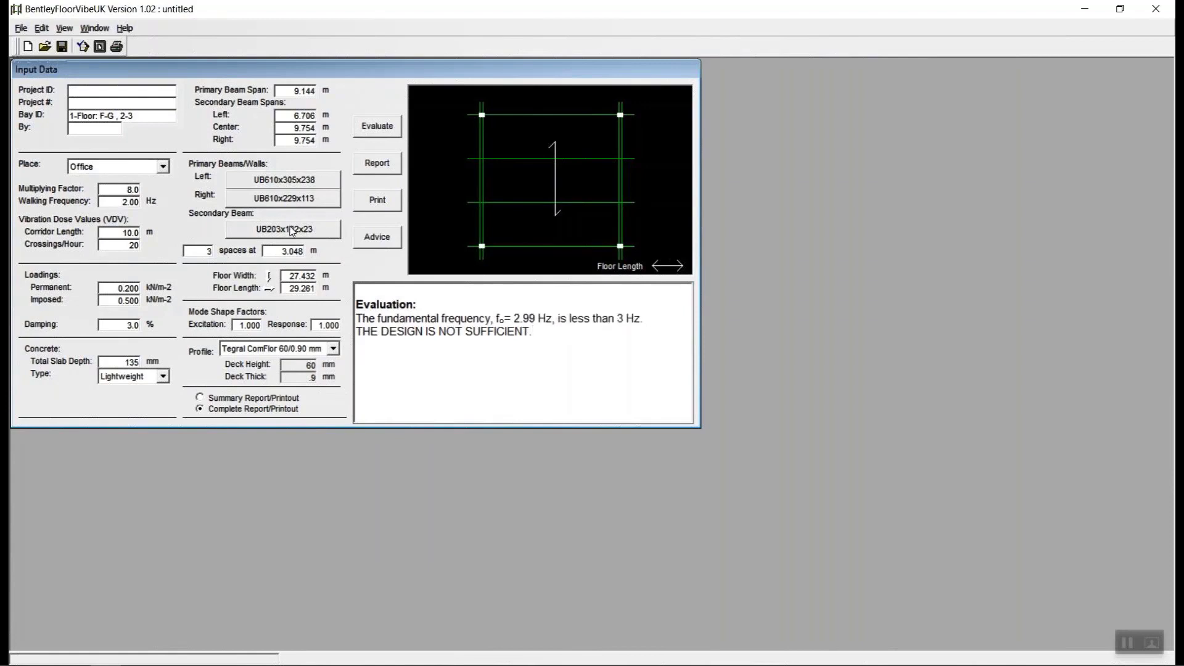
# Set the secondary beam to the UK section UB203x133x25 and re-evaluate the bay's vibration
pyautogui.click(316, 230)
pyautogui.click(458, 423)
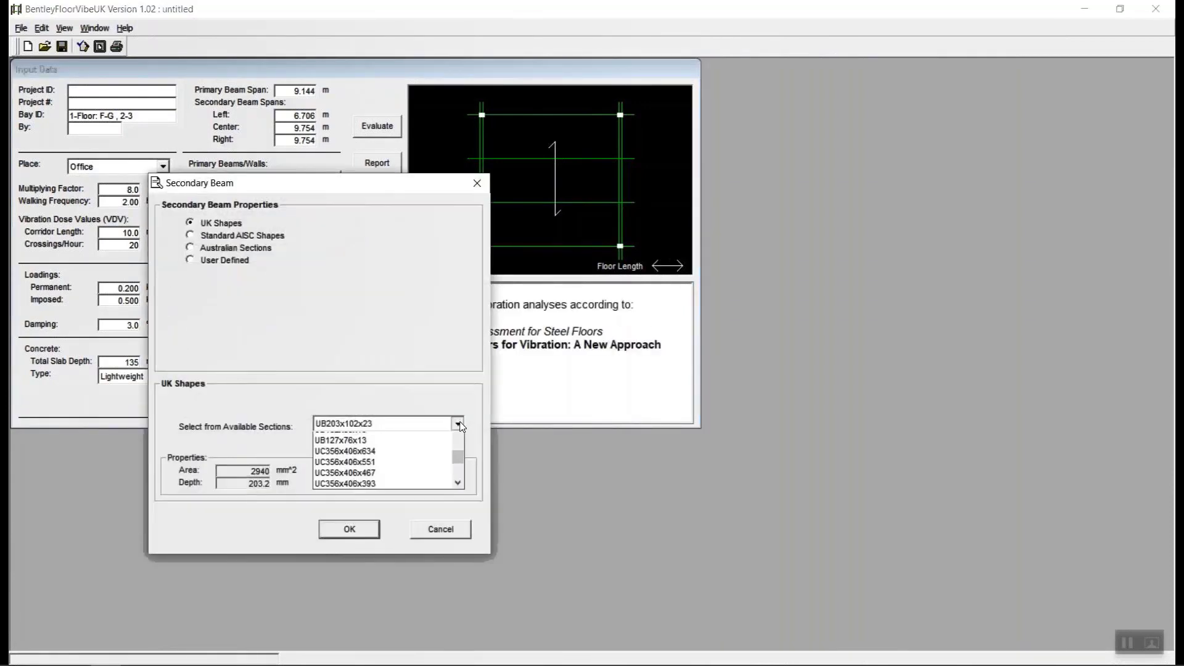
pyautogui.click(390, 439)
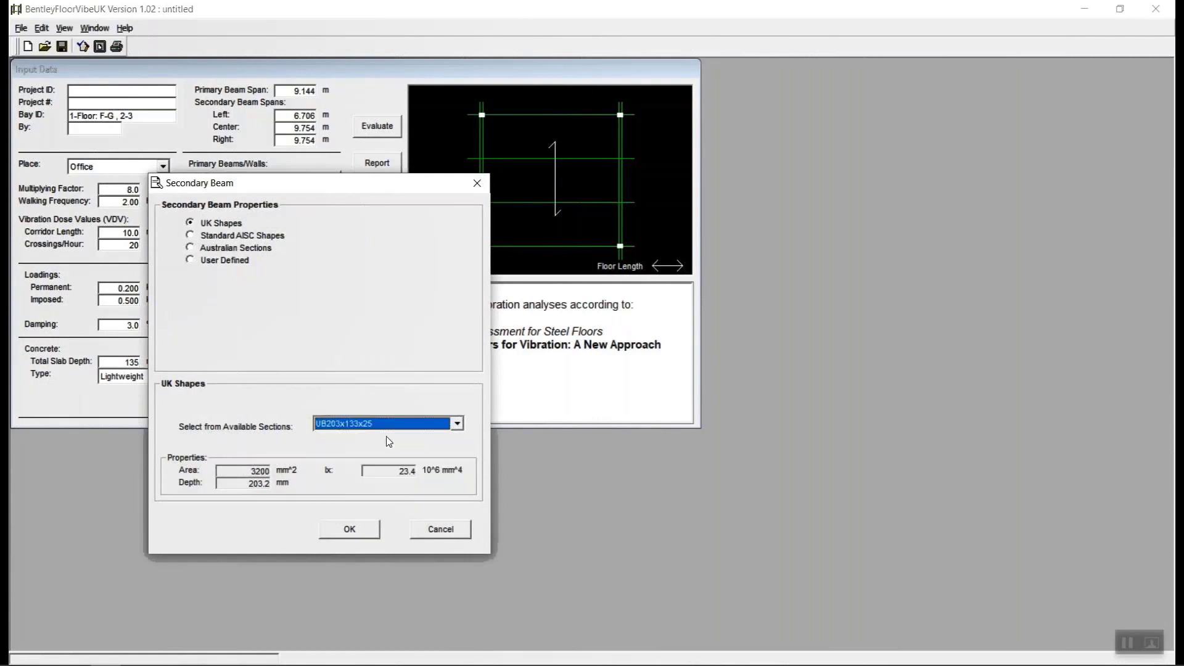
pyautogui.click(353, 531)
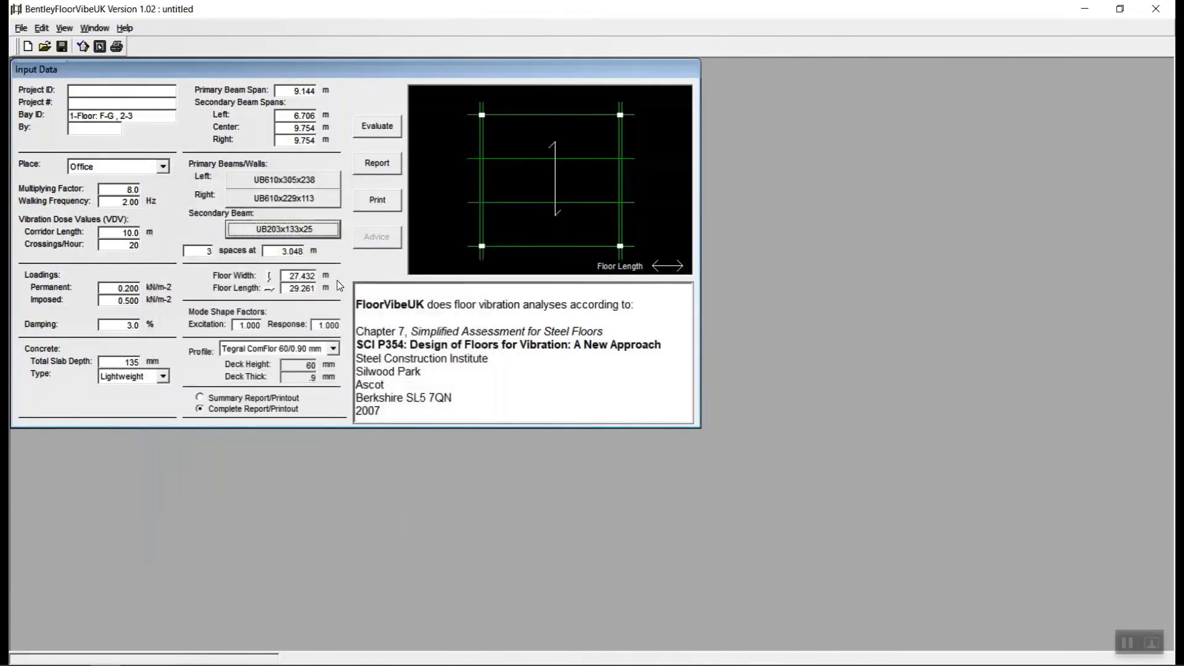
pyautogui.click(371, 127)
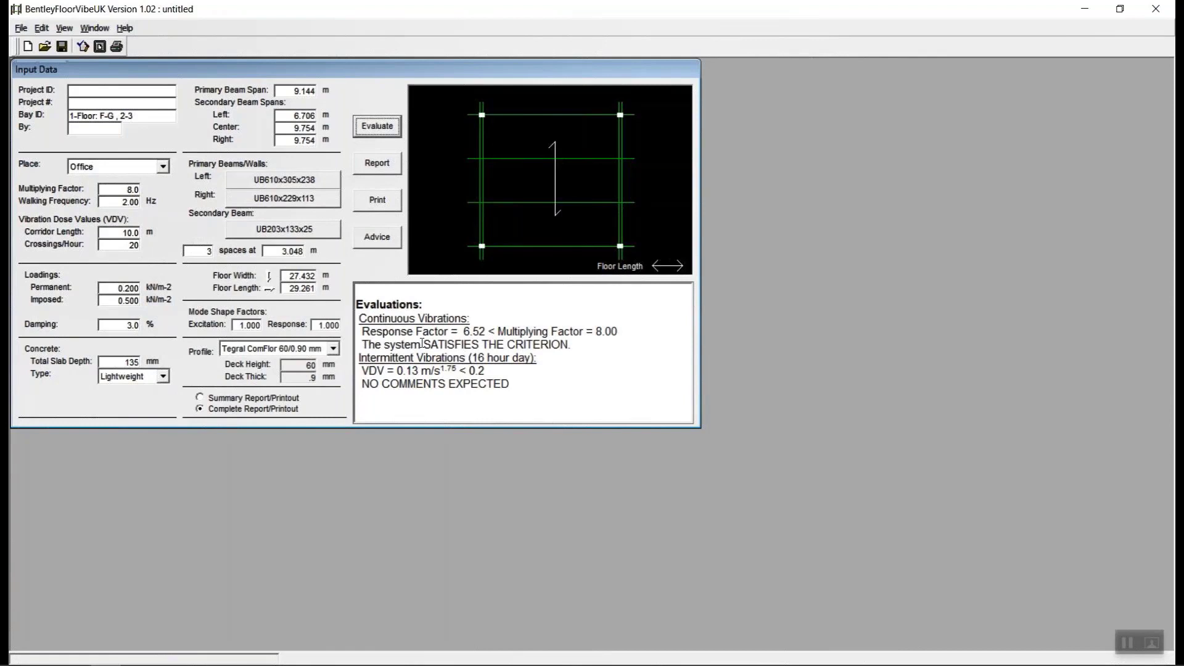
pyautogui.moveTo(422, 343); pyautogui.dragTo(587, 351)
pyautogui.click(581, 370)
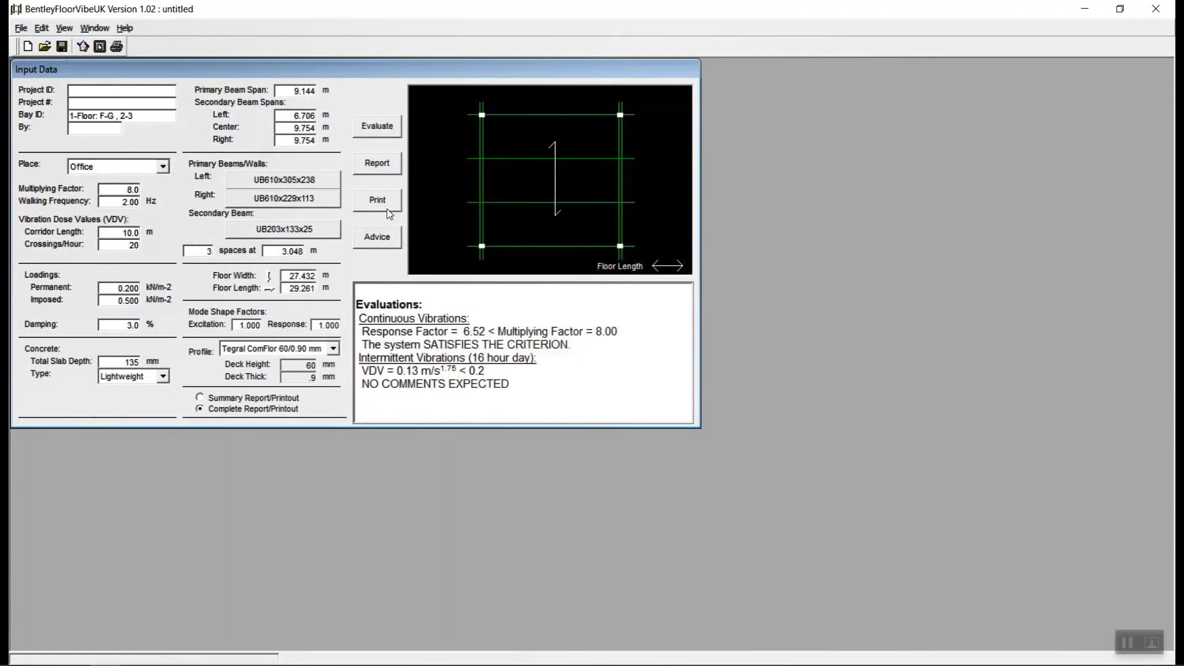
# Generate the complete vibration report and review its input parameters, member frequencies and vibration evaluations
pyautogui.click(378, 167)
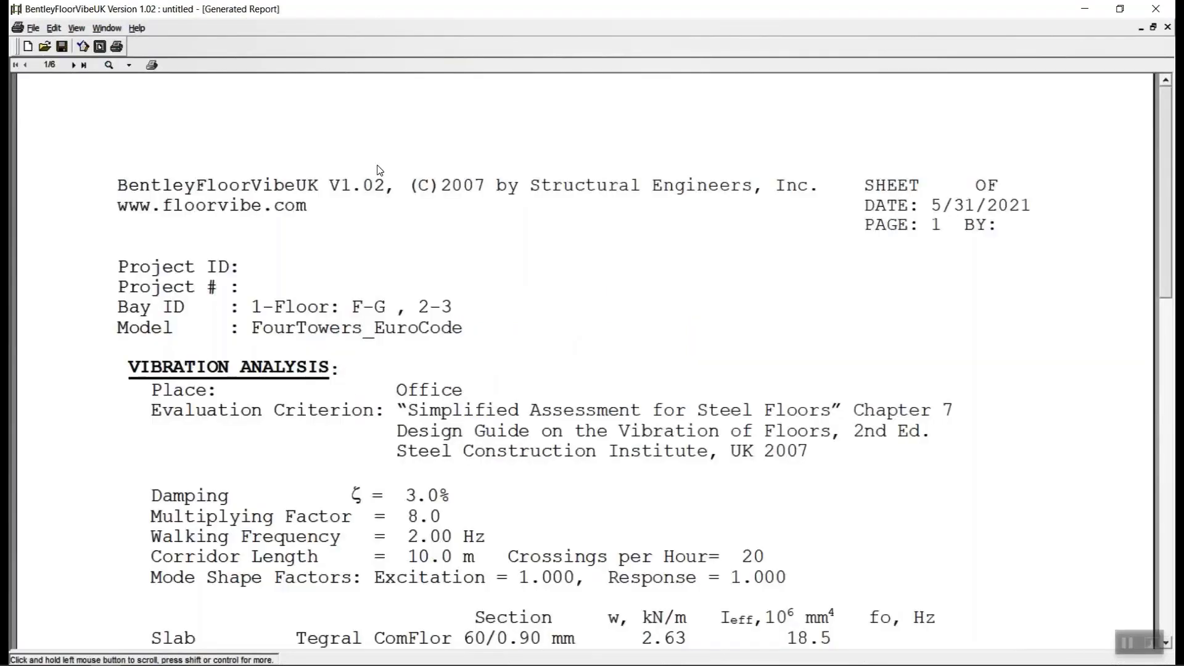
pyautogui.scroll(-1, 442, 299)
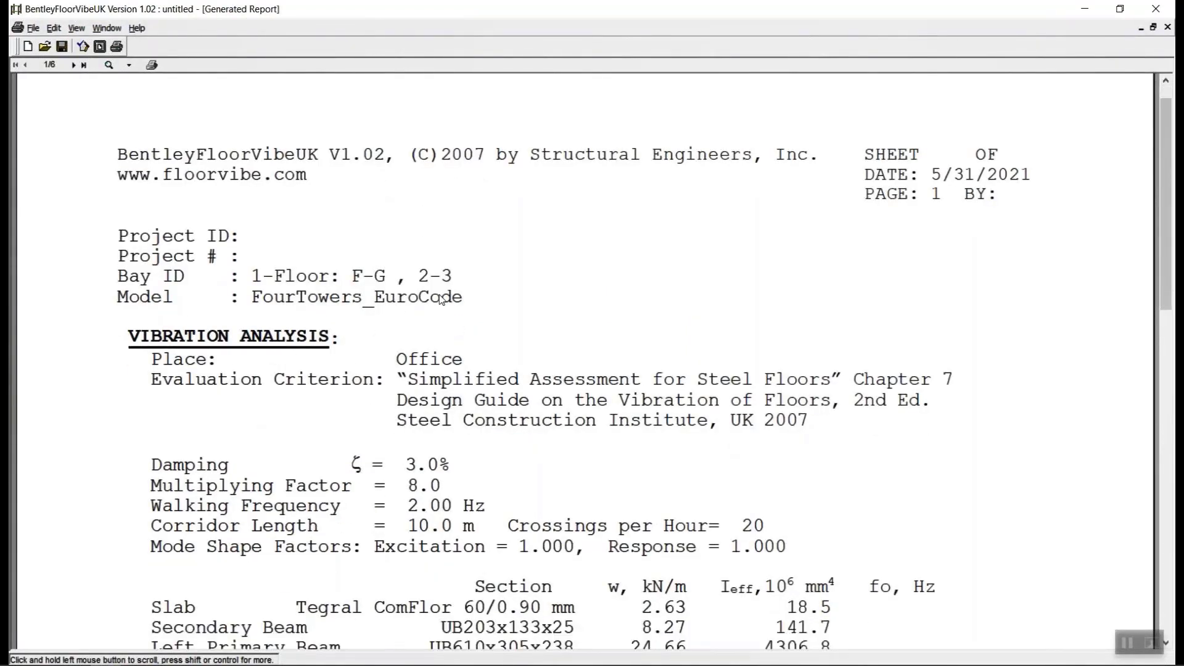
pyautogui.scroll(-5, 441, 299)
pyautogui.scroll(-1, 442, 301)
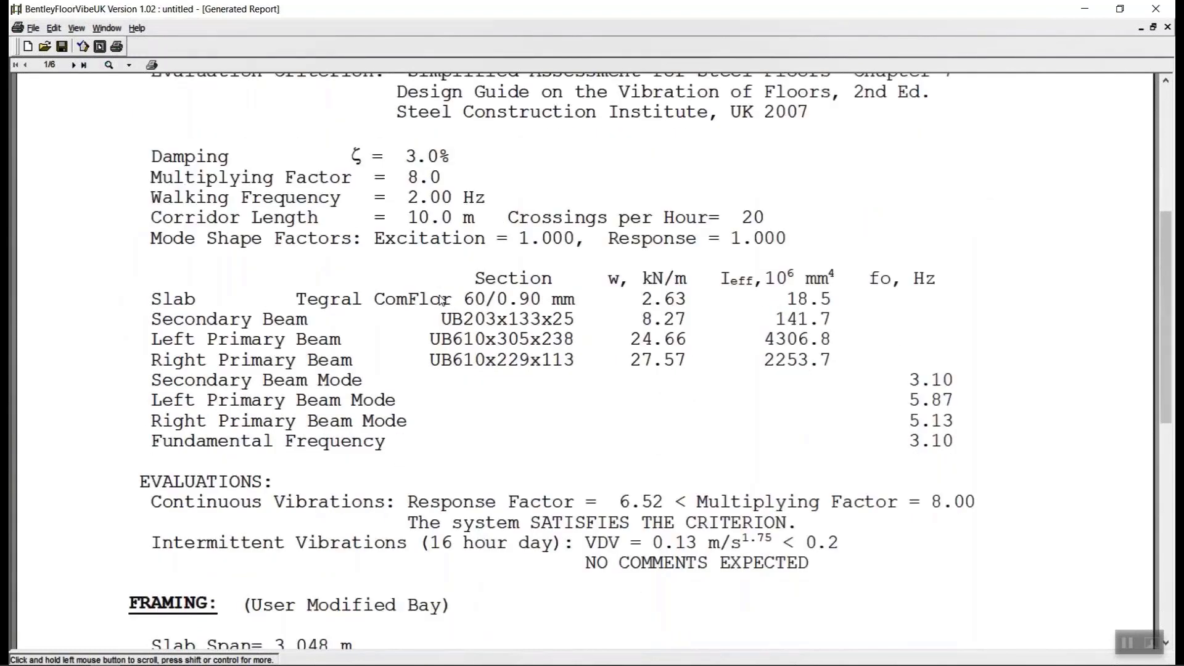
pyautogui.scroll(-3, 441, 300)
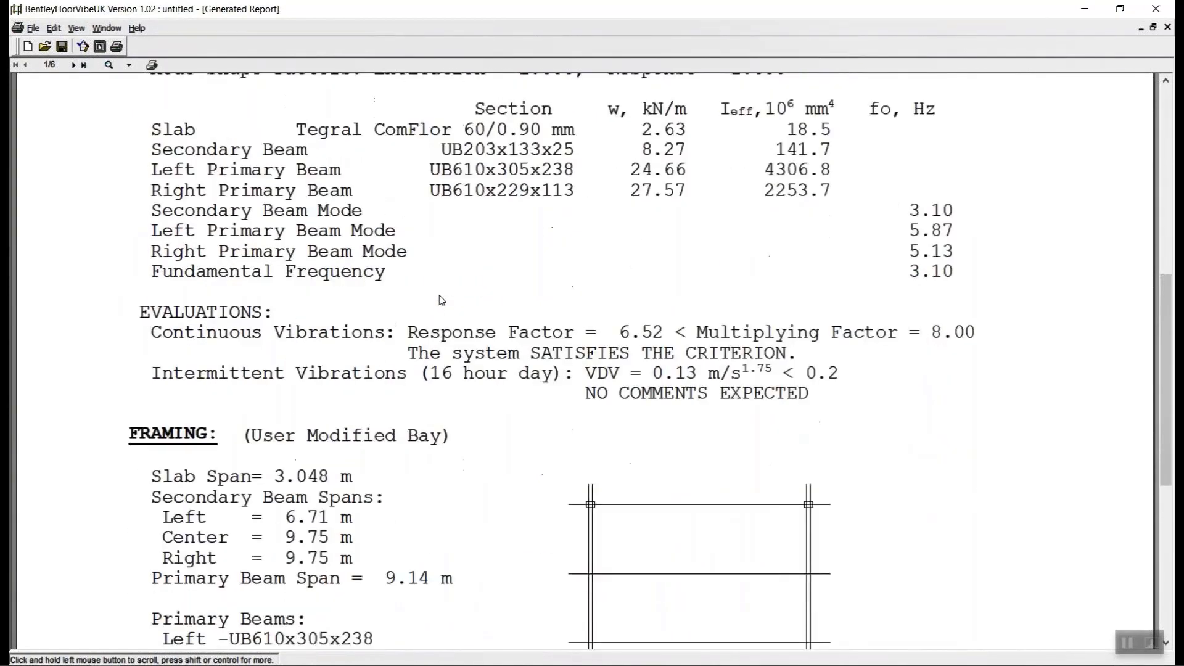
pyautogui.scroll(-1, 442, 300)
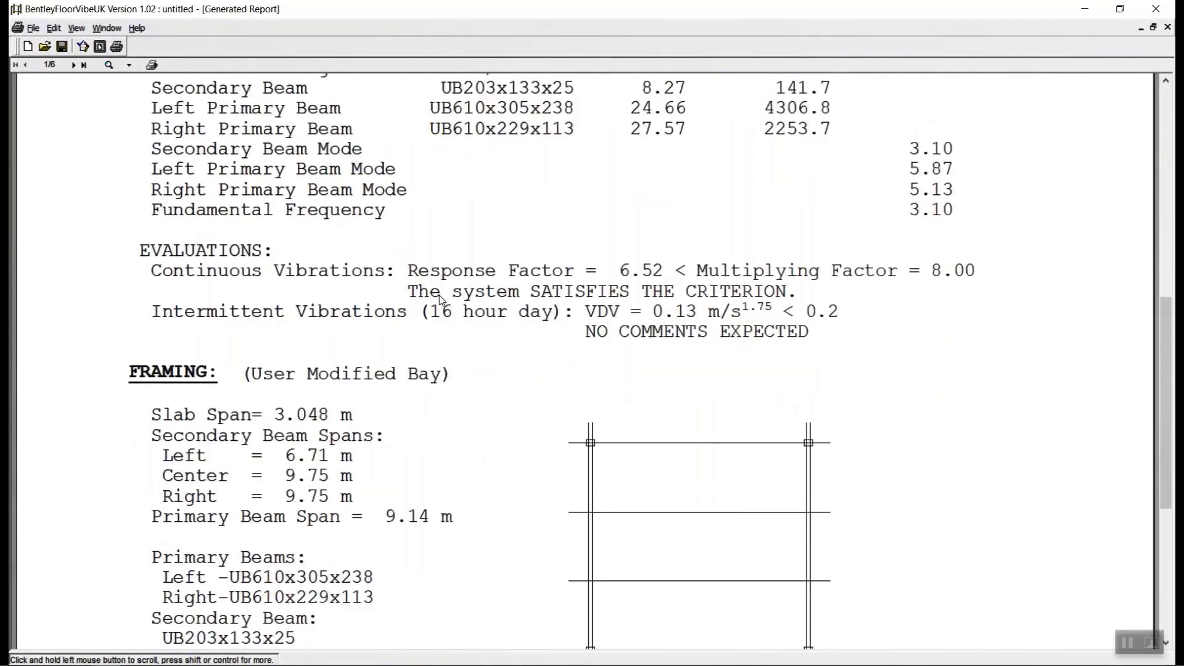
pyautogui.scroll(1, 441, 301)
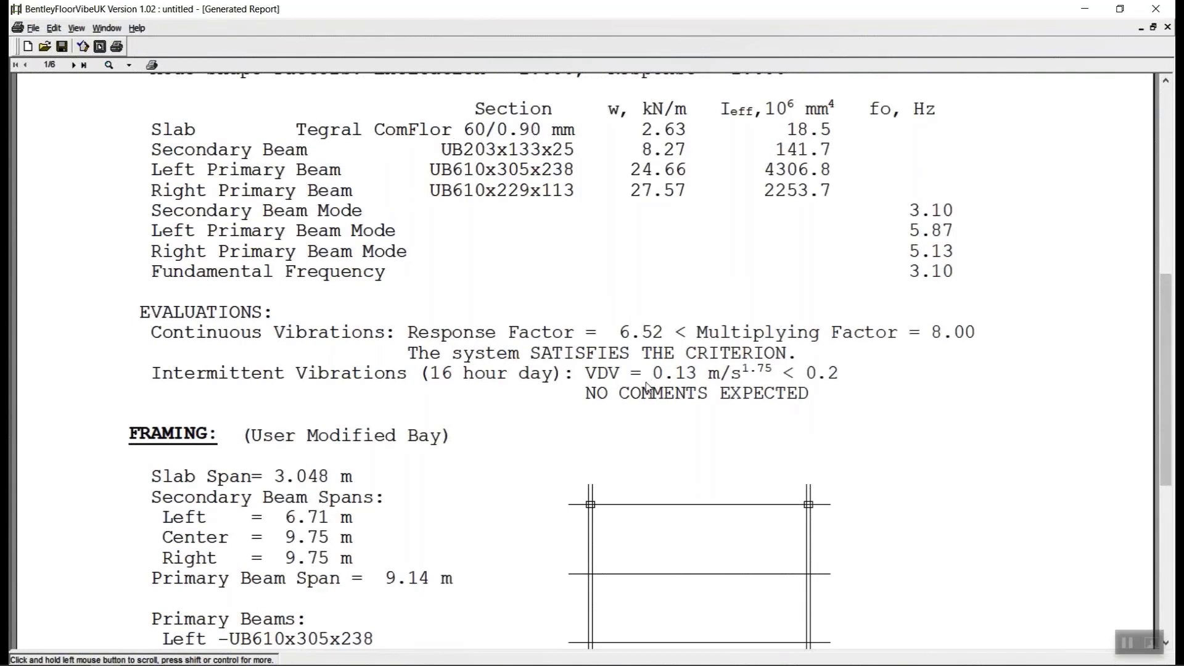
# Examine the report's framing section, including beam spans, sections, slab, deck profile and loading data
pyautogui.scroll(-1, 647, 387)
pyautogui.scroll(-1, 647, 386)
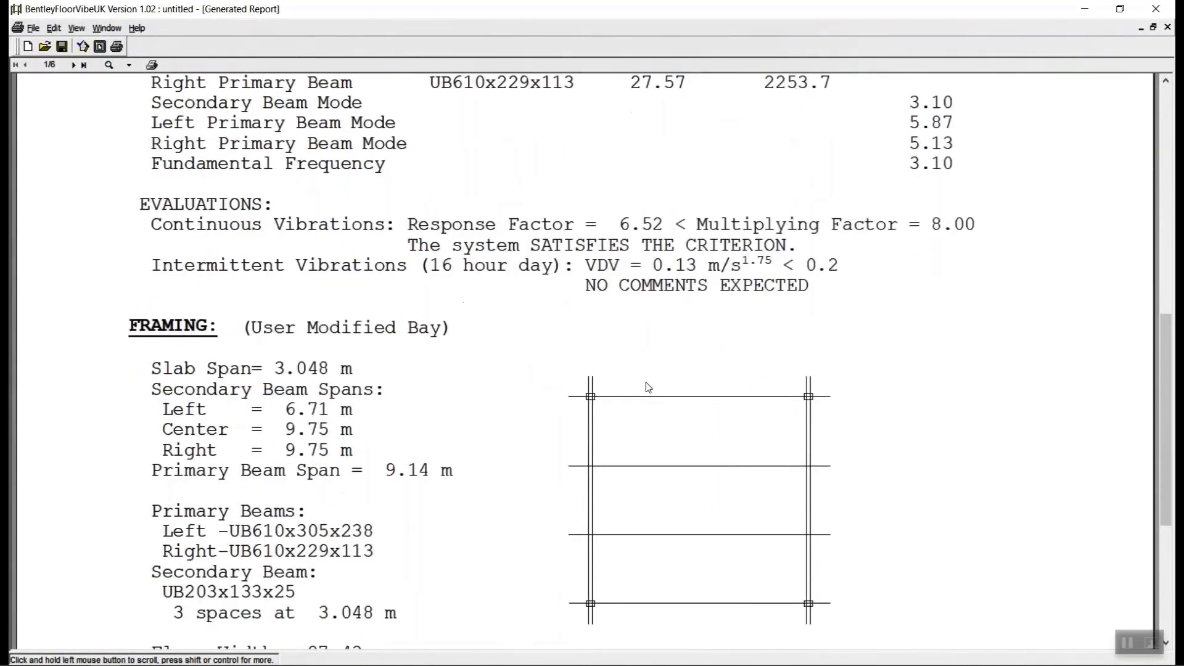
pyautogui.scroll(-1, 648, 388)
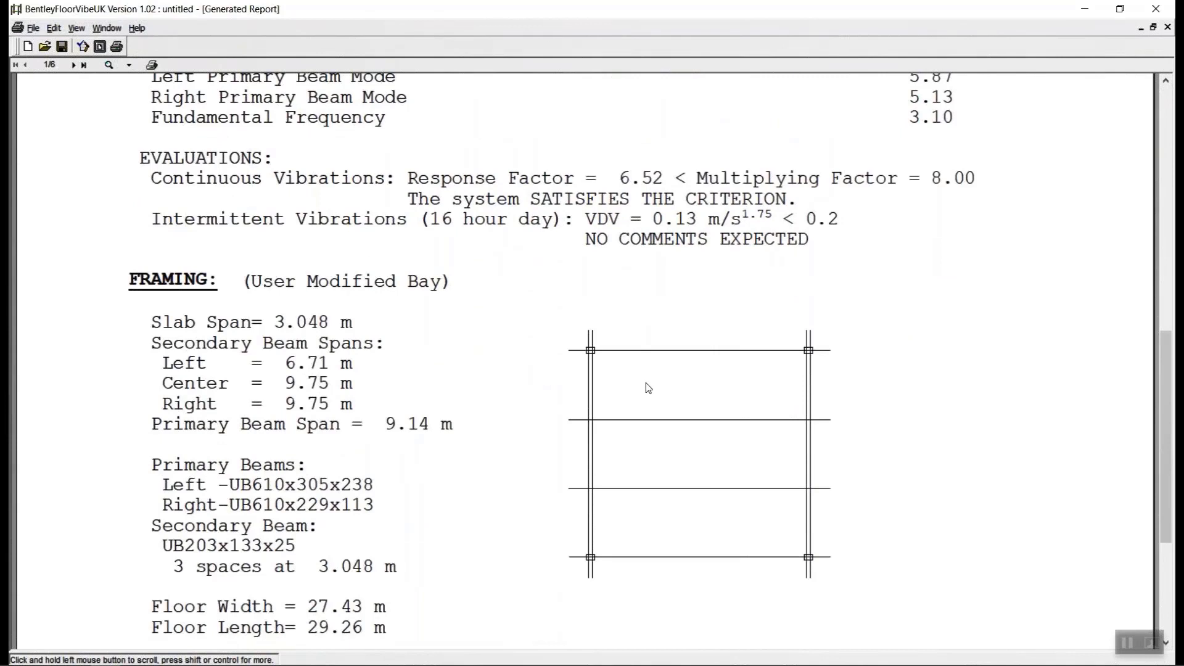
pyautogui.scroll(-1, 655, 389)
pyautogui.scroll(-2, 655, 390)
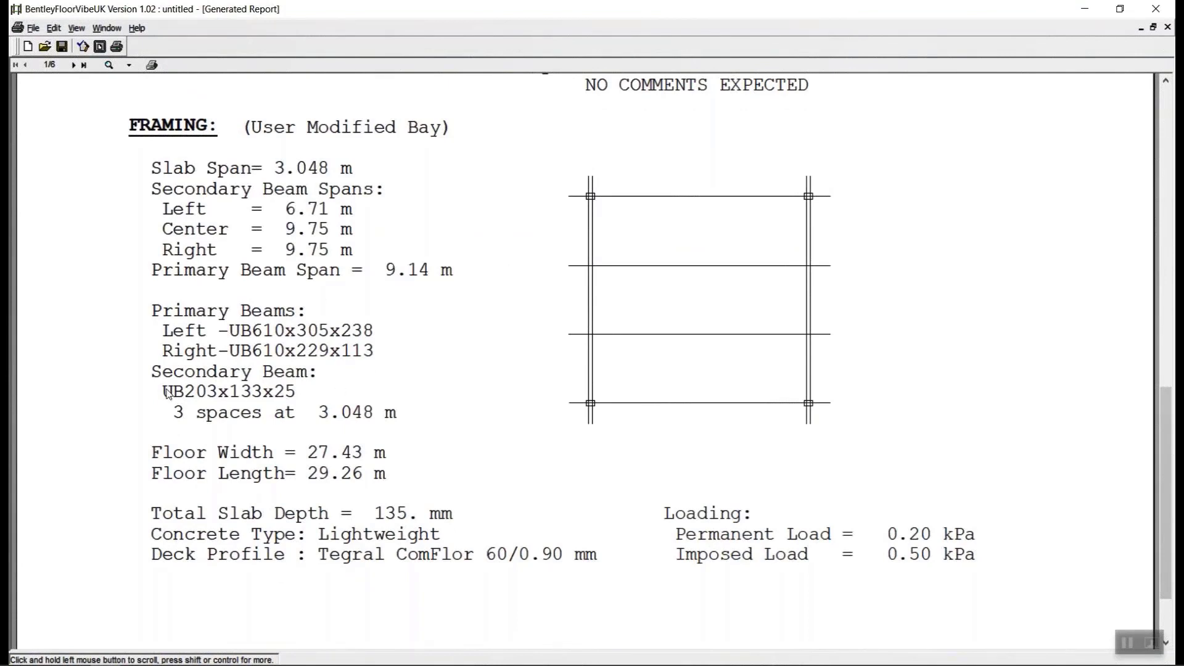
pyautogui.scroll(-2, 496, 418)
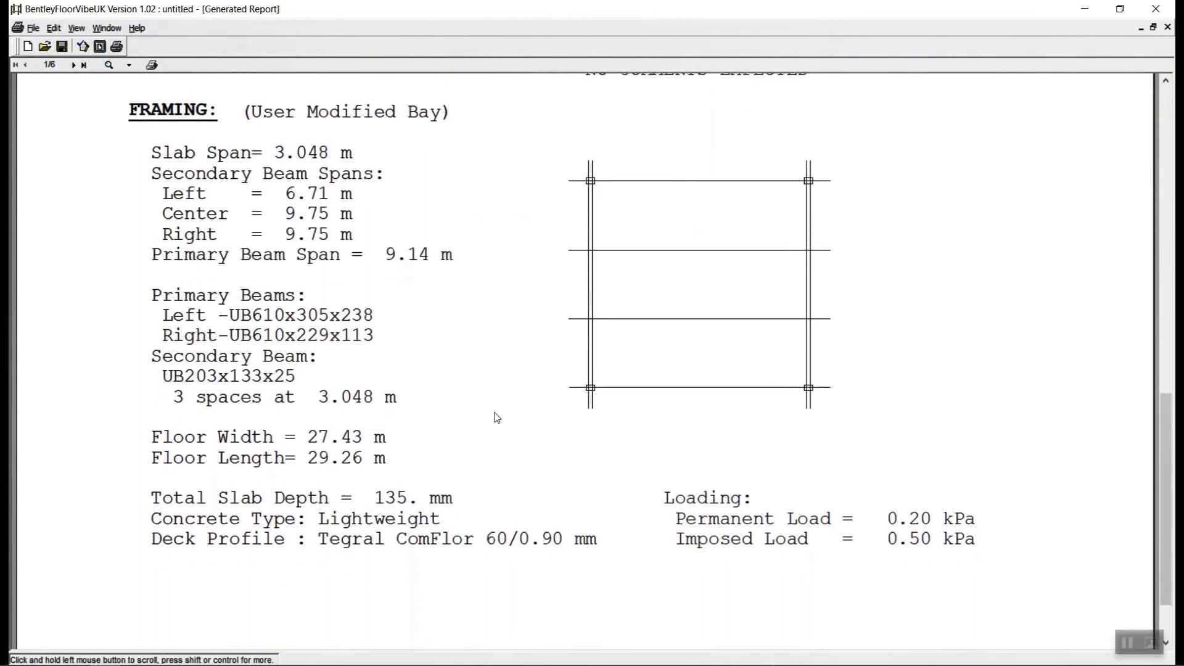
pyautogui.scroll(2, 497, 418)
pyautogui.scroll(1, 497, 418)
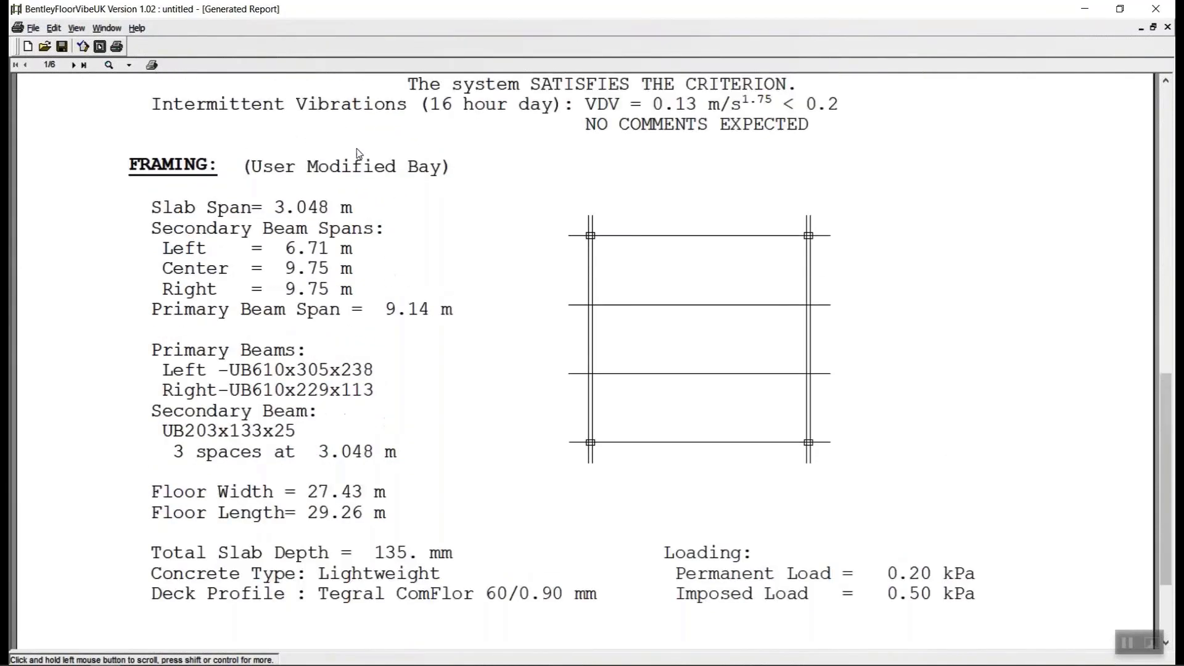
# Exit the vibration check and open the first secondary beam below grid 3, between grids G and H, for viewing and updating
pyautogui.click(33, 28)
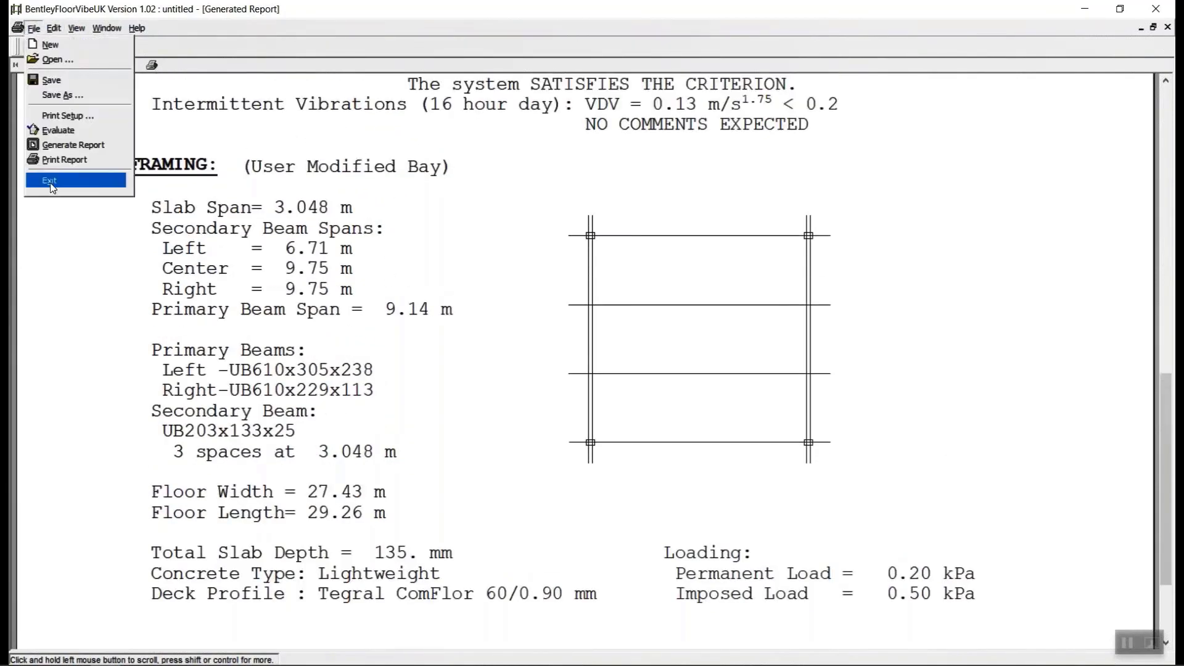
pyautogui.click(52, 185)
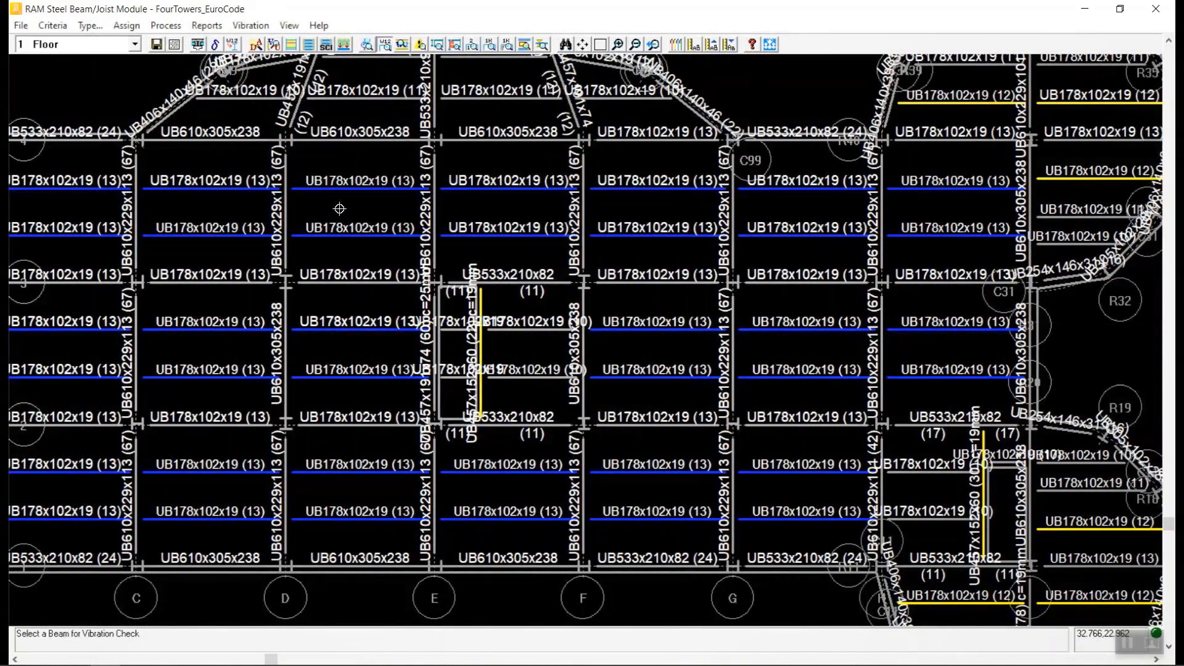
pyautogui.click(165, 25)
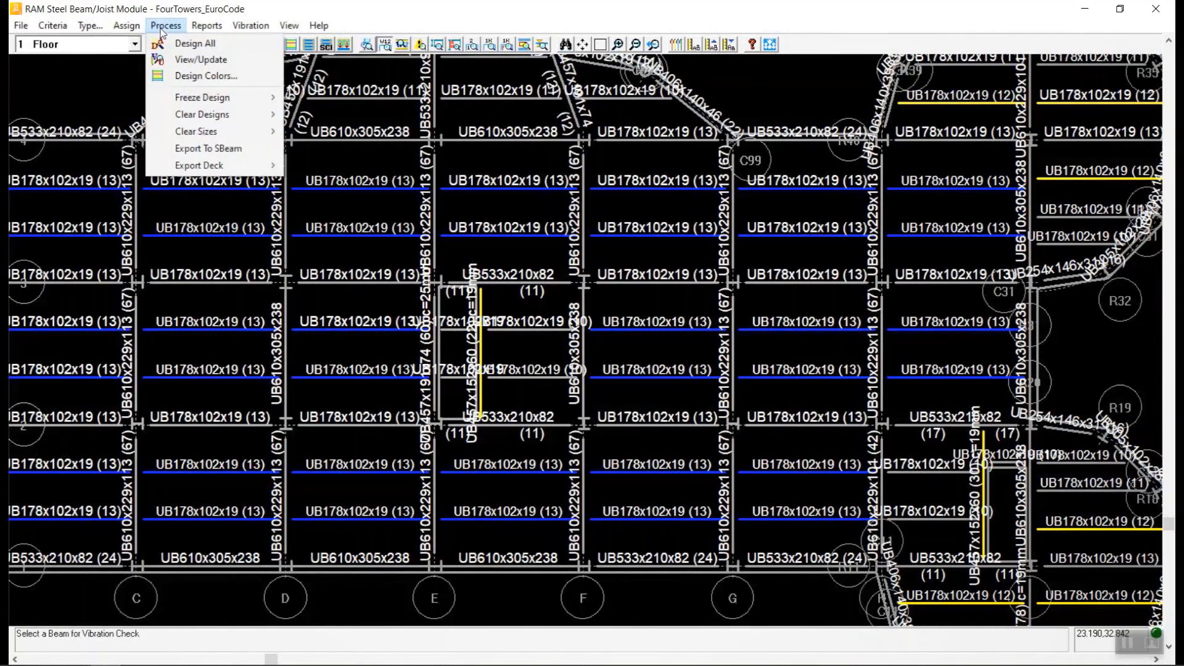
pyautogui.click(202, 60)
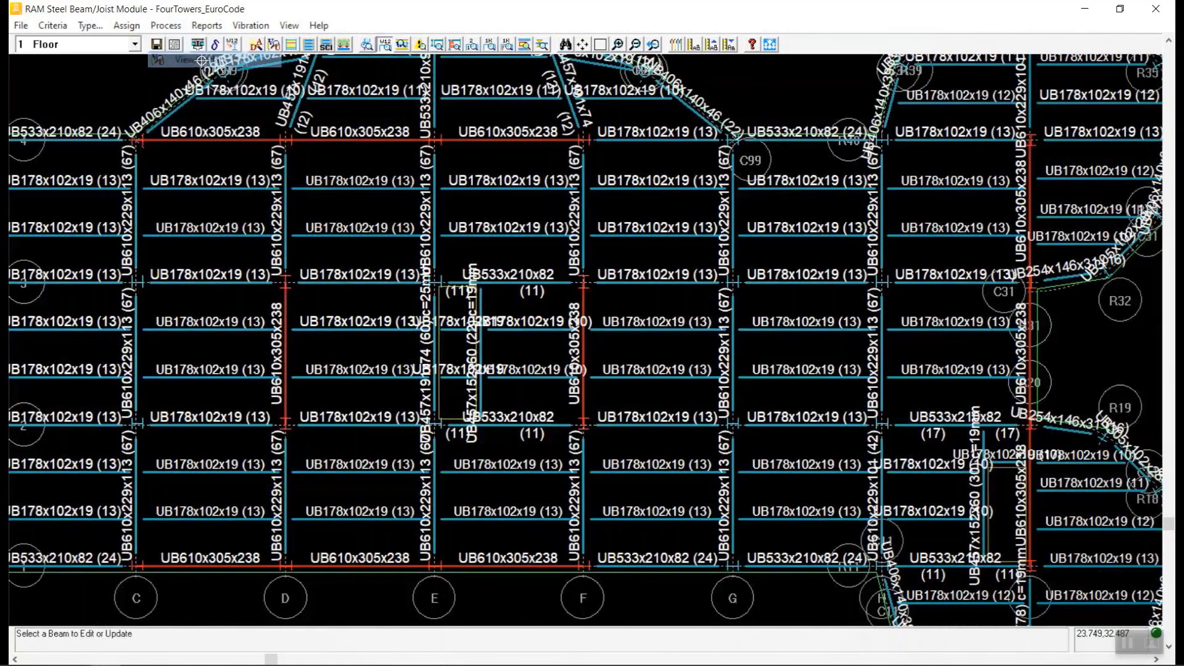
pyautogui.click(756, 331)
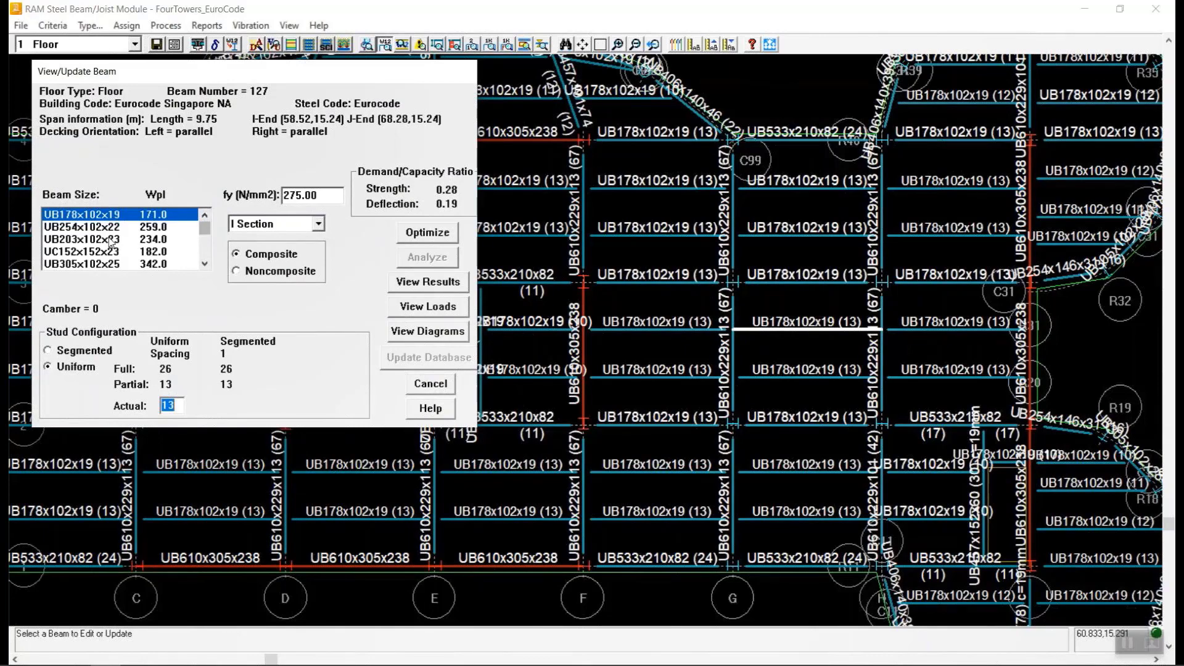
# Reanalyze the beam as UB203x133x25 with 14 uniform studs and save this size to the database, overriding optimization
pyautogui.click(205, 264)
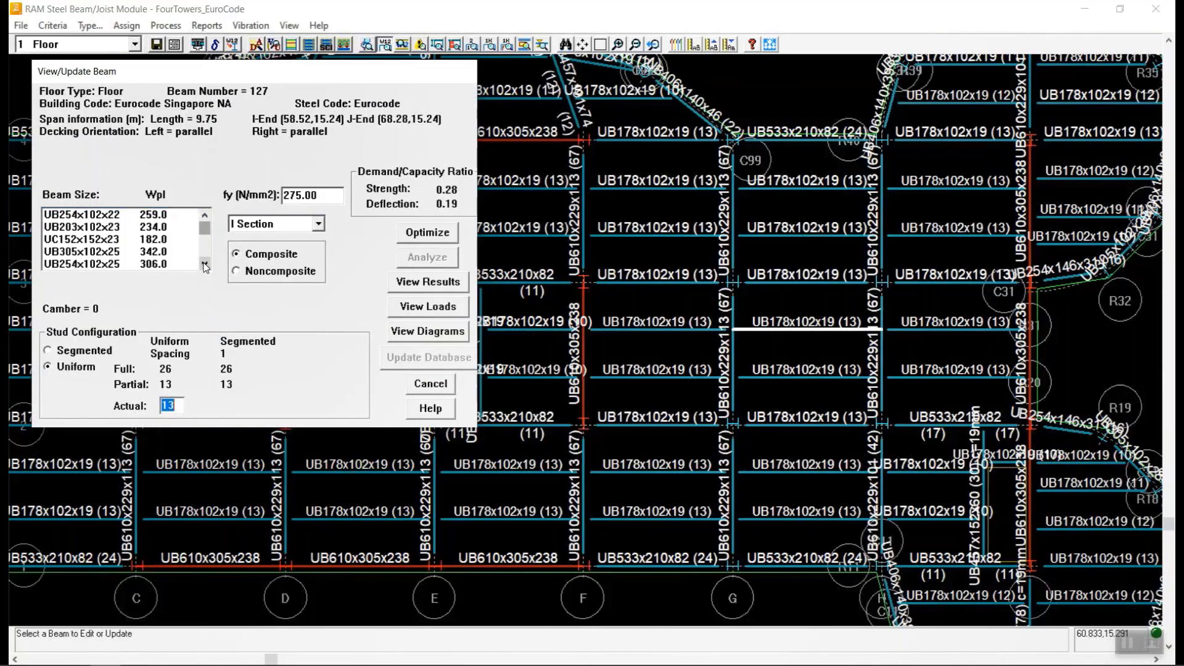
pyautogui.click(205, 265)
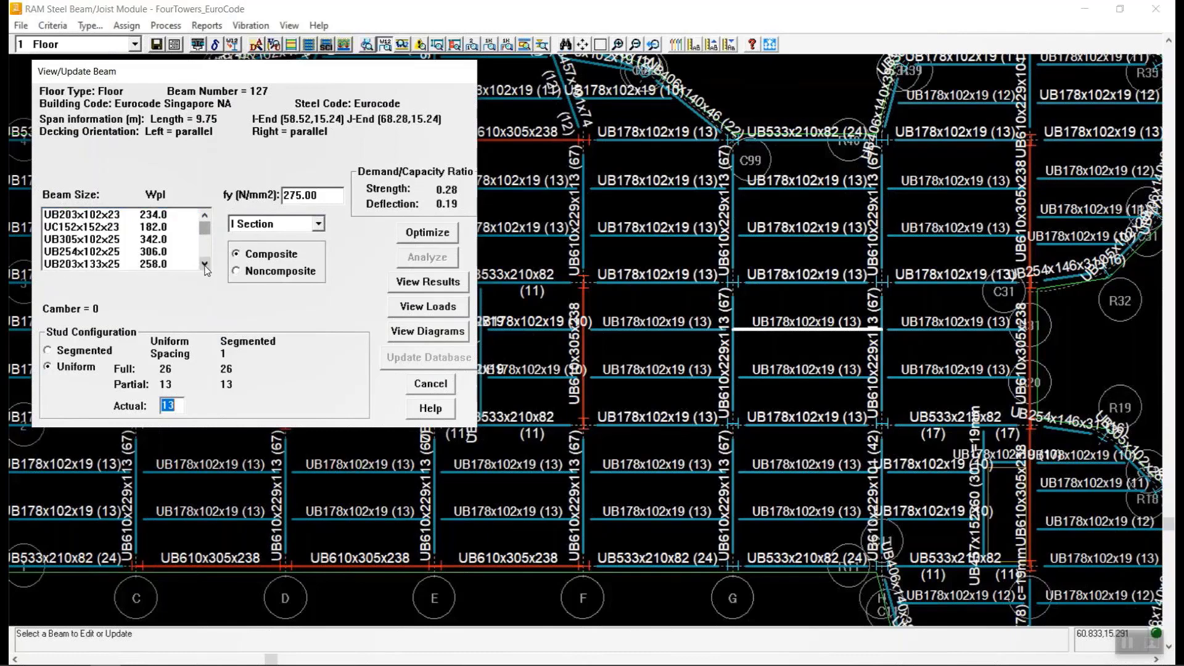
pyautogui.click(97, 265)
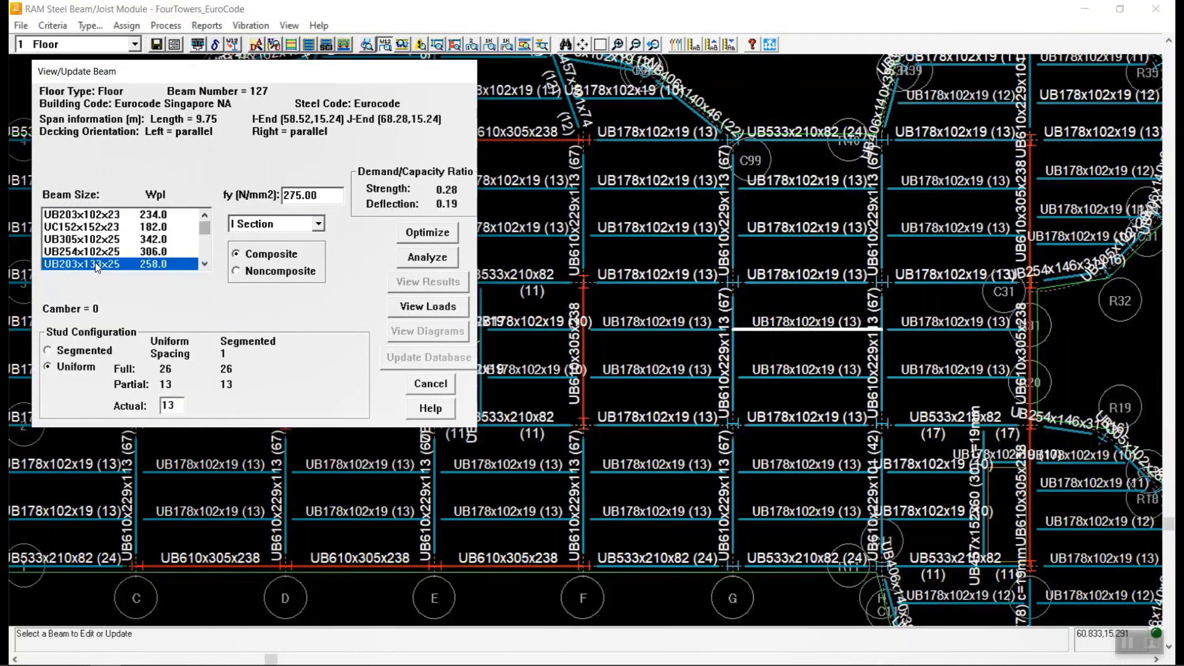
pyautogui.click(416, 258)
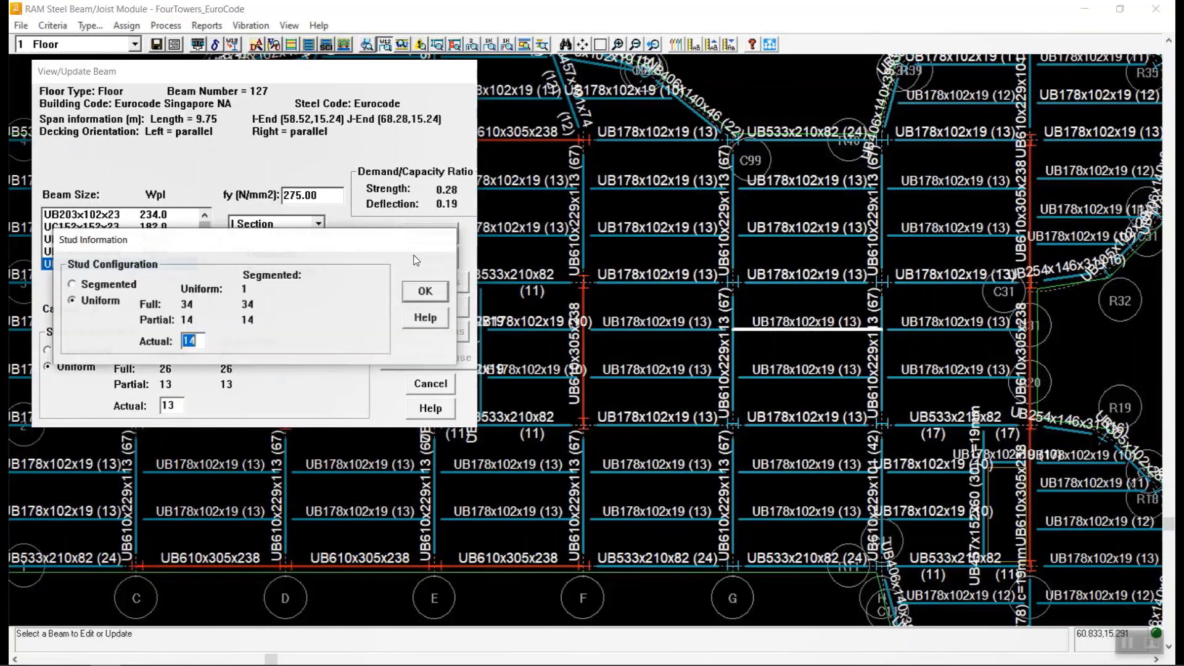
pyautogui.click(426, 291)
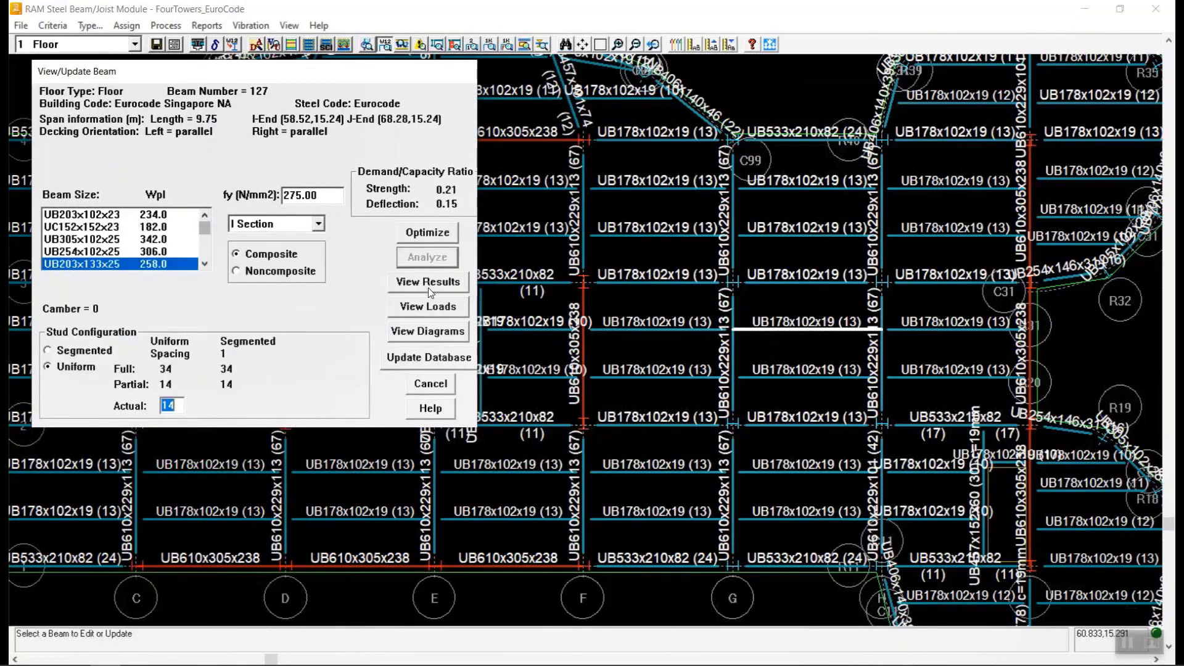
pyautogui.click(429, 358)
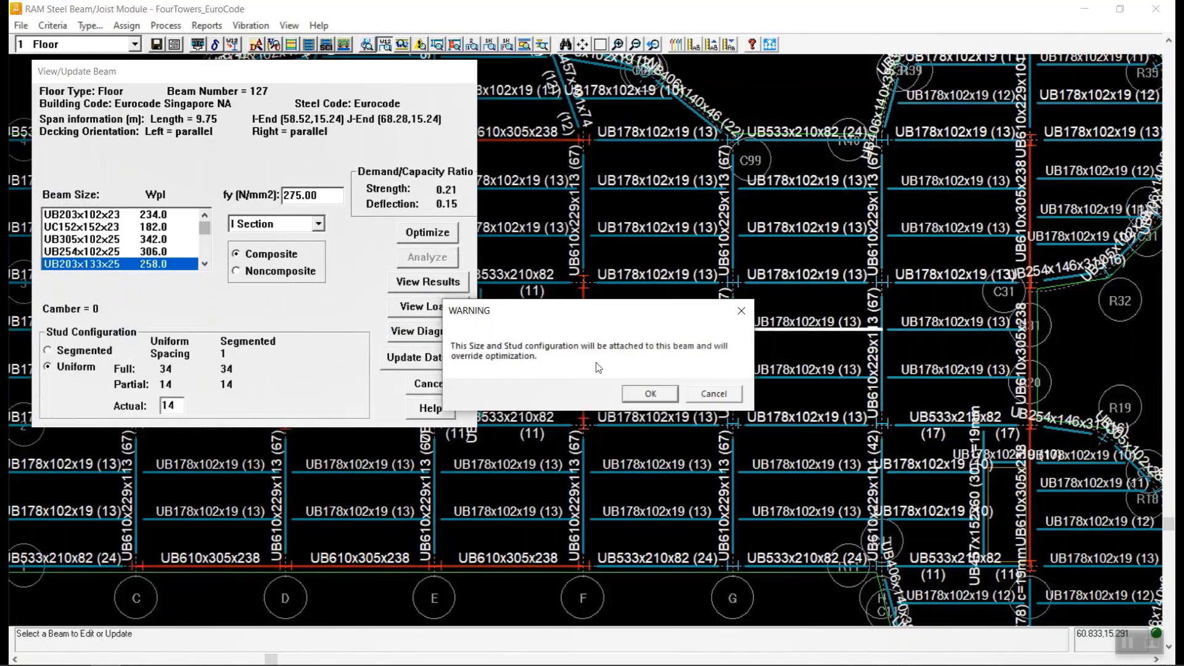
pyautogui.click(650, 393)
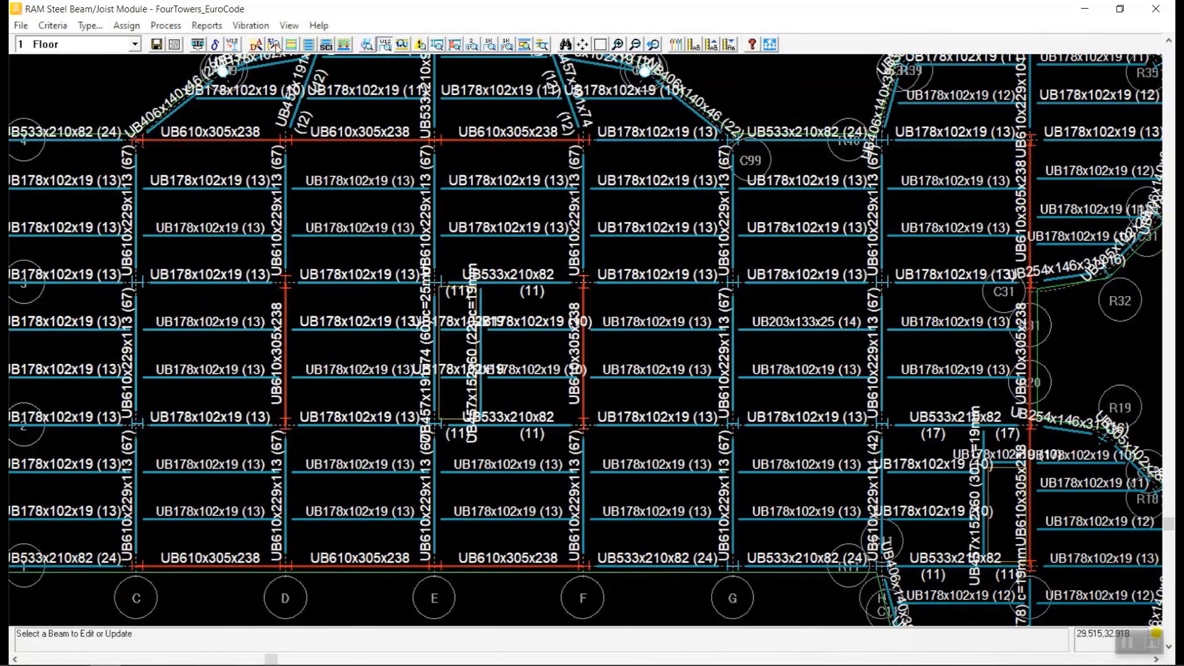
# Open the updated beam's design results and examine its input factors, composite properties, line loads, load combinations and shear check
pyautogui.click(165, 25)
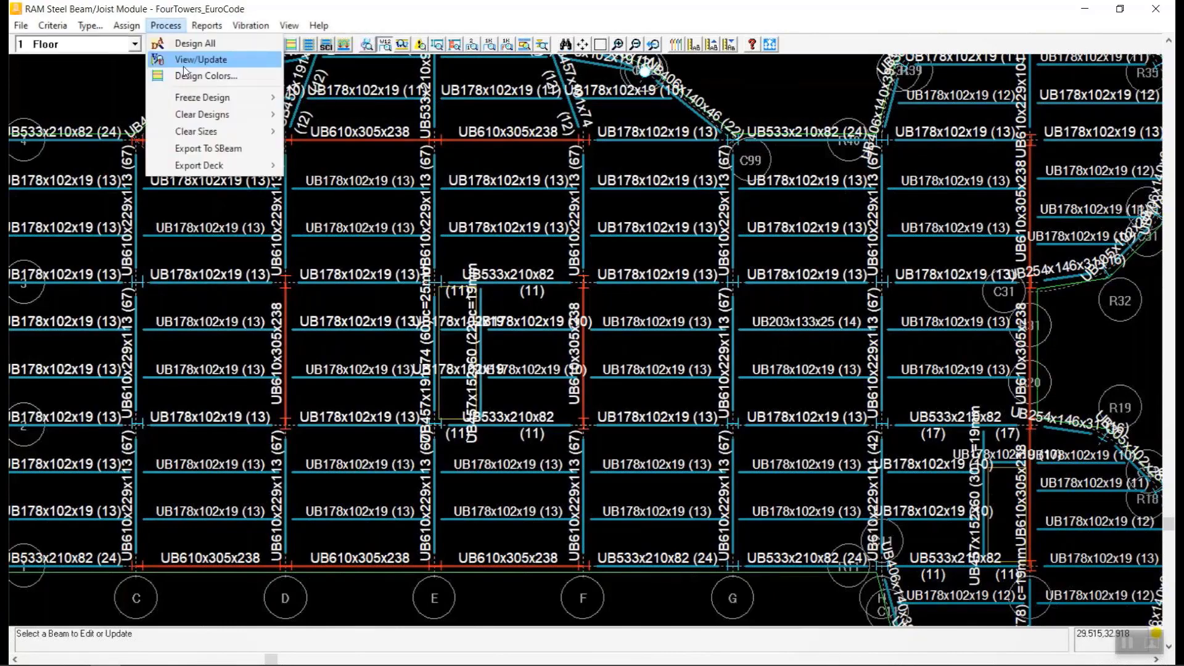
pyautogui.click(184, 64)
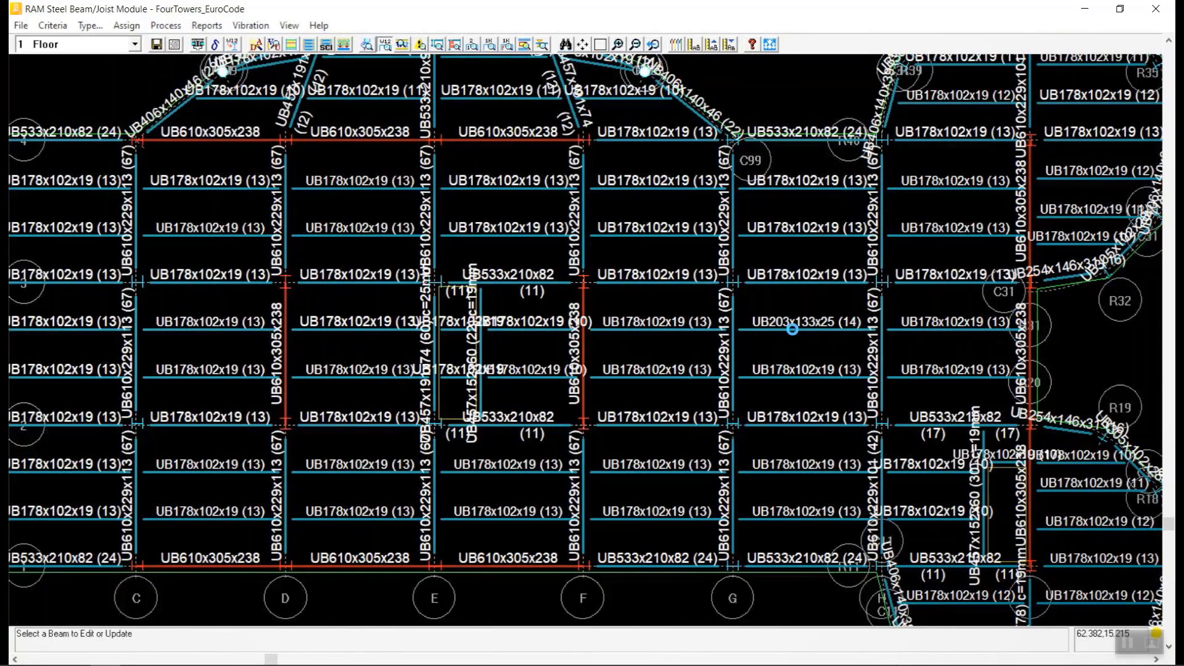
pyautogui.click(792, 330)
pyautogui.click(424, 282)
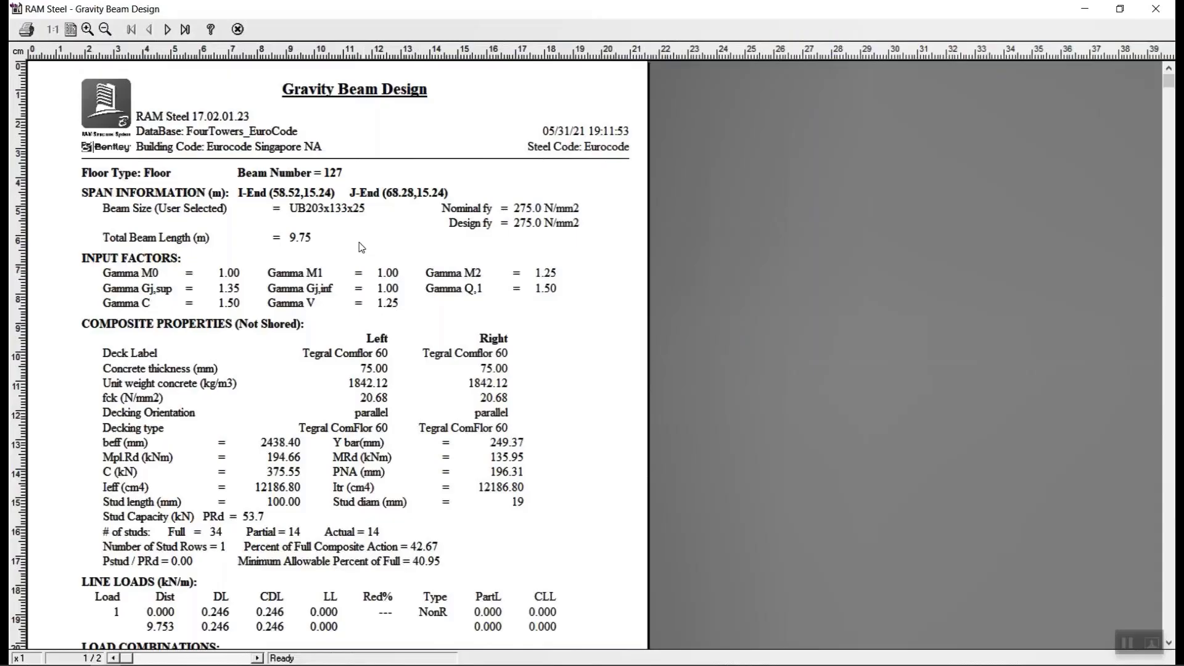
pyautogui.click(88, 29)
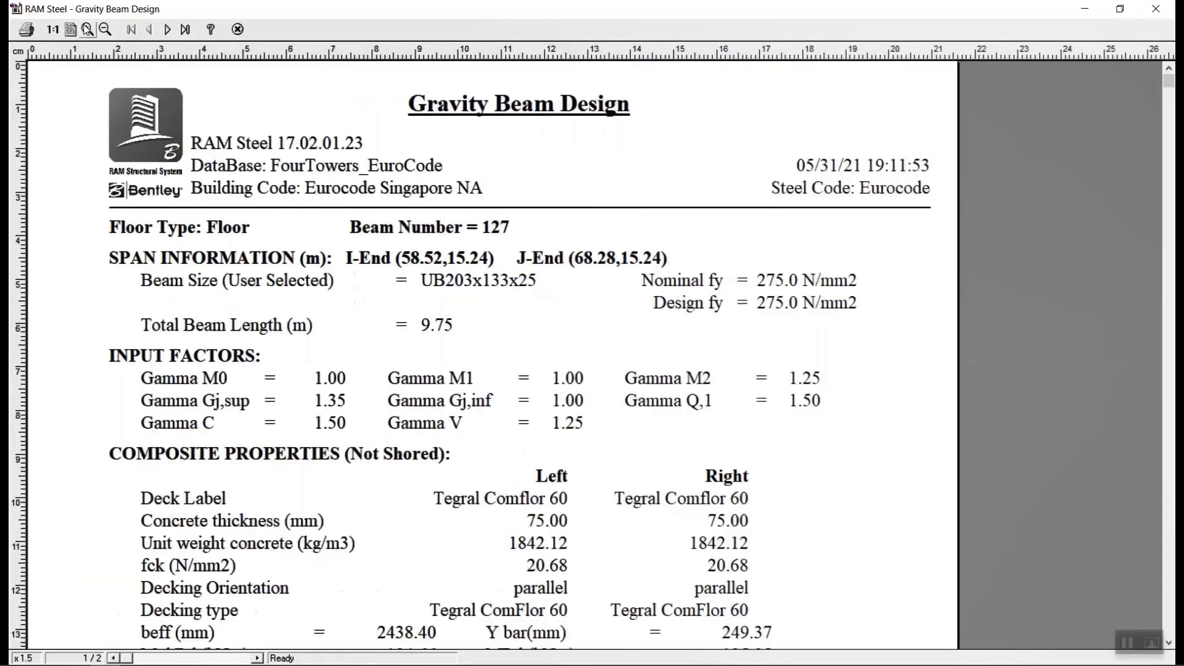
pyautogui.scroll(-5, 400, 279)
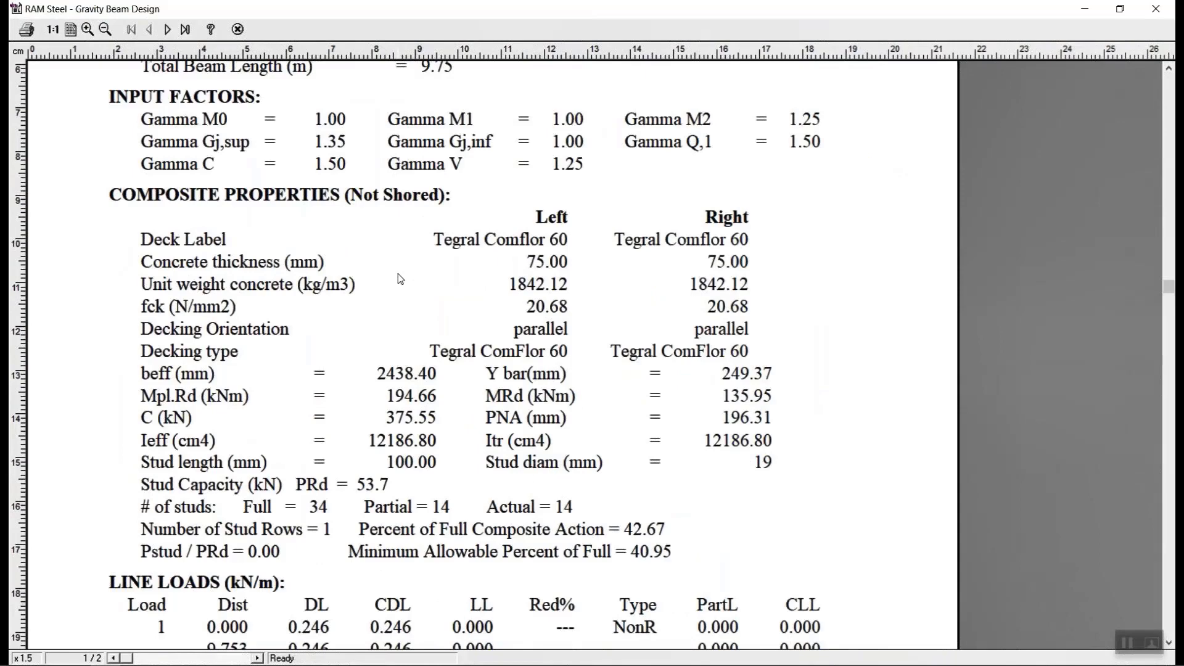
pyautogui.scroll(-3, 399, 278)
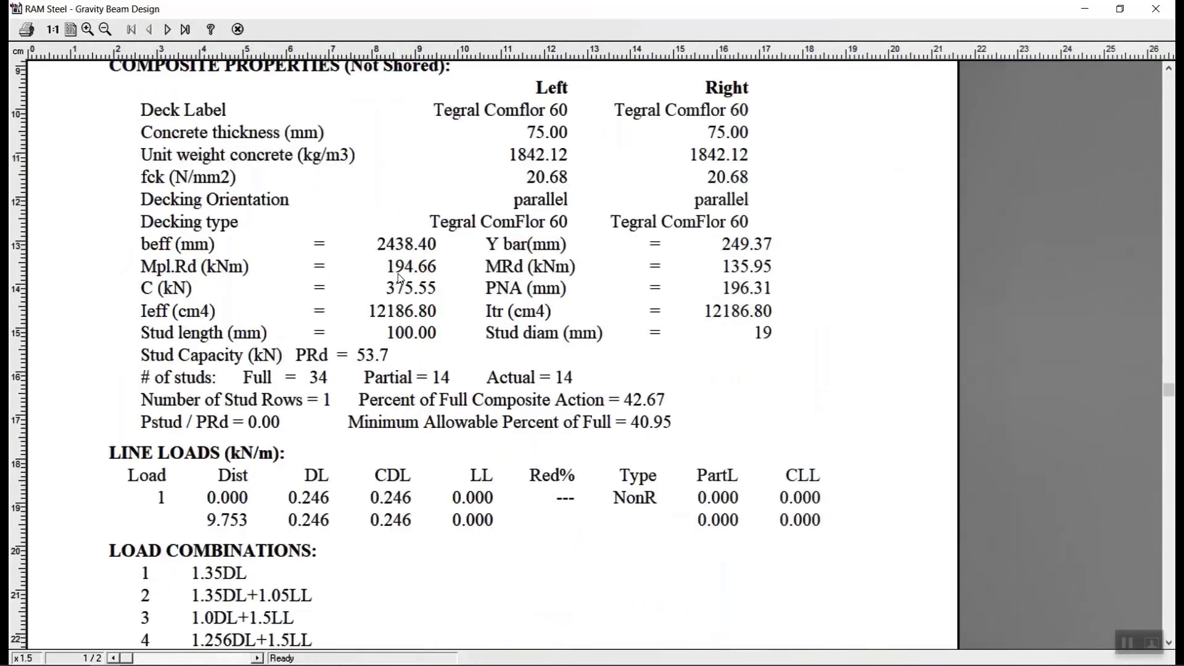
pyautogui.scroll(-5, 400, 278)
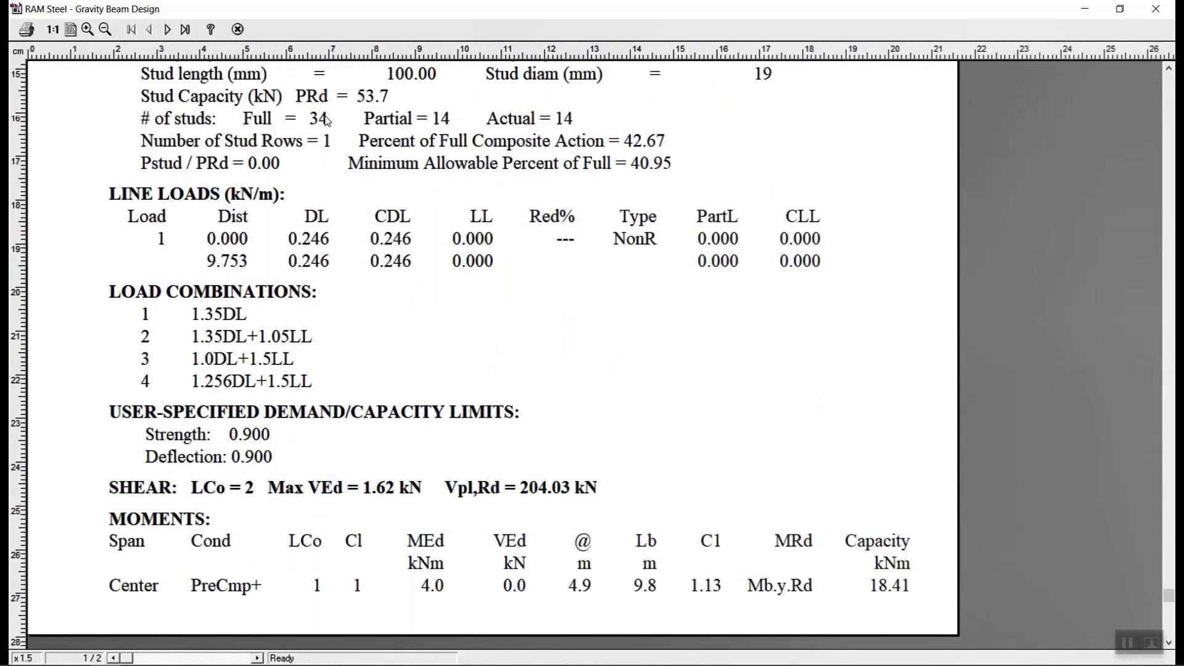
pyautogui.scroll(-1, 481, 386)
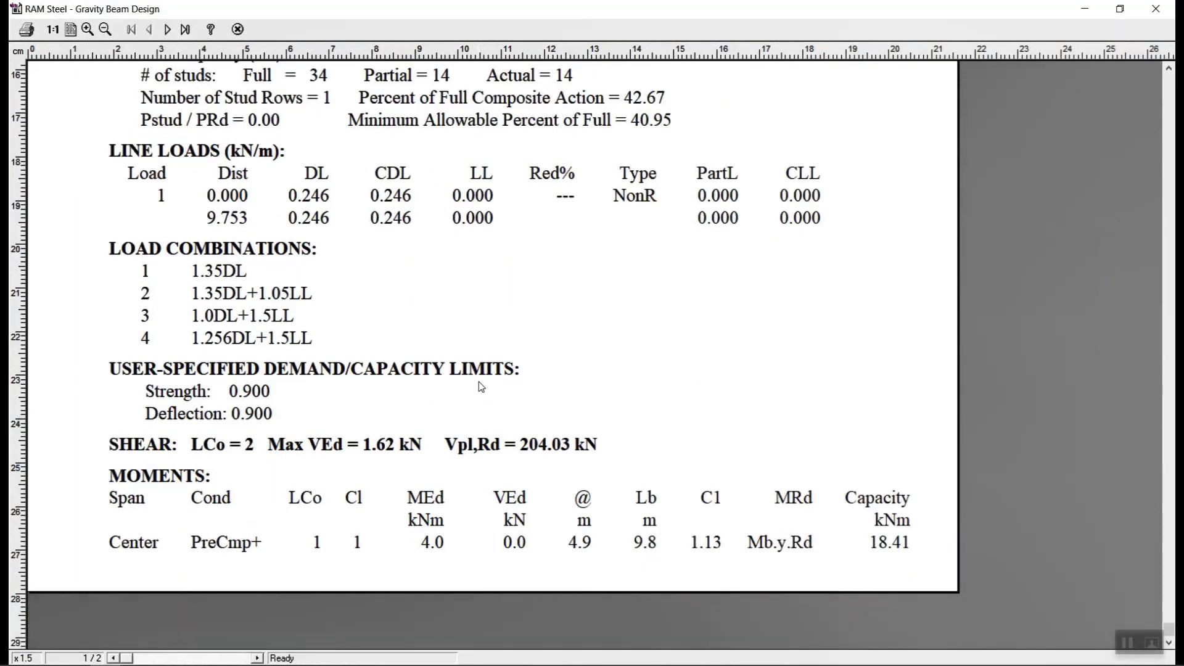
pyautogui.scroll(3, 481, 385)
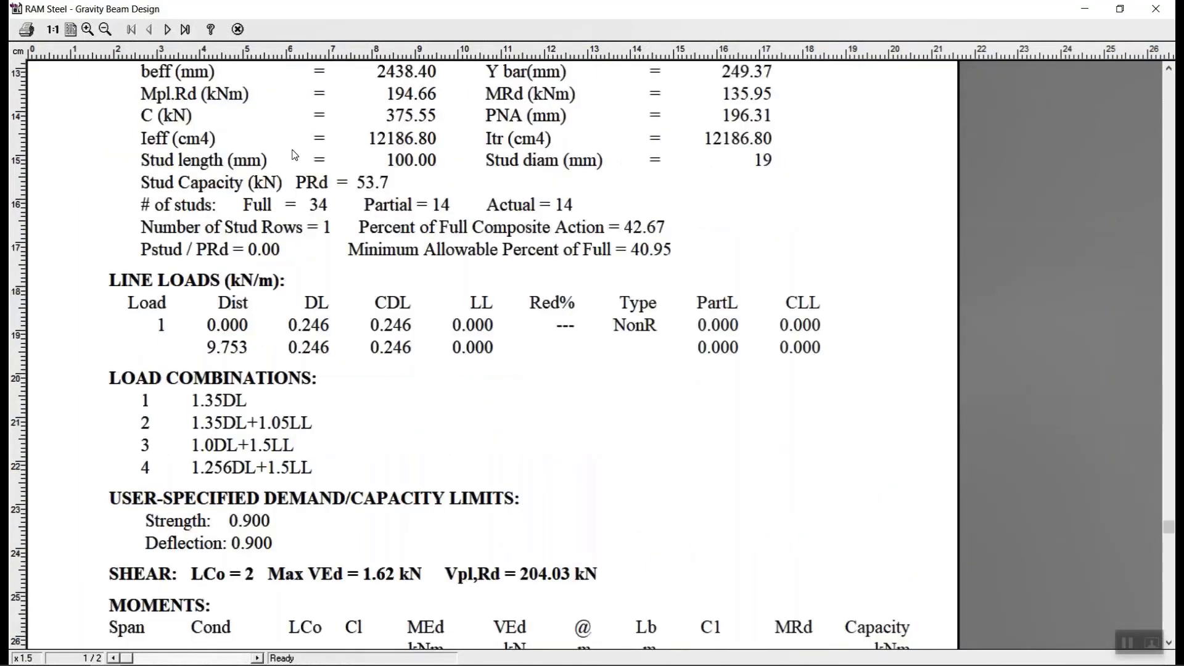
# Examine the second page of the beam design report for moments, reactions, deflections and transverse reinforcing, and close the report
pyautogui.click(168, 32)
pyautogui.scroll(-6, 358, 305)
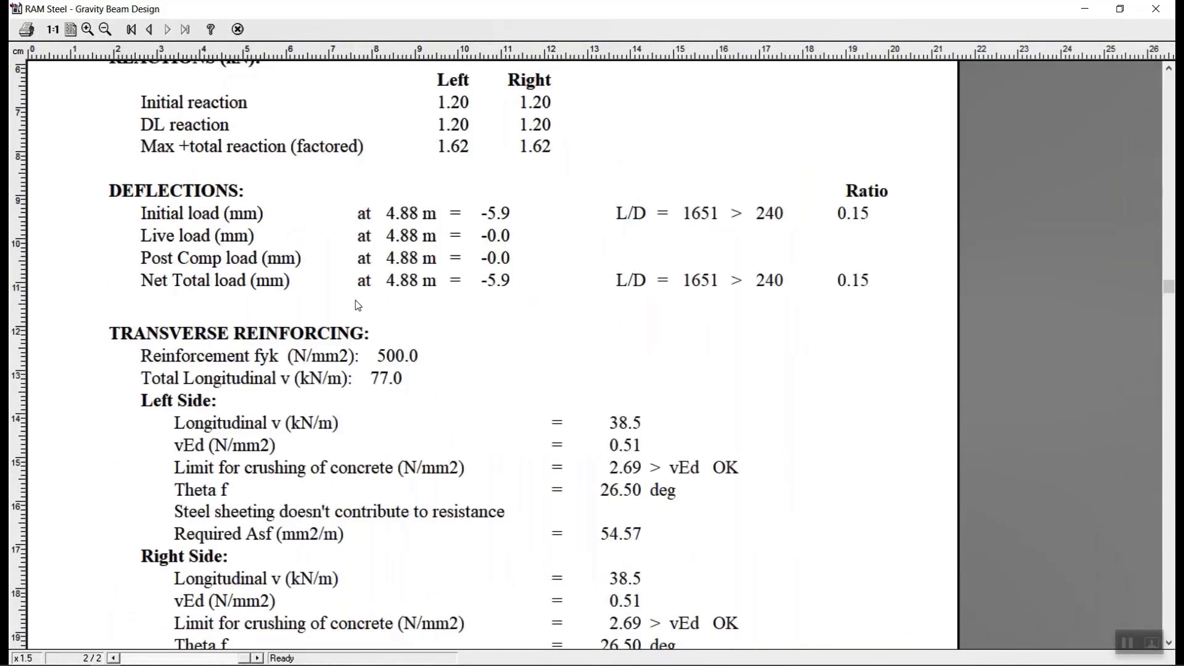
pyautogui.scroll(-6, 437, 358)
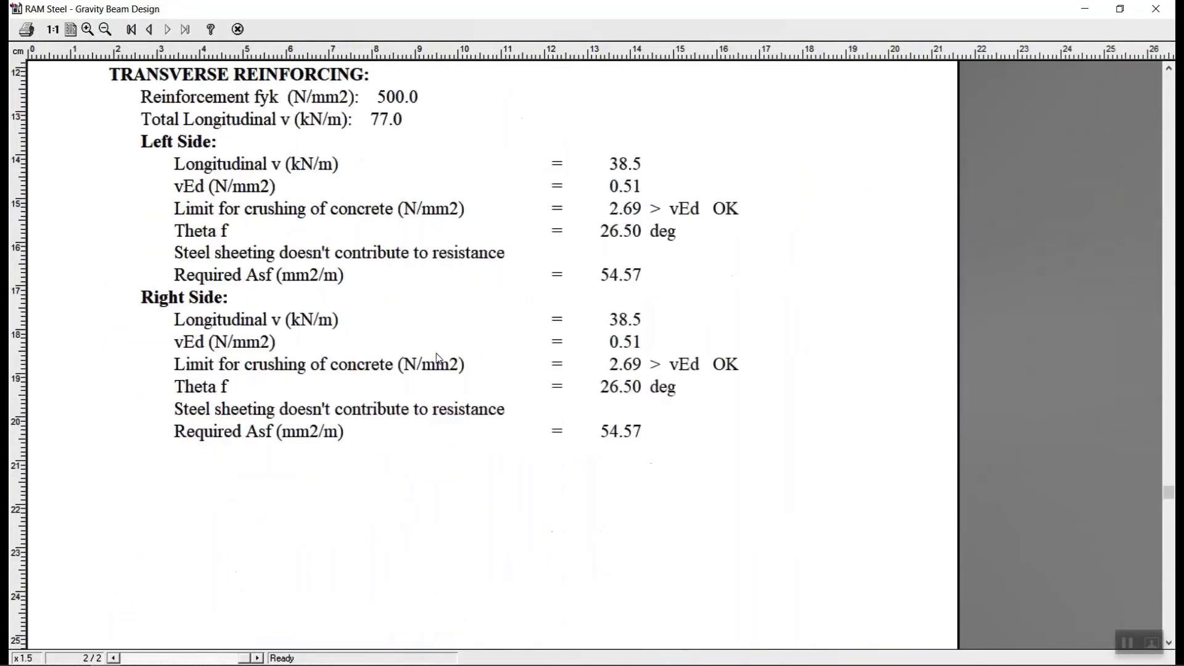
pyautogui.scroll(9, 437, 358)
pyautogui.scroll(3, 437, 357)
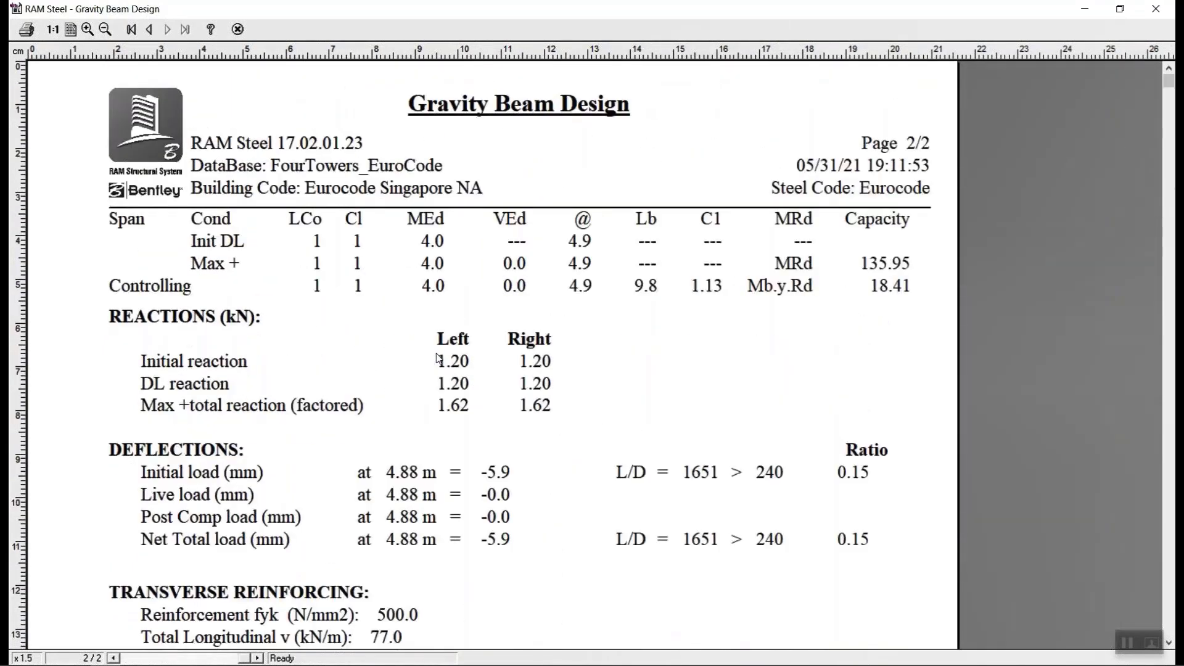
pyautogui.click(238, 30)
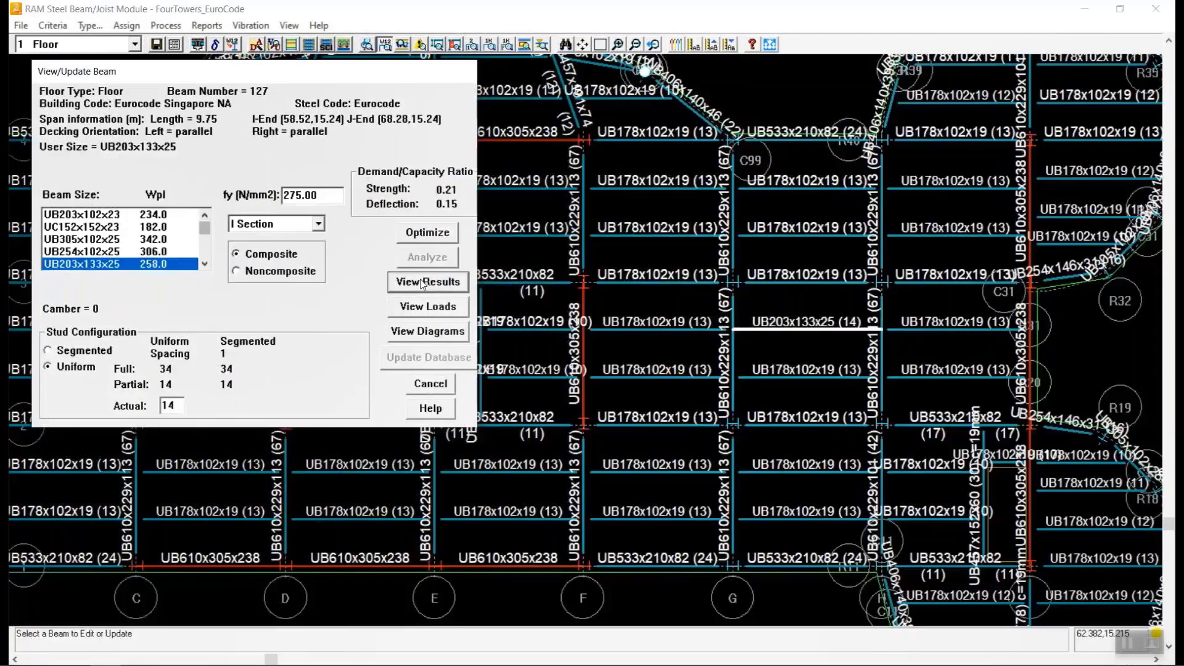
# View the beam's shear, moment and deflection diagrams, and close the beam's view/update dialog
pyautogui.click(428, 331)
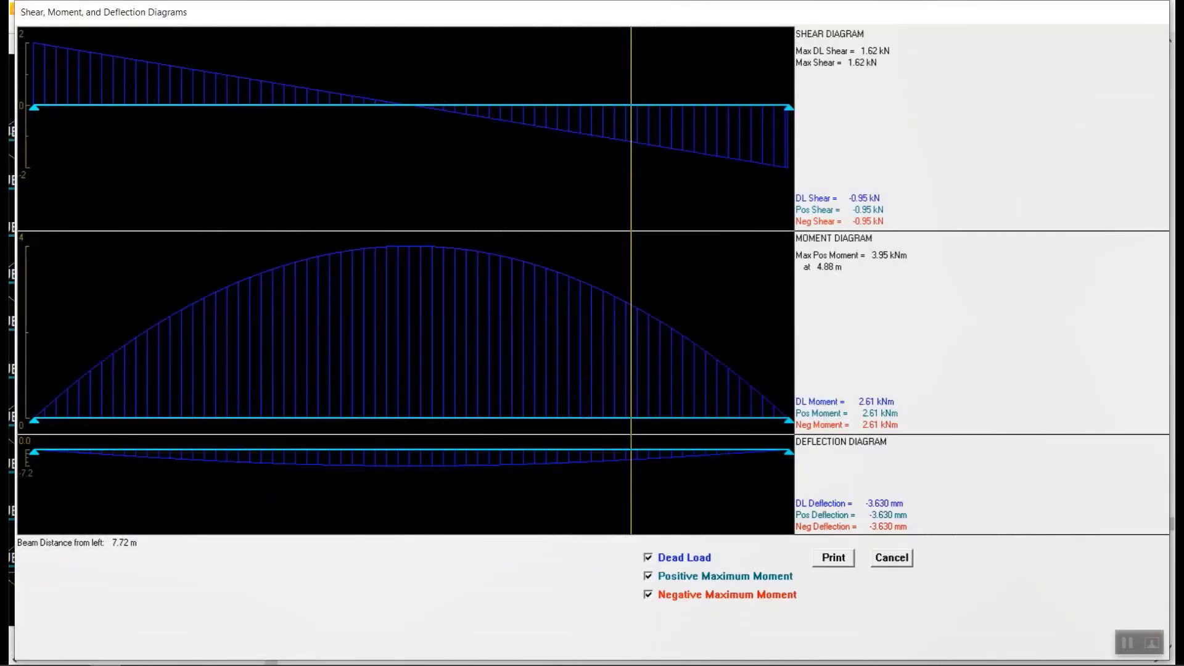
pyautogui.click(891, 558)
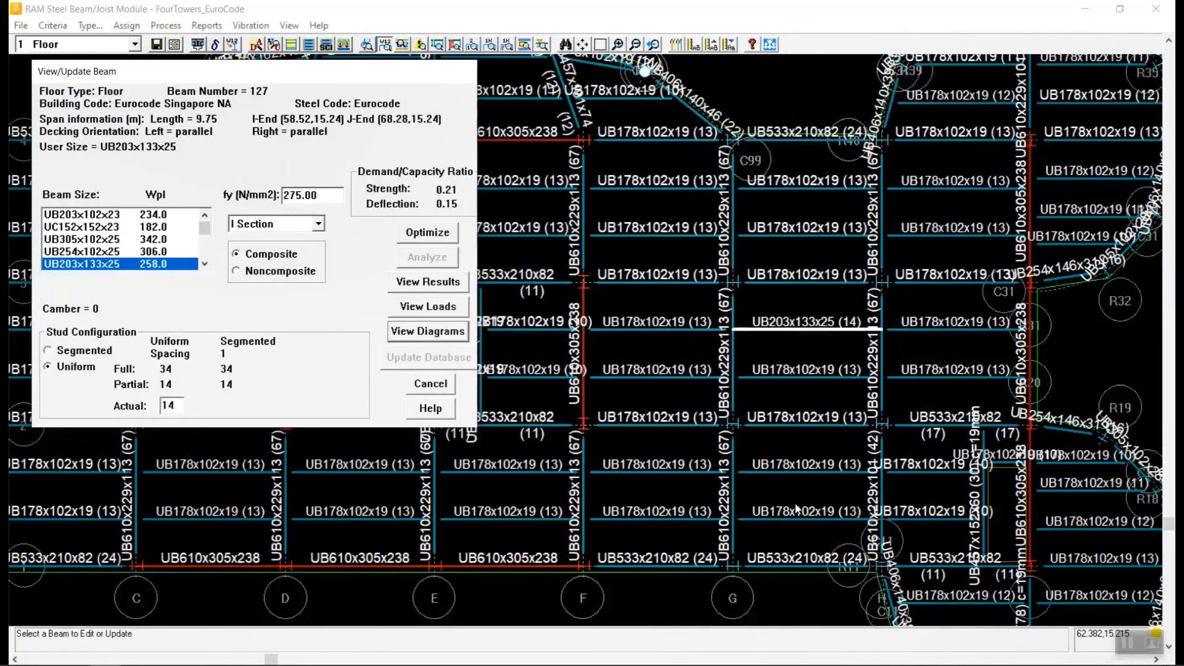
pyautogui.click(430, 386)
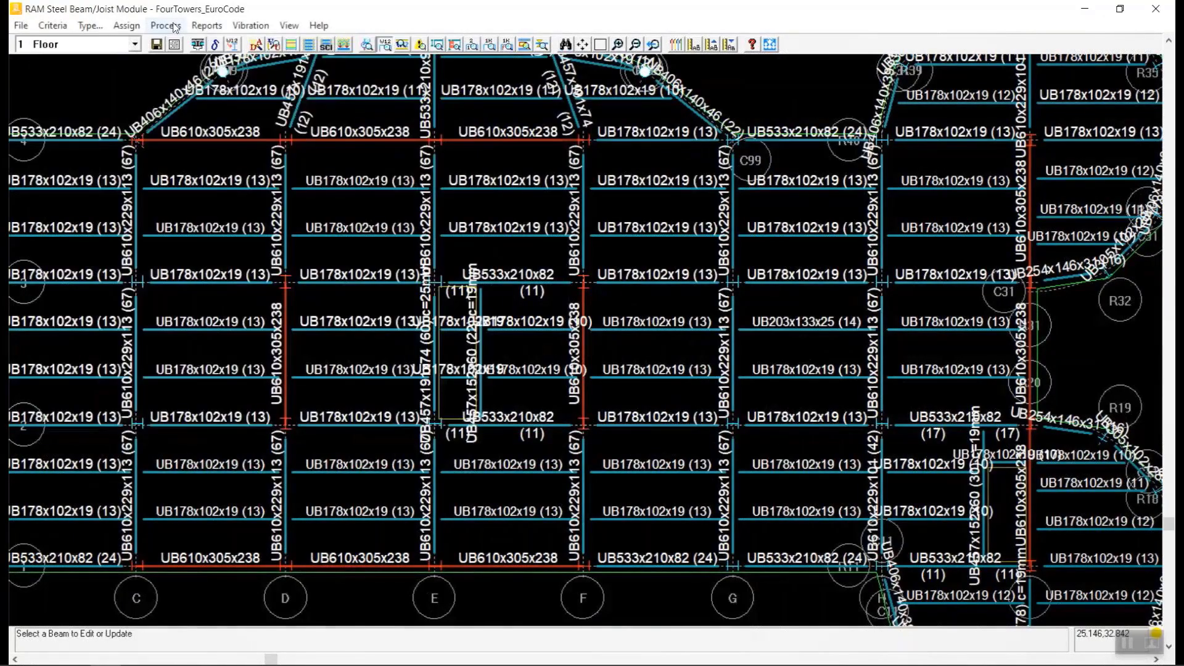
# Generate the beam design summary and page through the Roof beams to the Floor type's beam sizes and stud counts
pyautogui.click(206, 25)
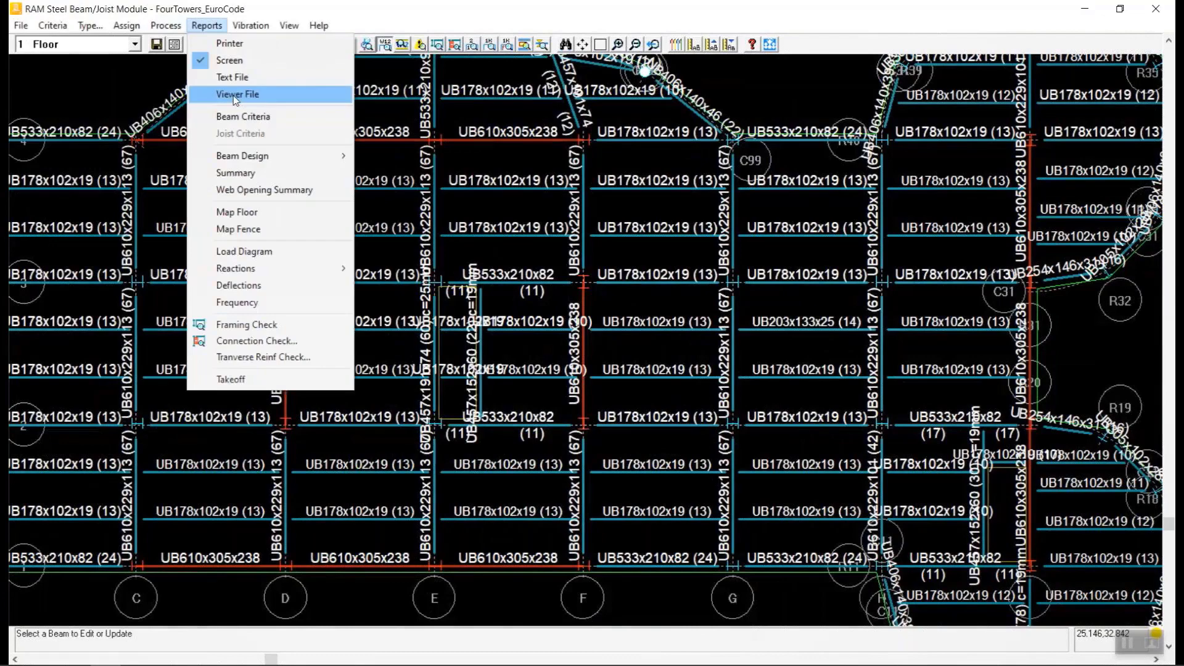
pyautogui.click(247, 174)
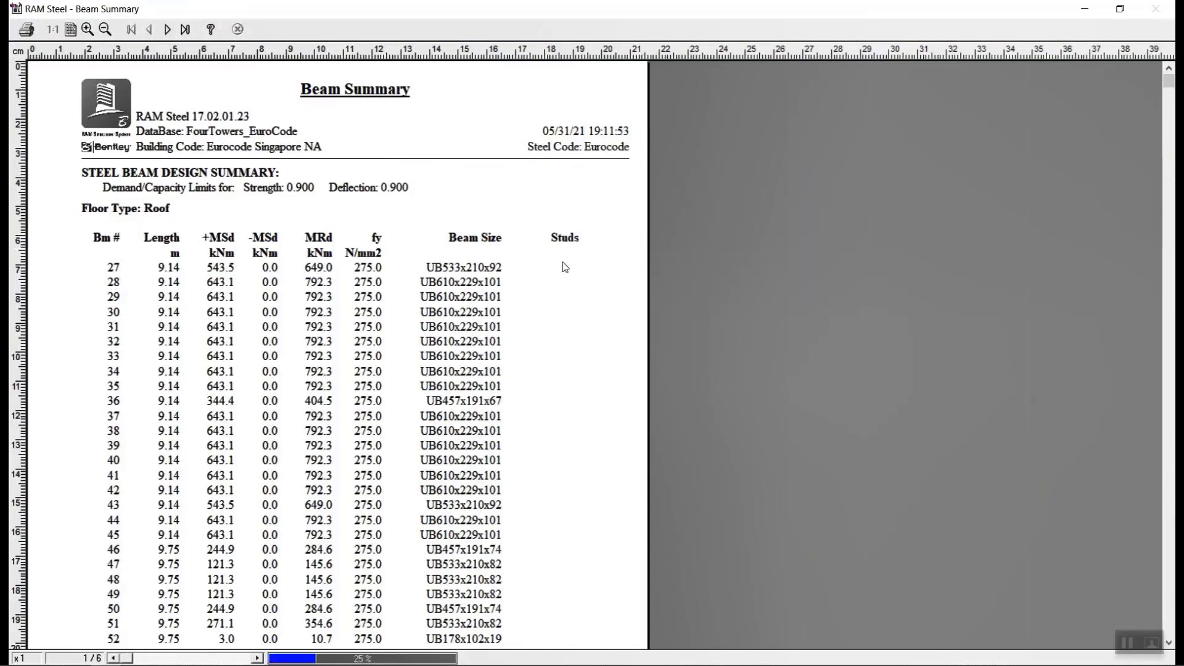
pyautogui.scroll(-5, 565, 304)
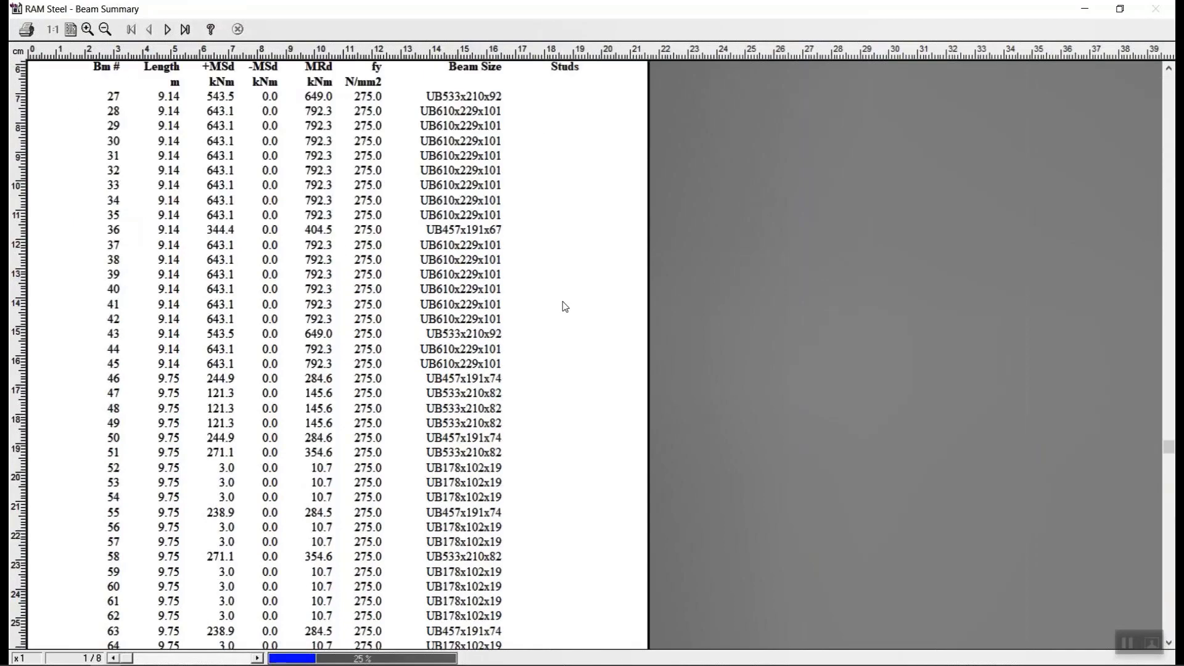
pyautogui.scroll(-3, 292, 121)
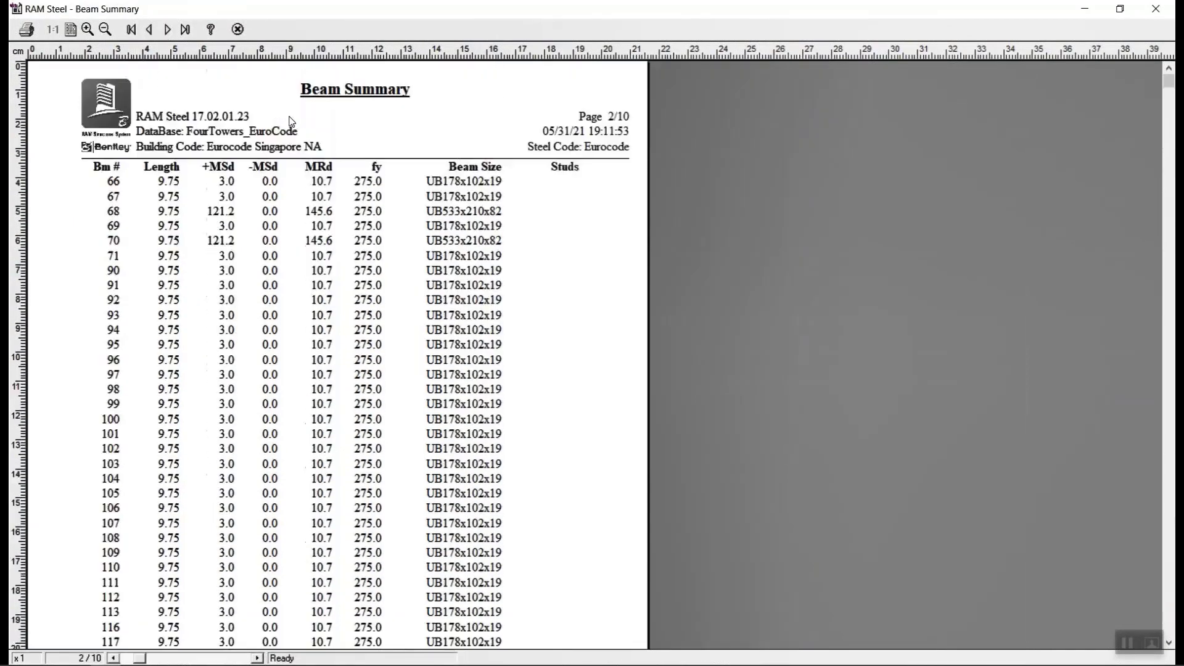
pyautogui.click(168, 29)
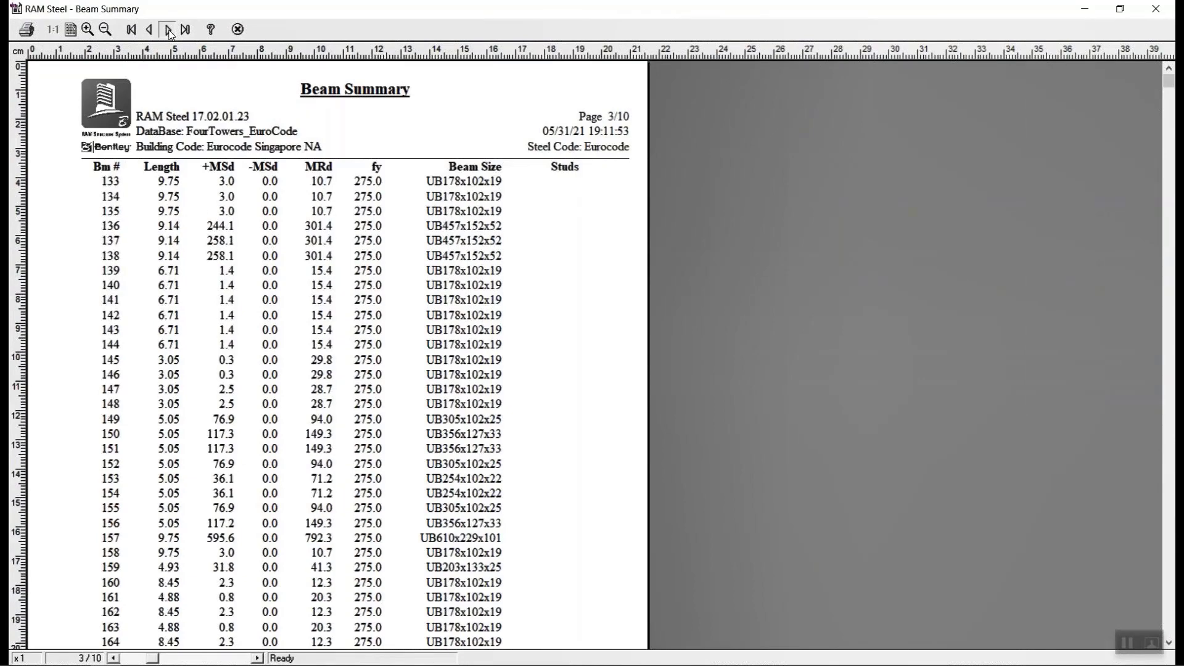
pyautogui.click(169, 30)
pyautogui.click(168, 30)
pyautogui.click(168, 30)
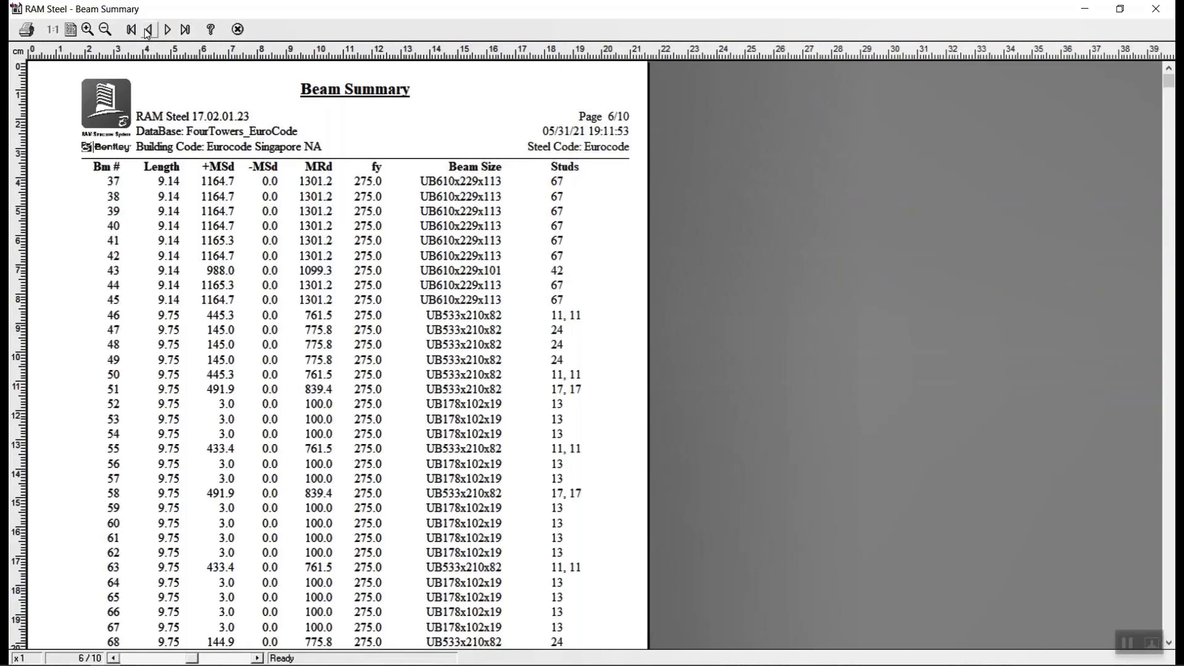
pyautogui.click(148, 29)
pyautogui.scroll(-5, 130, 396)
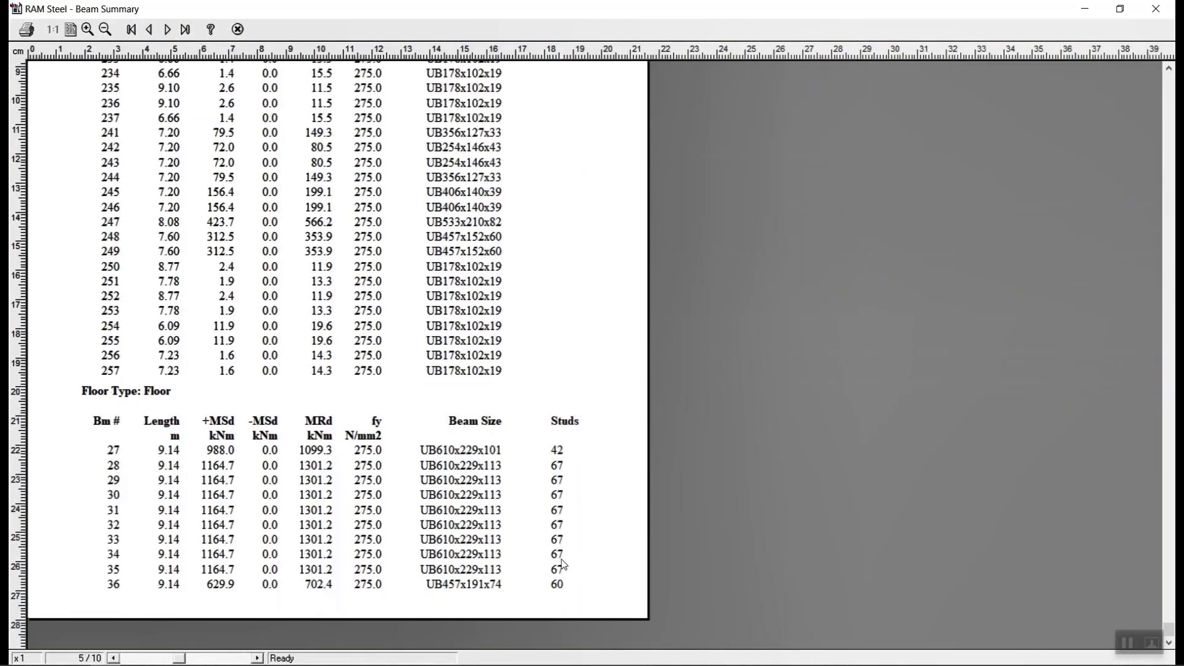
# Page through the rest of the Floor type's beam summary to the last page's size and stud symbol notes, and close the report
pyautogui.click(166, 30)
pyautogui.click(166, 30)
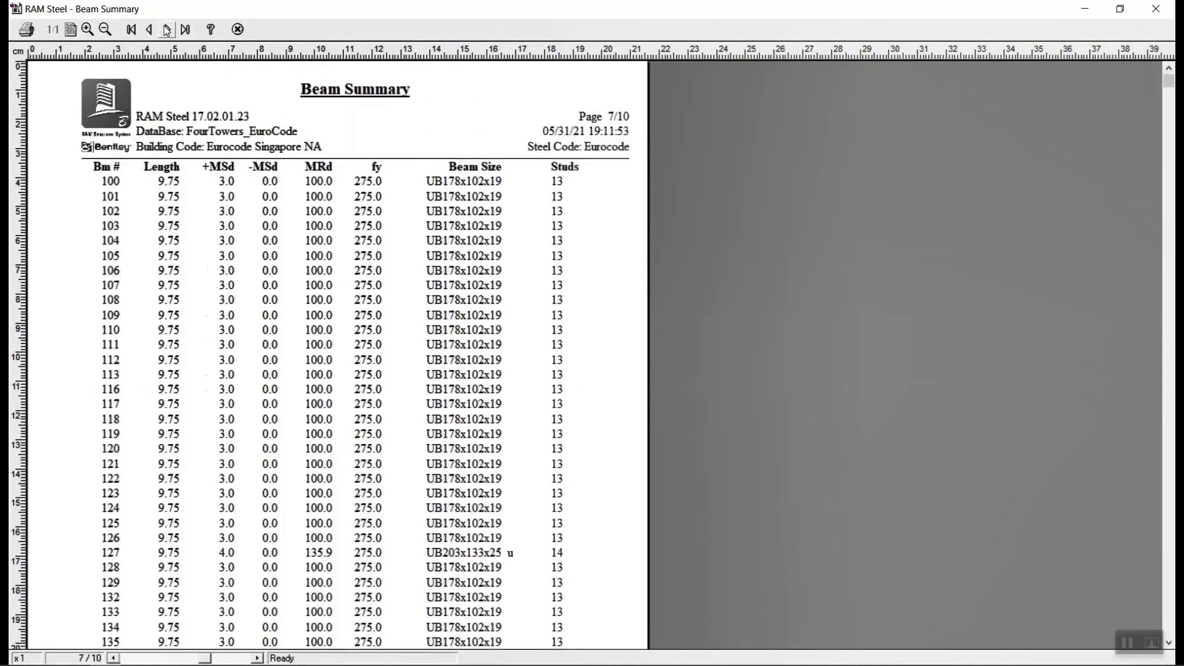
pyautogui.click(167, 30)
pyautogui.click(167, 30)
pyautogui.click(166, 29)
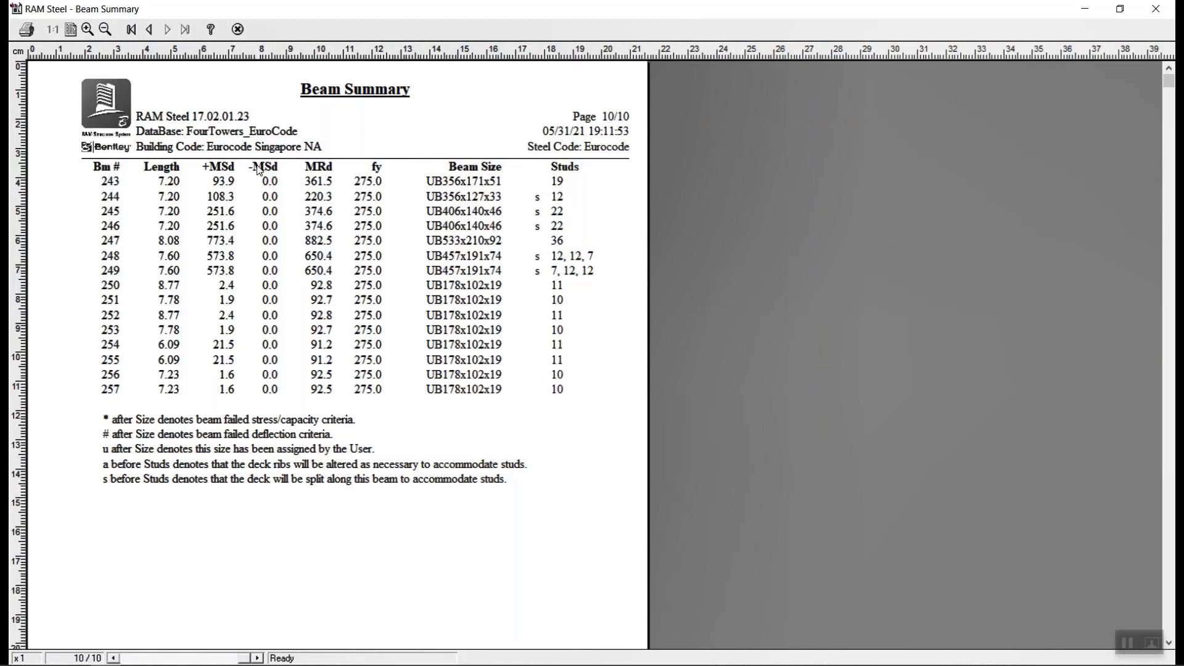
pyautogui.click(237, 29)
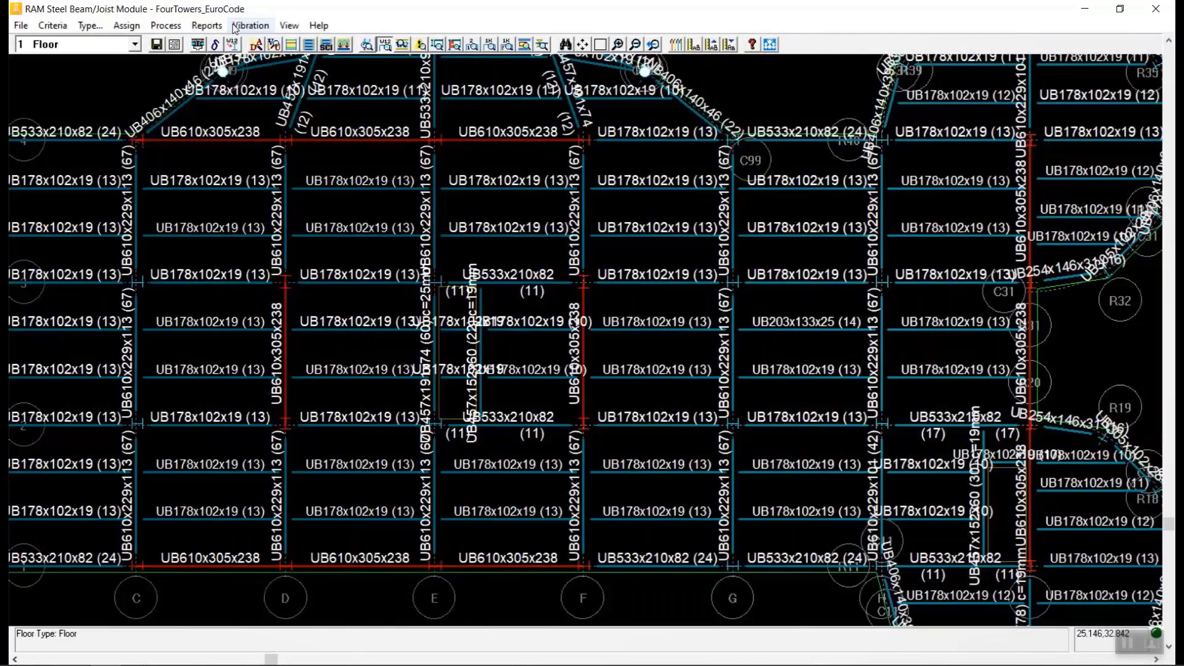
# Generate the gravity beam design takeoff and examine the beam quantities, lengths, weights and stud totals per floor type and for the total structure
pyautogui.click(20, 25)
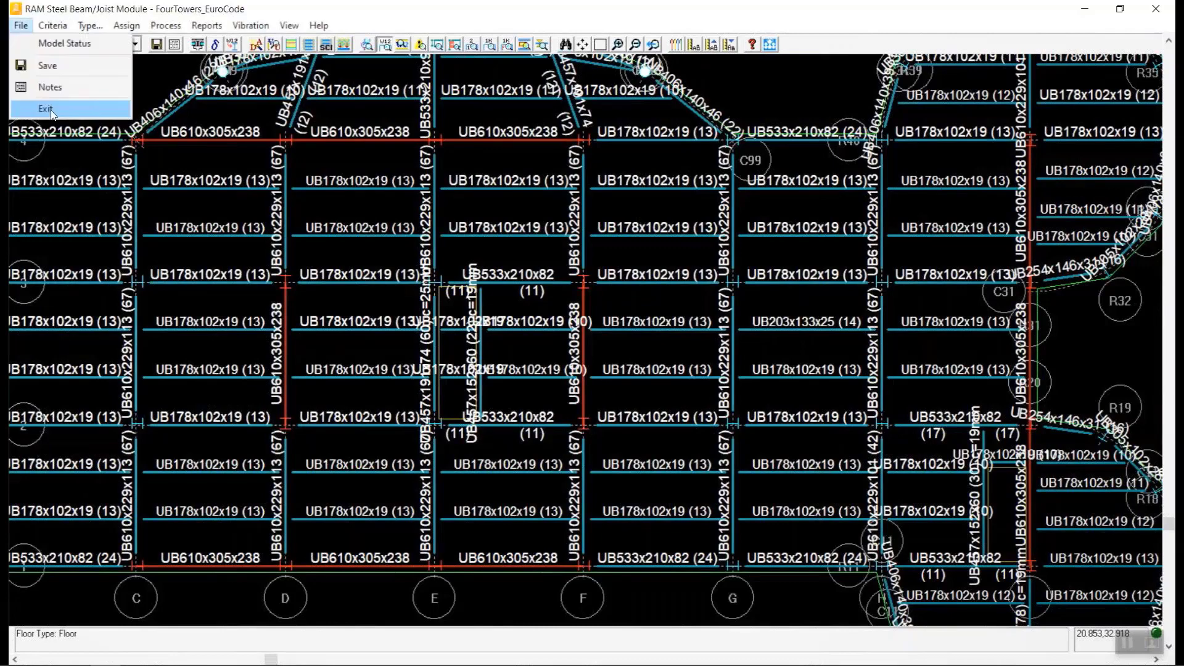
pyautogui.moveTo(209, 26)
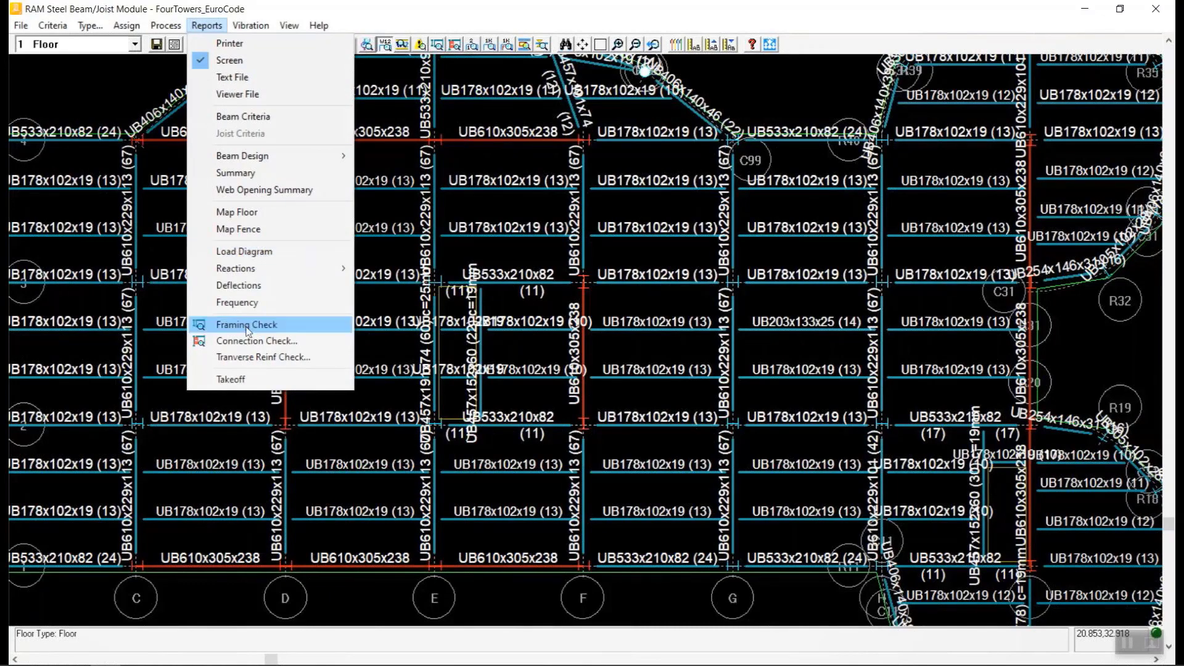
pyautogui.click(239, 380)
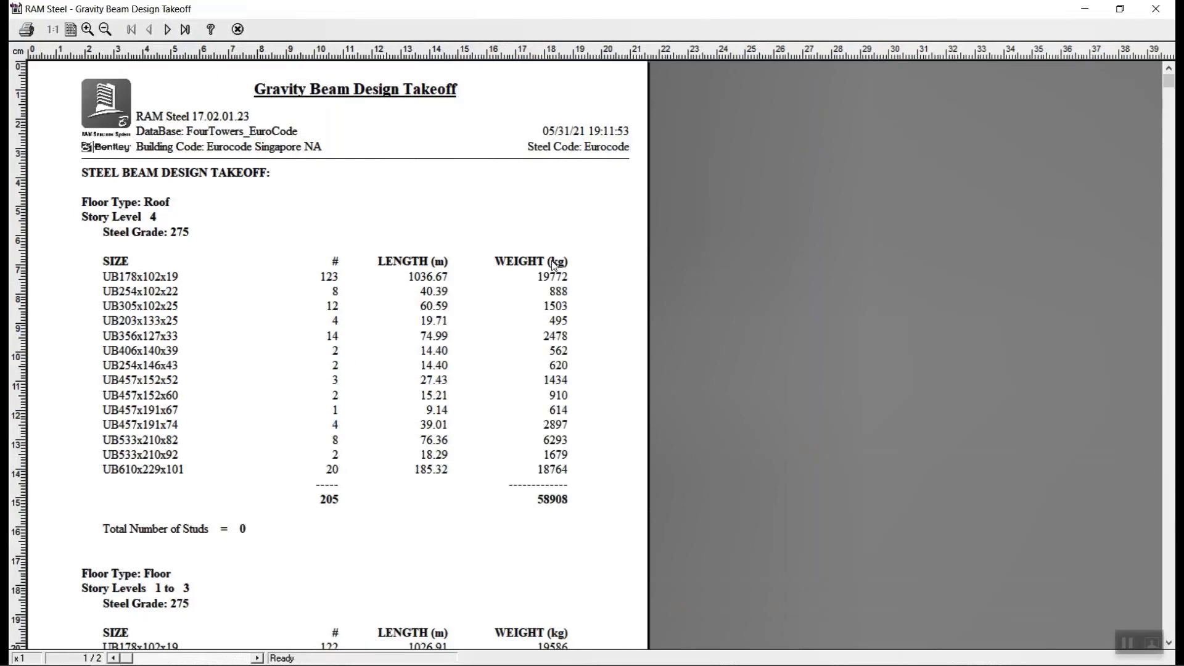
pyautogui.scroll(-5, 572, 452)
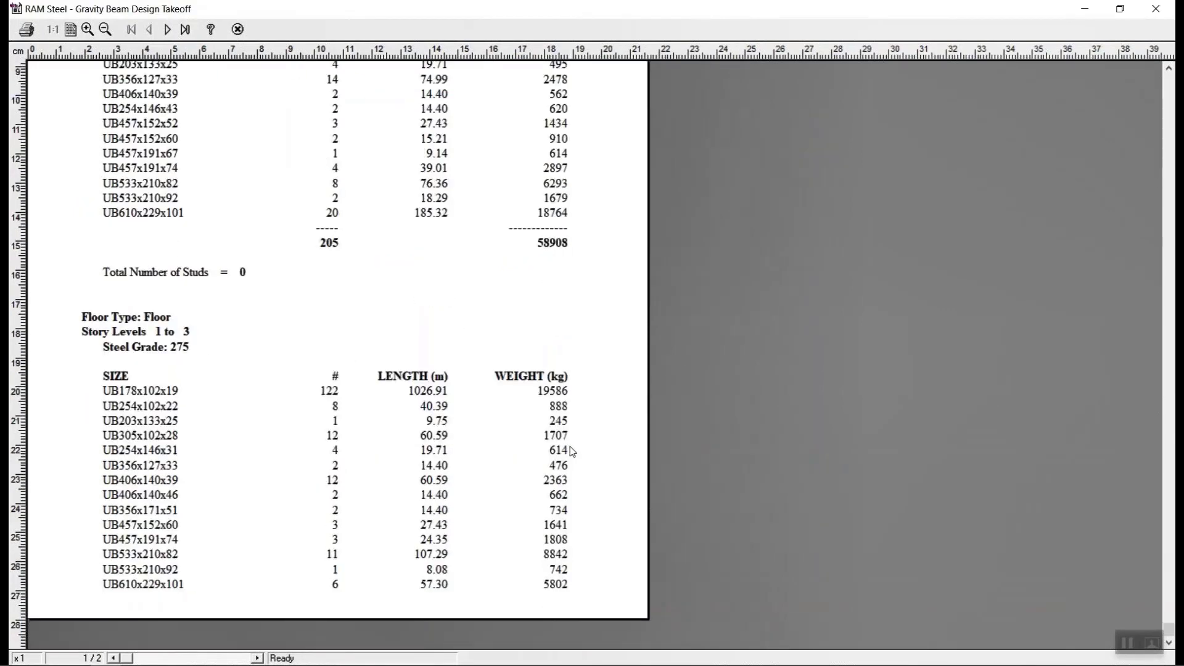
pyautogui.click(167, 29)
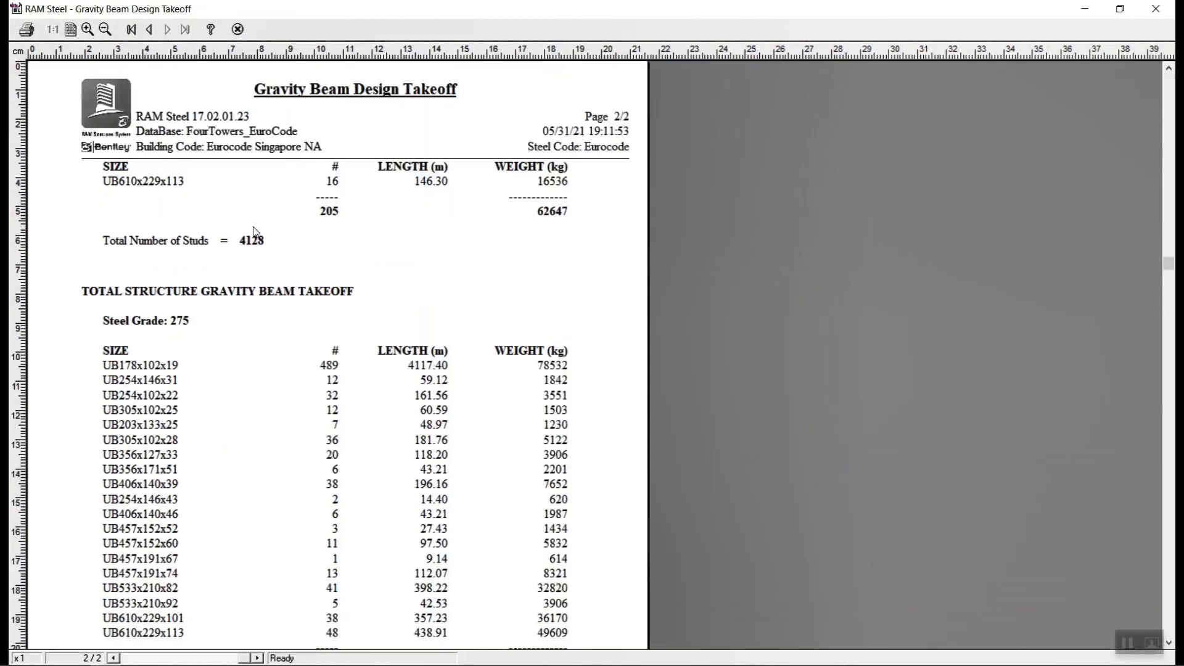
pyautogui.scroll(-3, 256, 232)
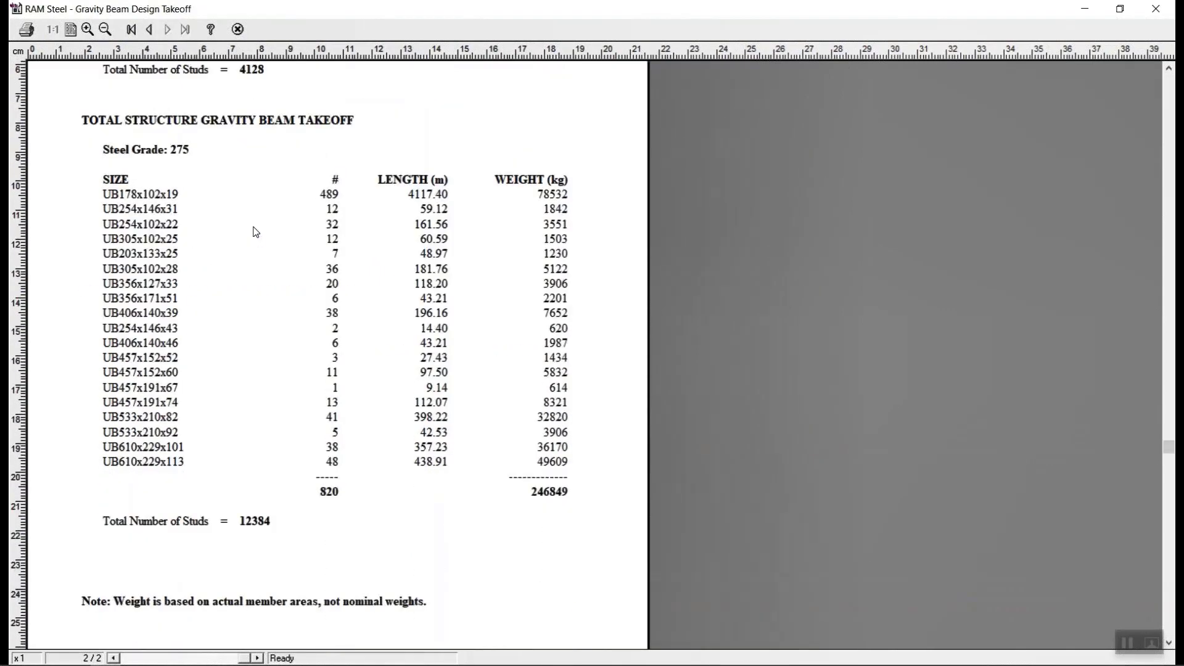
pyautogui.scroll(3, 256, 232)
pyautogui.scroll(-2, 253, 227)
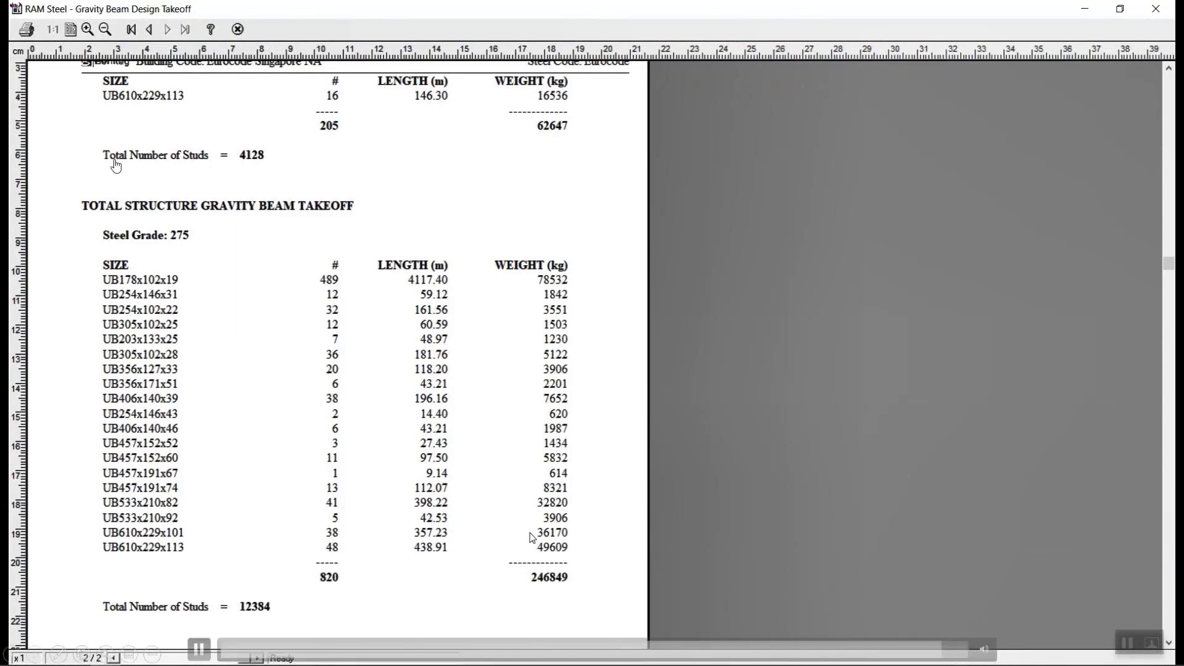
# Return to the takeoff's first page, review the Roof and Floor size lists again, and close the report
pyautogui.scroll(3, 532, 537)
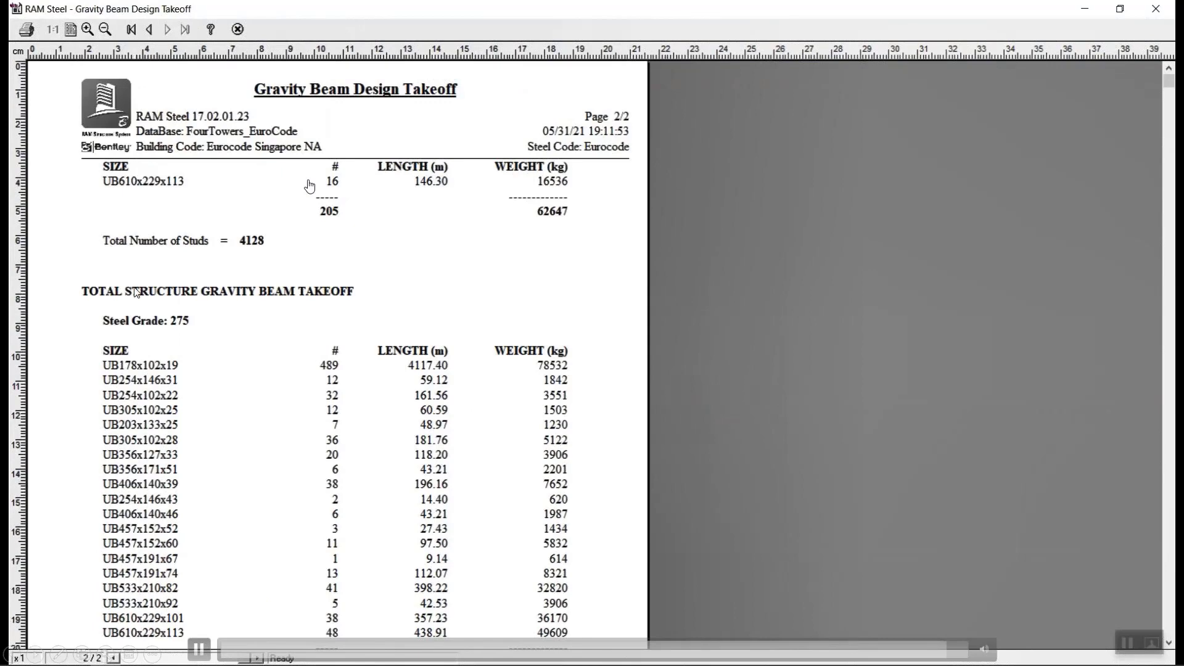
pyautogui.click(152, 32)
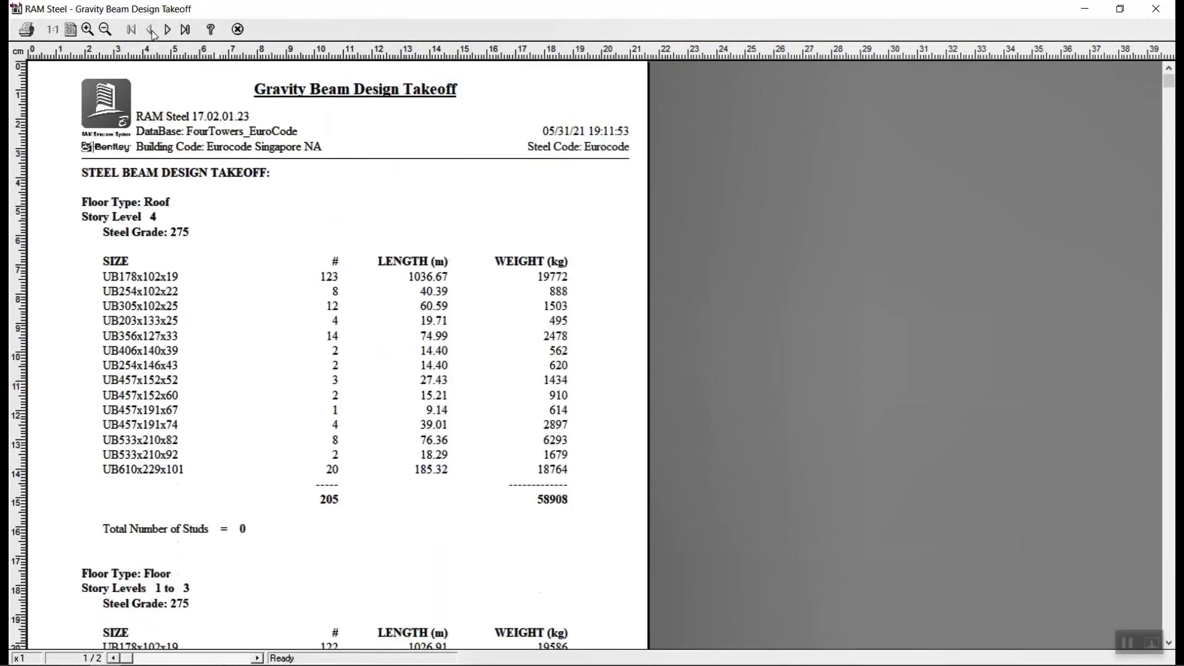
pyautogui.scroll(-9, 337, 392)
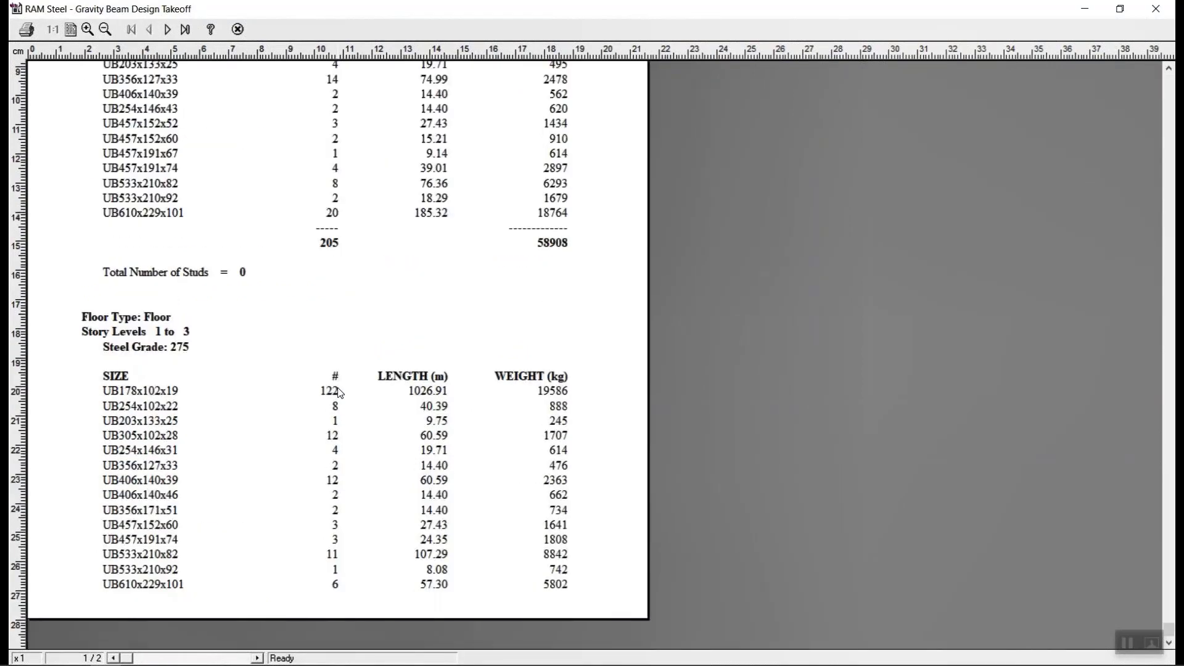
pyautogui.scroll(9, 170, 325)
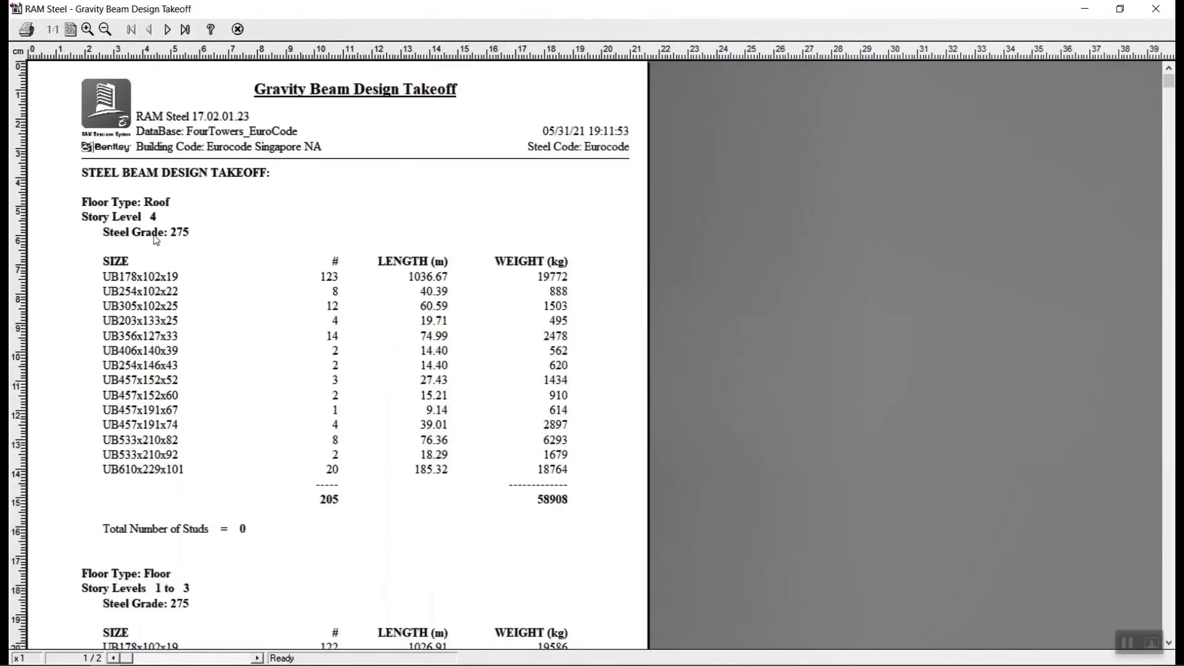
pyautogui.click(235, 29)
# Exit the steel beam module and open the model in RAM Steel Column
pyautogui.click(21, 26)
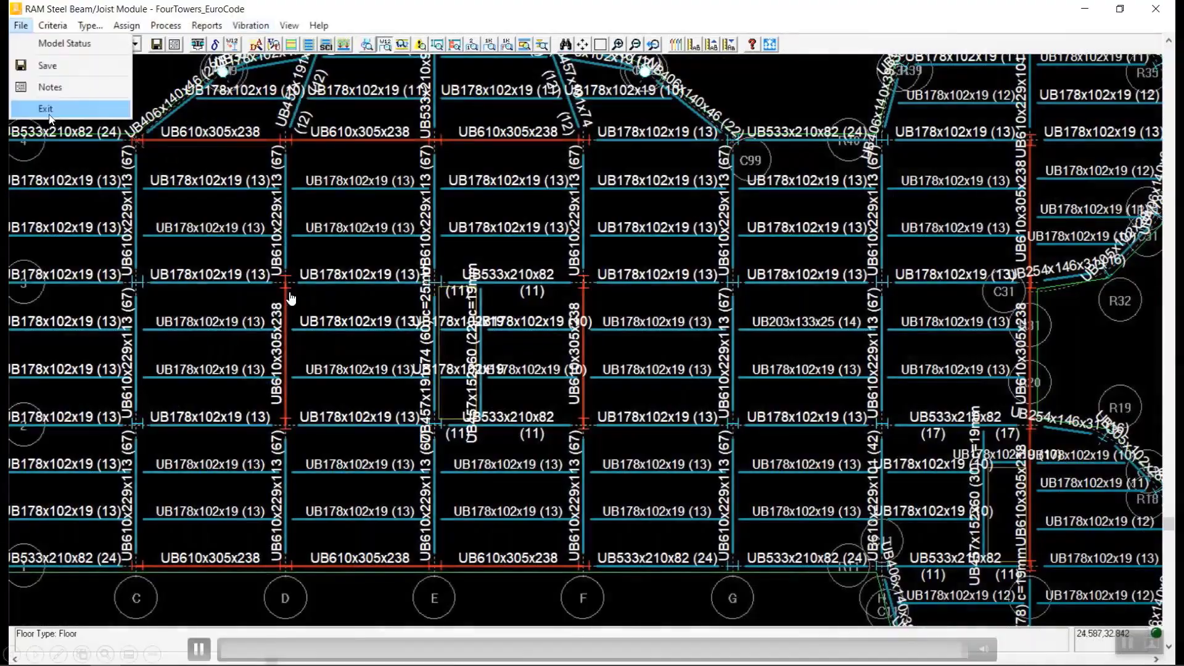
pyautogui.click(51, 111)
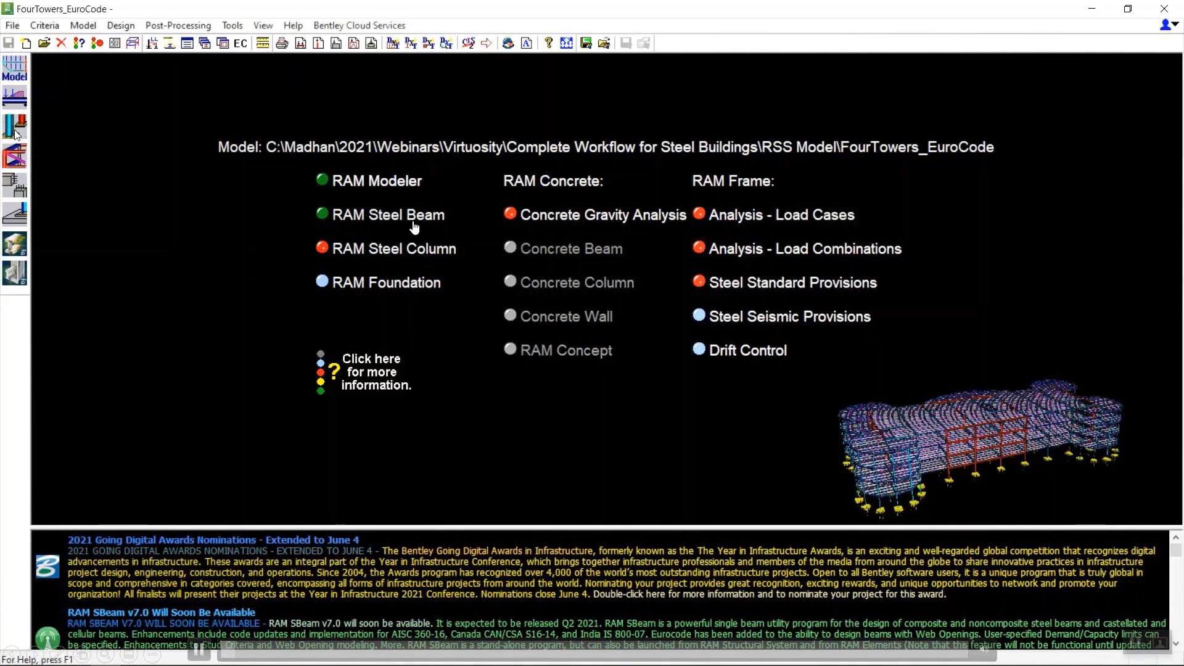
pyautogui.click(401, 250)
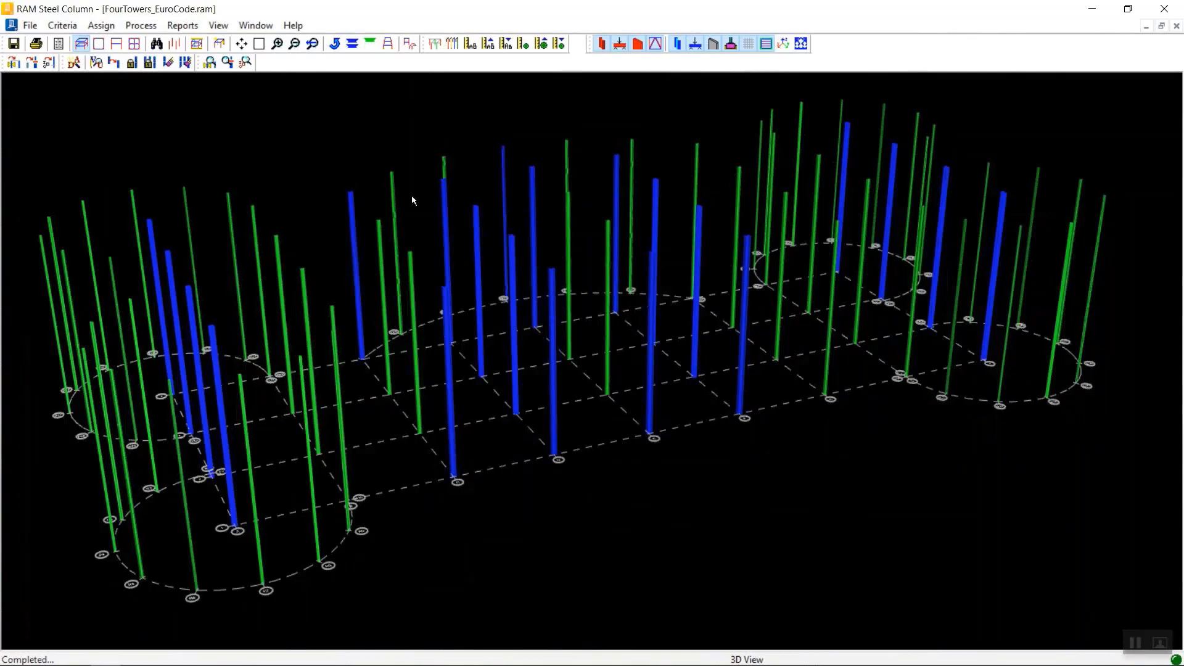
# Review the column and base plate steel design codes and the column bracing criteria, accepting the existing settings in both
pyautogui.click(55, 30)
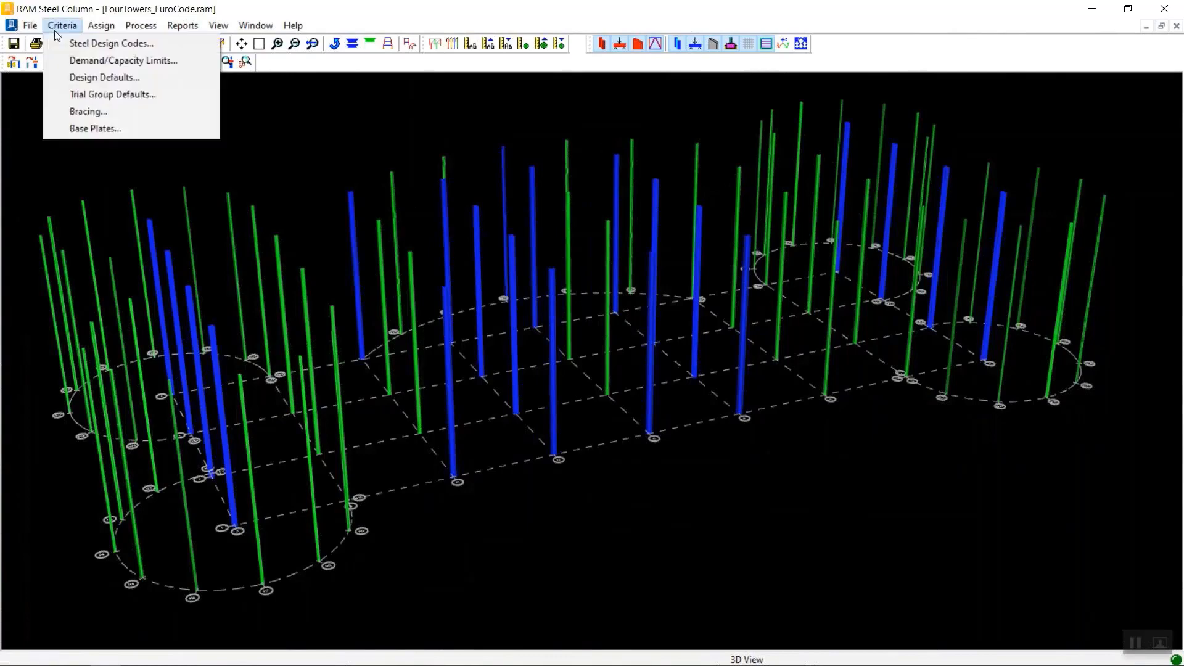
pyautogui.click(86, 43)
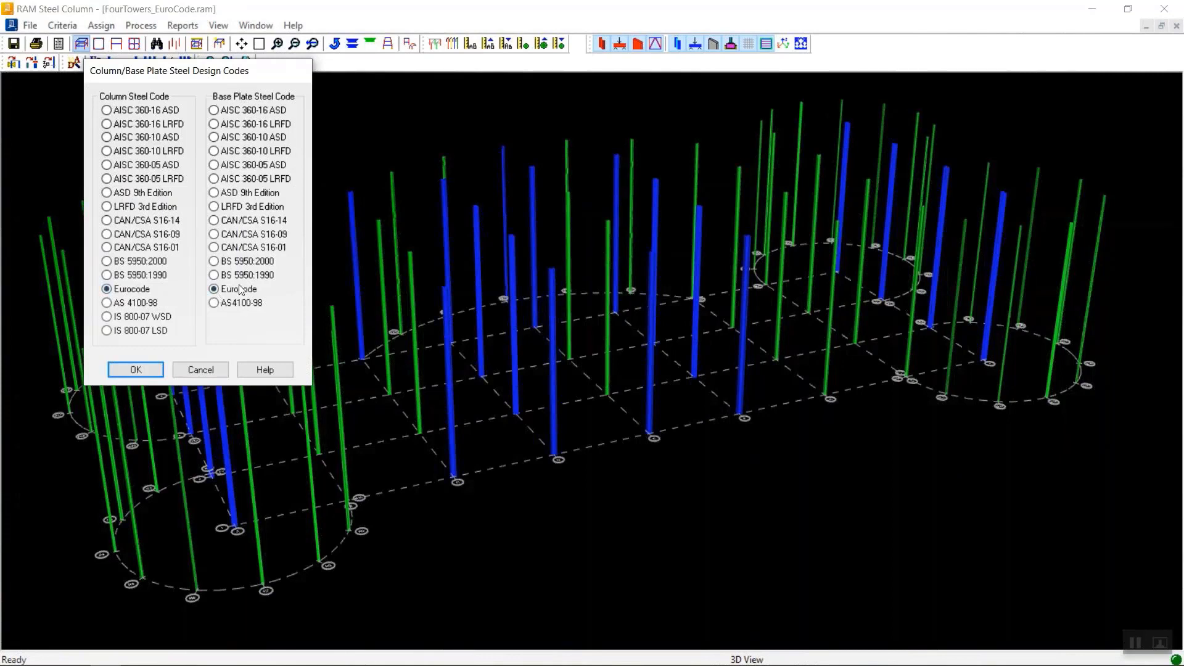
pyautogui.click(143, 365)
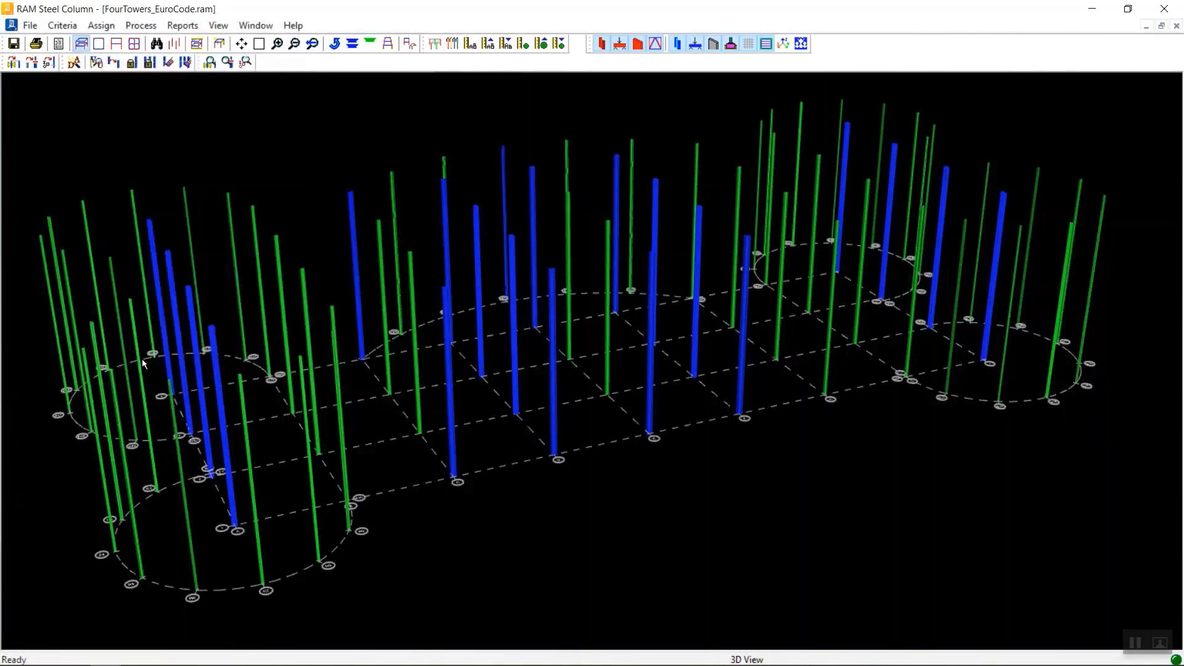
pyautogui.click(103, 26)
pyautogui.moveTo(63, 25)
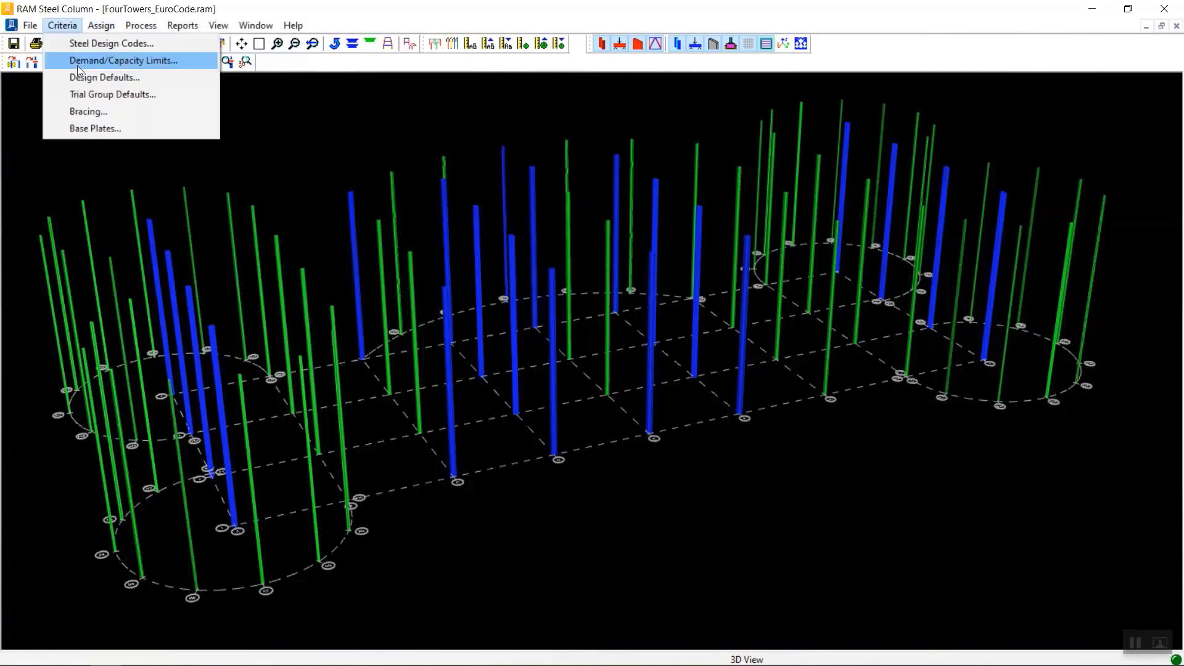
pyautogui.click(87, 110)
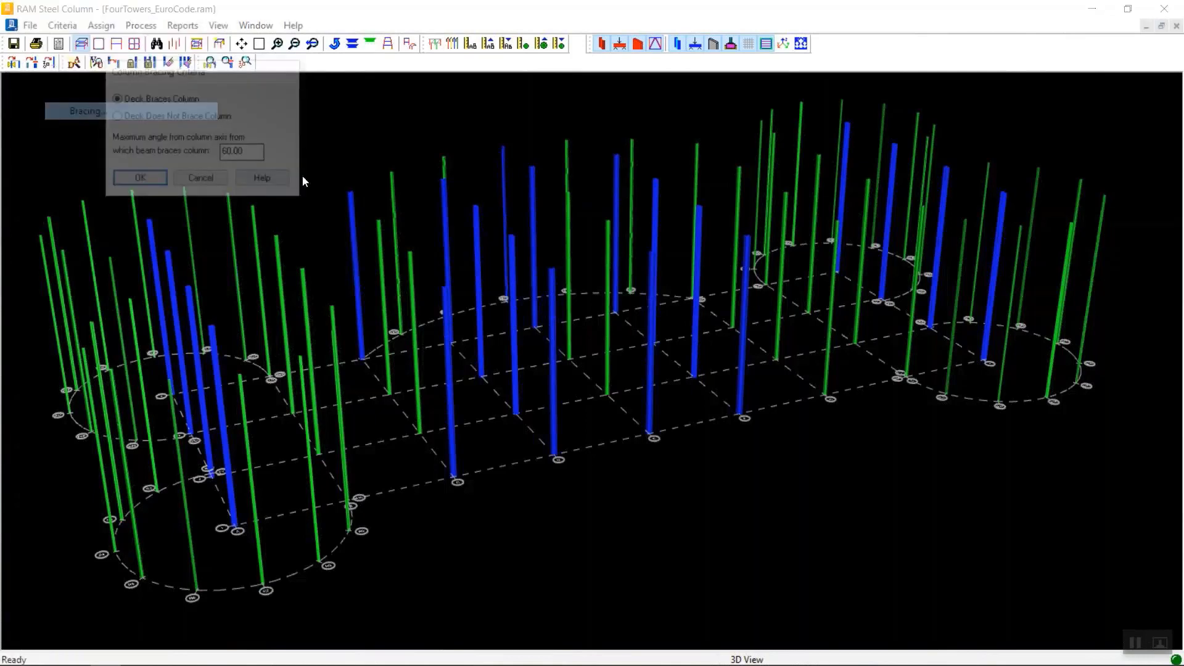
pyautogui.click(145, 180)
# Accept the steel column demand/capacity limit of 0.900 and the existing base plate design defaults
pyautogui.click(60, 28)
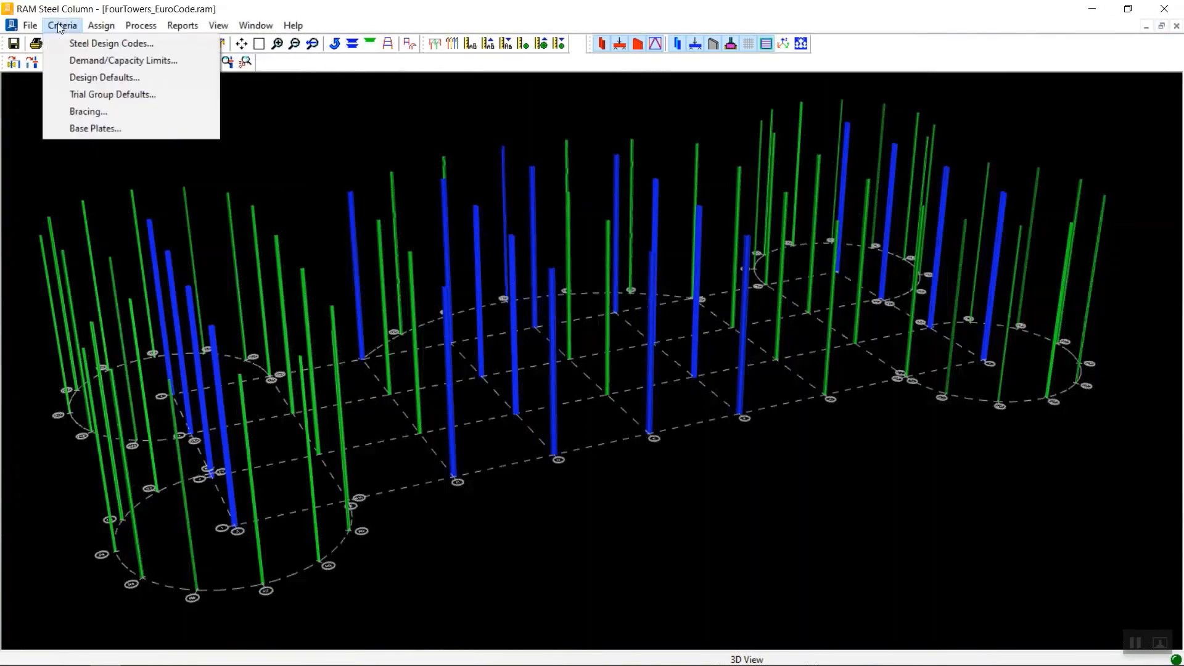
pyautogui.click(87, 59)
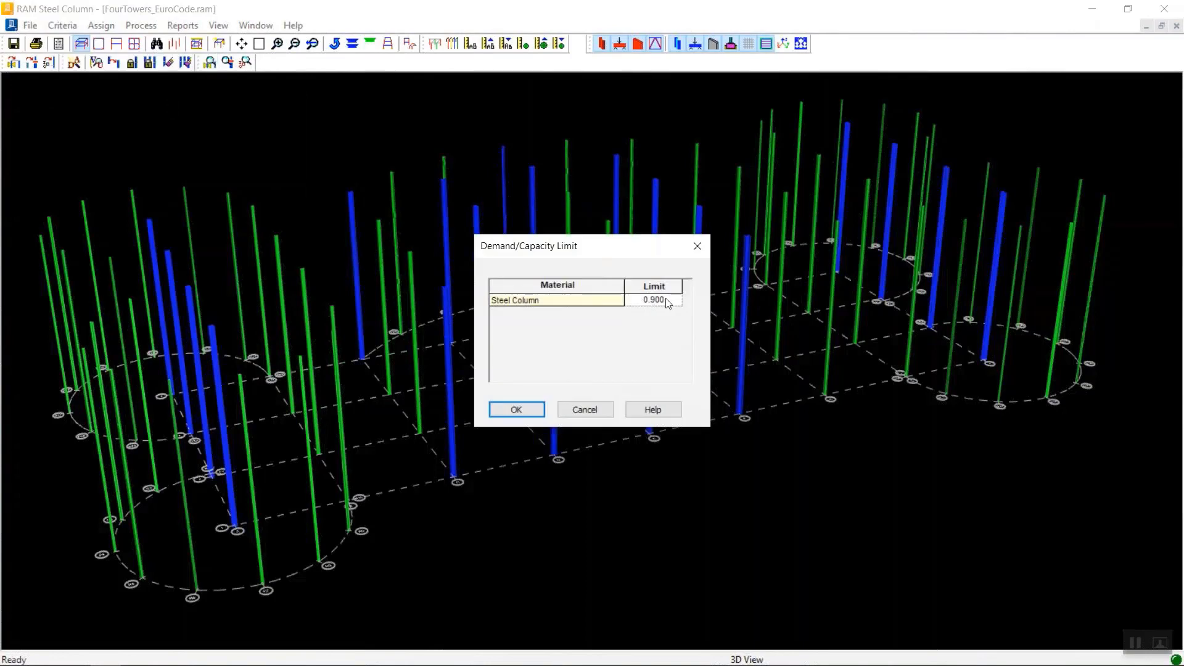
pyautogui.click(517, 410)
pyautogui.click(63, 25)
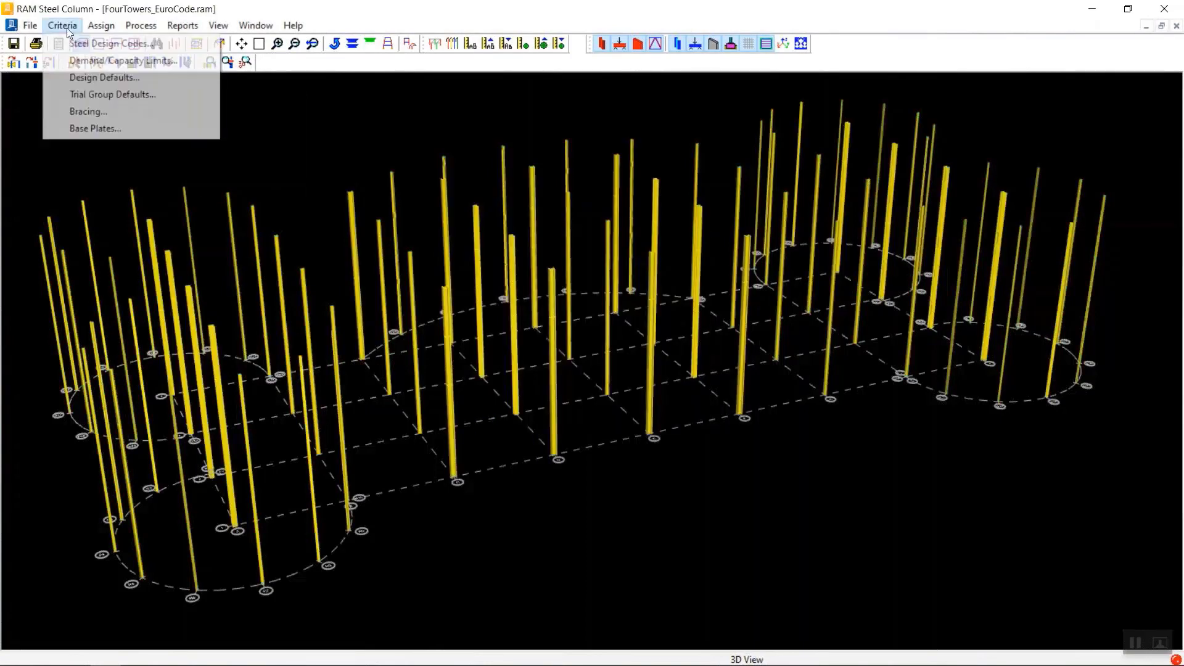
pyautogui.click(87, 128)
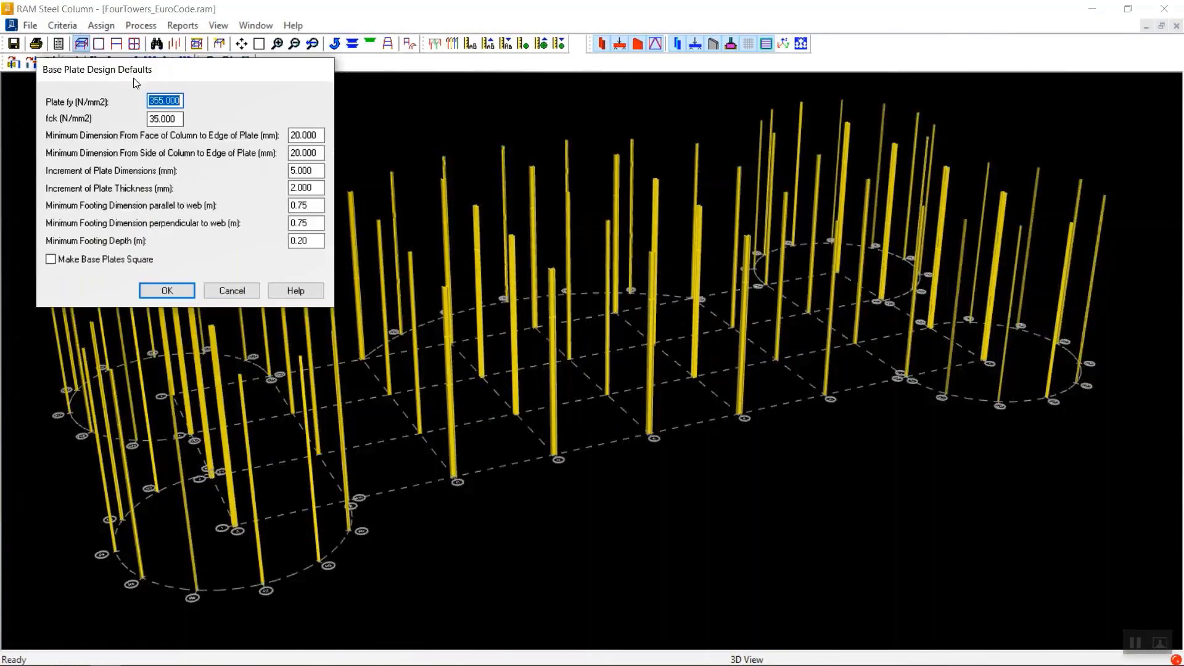
pyautogui.click(314, 188)
pyautogui.click(177, 290)
# Design all columns and display the interaction values on them in the 3D view
pyautogui.click(145, 25)
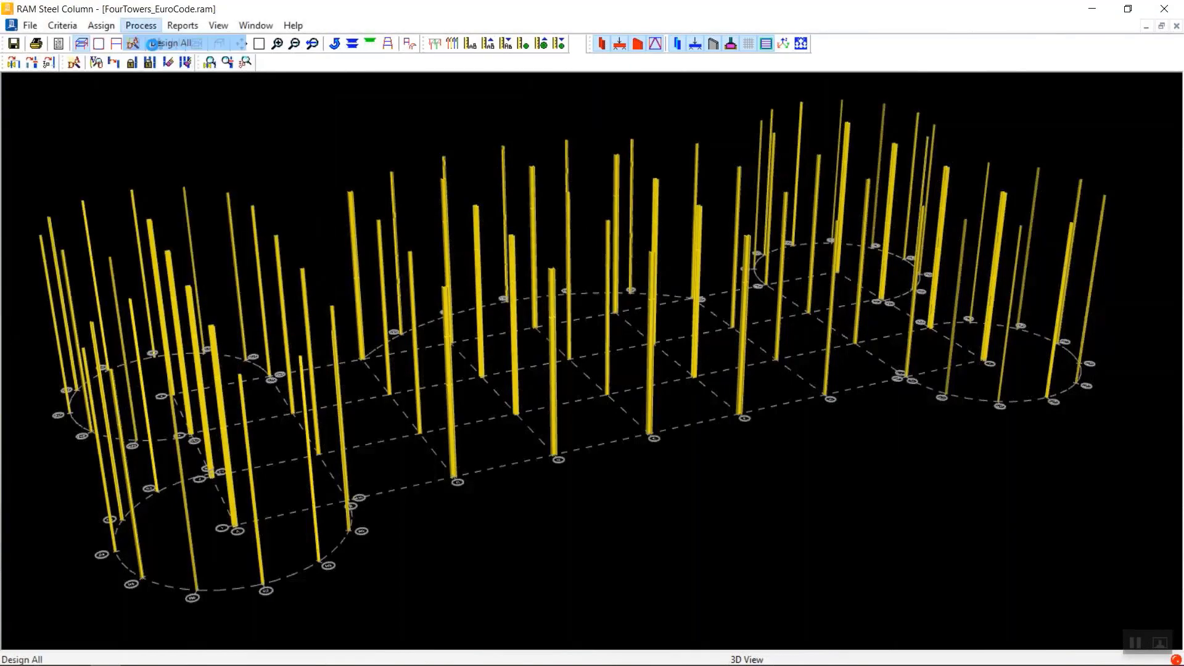
pyautogui.click(204, 43)
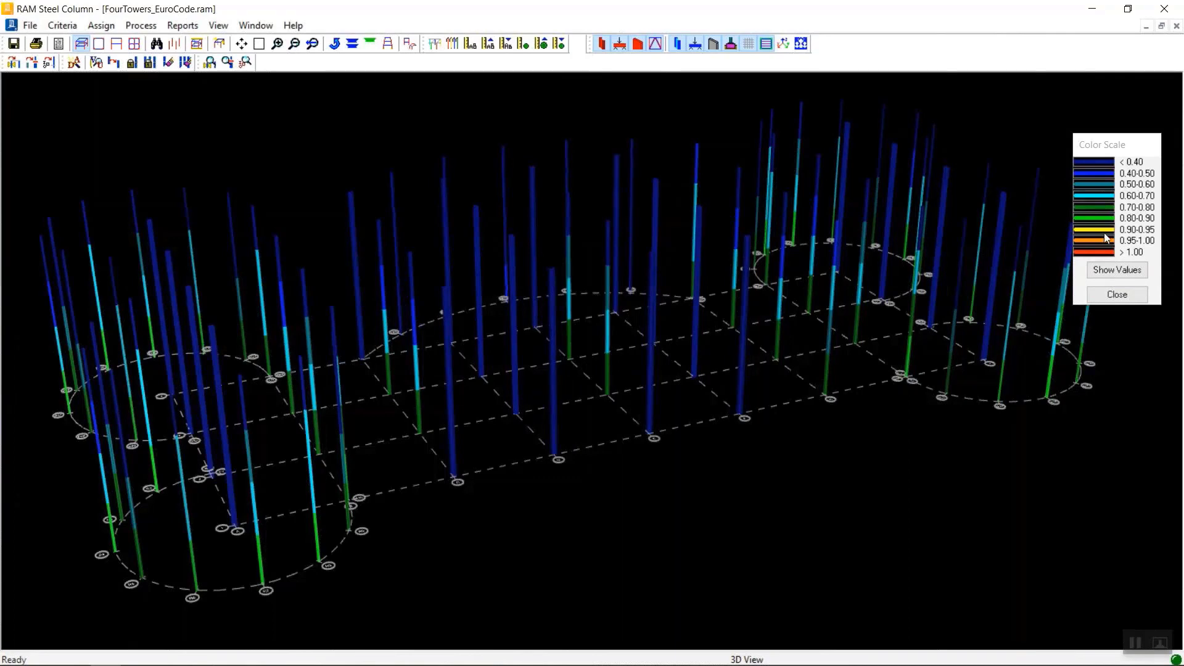
pyautogui.click(1117, 272)
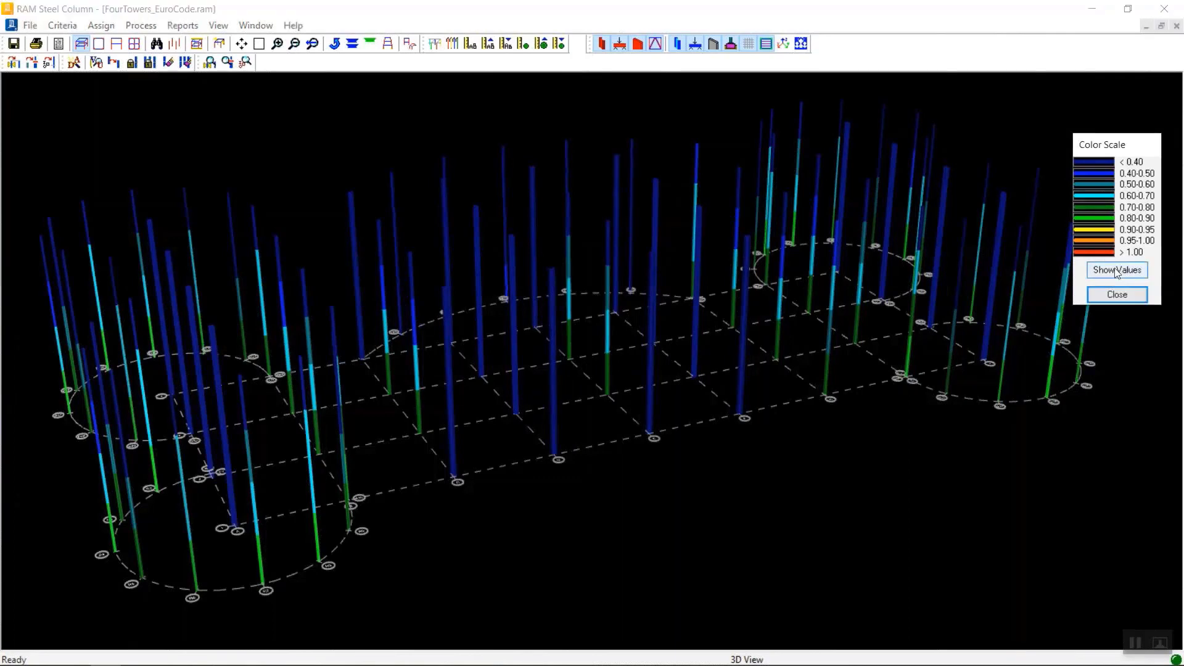
pyautogui.click(1117, 271)
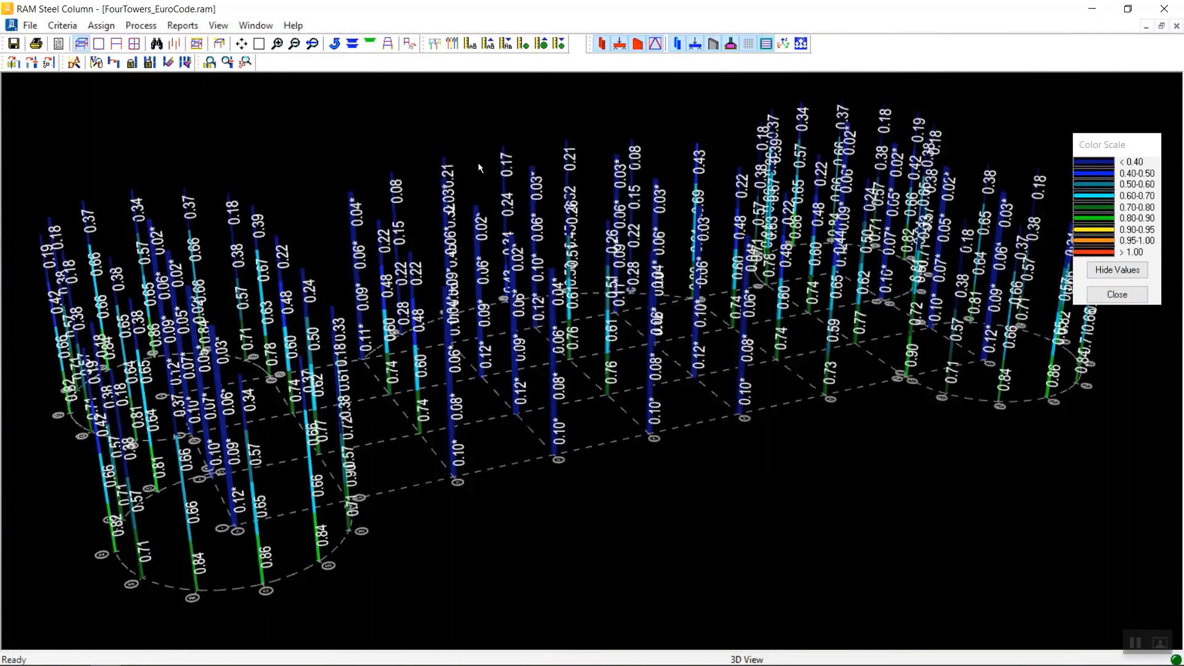
# View the results with gravity columns hidden and with nonpertinent members drawn in high and low resolution, and restore the all-columns view
pyautogui.click(677, 44)
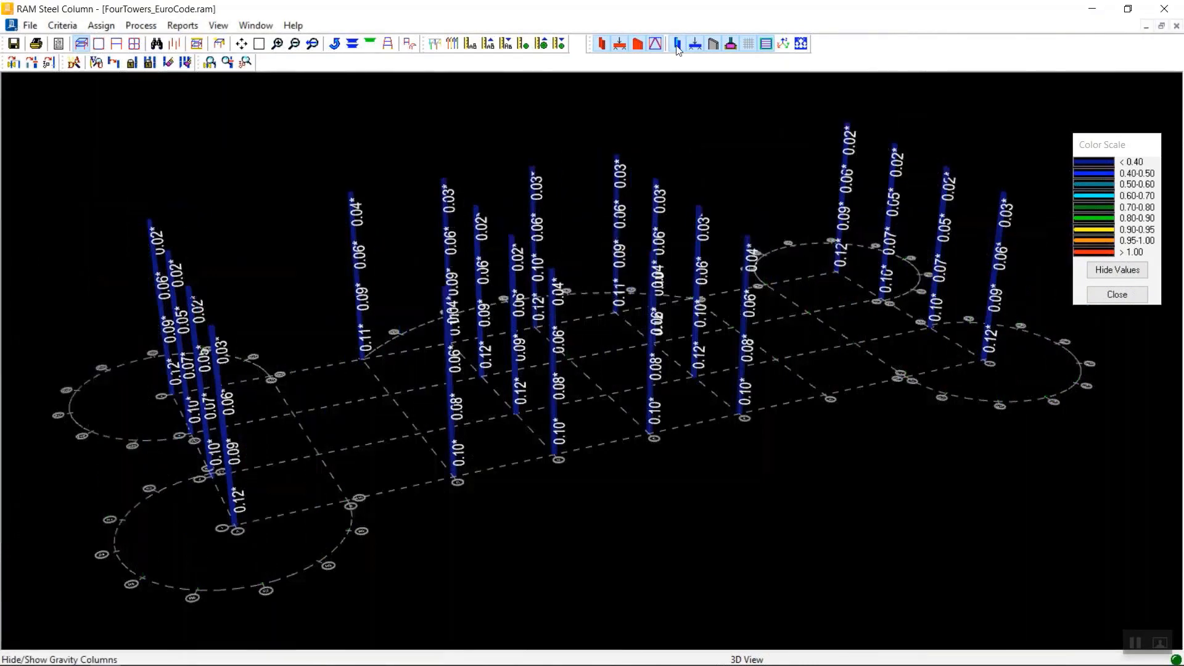
pyautogui.click(678, 45)
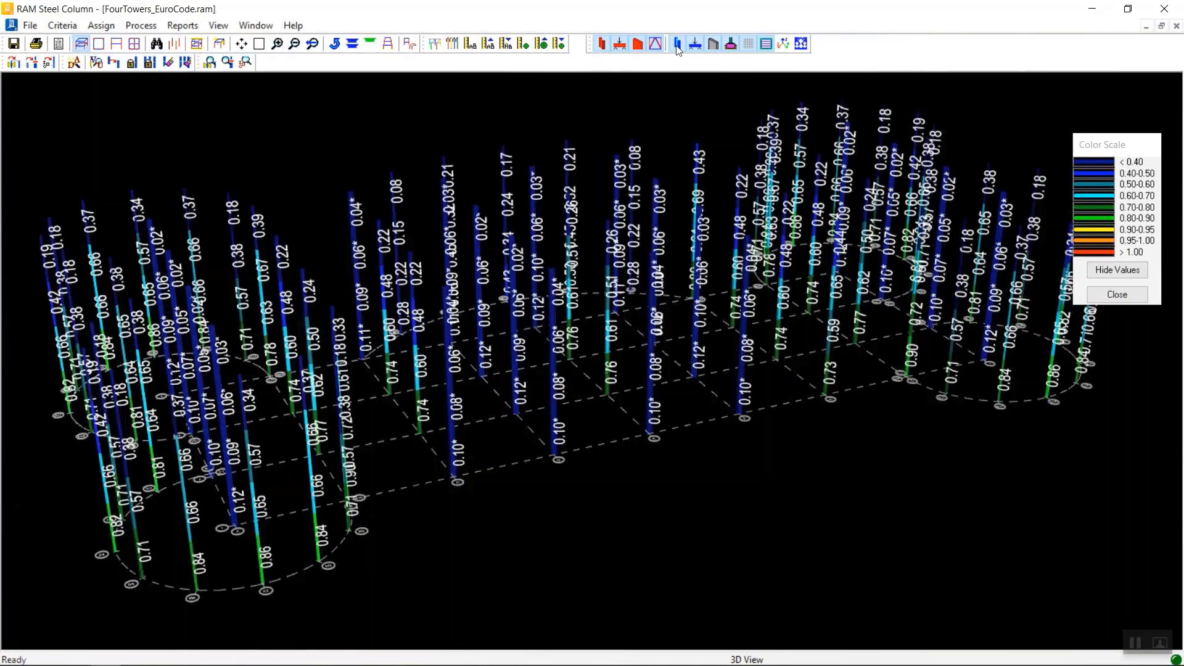
pyautogui.click(372, 46)
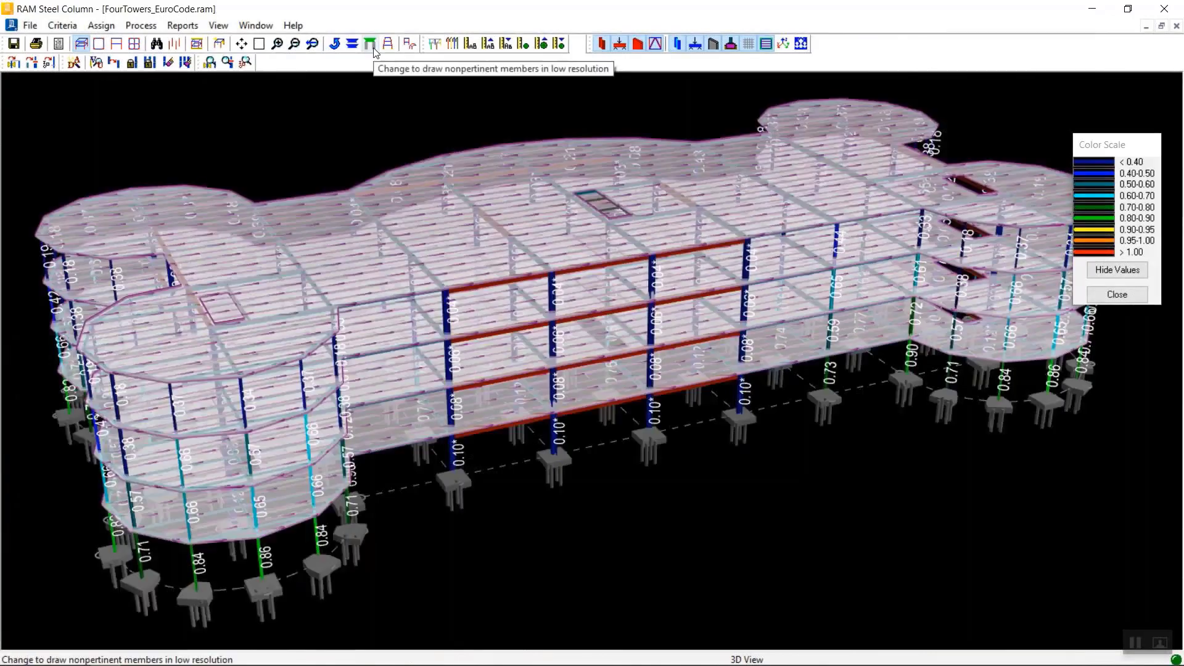
pyautogui.click(373, 48)
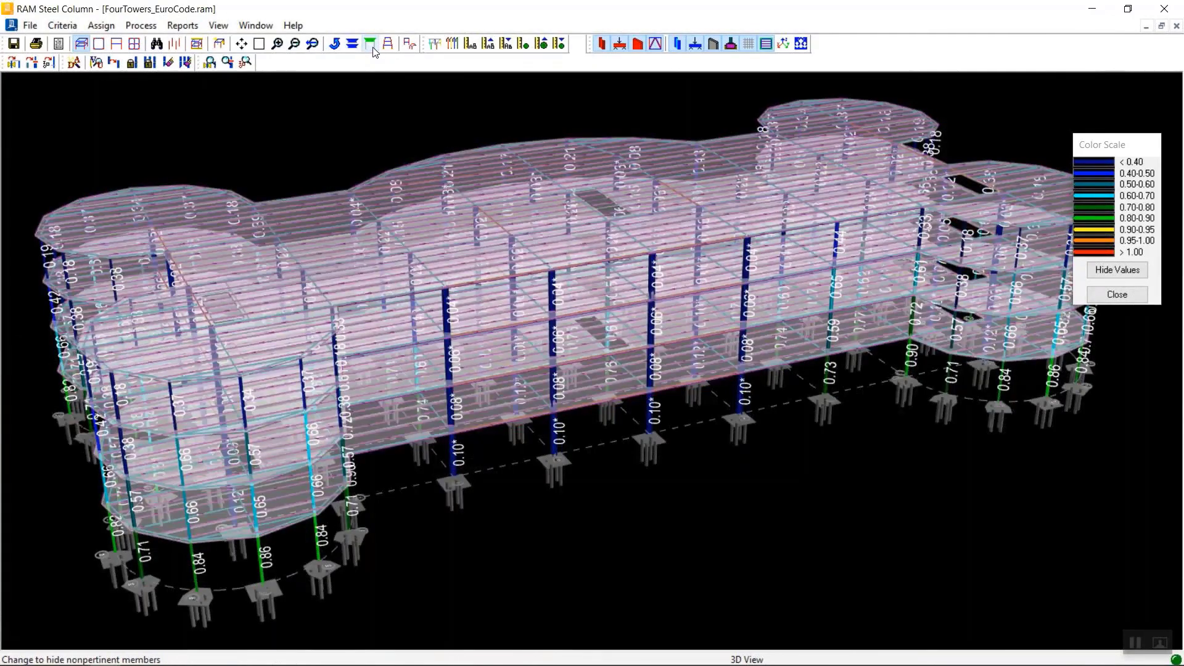
pyautogui.click(373, 48)
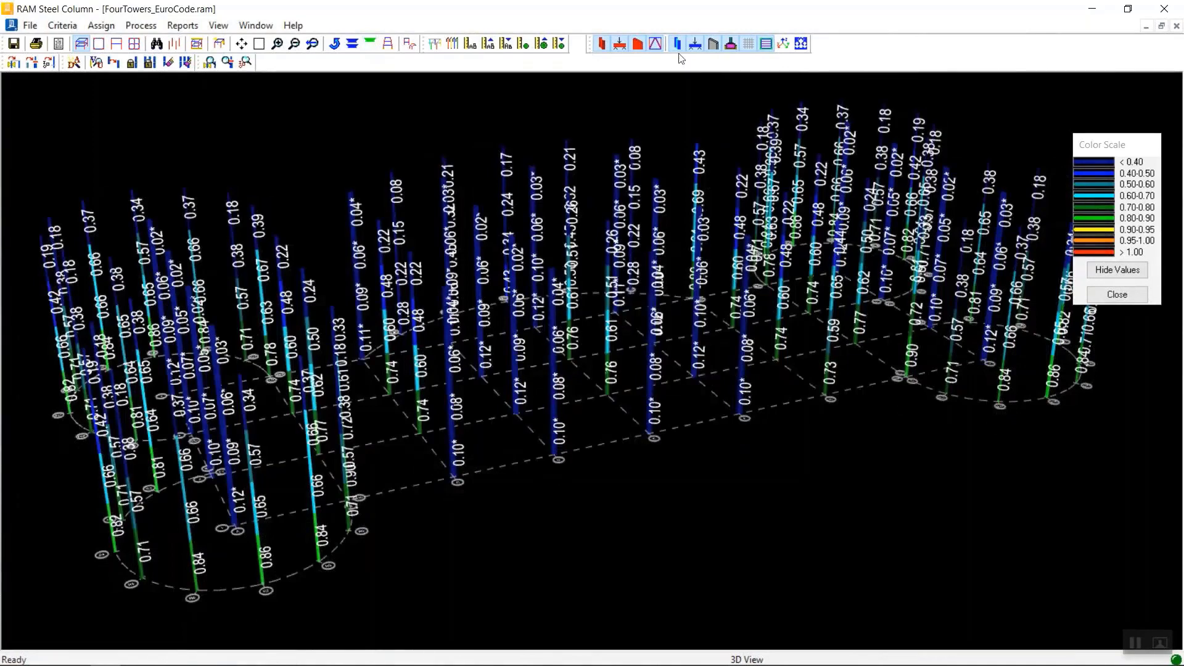
# Hide the lateral and gravity columns in the 3D interaction view, and restore the display of both
pyautogui.click(604, 49)
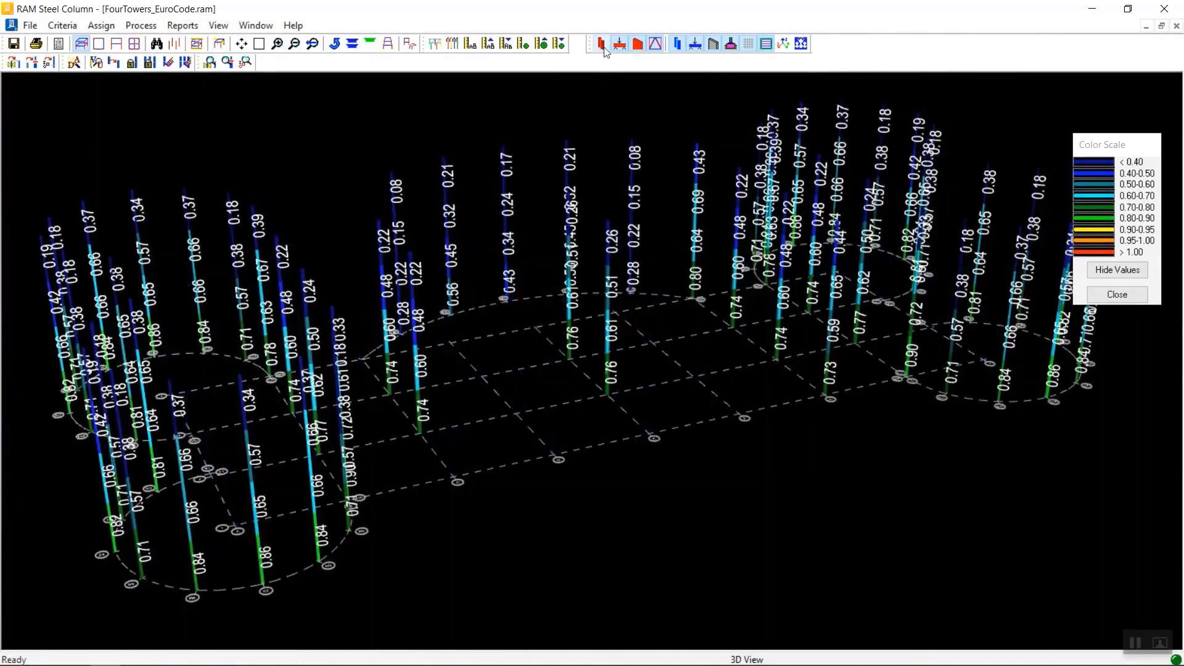
pyautogui.click(676, 45)
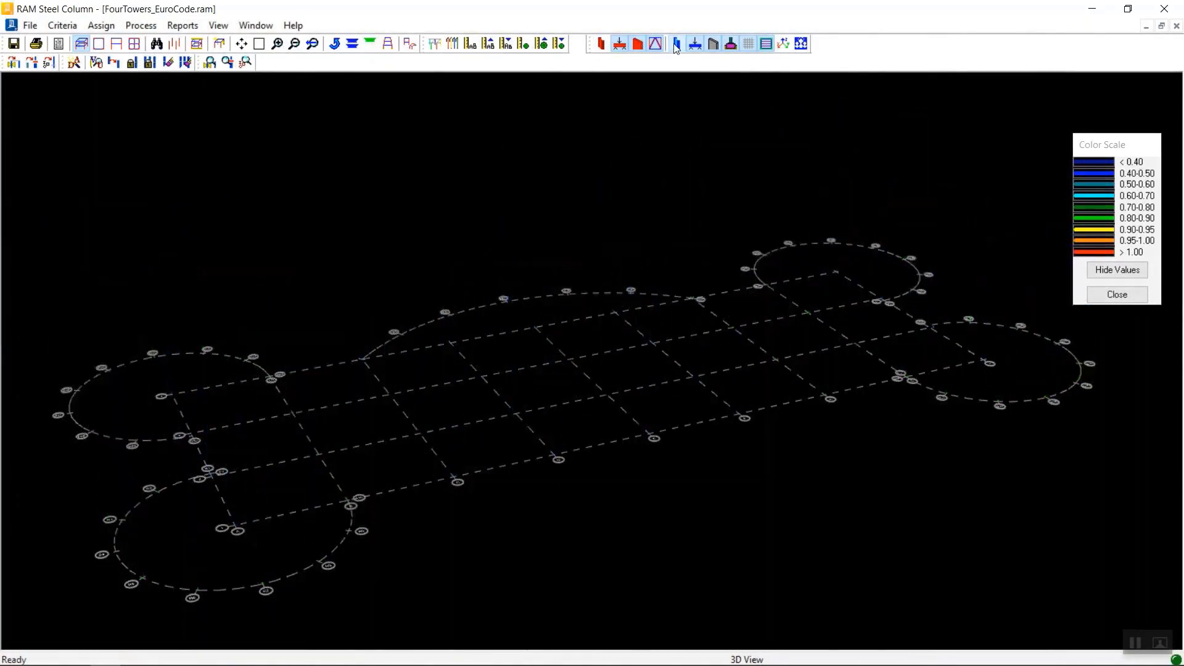
pyautogui.click(603, 47)
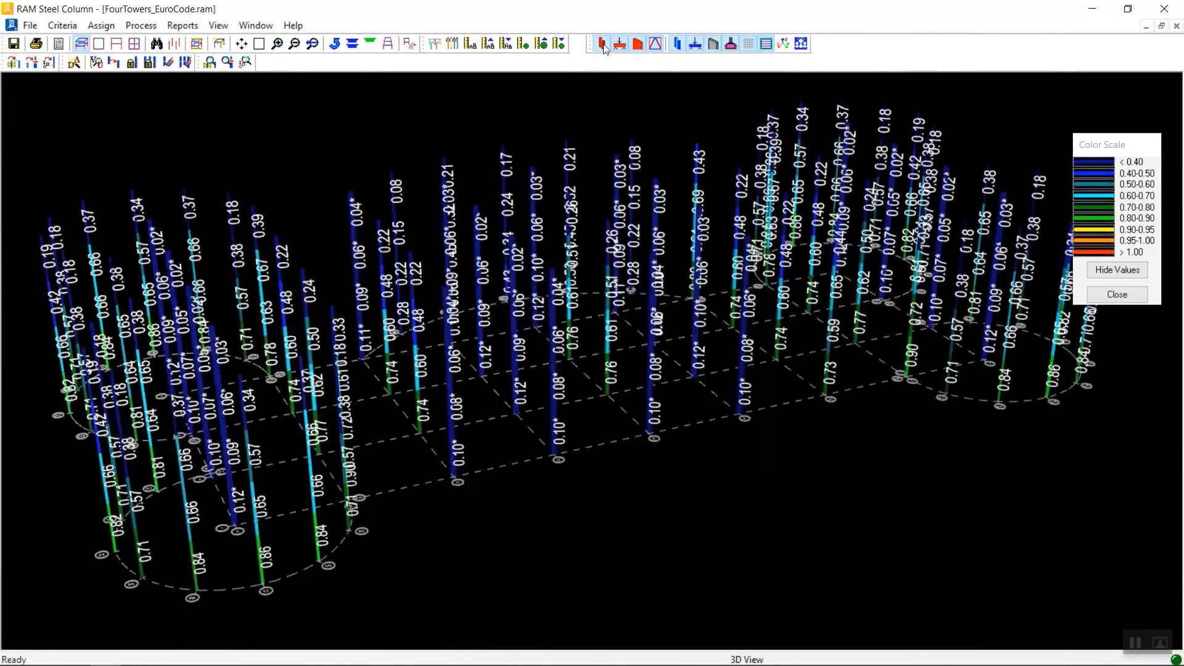
# View the design of column line C-2 and analyze its second-floor column with the UC305x305x118 size
pyautogui.click(182, 26)
pyautogui.moveTo(140, 25)
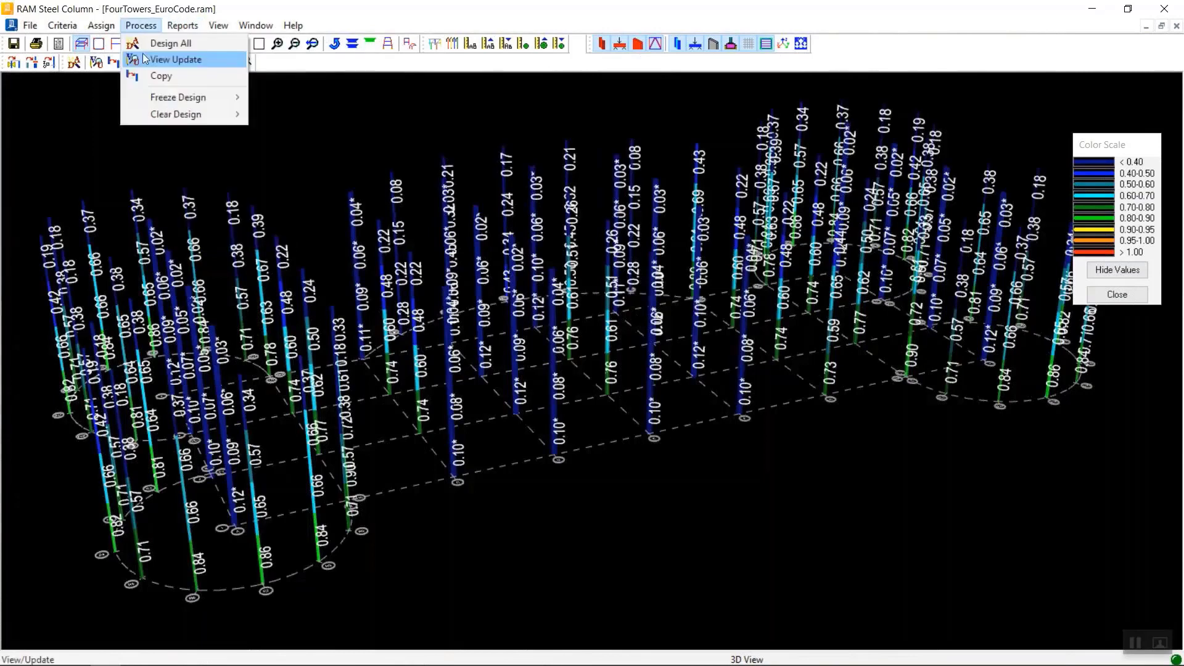
pyautogui.click(166, 59)
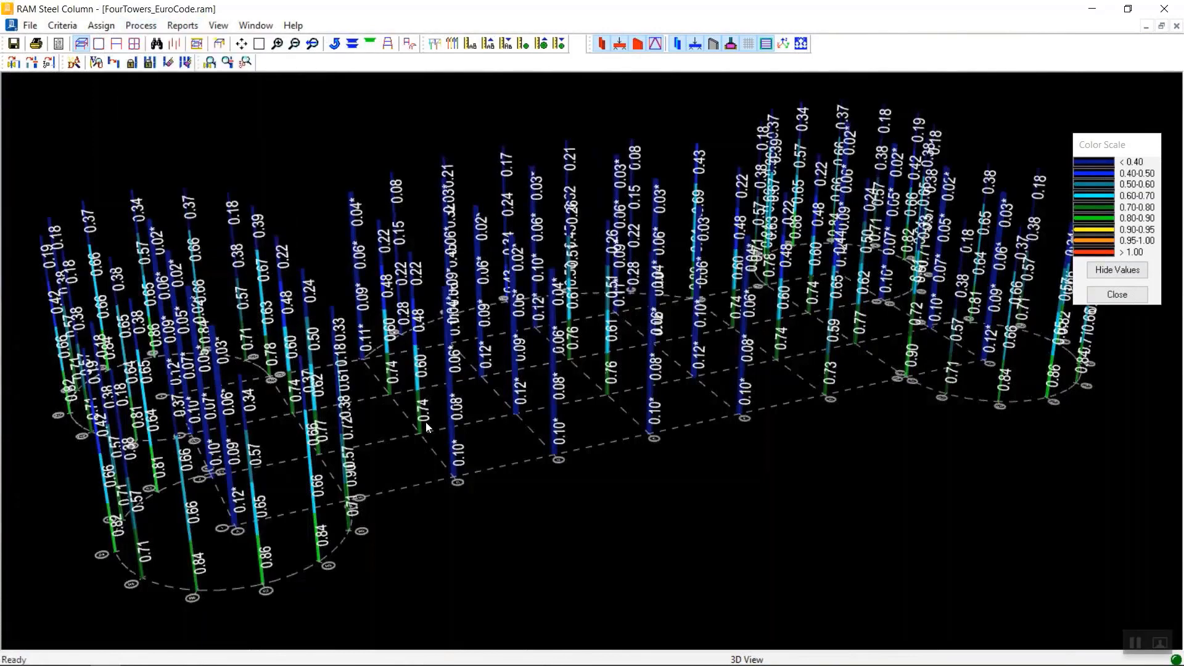
pyautogui.click(418, 380)
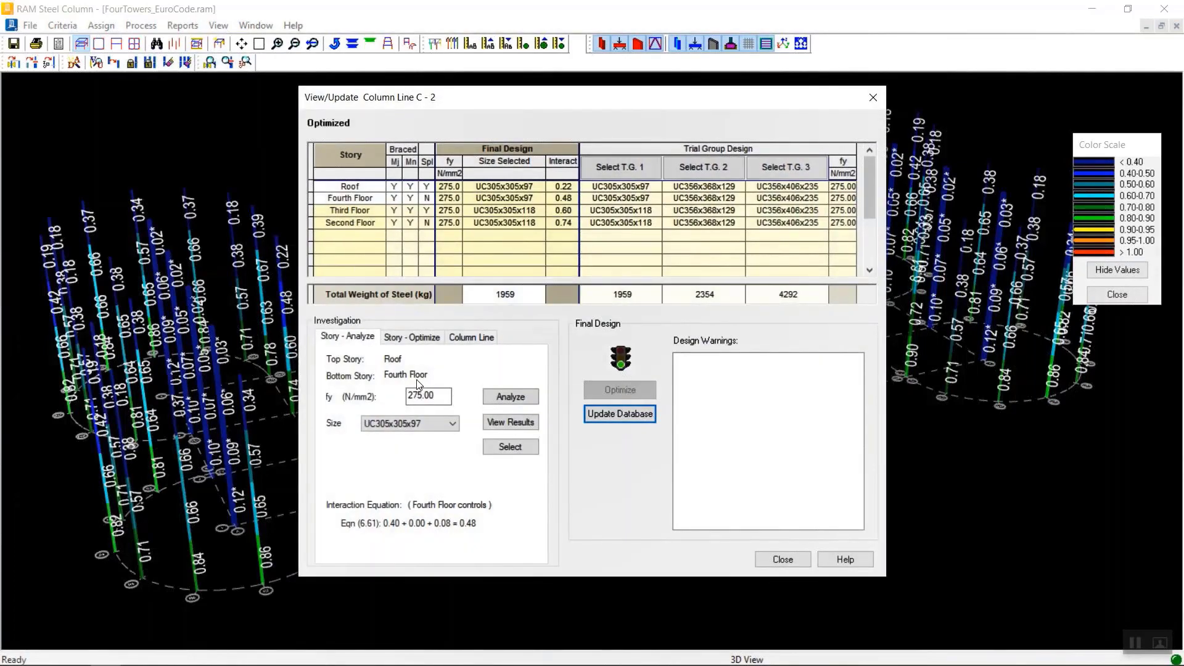
pyautogui.click(315, 223)
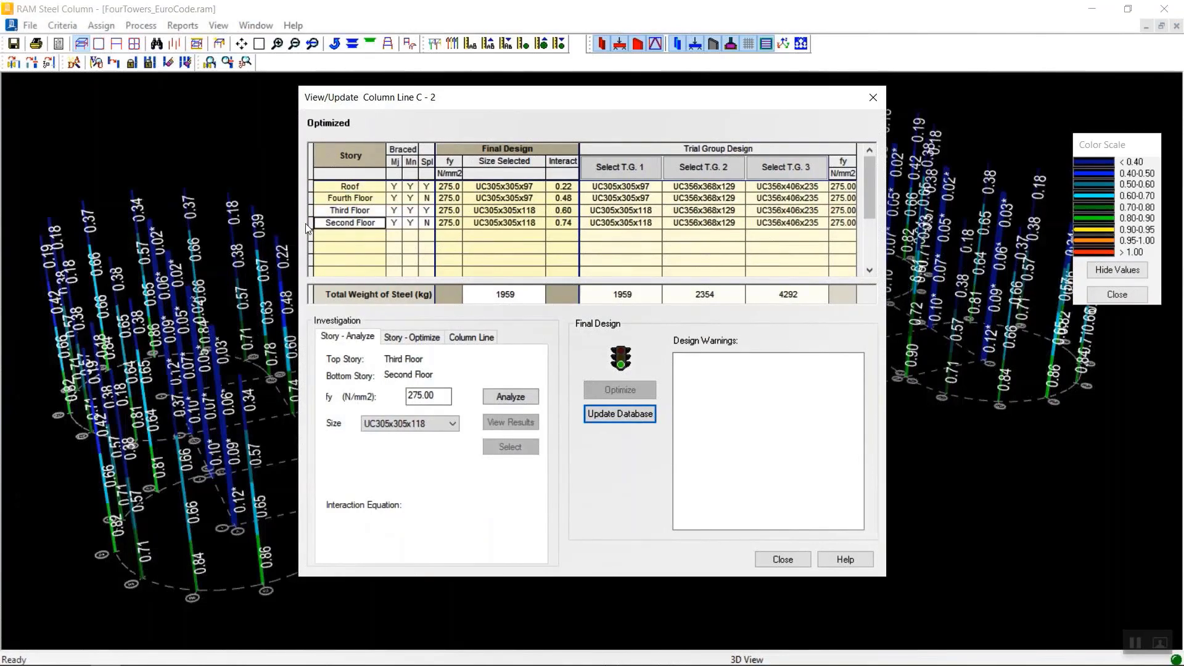
pyautogui.click(311, 223)
pyautogui.click(511, 397)
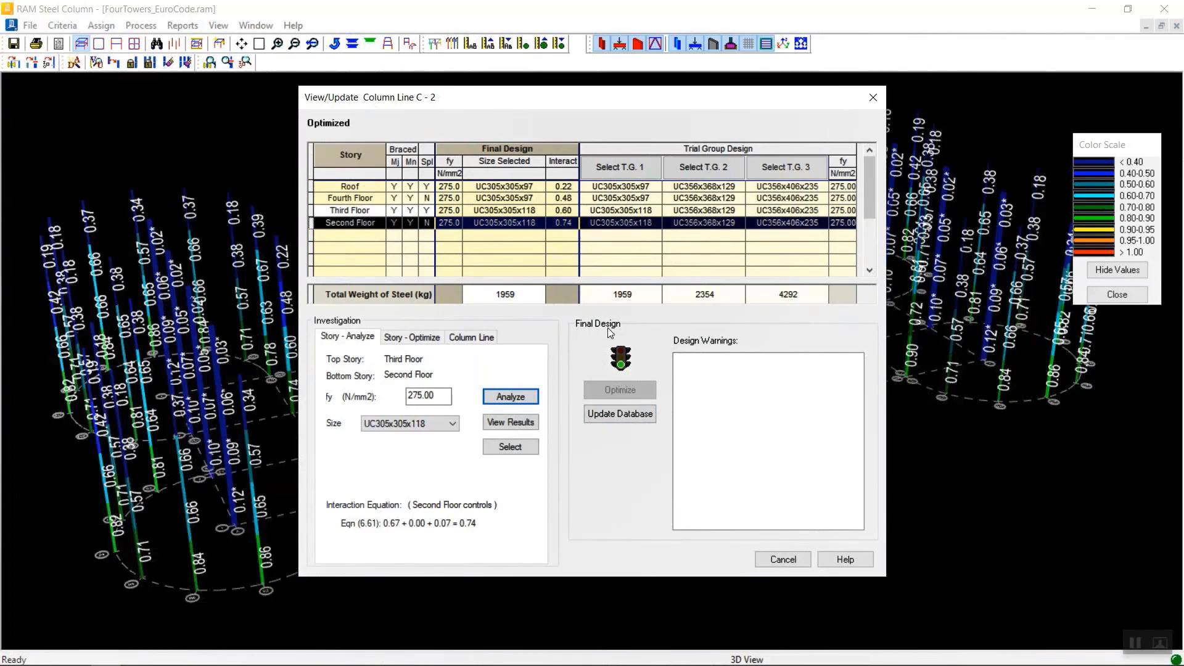
# Examine the first two pages of the Gravity Column Design report for column line C-2 and close it
pyautogui.click(514, 424)
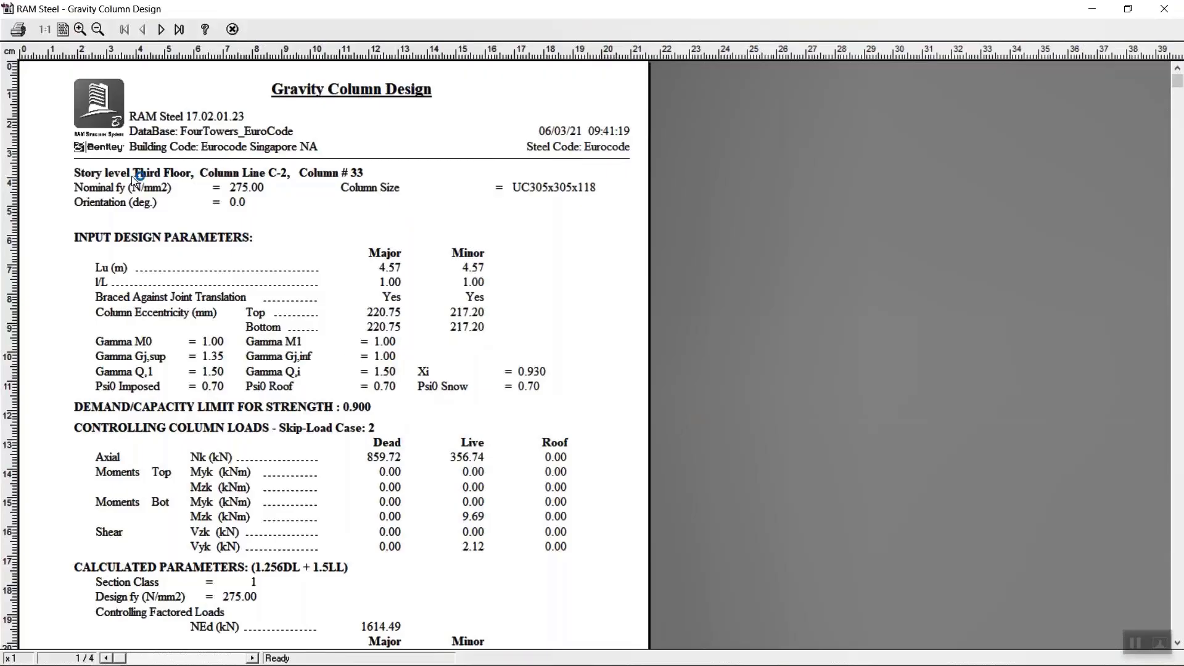
pyautogui.scroll(-2, 287, 288)
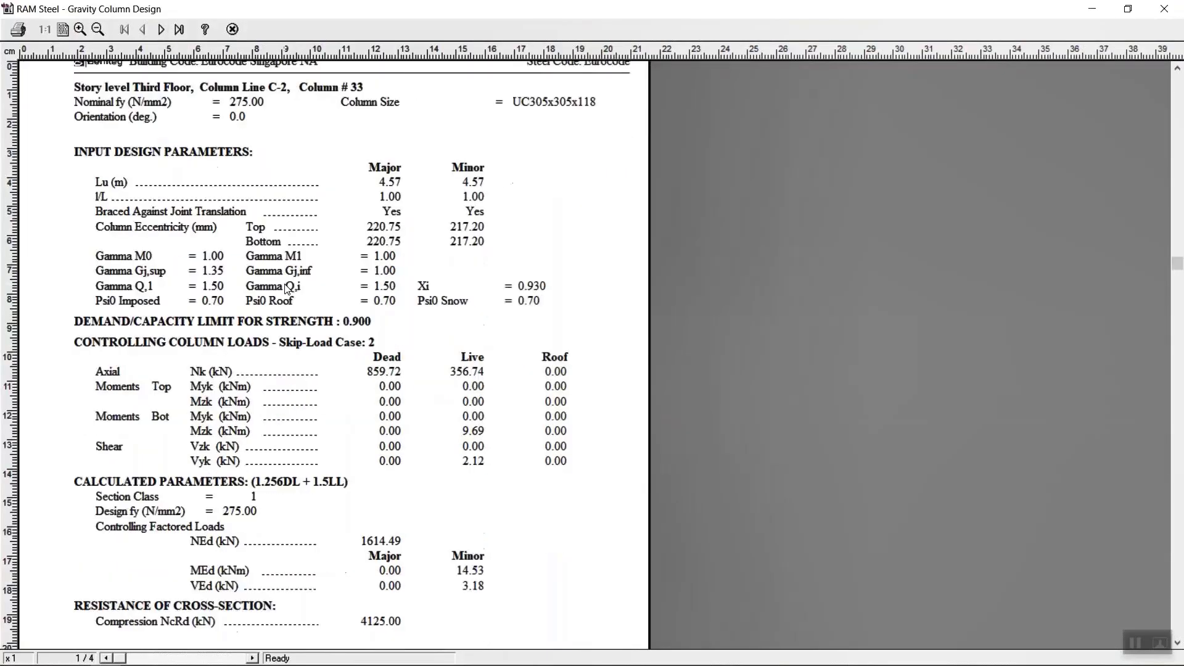
pyautogui.scroll(-4, 288, 288)
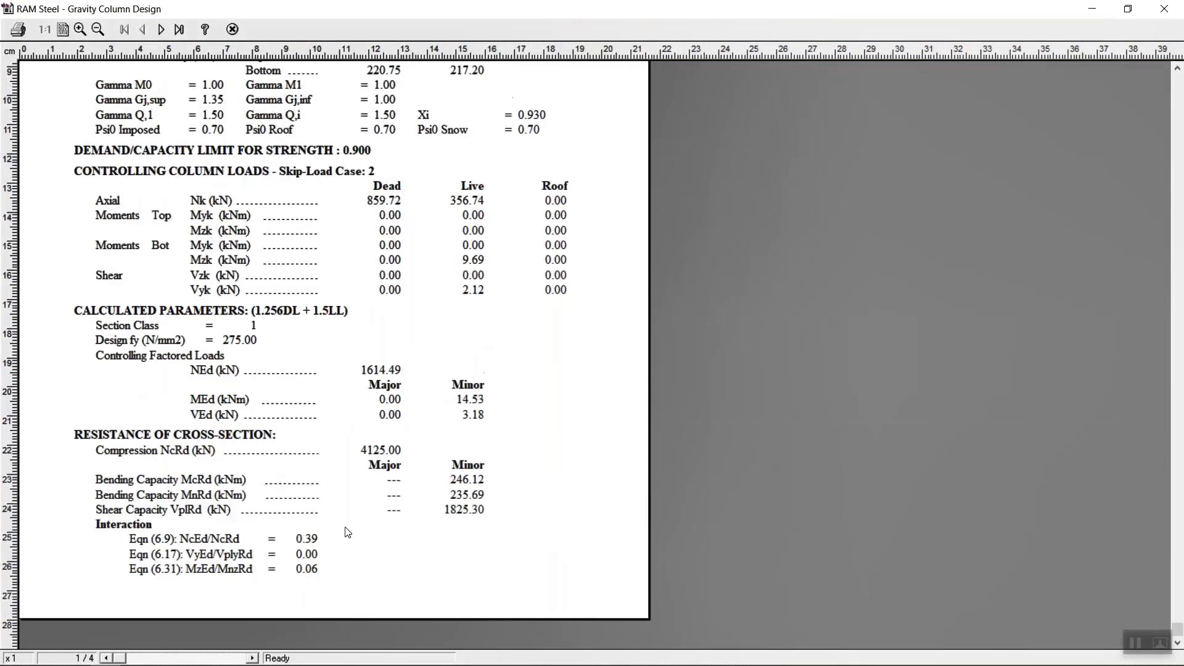
pyautogui.click(162, 29)
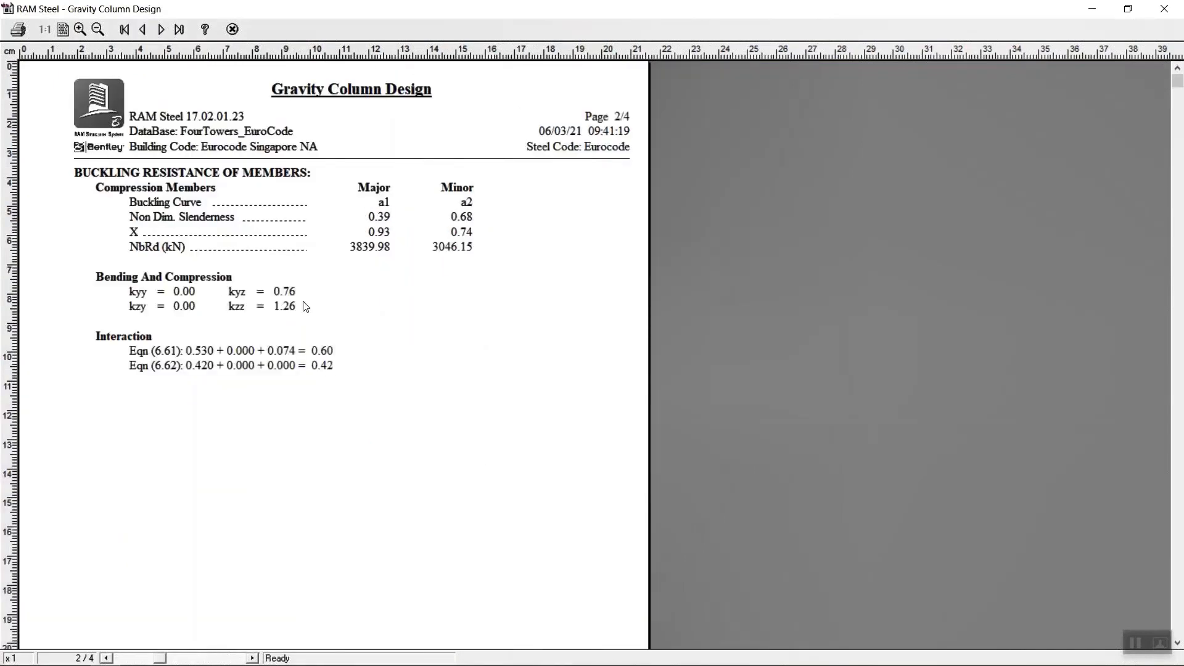
pyautogui.click(233, 31)
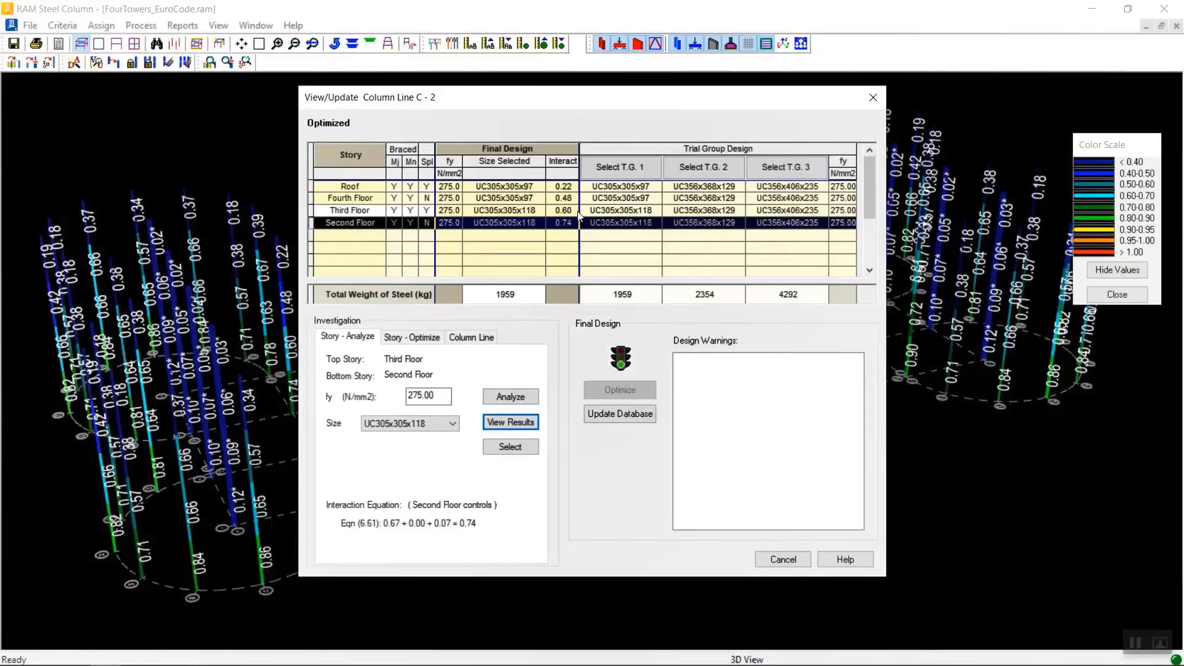
# Look through the alternative sizes for the second-floor column of line C-2, and leave the column update dialog without changing the size
pyautogui.click(454, 422)
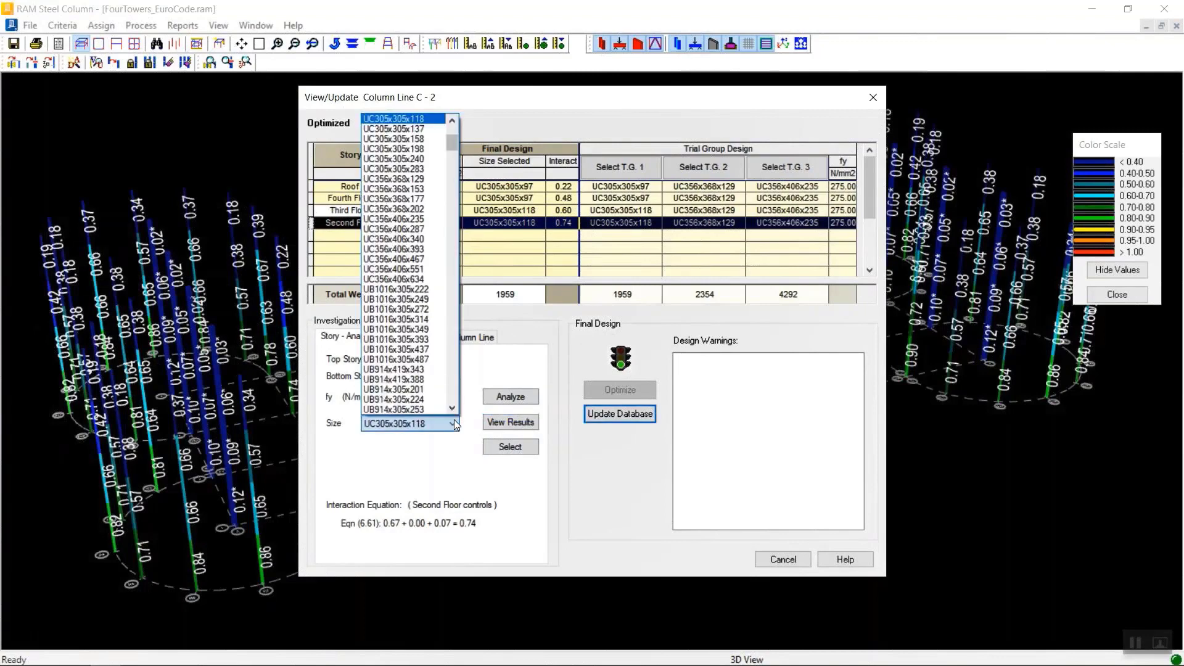
pyautogui.click(454, 422)
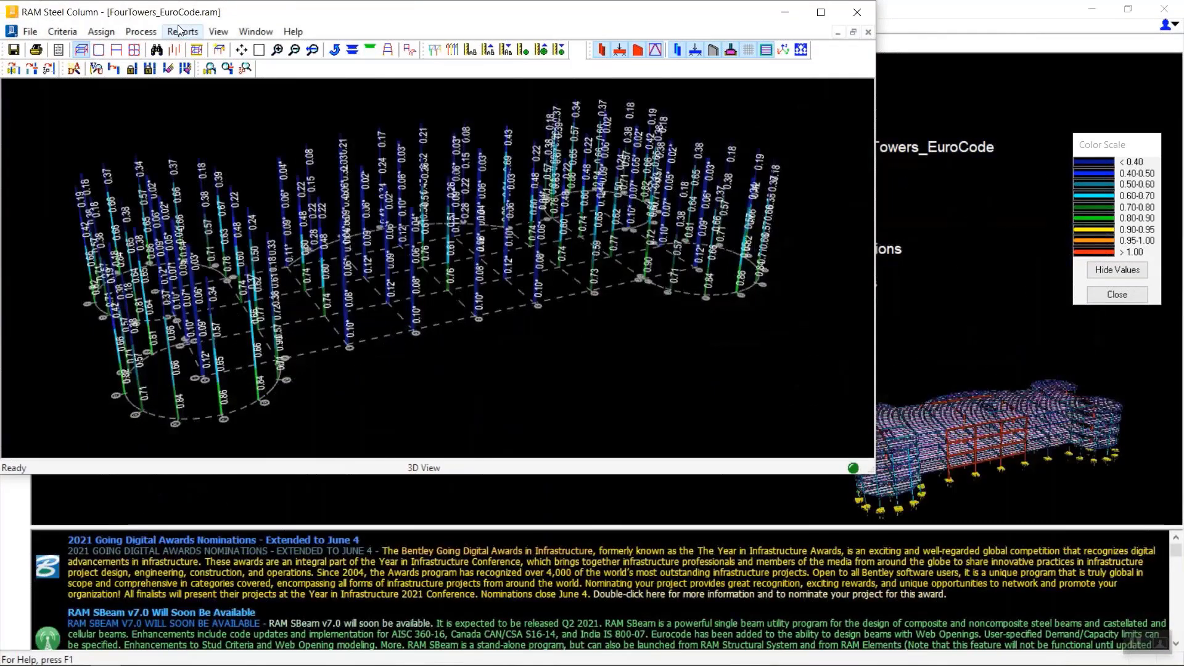
pyautogui.click(218, 31)
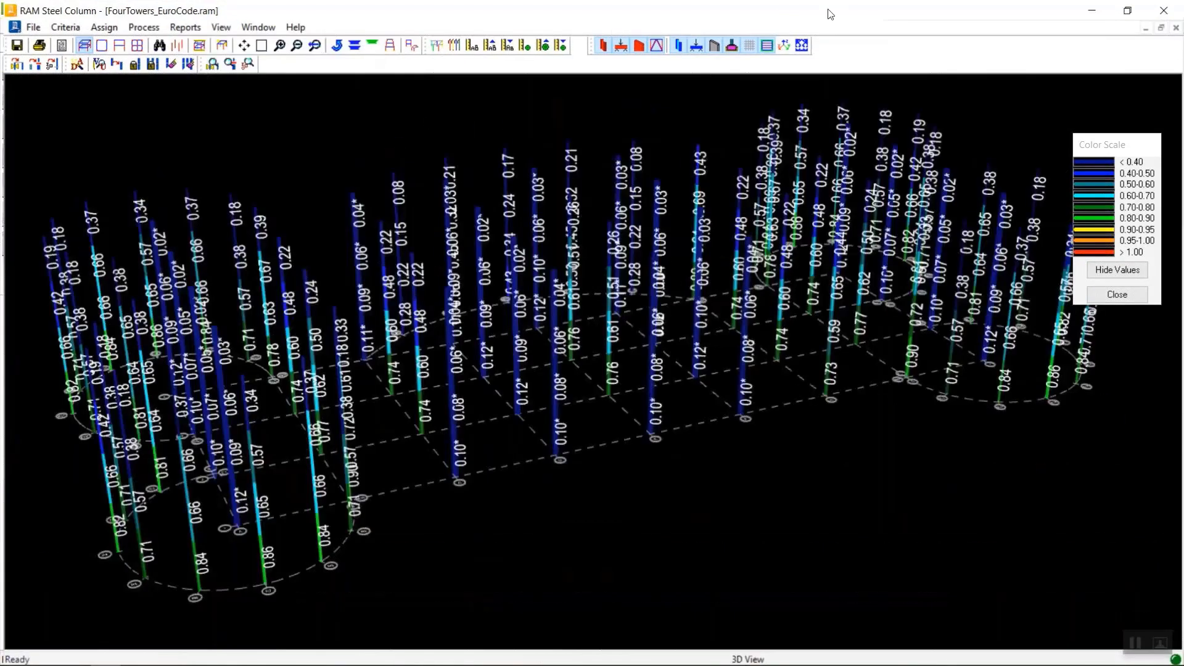
# Display the Gravity Column Design Summary on screen, enlarge it, and examine the interaction results and sizes on its first three pages
pyautogui.click(185, 27)
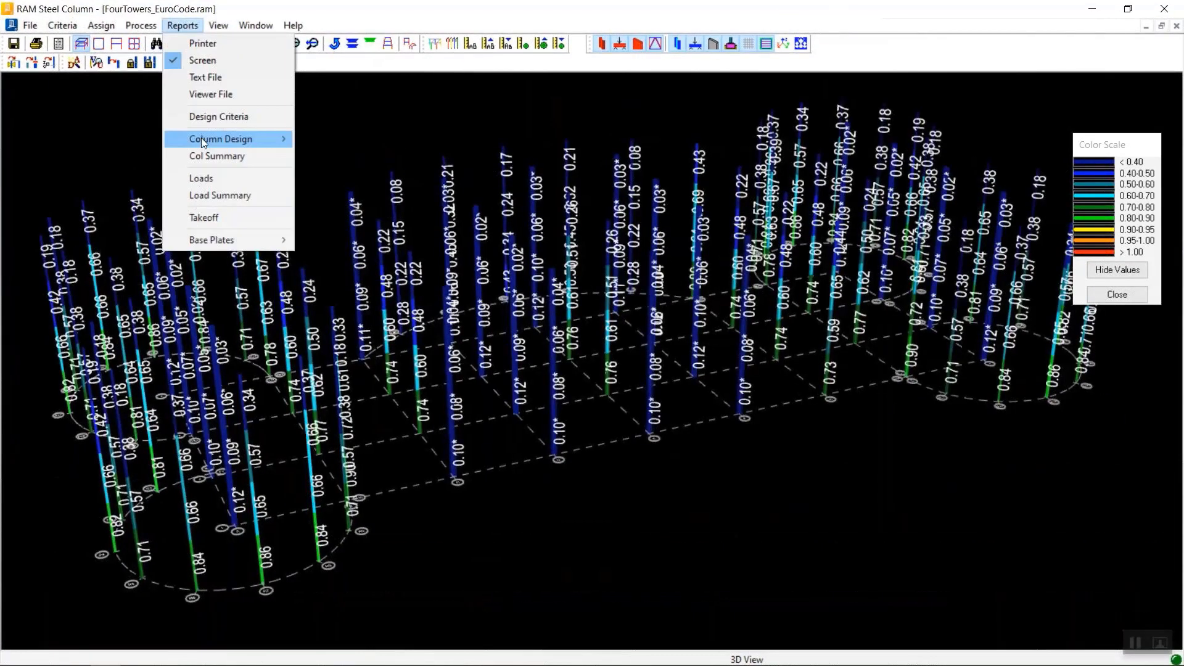
pyautogui.moveTo(203, 141)
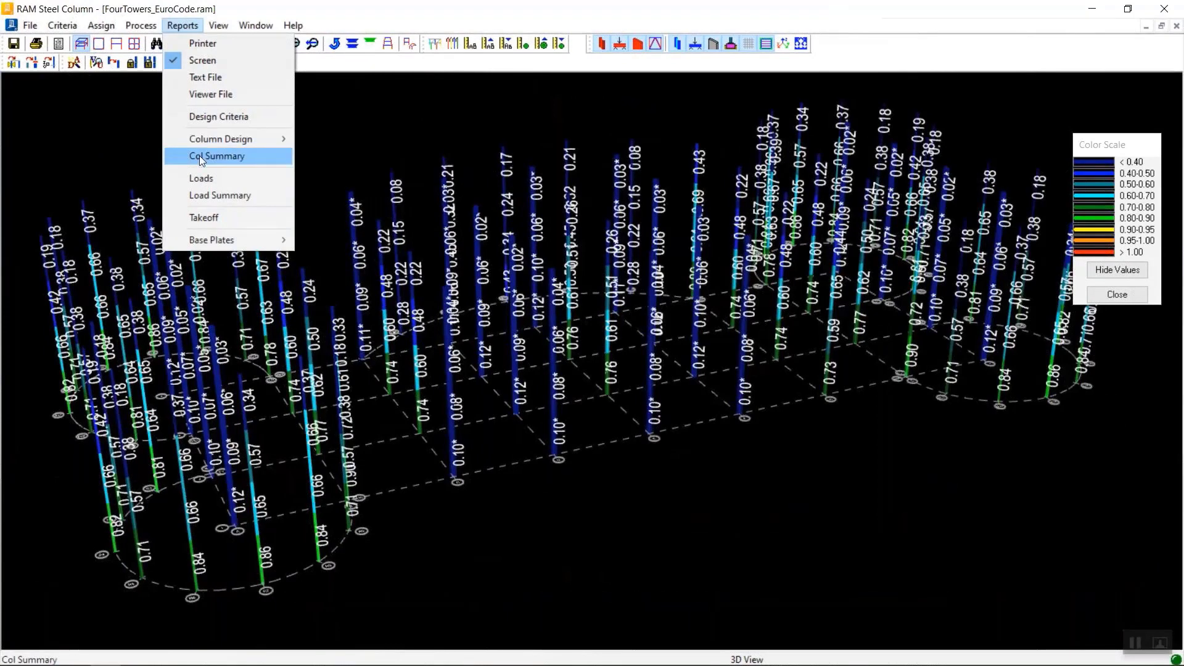
pyautogui.click(198, 155)
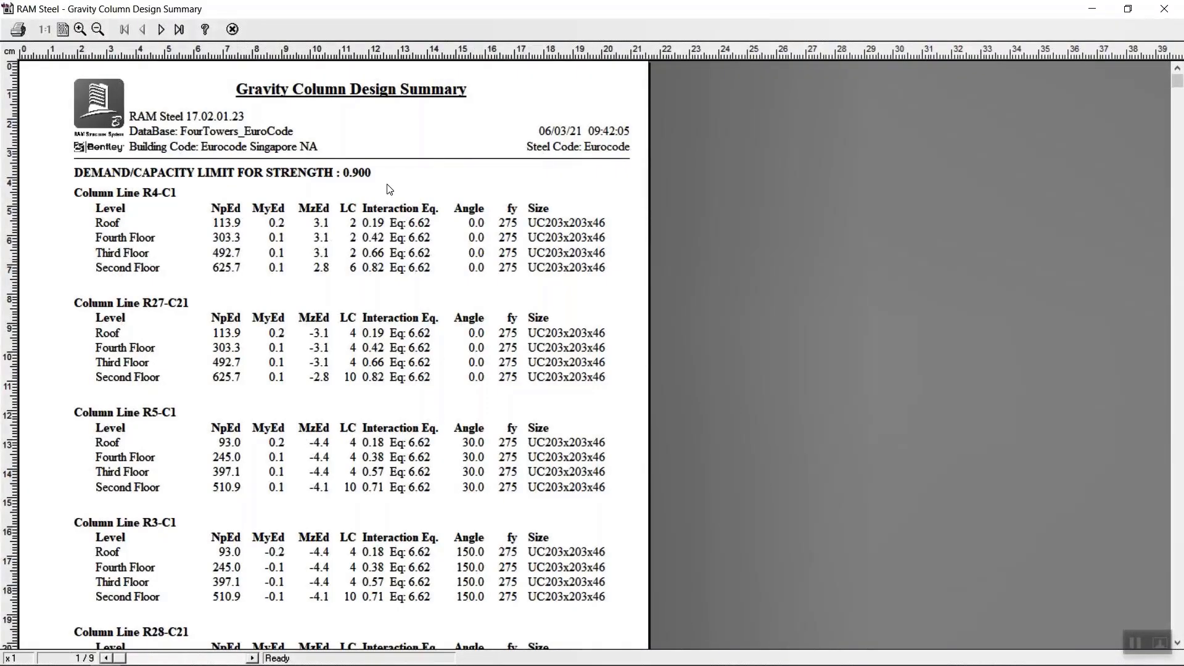
pyautogui.click(80, 29)
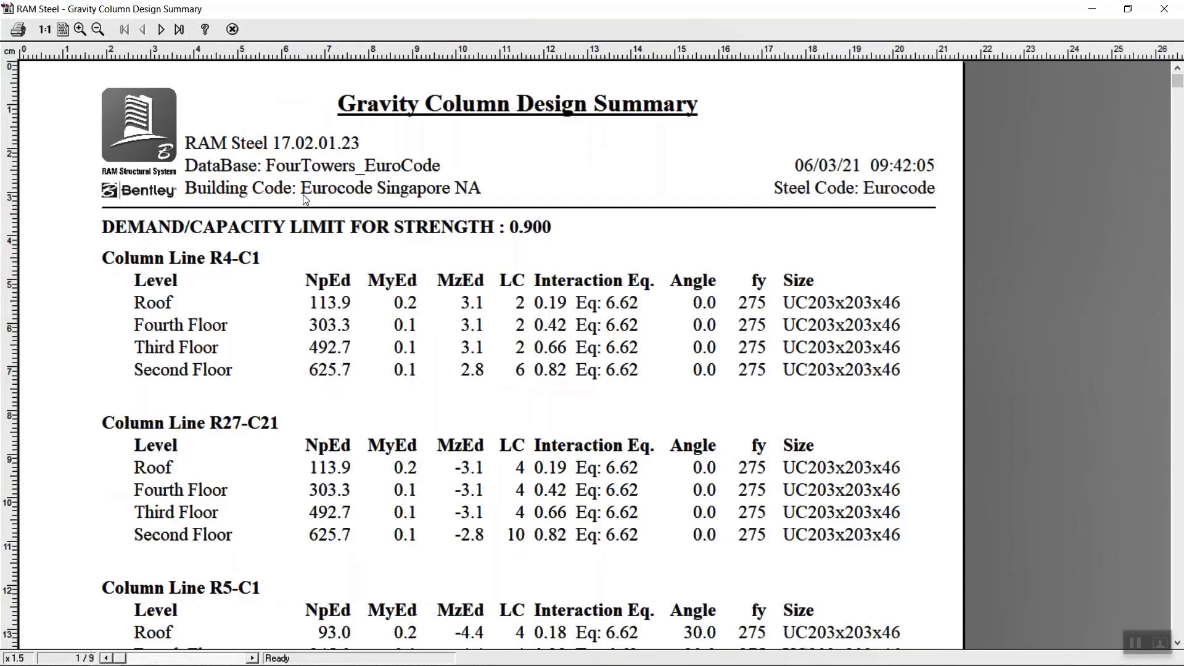
pyautogui.scroll(-3, 604, 217)
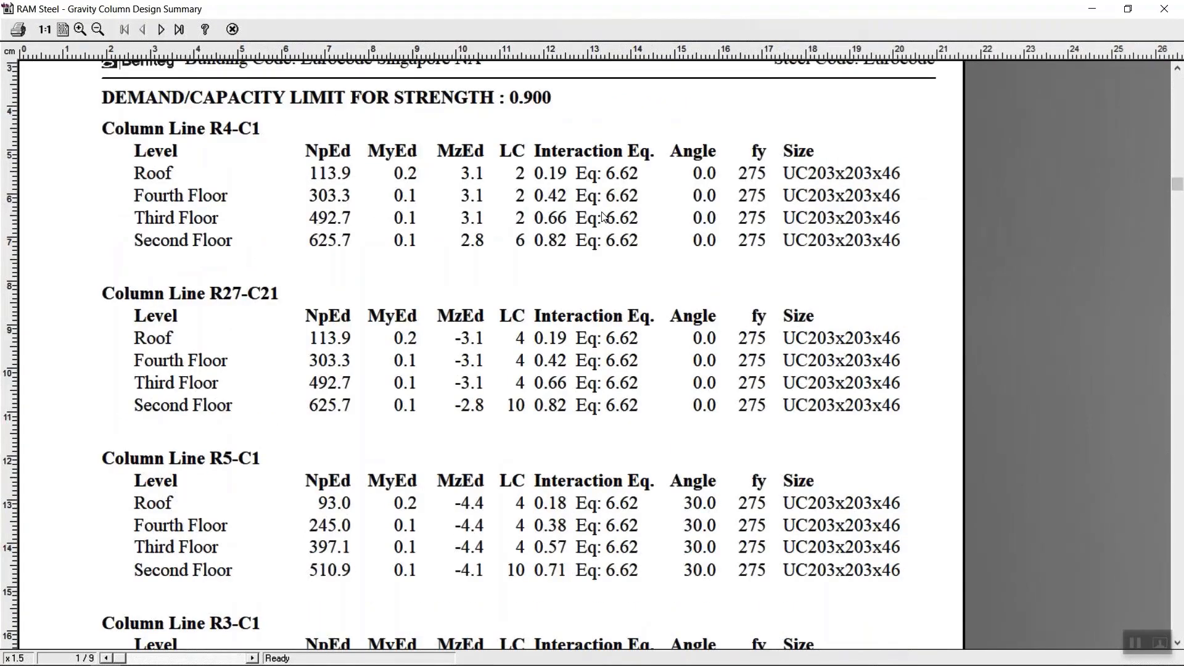
pyautogui.scroll(-3, 604, 217)
pyautogui.scroll(-6, 604, 217)
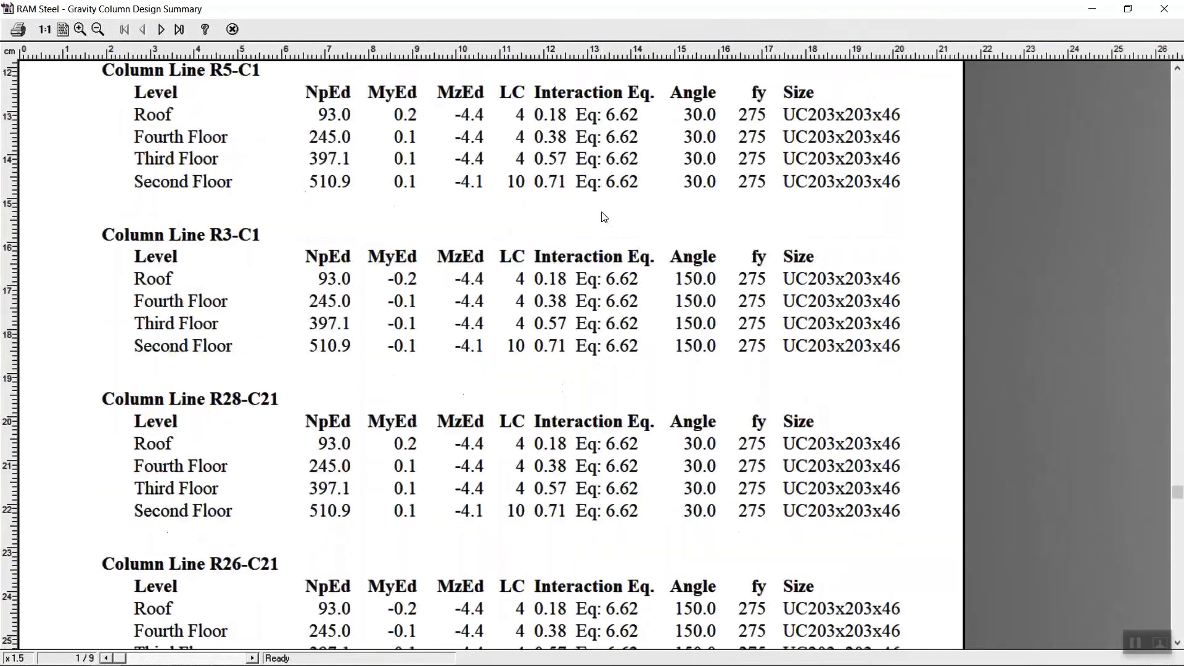
pyautogui.scroll(-4, 376, 180)
pyautogui.click(162, 29)
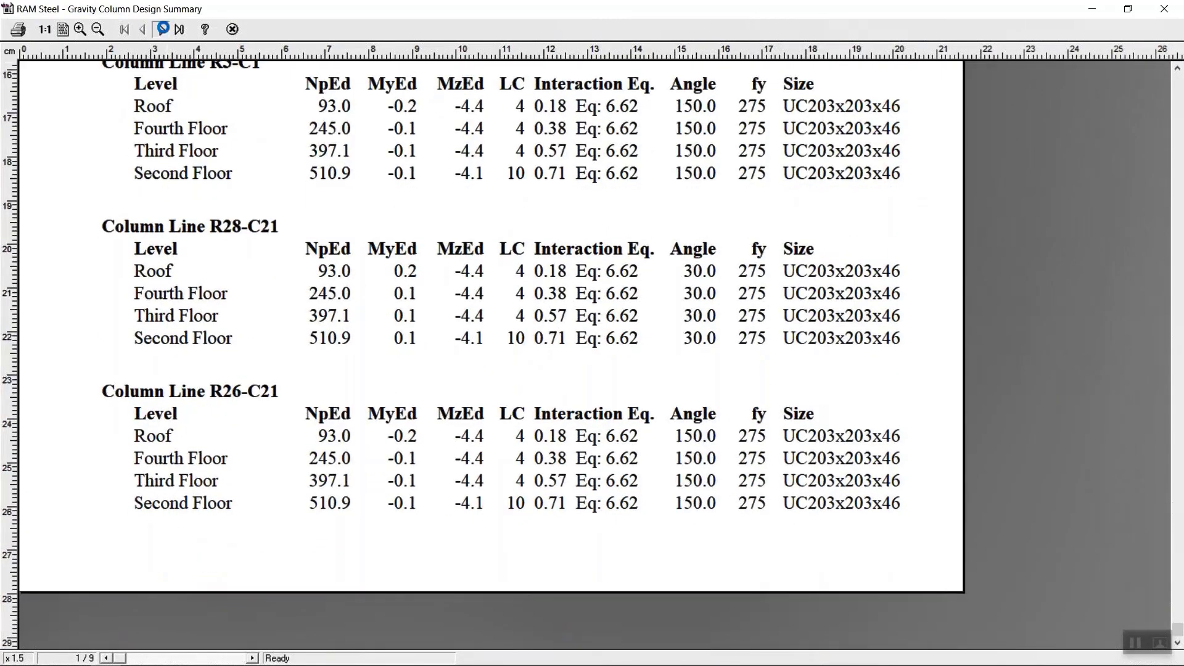
pyautogui.scroll(-6, 333, 202)
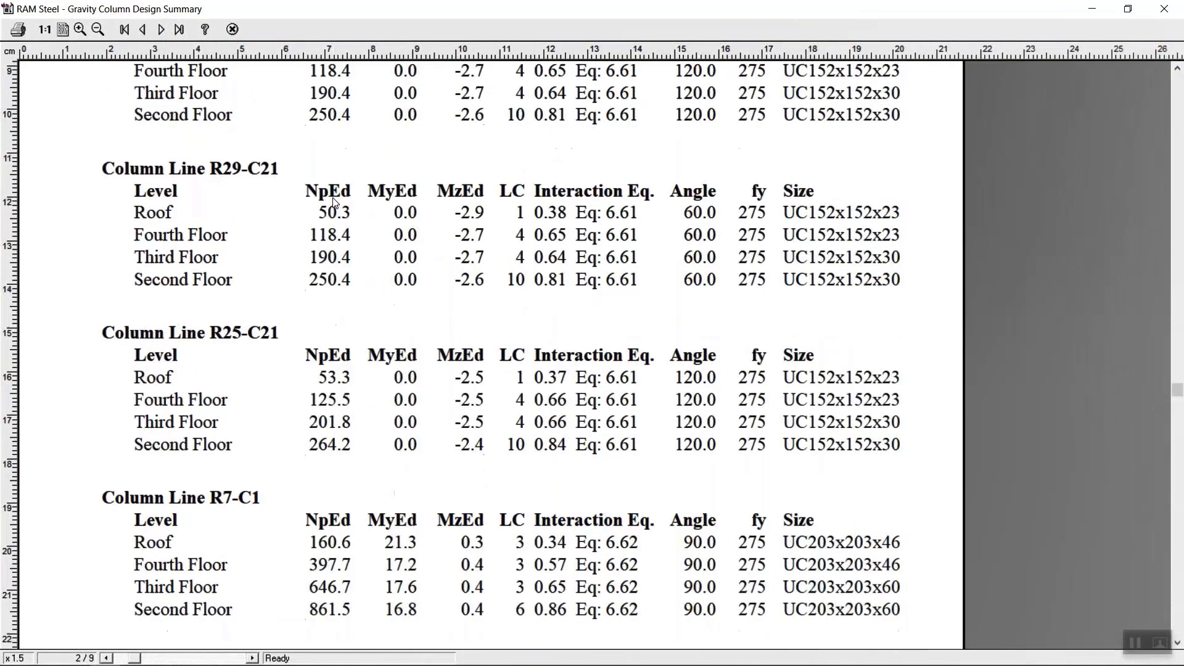
pyautogui.scroll(-6, 332, 202)
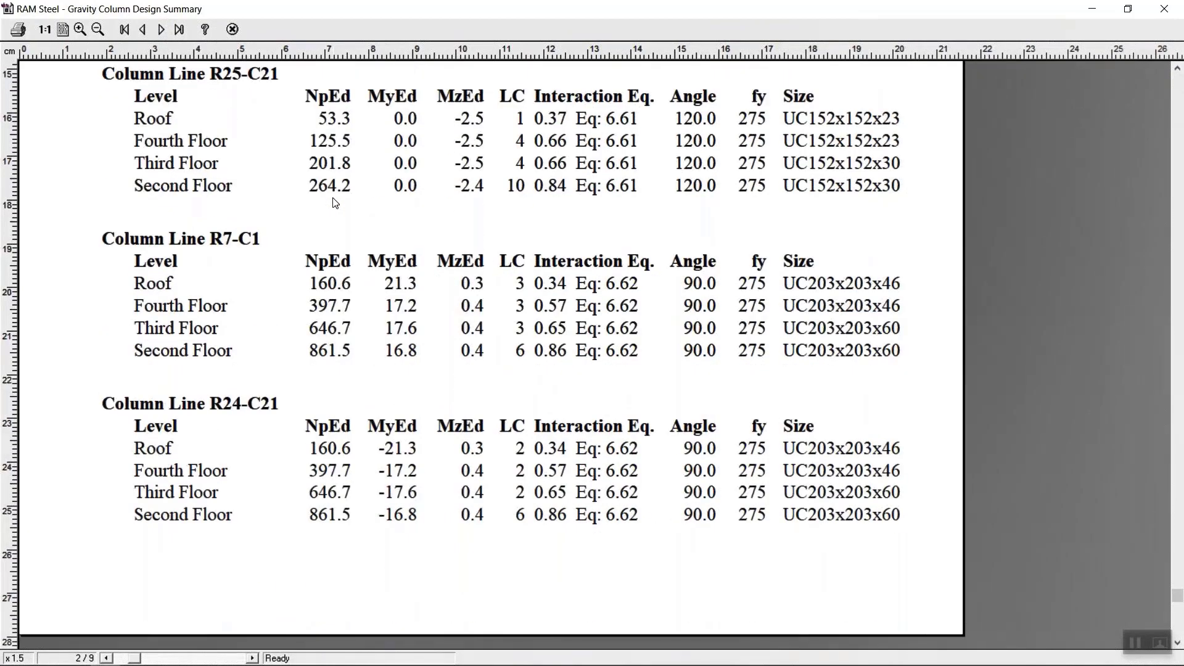
pyautogui.click(162, 30)
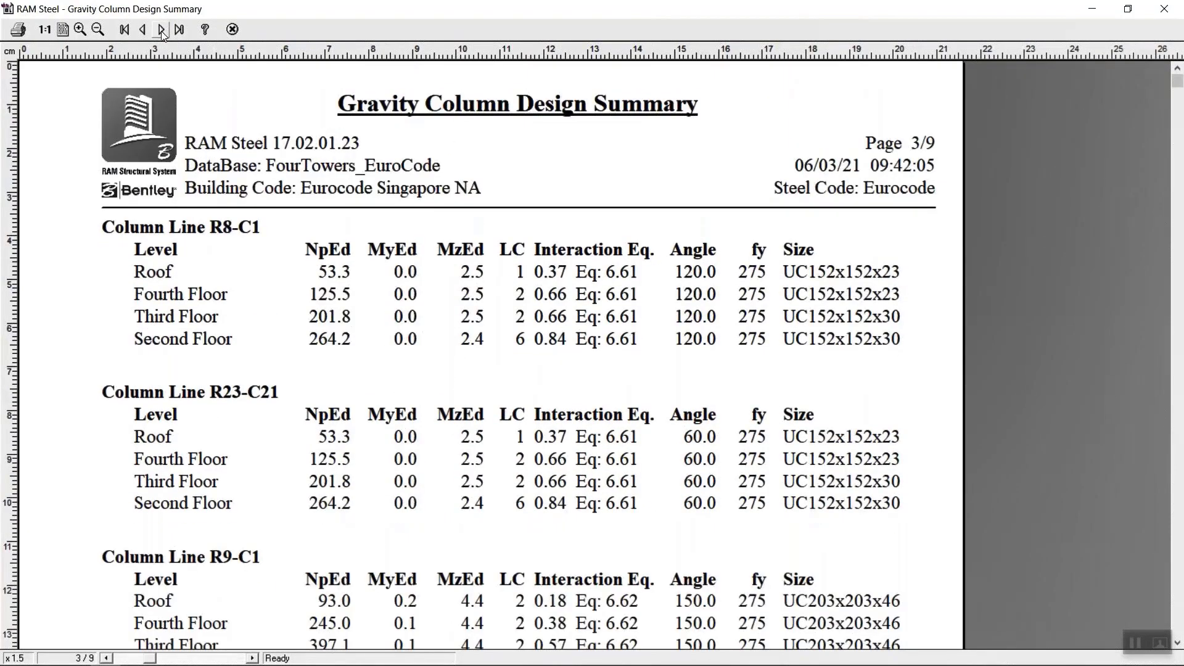
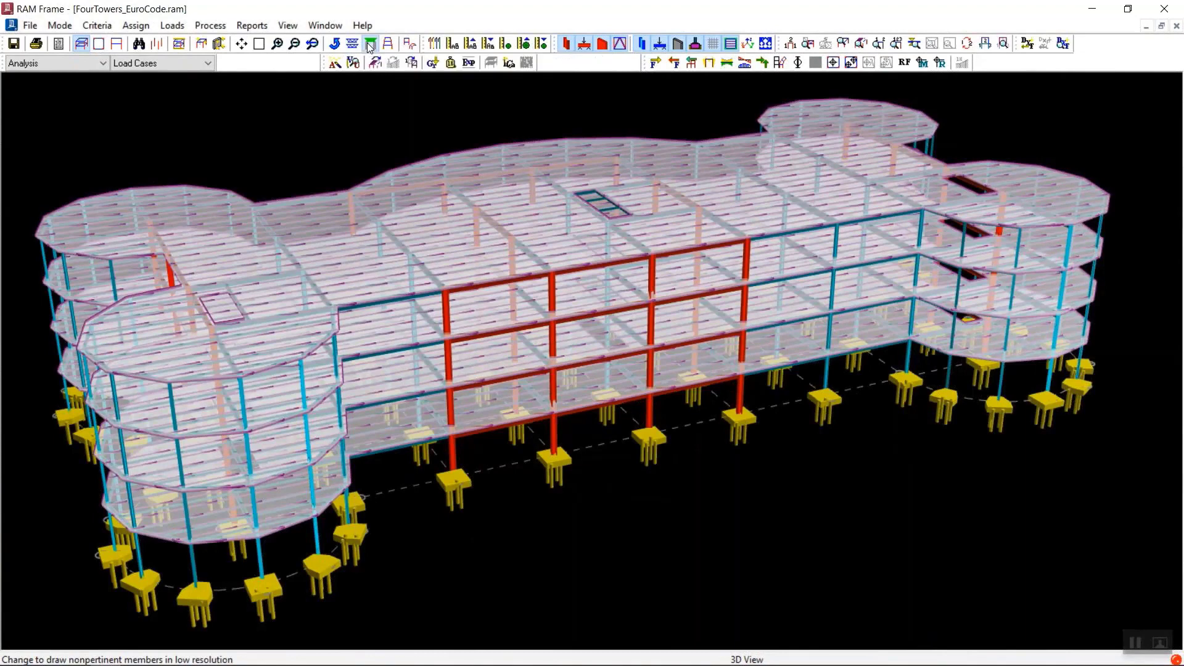
# In RAM Frame, view the lateral frames alone from several angles, and restore the display of the nonpertinent members
pyautogui.click(369, 45)
pyautogui.click(368, 45)
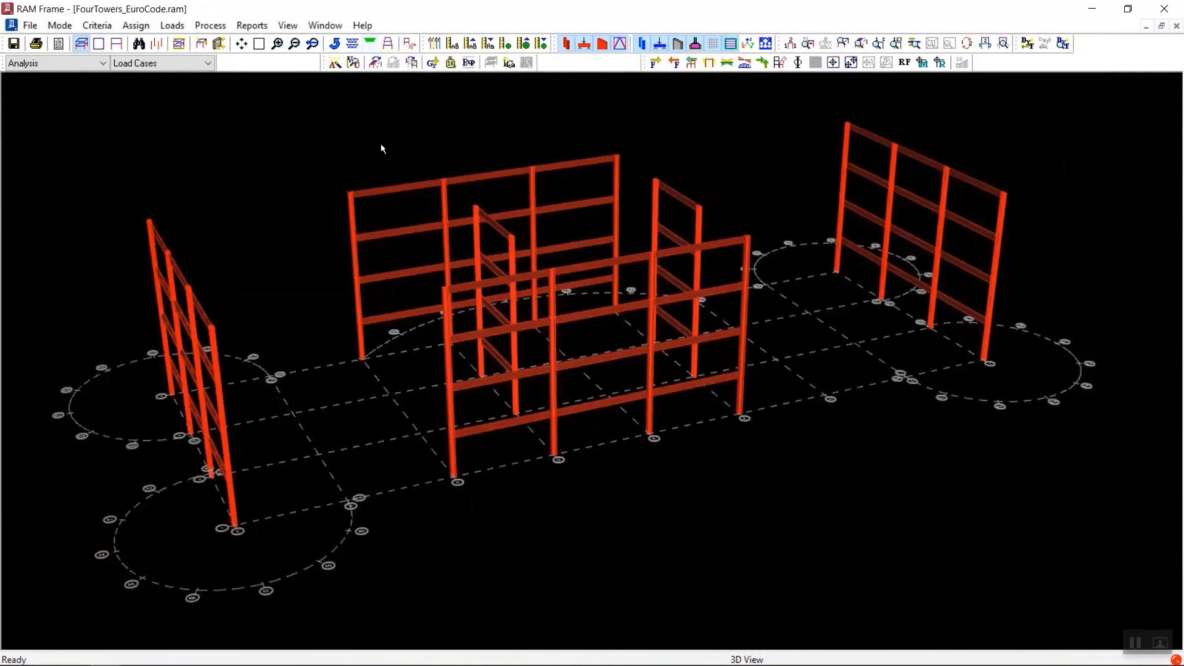
pyautogui.press('Left')
pyautogui.press('Left')
pyautogui.press('Left')
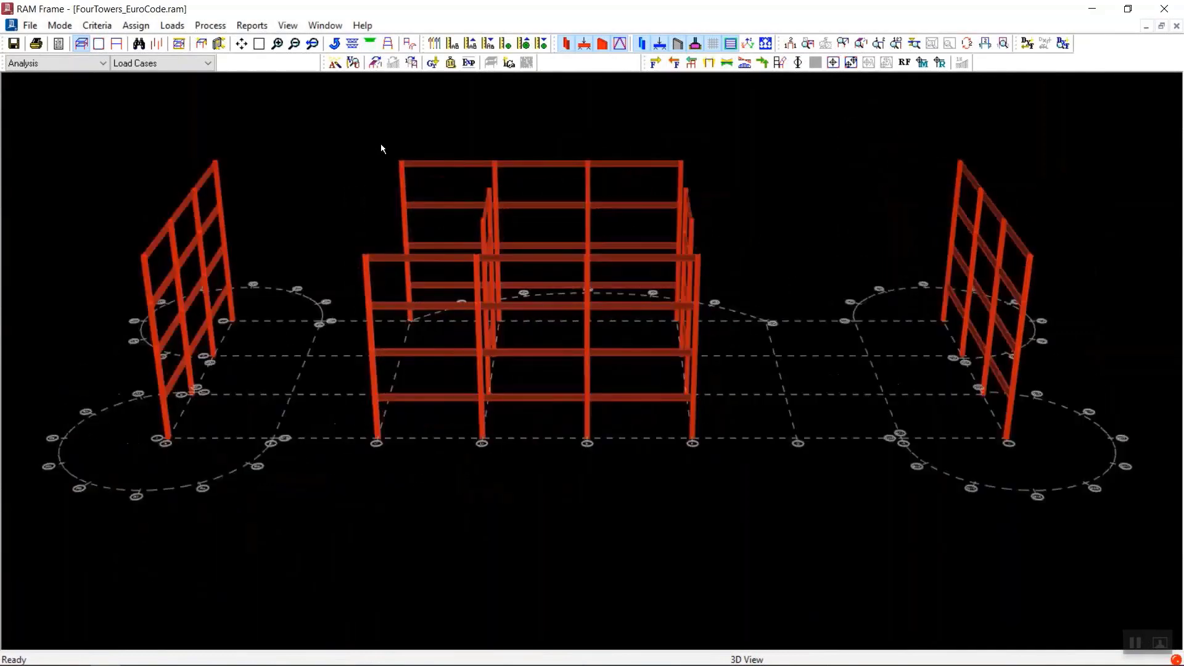
pyautogui.press('Left')
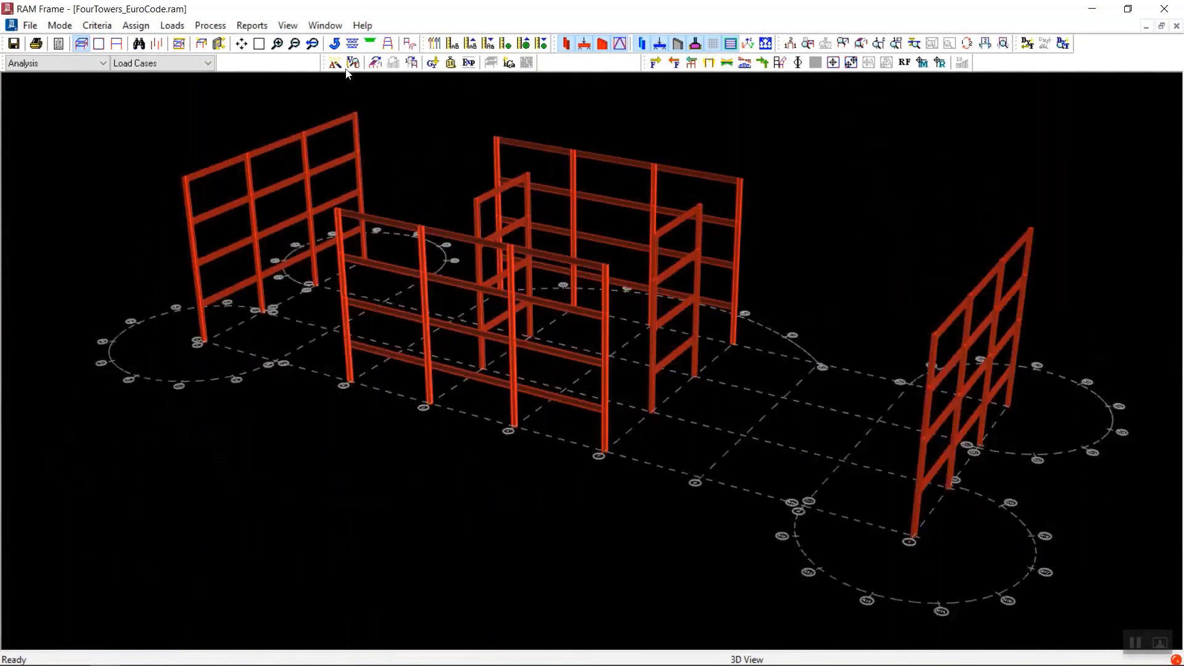
pyautogui.click(370, 45)
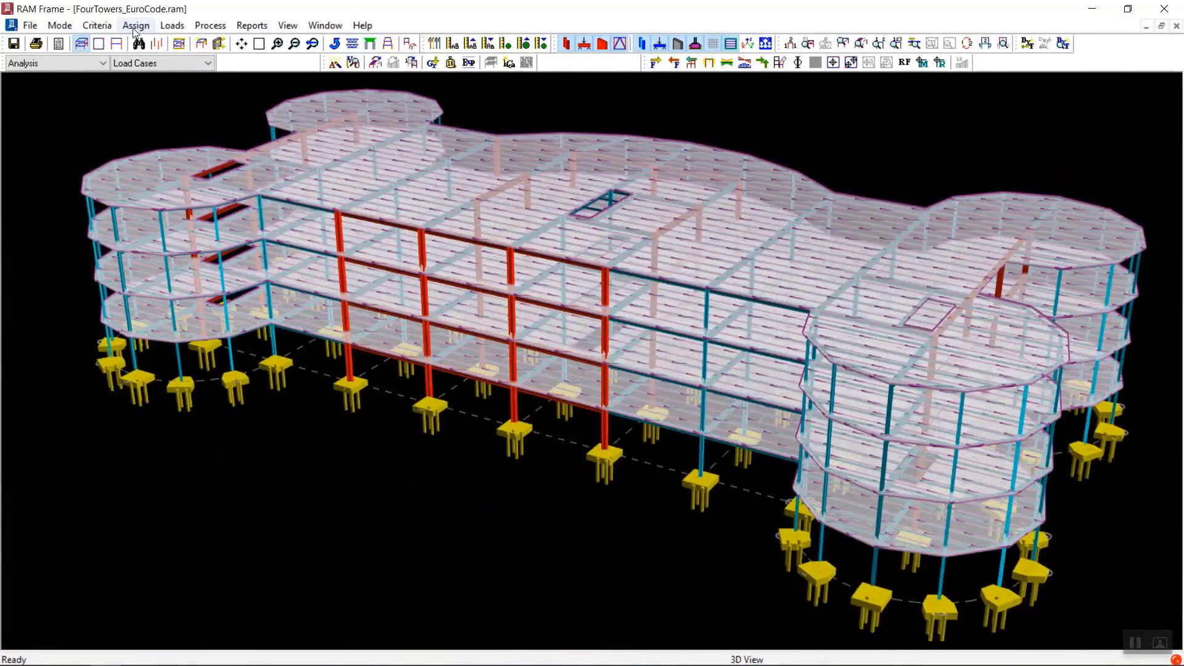
# Review the general analysis criteria, including the P-Delta gravity load scale factors, and leave them unchanged
pyautogui.click(97, 26)
pyautogui.click(117, 43)
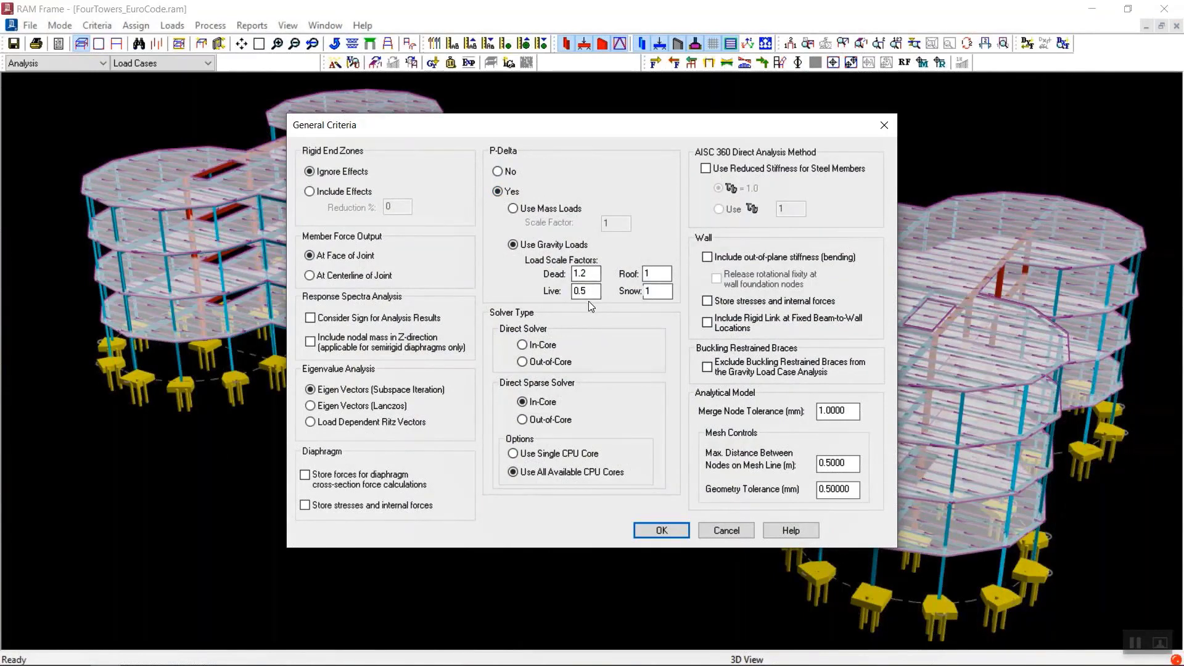
pyautogui.click(726, 531)
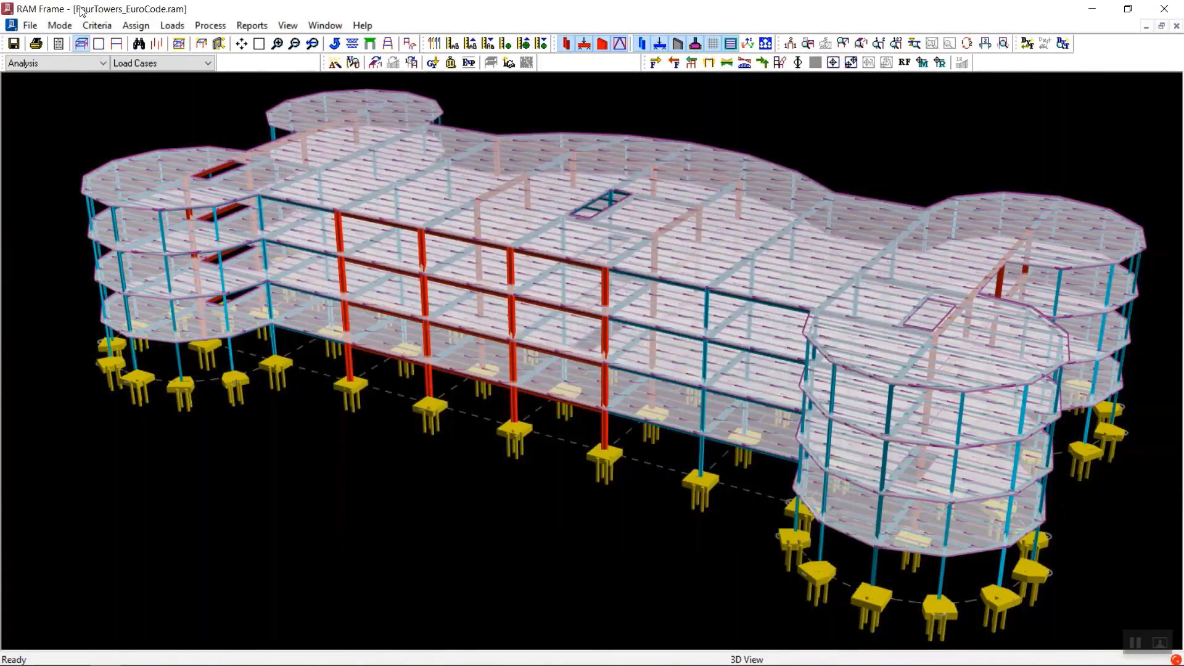
# Review the story diaphragm criteria and accept the existing Rigid setting for all four stories
pyautogui.click(96, 26)
pyautogui.click(130, 60)
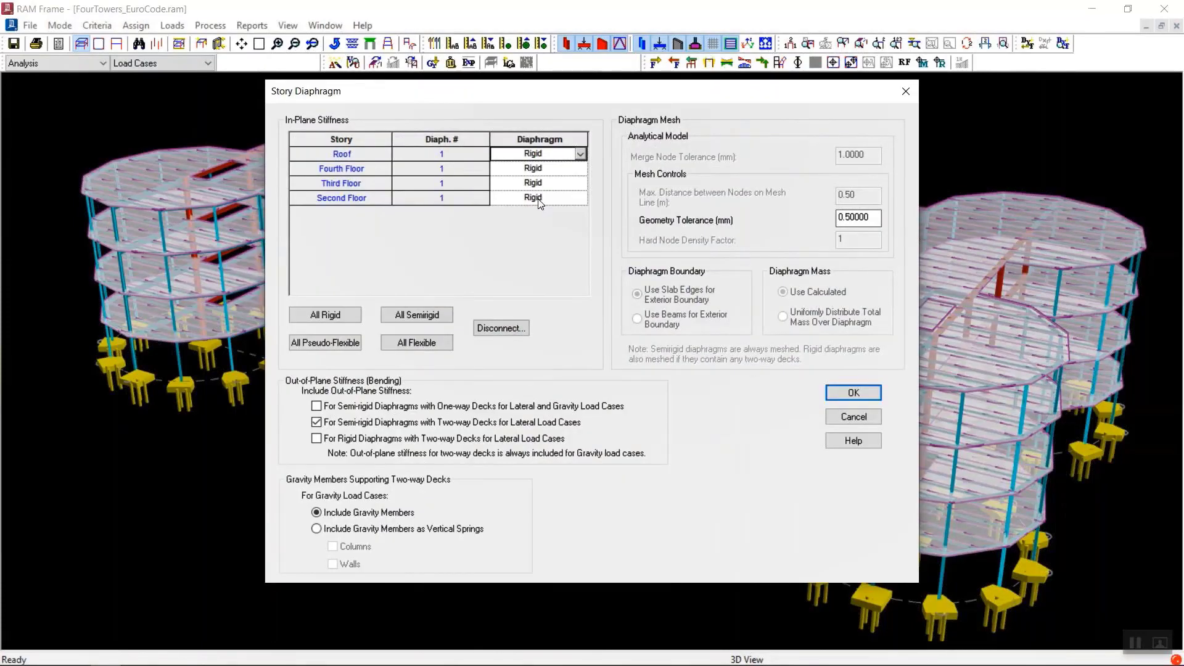
pyautogui.click(853, 393)
# Review the calculated diaphragm gravity loads and live load reduction settings for all stories, and accept them
pyautogui.click(97, 25)
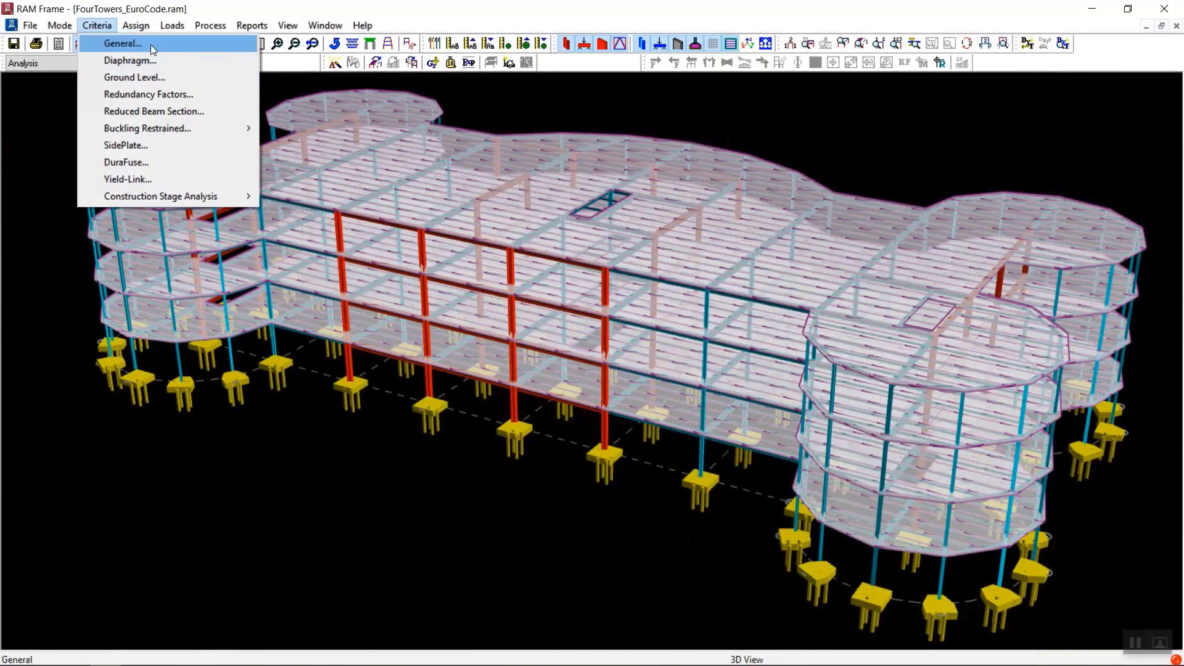
pyautogui.moveTo(172, 26)
pyautogui.click(194, 43)
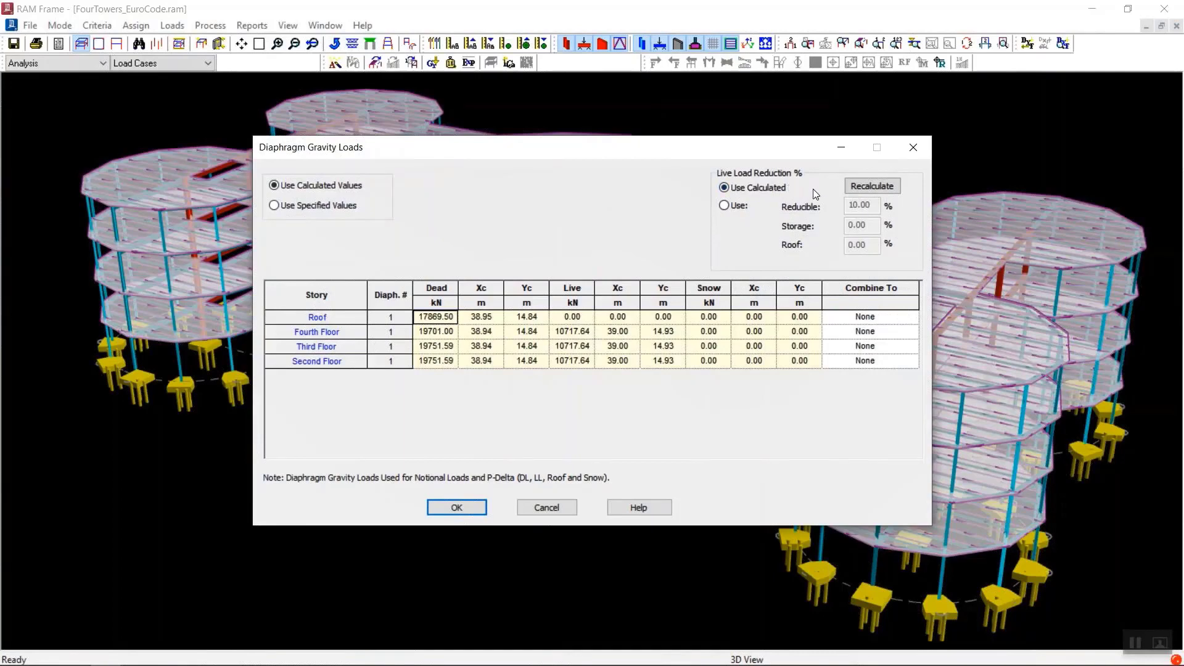
pyautogui.click(449, 510)
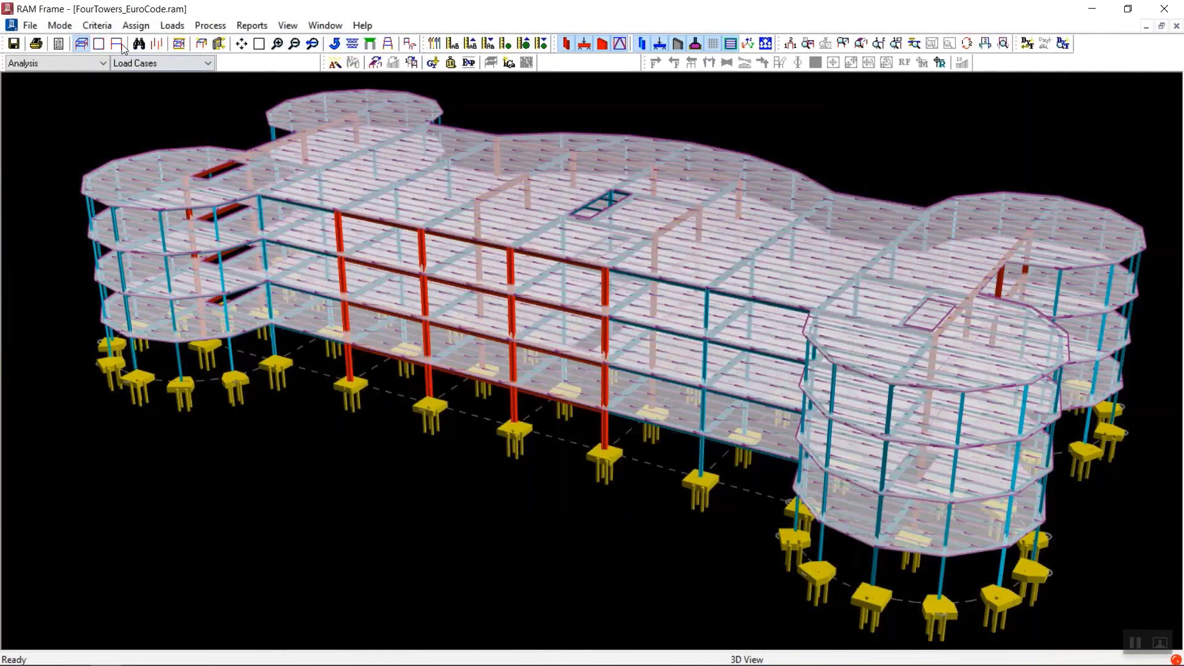
# Look through the defined load cases, select the WL wind cases, and review the wind codes offered for them
pyautogui.click(98, 26)
pyautogui.moveTo(131, 27)
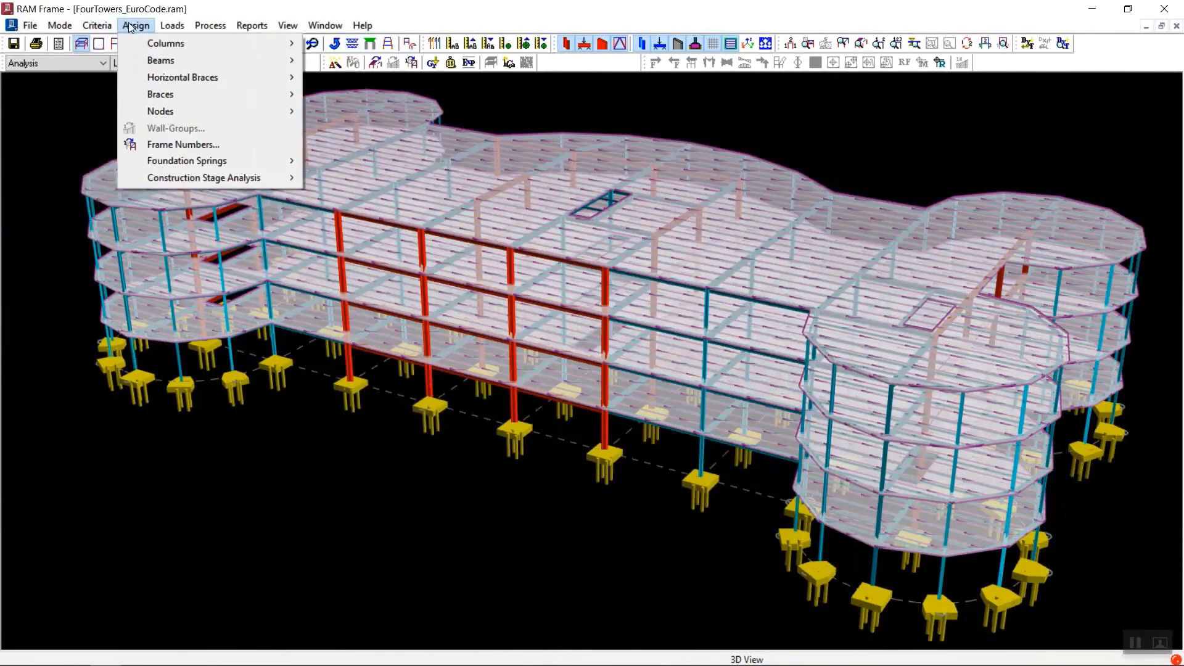
pyautogui.moveTo(173, 27)
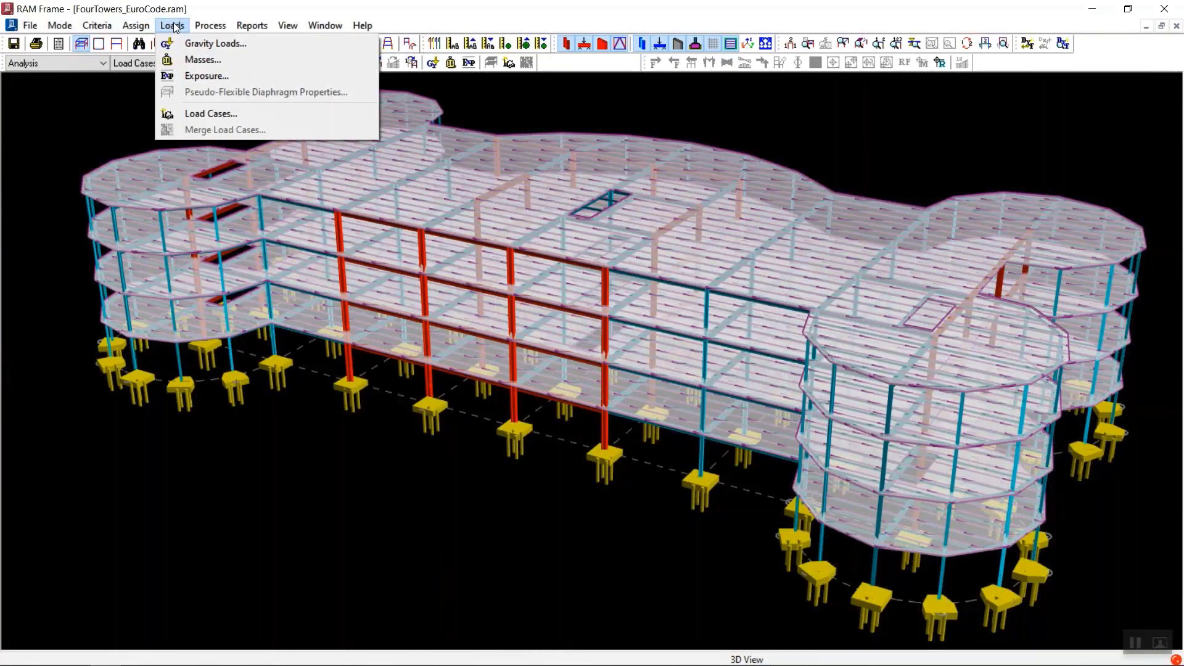
pyautogui.click(205, 113)
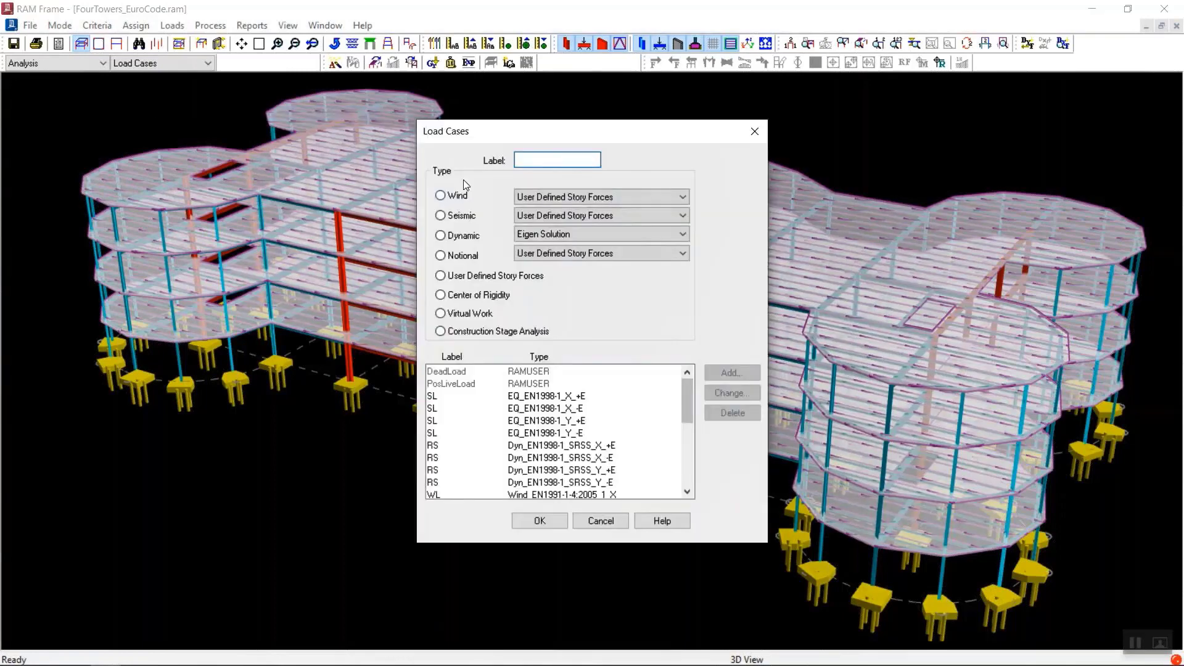
pyautogui.scroll(-5, 554, 425)
pyautogui.scroll(2, 553, 426)
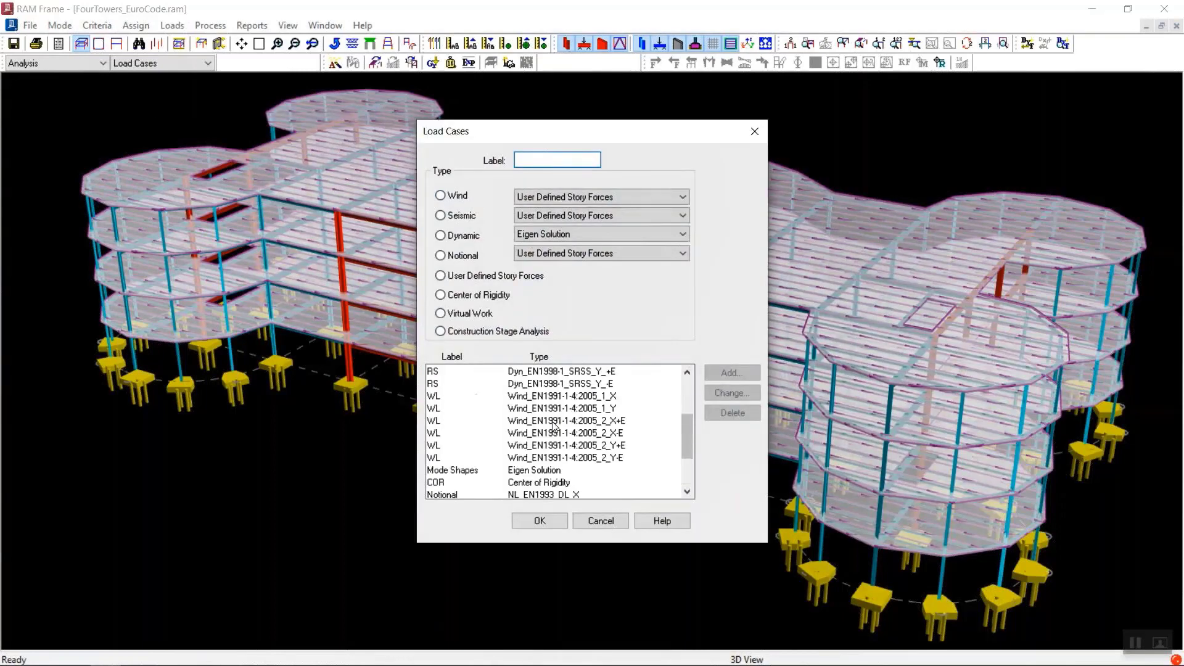
pyautogui.click(552, 420)
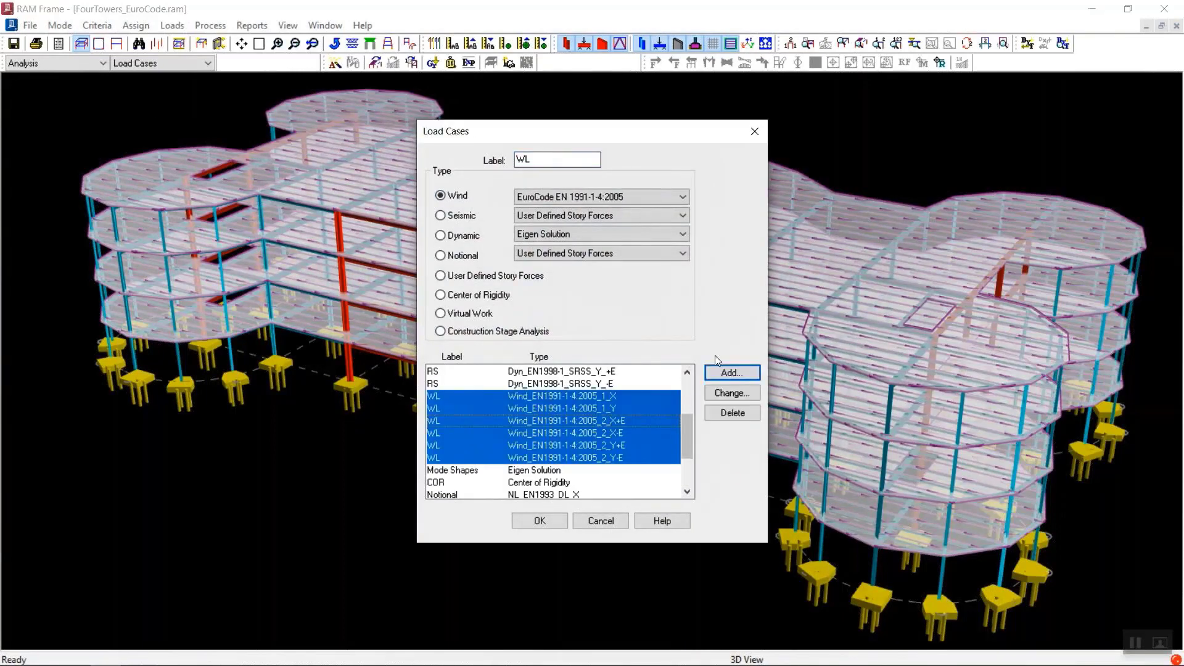
pyautogui.click(590, 197)
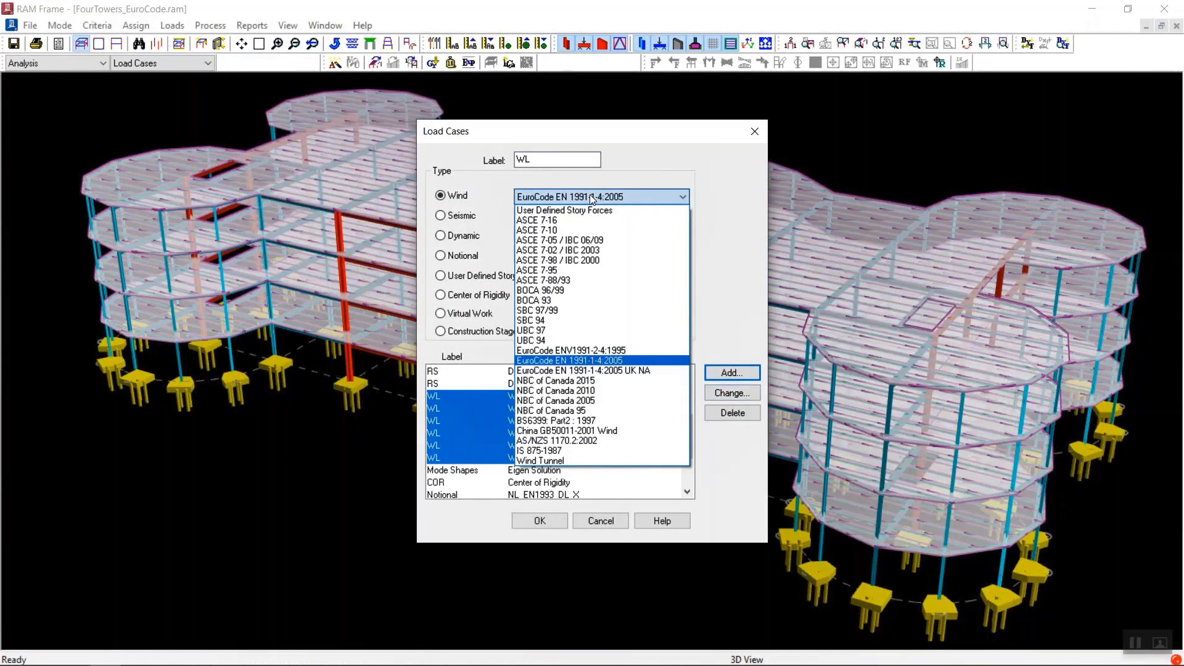
pyautogui.click(591, 197)
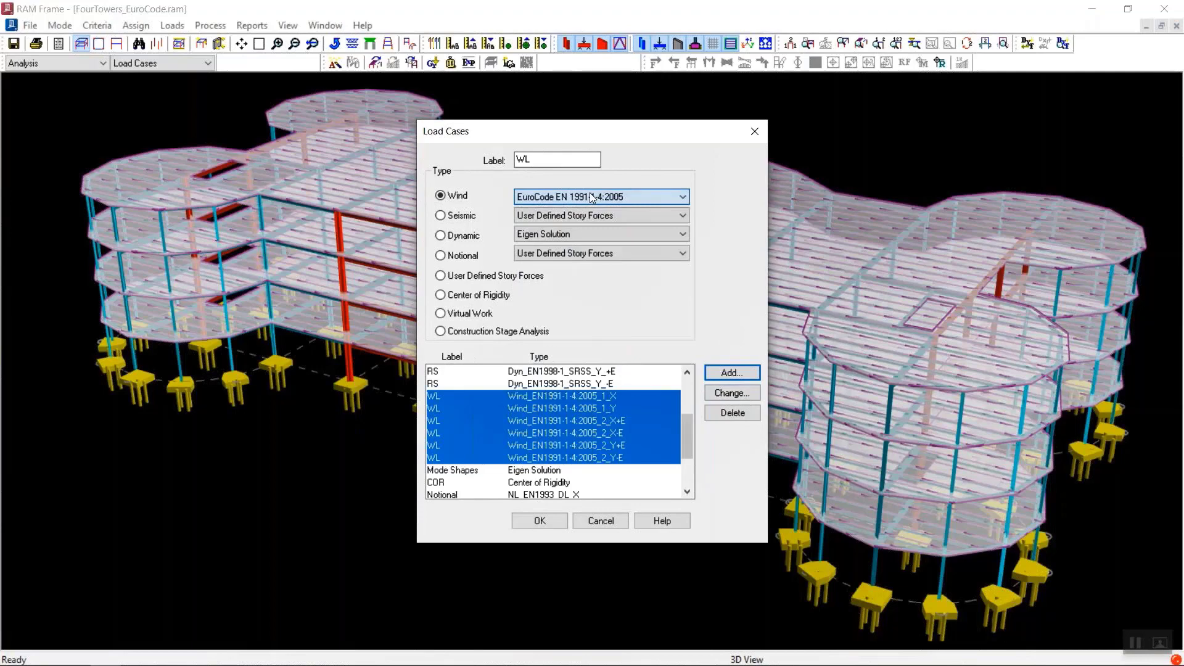
# Review the EN 1991-1-4:2005 wind parameters of the WL load case, including the basic wind velocity, and accept them
pyautogui.click(730, 394)
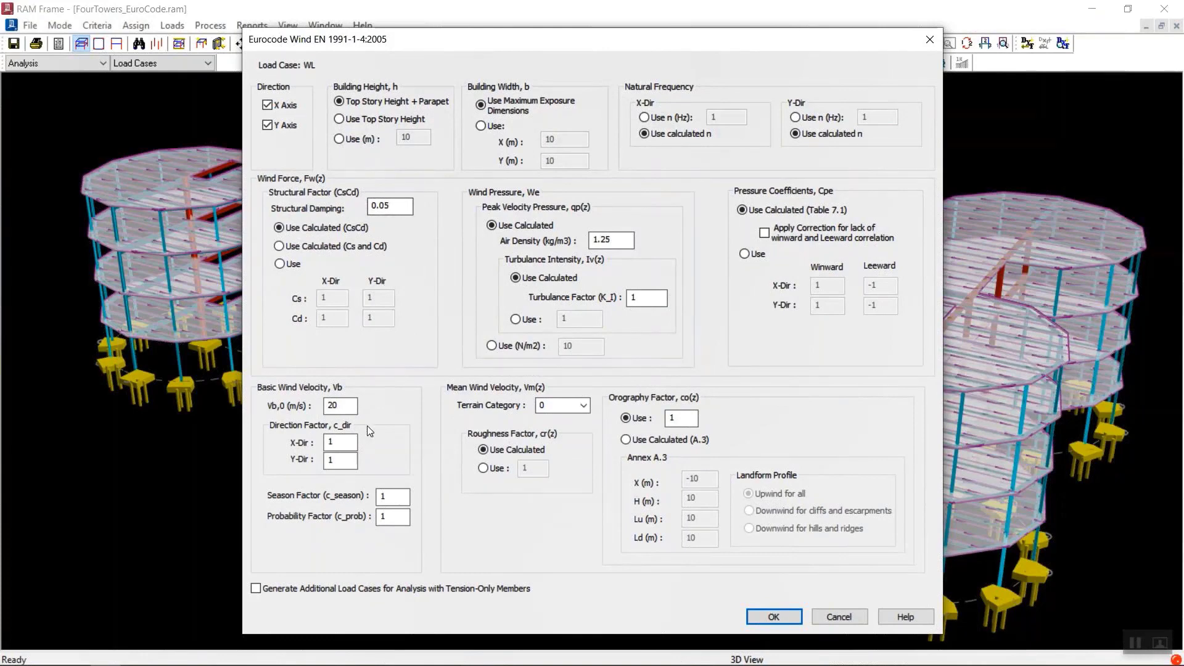
pyautogui.moveTo(341, 406); pyautogui.dragTo(308, 405)
pyautogui.click(348, 407)
pyautogui.click(773, 616)
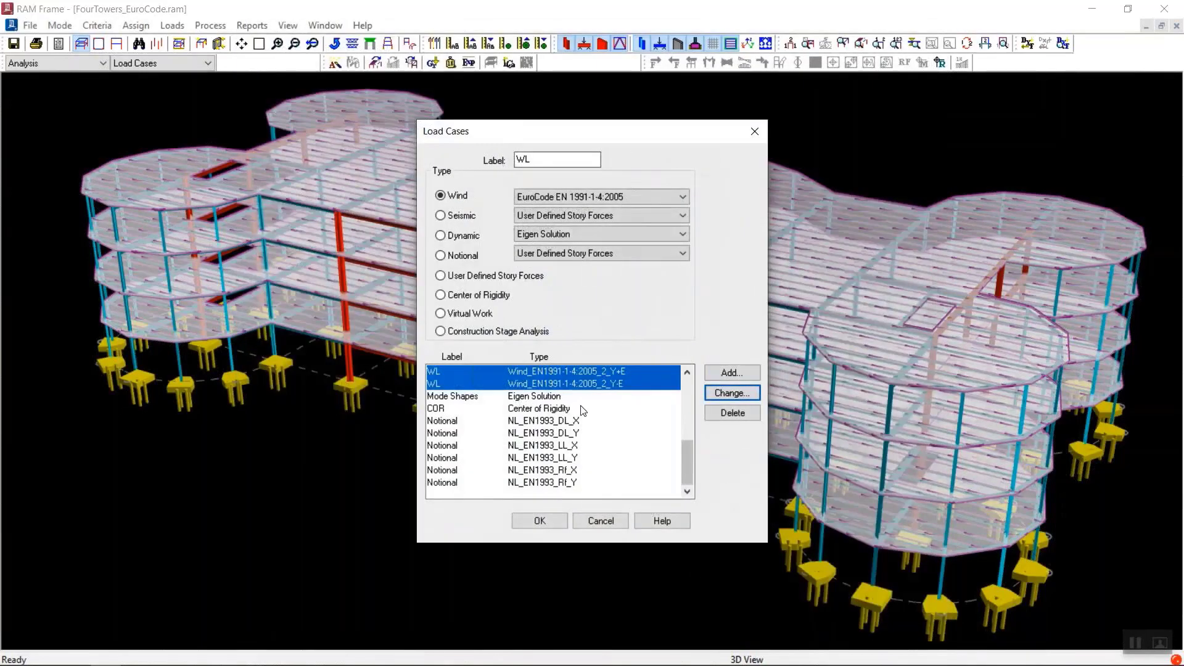
# Go back up to the seismic load cases and review the seismic codes offered for equivalent lateral force cases
pyautogui.scroll(3, 575, 404)
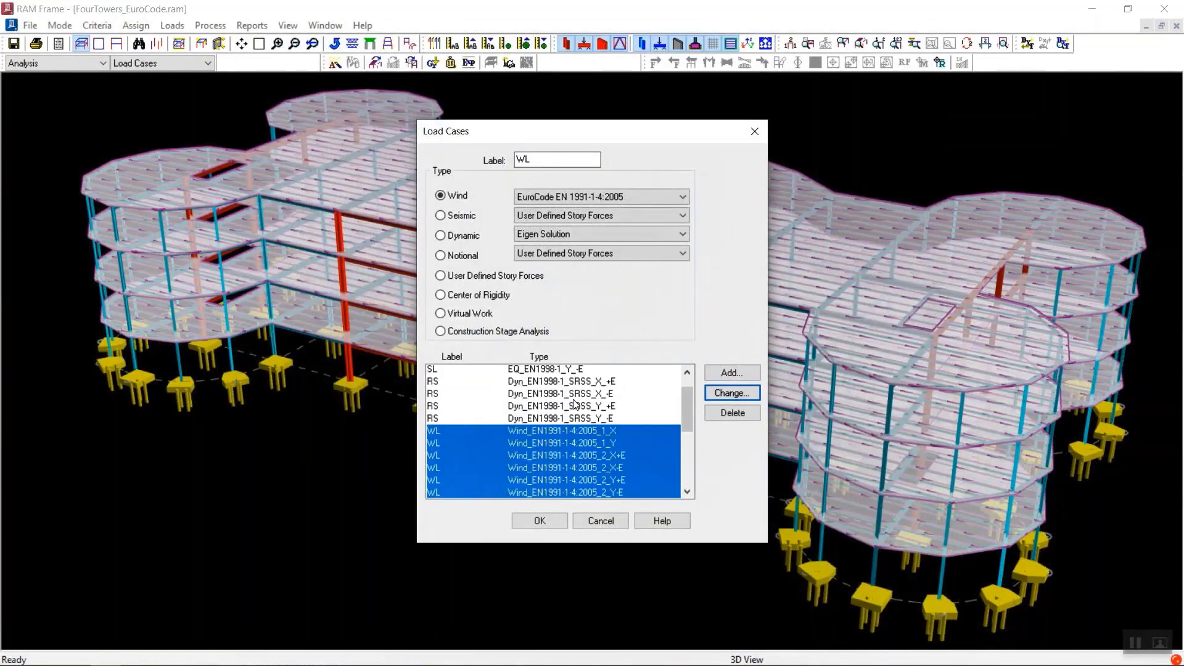
pyautogui.scroll(2, 575, 404)
pyautogui.click(538, 215)
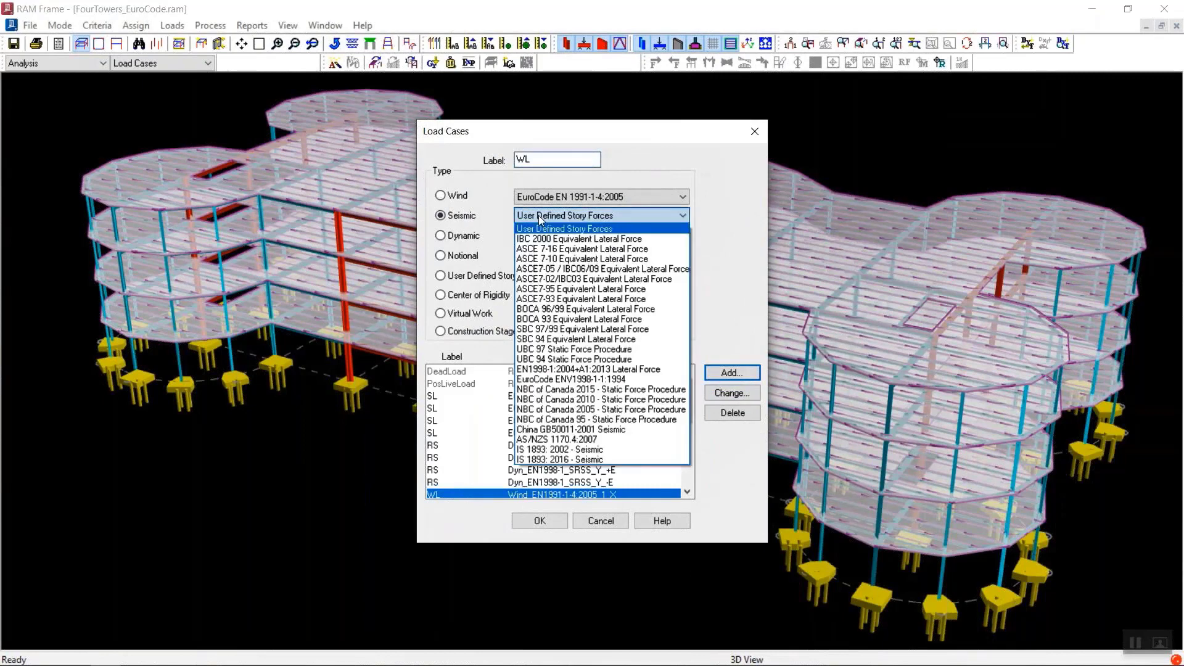
pyautogui.click(538, 216)
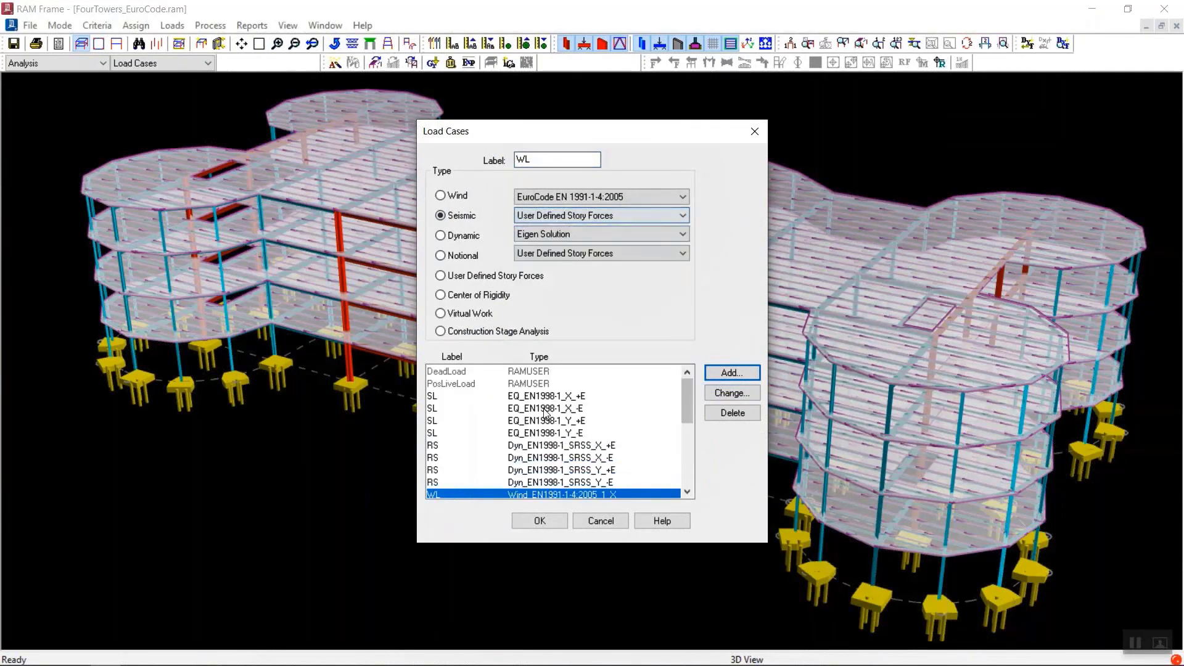
# Review the EN1998-1:2004+A1:2013 lateral force settings of the SL seismic cases, including the National Annex response spectra values for ground type D
pyautogui.click(545, 414)
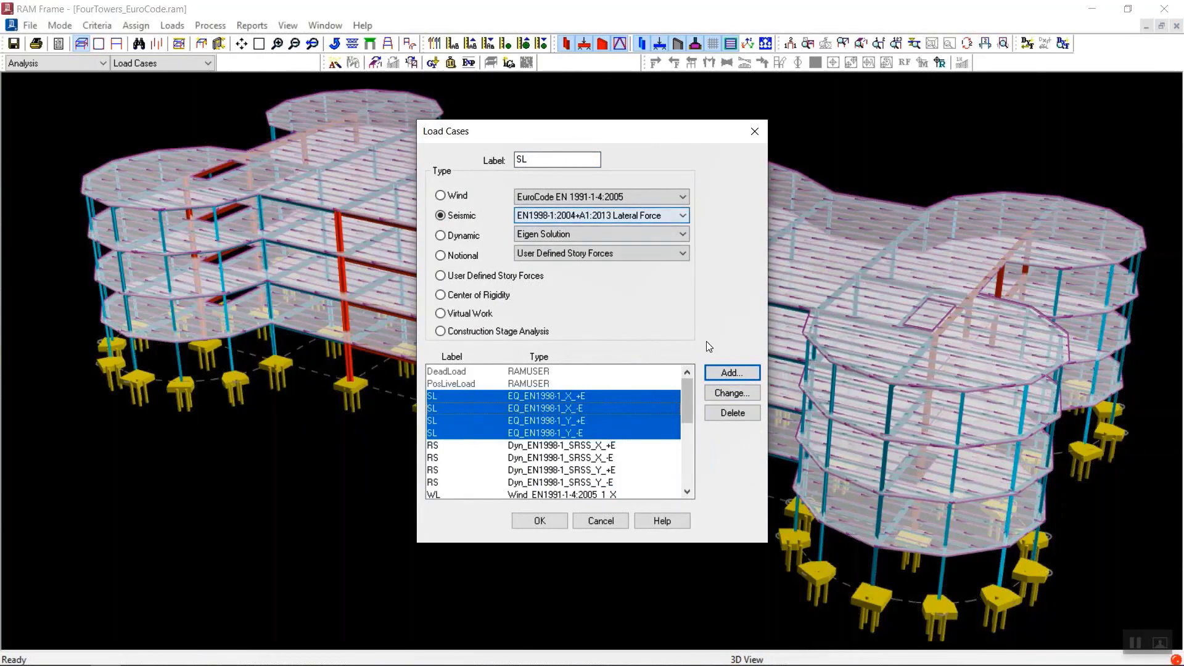
pyautogui.click(738, 398)
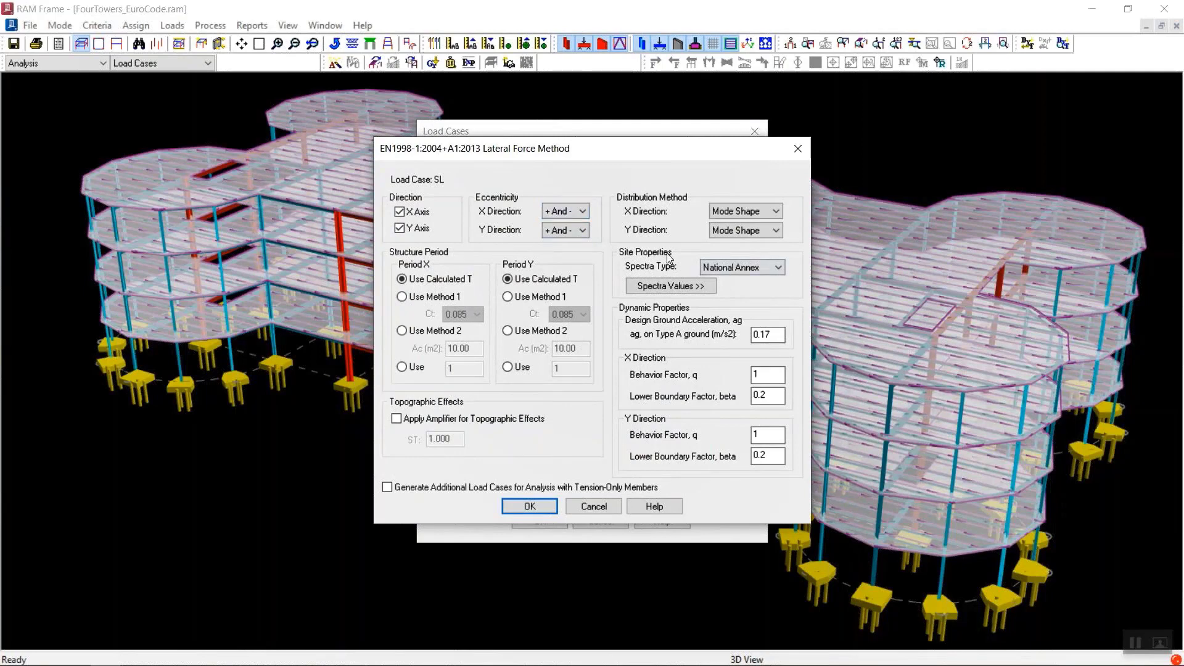
pyautogui.click(709, 286)
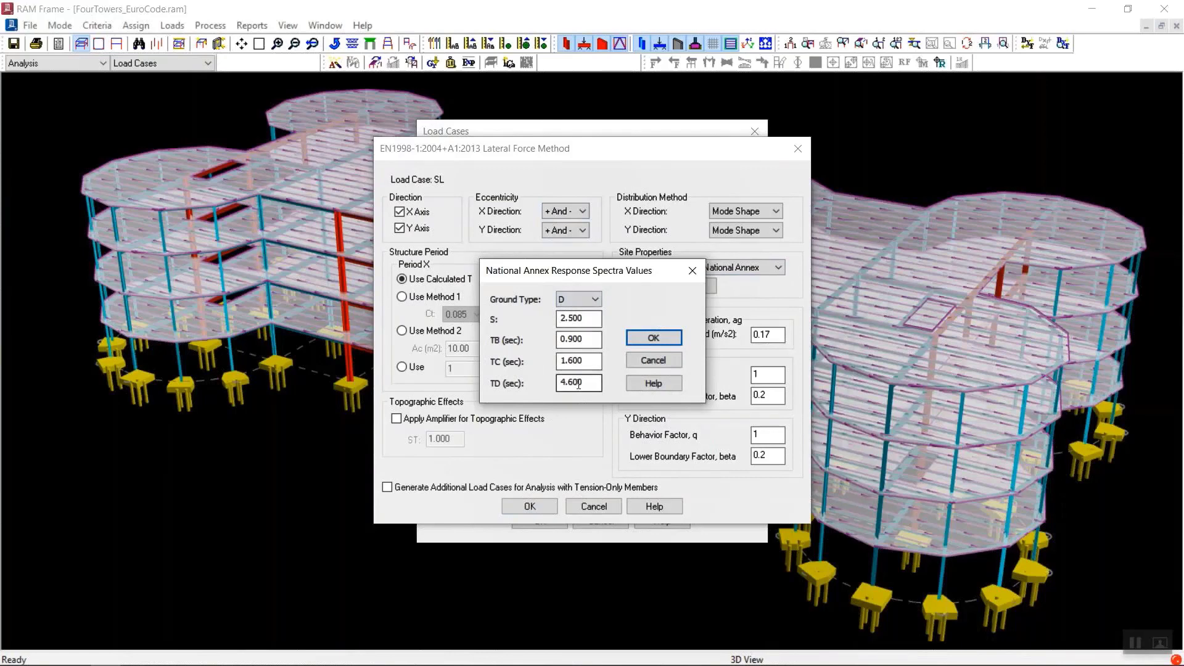
pyautogui.click(653, 338)
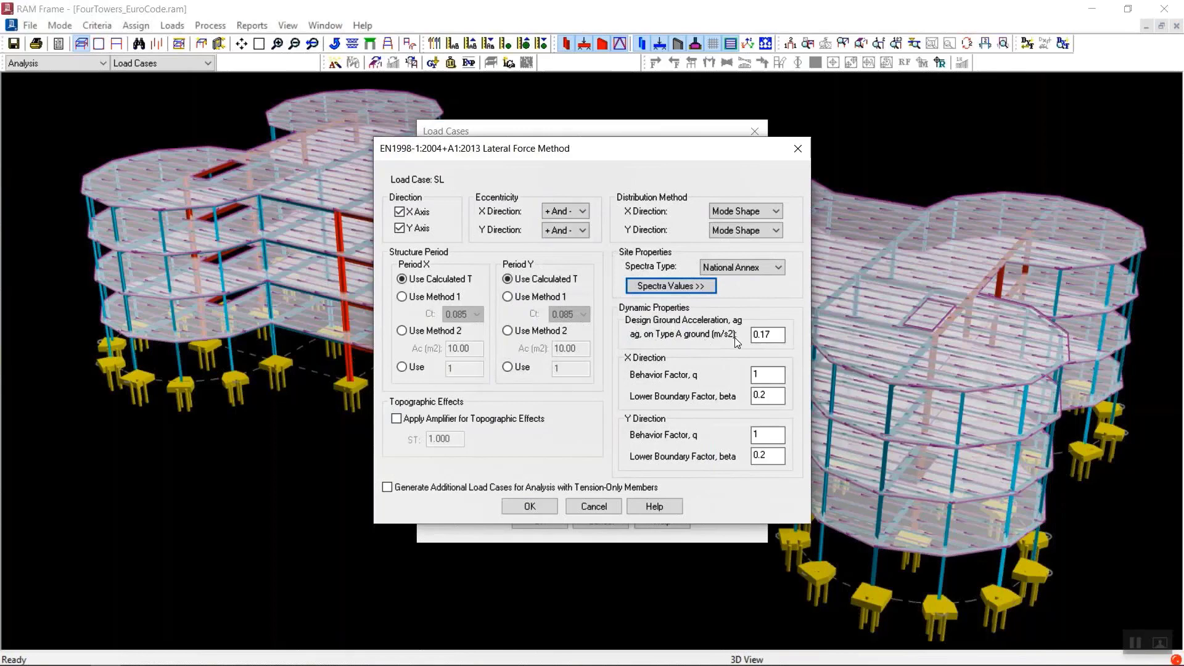
# Set the SL seismic load case's design ground acceleration on Type A ground to 0.175 m/s2 and accept it
pyautogui.click(772, 336)
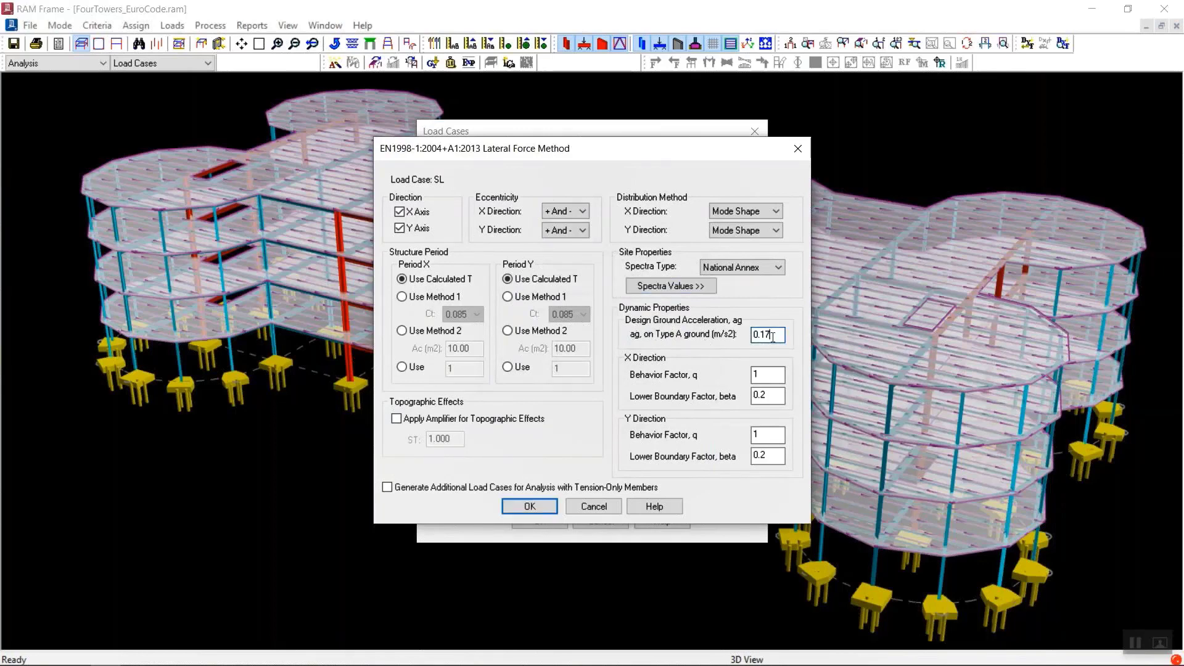
pyautogui.write('5')
pyautogui.click(553, 504)
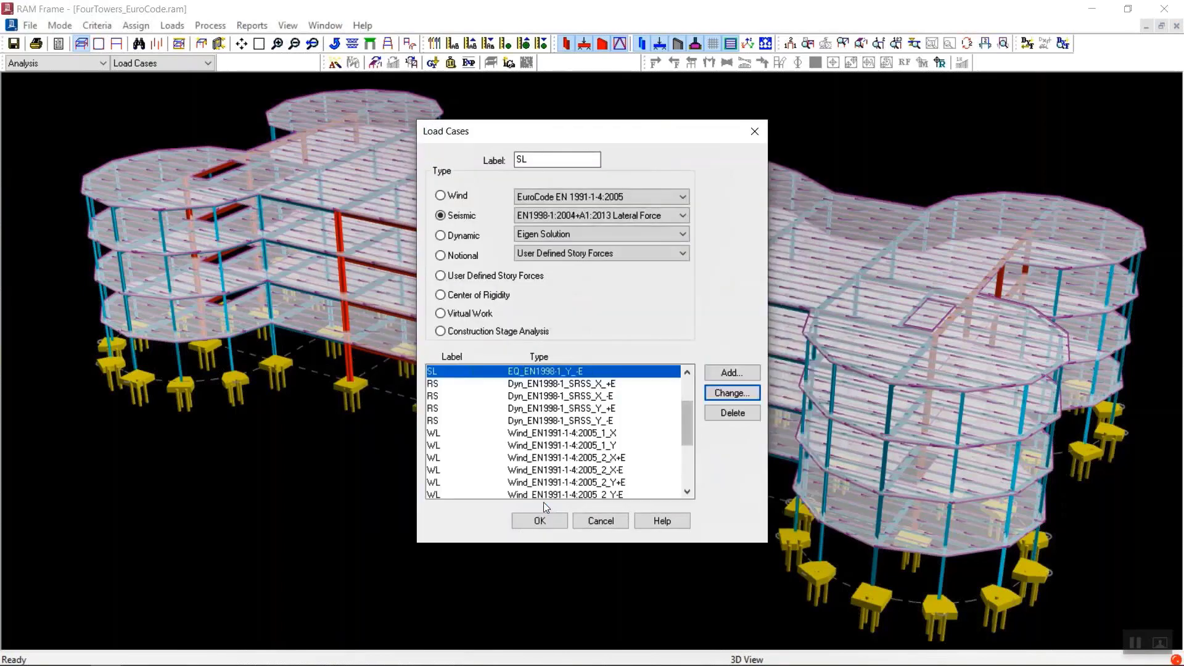
# Set the RS response spectra cases' design ground acceleration to 0.175 m/s2, checking their National Annex spectra values before accepting
pyautogui.scroll(1, 562, 450)
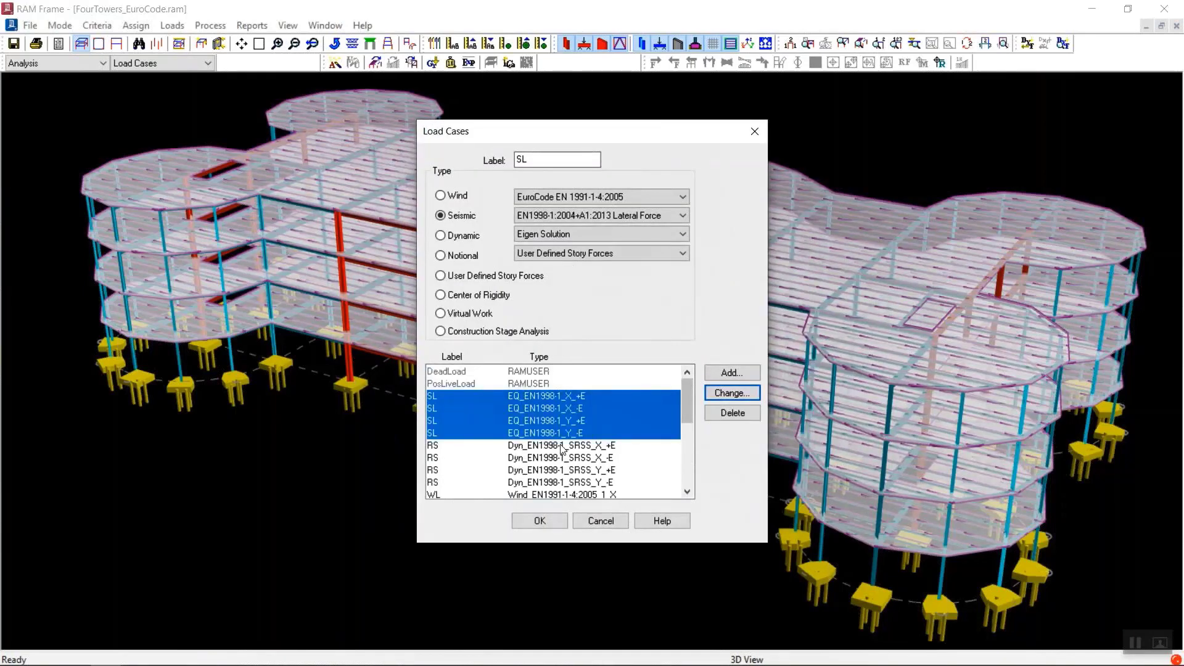
pyautogui.click(561, 451)
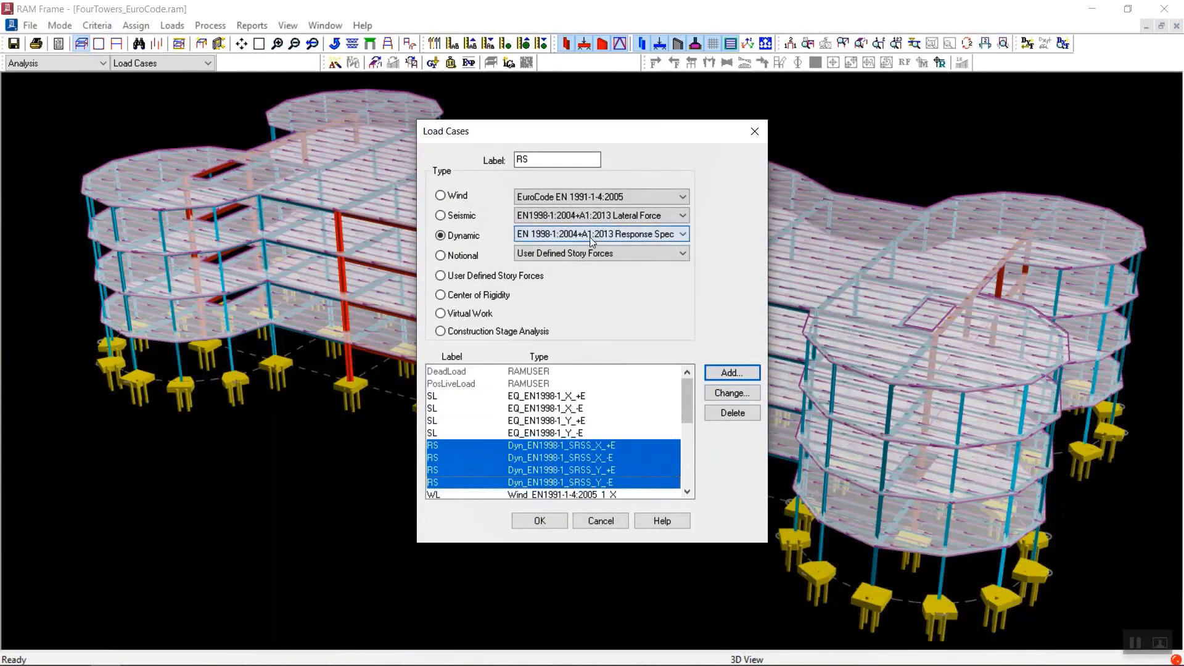
pyautogui.click(739, 395)
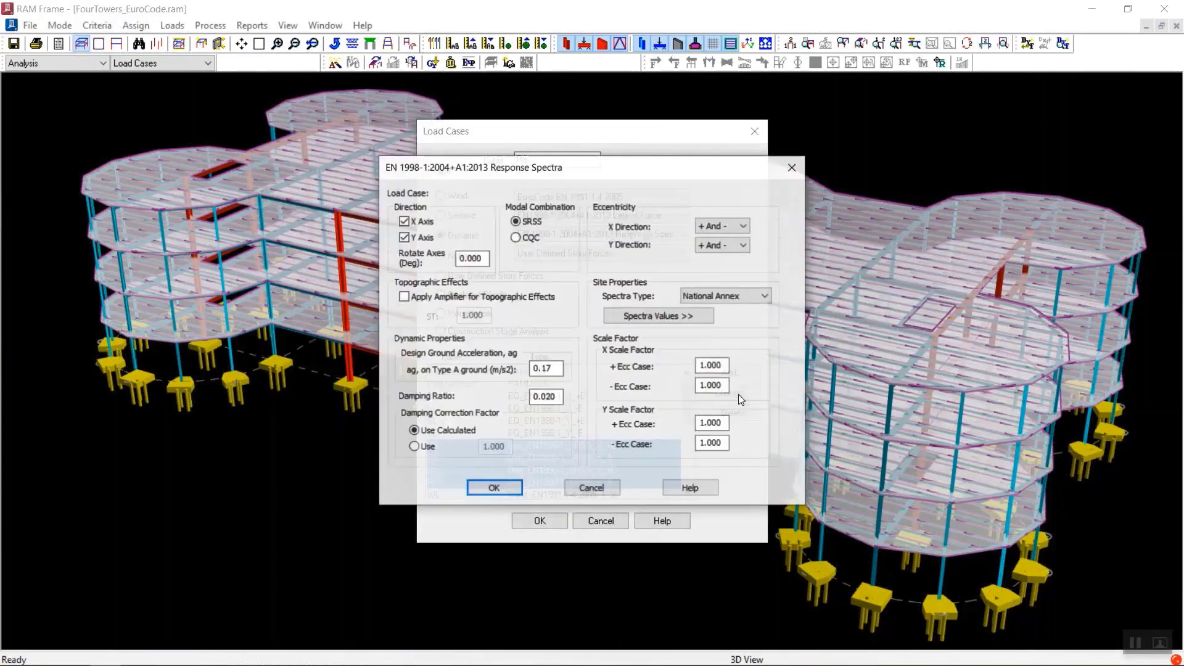
pyautogui.click(555, 366)
pyautogui.write('5')
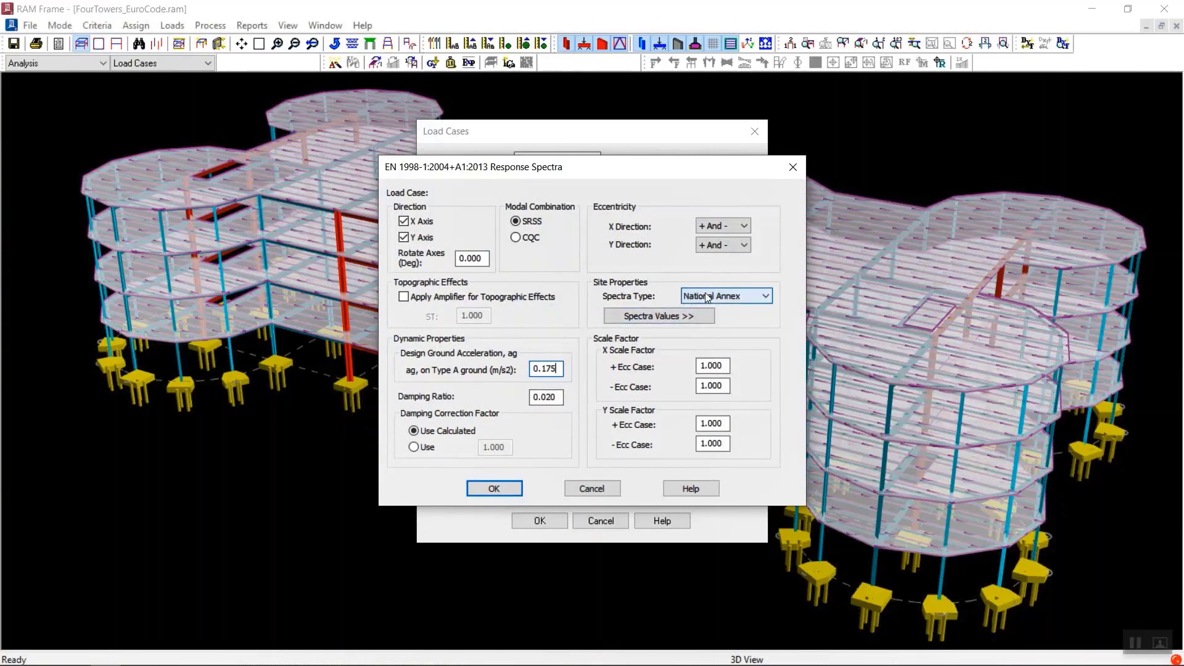
pyautogui.click(680, 318)
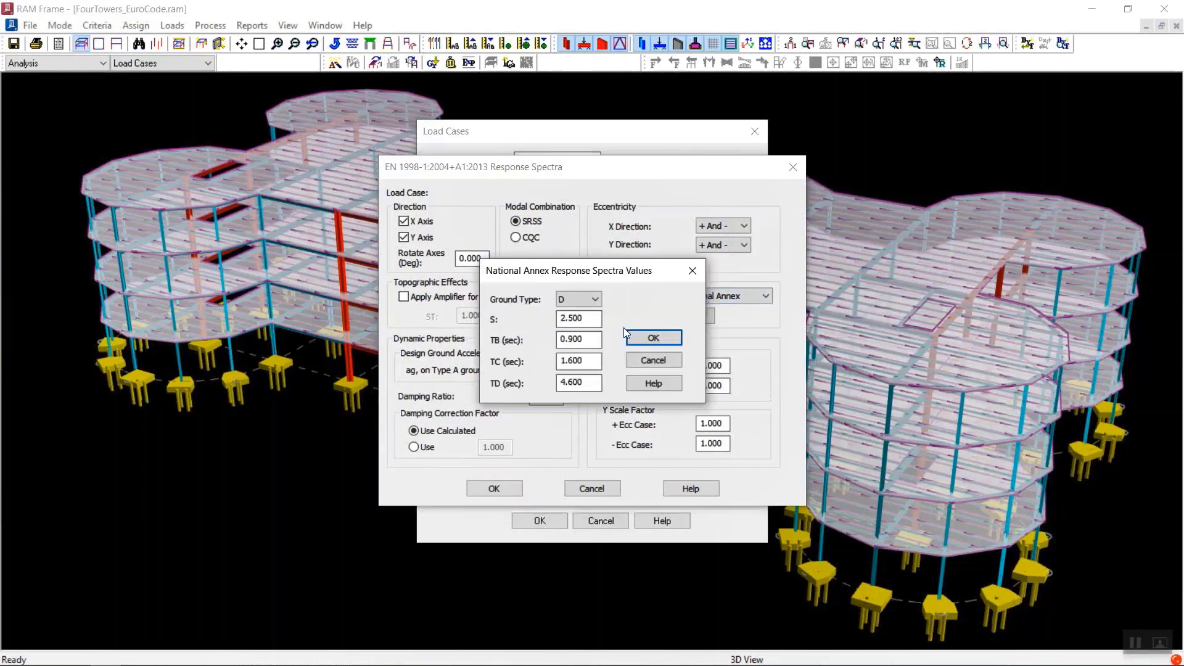
pyautogui.click(642, 338)
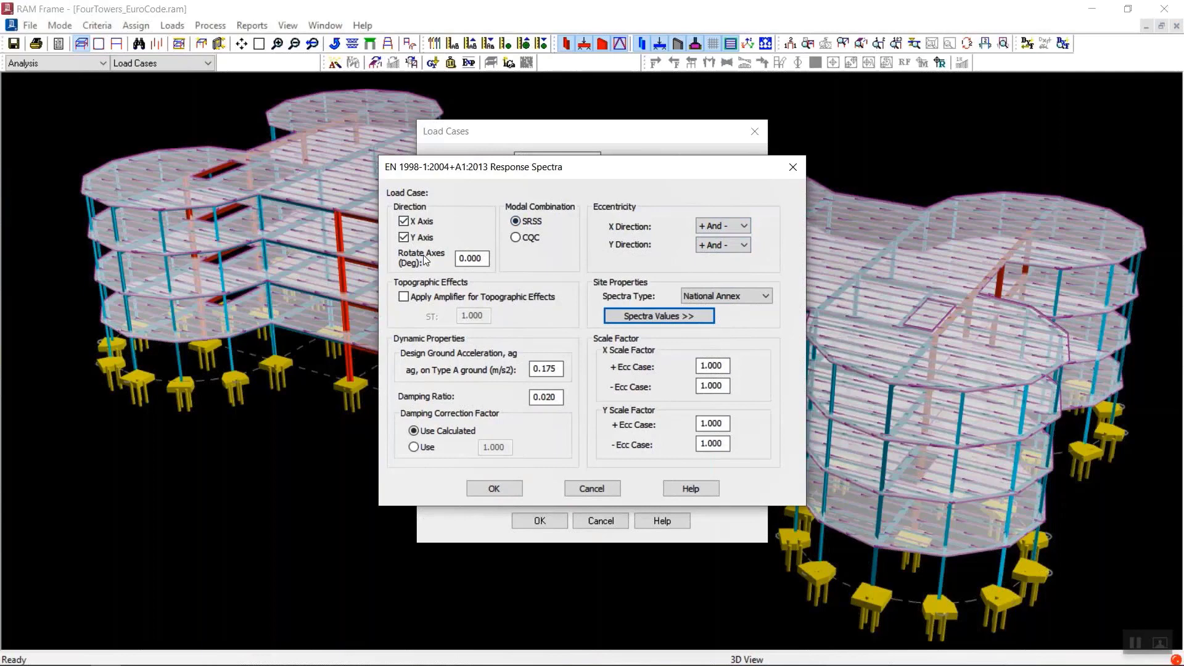
pyautogui.click(513, 487)
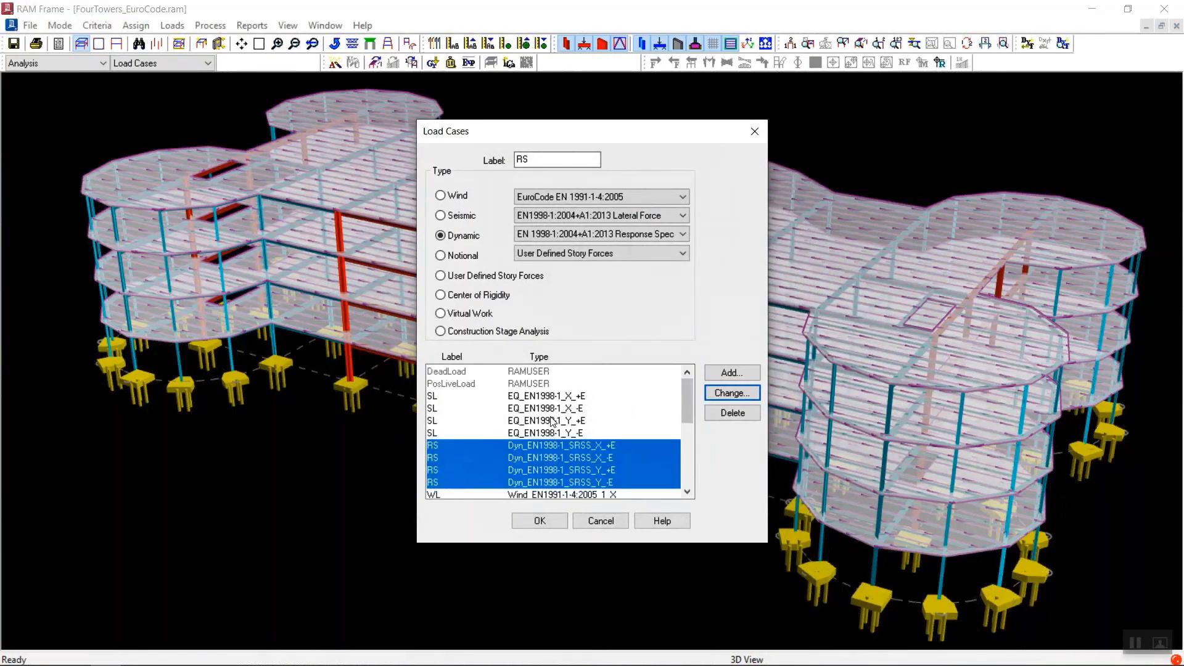
# Review the Mode Shapes, COR and Notional load cases, including the notional load settings, and accept the load case definitions
pyautogui.scroll(-2, 552, 421)
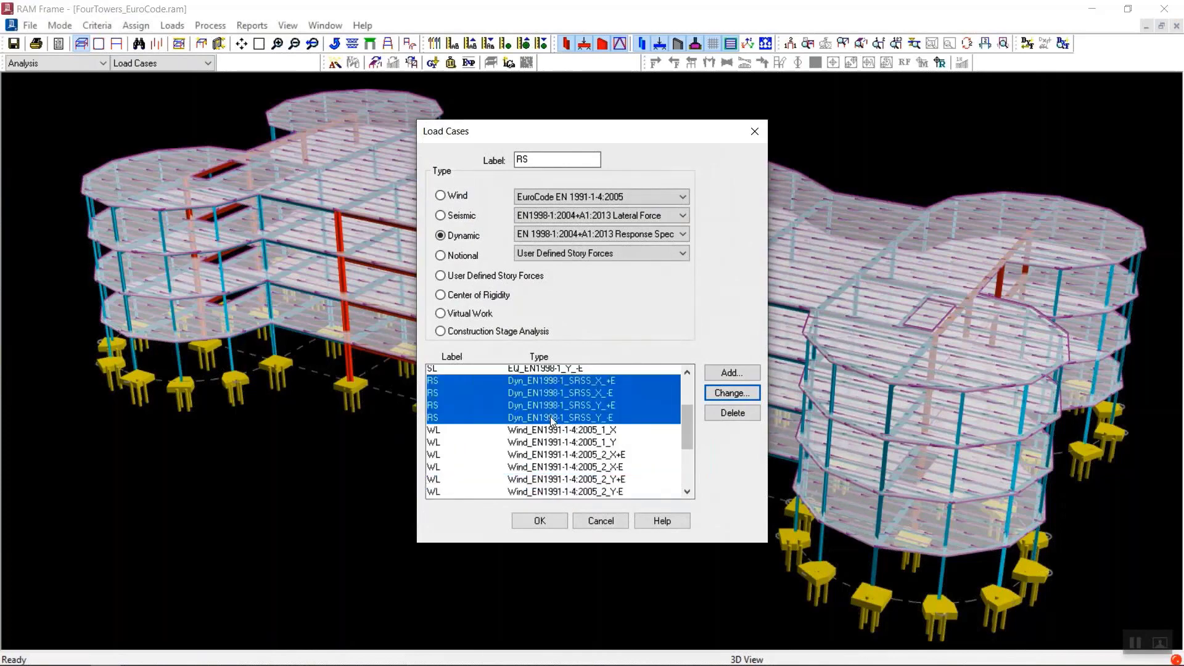
pyautogui.scroll(-3, 552, 421)
pyautogui.click(552, 420)
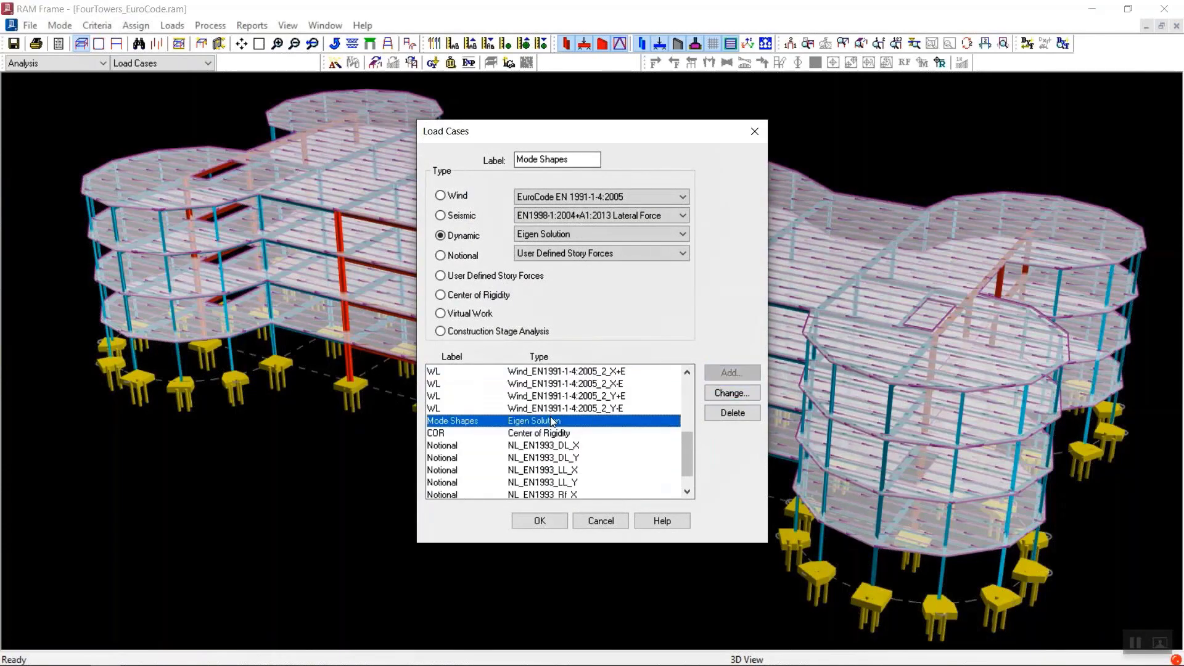
pyautogui.scroll(-1, 552, 421)
pyautogui.click(547, 412)
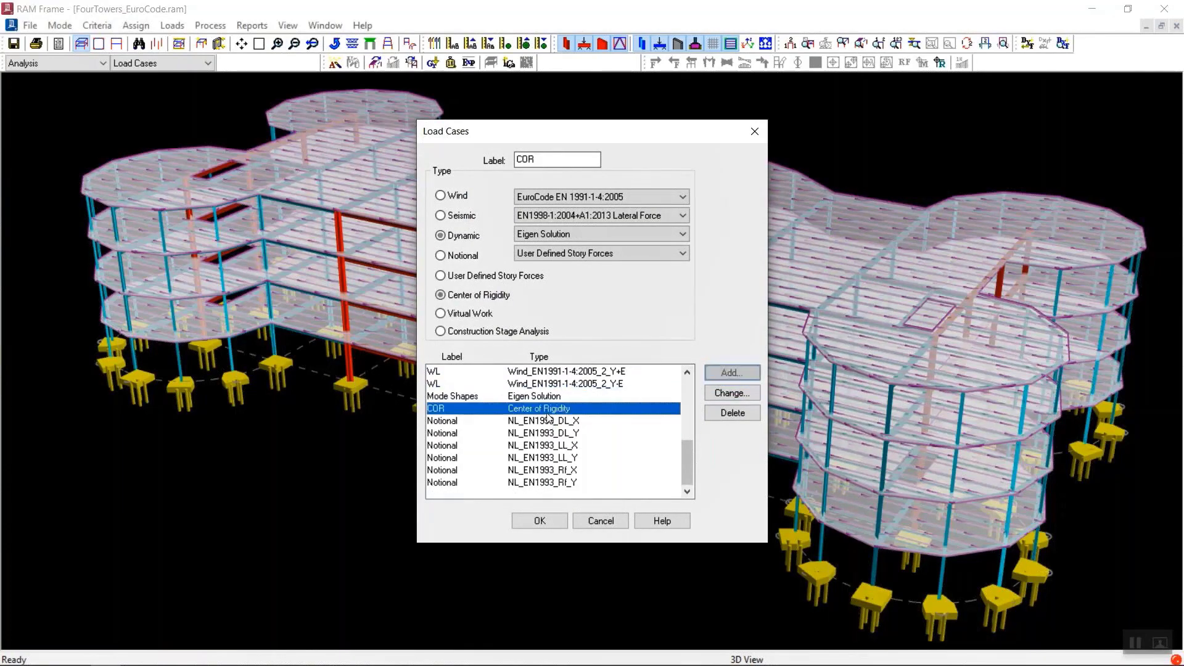
pyautogui.click(551, 455)
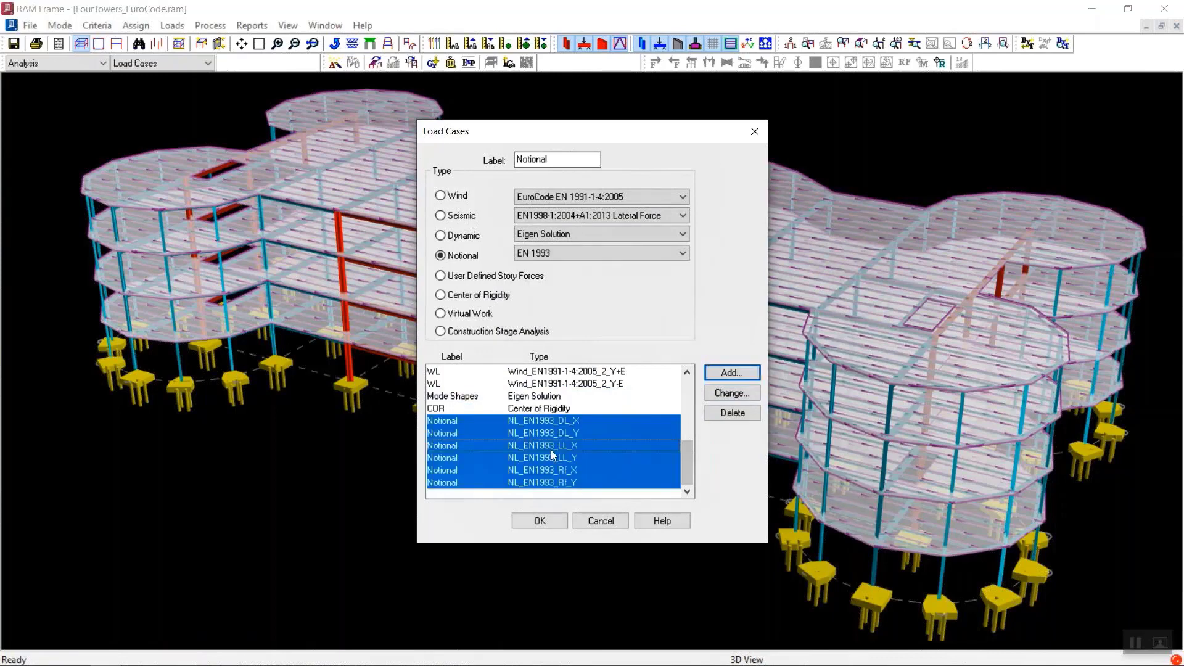
pyautogui.click(742, 395)
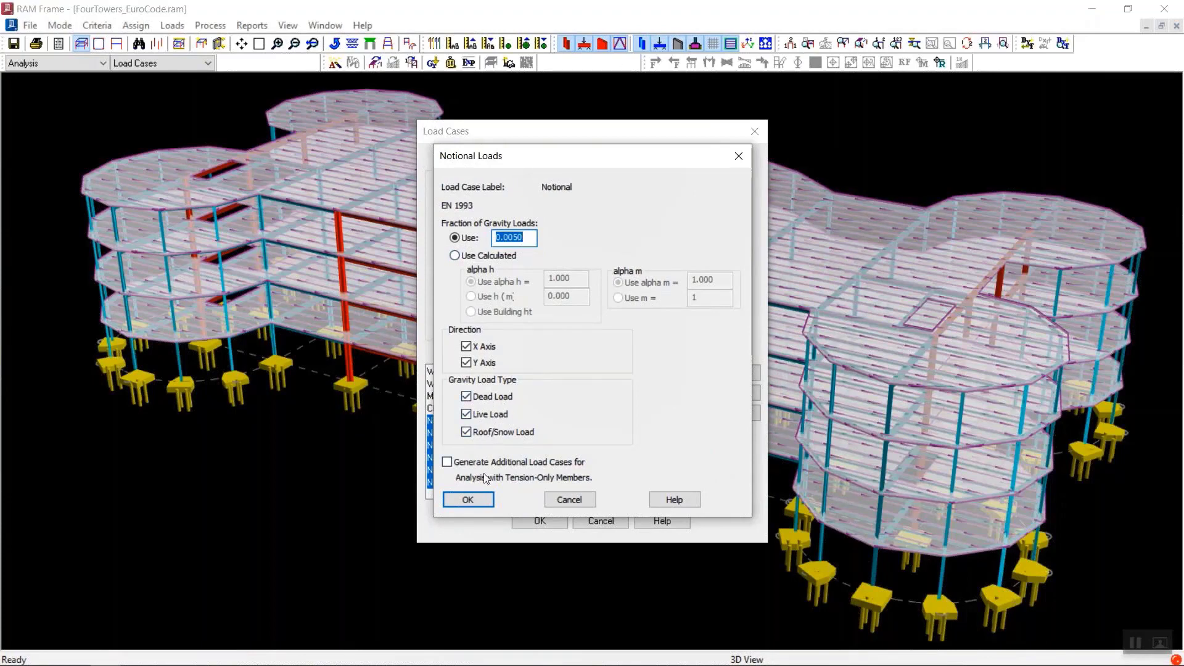
pyautogui.click(476, 507)
pyautogui.click(539, 521)
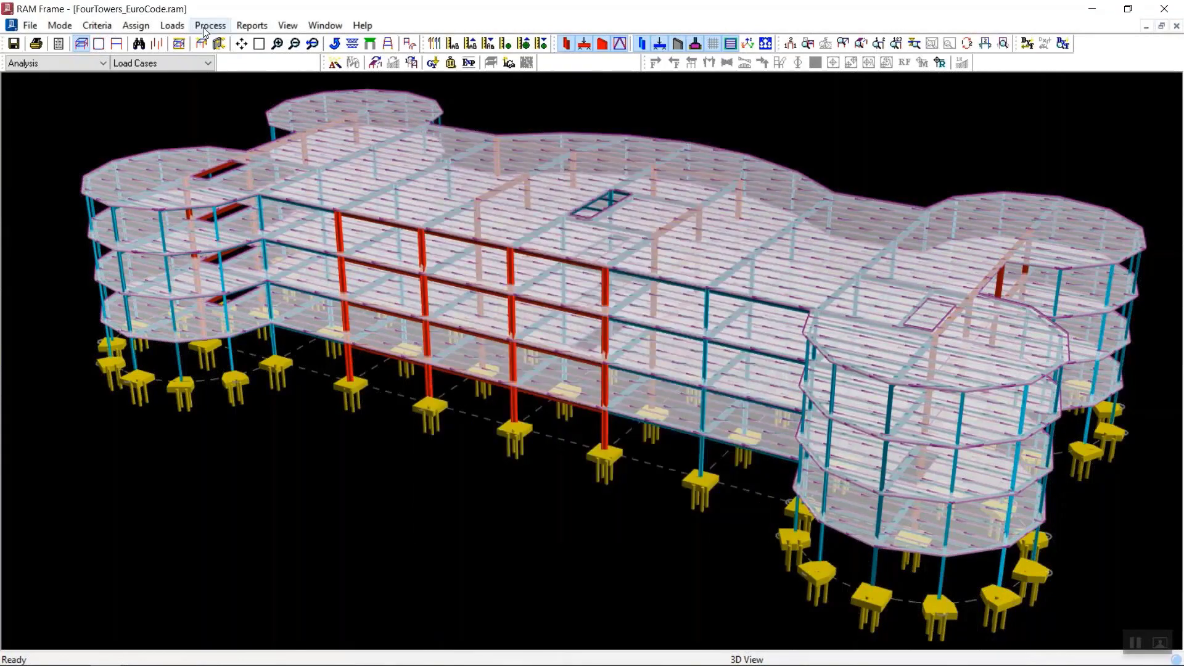
# Run the building analysis for all load cases
pyautogui.click(205, 28)
pyautogui.click(231, 55)
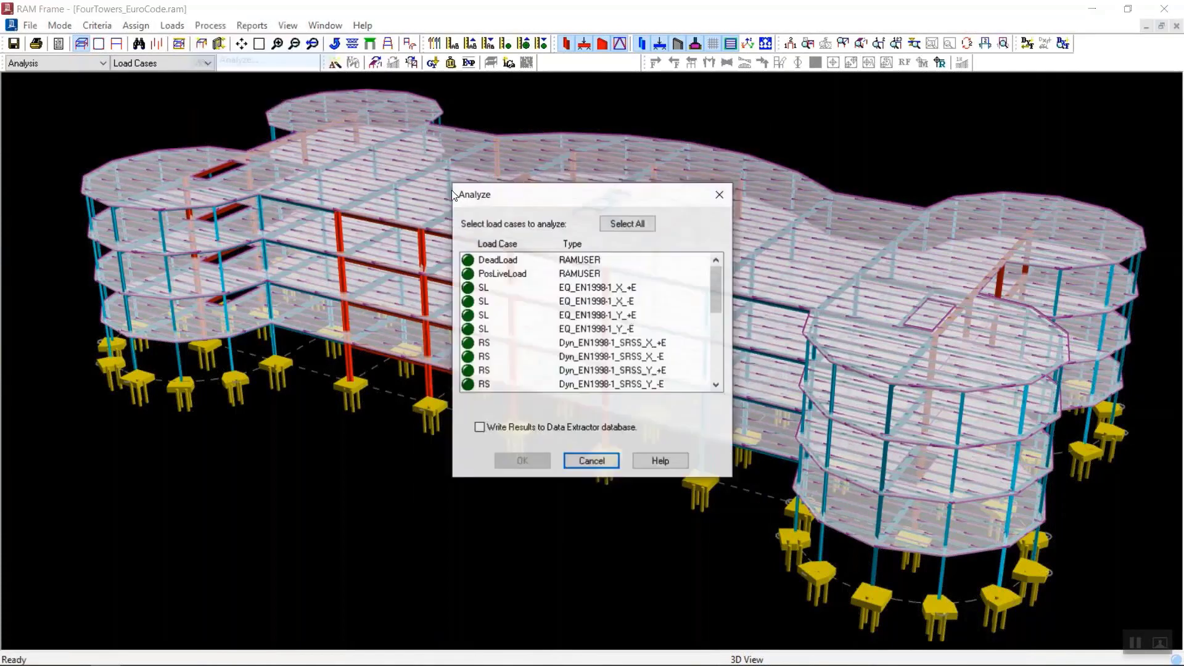
pyautogui.click(628, 223)
pyautogui.click(530, 461)
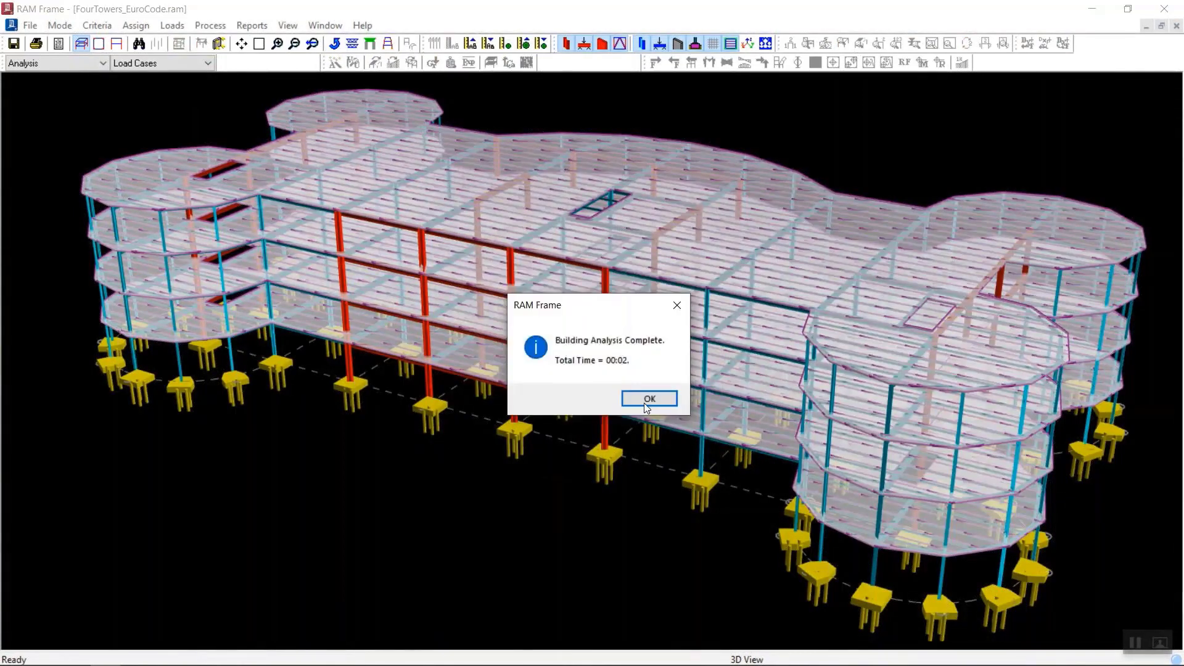
pyautogui.click(647, 401)
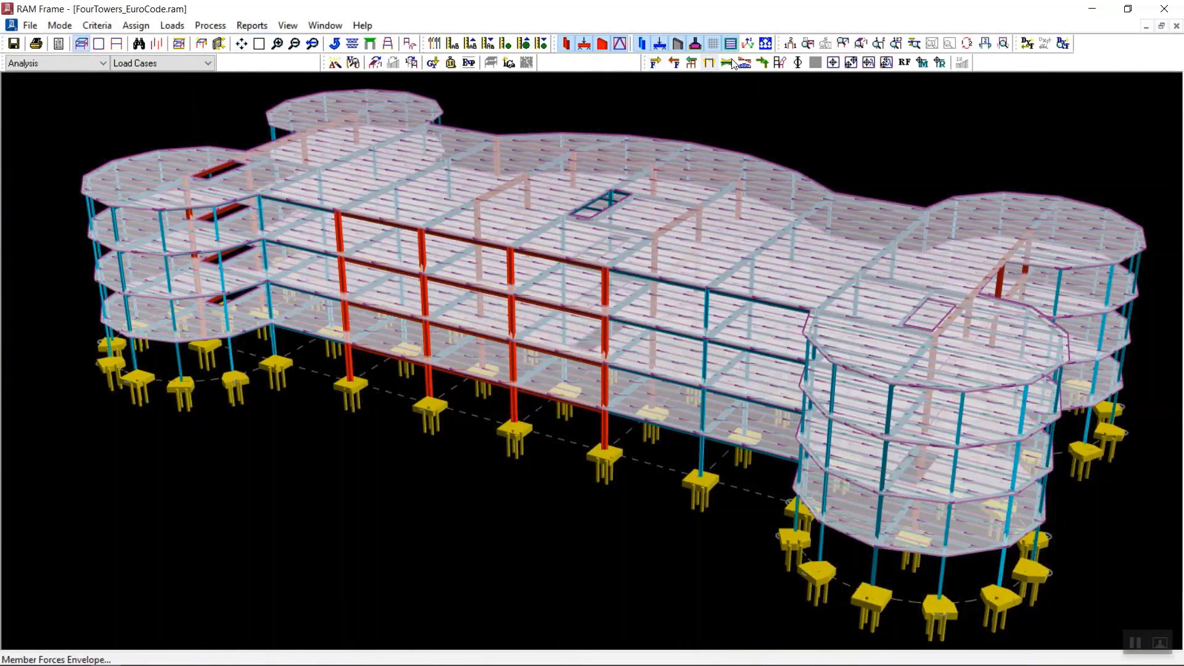
# Display the frames' displaced shape for load case EQ_EN1998-1_X_+E with a scale factor of 10
pyautogui.click(780, 63)
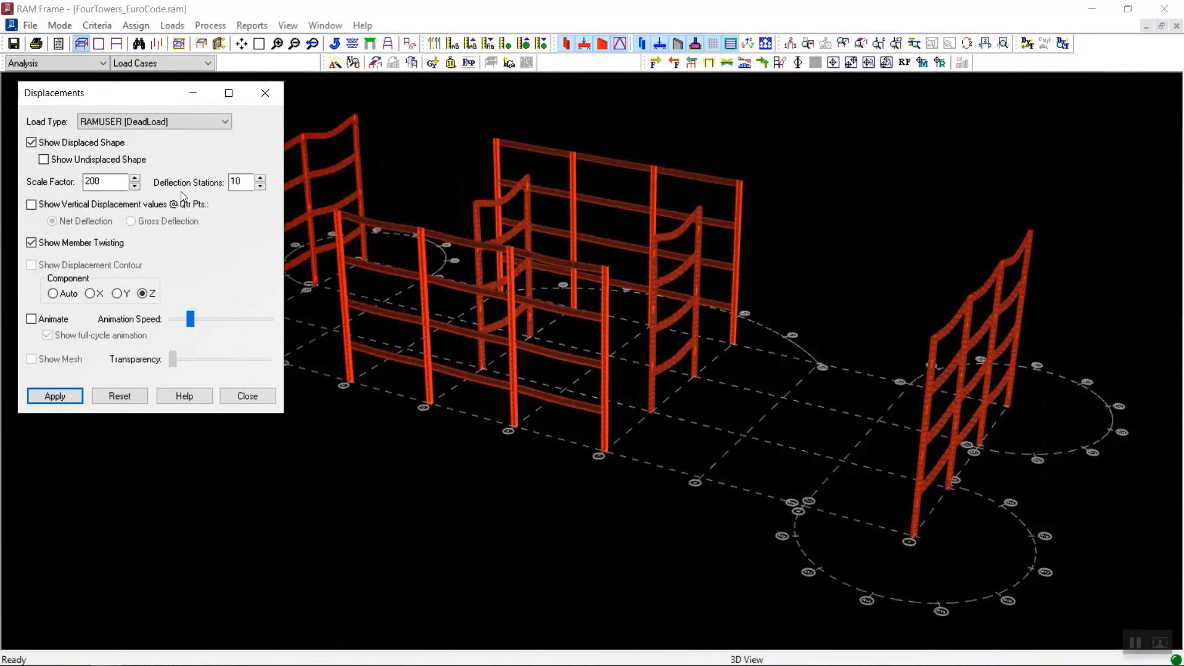
pyautogui.click(113, 123)
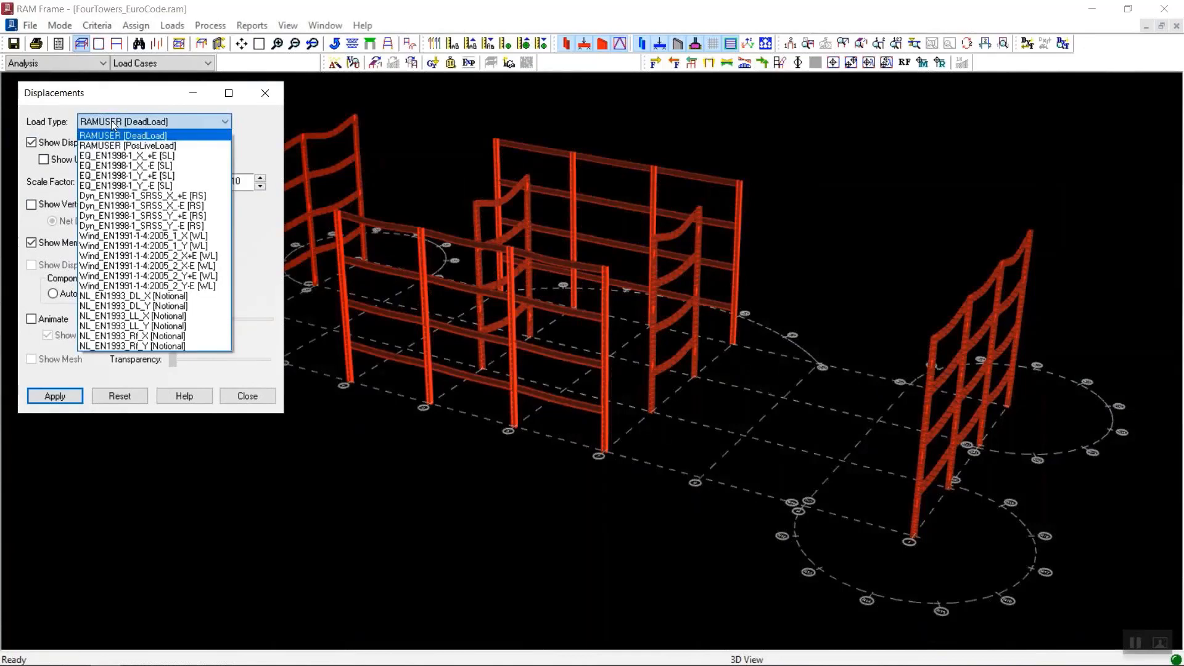
pyautogui.click(109, 156)
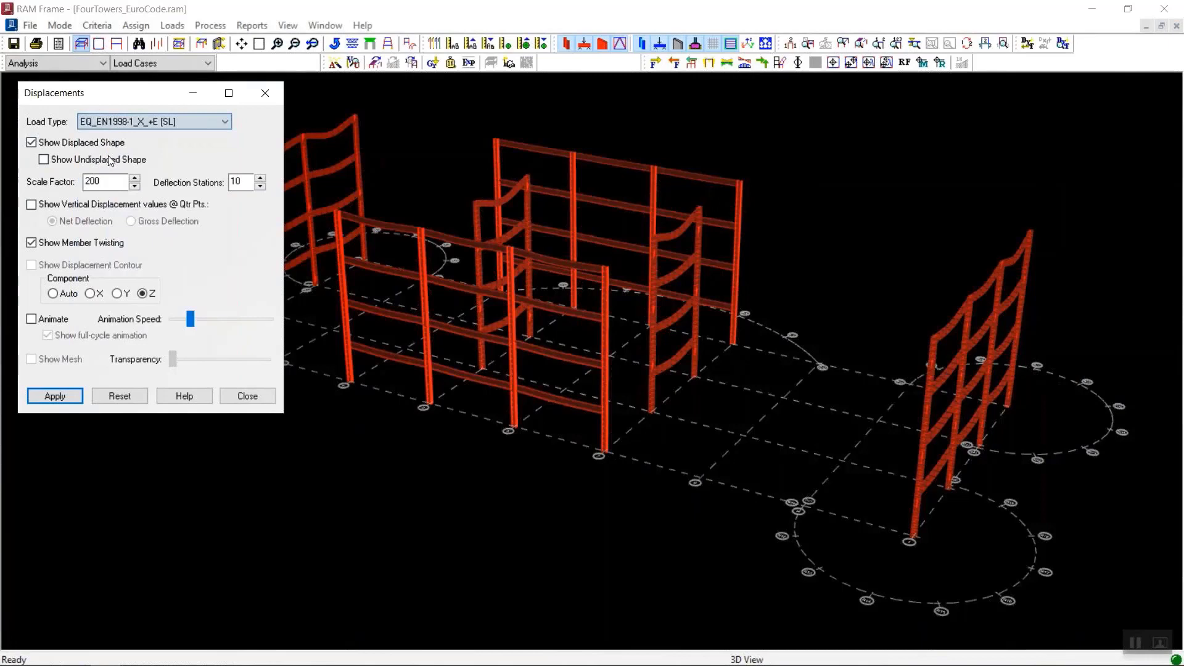
pyautogui.doubleClick(93, 182)
pyautogui.write('1')
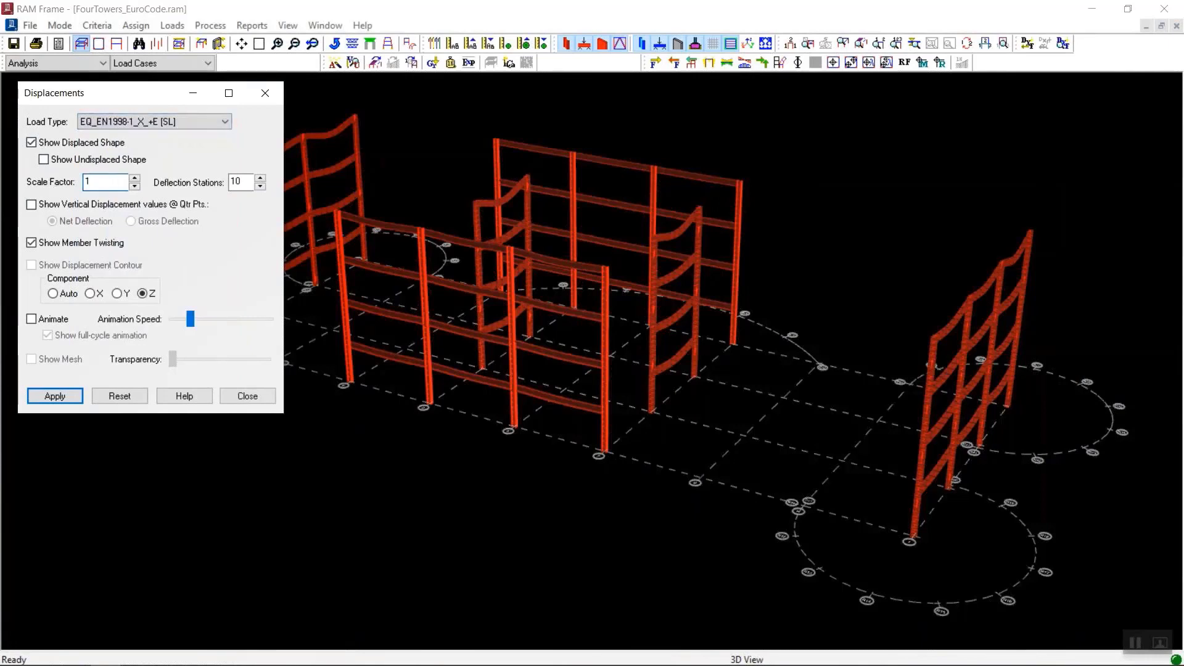
pyautogui.write('0')
pyautogui.click(81, 397)
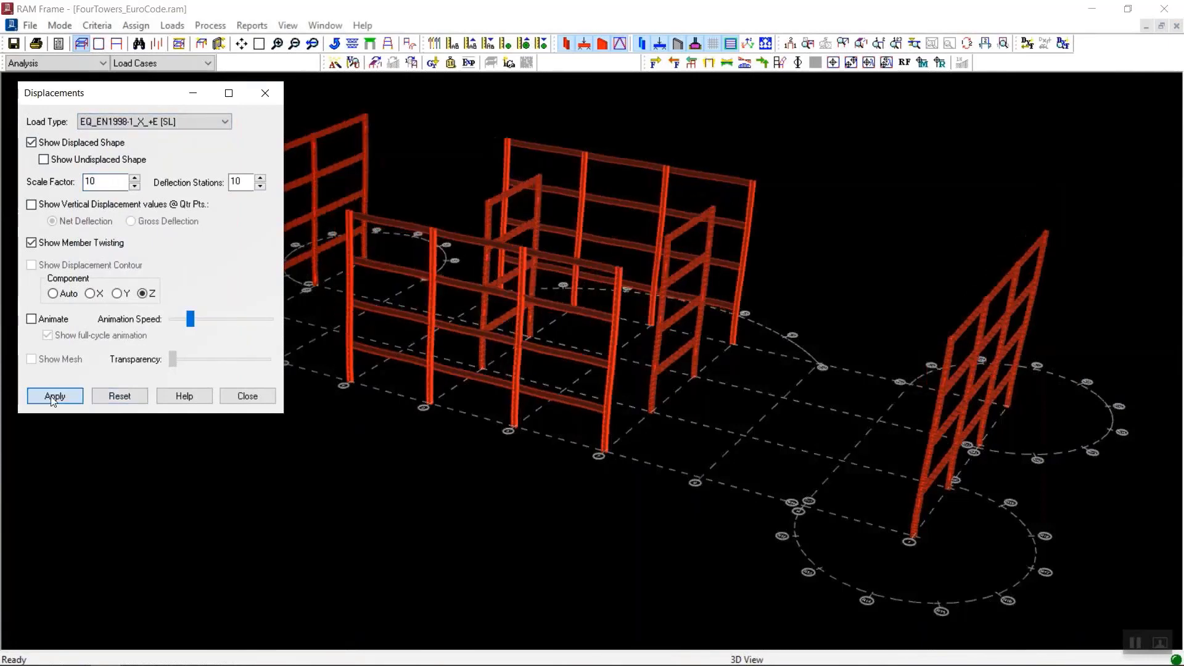
# Animate the displaced shape and view it for load cases EQ_EN1998-1_Y_+E and Dyn_EN1998-1_SRSS_X_+E
pyautogui.click(31, 319)
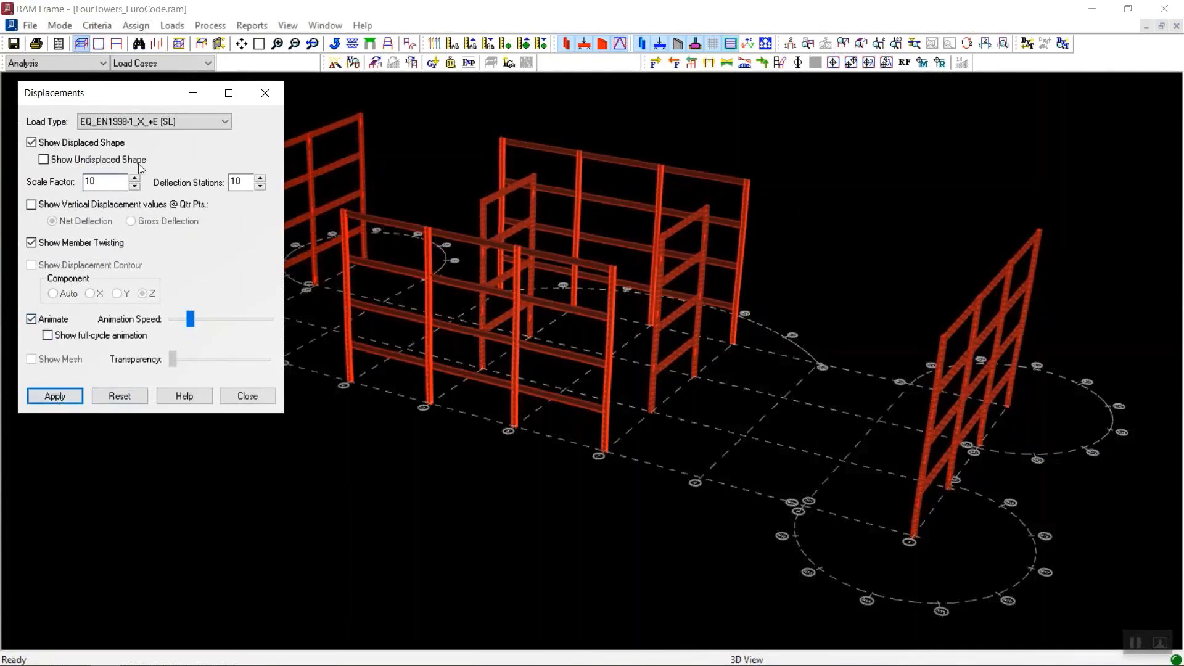
pyautogui.click(163, 122)
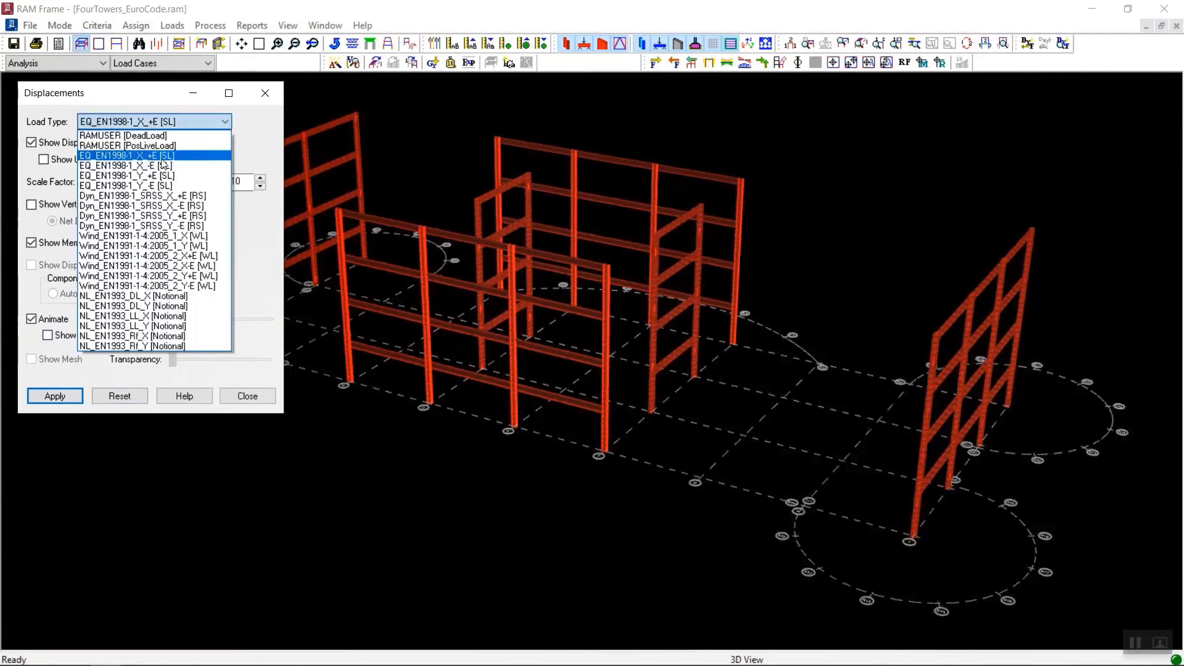
pyautogui.click(159, 176)
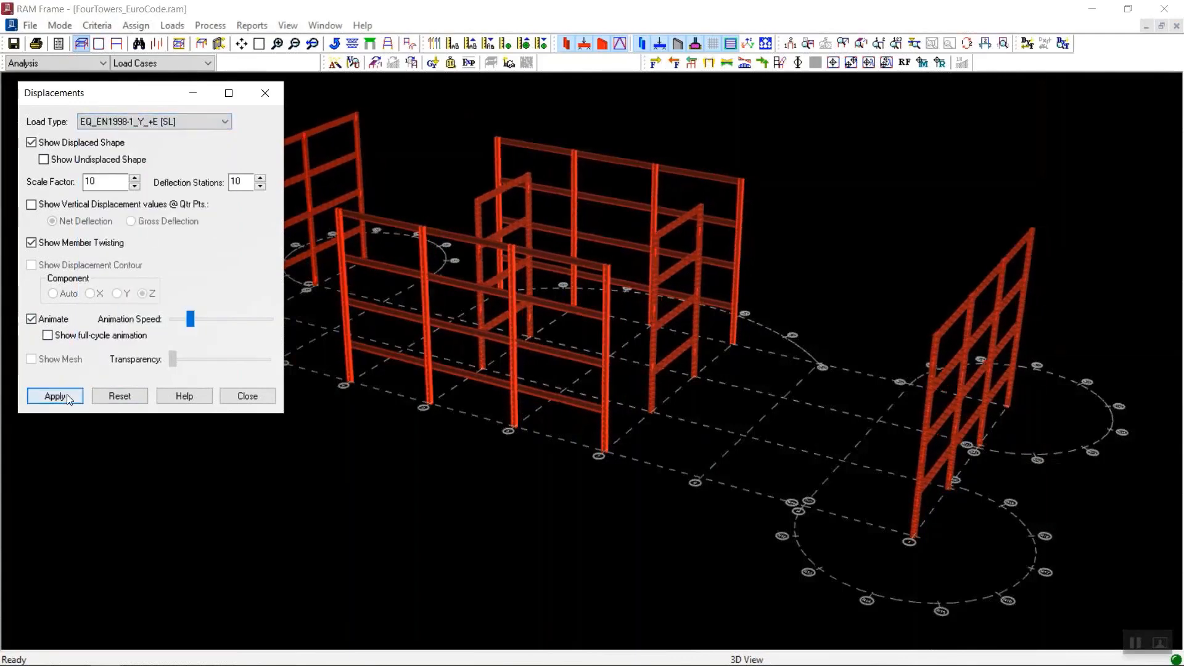
pyautogui.click(154, 121)
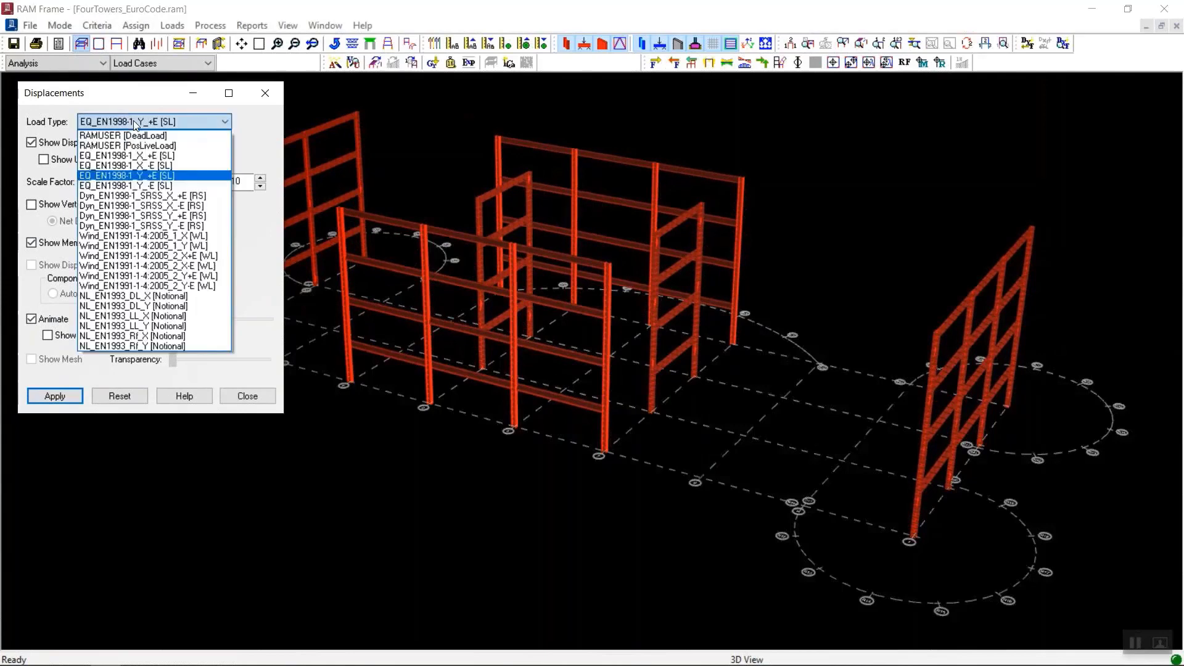
pyautogui.click(117, 193)
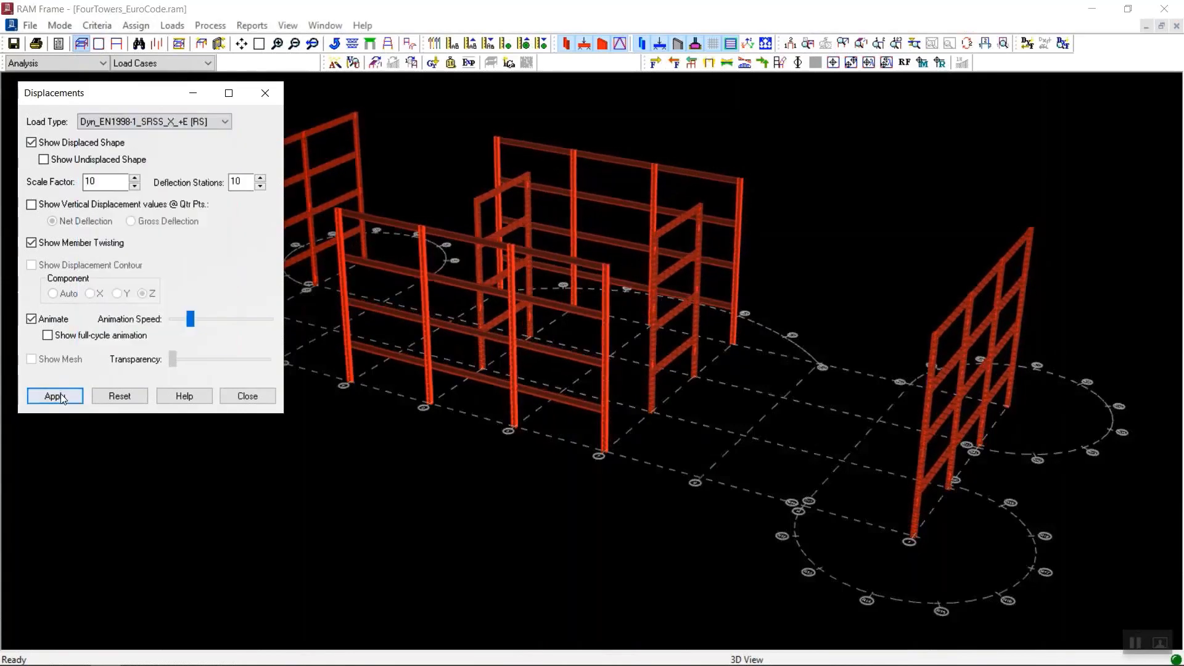
# View the animated displacements for Wind_EN1991-1-4:2005_1_X with a scale factor of 100, and close the displacement display
pyautogui.click(154, 121)
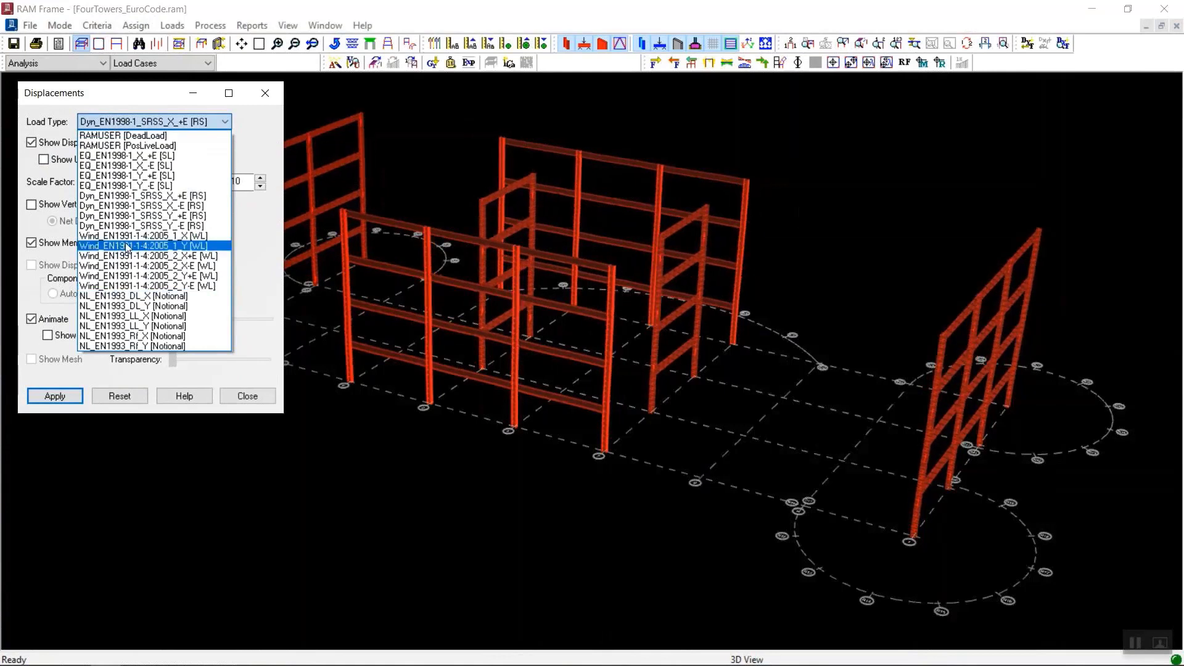
pyautogui.click(127, 235)
pyautogui.click(55, 396)
pyautogui.click(101, 181)
pyautogui.write('00')
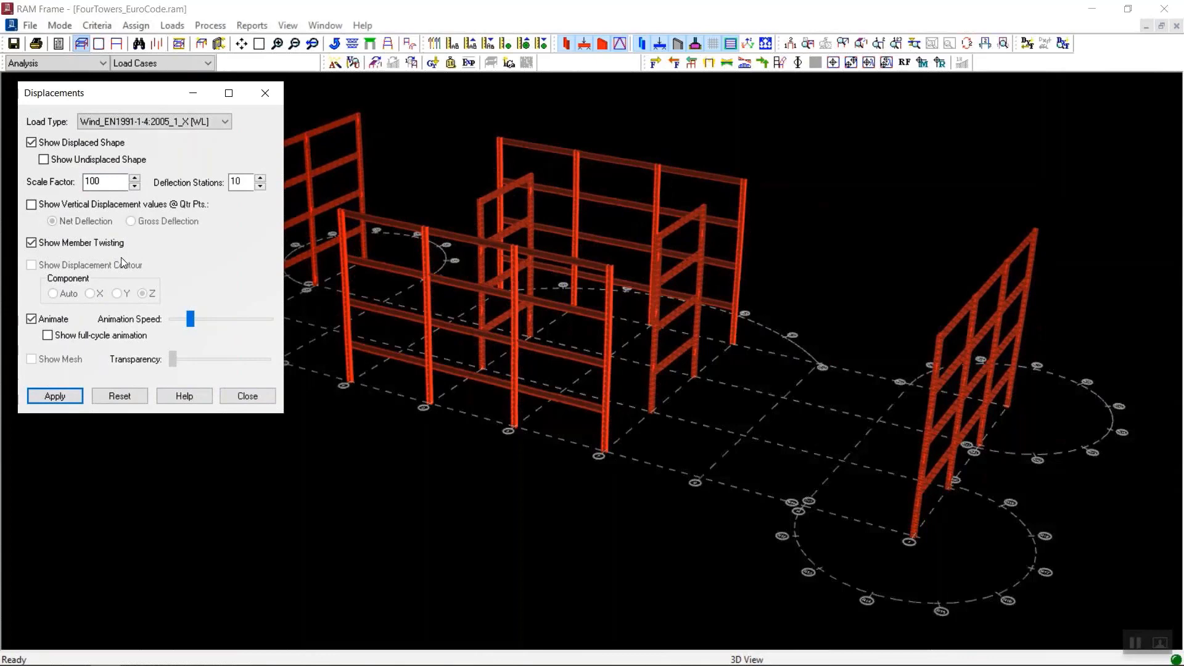
pyautogui.click(172, 128)
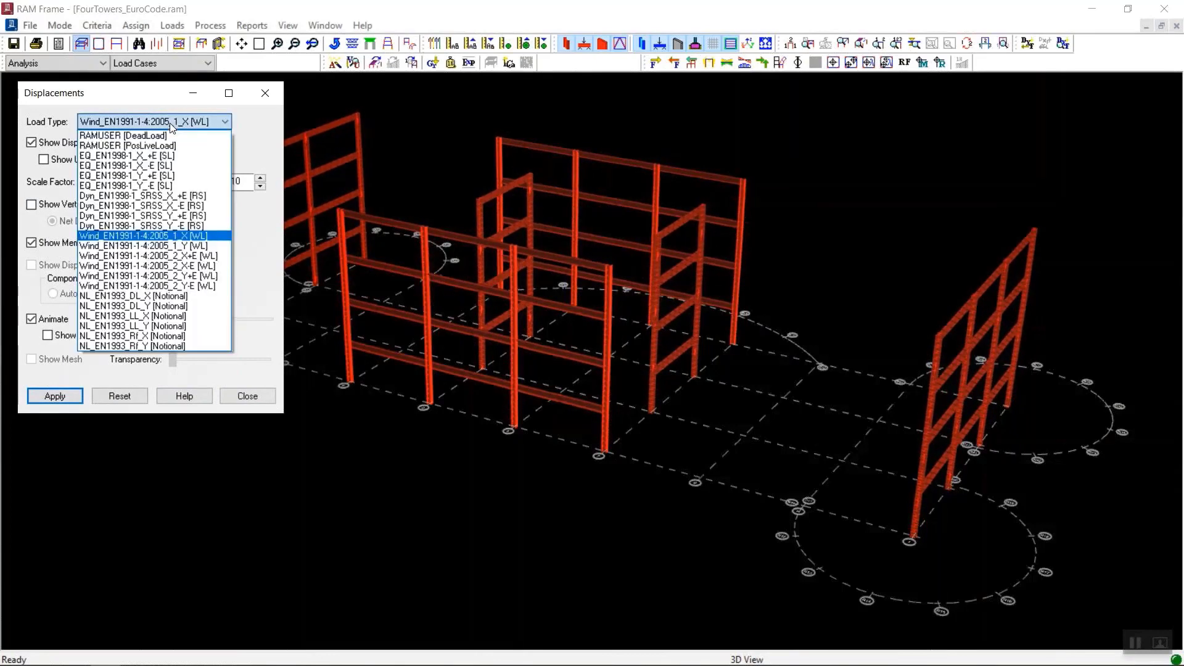
pyautogui.click(209, 376)
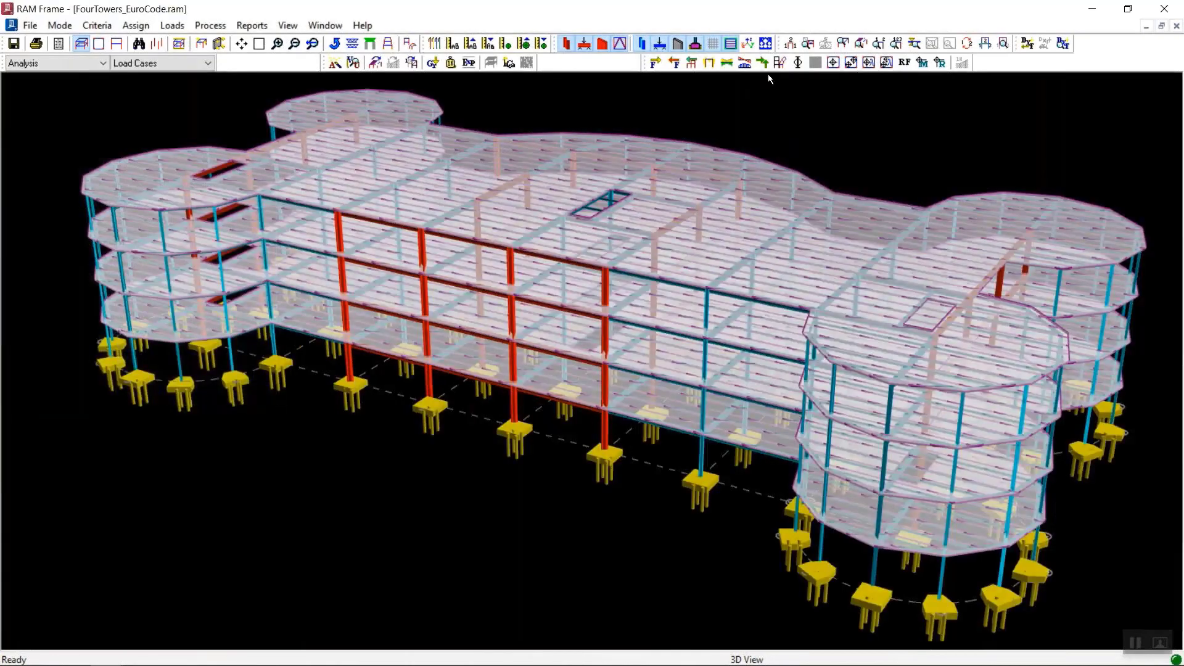
# Display the applied story forces for load case EQ_EN1998-1_X_+E on the model with magnitudes and coordinates
pyautogui.click(656, 68)
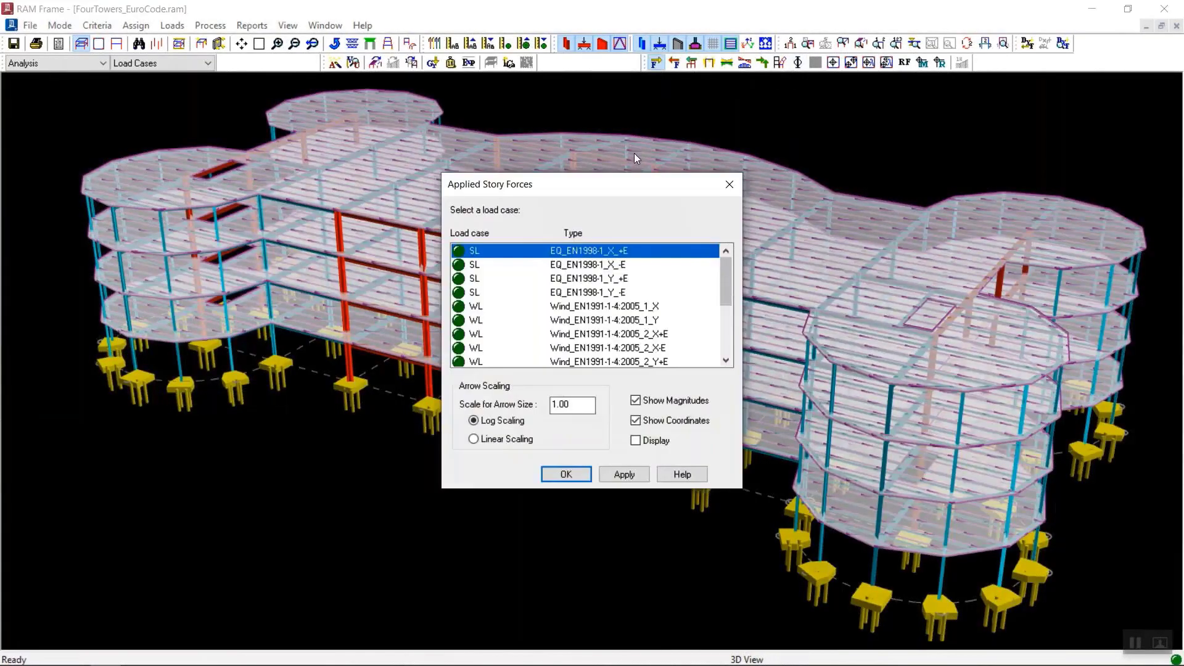
pyautogui.click(643, 443)
pyautogui.click(630, 478)
pyautogui.moveTo(528, 184); pyautogui.dragTo(134, 200)
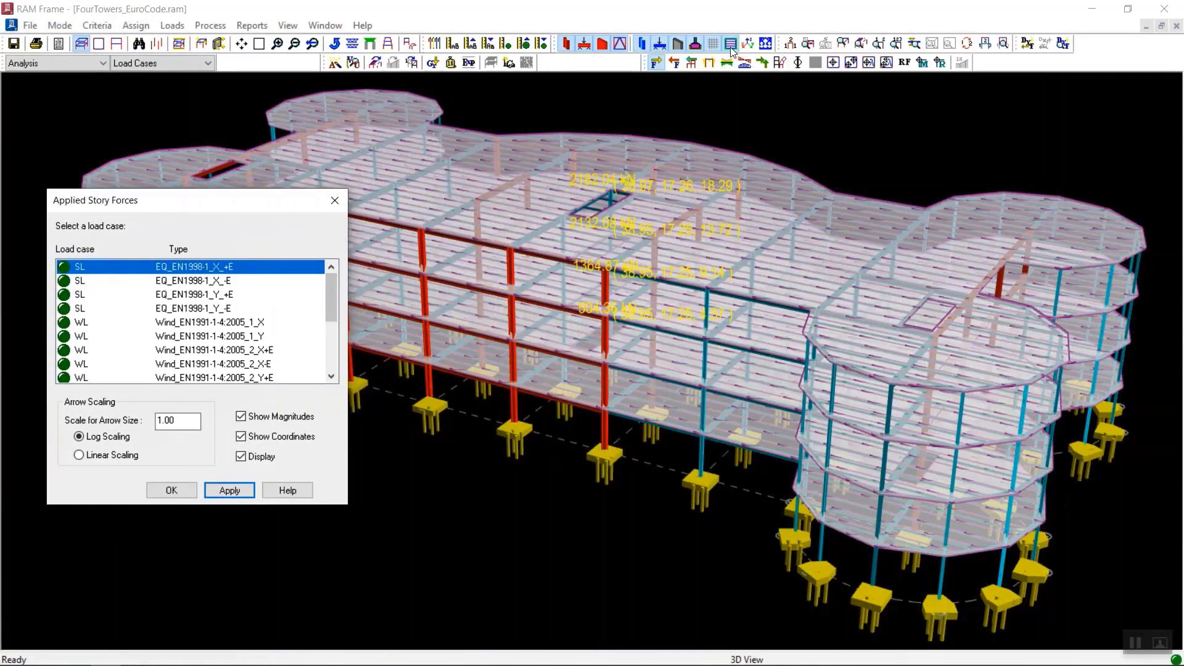
pyautogui.click(160, 490)
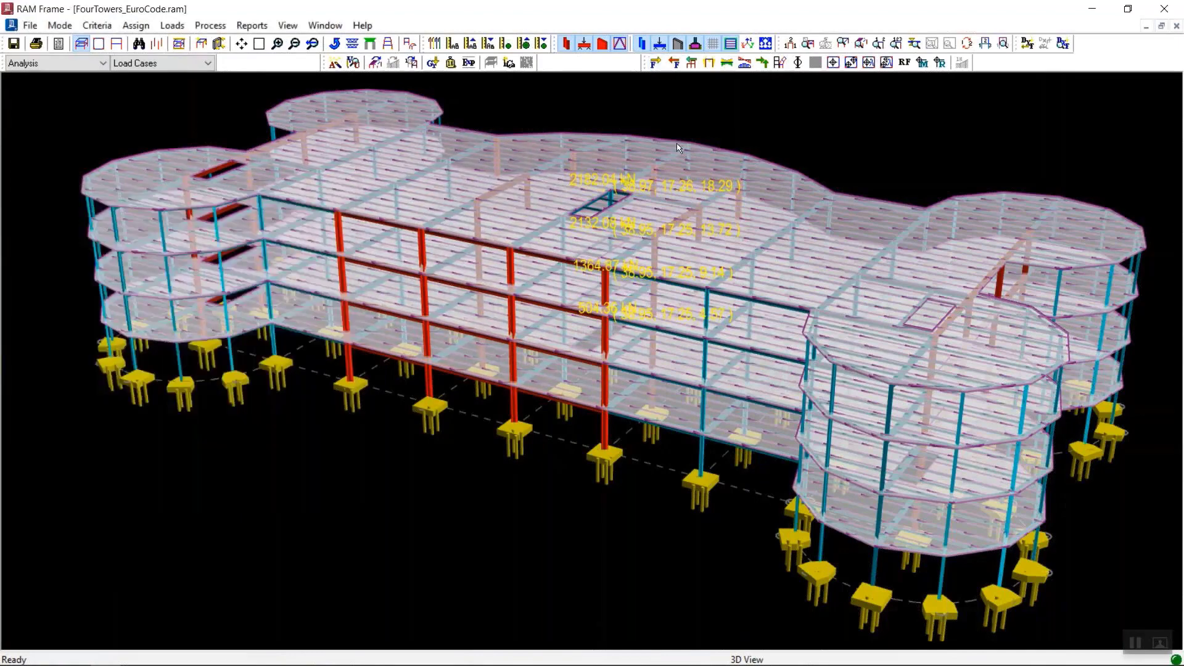
# Hide the floor decks and gravity members so that only the lateral frames remain with the applied story forces
pyautogui.click(734, 45)
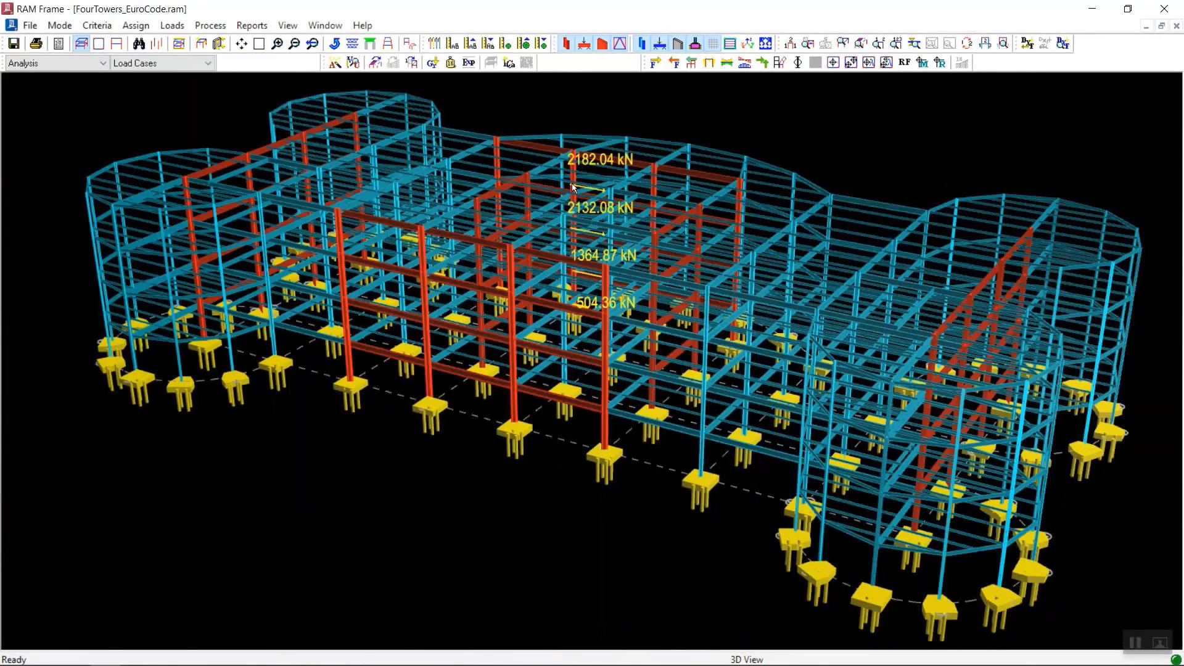
pyautogui.scroll(1, 573, 187)
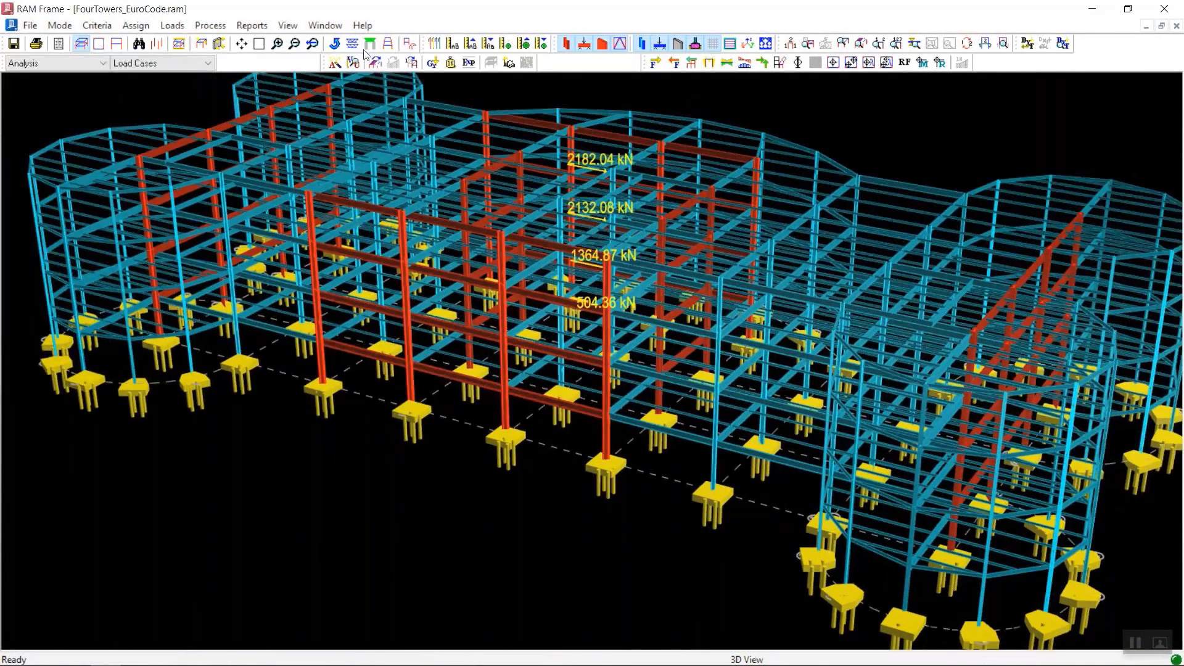
pyautogui.click(385, 47)
pyautogui.click(387, 46)
pyautogui.moveTo(527, 335); pyautogui.dragTo(528, 394, button='middle')
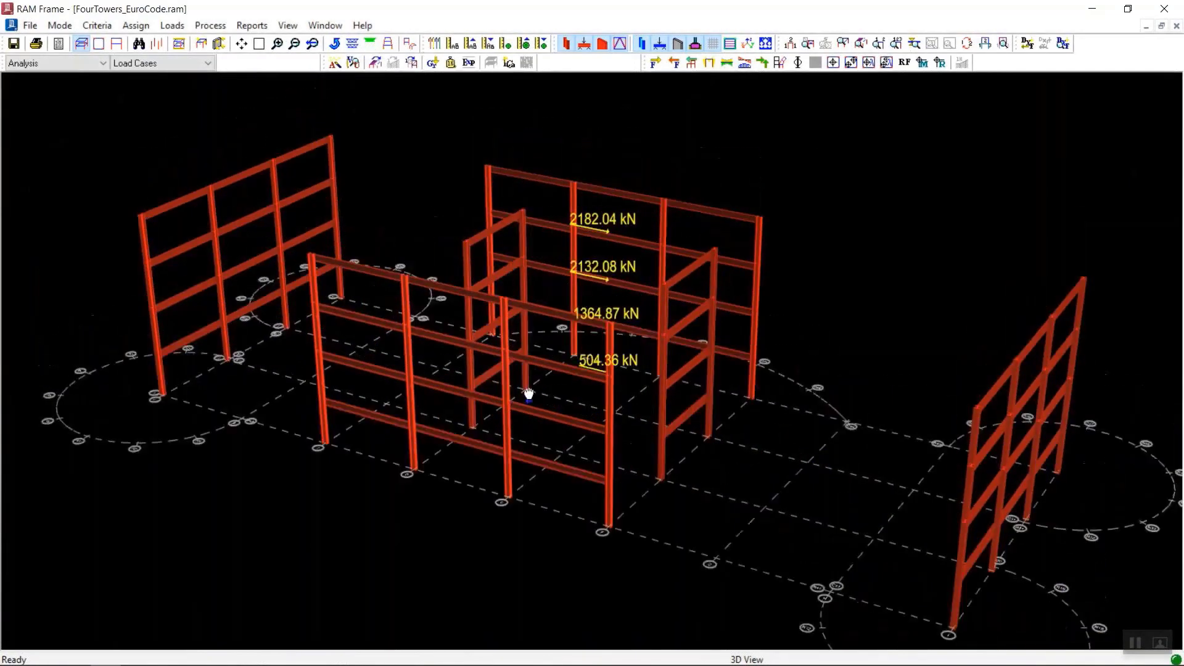
pyautogui.scroll(1, 603, 308)
pyautogui.scroll(2, 603, 309)
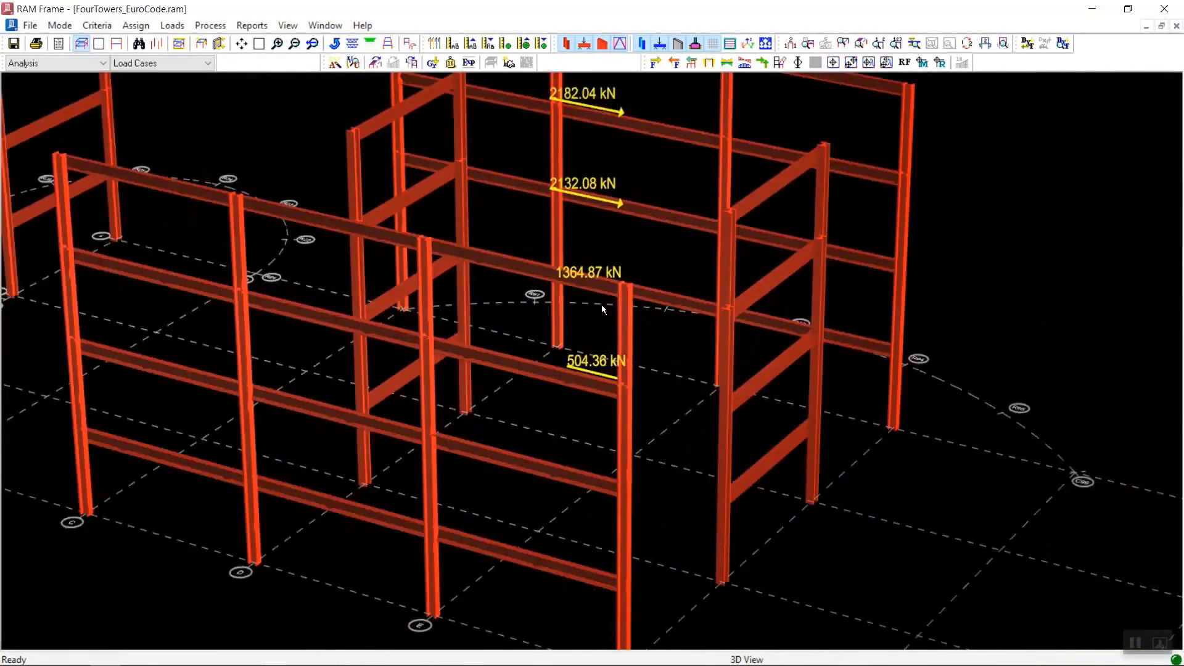
pyautogui.scroll(-1, 603, 309)
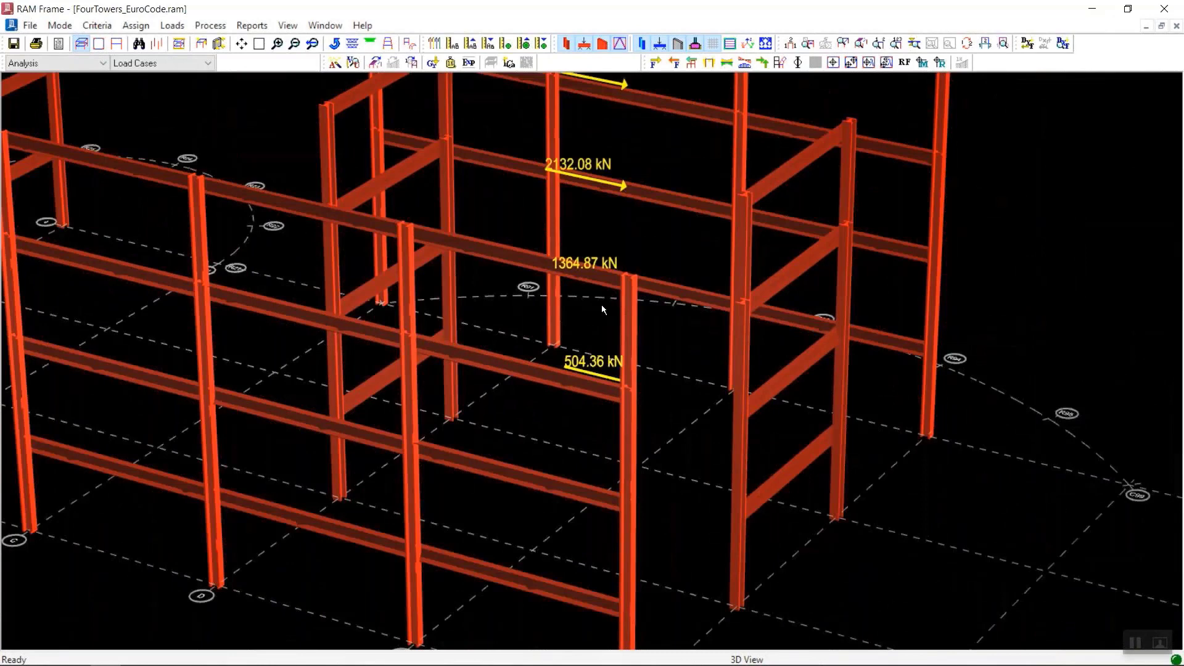
# Display the building story shears for load case EQ_EN1998-1_X_+E with magnitudes alongside the applied story forces
pyautogui.press('Right')
pyautogui.press('Right')
pyautogui.press('Right')
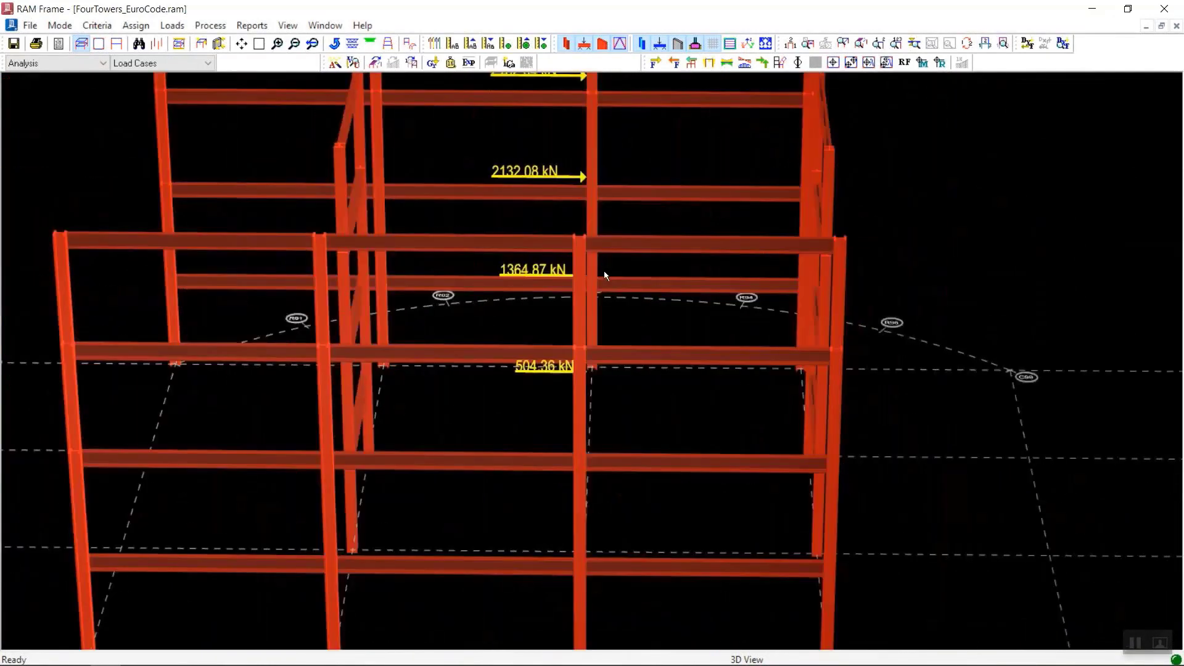
pyautogui.press('Right')
pyautogui.press('Right')
pyautogui.press('Right')
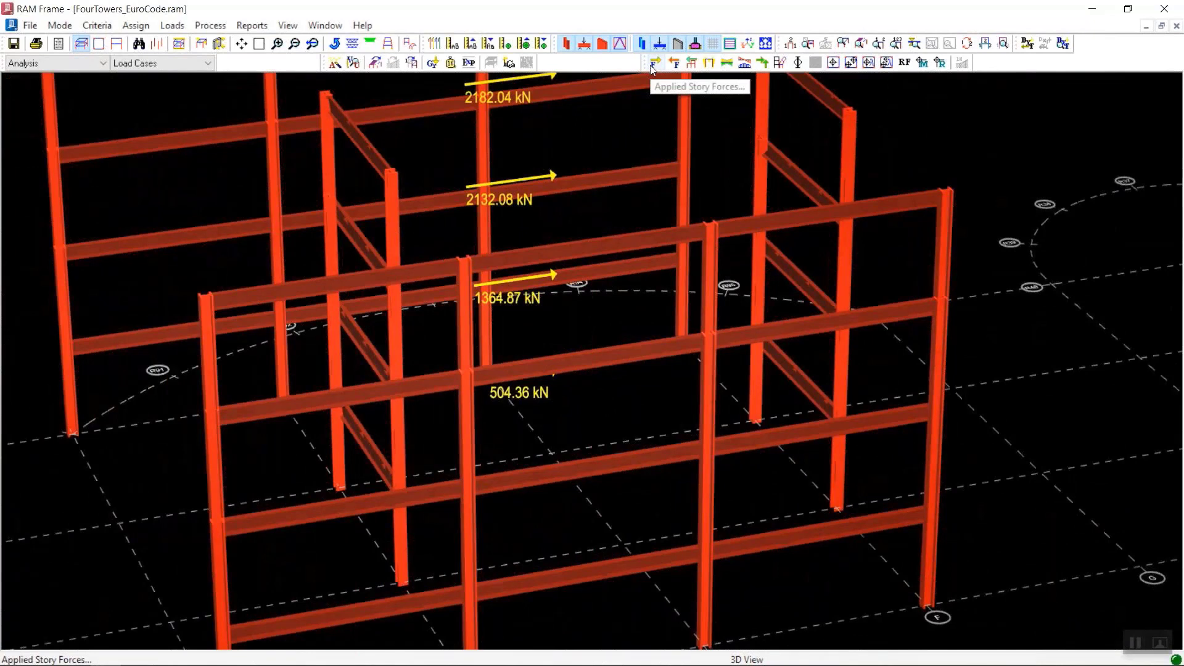
pyautogui.click(673, 64)
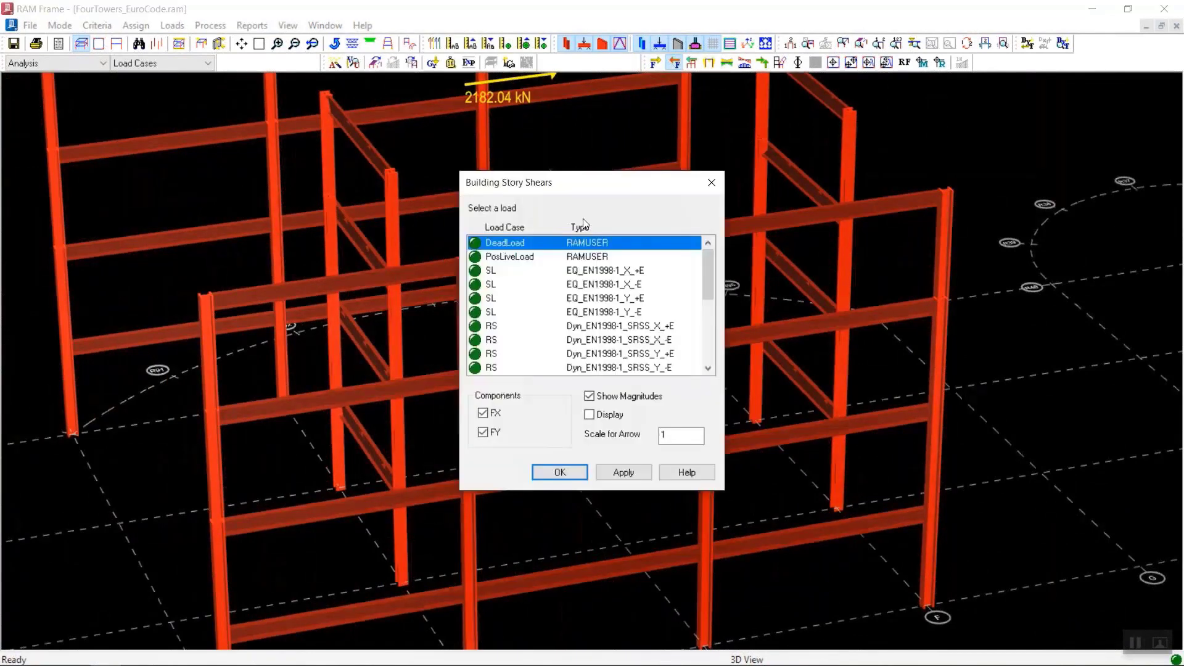
pyautogui.click(592, 270)
pyautogui.click(590, 414)
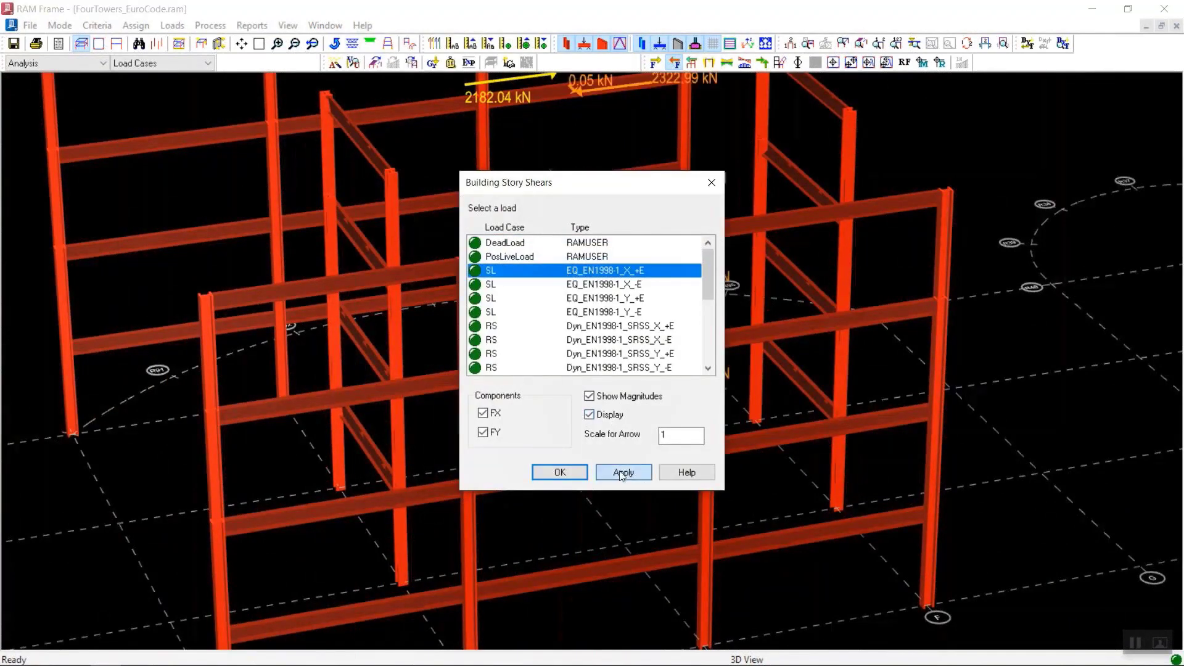
pyautogui.click(559, 472)
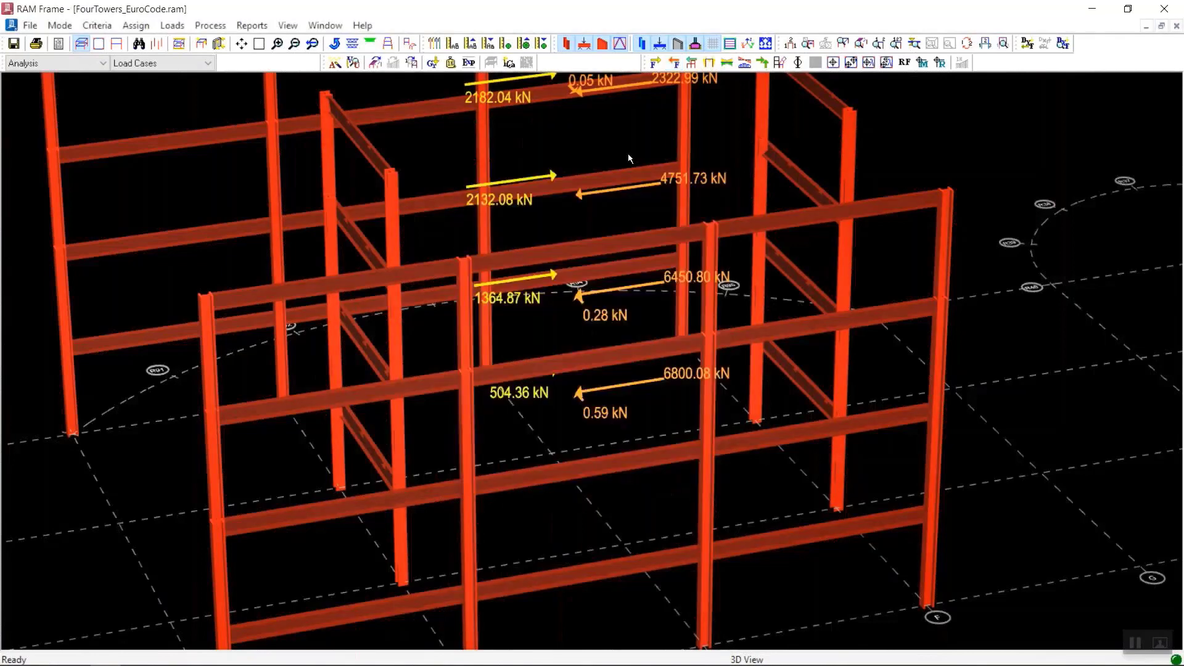
pyautogui.scroll(-2, 629, 159)
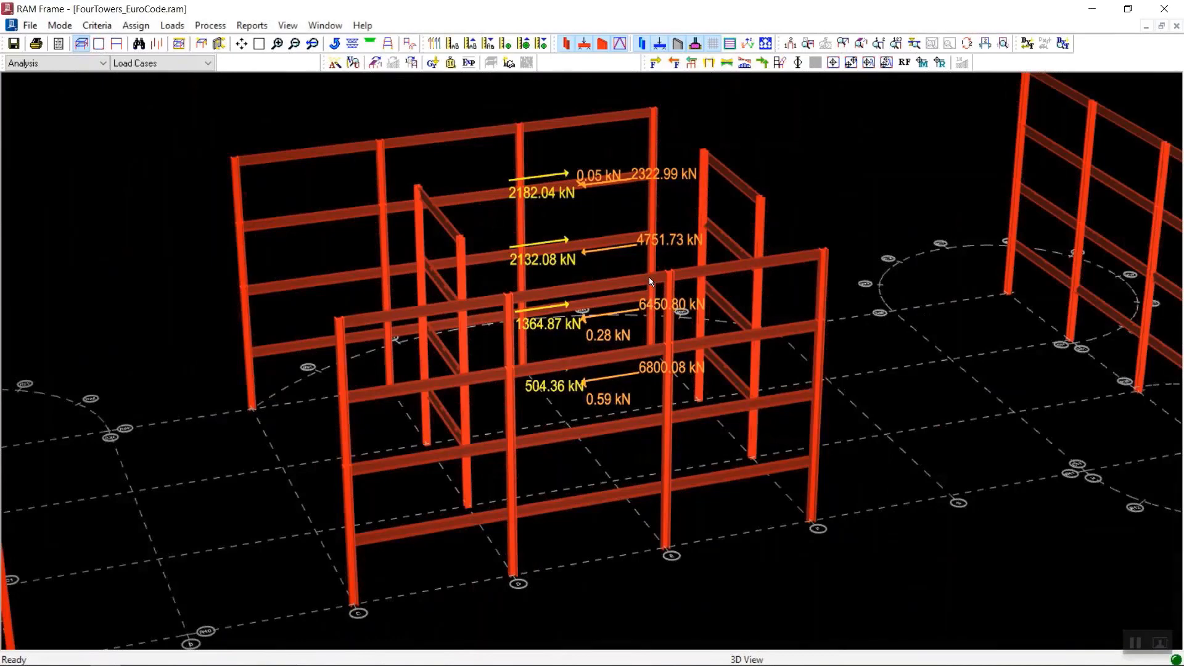
# Display the applied story forces for load case Wind_EN1991-1-4:2005_1_X with magnitudes and coordinates
pyautogui.click(652, 64)
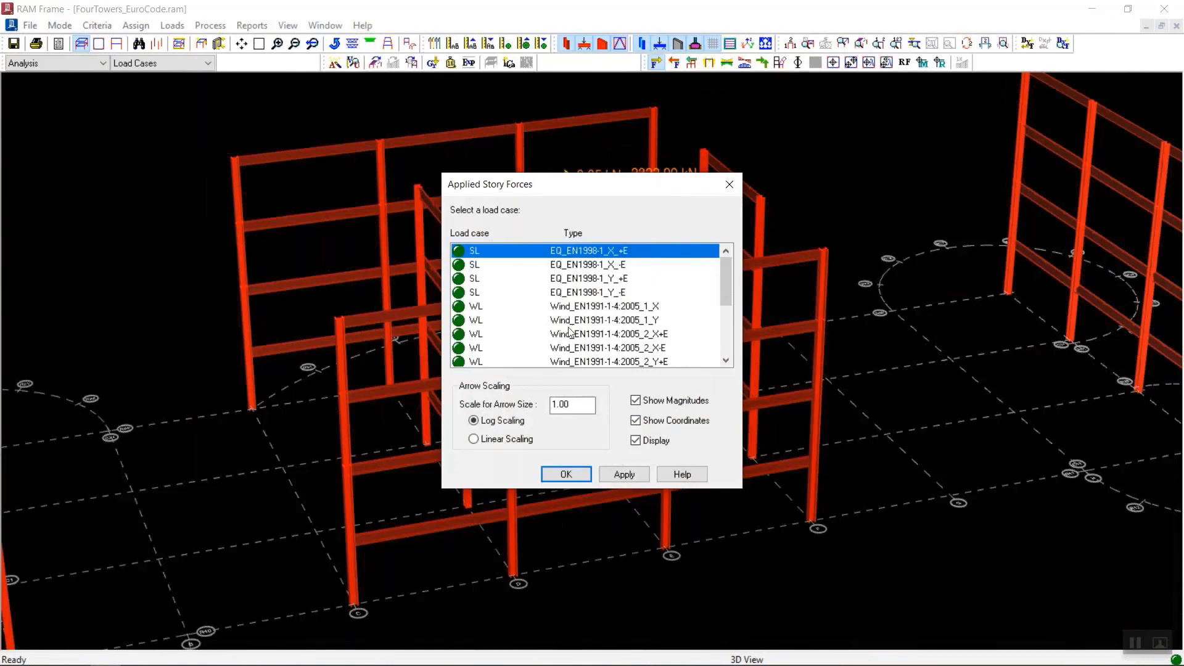
pyautogui.click(573, 307)
pyautogui.click(625, 472)
pyautogui.click(573, 475)
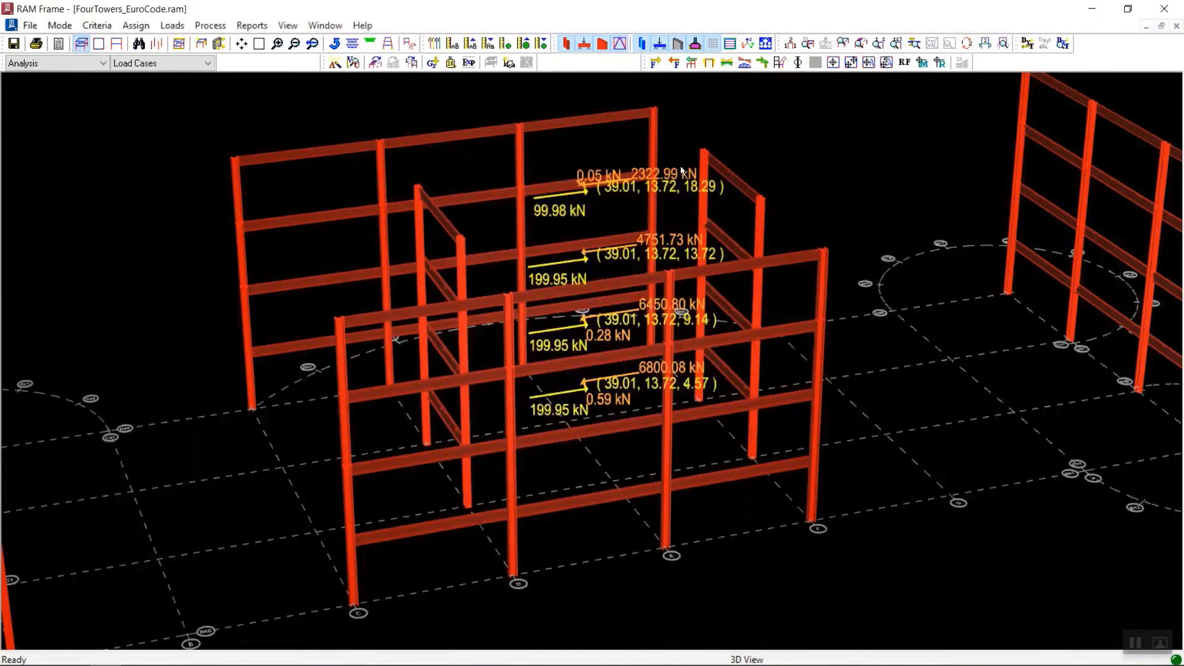
# Display the building story shears for load case Wind_EN1991-1-4:2005_1_X with magnitudes
pyautogui.click(675, 63)
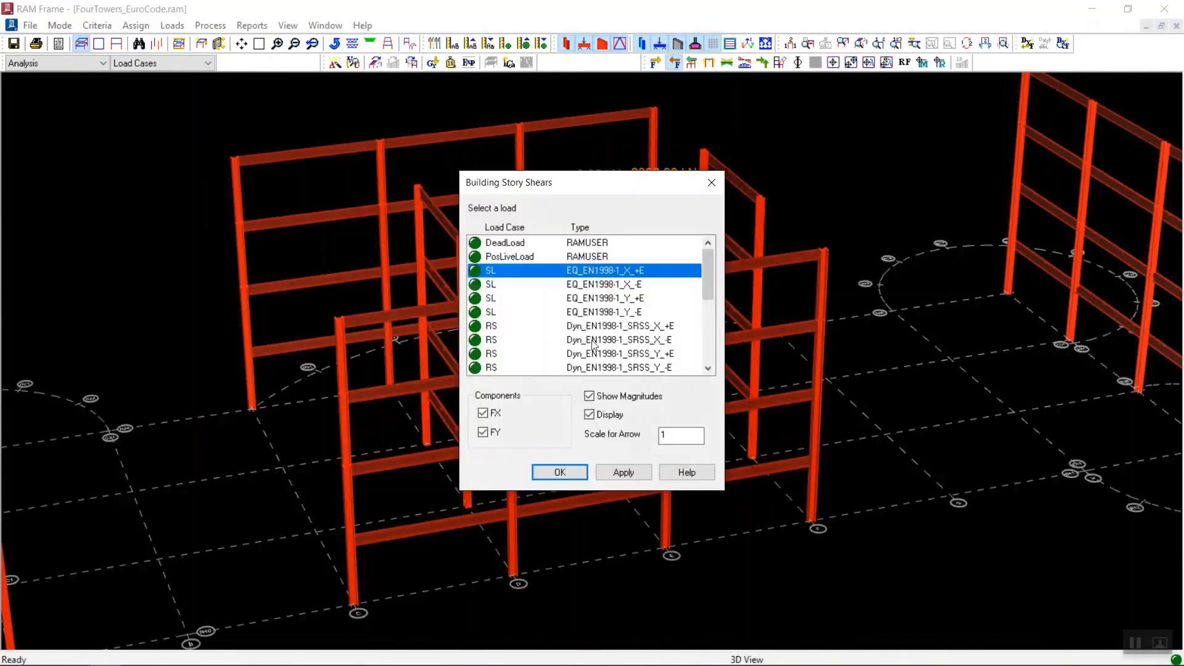
pyautogui.scroll(-4, 593, 345)
pyautogui.scroll(1, 602, 296)
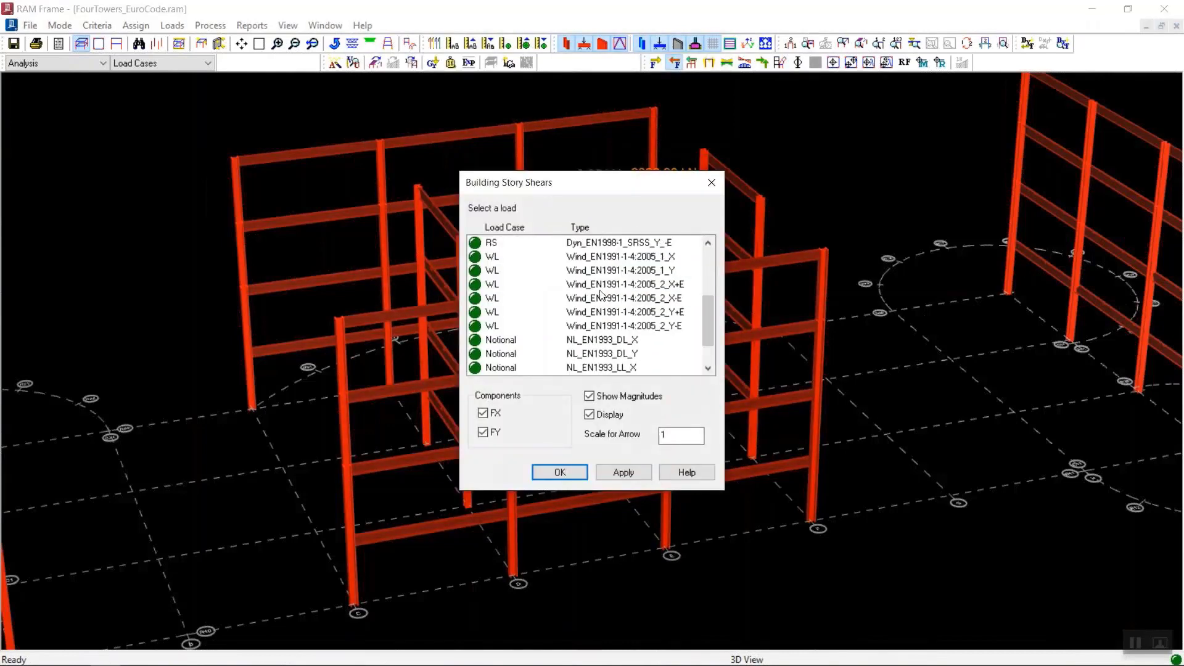
pyautogui.click(602, 257)
pyautogui.click(621, 475)
pyautogui.click(621, 479)
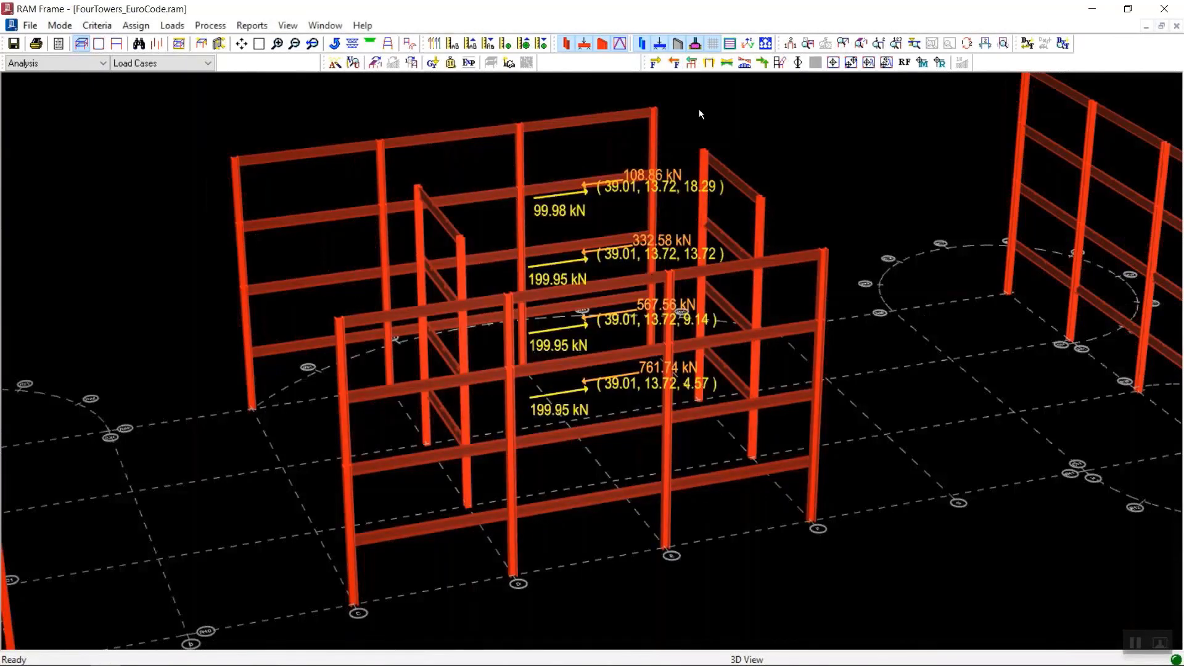
# Reset the model to clear the story forces and shears, and display the center of mass of each story
pyautogui.click(288, 25)
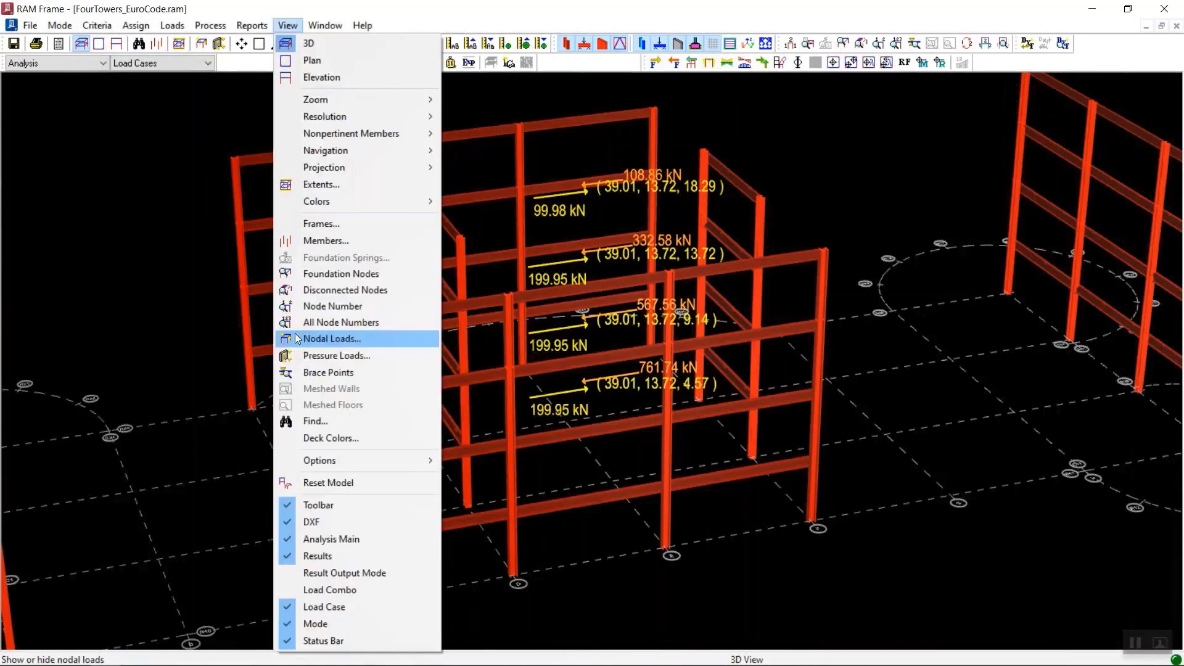
pyautogui.click(328, 503)
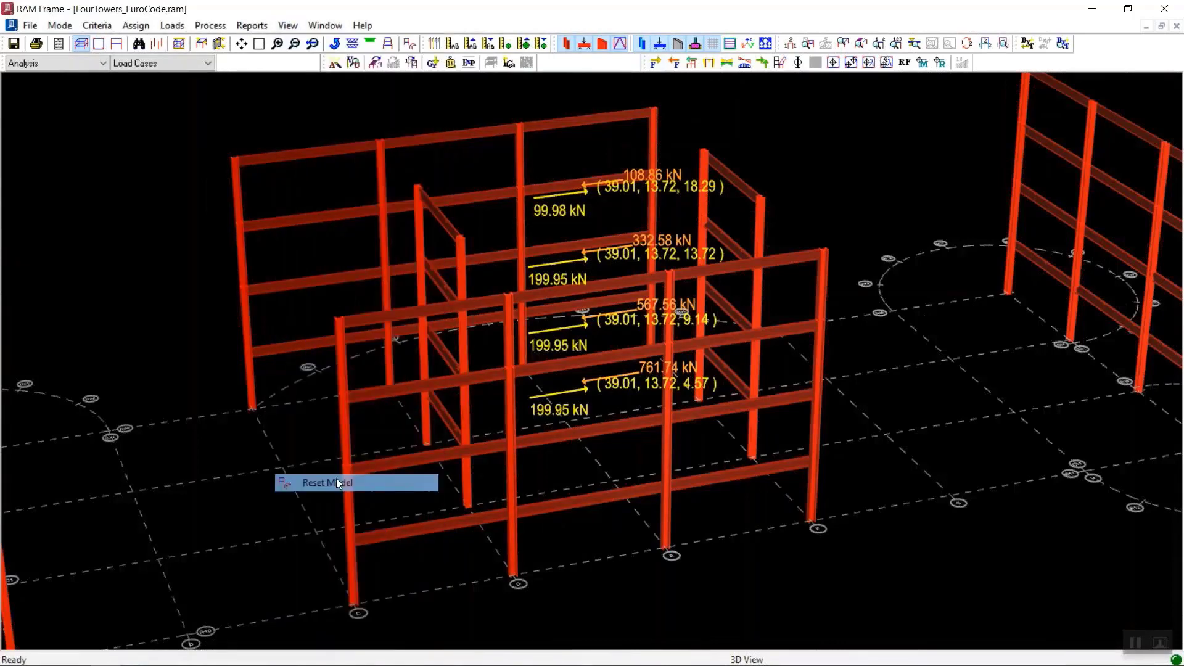
pyautogui.click(921, 63)
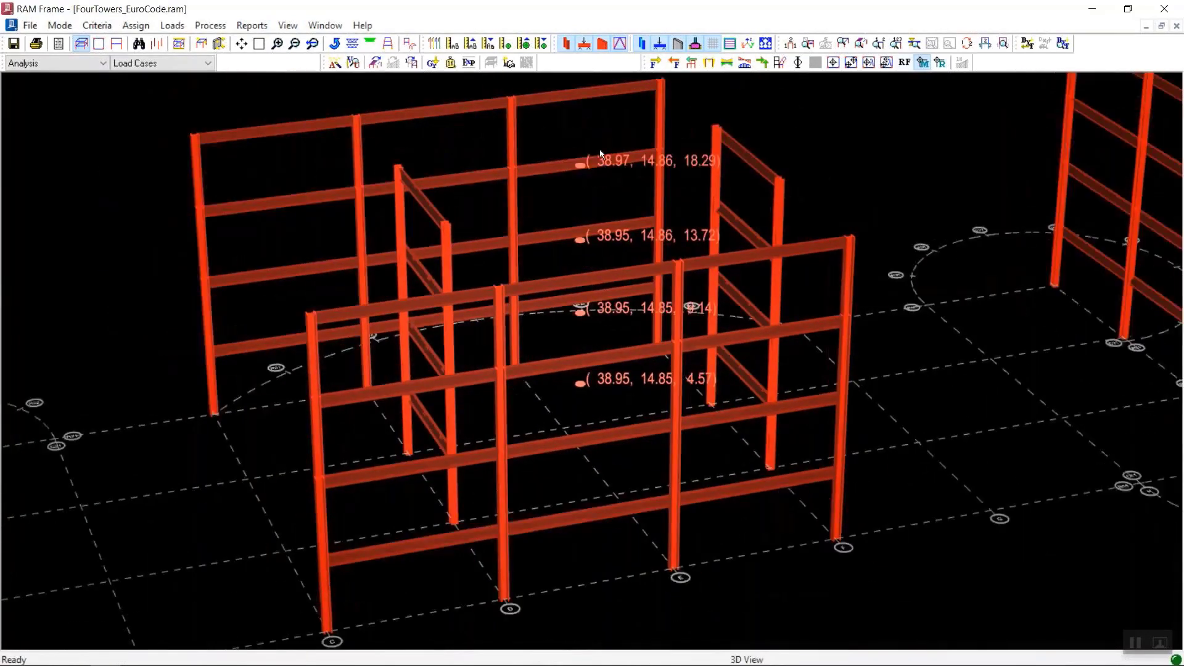
pyautogui.press('Down')
pyautogui.press('Down')
pyautogui.press('Down')
pyautogui.press('Down')
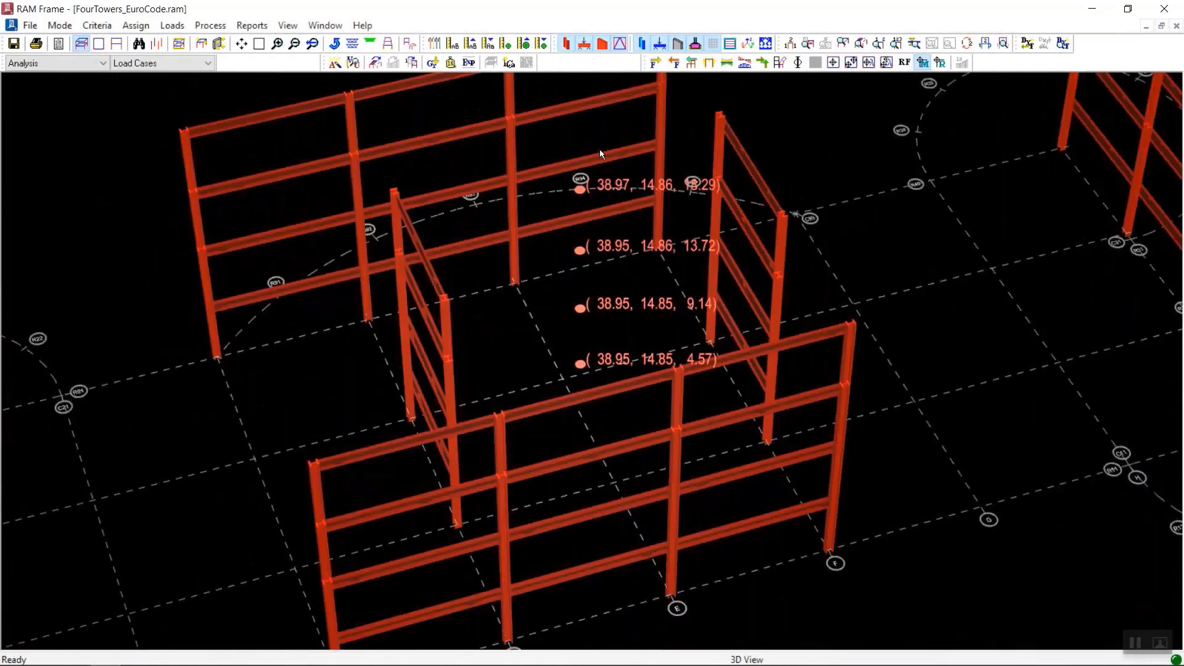
# Display the centers of rigidity for comparison with the centers of mass, and hide both sets of points
pyautogui.click(939, 62)
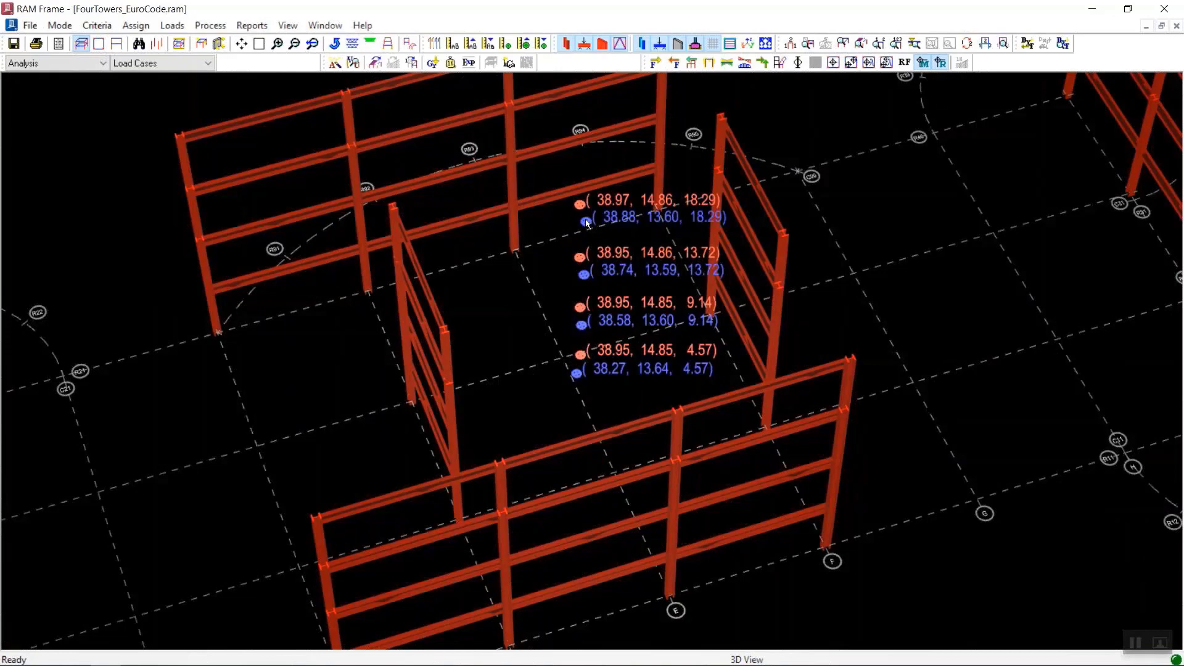
pyautogui.press('Right')
pyautogui.press('Right')
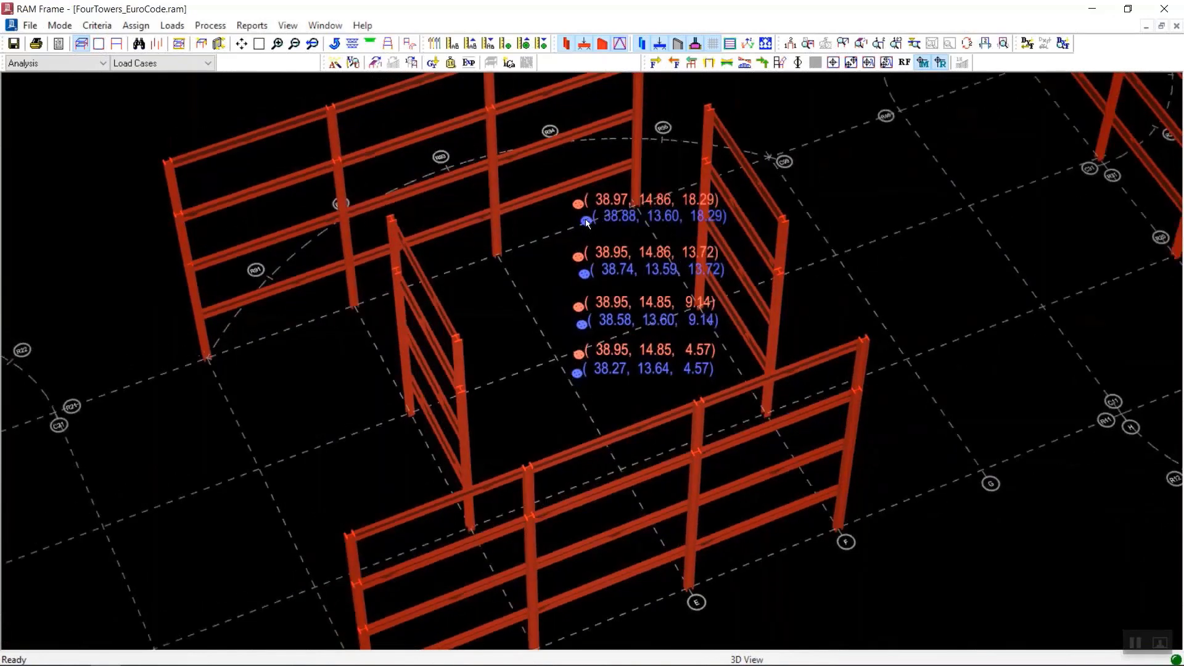
pyautogui.press('Right')
pyautogui.press('Up')
pyautogui.press('Up')
pyautogui.press('Up')
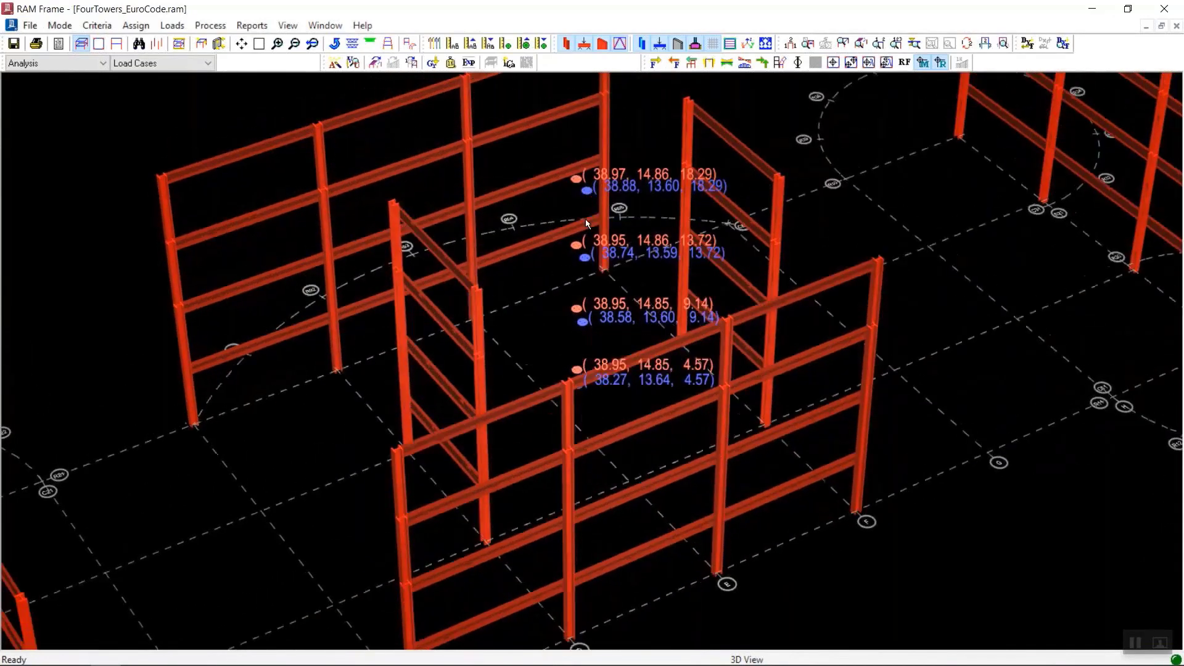
pyautogui.press('Up')
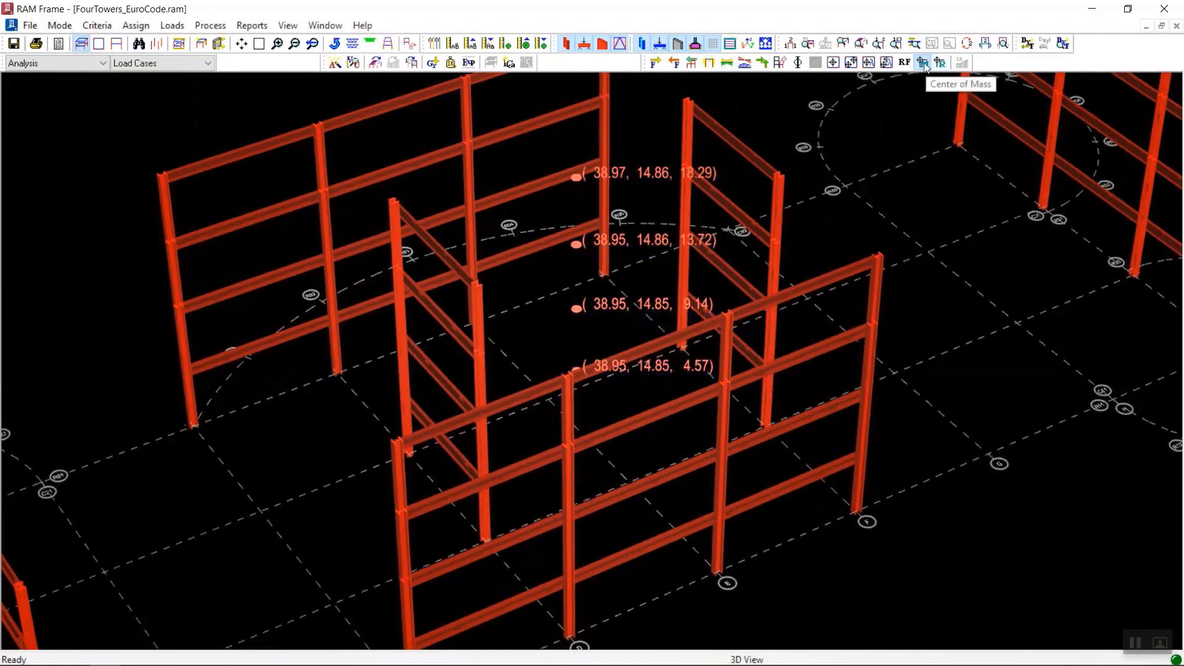
pyautogui.click(922, 65)
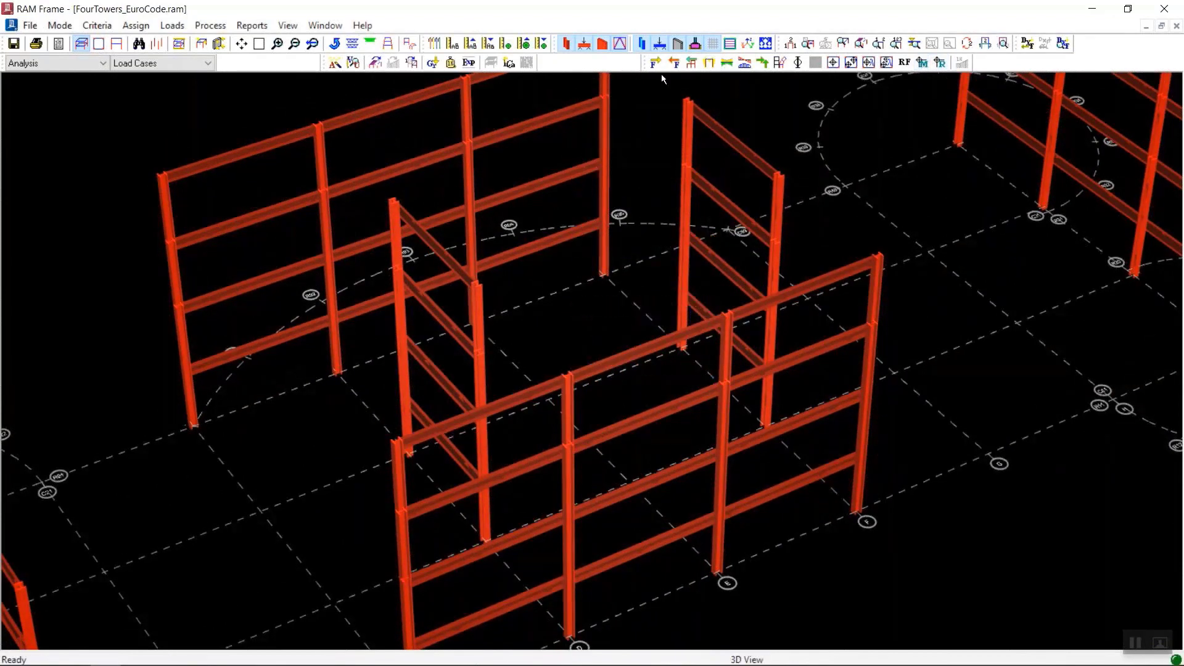
# Display the major moment diagrams with values for the DeadLoad case on all frame members
pyautogui.click(711, 65)
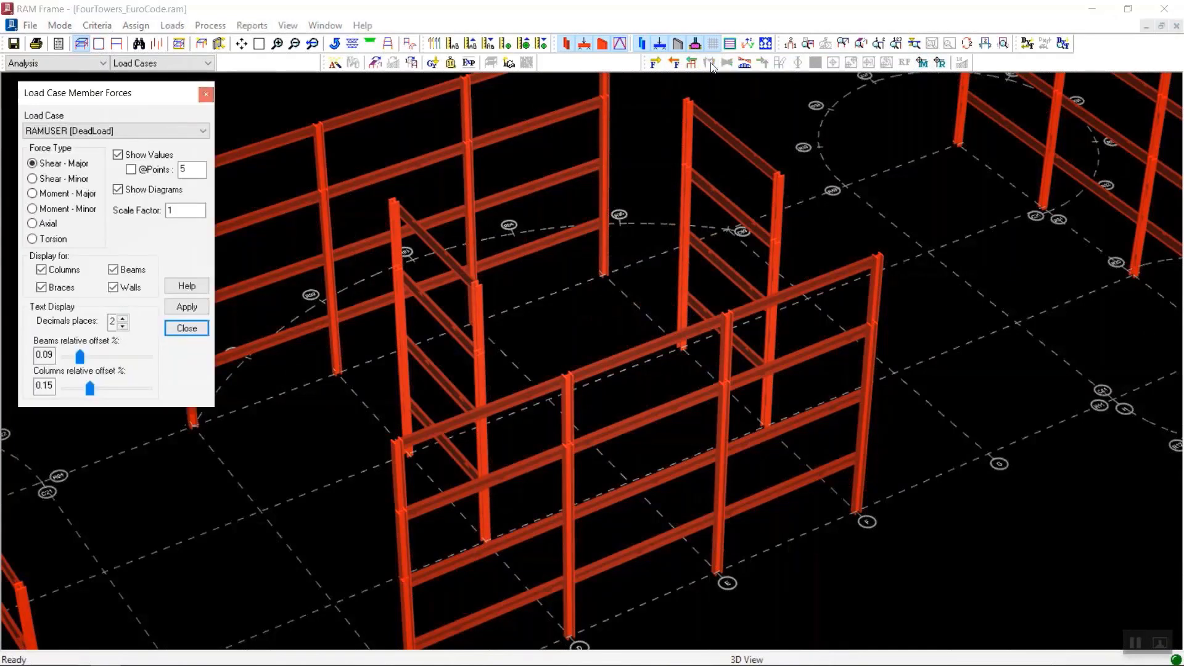
pyautogui.click(72, 198)
pyautogui.click(186, 307)
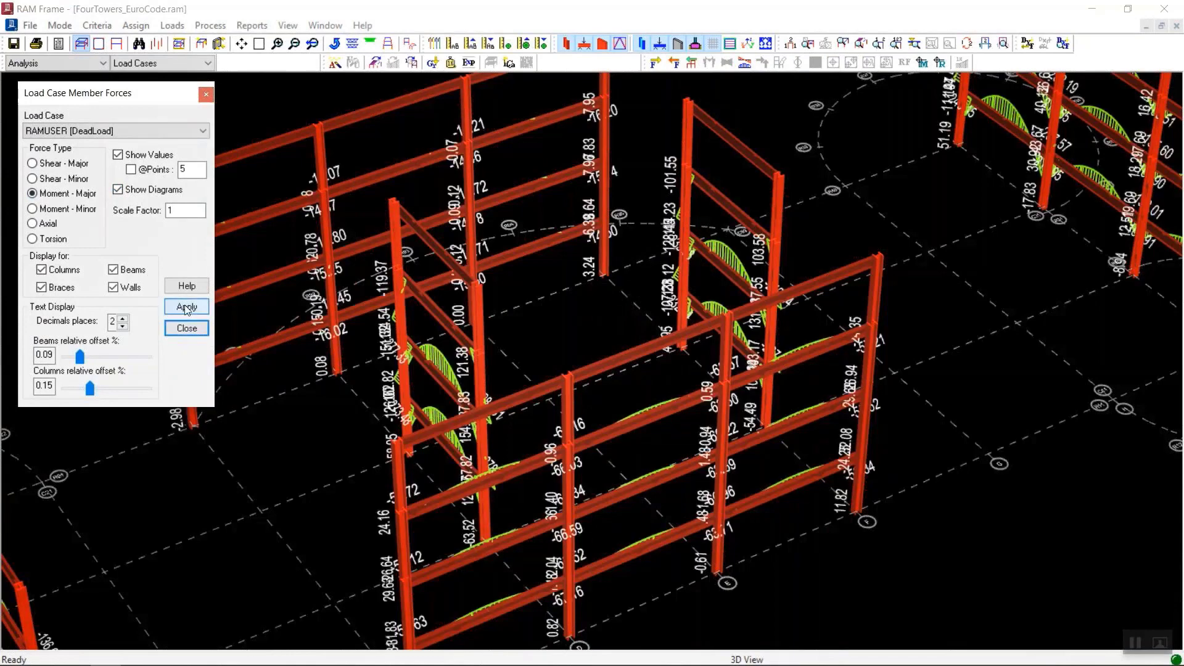
pyautogui.scroll(-2, 675, 266)
pyautogui.scroll(-1, 675, 267)
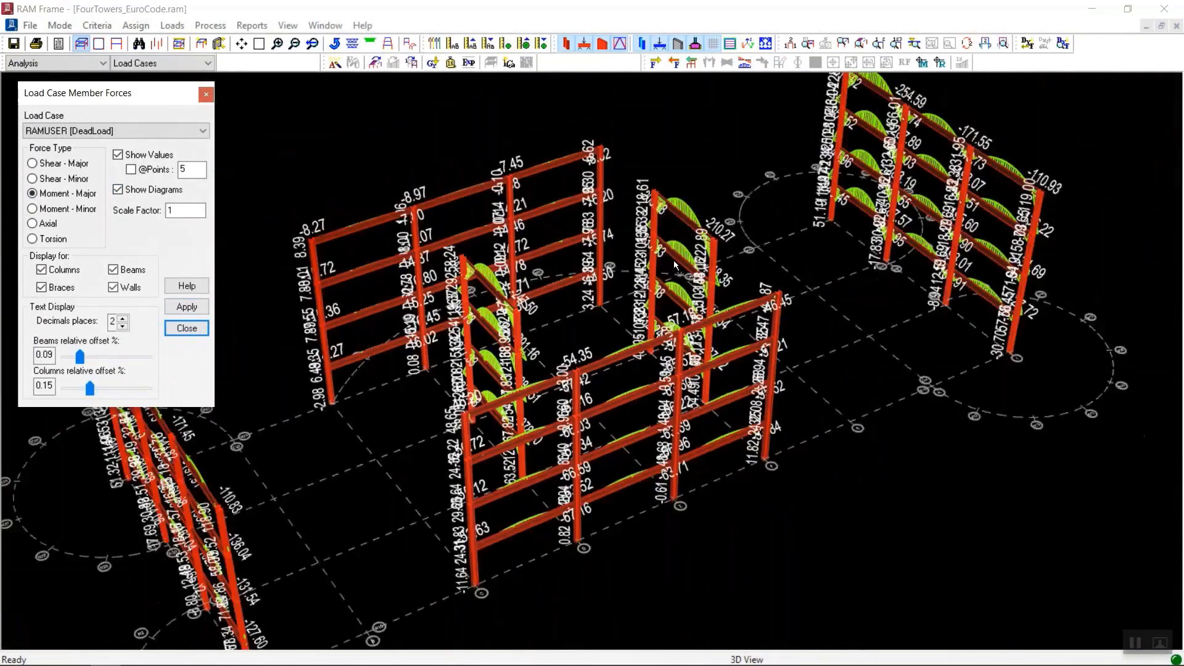
pyautogui.click(681, 262)
pyautogui.press('Up')
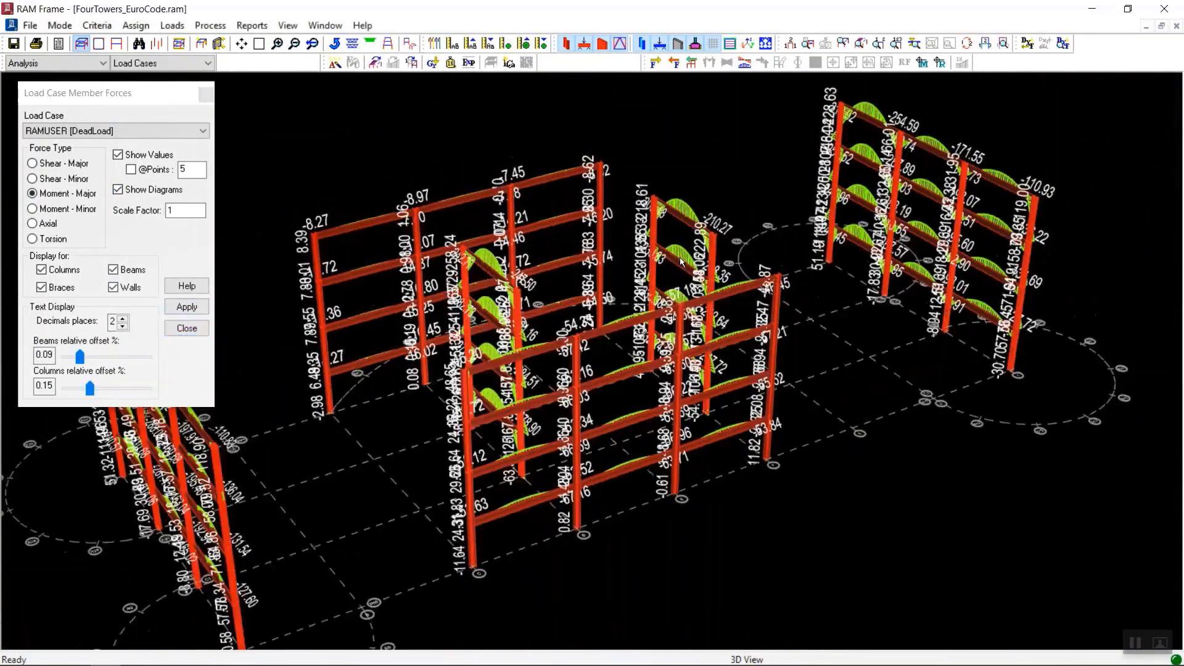
pyautogui.press('Up')
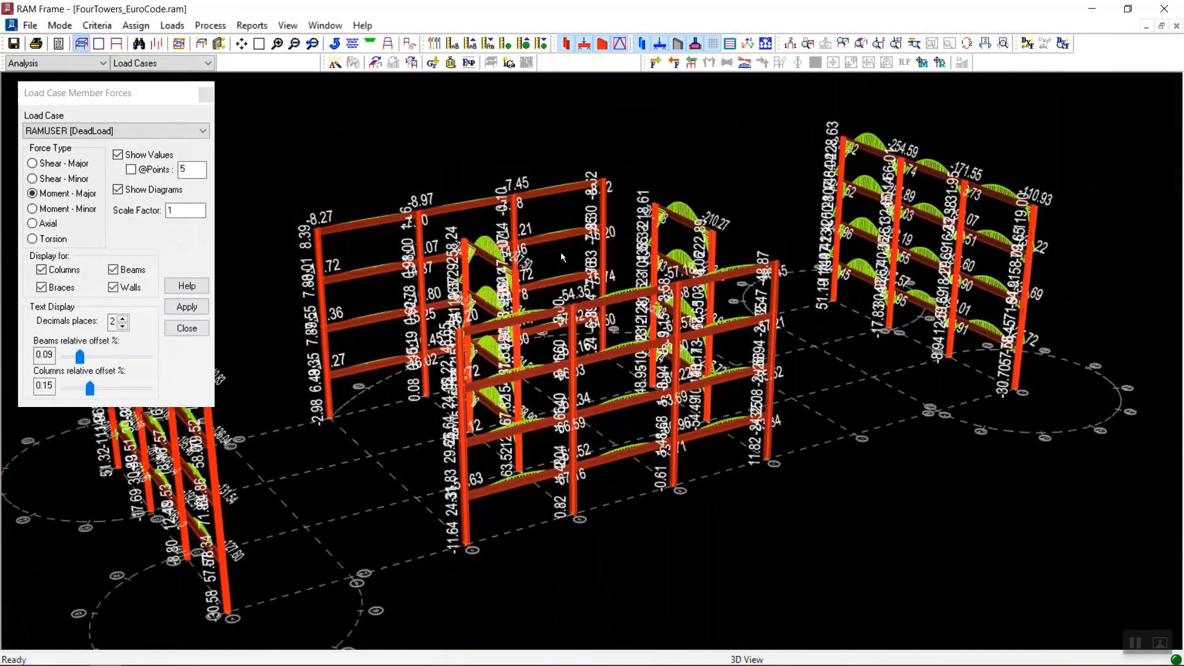
# Show the frame members as single lines and display their axial force diagrams for the DeadLoad case
pyautogui.click(353, 46)
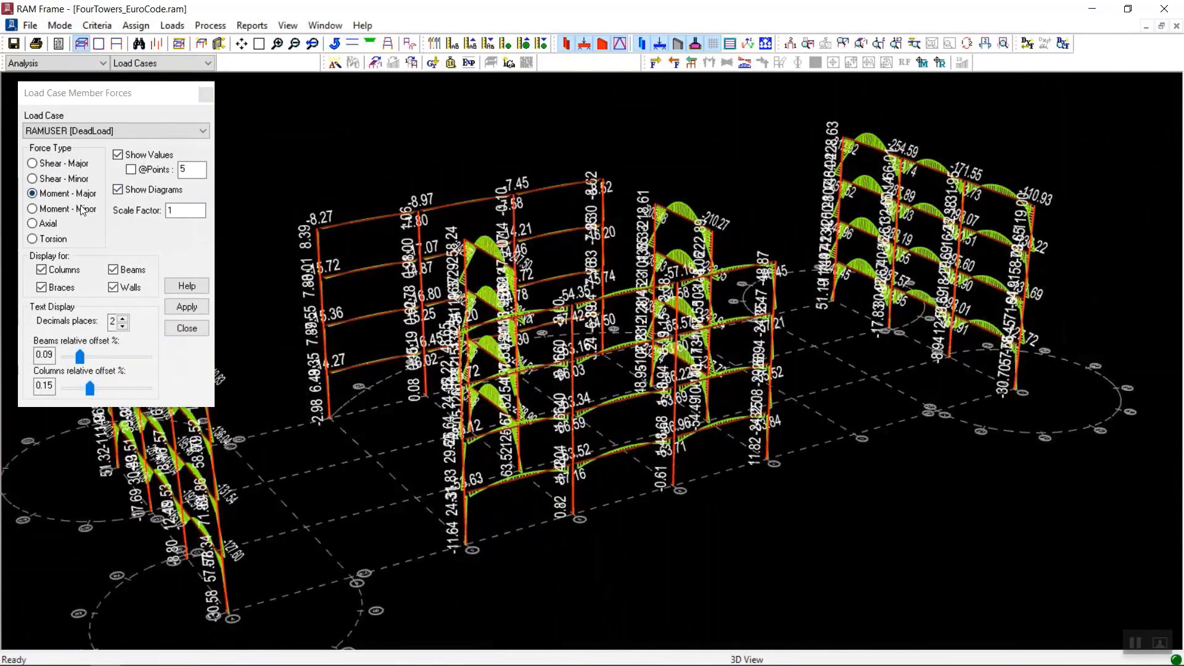
pyautogui.click(33, 223)
pyautogui.click(187, 307)
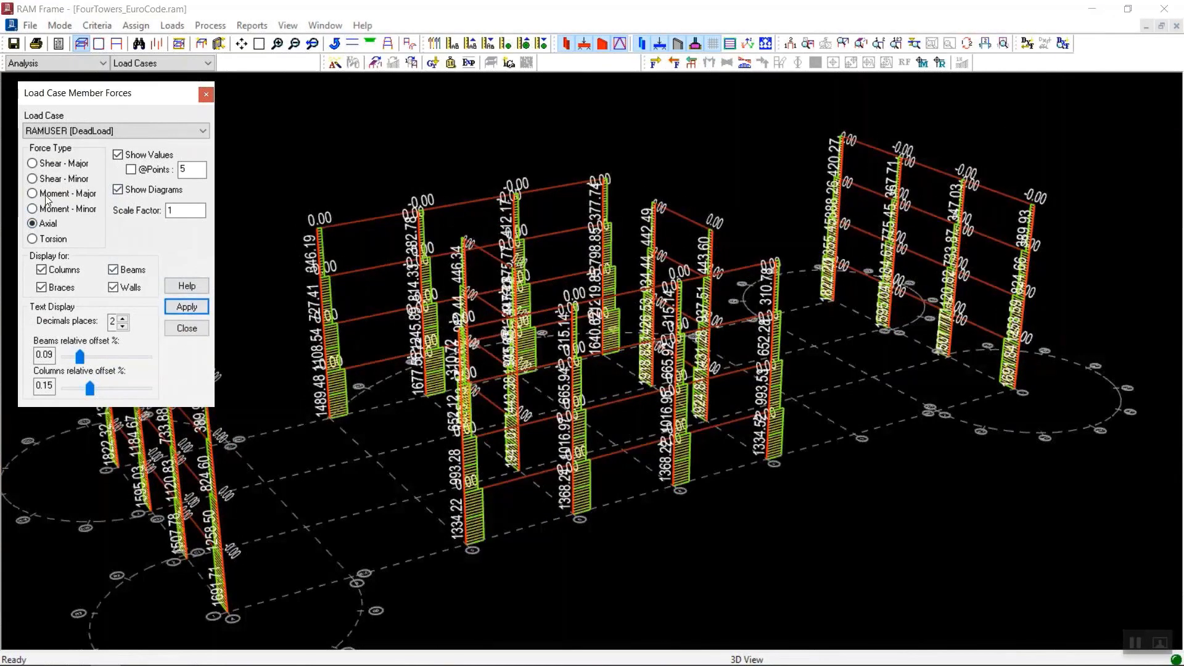
# Display the major shear diagrams for the DeadLoad case and close the member forces settings
pyautogui.click(63, 164)
pyautogui.click(195, 307)
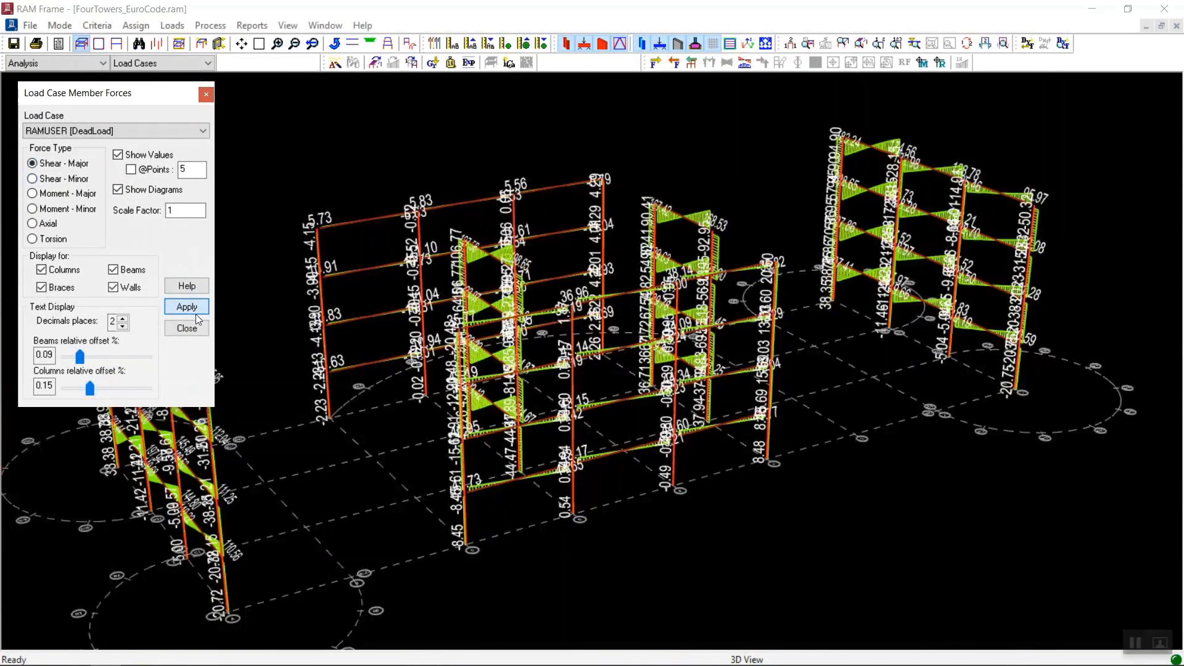
pyautogui.click(186, 328)
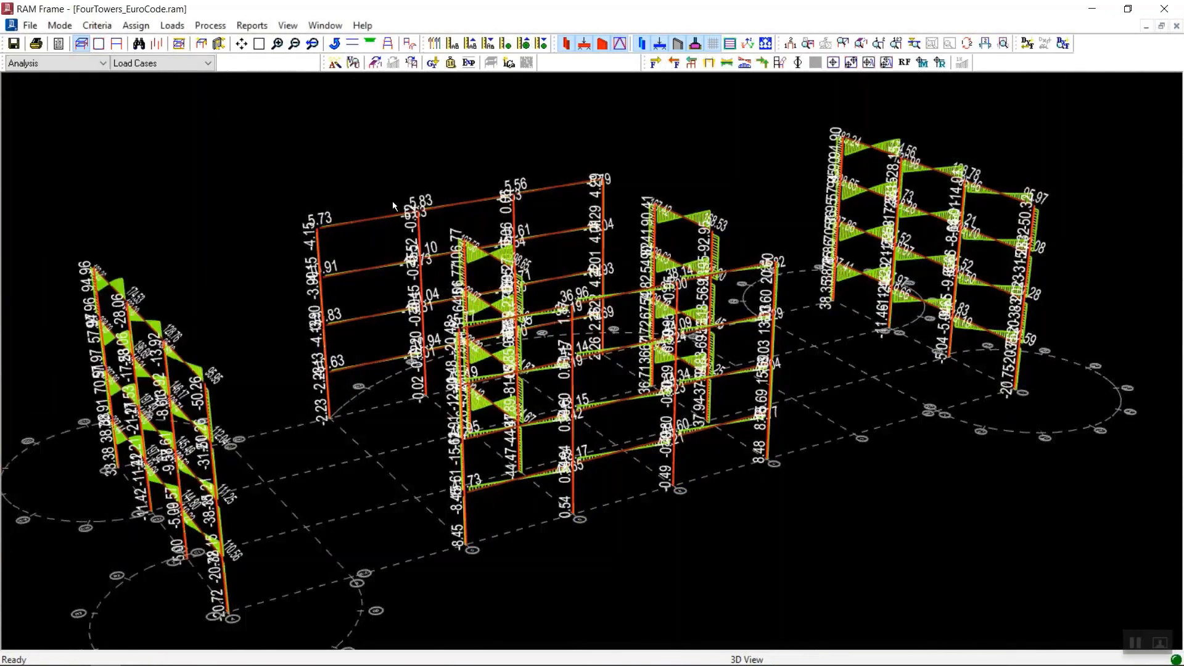
# Clear the force diagrams by resetting the model, and animate the Mode 1 shape with the members shown in high resolution
pyautogui.click(288, 25)
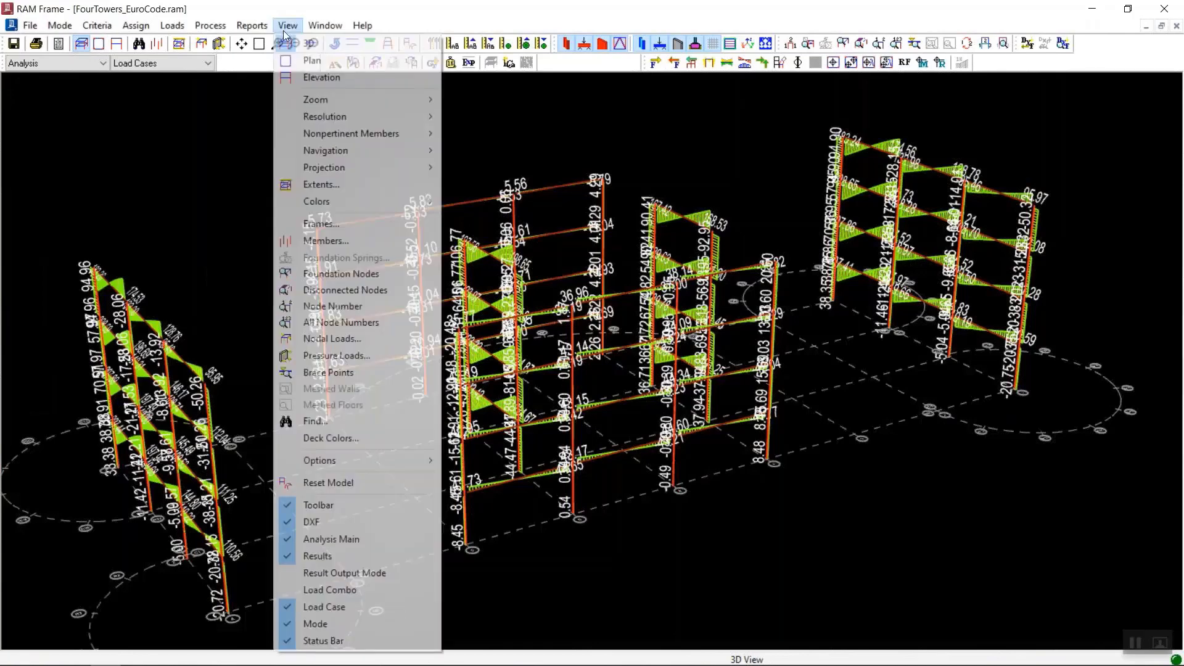
pyautogui.click(321, 482)
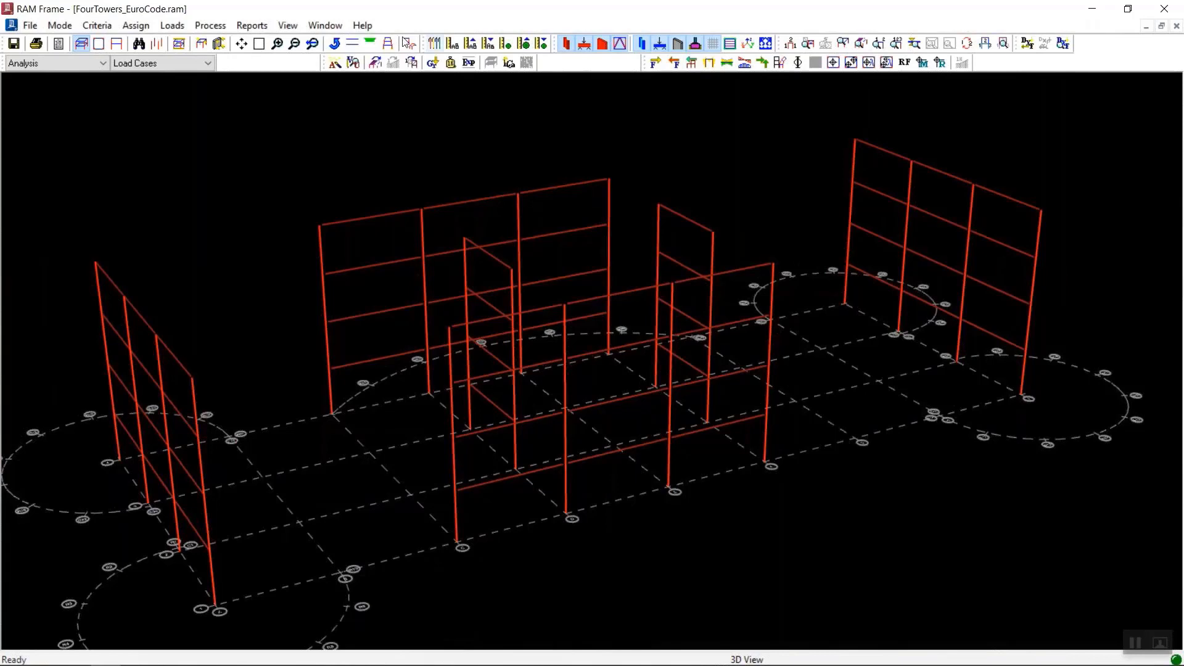
pyautogui.click(797, 62)
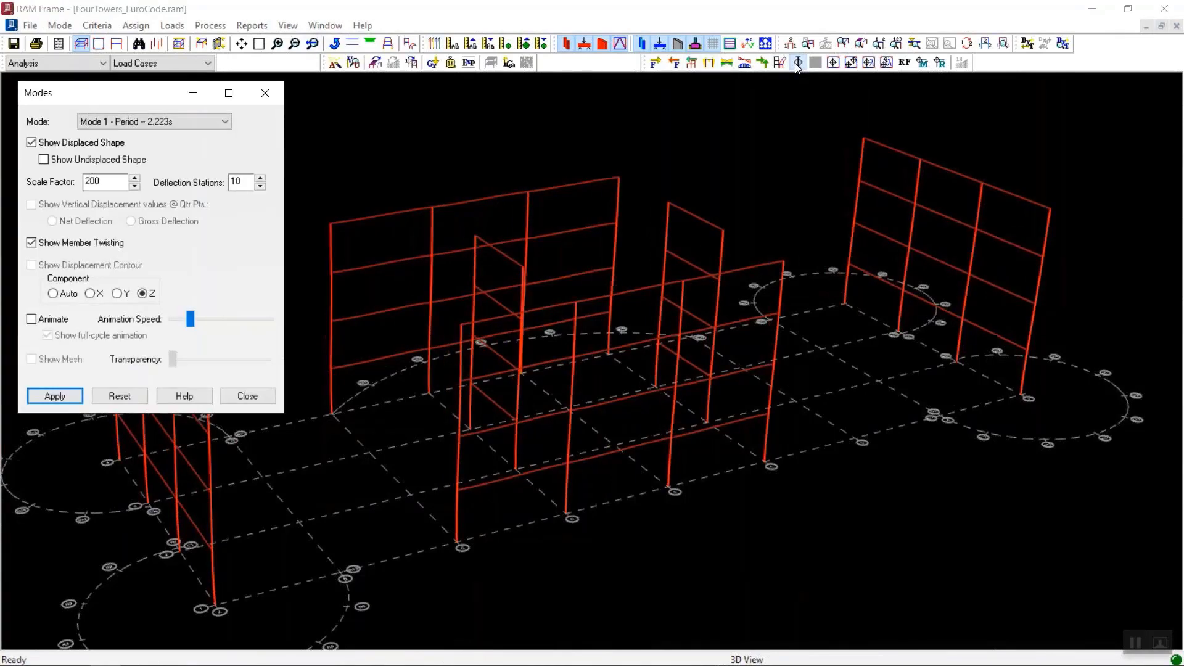
pyautogui.click(349, 65)
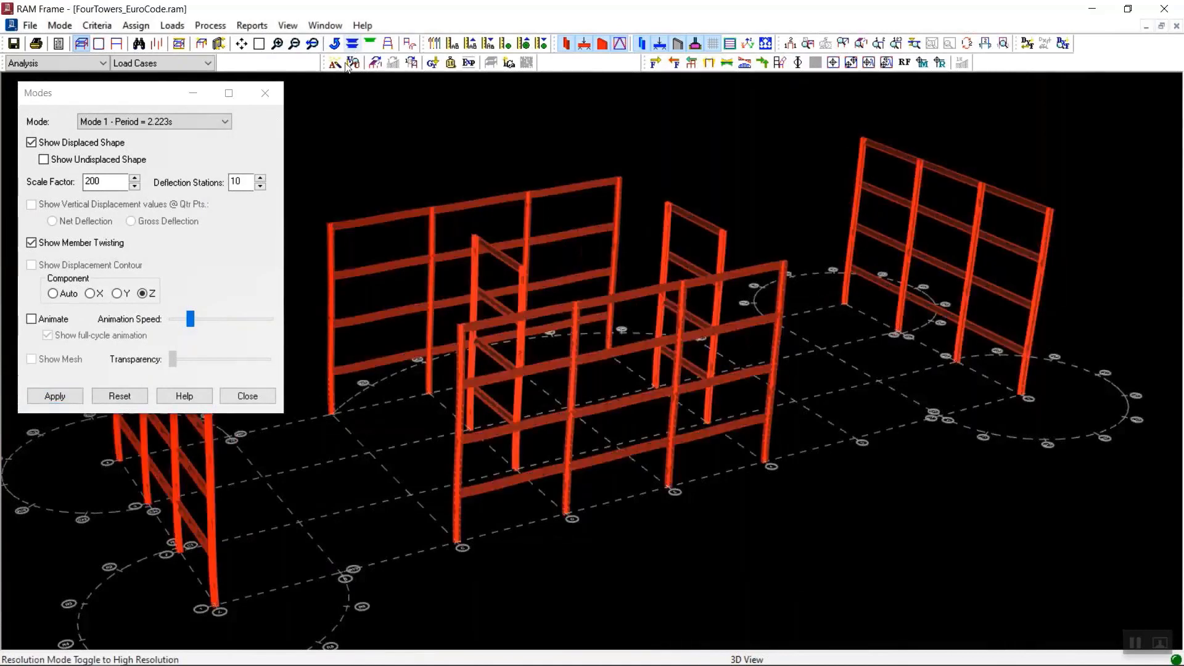
pyautogui.click(31, 319)
pyautogui.click(55, 396)
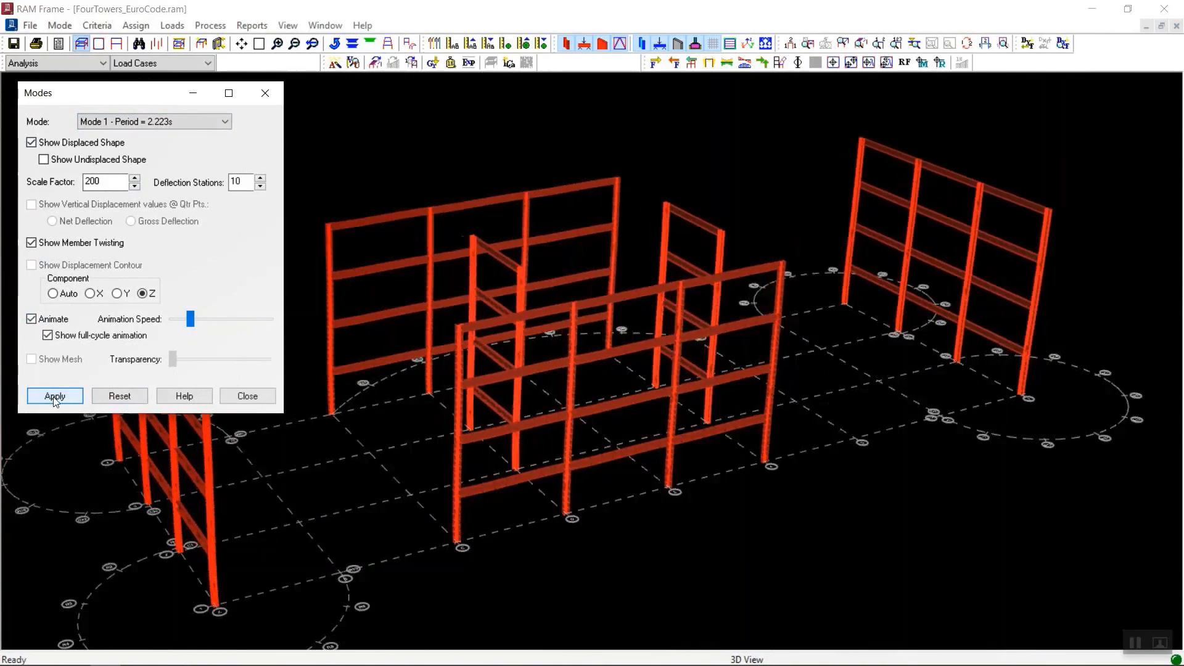
# Animate the Mode 2 and Mode 3 shapes, and close the mode shape settings
pyautogui.click(213, 122)
pyautogui.click(184, 139)
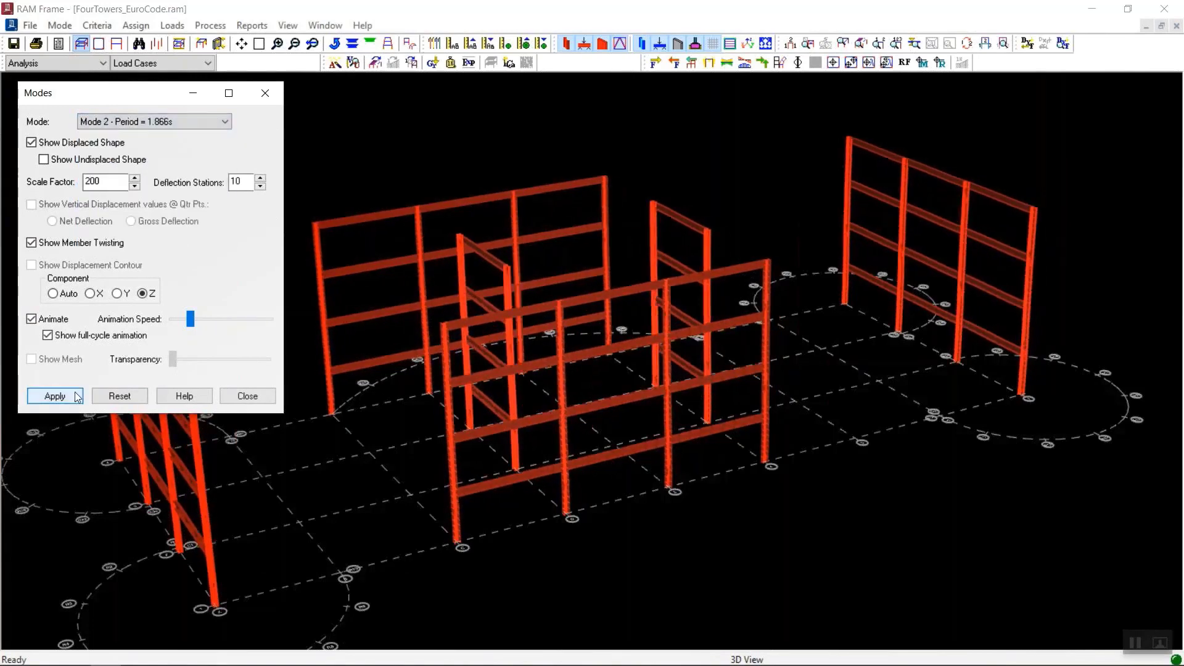
pyautogui.click(146, 126)
pyautogui.click(136, 156)
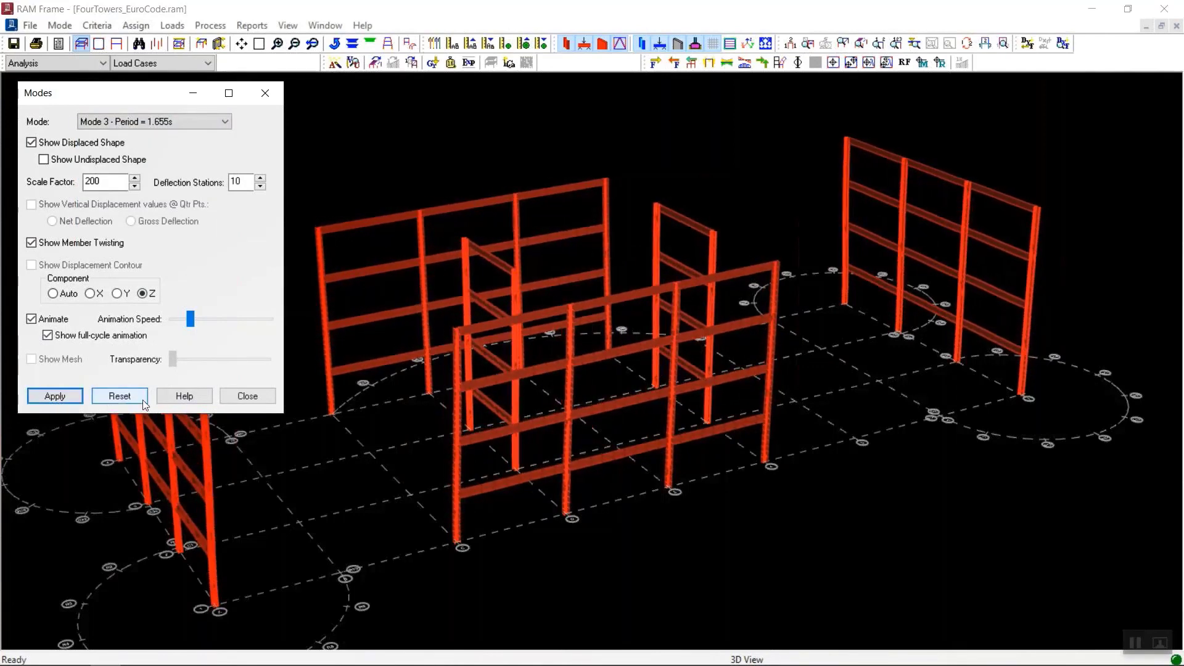
pyautogui.click(247, 395)
# Generate the Building Story Shear report, examine the story shears per load case on its first two pages, and close it
pyautogui.click(251, 25)
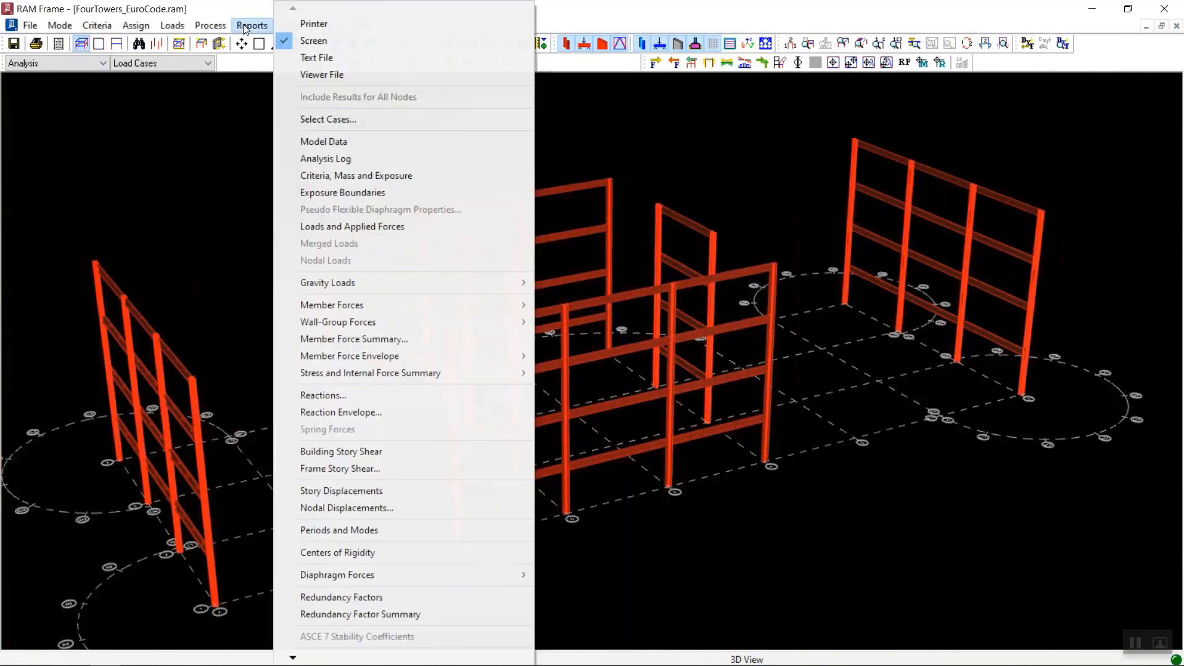
pyautogui.click(320, 453)
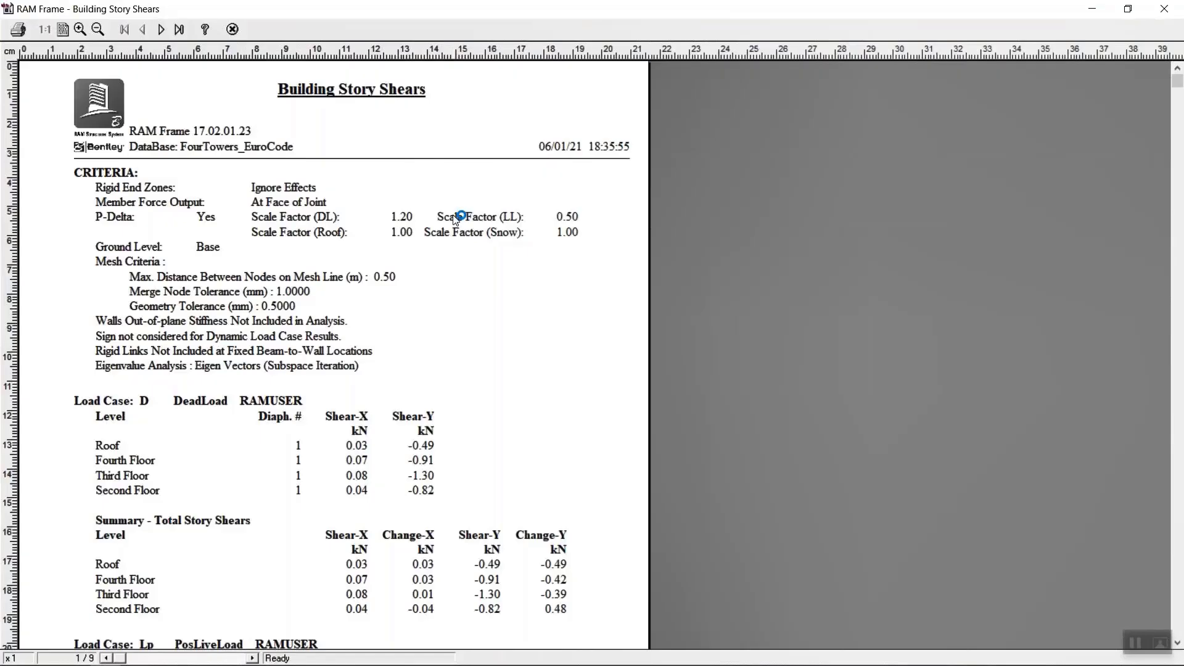
pyautogui.scroll(-5, 386, 173)
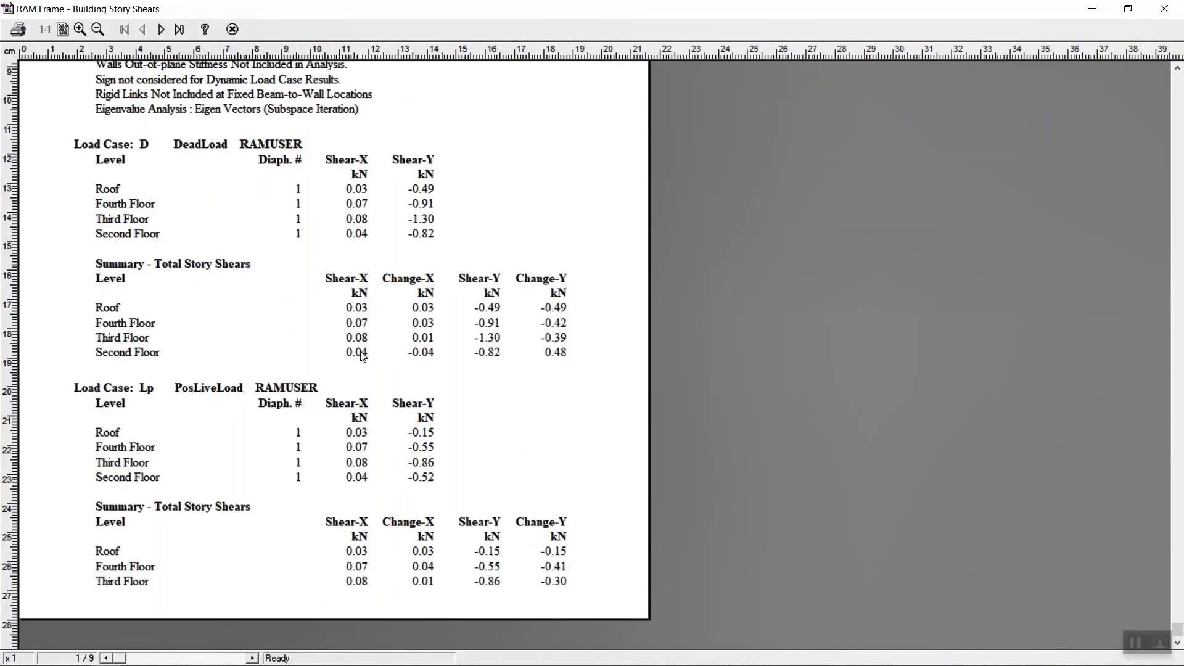
pyautogui.click(164, 32)
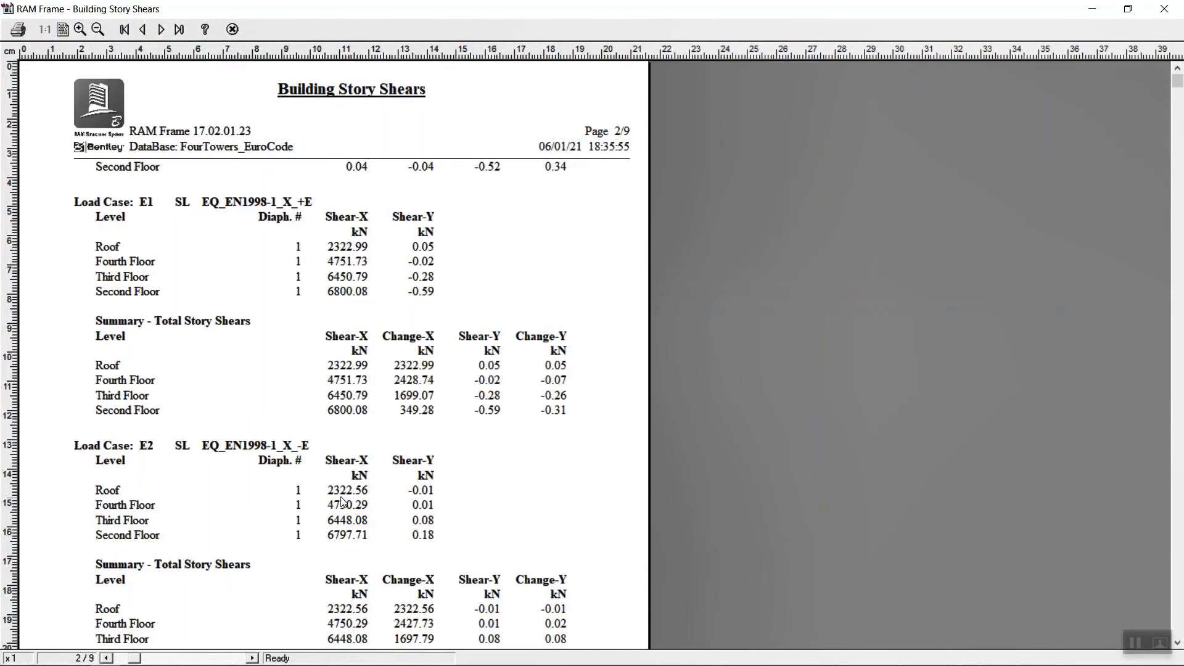
pyautogui.click(145, 31)
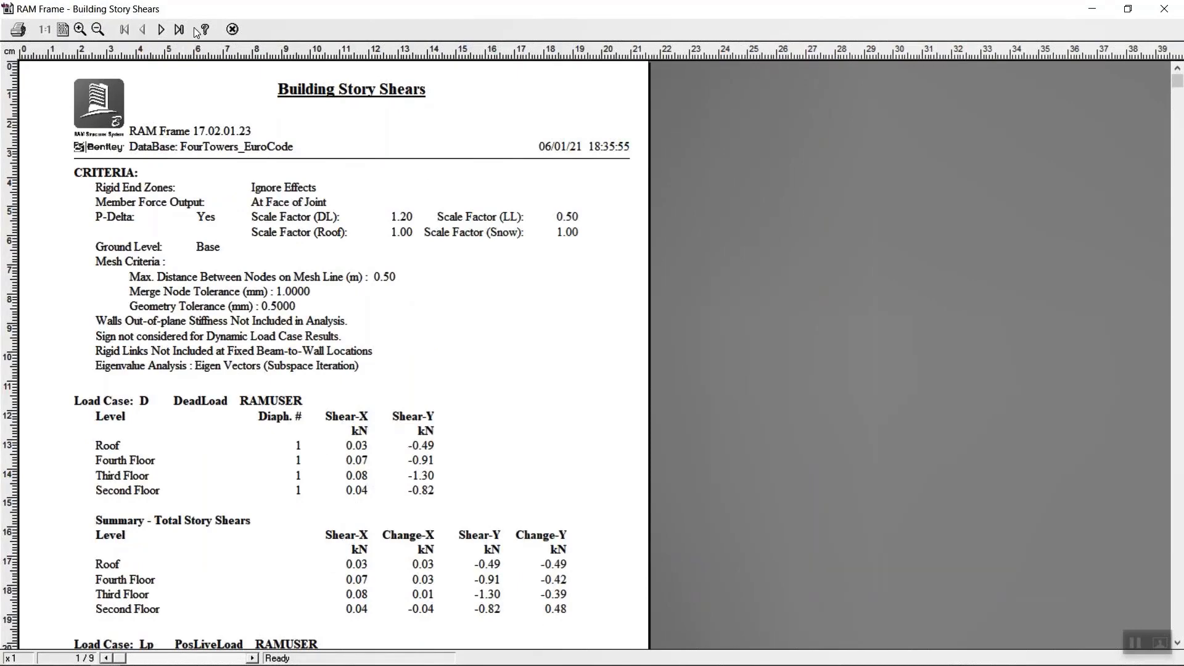
pyautogui.scroll(-6, 273, 282)
pyautogui.scroll(3, 275, 282)
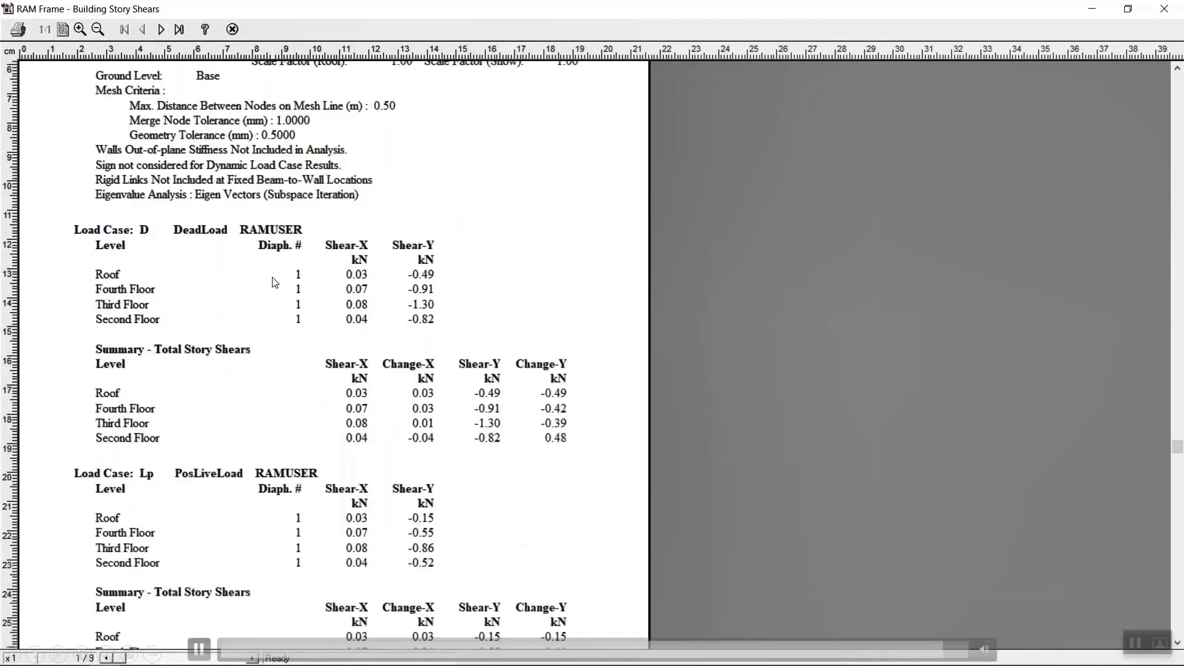
pyautogui.click(233, 30)
pyautogui.click(242, 28)
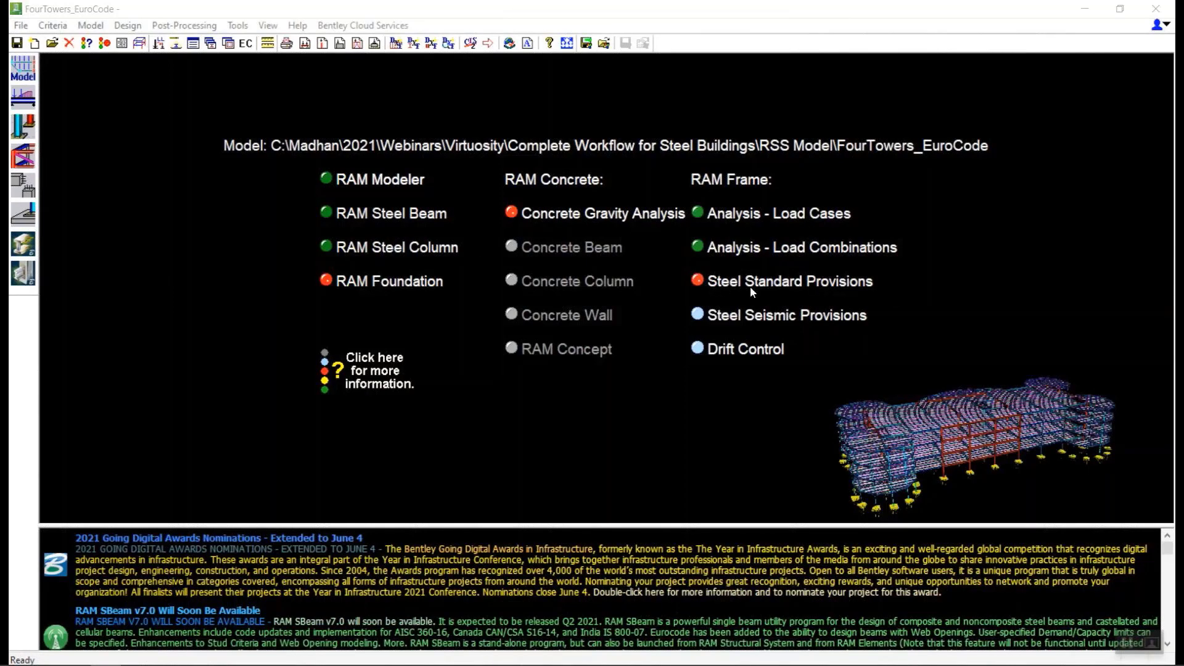
# Open RAM Frame from RAM Manager and switch the analysis mode to Load Combinations
pyautogui.click(21, 159)
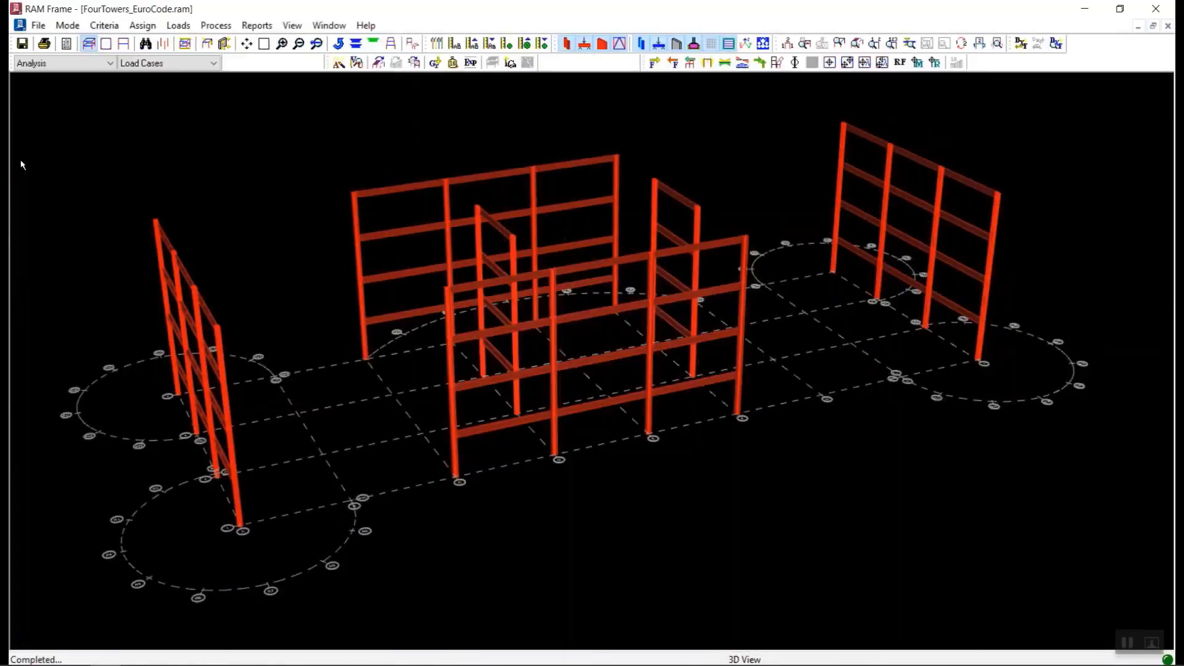
pyautogui.click(168, 63)
pyautogui.click(165, 87)
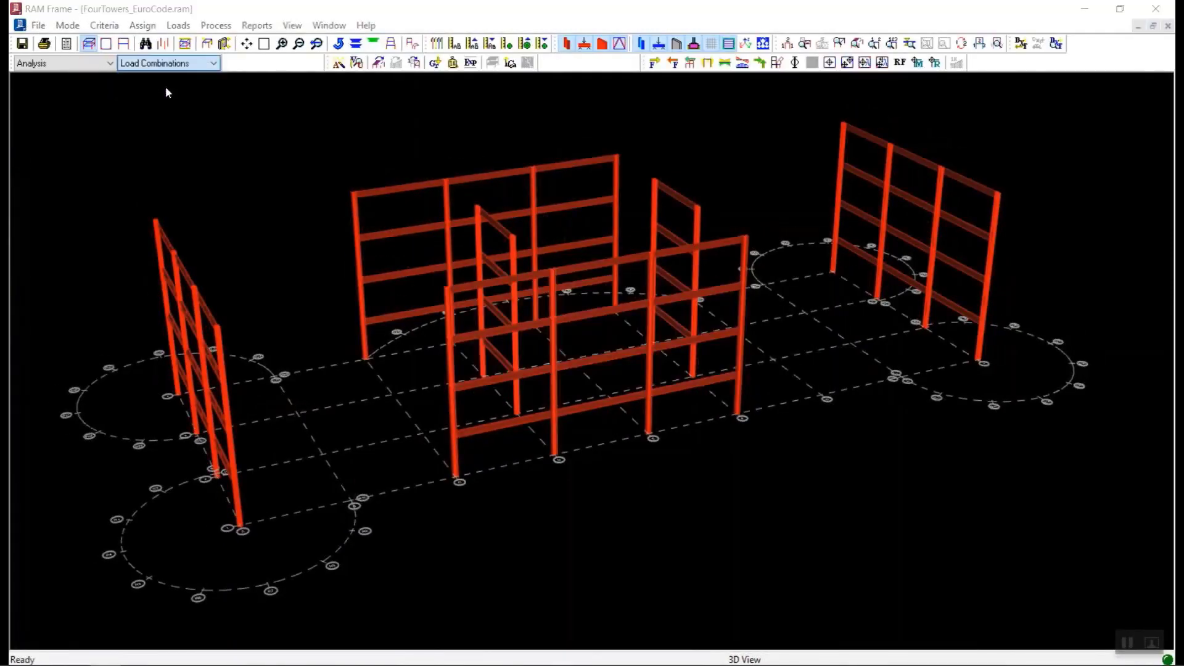
# Set up the custom load combinations with the STEEL_EURO template and the EN 1990:2002 code, and accept them
pyautogui.click(169, 27)
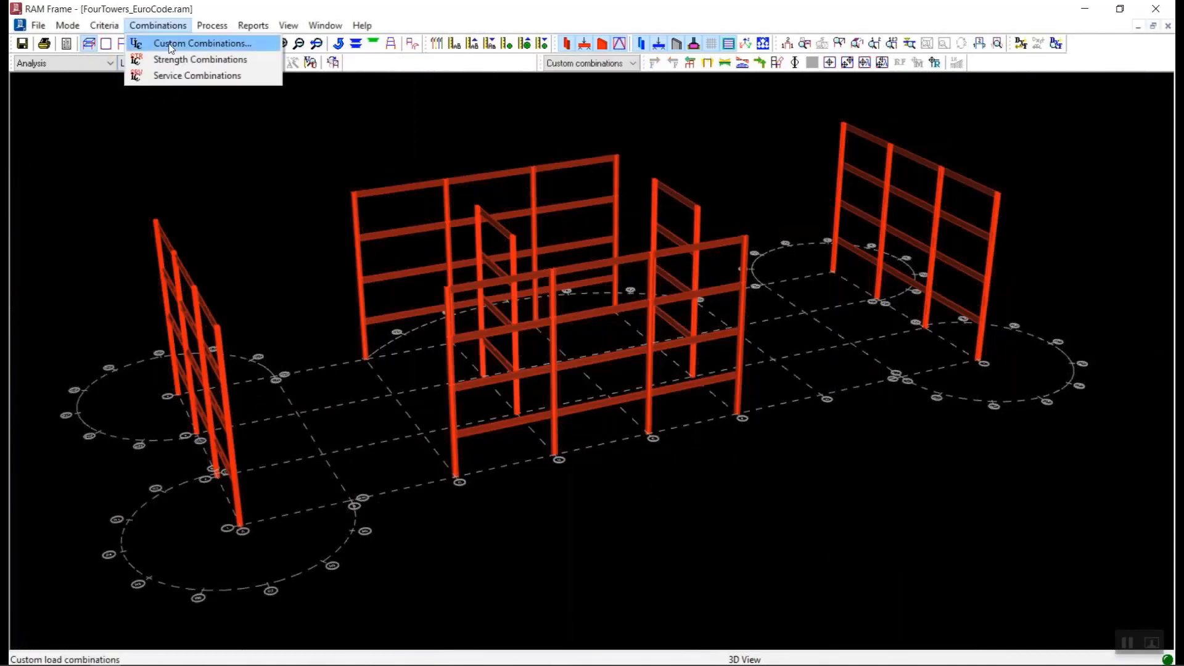
pyautogui.click(191, 44)
pyautogui.click(456, 120)
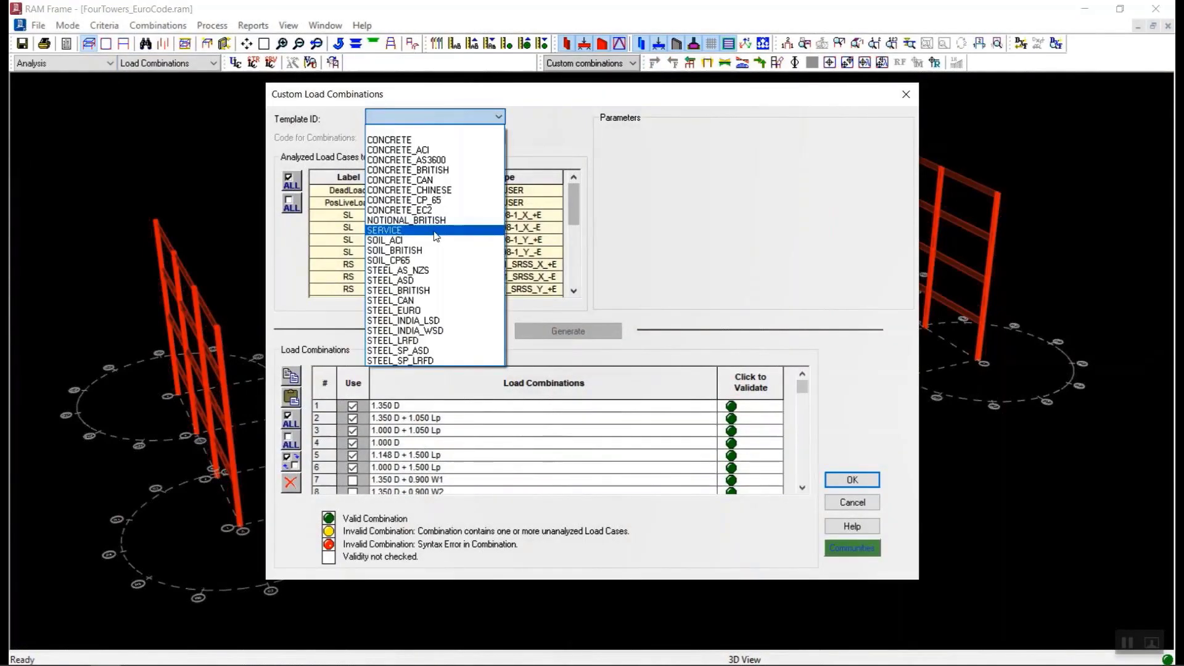
pyautogui.click(407, 310)
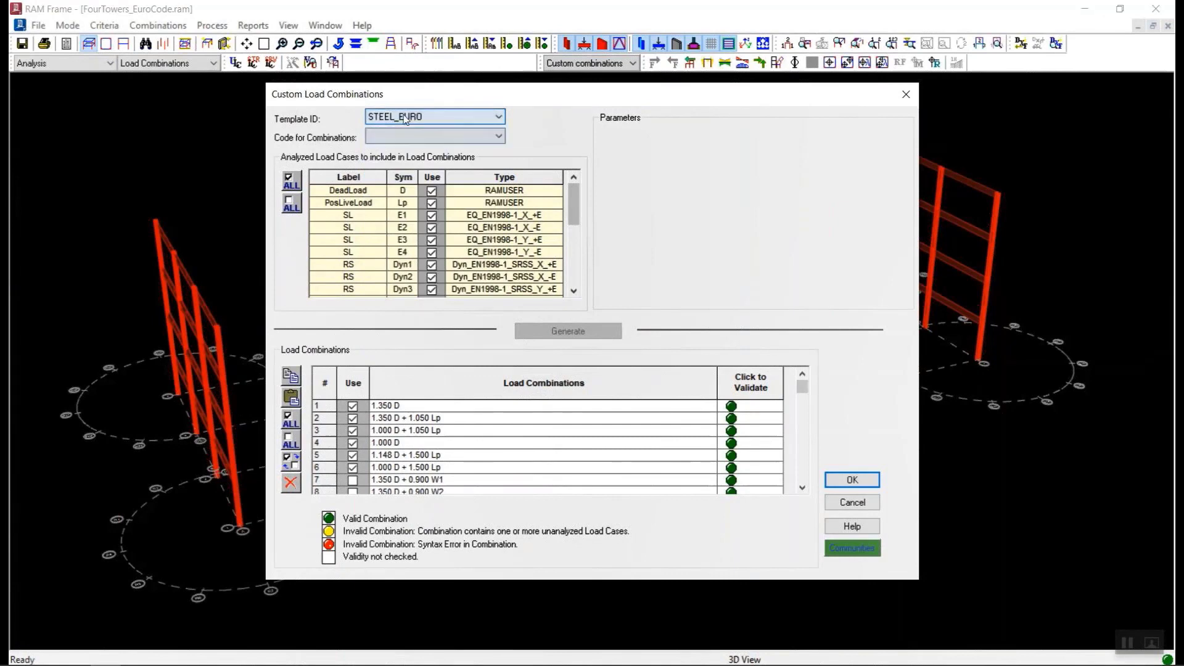
pyautogui.click(406, 137)
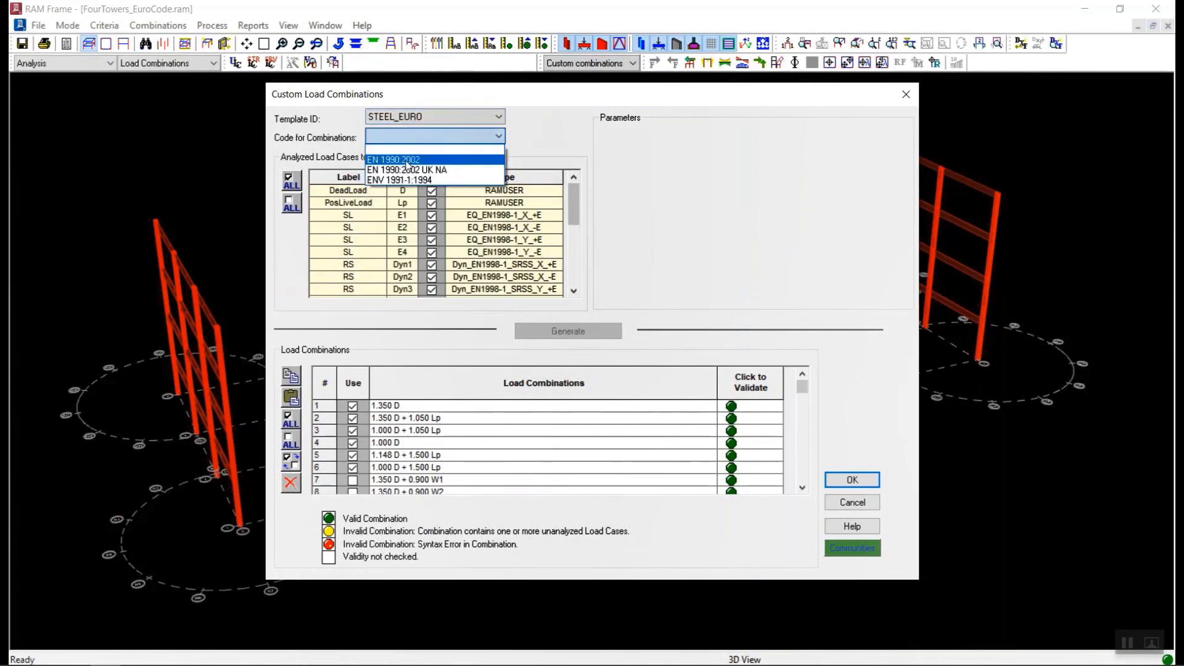
pyautogui.click(407, 161)
pyautogui.moveTo(803, 152); pyautogui.dragTo(745, 351)
pyautogui.click(570, 332)
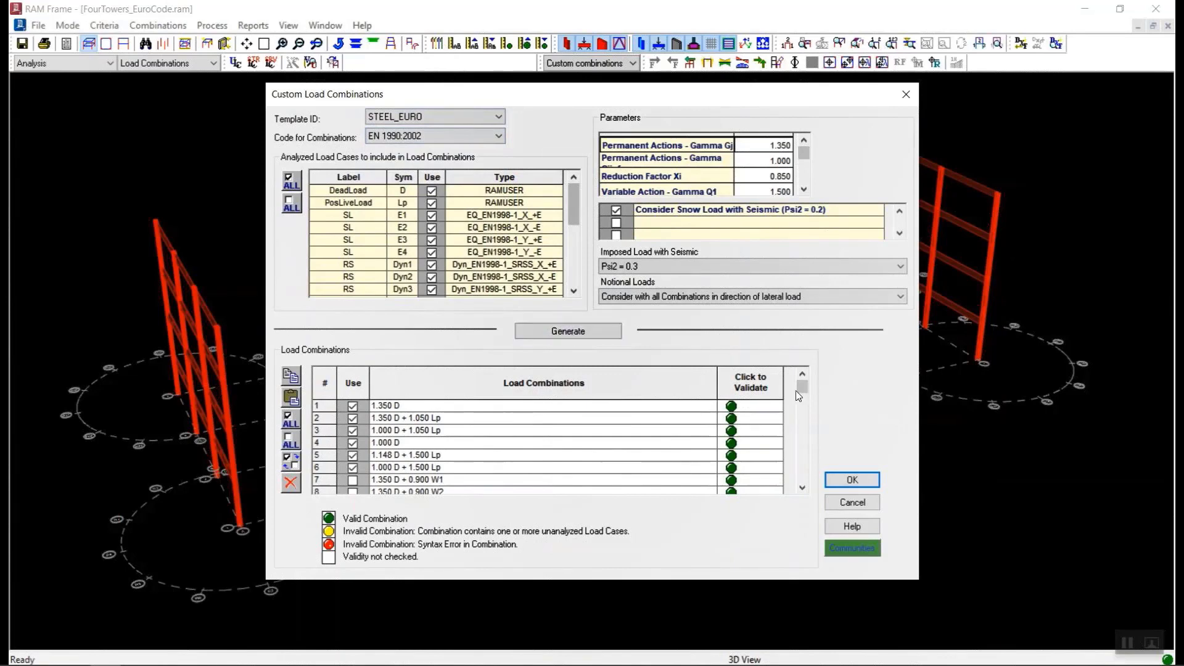
pyautogui.click(851, 480)
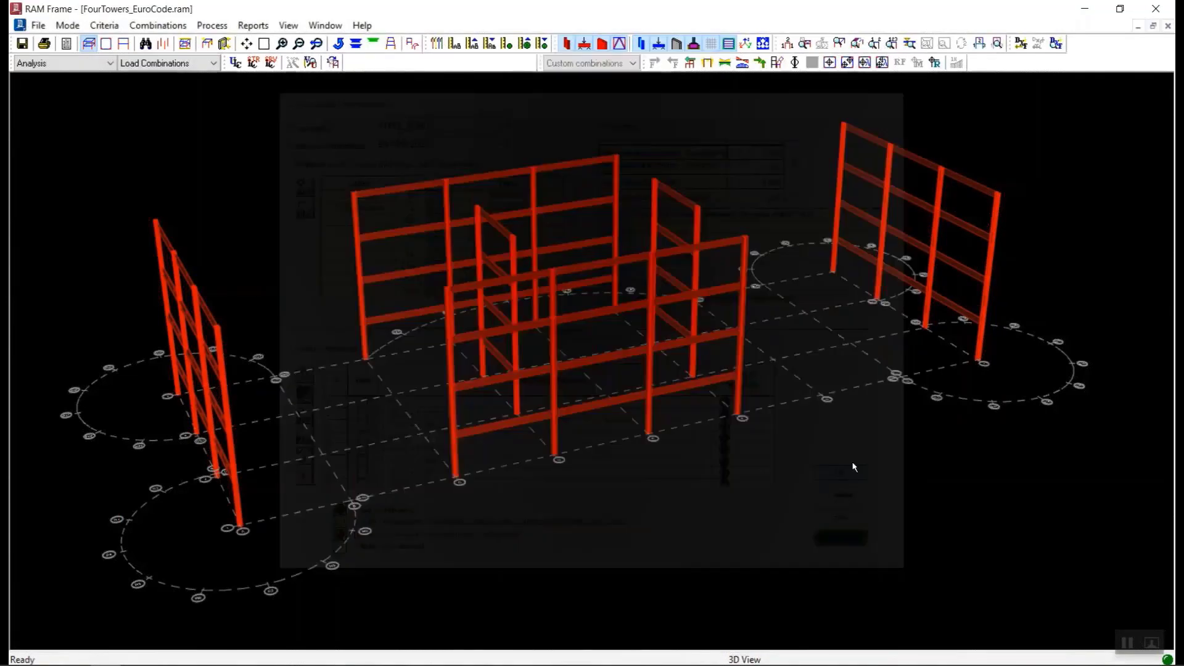
pyautogui.click(110, 62)
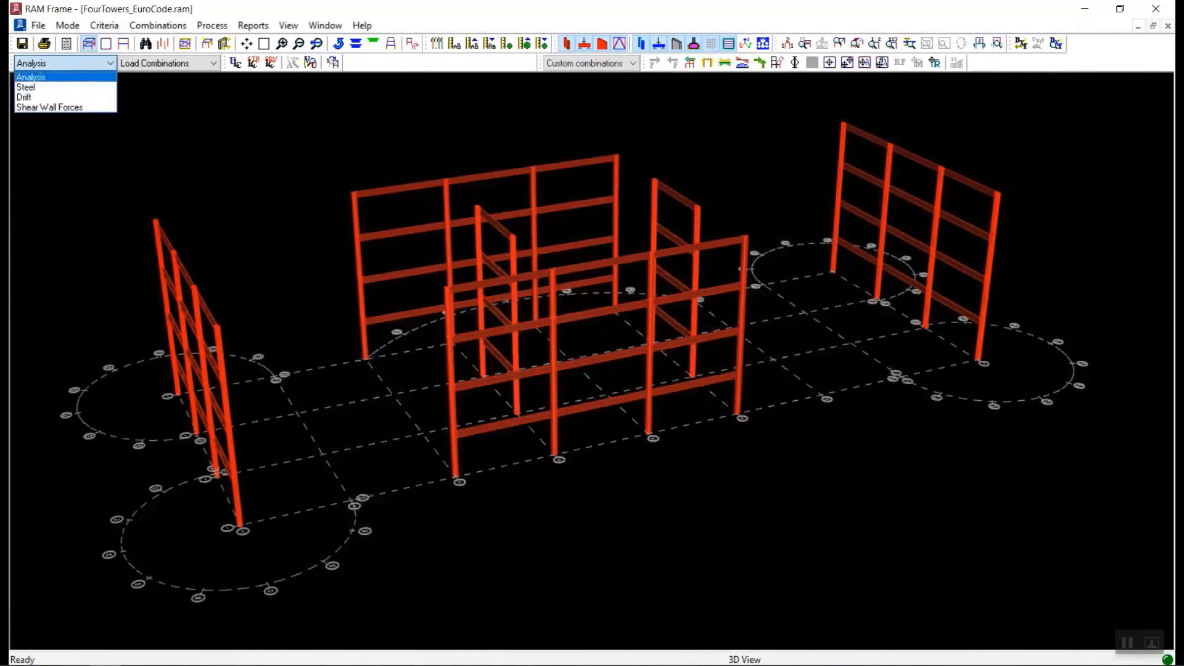
pyautogui.click(663, 51)
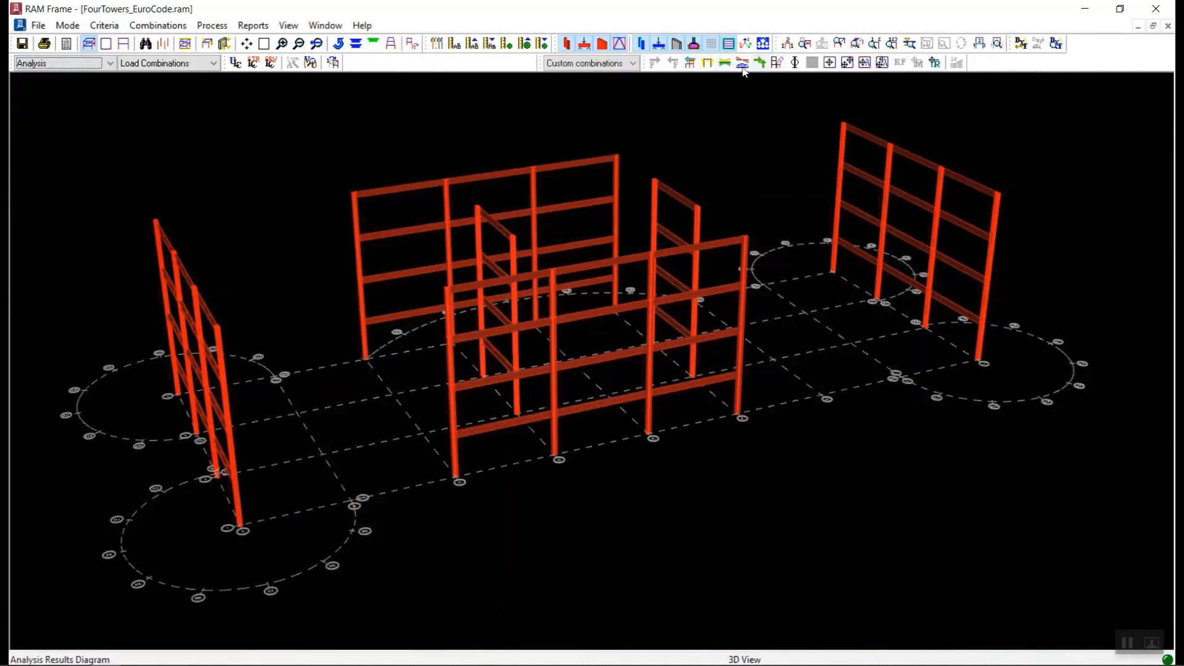
pyautogui.click(253, 26)
pyautogui.click(248, 26)
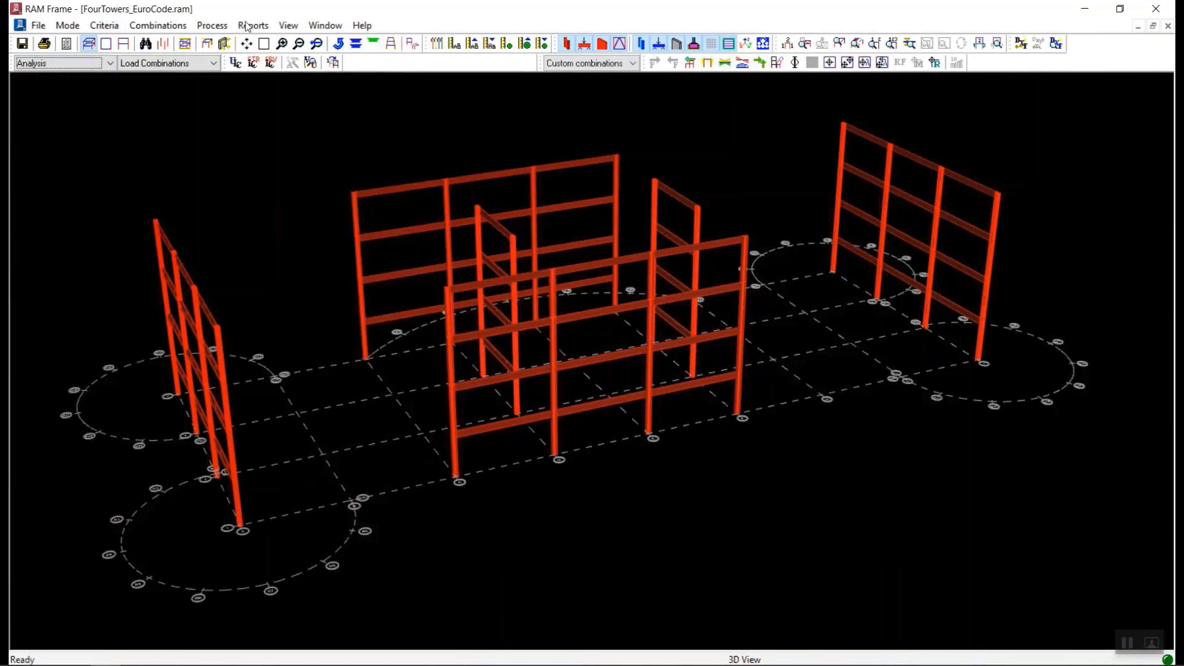
# Switch to Steel mode with the Eurocode design code and accept the EN 1990:2002 load combinations
pyautogui.click(68, 64)
pyautogui.click(37, 85)
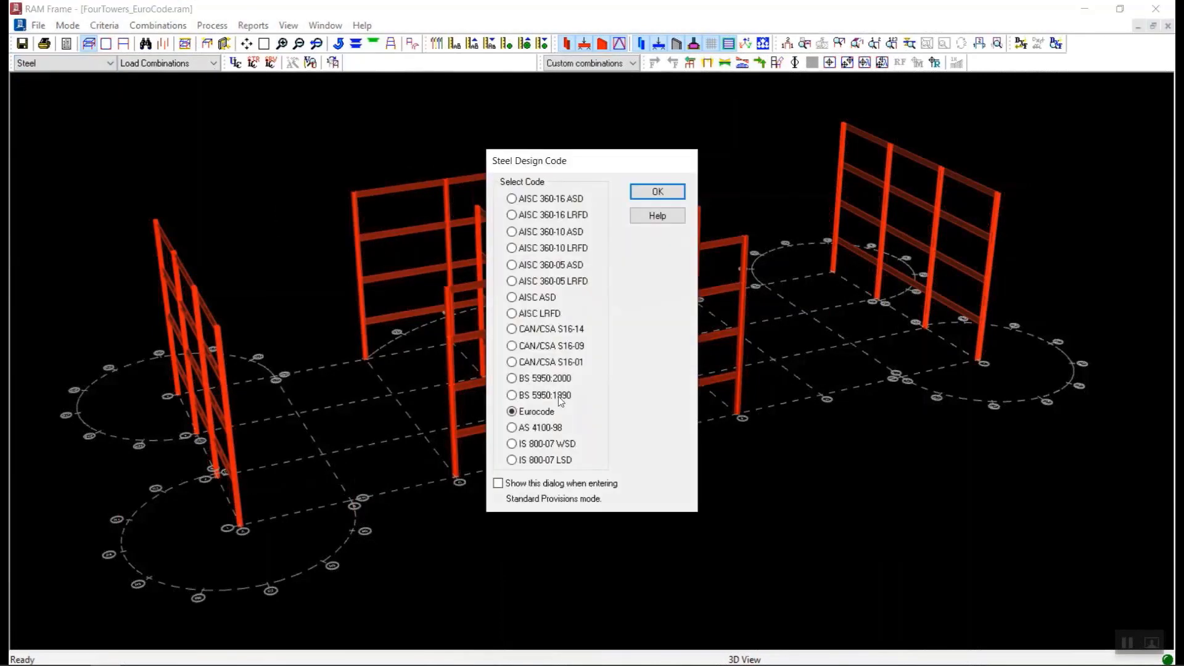
pyautogui.click(656, 192)
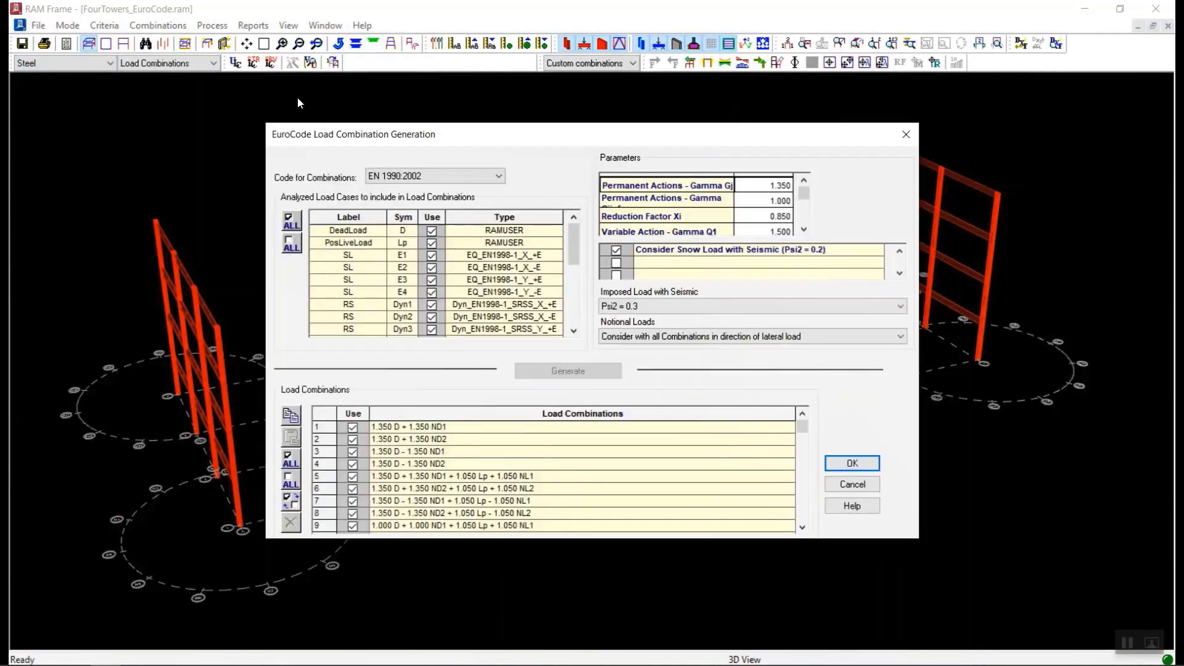
pyautogui.click(843, 463)
# Run the member code check on the steel frames, show the interaction values on the members, and close the color scale
pyautogui.click(238, 28)
pyautogui.click(271, 43)
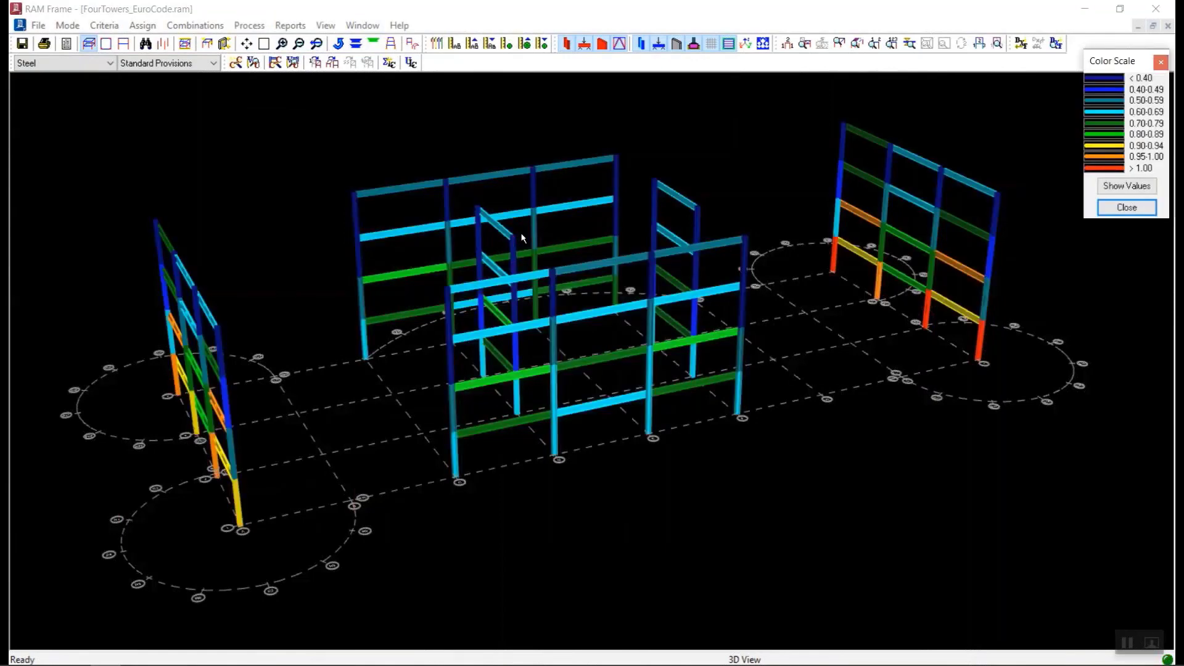
pyautogui.click(1101, 185)
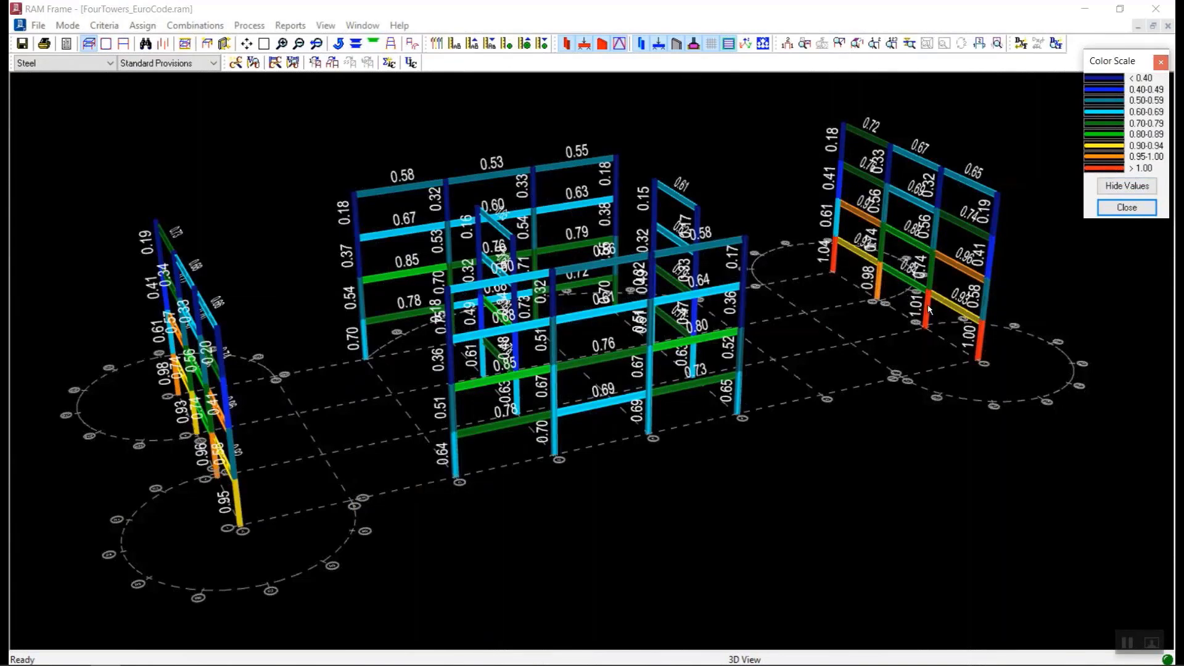
pyautogui.moveTo(929, 308); pyautogui.dragTo(830, 353)
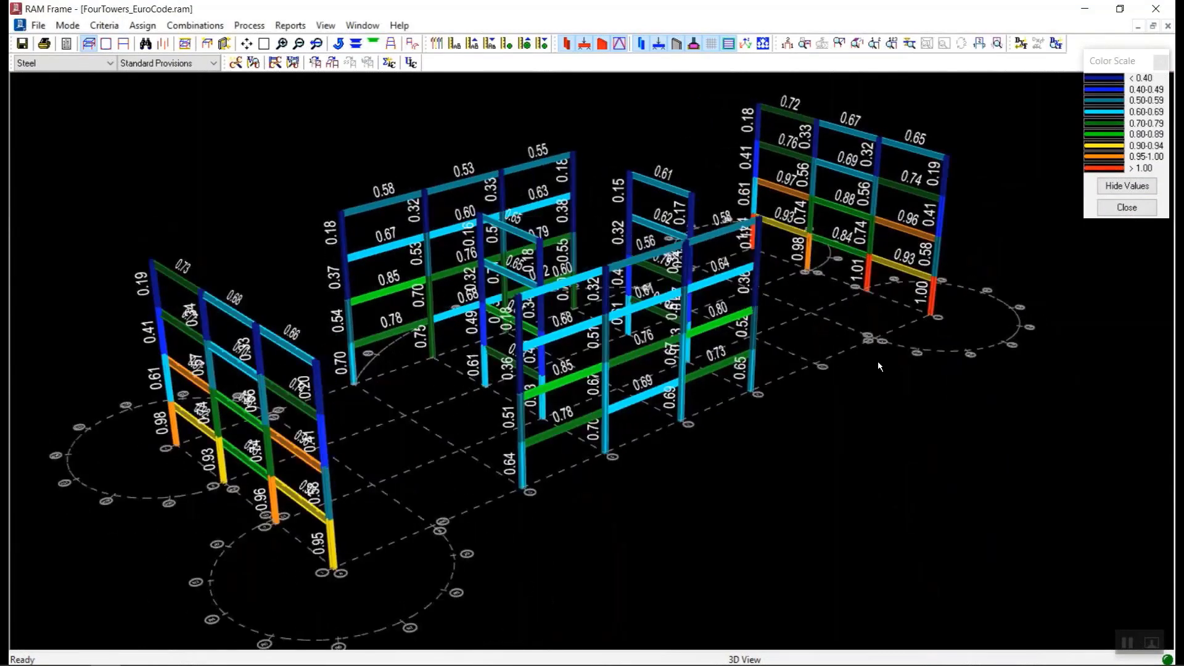
pyautogui.click(1121, 209)
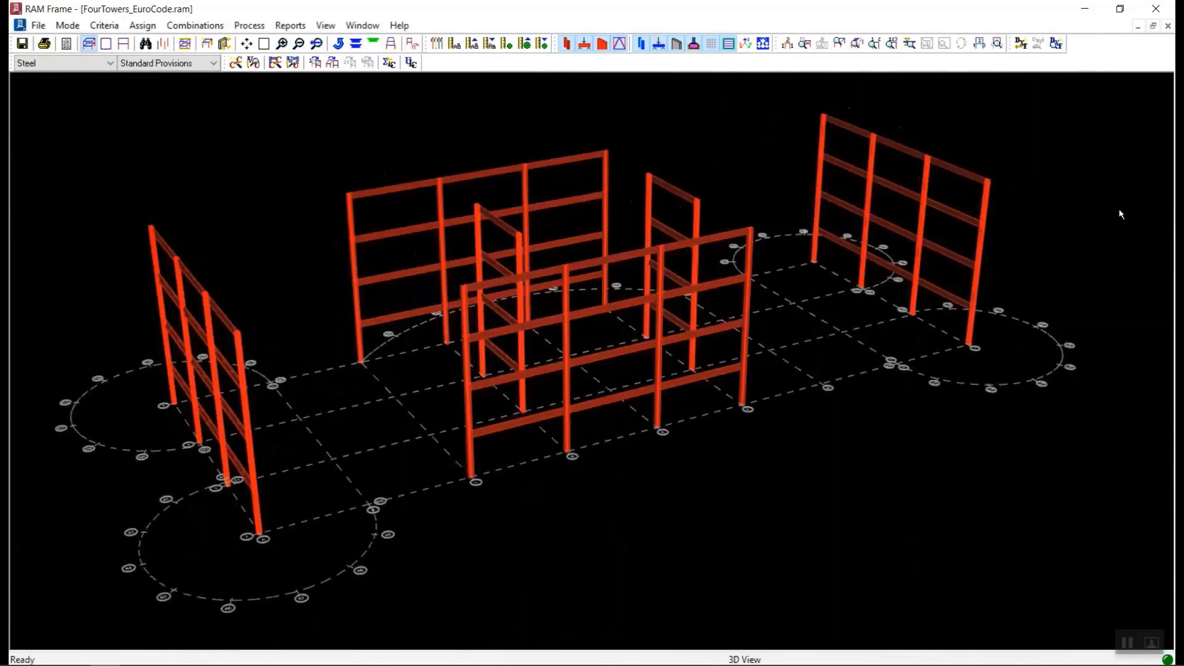
# Open Member View/Update for second-floor column number 16 and view its detailed code check results
pyautogui.click(249, 25)
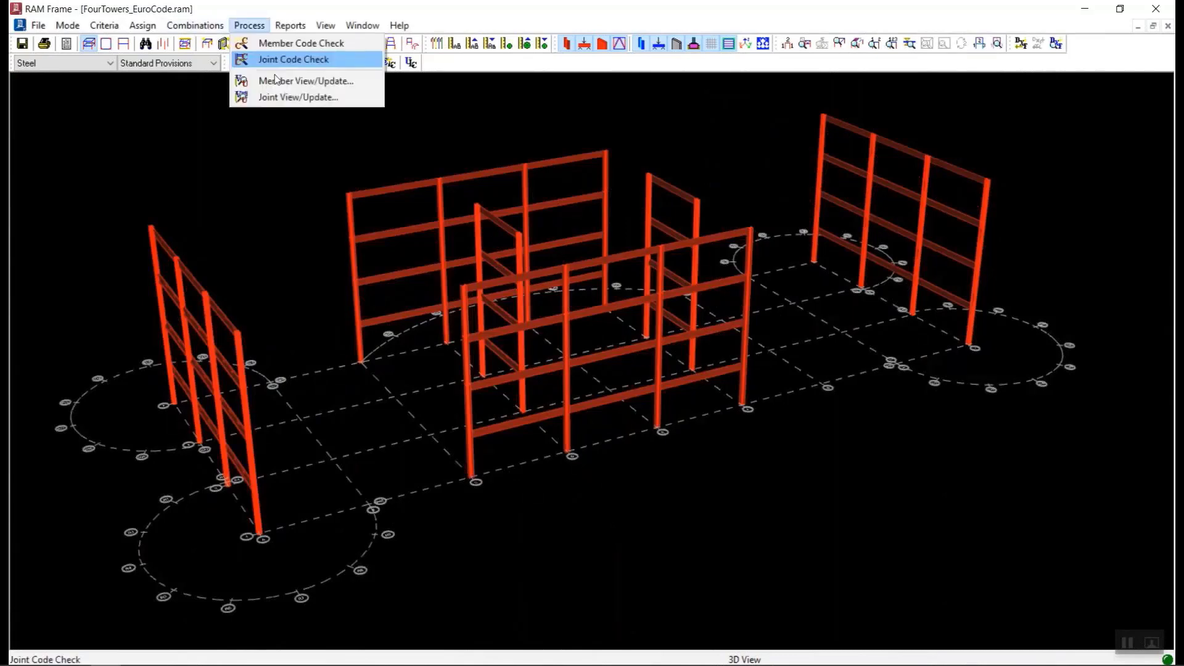
pyautogui.click(276, 79)
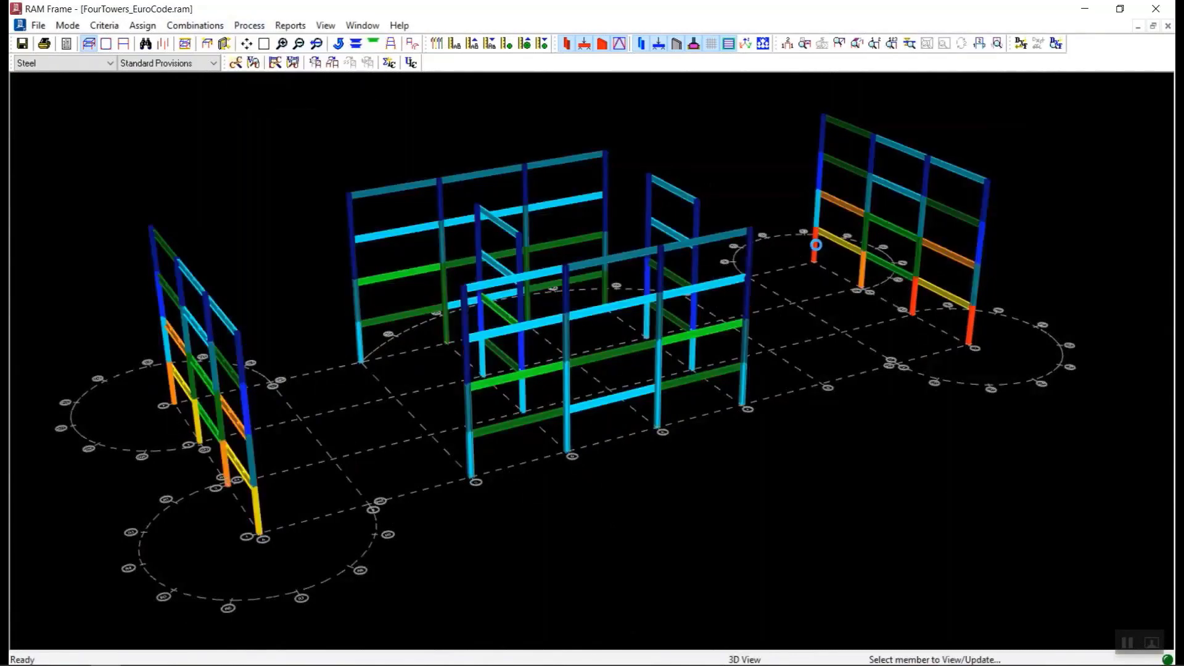
pyautogui.click(734, 310)
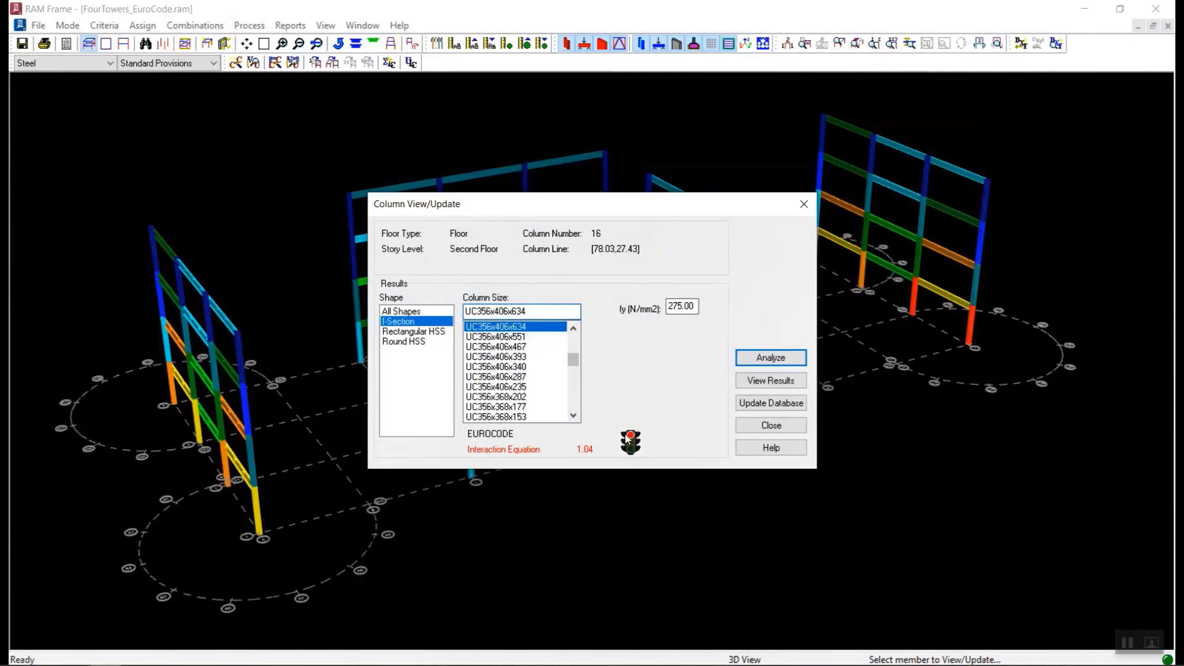
pyautogui.click(770, 381)
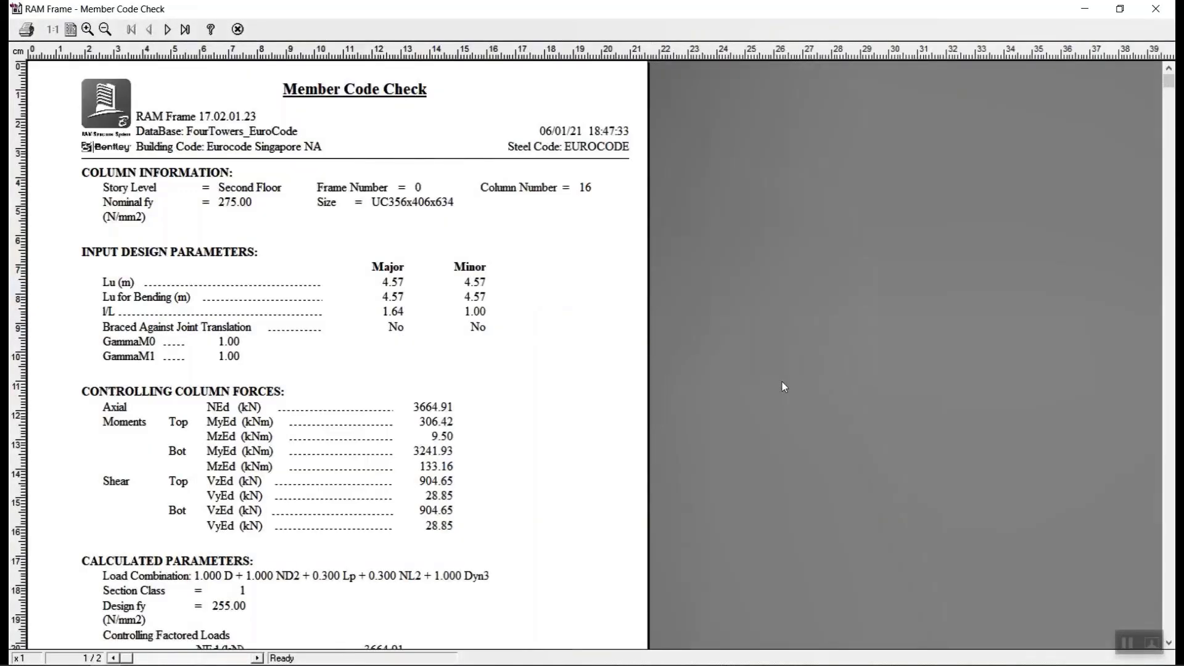
# Examine both pages of the column's code check report, covering controlling forces, cross-section resistance, buckling resistance and interaction equations
pyautogui.click(370, 280)
pyautogui.scroll(-10, 372, 284)
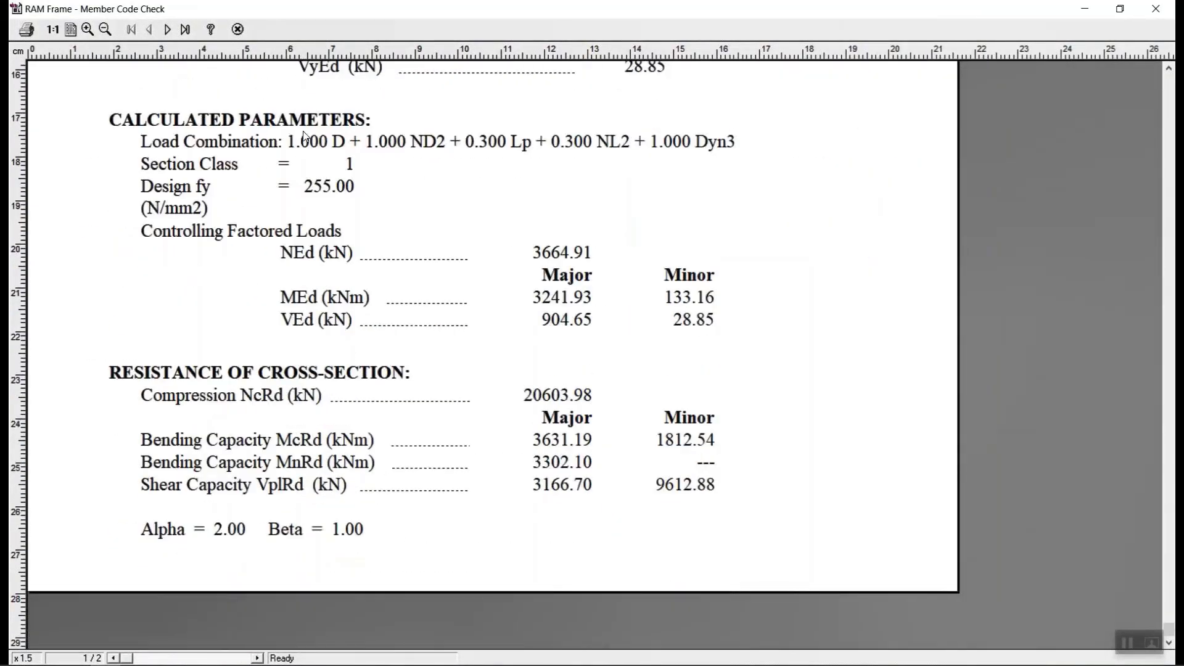
pyautogui.click(171, 31)
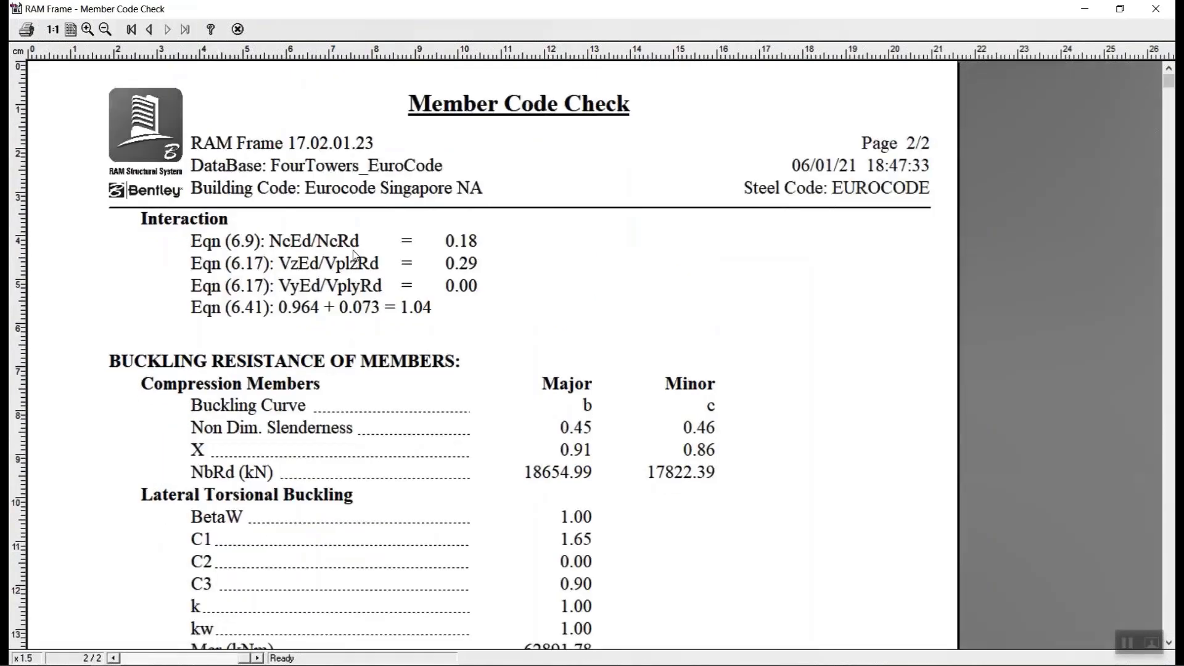
pyautogui.scroll(-8, 434, 320)
pyautogui.scroll(-4, 434, 320)
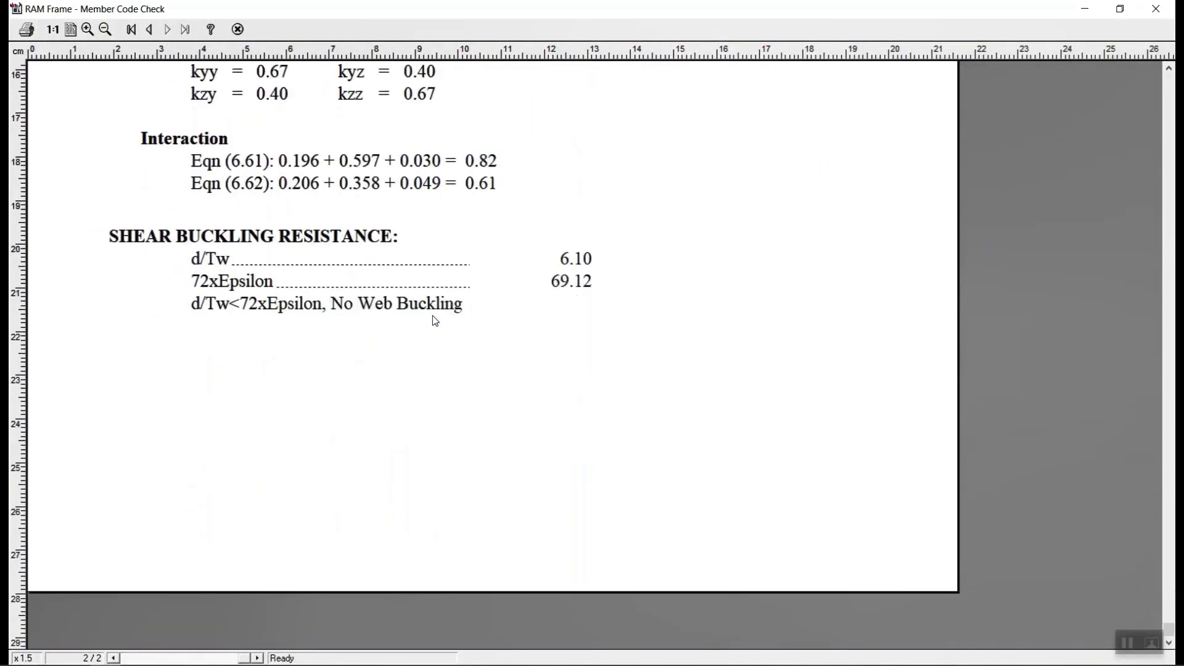
pyautogui.scroll(6, 434, 320)
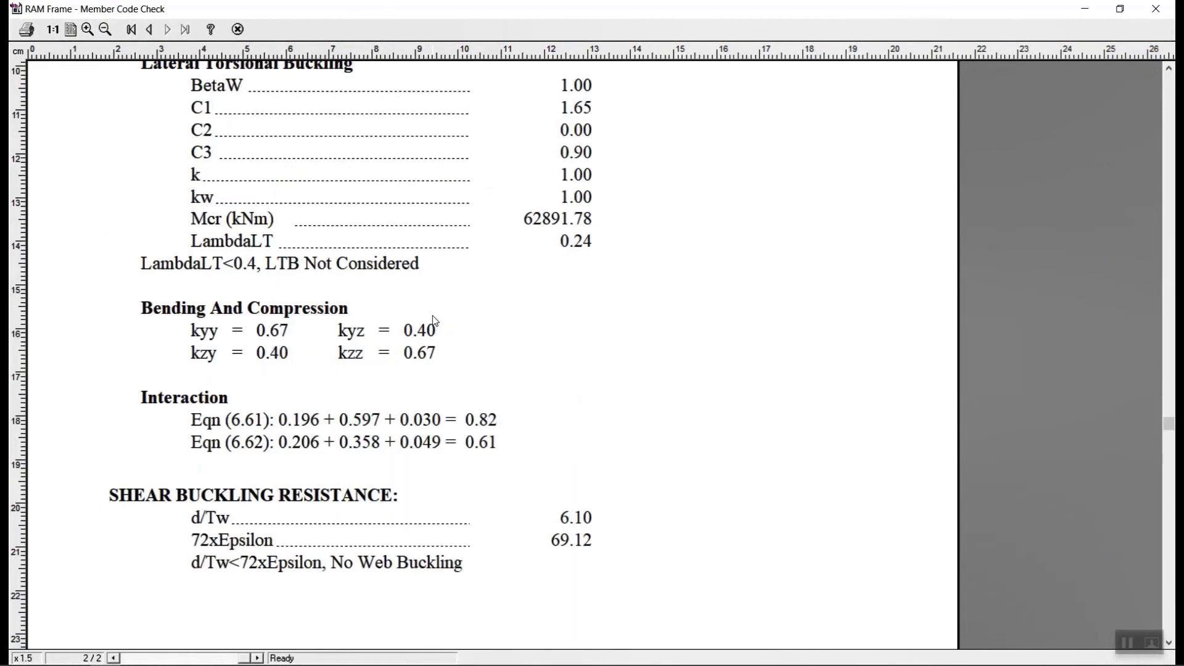
pyautogui.scroll(3, 434, 320)
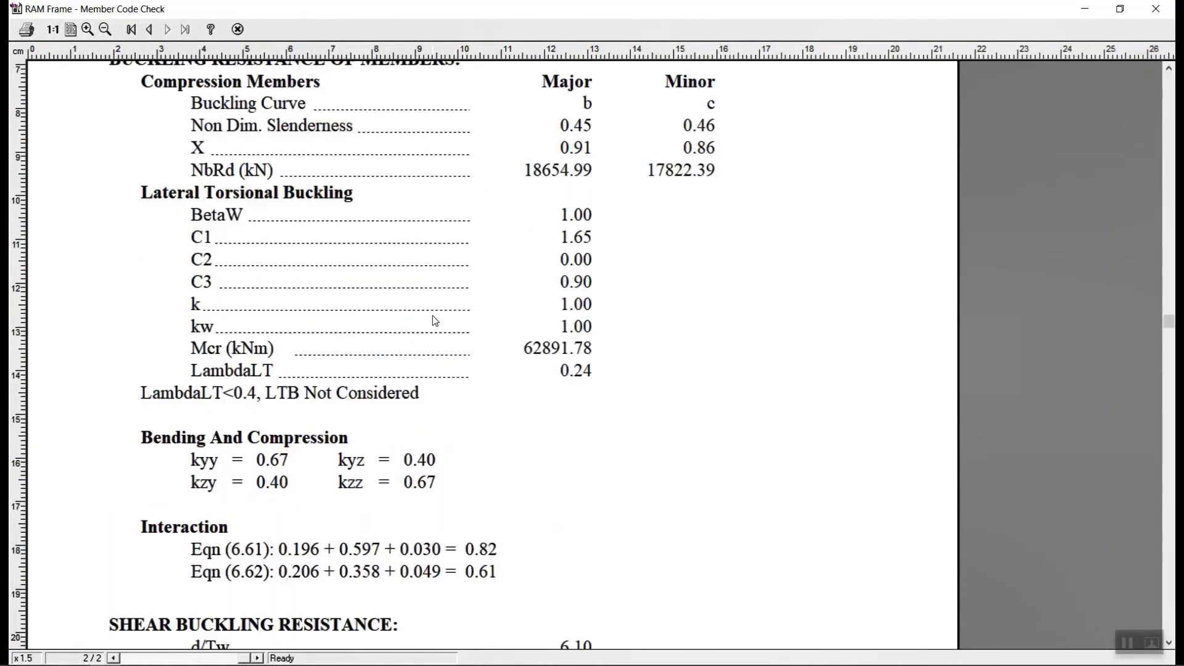
pyautogui.scroll(-9, 434, 320)
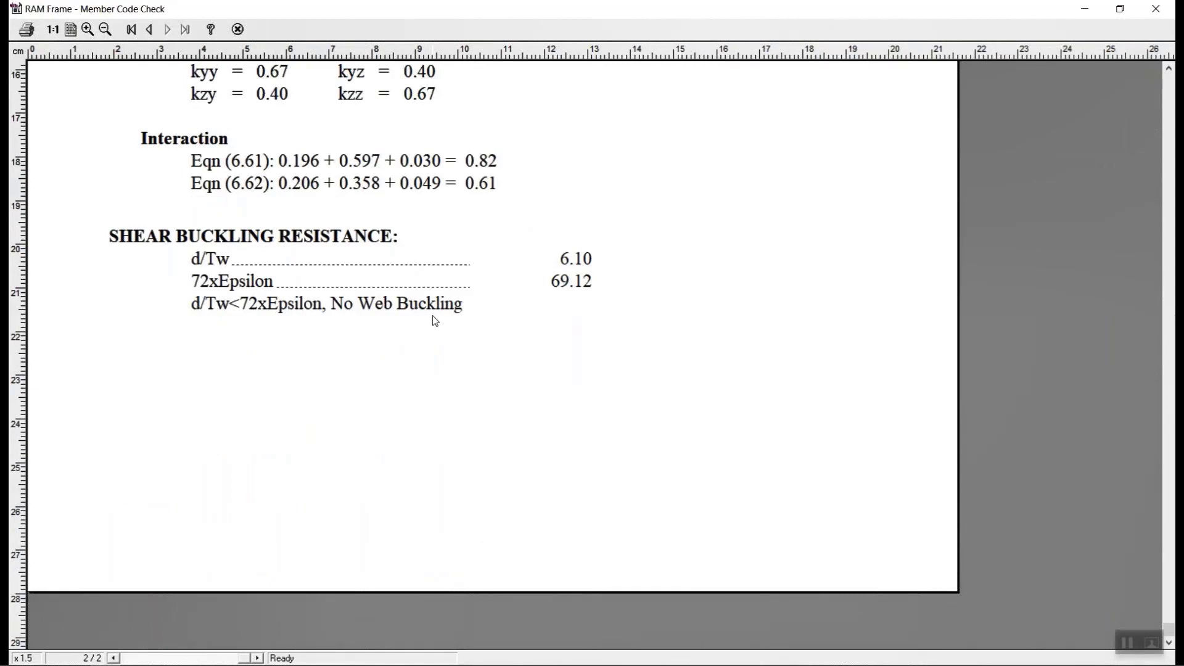
pyautogui.scroll(3, 435, 320)
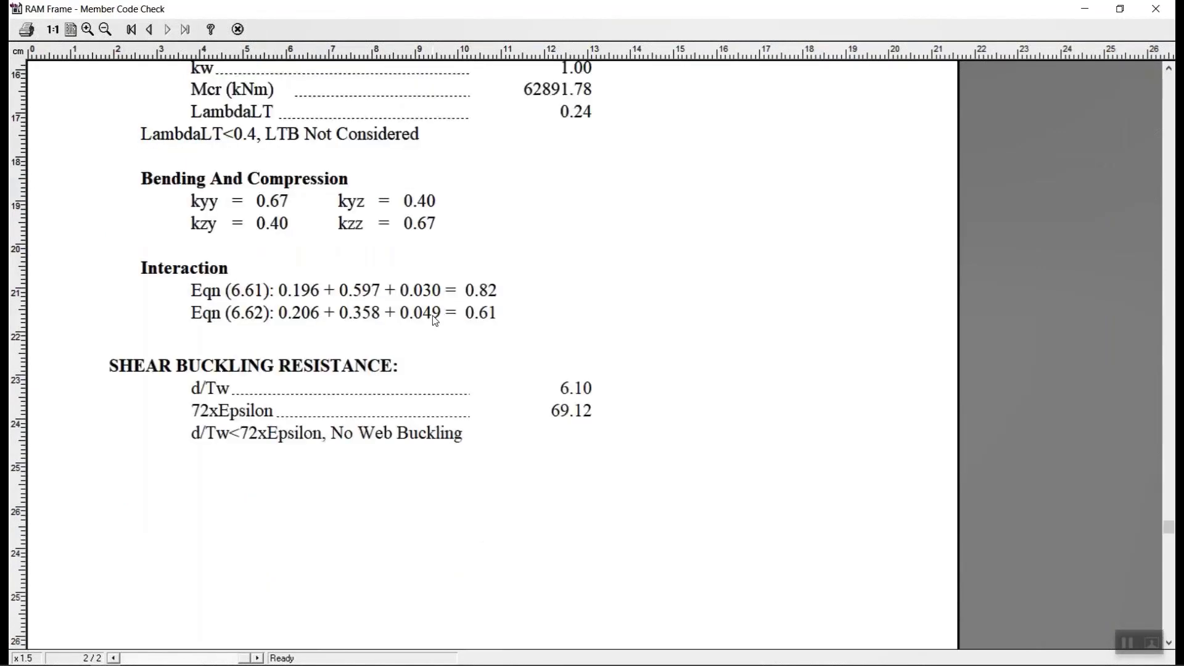
pyautogui.scroll(14, 435, 320)
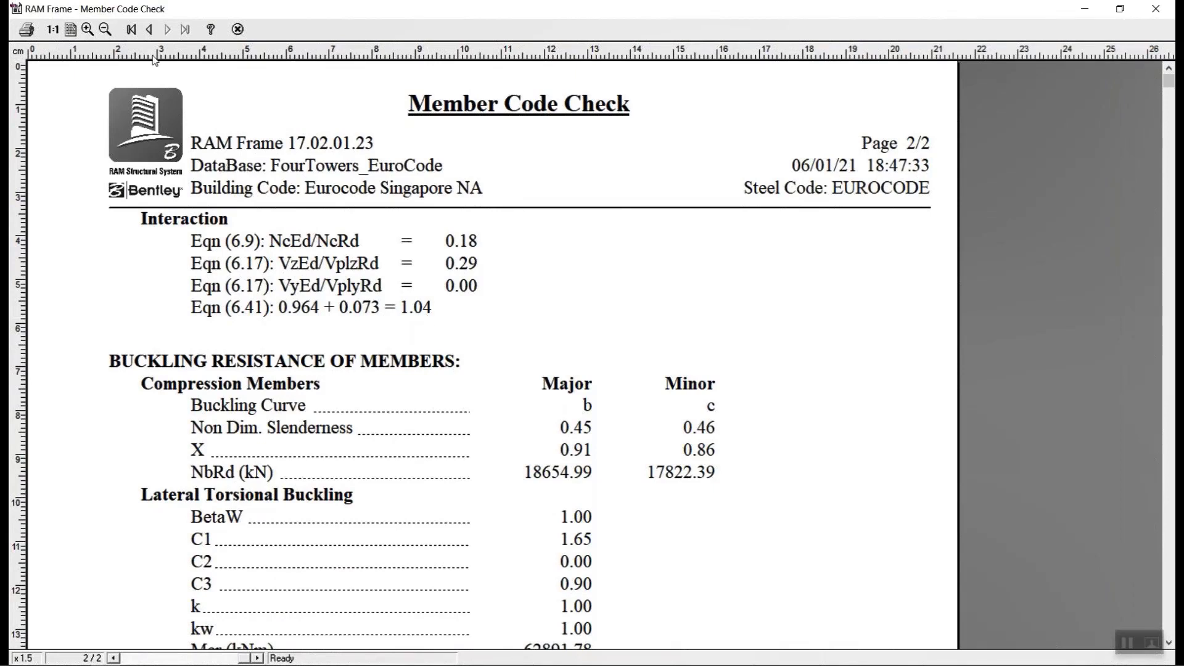
pyautogui.click(150, 30)
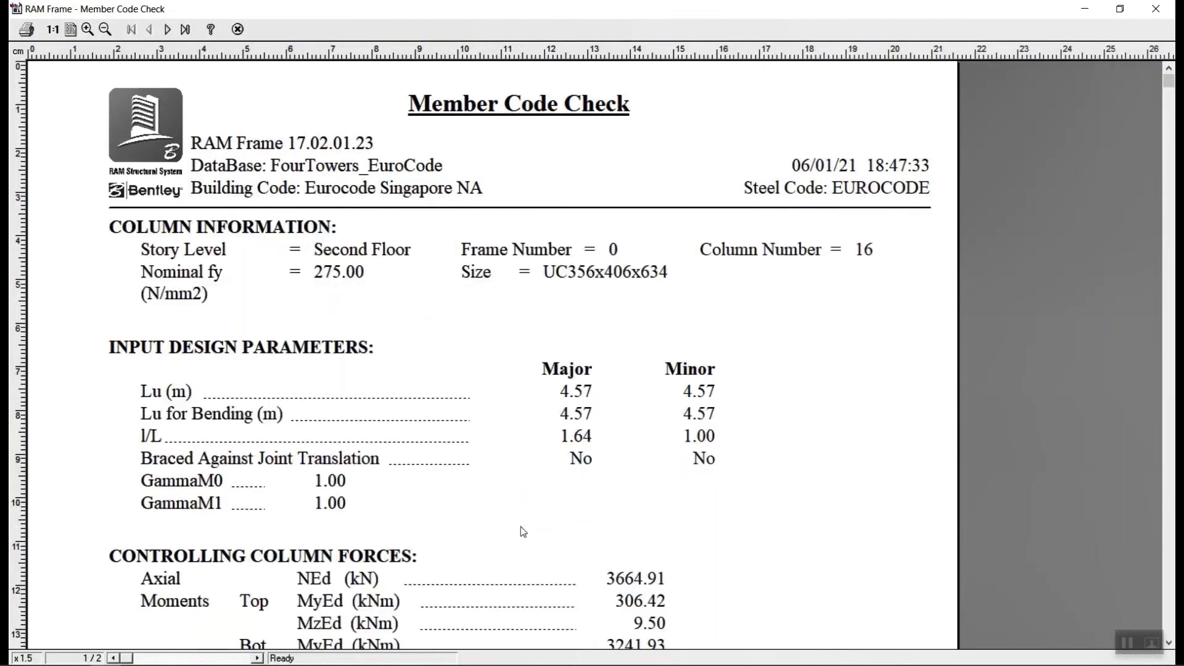
pyautogui.scroll(-10, 521, 531)
pyautogui.scroll(3, 523, 531)
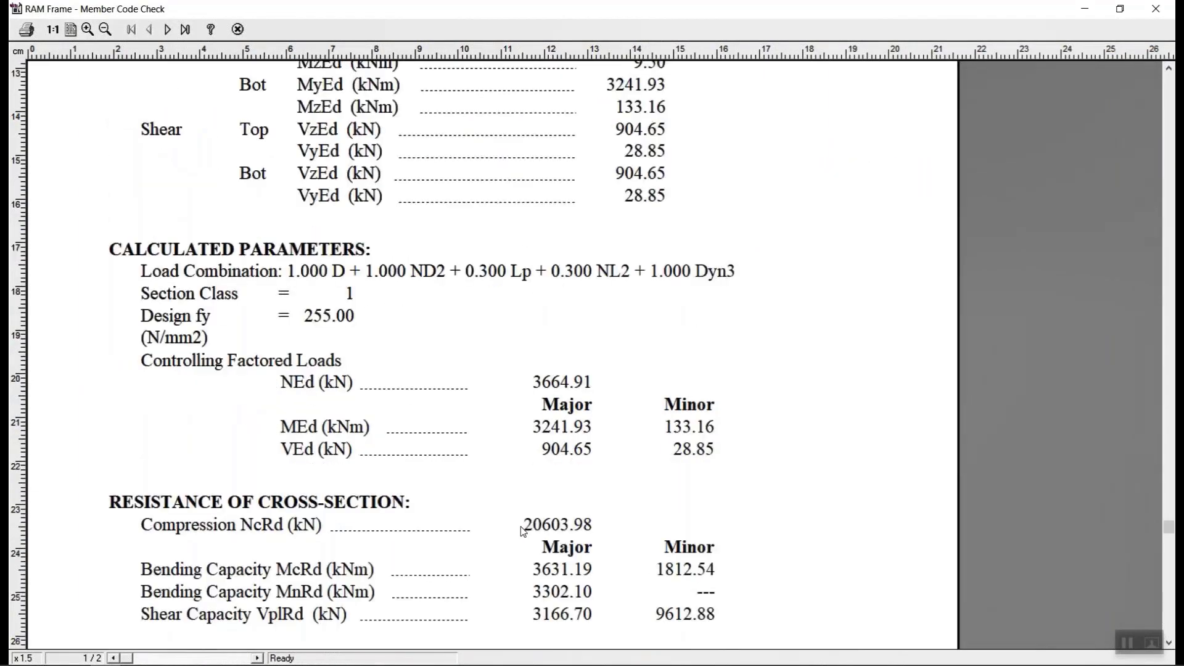
pyautogui.scroll(13, 523, 532)
pyautogui.scroll(-6, 523, 531)
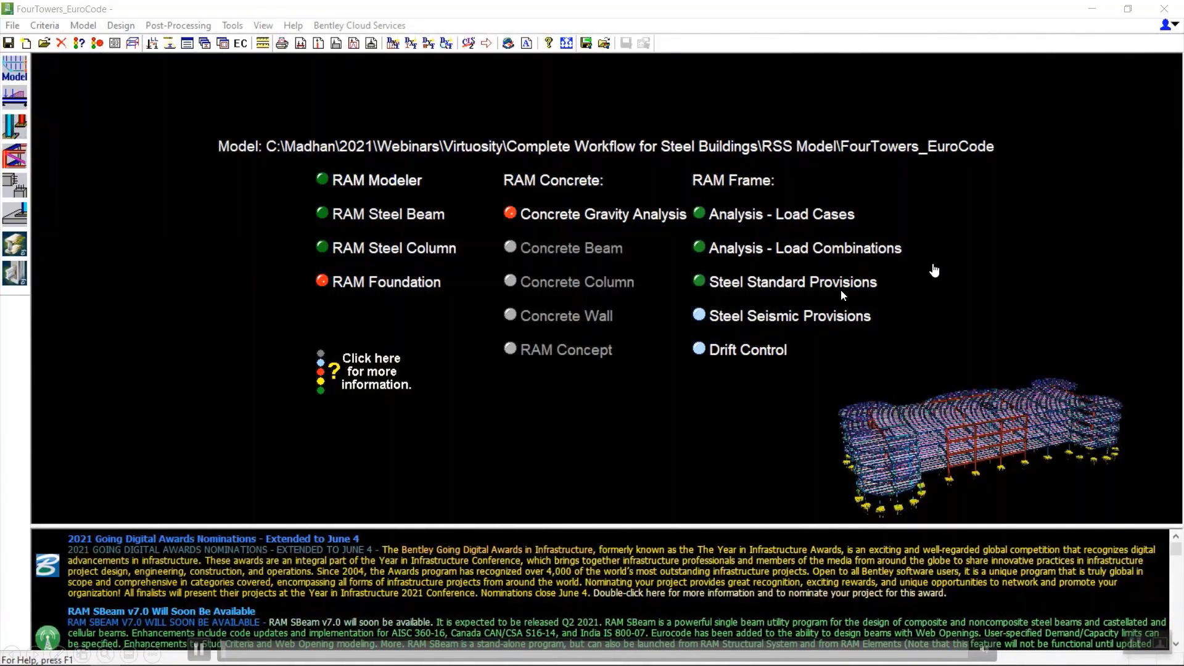
# Open the FourTowers_EuroCode model in RAM Connection and switch the model to the plan view
pyautogui.click(16, 274)
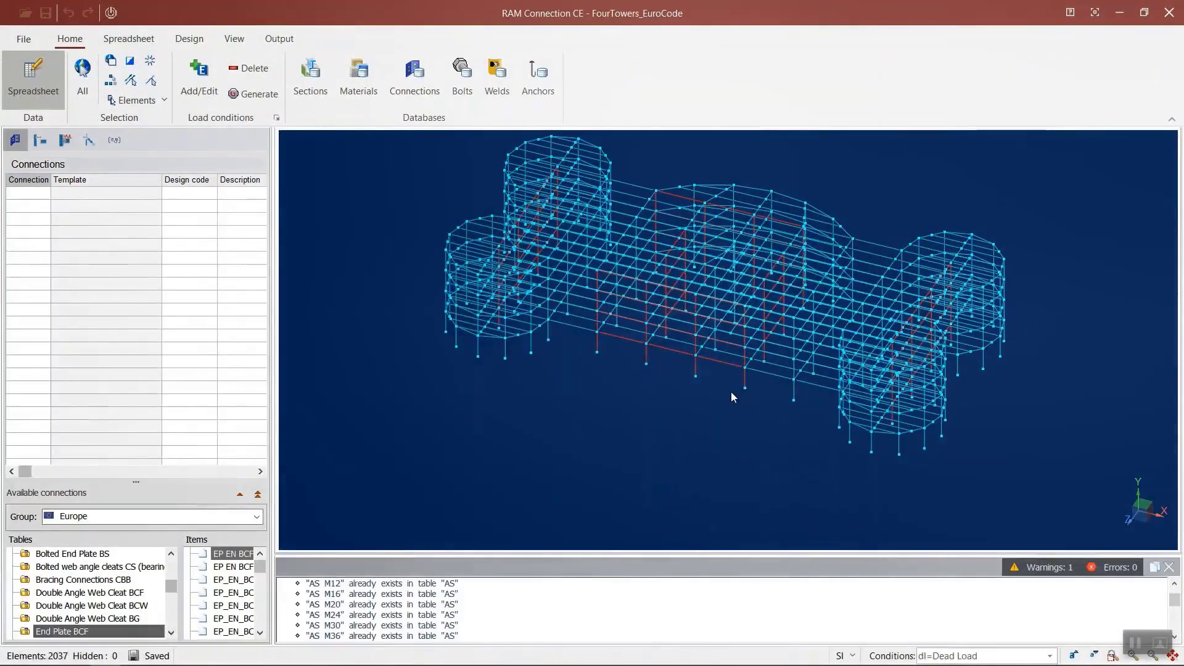
pyautogui.moveTo(731, 393); pyautogui.dragTo(704, 445, button='middle')
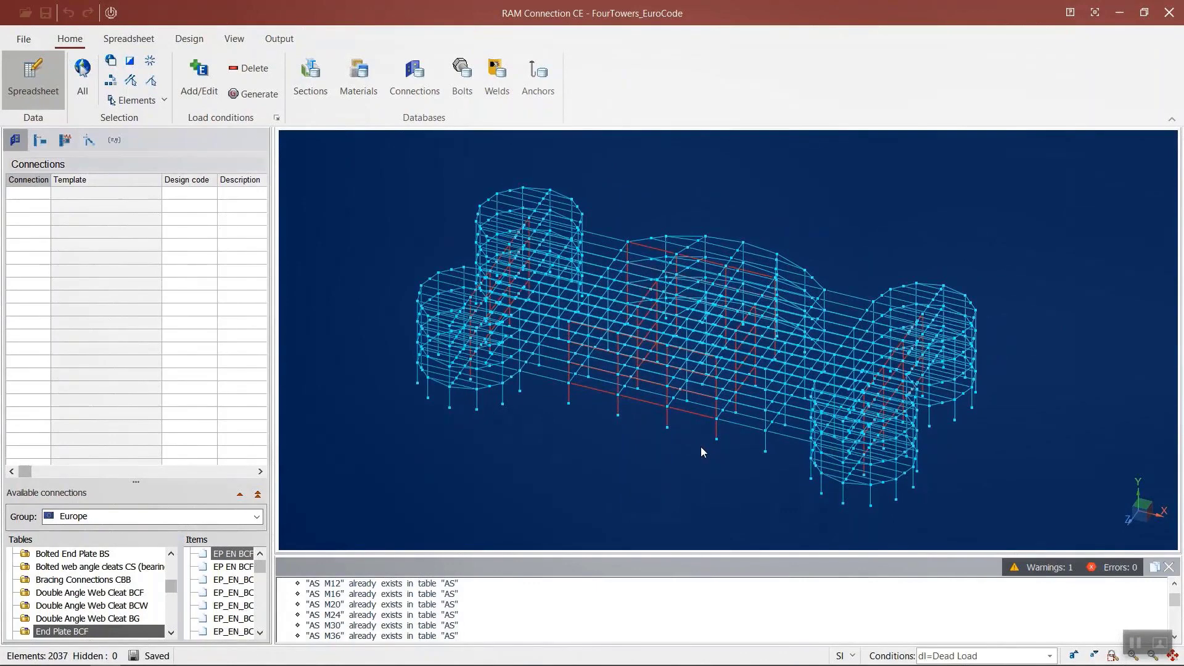
pyautogui.scroll(1, 701, 446)
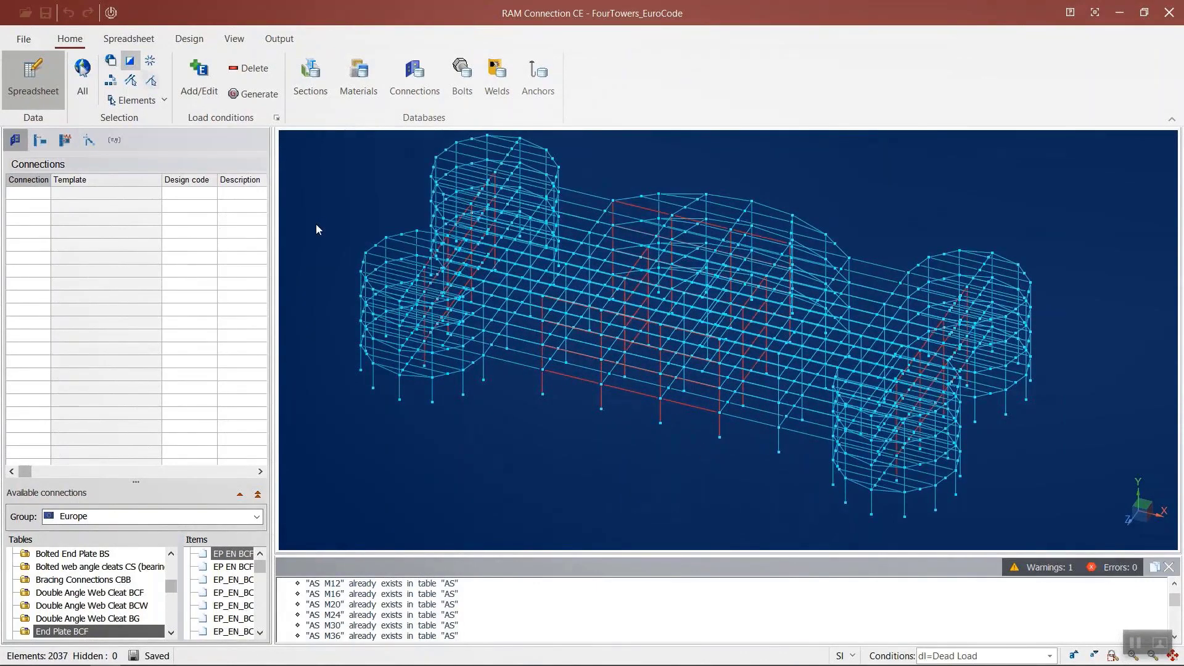
pyautogui.rightClick(856, 428)
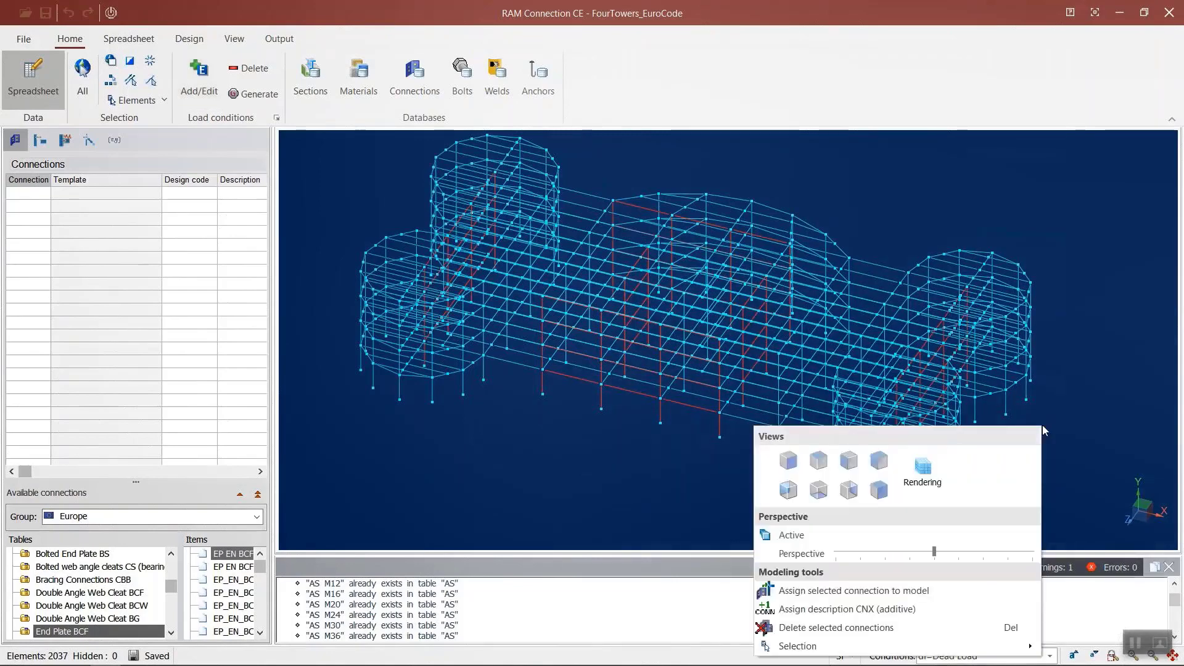
pyautogui.click(833, 463)
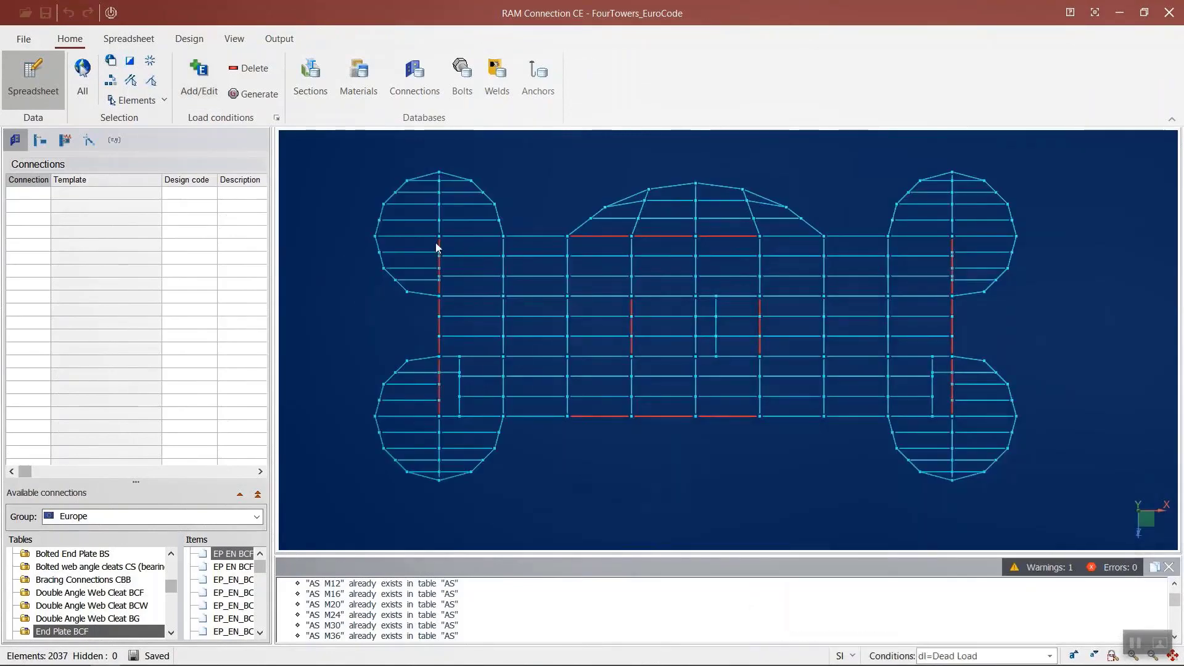
# Isolate the red lateral frames in the plan view by inverting the selection and hiding all other elements
pyautogui.moveTo(432, 230); pyautogui.dragTo(449, 421)
pyautogui.moveTo(561, 234); pyautogui.dragTo(755, 259)
pyautogui.moveTo(628, 287); pyautogui.dragTo(648, 357)
pyautogui.moveTo(749, 295); pyautogui.dragTo(767, 364)
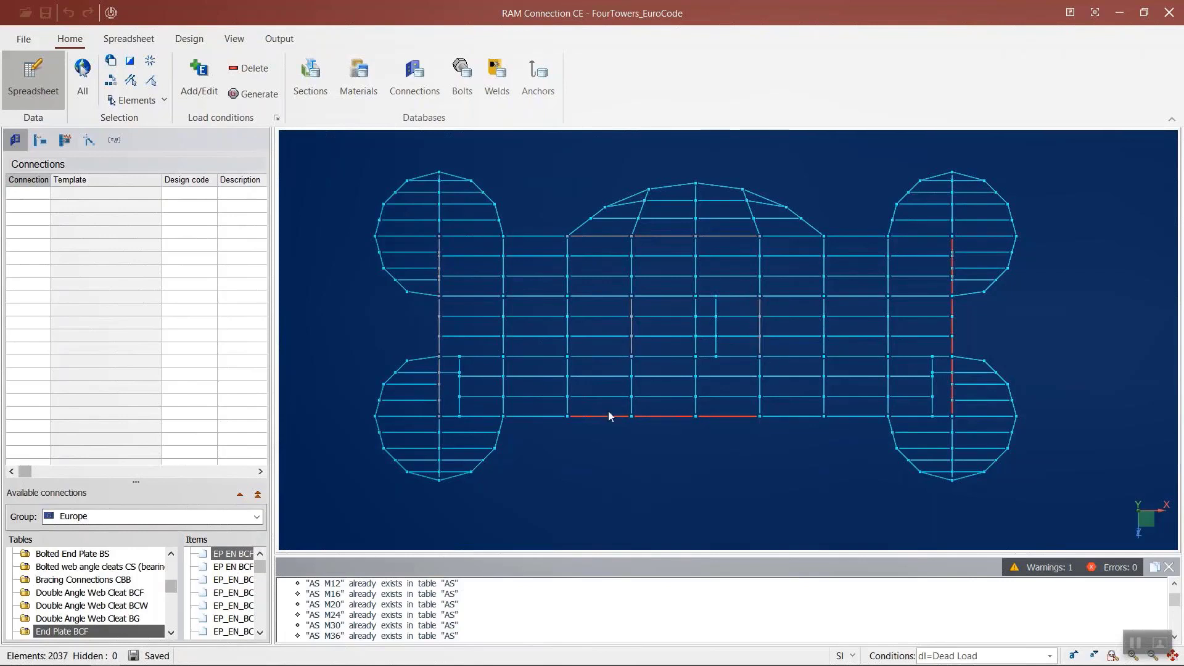
pyautogui.moveTo(556, 407); pyautogui.dragTo(770, 432)
pyautogui.moveTo(940, 228); pyautogui.dragTo(968, 421)
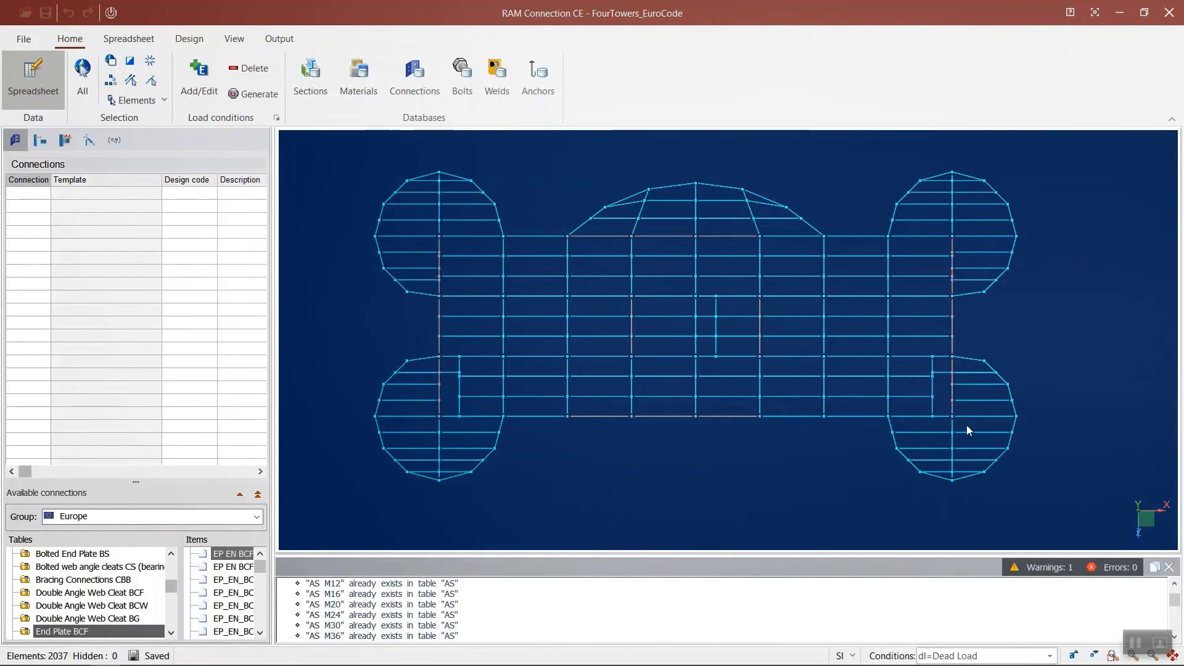
pyautogui.click(130, 64)
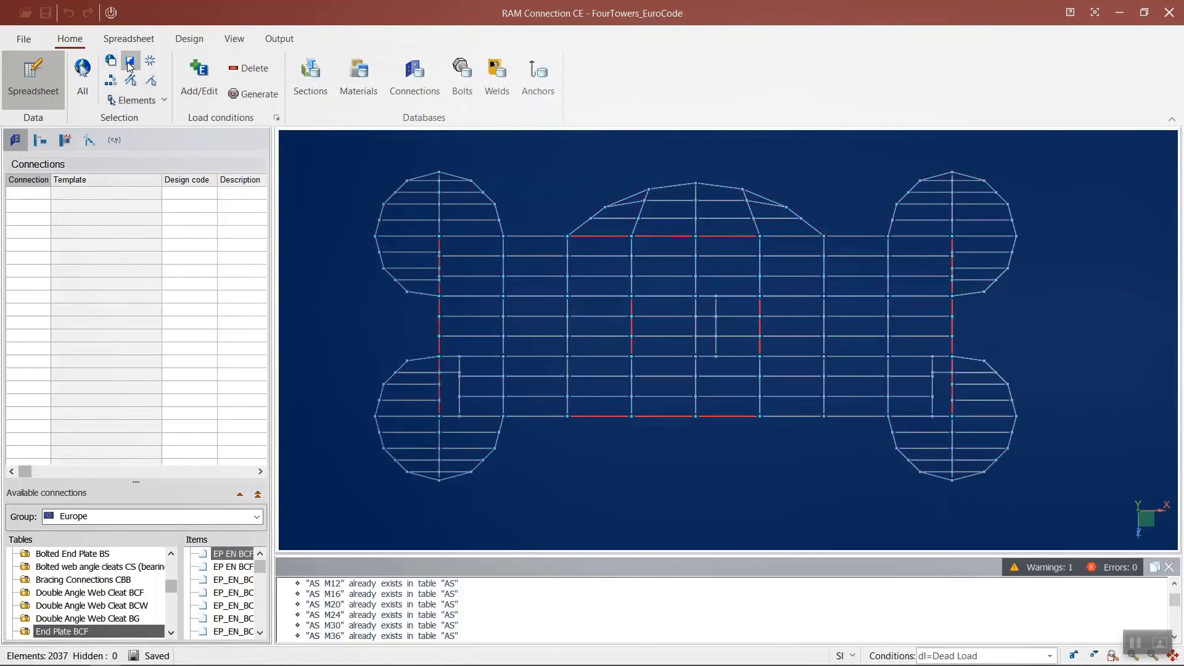
pyautogui.click(111, 60)
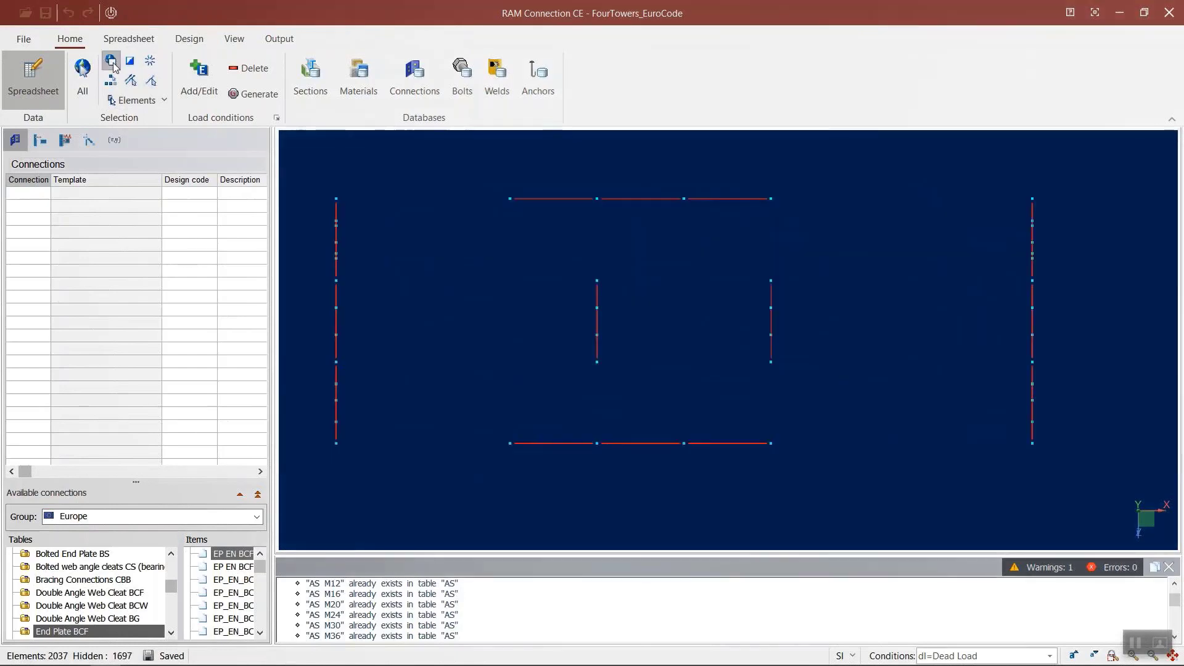
# Switch to an isometric view and select all members and joints of the isolated lateral frames
pyautogui.rightClick(422, 284)
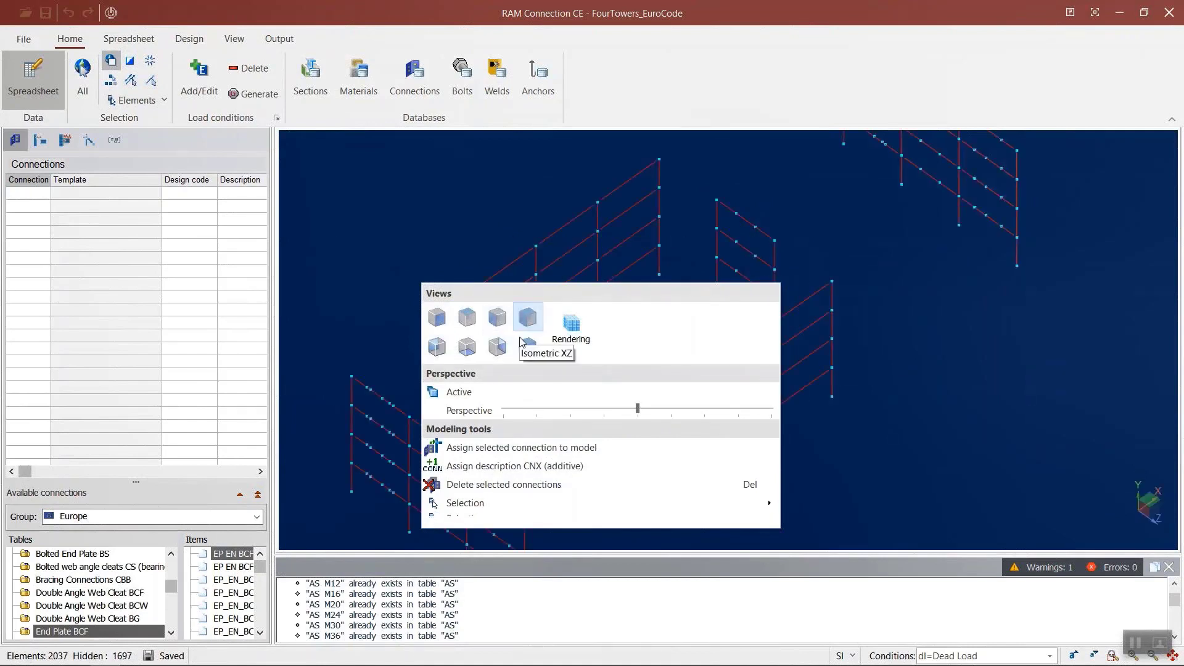
pyautogui.click(893, 306)
pyautogui.scroll(-4, 893, 306)
pyautogui.scroll(3, 894, 310)
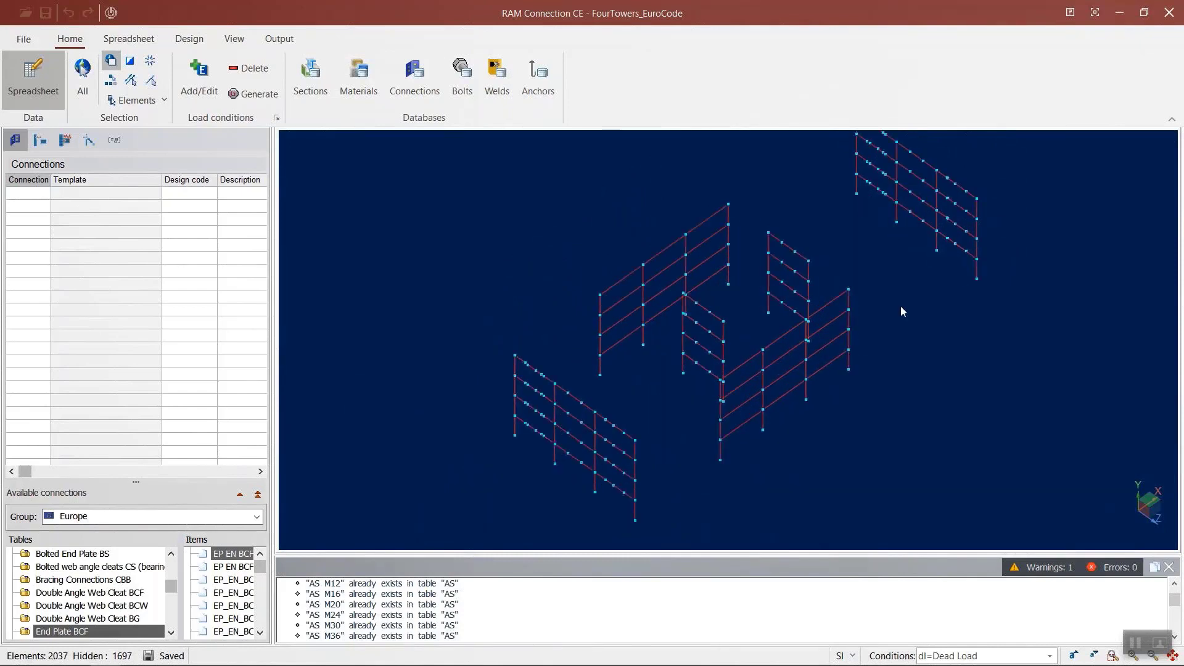
pyautogui.scroll(3, 645, 368)
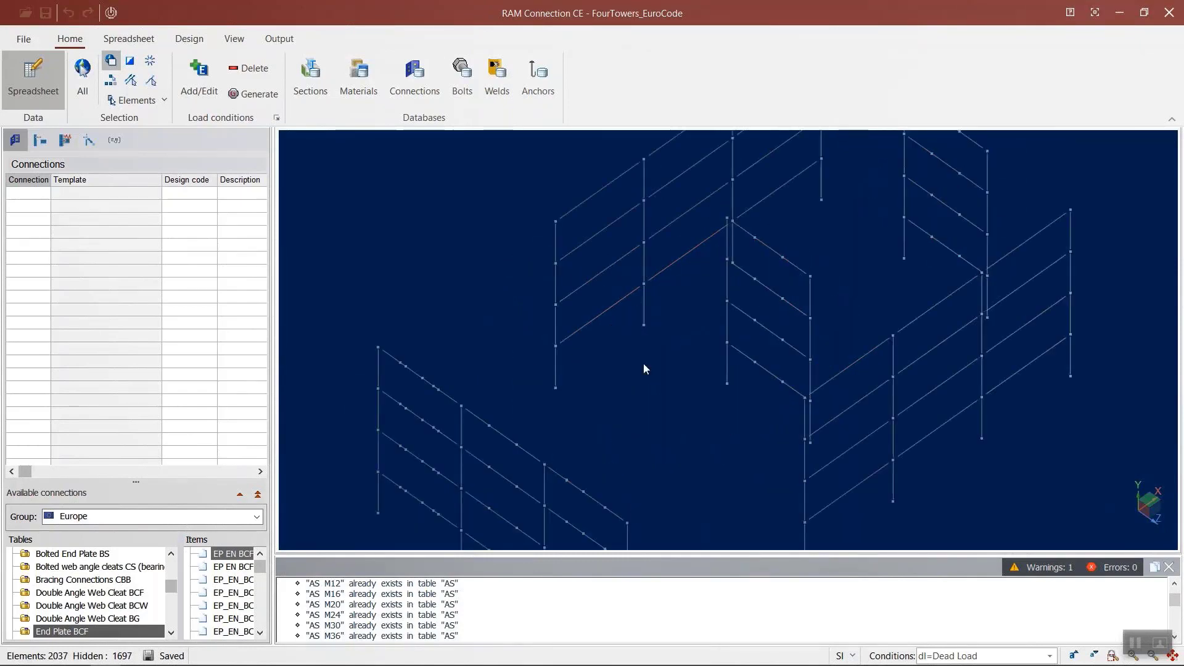
pyautogui.scroll(-1, 475, 417)
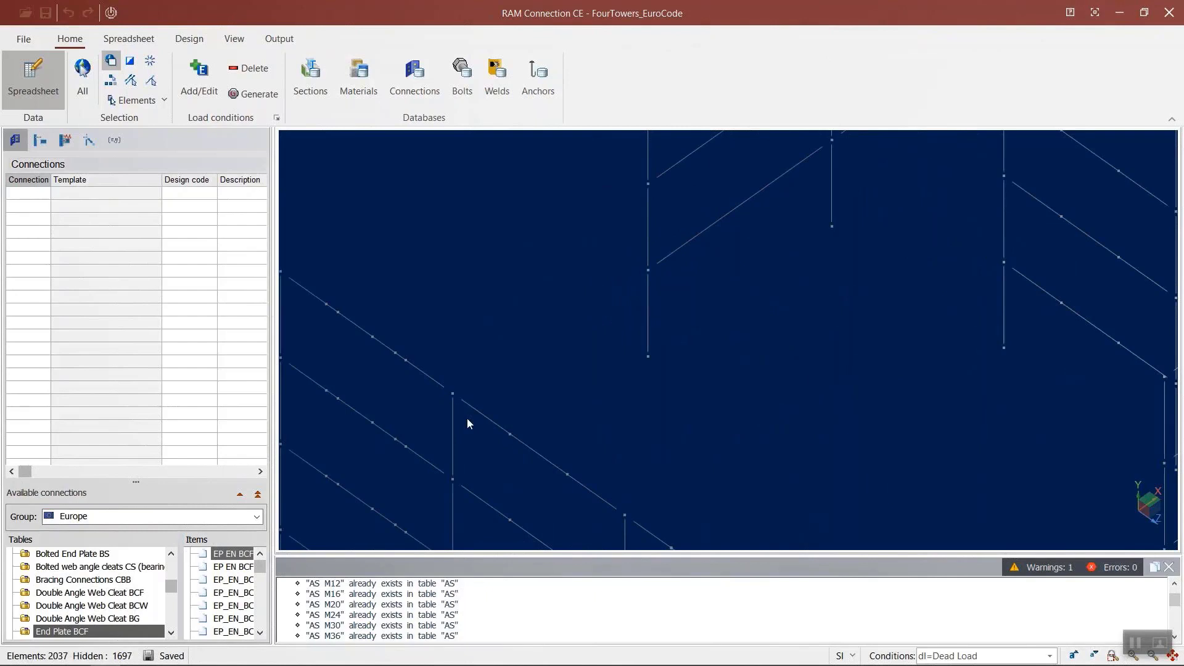
pyautogui.scroll(-3, 469, 414)
pyautogui.moveTo(369, 180); pyautogui.dragTo(861, 528)
pyautogui.moveTo(678, 401); pyautogui.dragTo(739, 362, button='middle')
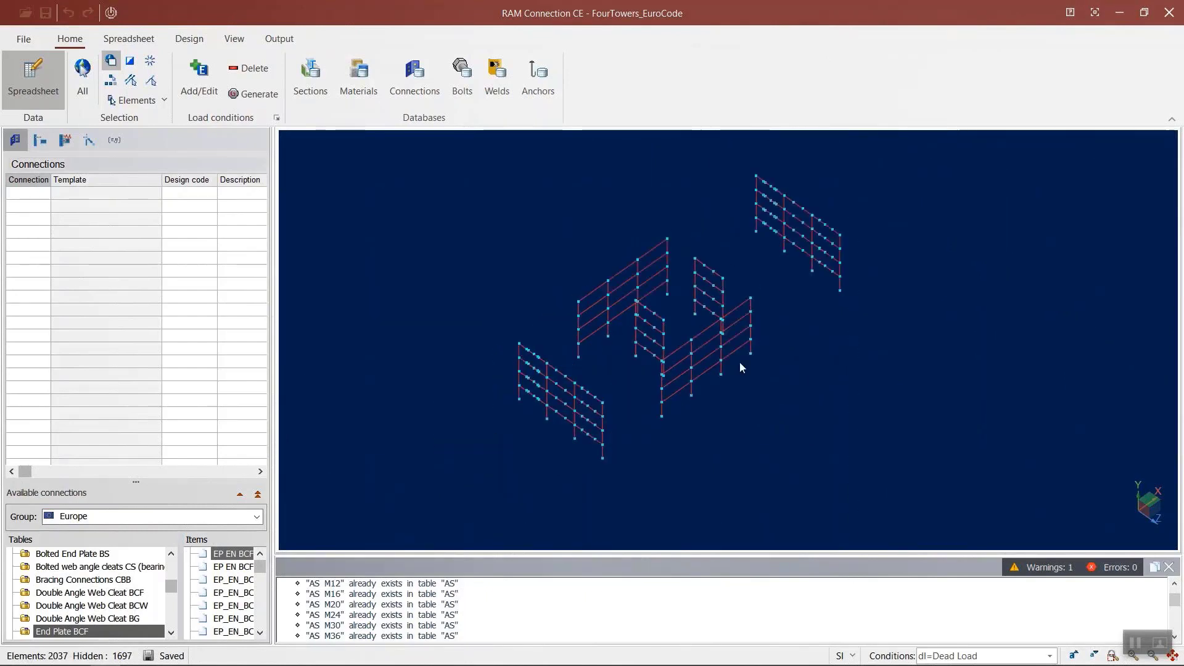
pyautogui.scroll(2, 739, 363)
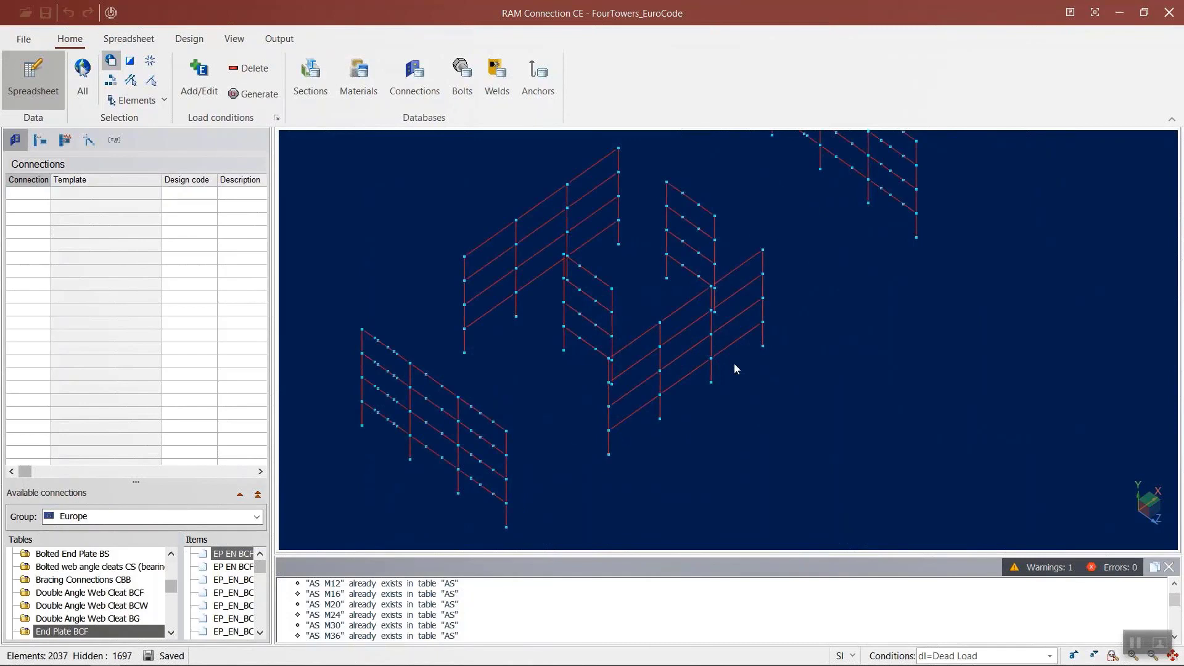
pyautogui.scroll(-2, 733, 369)
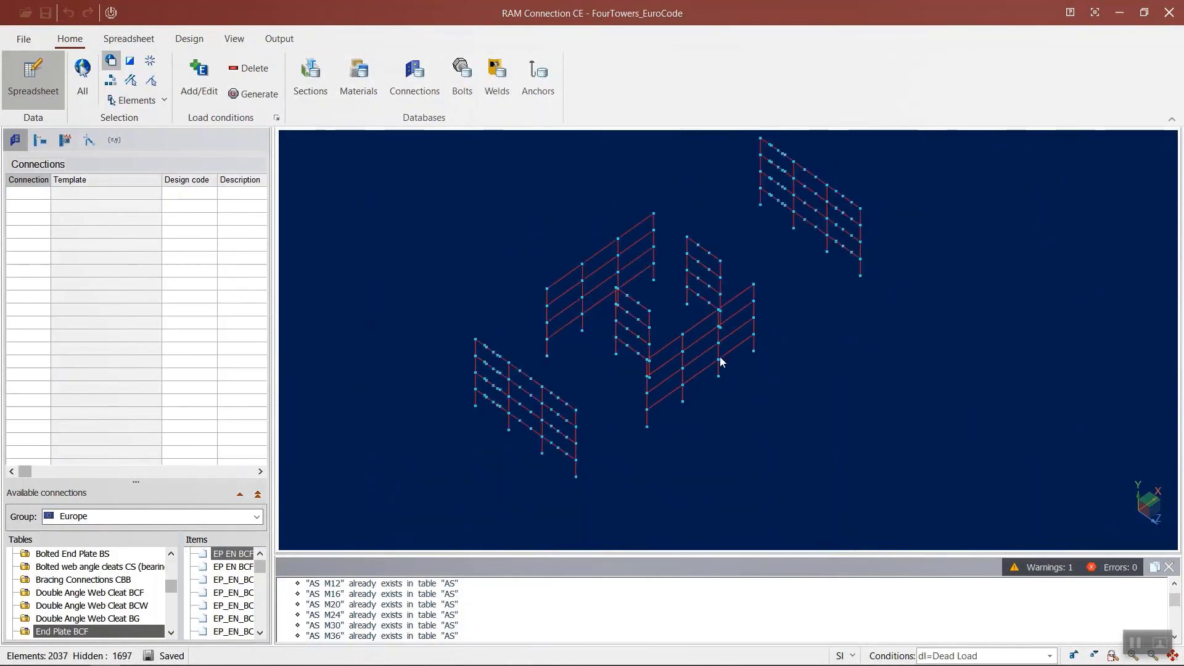
# Review the connection design settings and their load conditions, and accept EN 1993-EC3 with a maximum strength ratio limit of 1
pyautogui.click(185, 39)
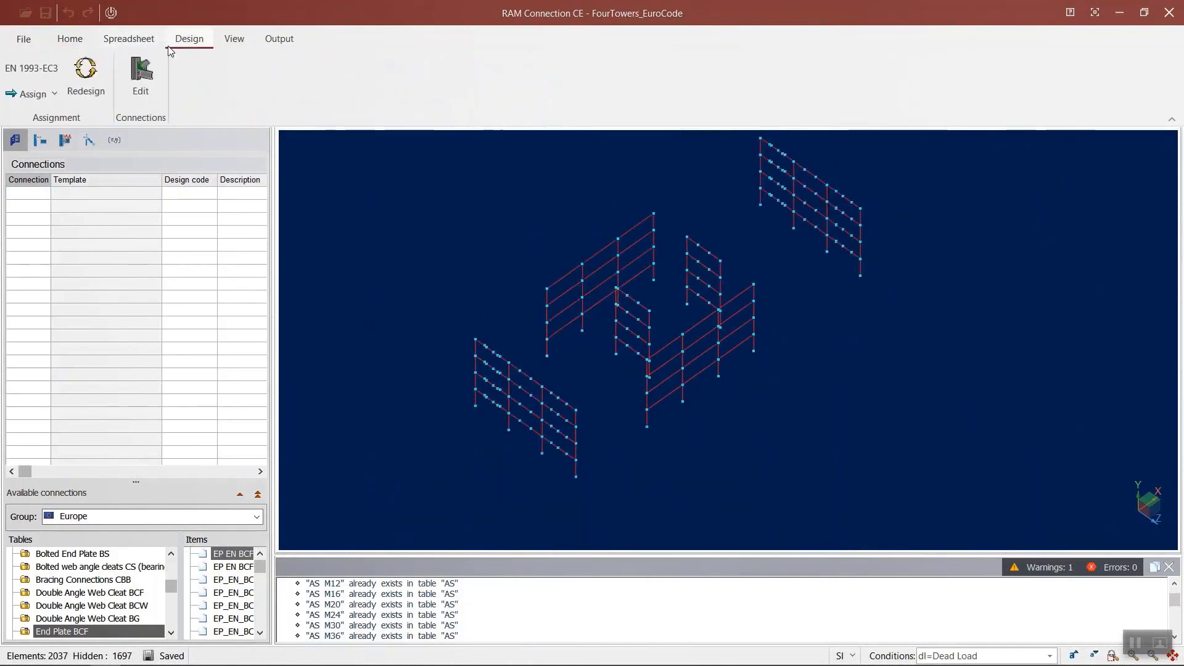
pyautogui.click(54, 68)
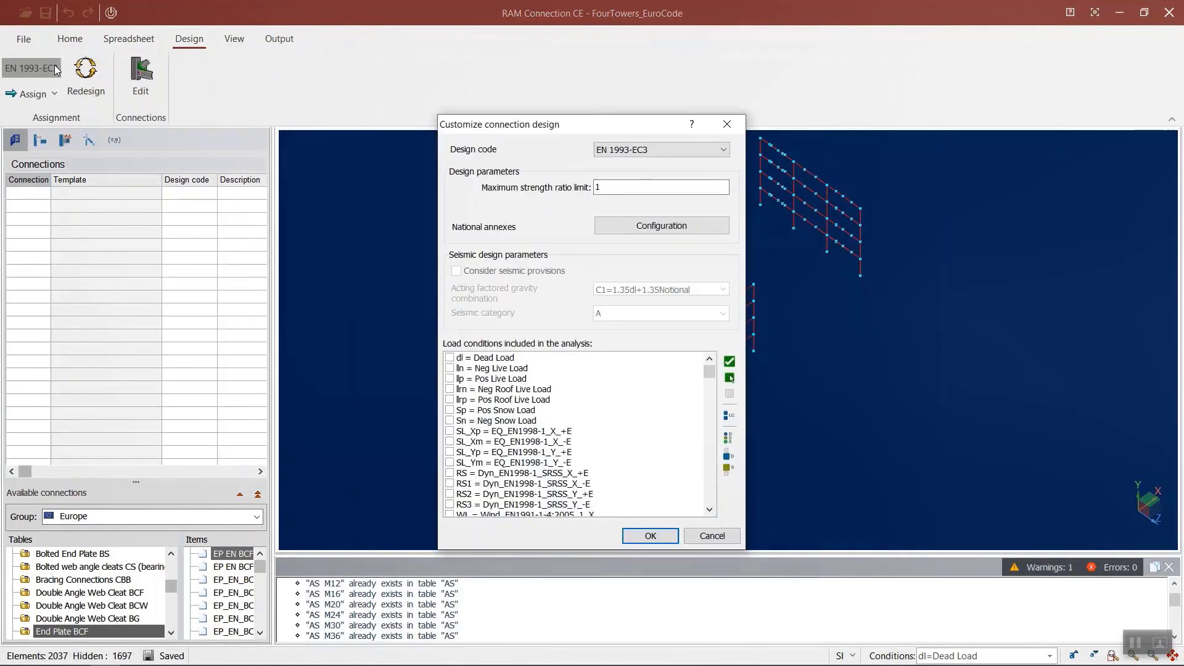
pyautogui.click(696, 149)
pyautogui.click(696, 149)
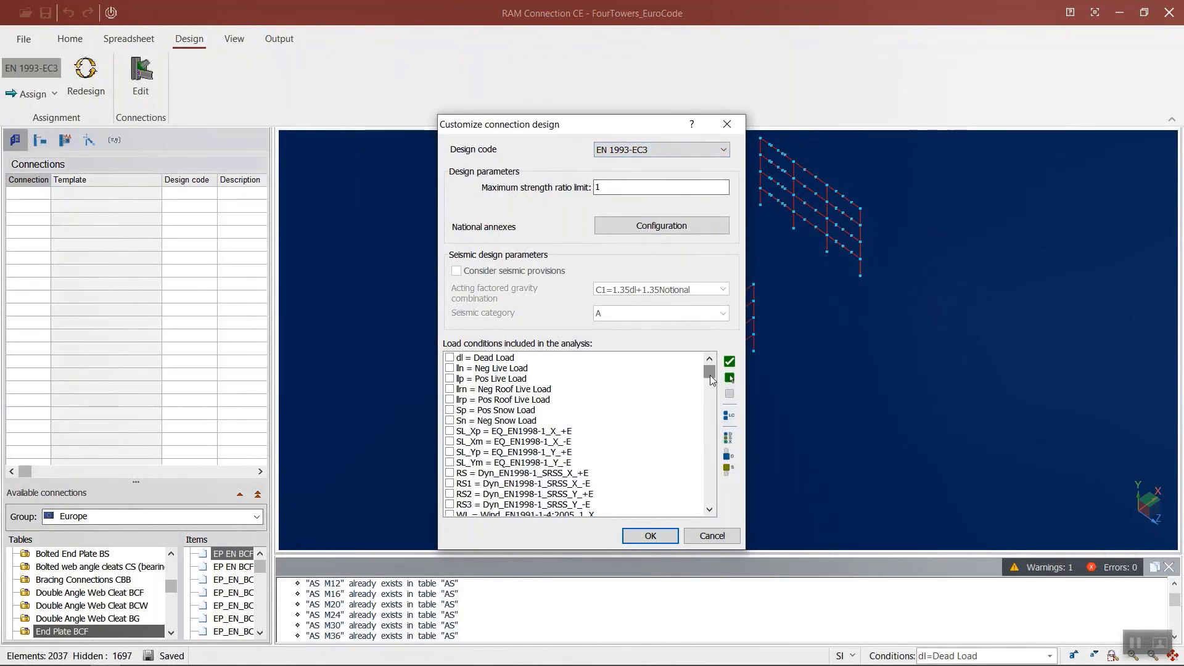
pyautogui.moveTo(709, 373); pyautogui.dragTo(655, 515)
pyautogui.click(649, 535)
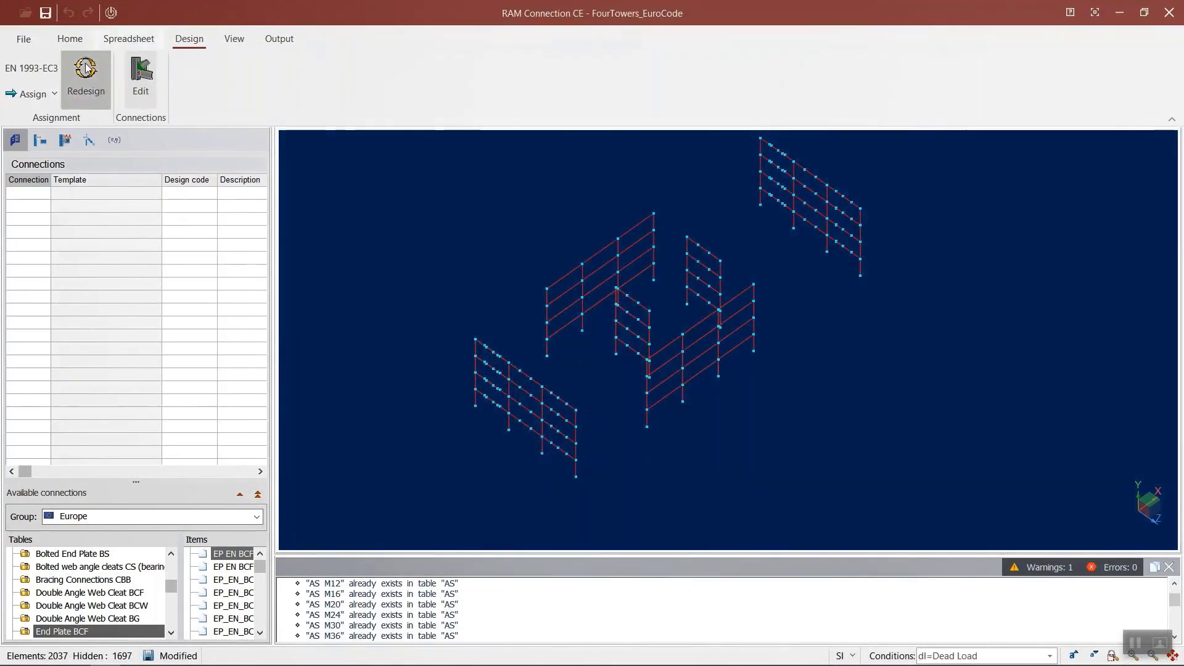
# Assign the Basic BEP Extended one way connection to the selected lateral frames and inspect the assigned joints
pyautogui.click(33, 94)
pyautogui.moveTo(93, 117)
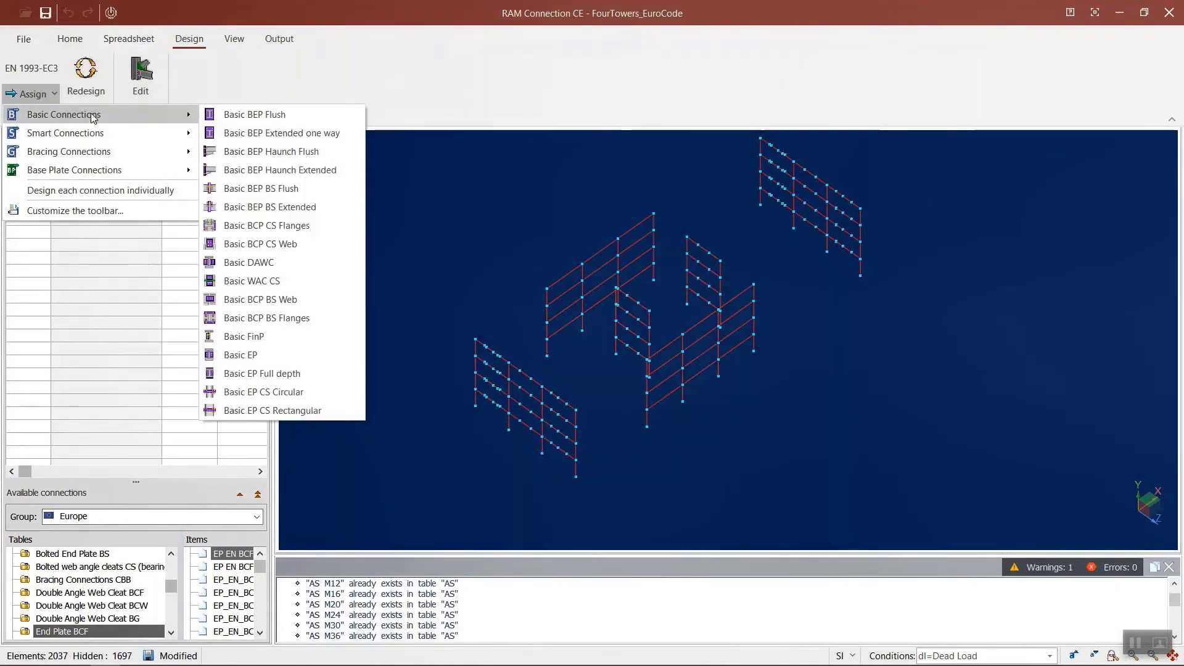
pyautogui.click(278, 133)
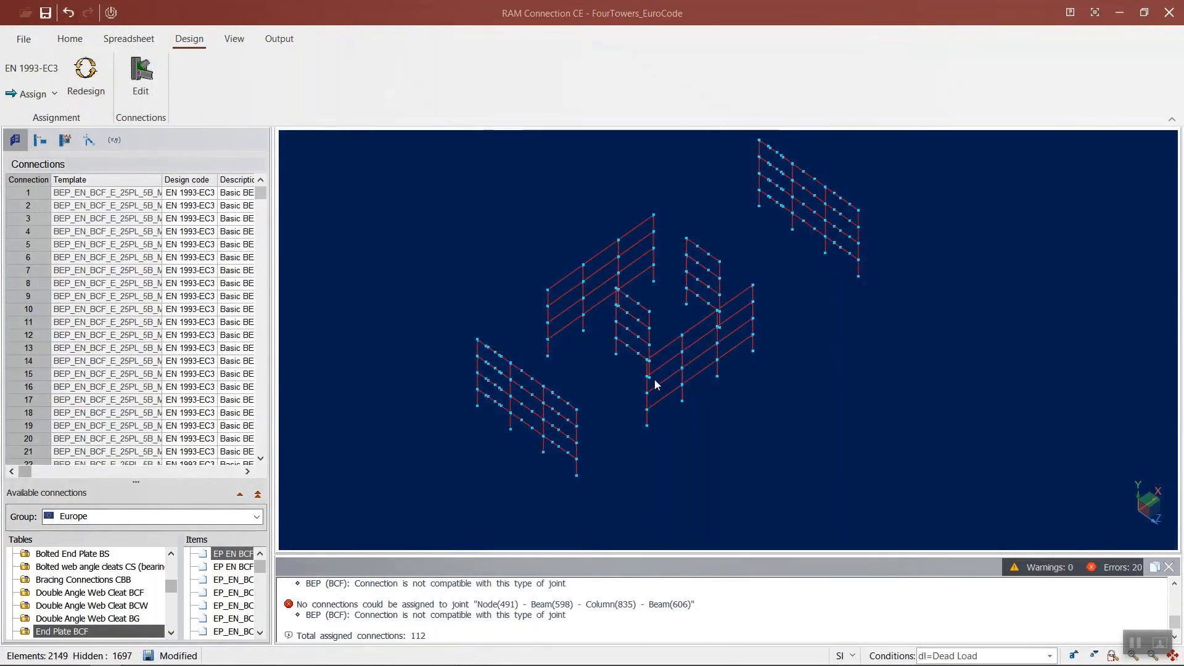
pyautogui.scroll(5, 692, 408)
pyautogui.scroll(4, 714, 406)
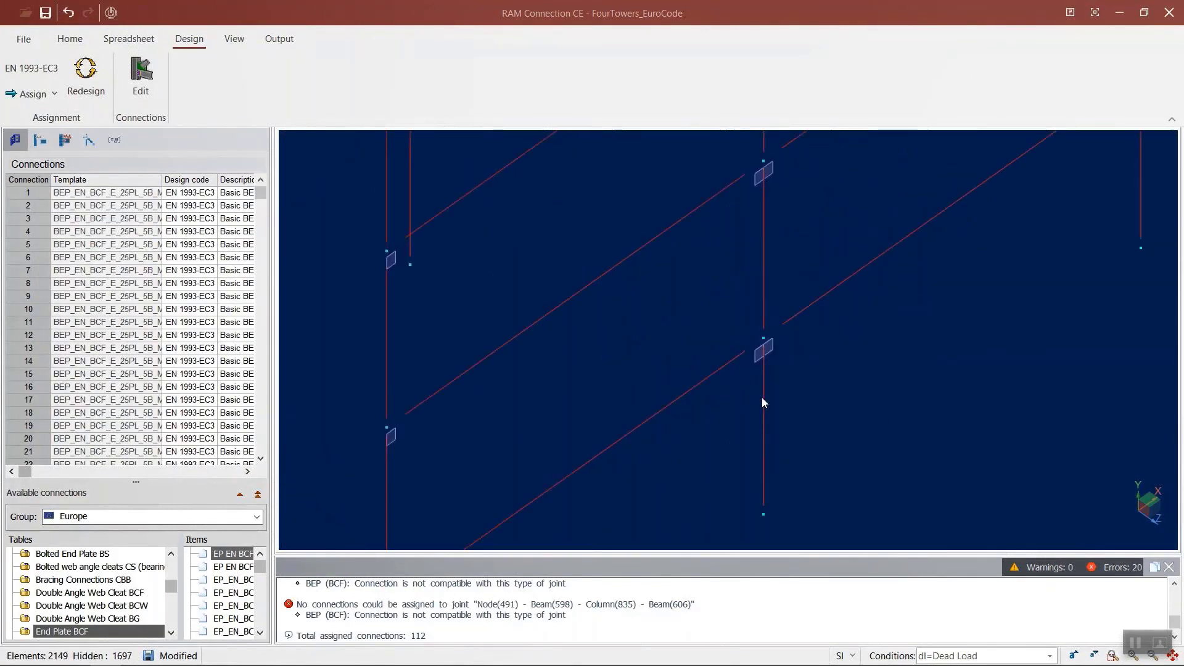
pyautogui.scroll(-5, 768, 382)
pyautogui.moveTo(769, 380); pyautogui.dragTo(860, 330, button='middle')
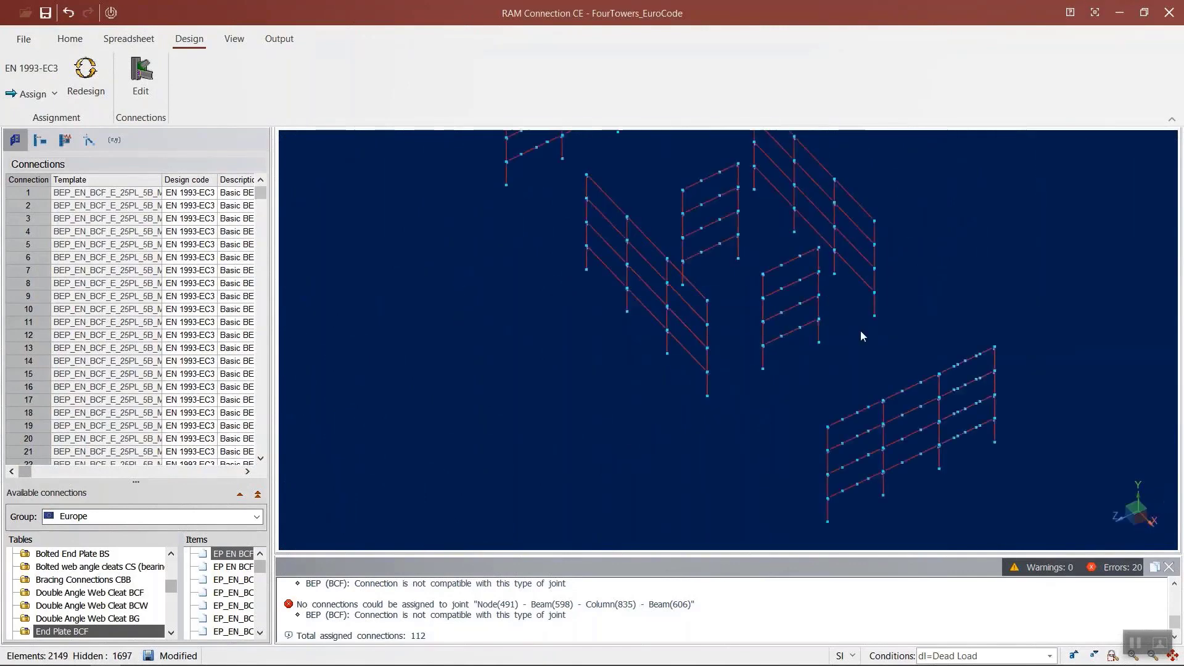
# Open the end plate connection at one of the lateral frame's beam-to-column joints for detailed editing
pyautogui.scroll(6, 771, 297)
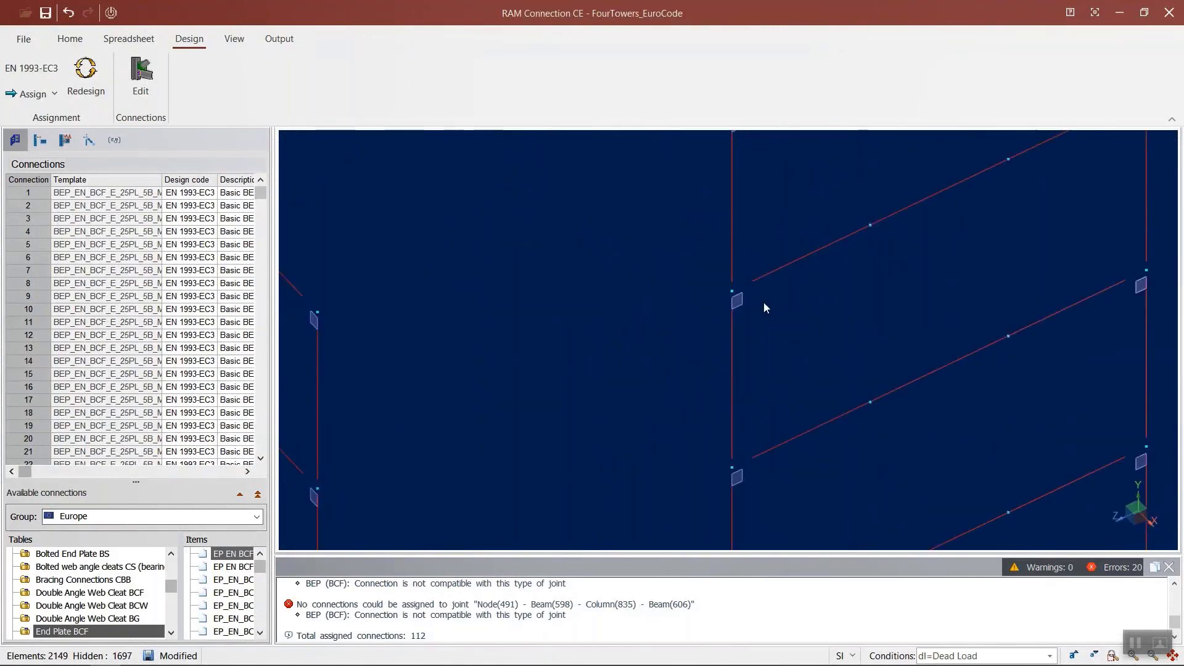
pyautogui.scroll(2, 740, 301)
pyautogui.click(725, 302)
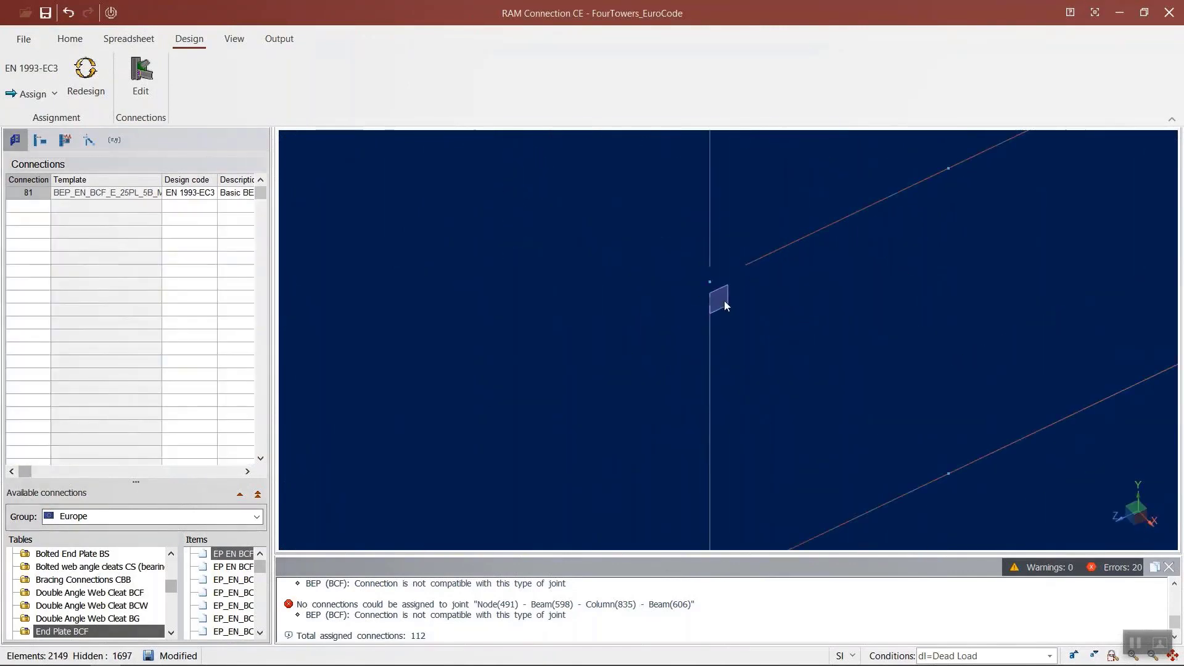
pyautogui.doubleClick(724, 301)
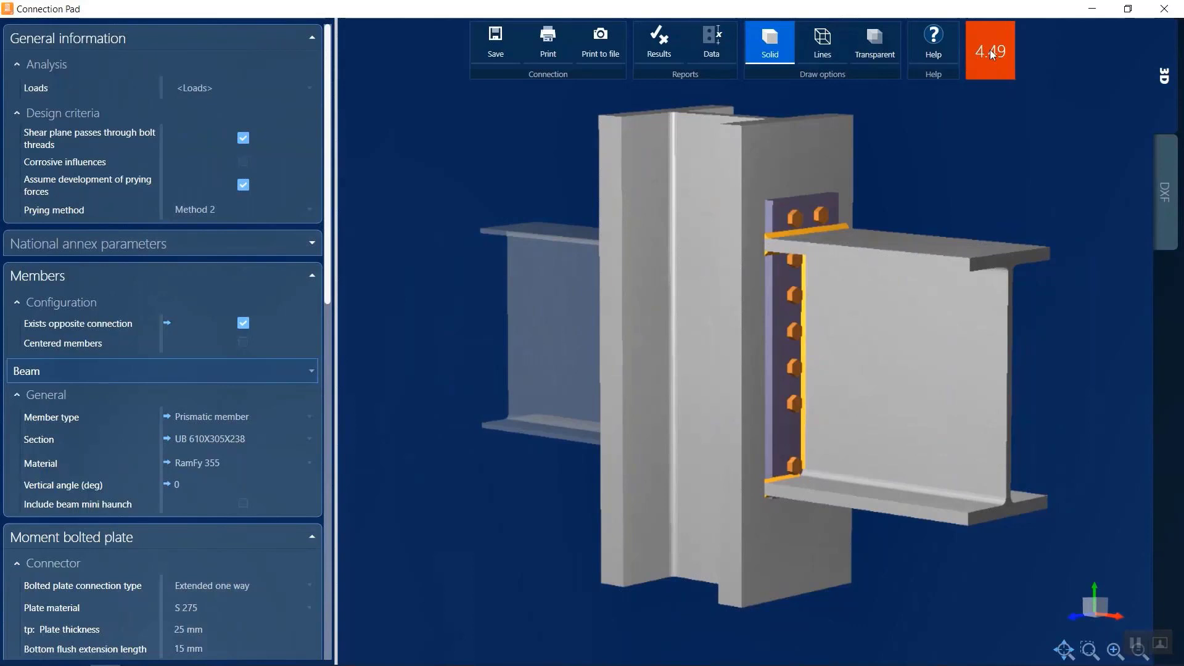
# Open the connection's results report and examine the beam force demands for each load combination
pyautogui.click(664, 39)
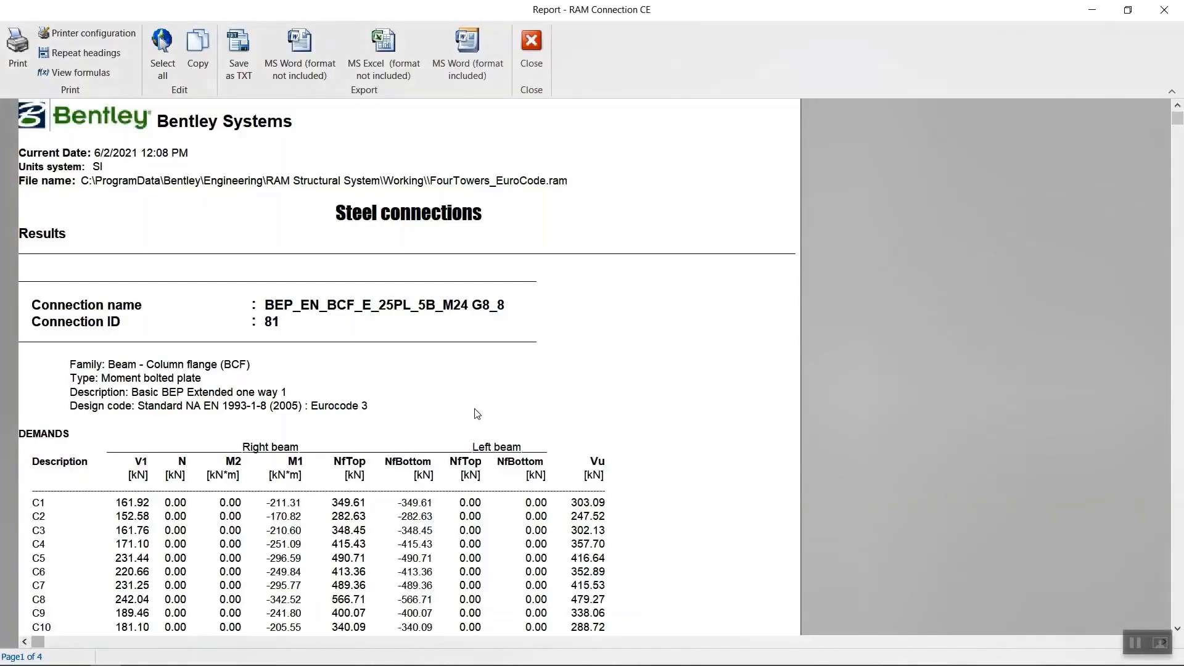
pyautogui.scroll(-3, 477, 413)
pyautogui.scroll(-3, 375, 400)
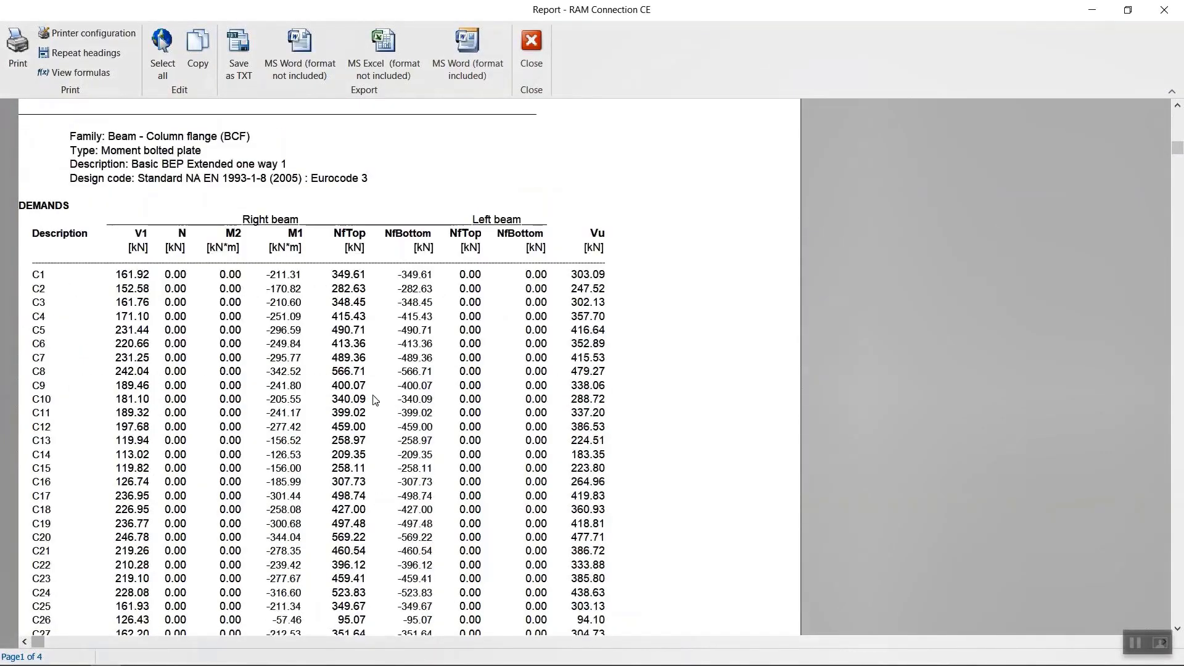
pyautogui.scroll(-1, 65, 319)
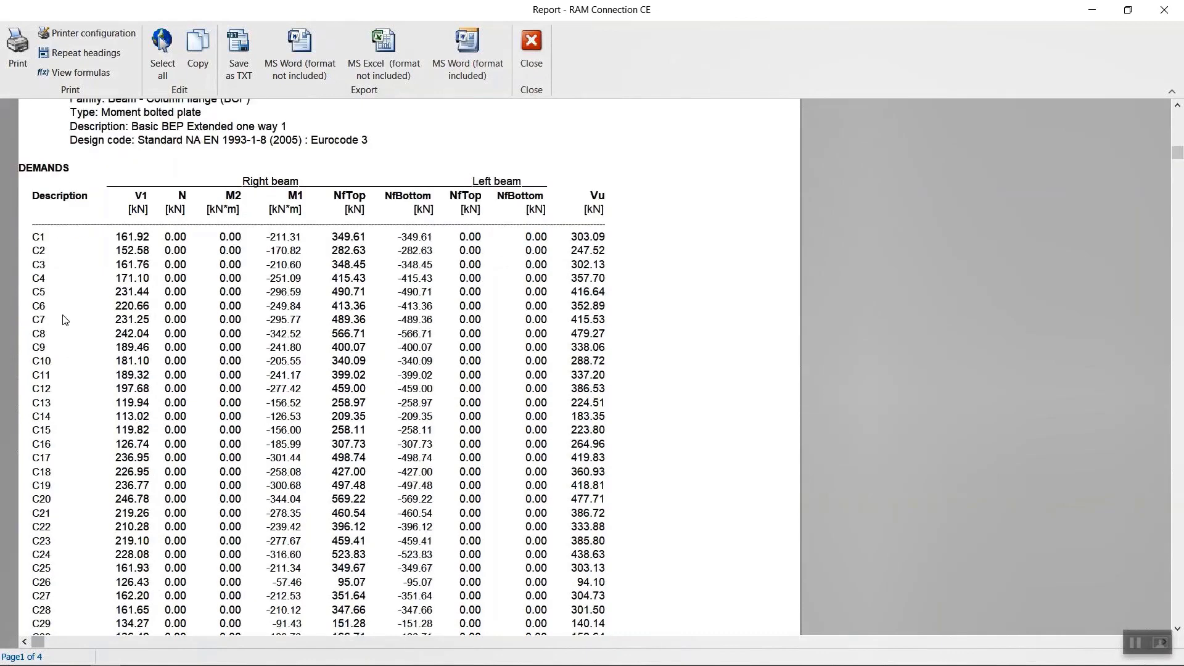
pyautogui.scroll(-1, 382, 259)
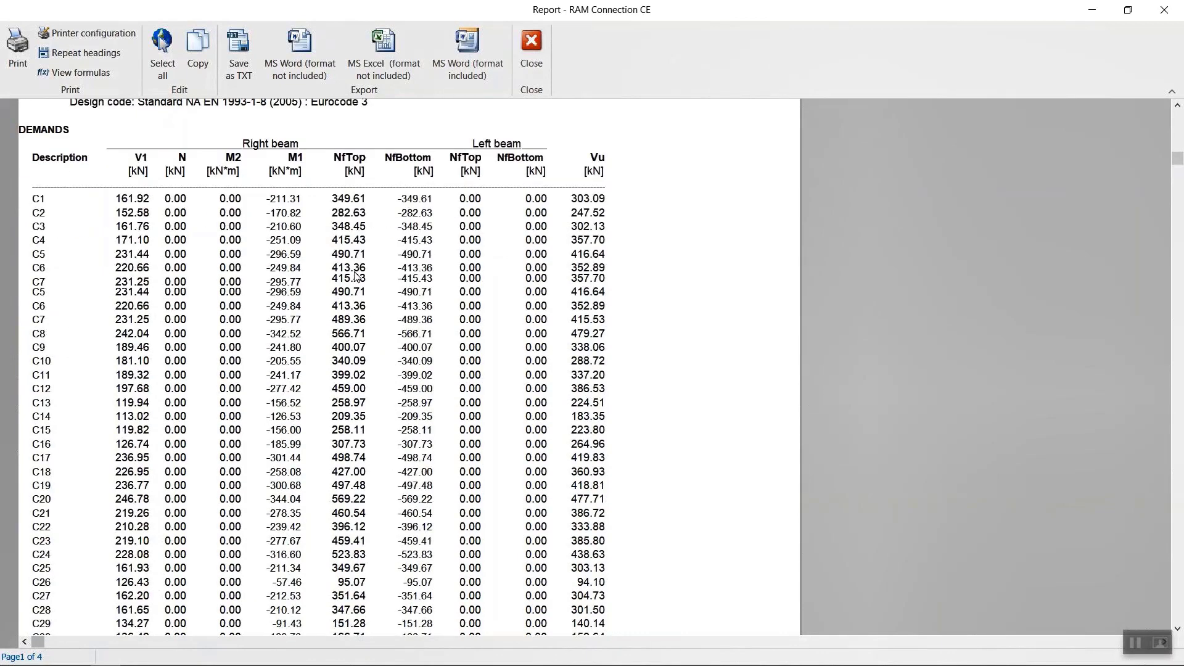
pyautogui.scroll(-1, 357, 276)
pyautogui.scroll(-4, 357, 276)
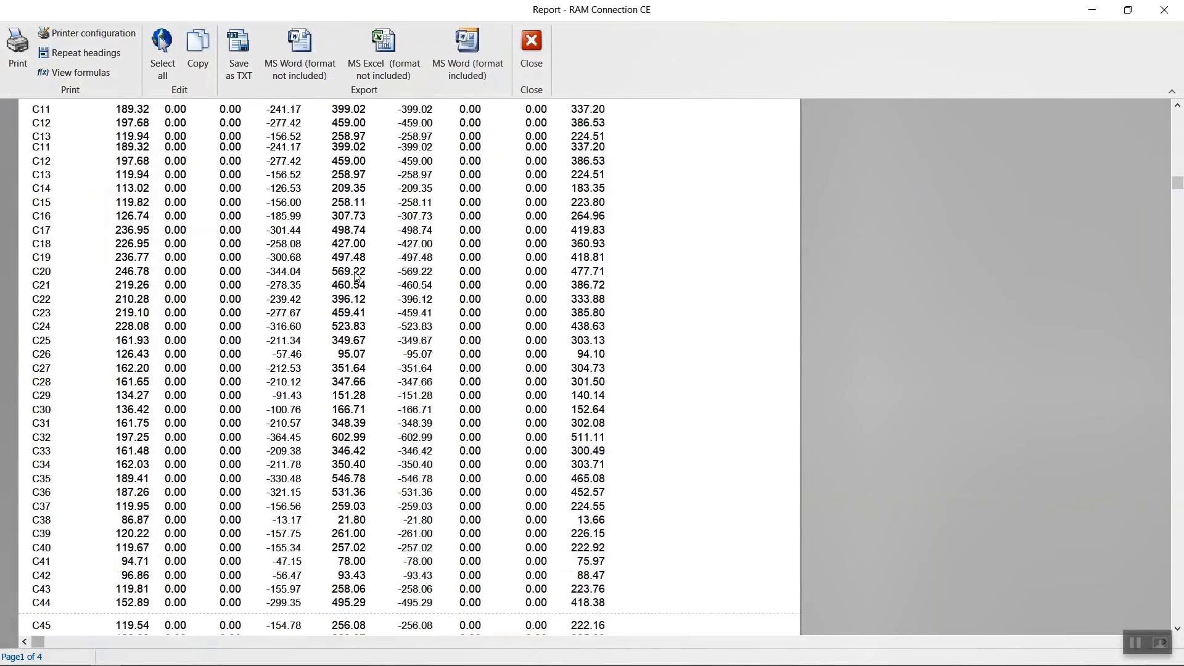
pyautogui.scroll(-8, 357, 278)
pyautogui.scroll(-6, 356, 277)
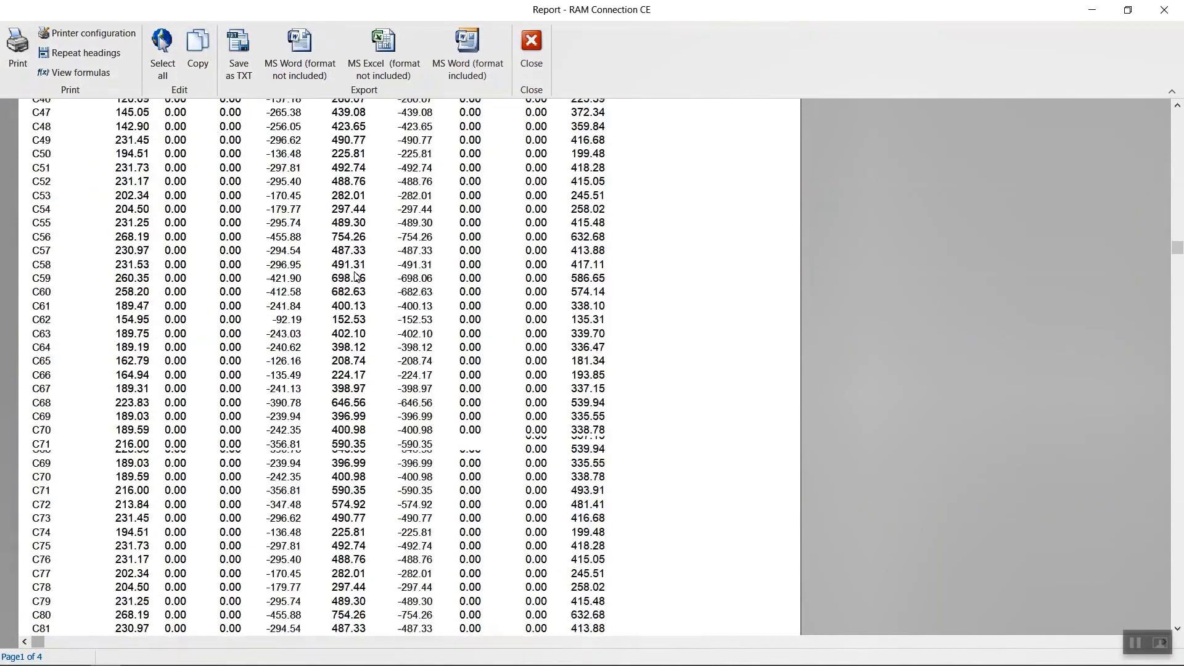
pyautogui.scroll(-6, 356, 277)
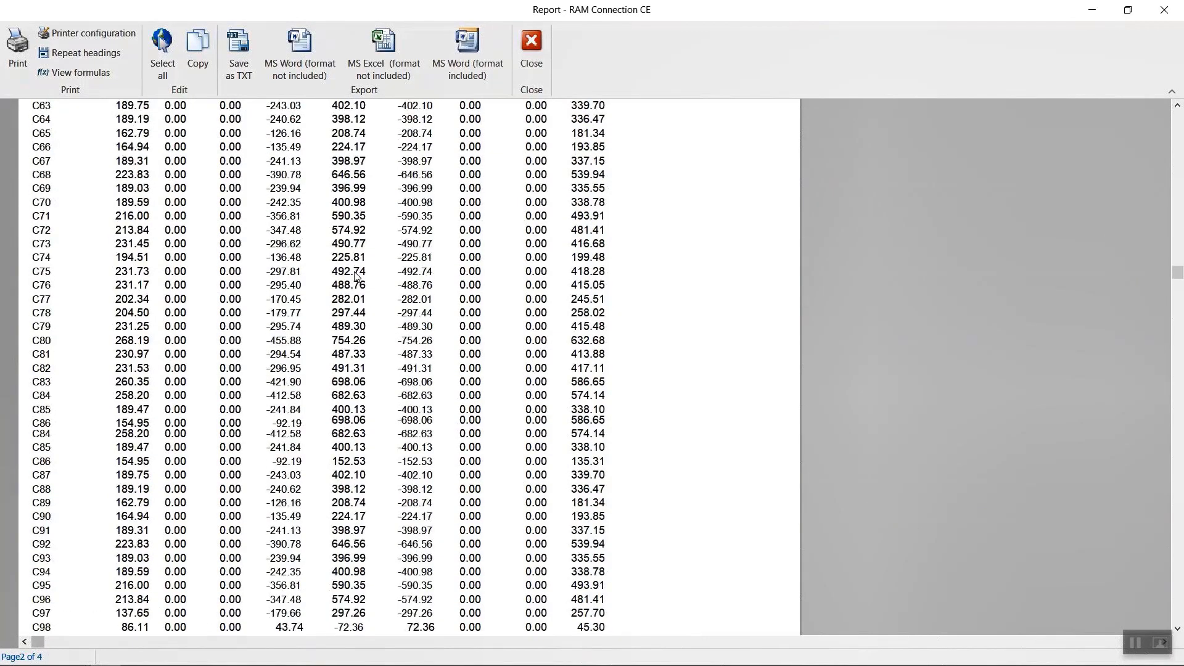
pyautogui.scroll(-4, 357, 277)
# Examine the report's geometric considerations and design check, including the bottom flange flush extension and joint moment resistance, and close it
pyautogui.moveTo(1172, 298); pyautogui.dragTo(1178, 517)
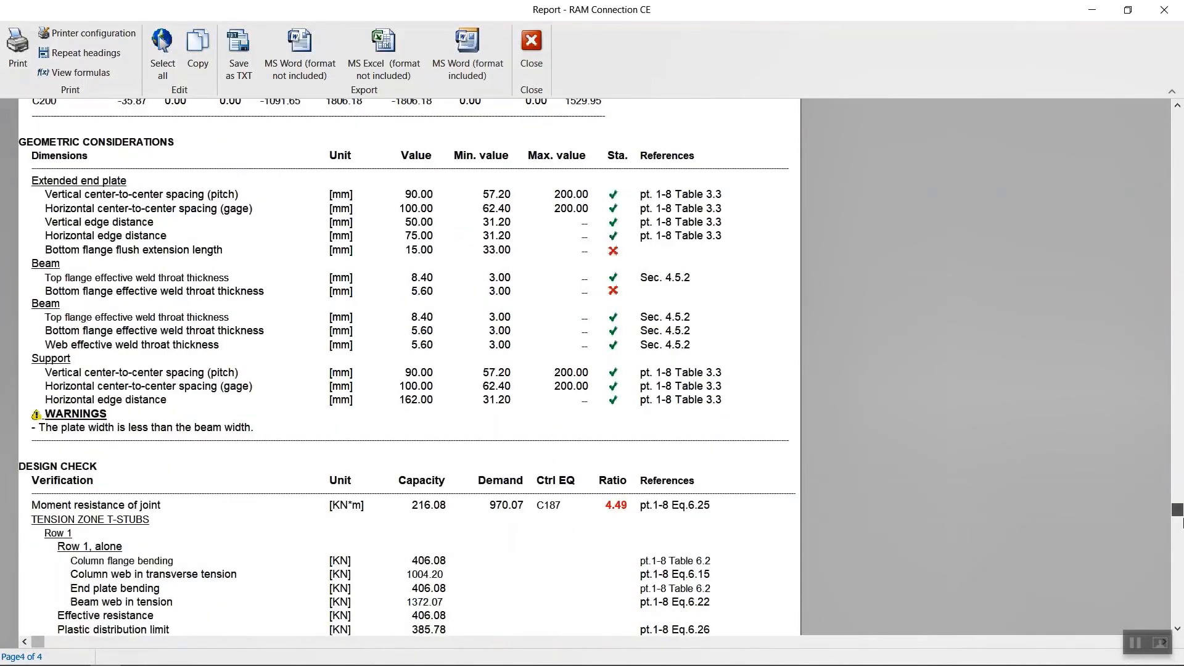
pyautogui.click(567, 255)
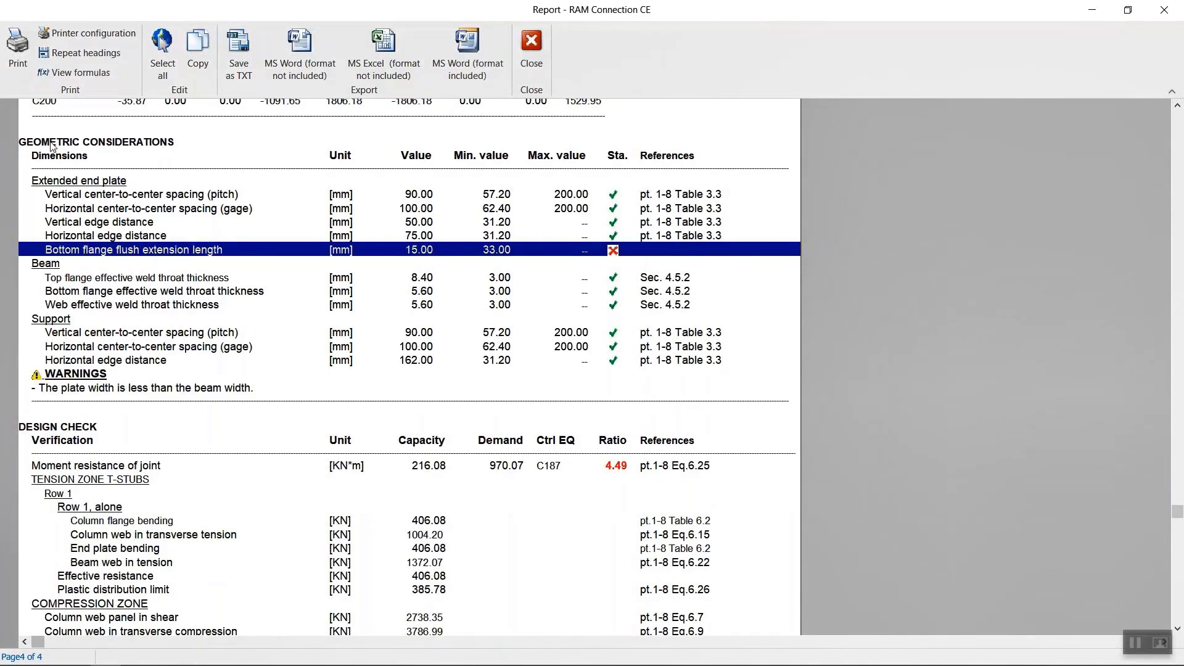
pyautogui.scroll(-2, 180, 220)
pyautogui.scroll(-4, 195, 283)
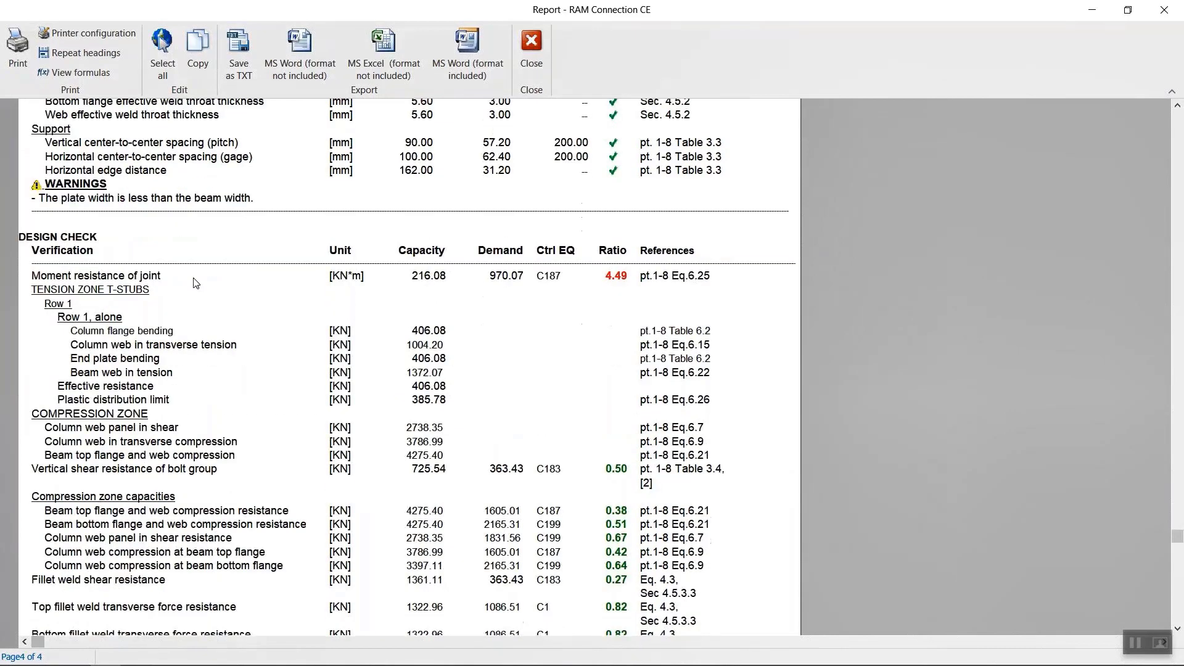
pyautogui.click(186, 279)
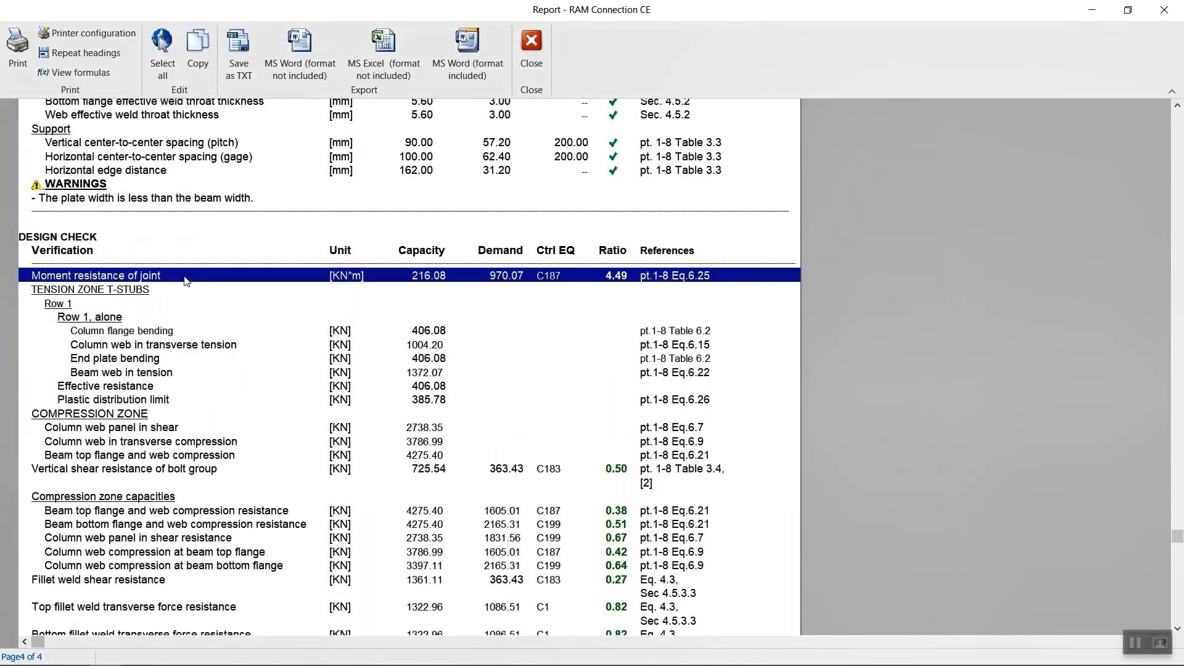
pyautogui.click(593, 304)
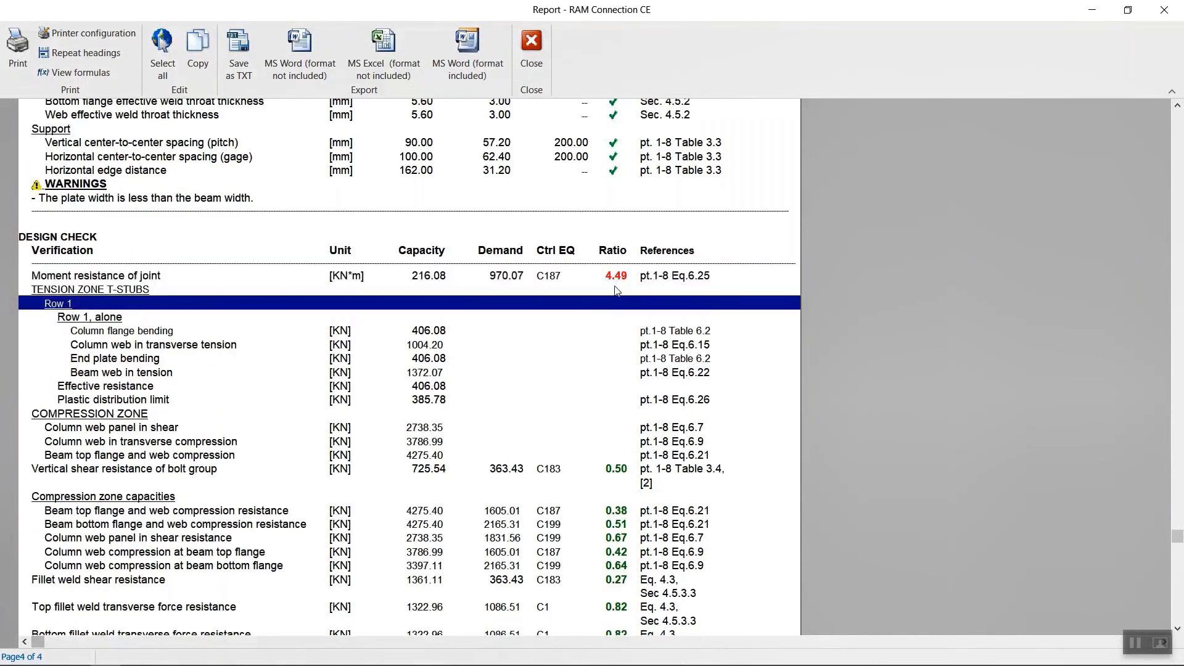
pyautogui.scroll(-2, 511, 284)
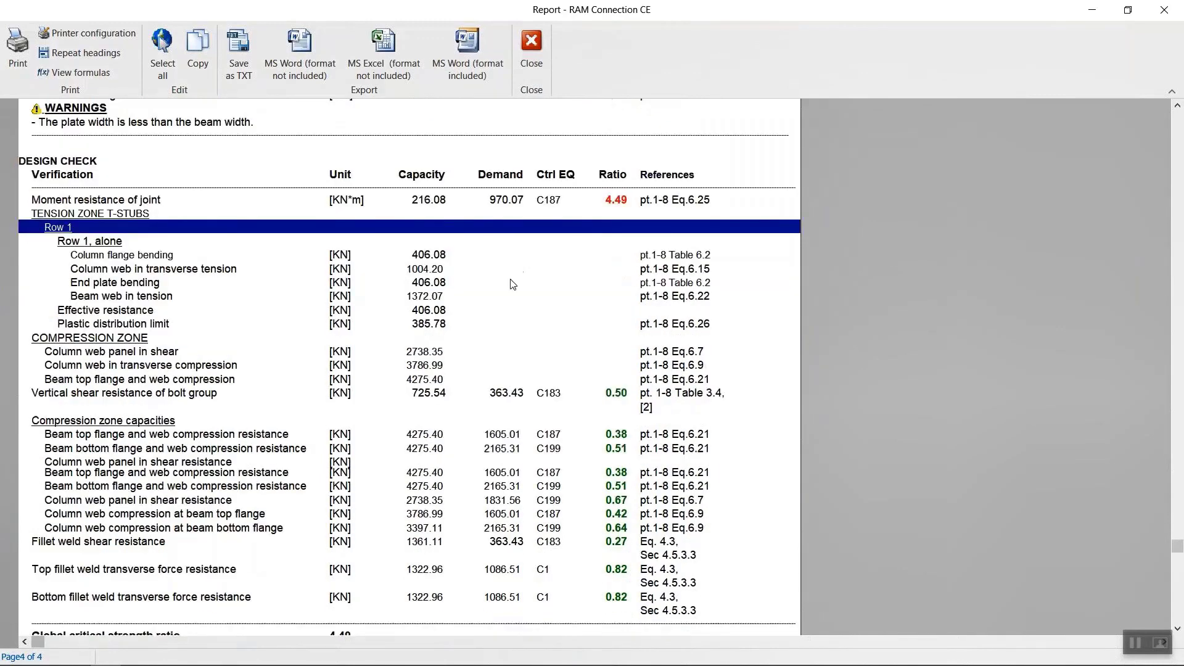
pyautogui.scroll(-4, 511, 283)
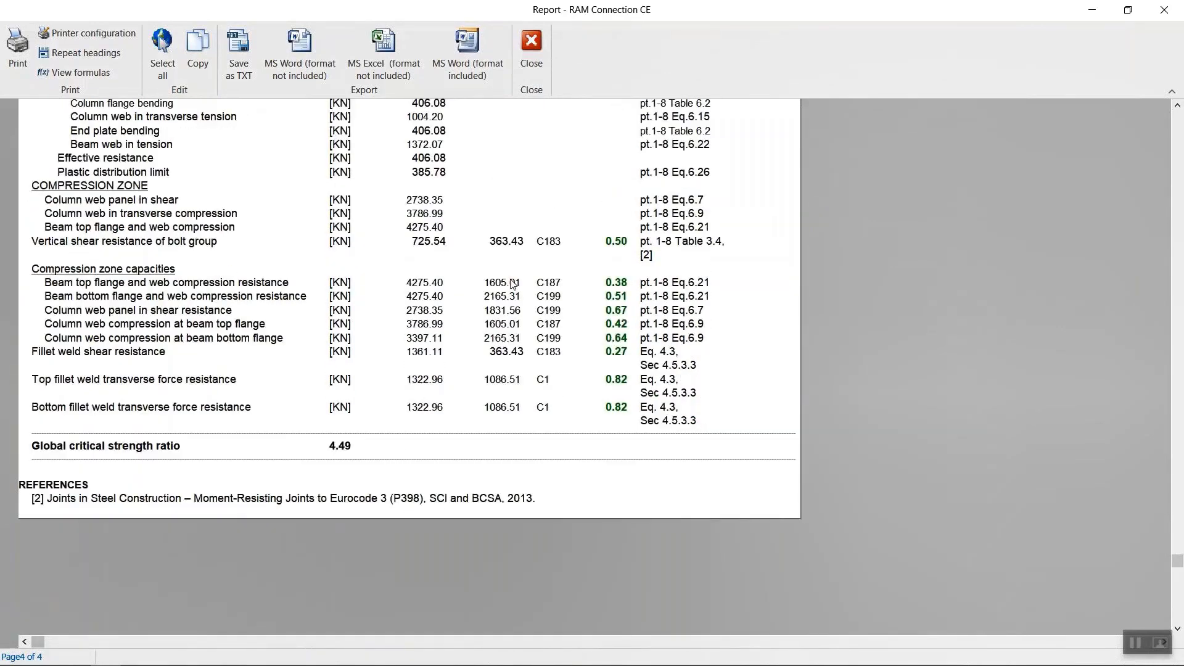
pyautogui.scroll(1, 511, 284)
pyautogui.scroll(7, 511, 284)
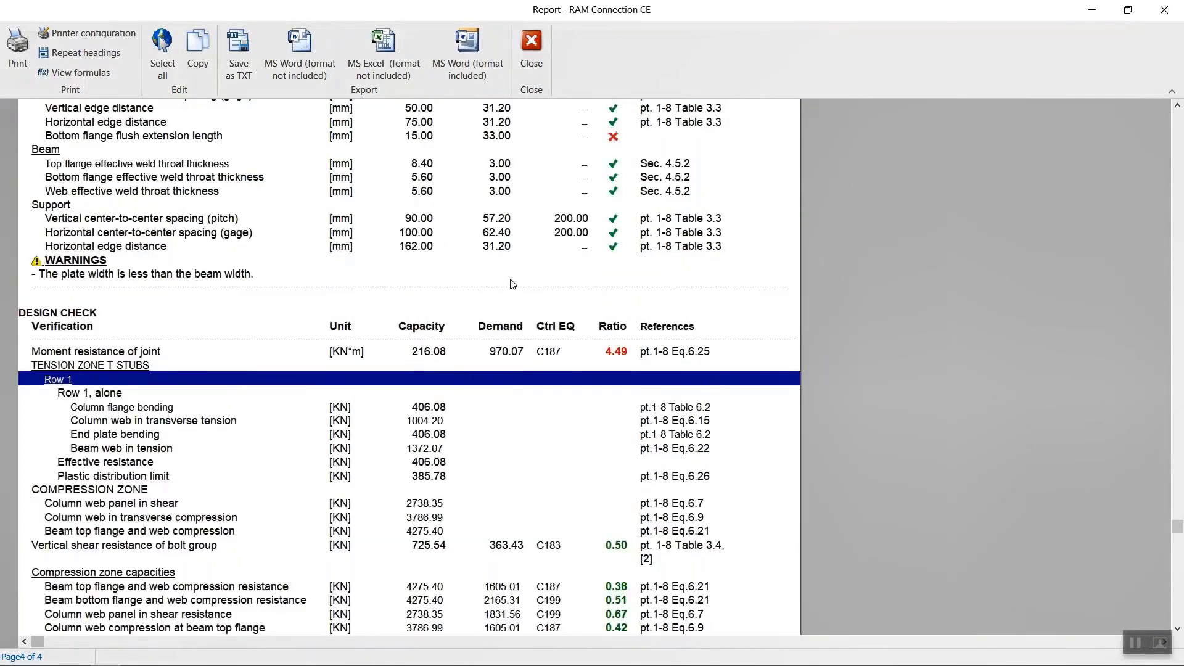
pyautogui.scroll(3, 614, 275)
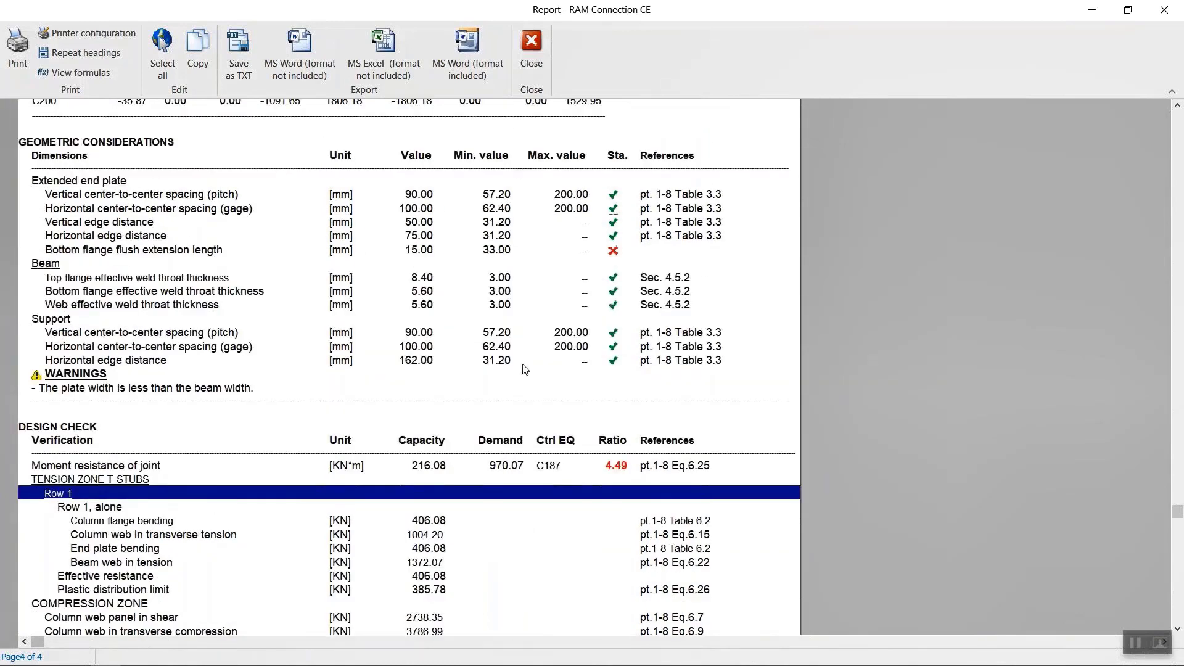
pyautogui.click(537, 53)
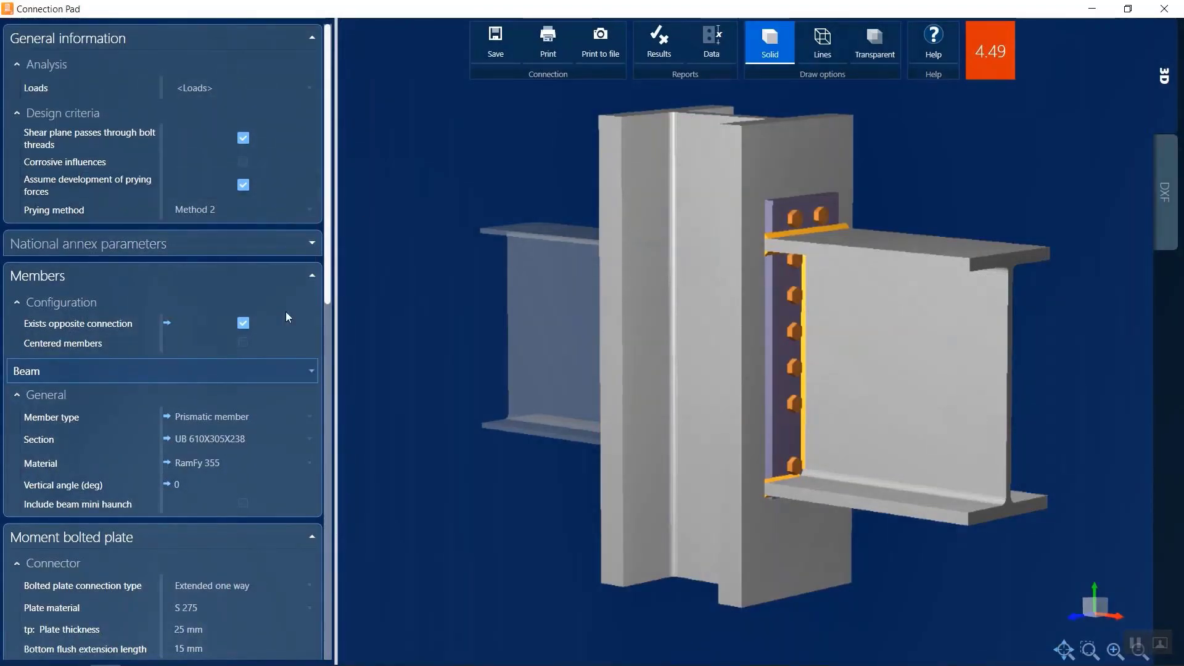
# Include a mini haunch on the connection's beam and inspect it from below
pyautogui.scroll(-3, 265, 383)
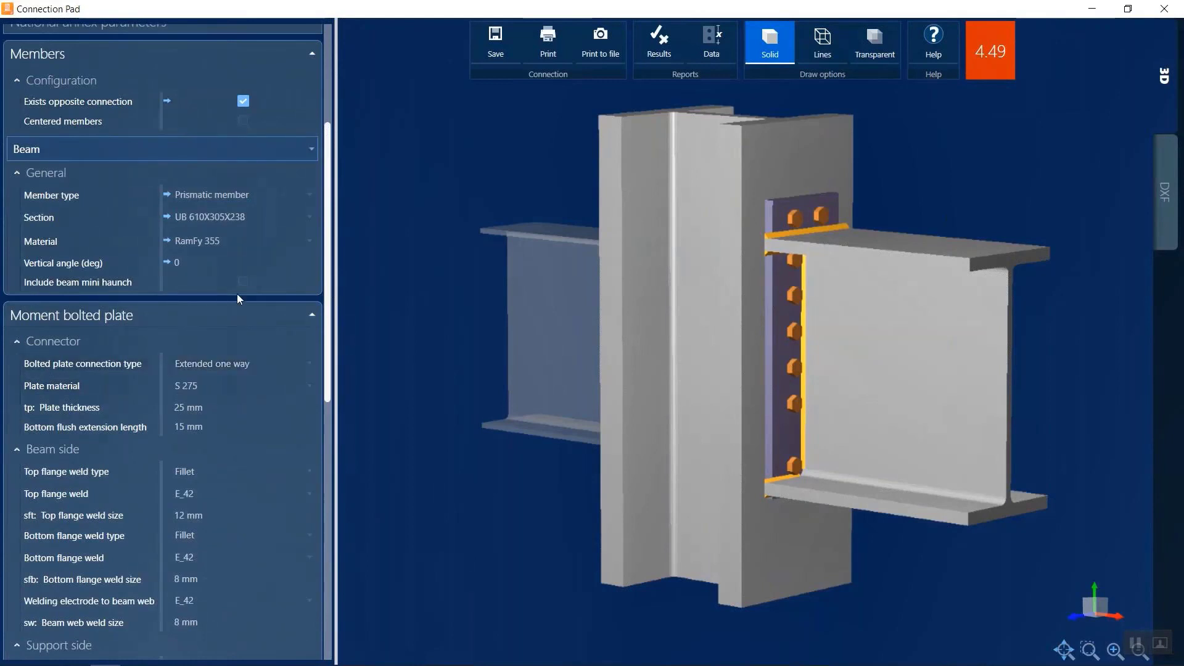
pyautogui.click(242, 283)
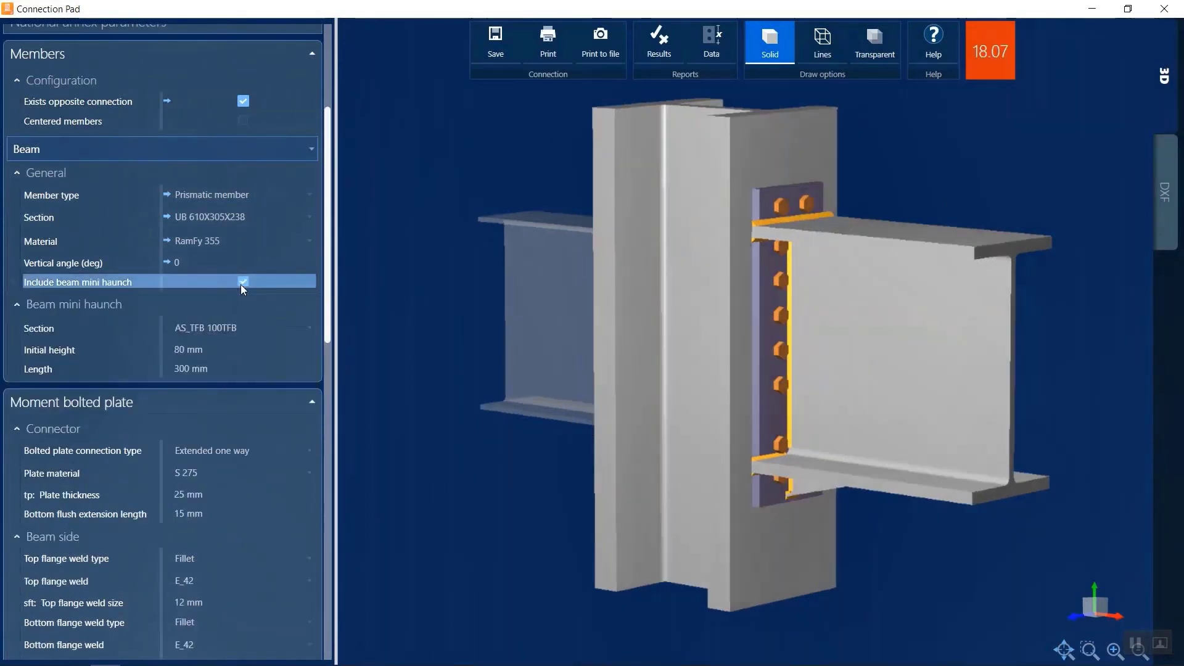
pyautogui.moveTo(821, 334); pyautogui.dragTo(835, 377, button='right')
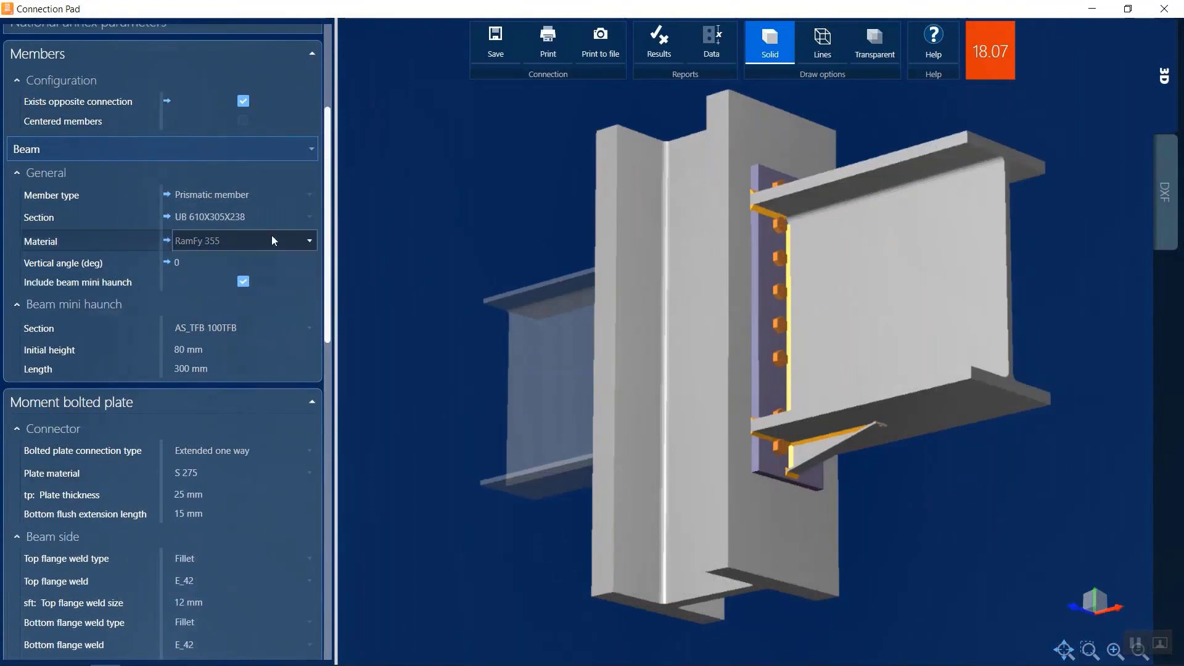
# Set the beam mini haunch section to TUB 292x419x88 from the United Kingdom group
pyautogui.scroll(-3, 272, 236)
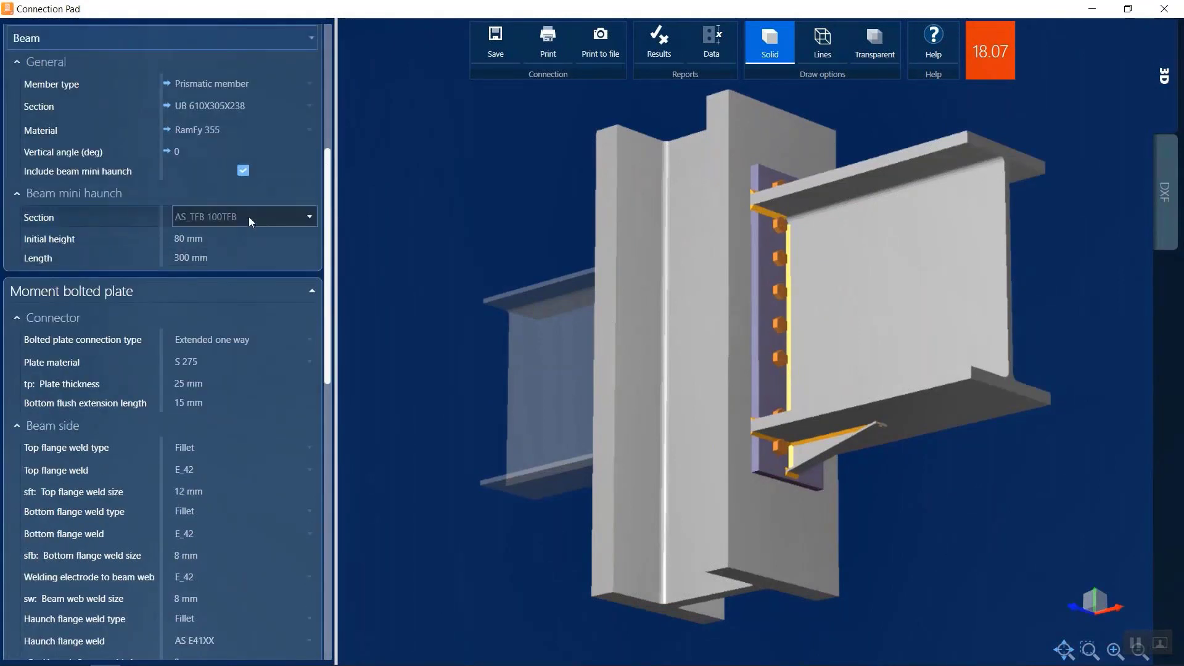
pyautogui.click(249, 216)
pyautogui.click(413, 269)
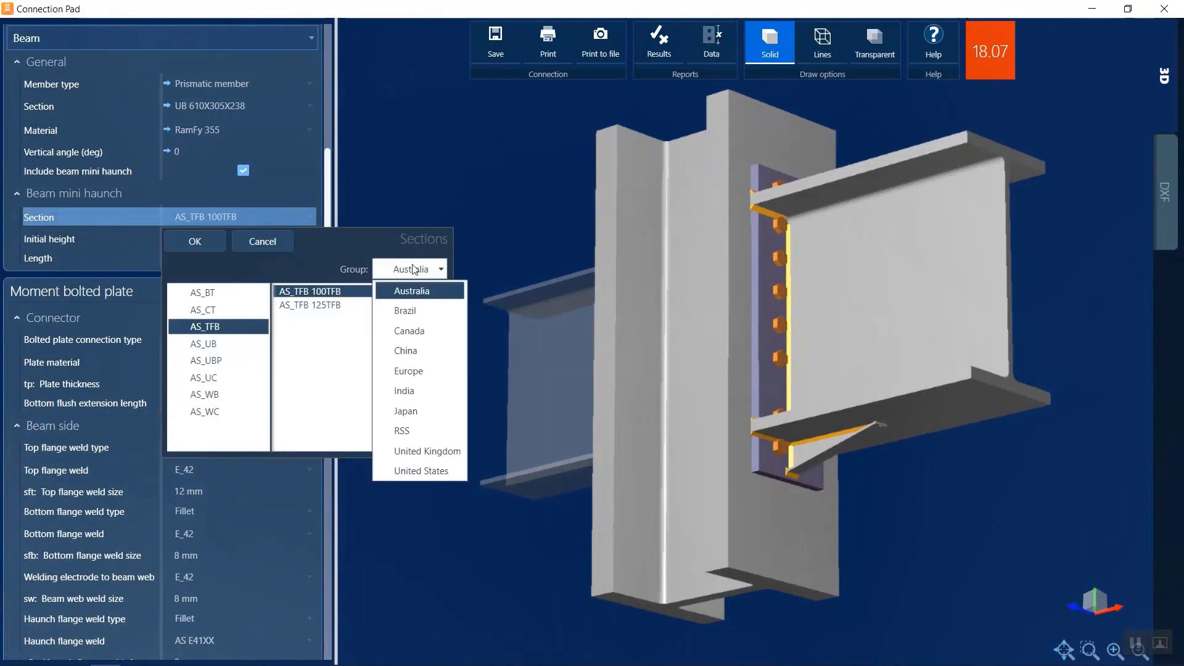
pyautogui.click(425, 450)
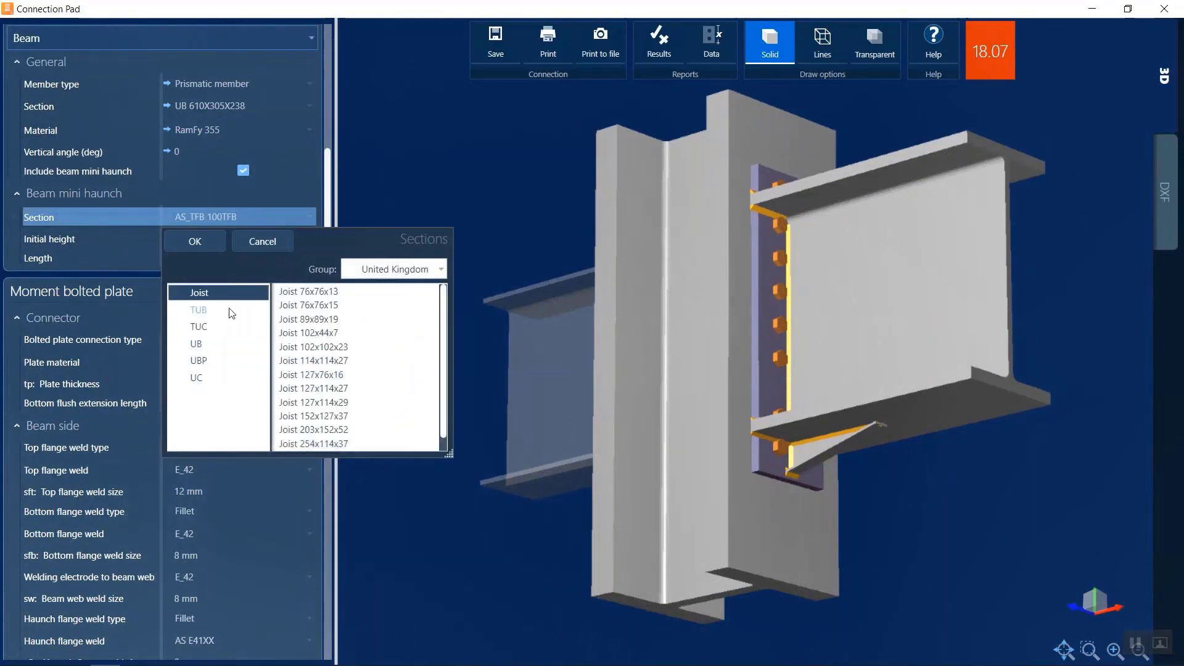
pyautogui.click(232, 310)
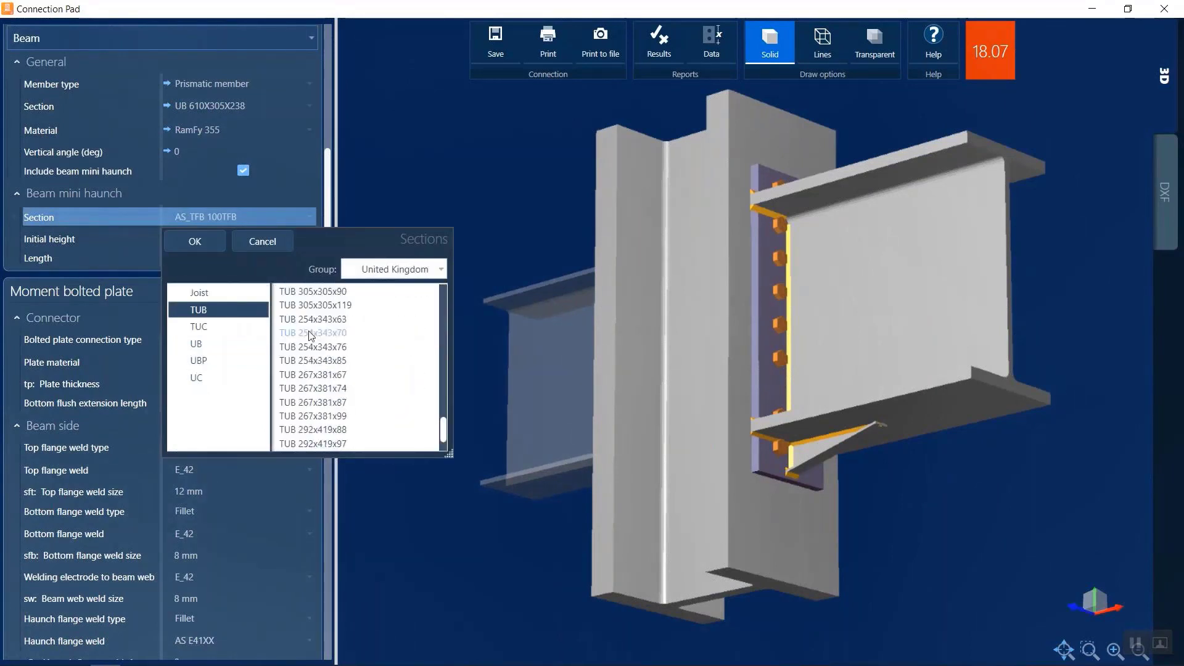
pyautogui.scroll(-2, 305, 383)
pyautogui.click(297, 375)
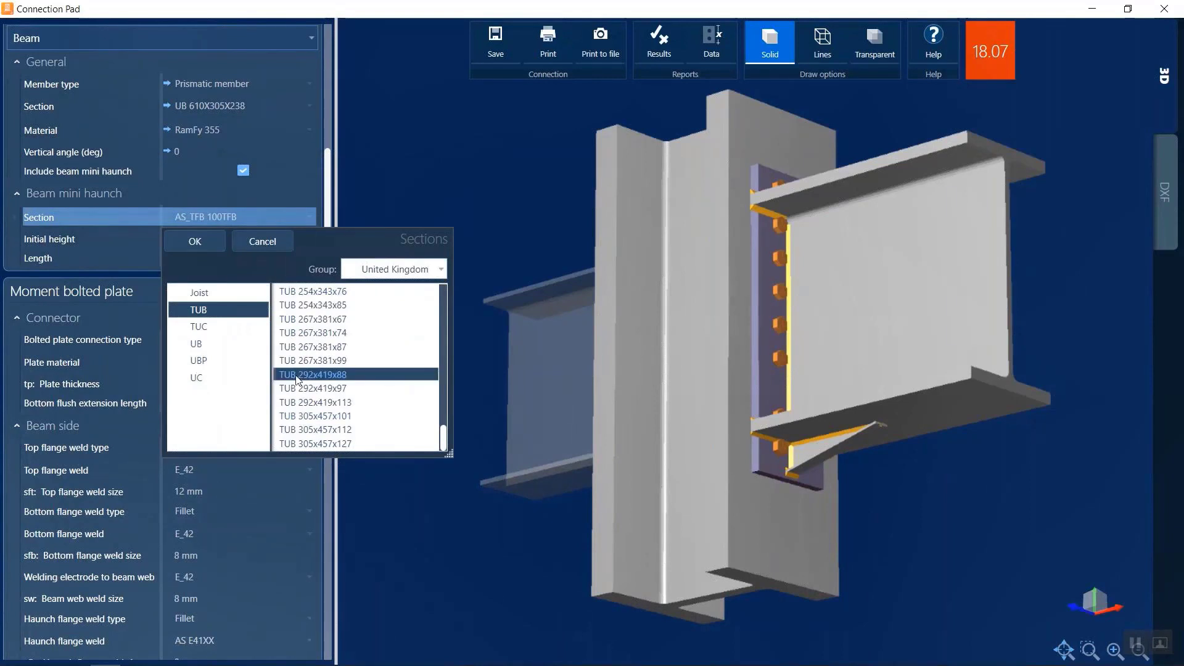
pyautogui.click(203, 245)
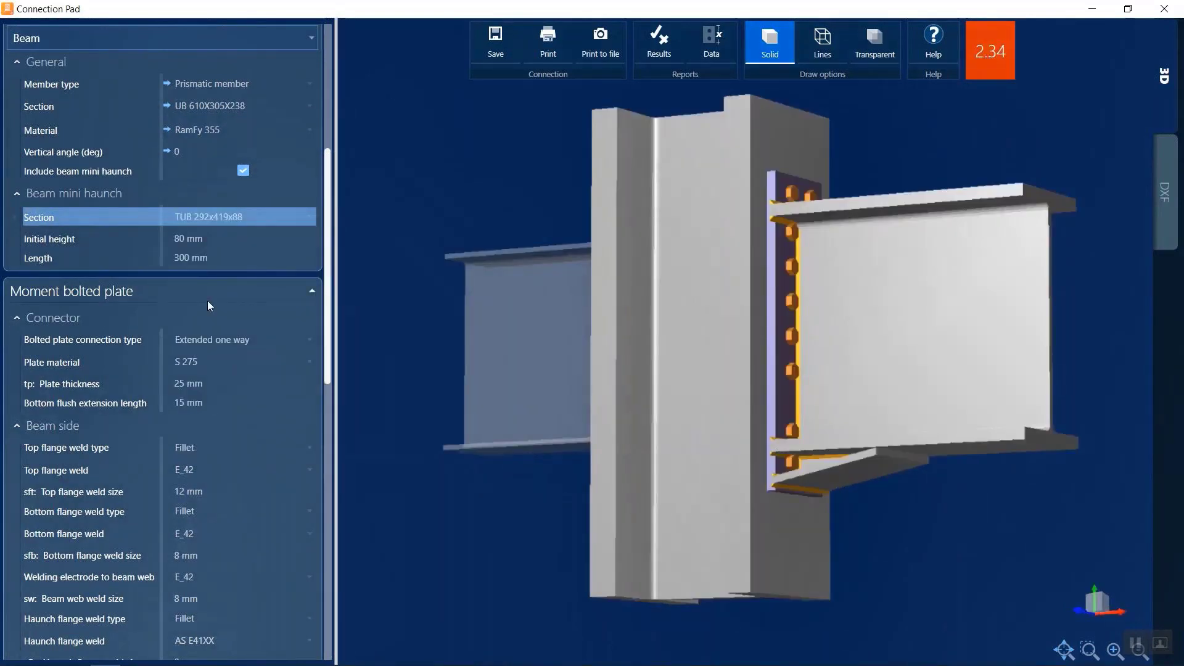
# Set the bolted plate connection type to Extended both ways and the mini haunch's initial height to 500 mm
pyautogui.click(197, 339)
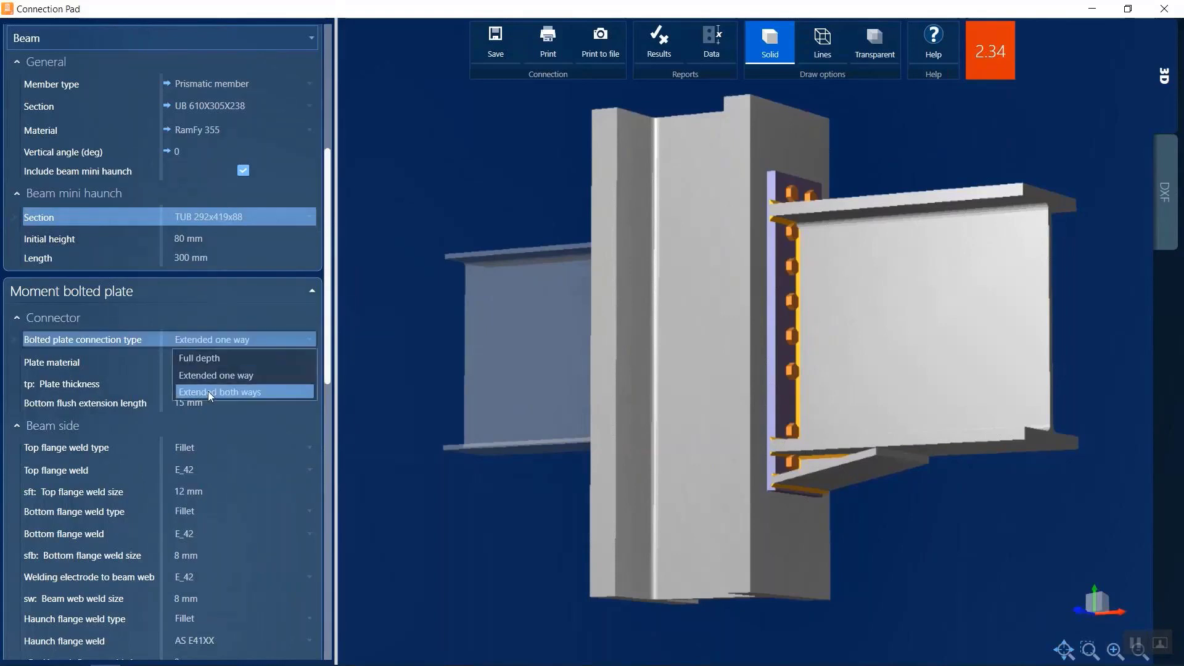
pyautogui.click(209, 391)
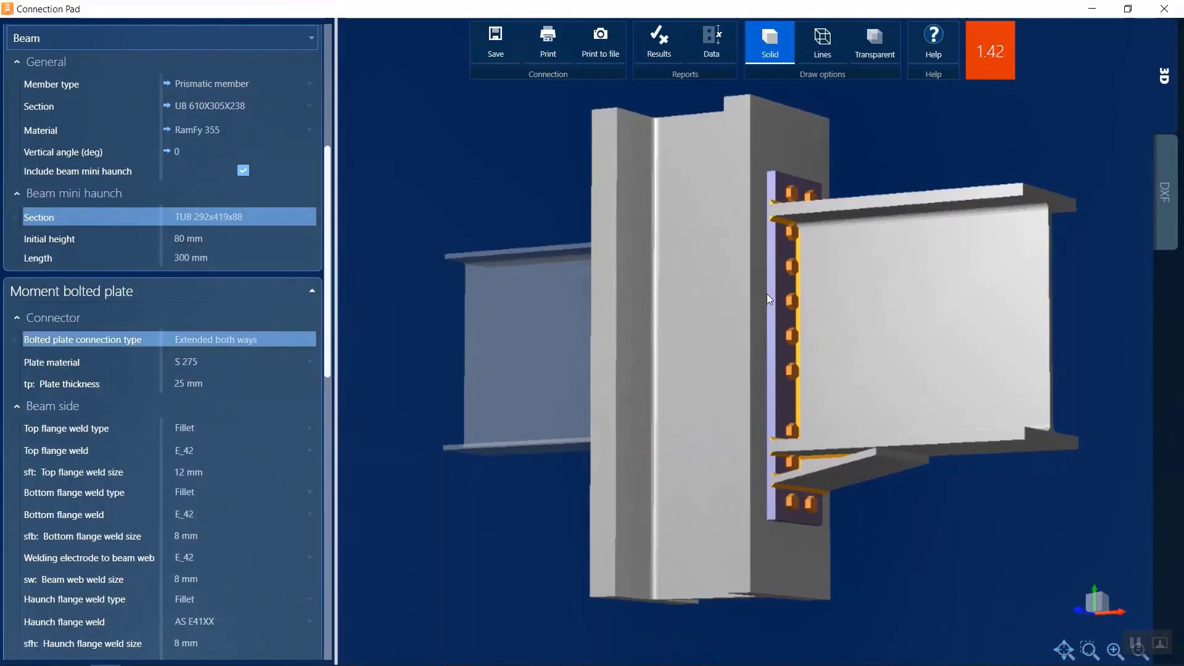
pyautogui.click(208, 239)
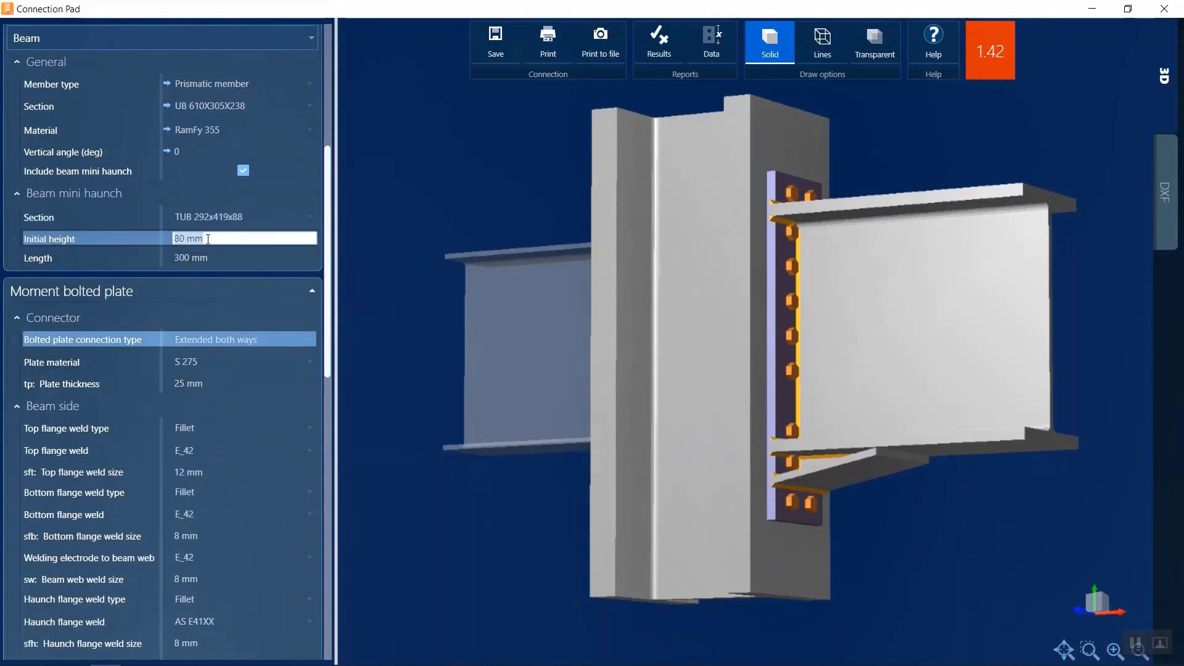
pyautogui.write('500')
pyautogui.press('Return')
pyautogui.press('Tab')
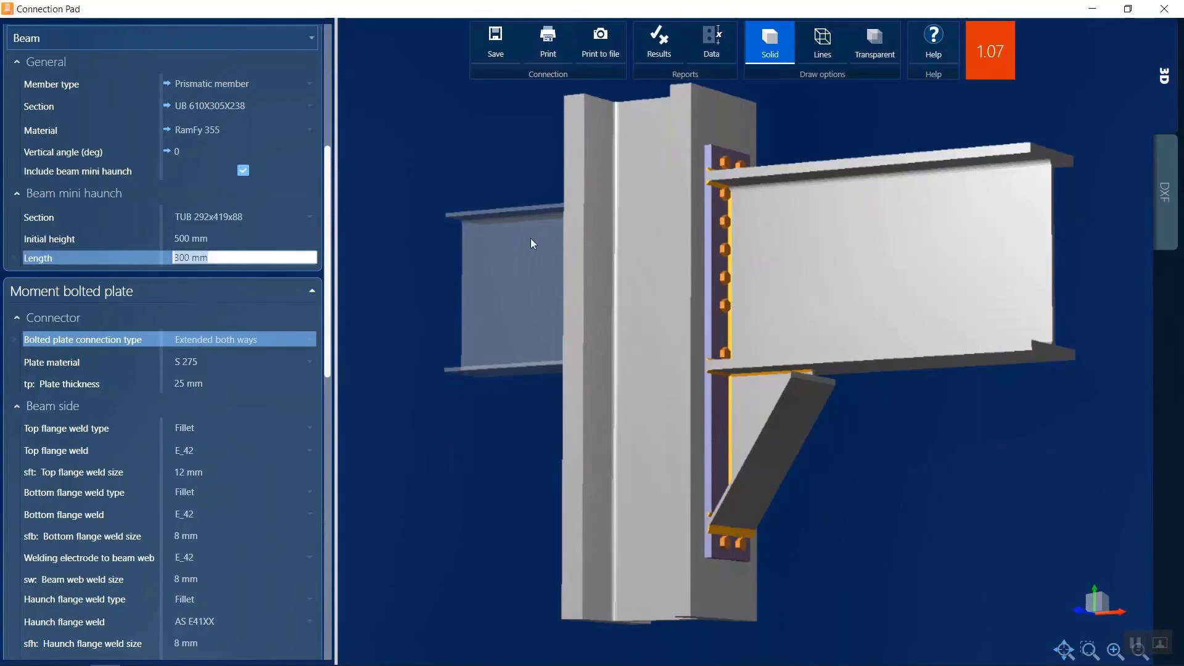
# Try M27 G_10_9 bolts from the Europe group on the support side of the moment plate
pyautogui.scroll(-2, 248, 319)
pyautogui.scroll(-2, 248, 324)
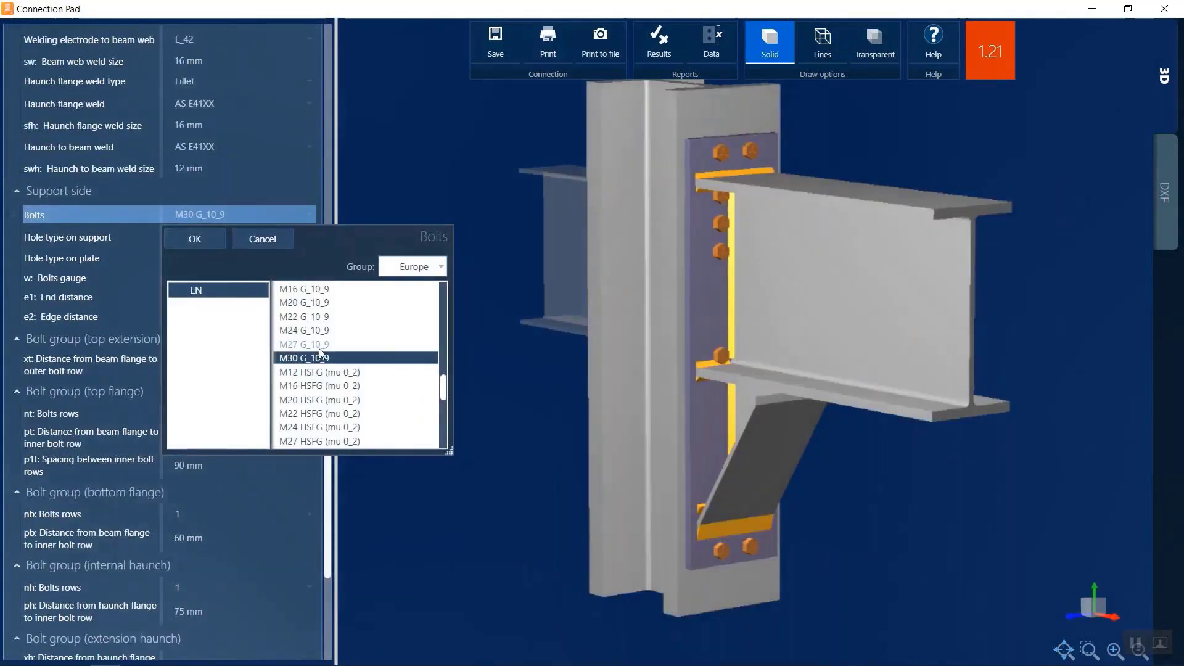
pyautogui.click(318, 345)
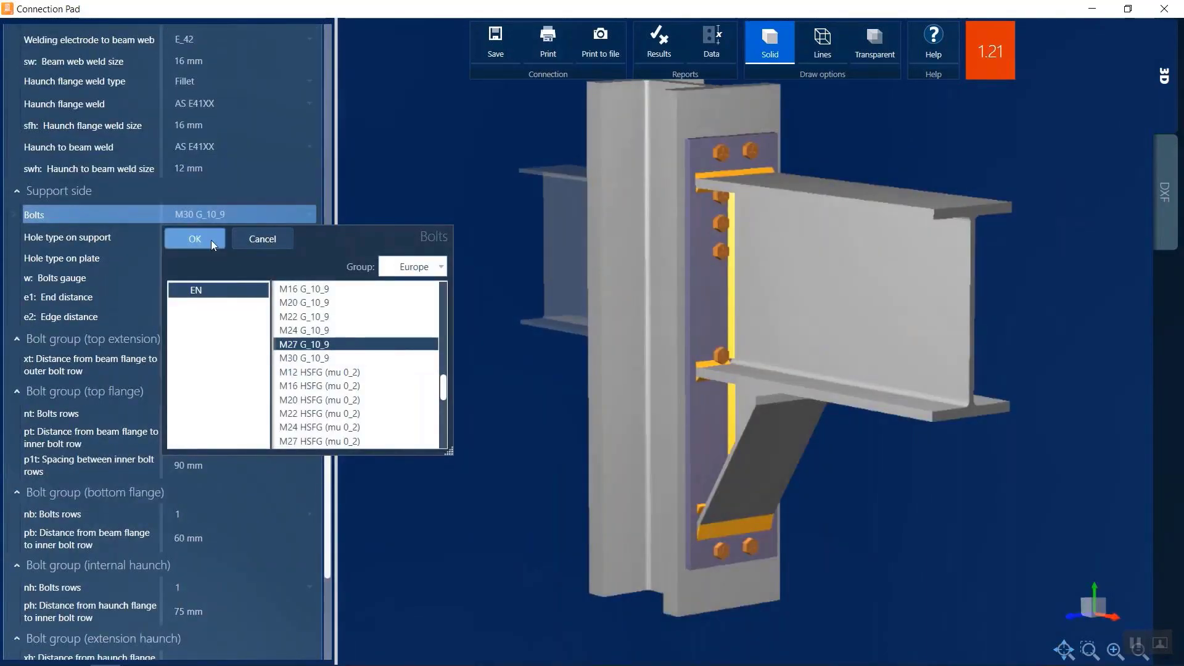
pyautogui.click(211, 239)
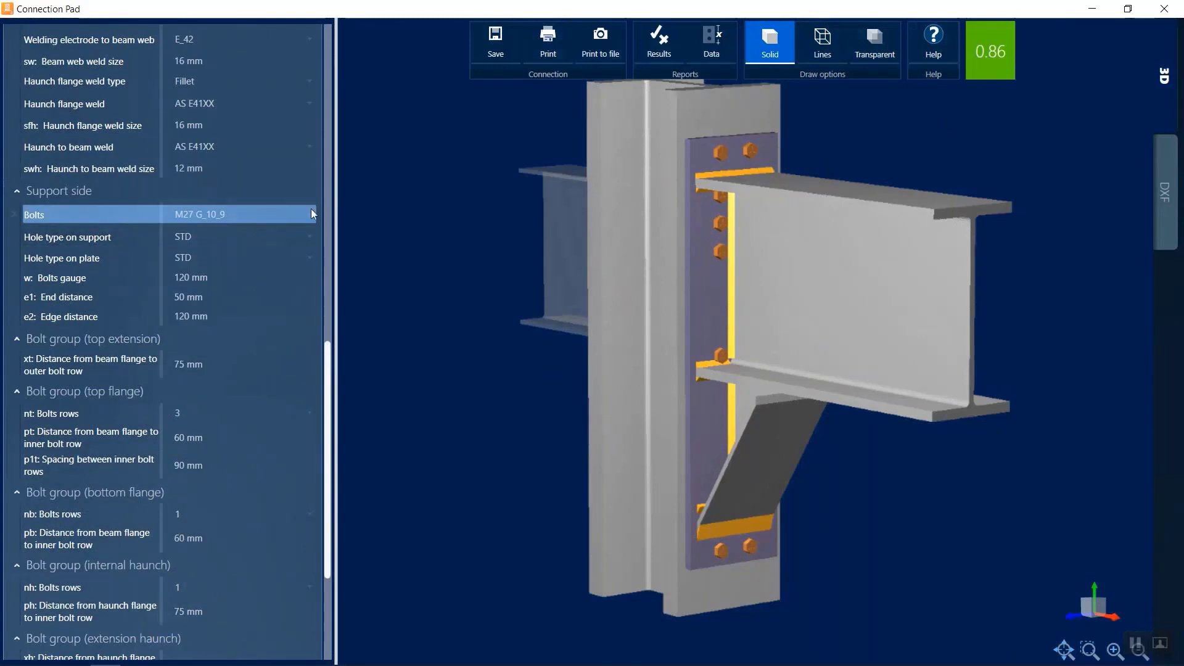
# Set the support-side bolts to M24 G_10_9
pyautogui.click(255, 215)
pyautogui.click(255, 215)
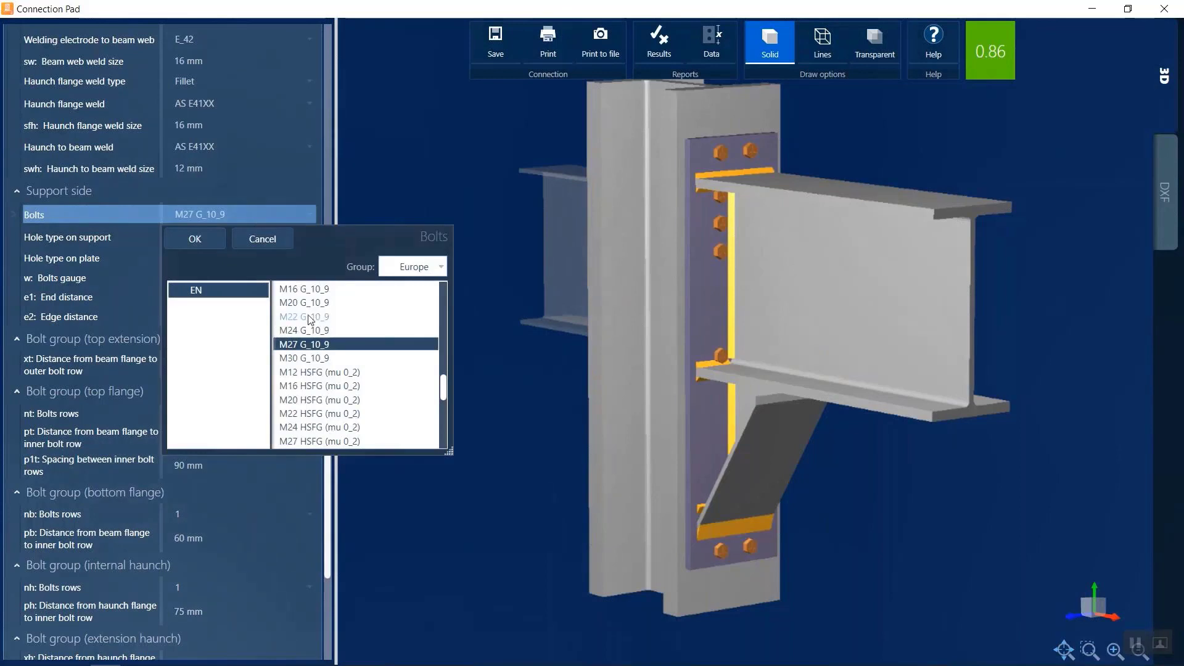
pyautogui.click(304, 329)
pyautogui.click(206, 244)
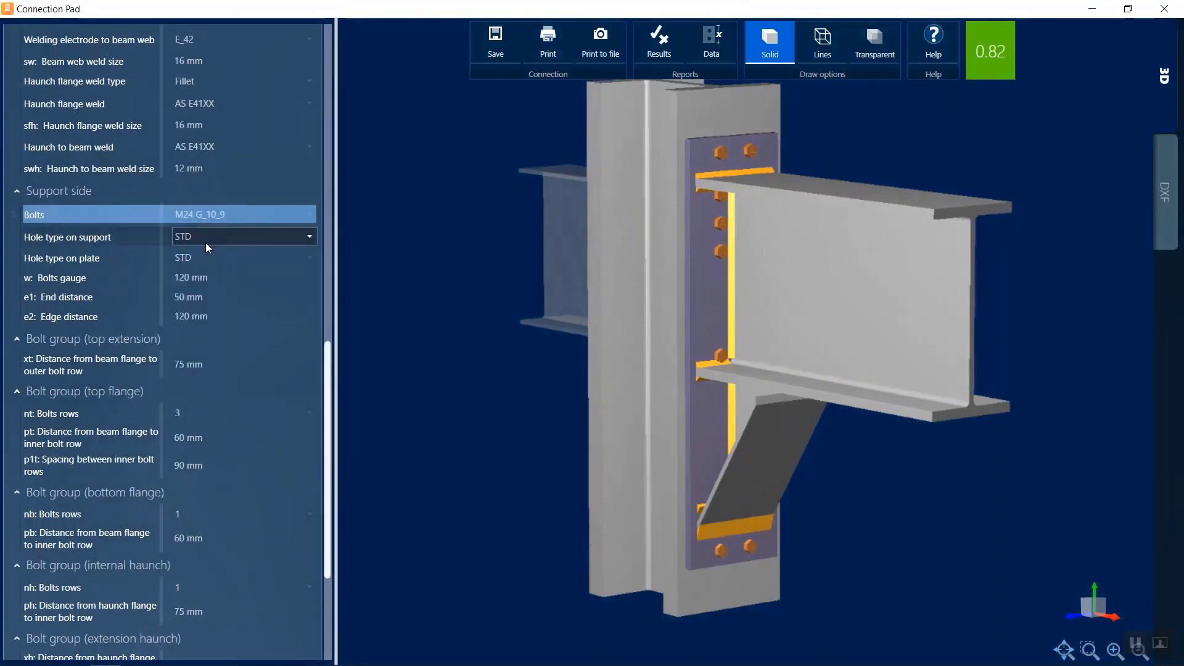
# Try M22 G_10_9 bolts on the support side and restore M24 G_10_9
pyautogui.click(211, 216)
pyautogui.click(295, 317)
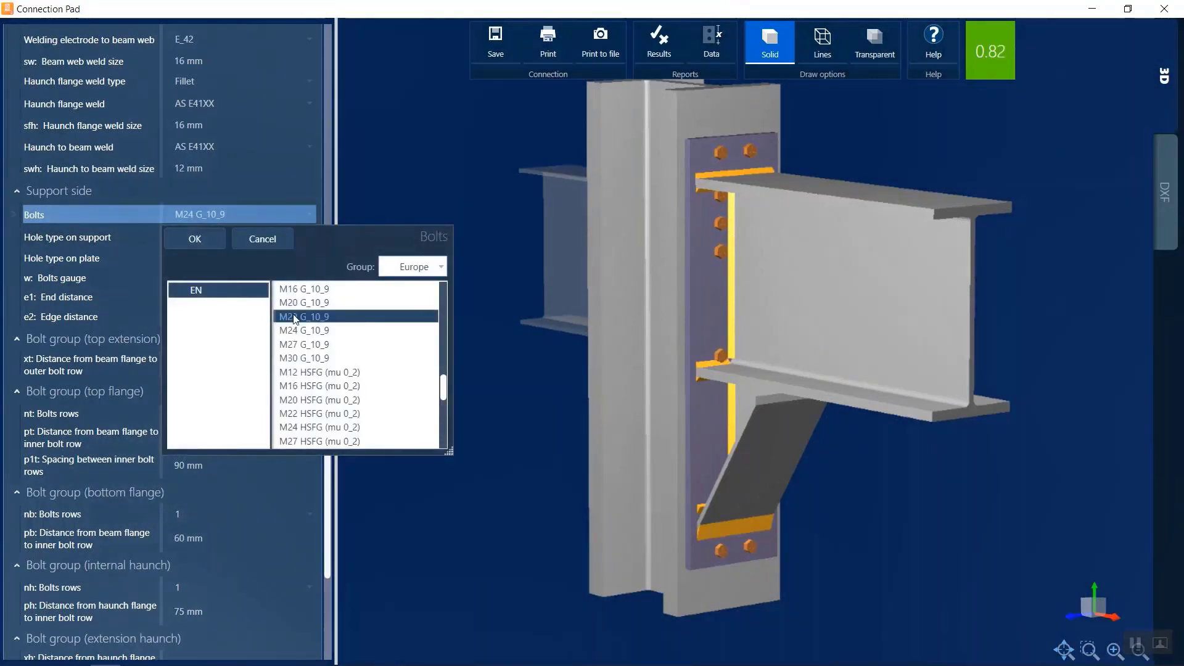
pyautogui.click(196, 245)
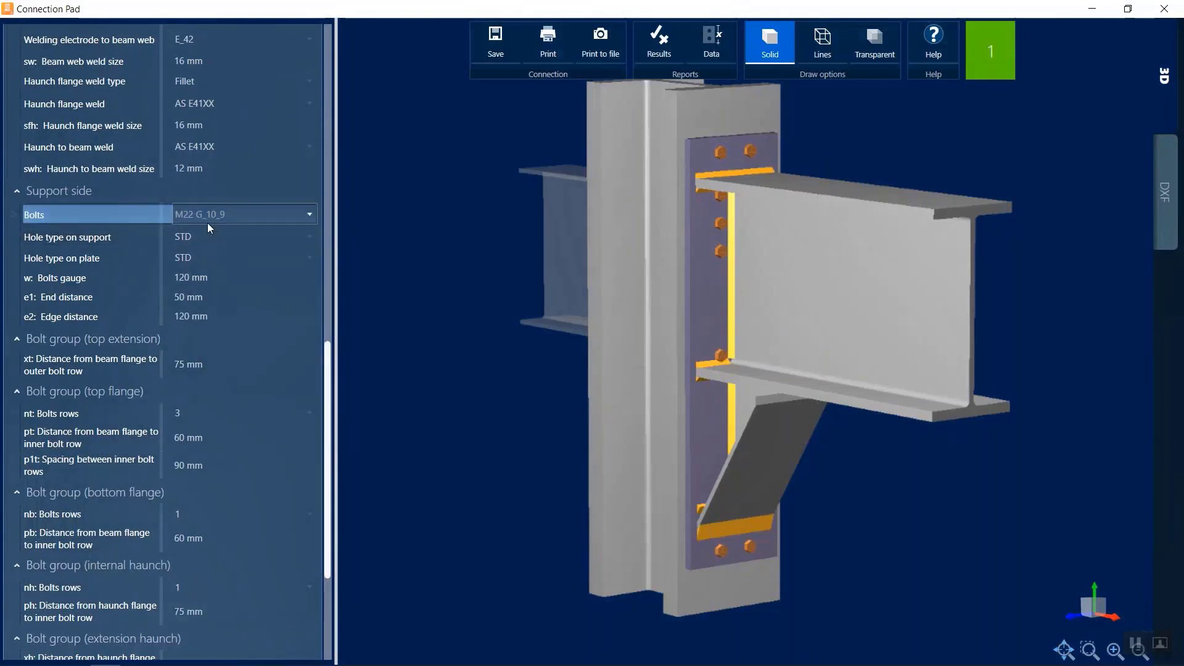
pyautogui.click(208, 220)
pyautogui.click(299, 331)
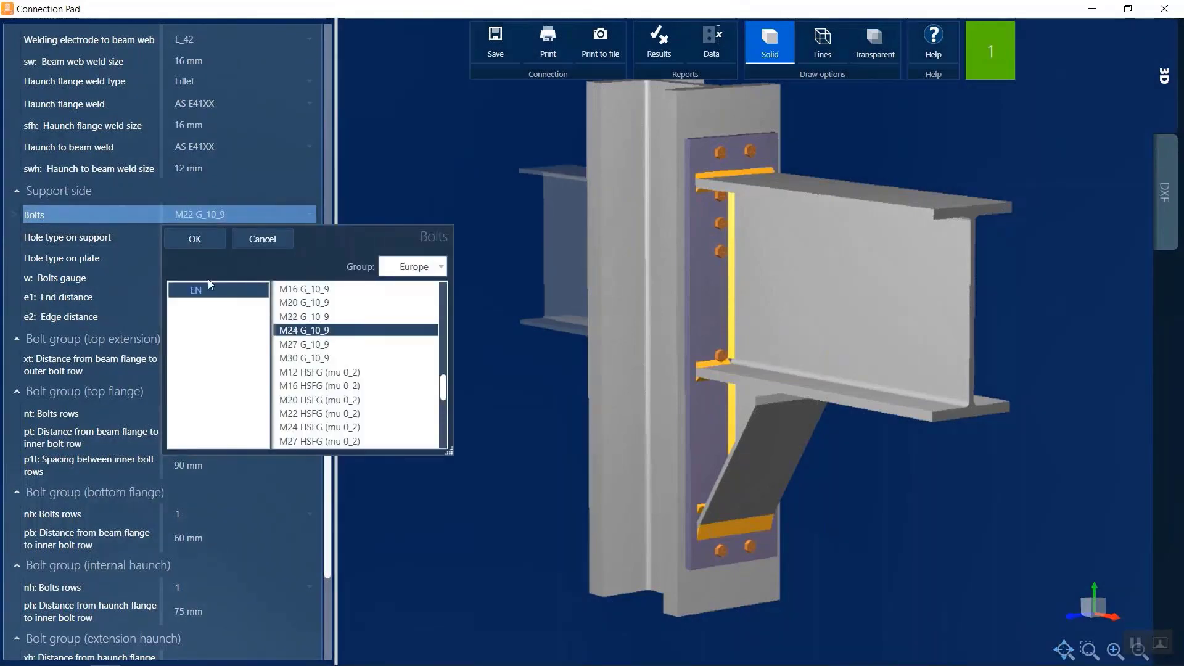
pyautogui.click(192, 241)
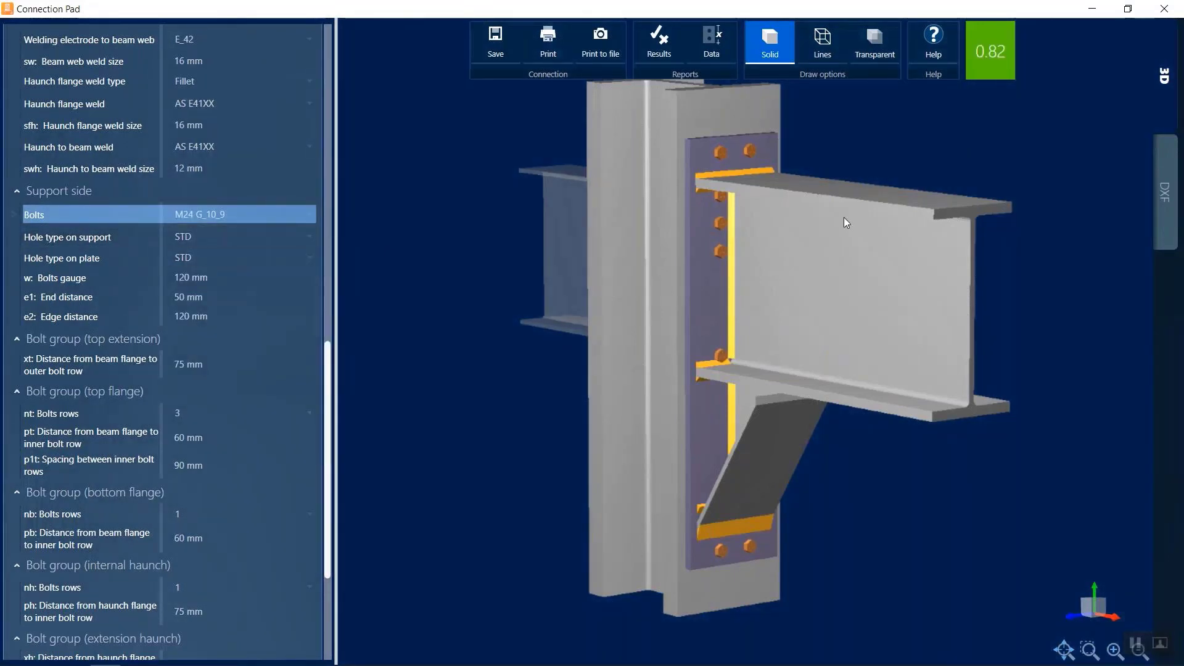
# Try 2 bolt rows in the top flange bolt group and restore 3 rows
pyautogui.moveTo(844, 221); pyautogui.dragTo(848, 209)
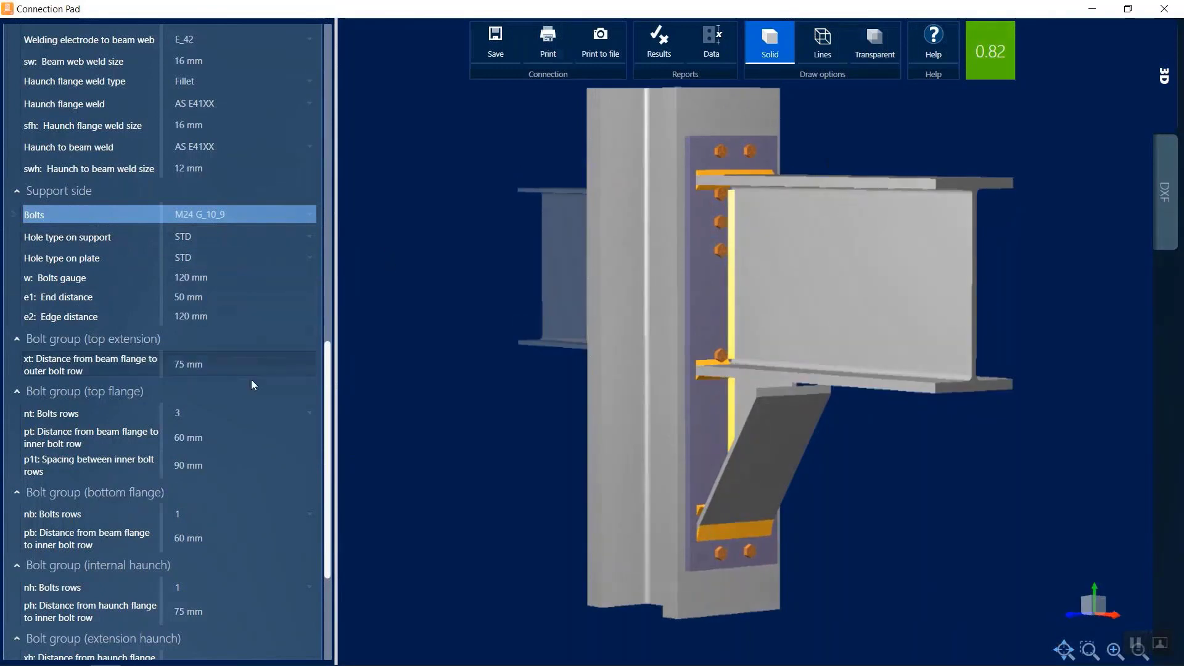
pyautogui.click(232, 414)
pyautogui.click(214, 443)
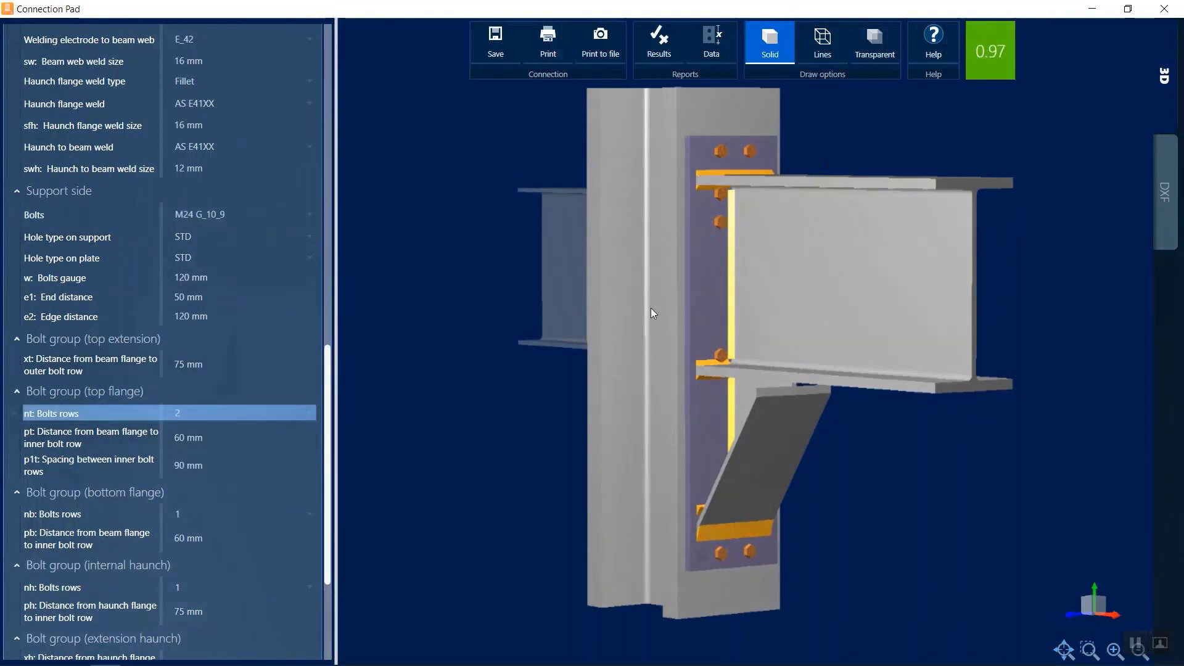
pyautogui.click(283, 413)
pyautogui.click(199, 460)
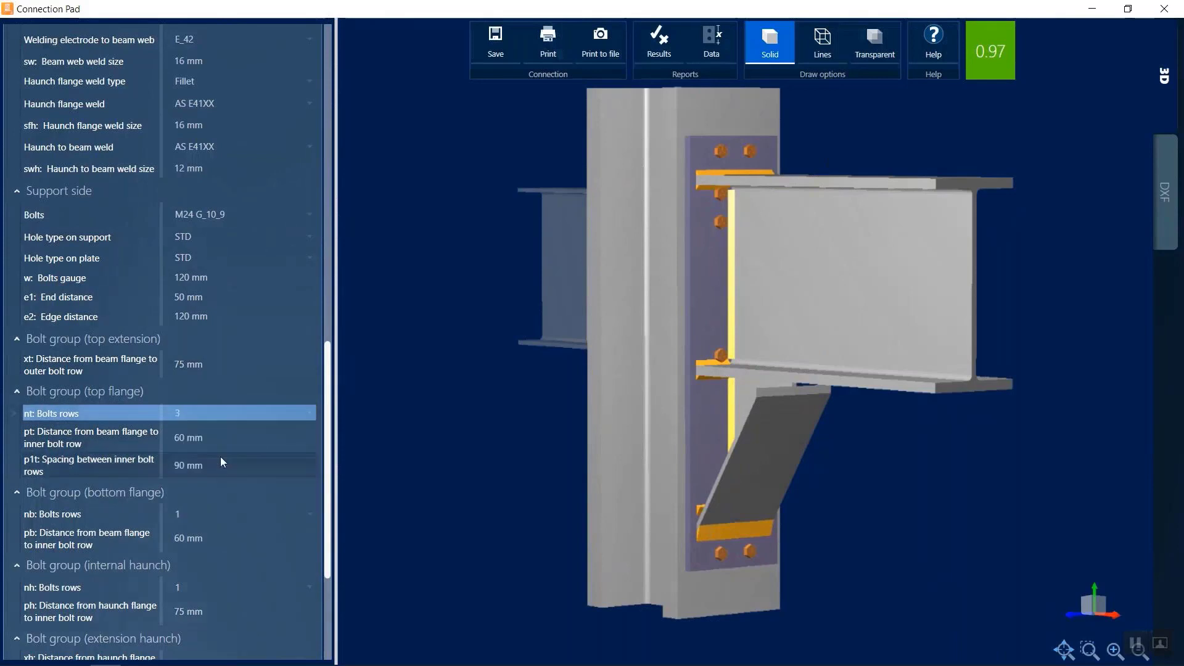
pyautogui.moveTo(695, 309); pyautogui.dragTo(712, 316)
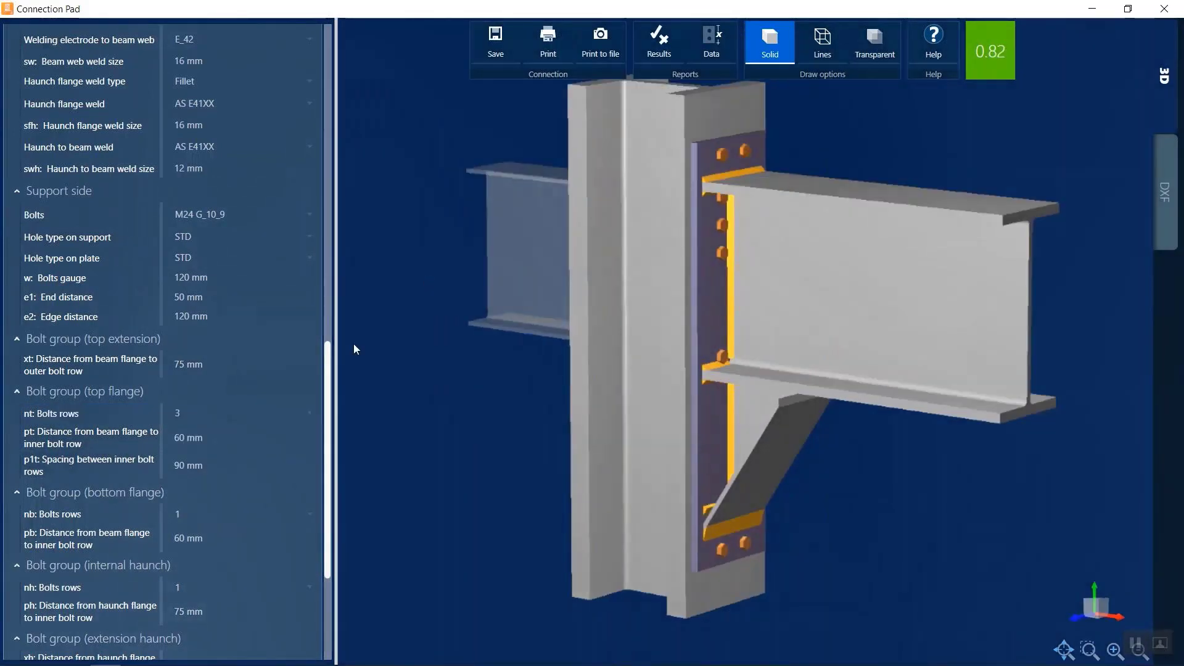
# Look over the connection's DXF drawing and its export options, cancel the export and return to the 3D model
pyautogui.moveTo(328, 351); pyautogui.dragTo(326, 36)
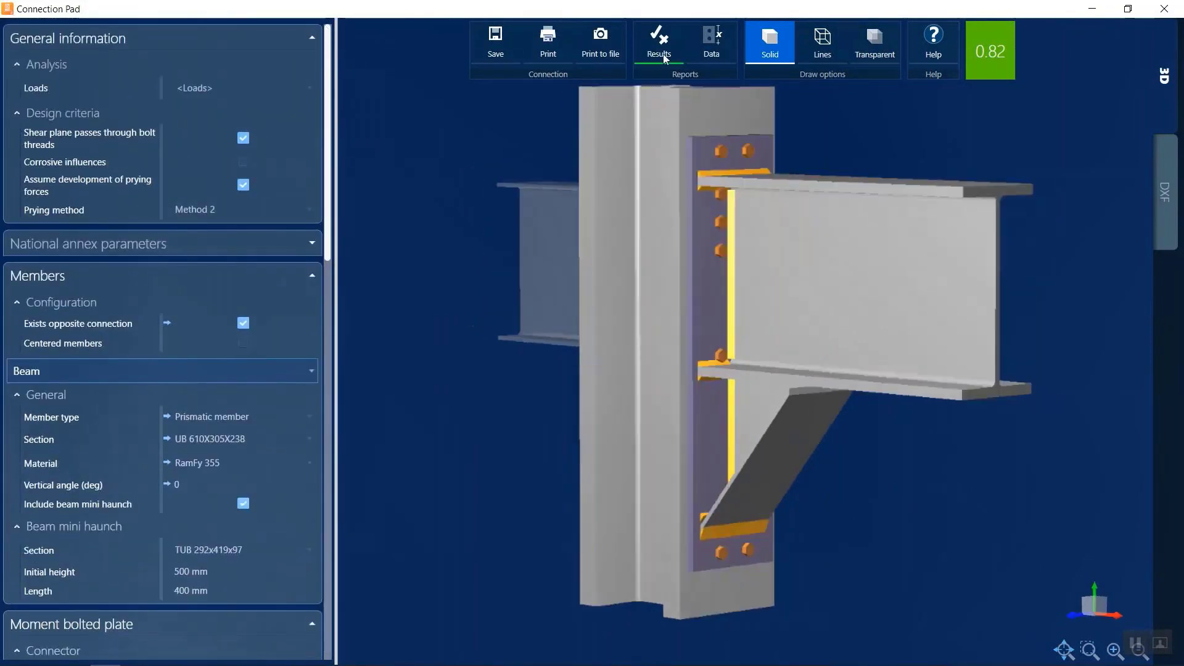
pyautogui.click(1163, 192)
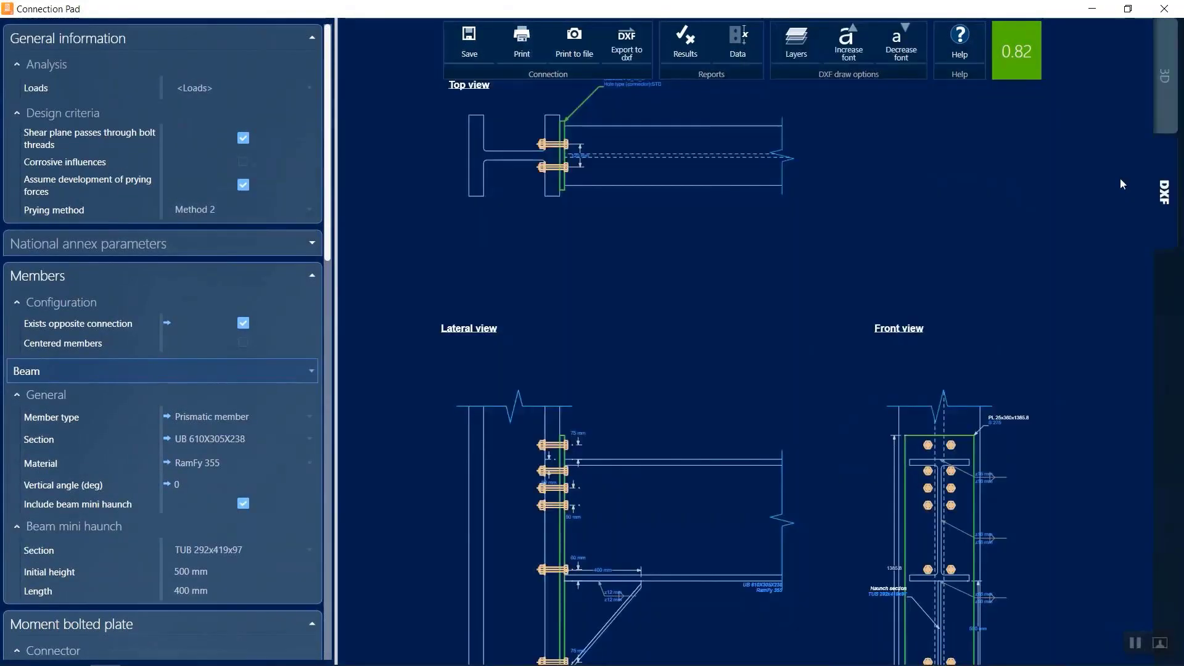
pyautogui.click(629, 54)
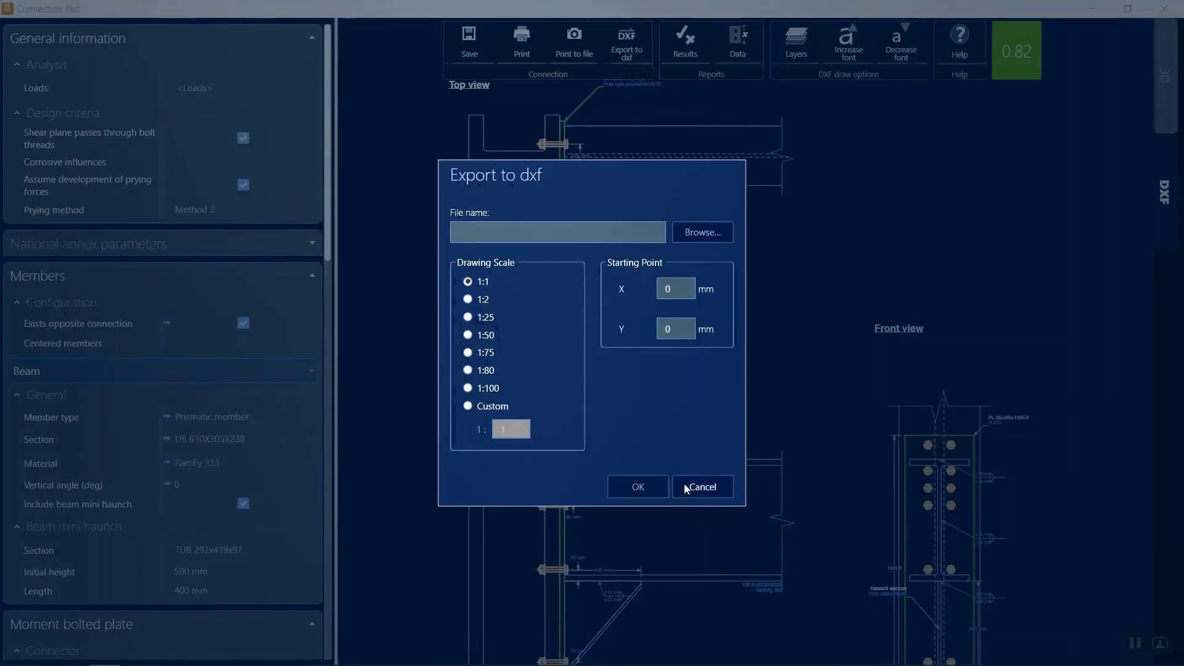
pyautogui.click(701, 486)
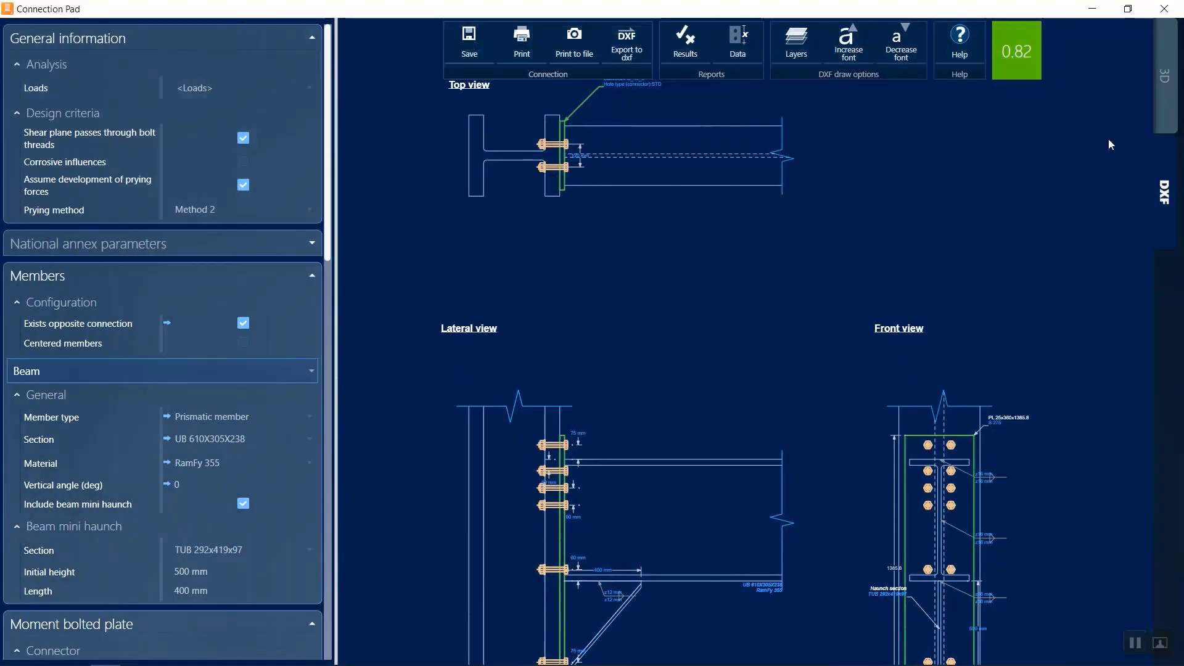
pyautogui.click(1163, 77)
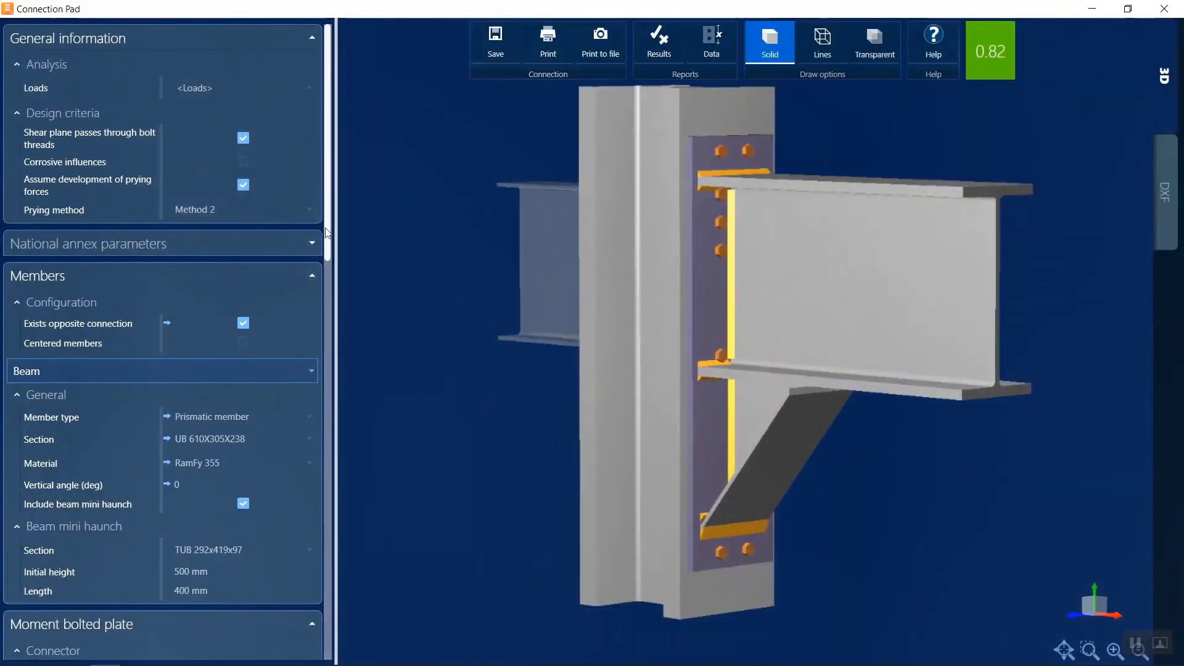
# Add full-depth transverse stiffeners at both positions on the column and inspect them in 3D
pyautogui.scroll(-20, 298, 268)
pyautogui.click(236, 530)
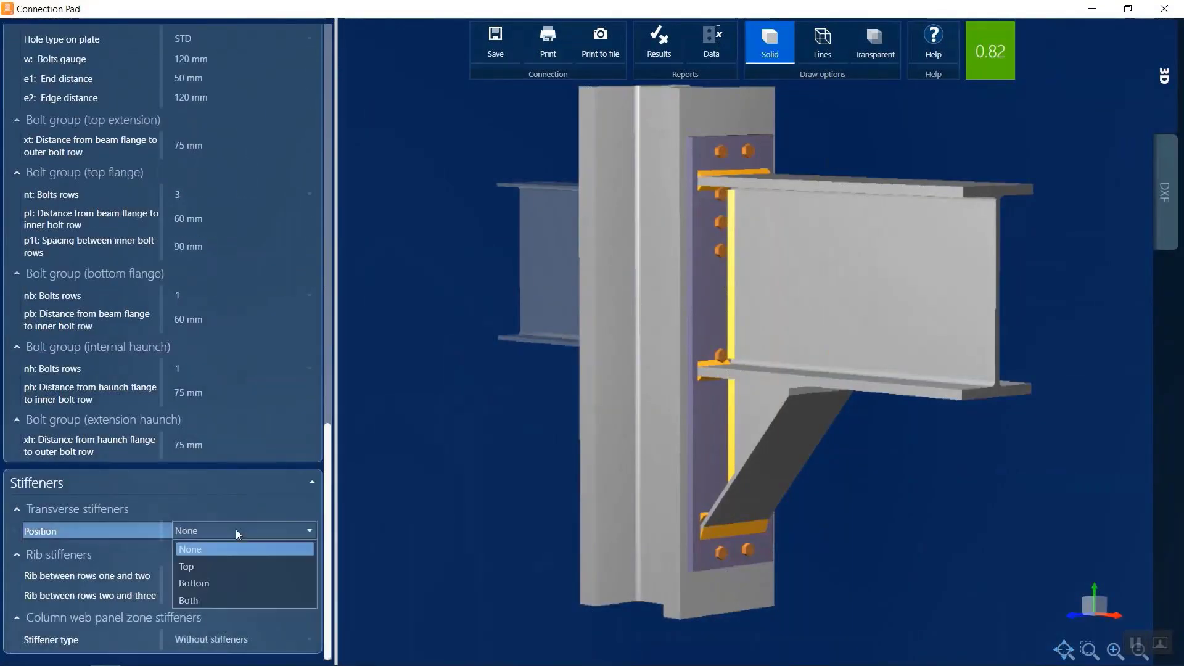
pyautogui.click(220, 599)
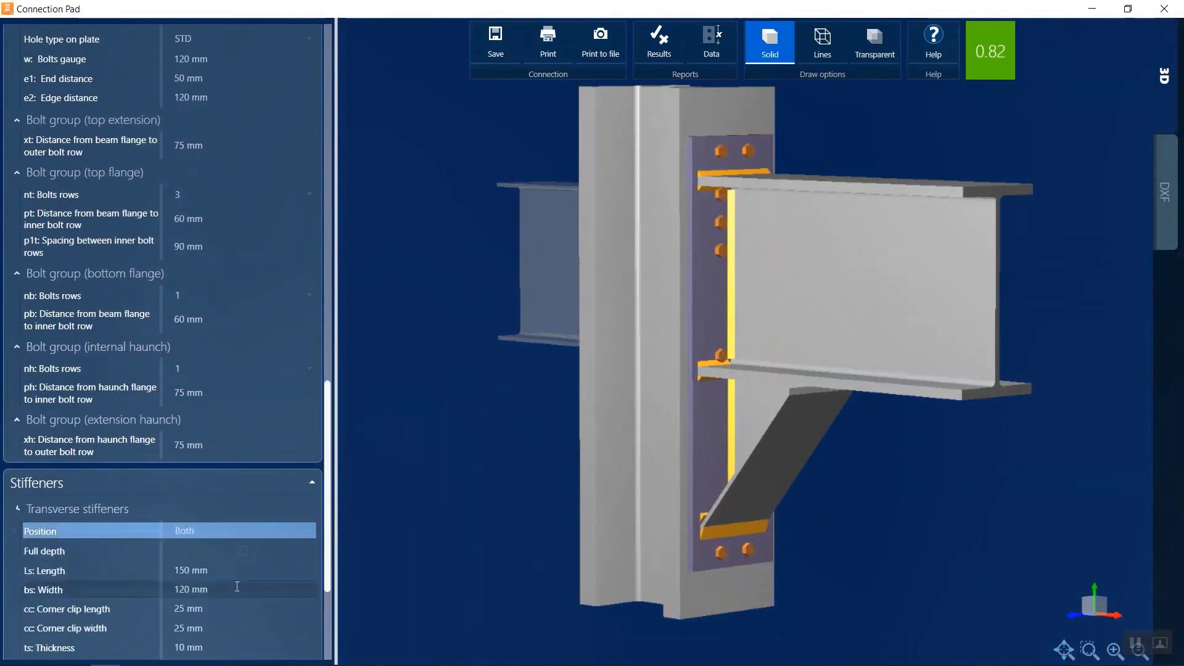
pyautogui.moveTo(641, 391); pyautogui.dragTo(670, 379)
pyautogui.click(236, 550)
pyautogui.scroll(-3, 283, 537)
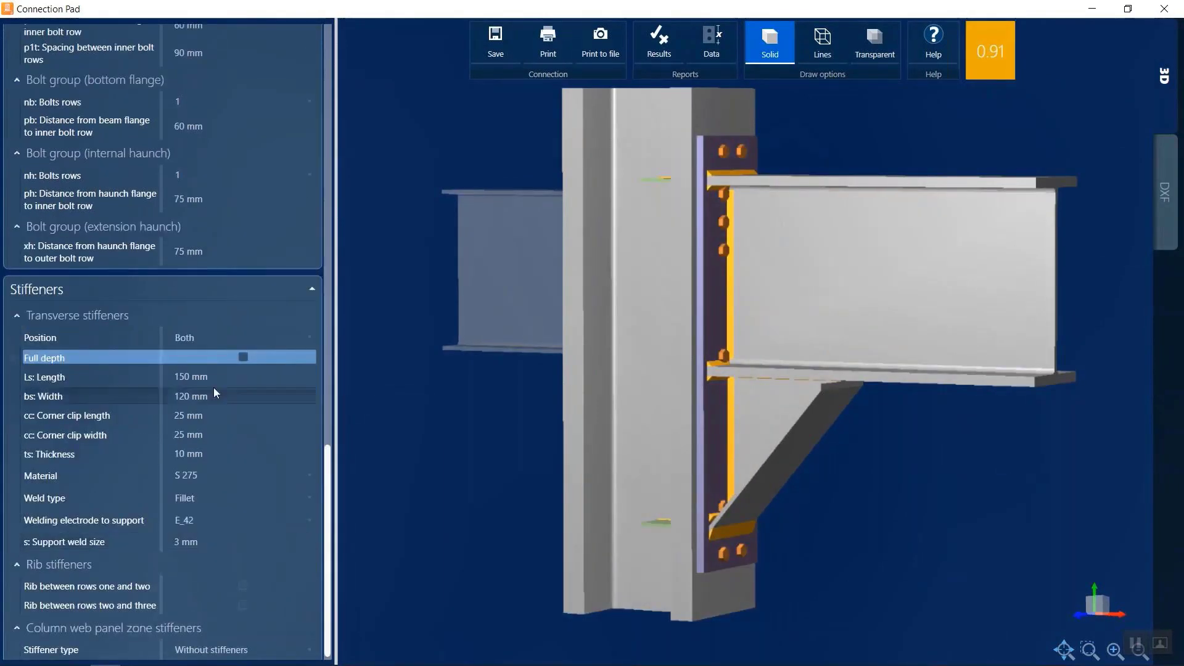
pyautogui.click(243, 358)
pyautogui.moveTo(351, 335); pyautogui.dragTo(626, 287)
pyautogui.scroll(-1, 288, 419)
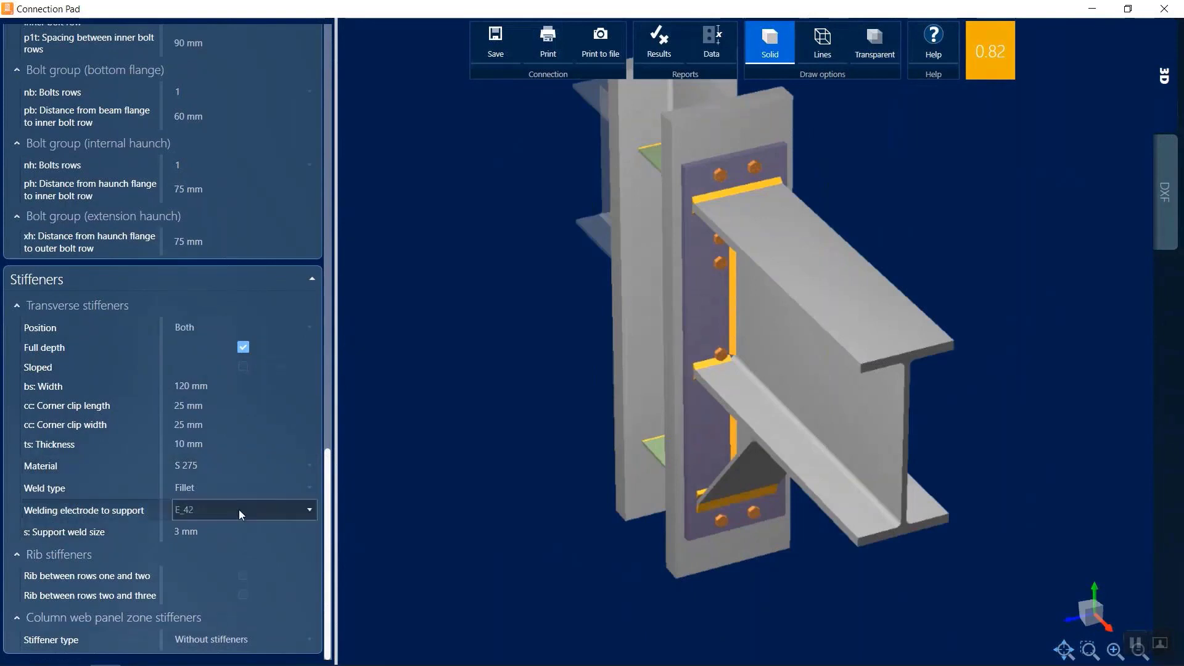
# Try supplementary web plates as the column web panel zone stiffeners and inspect them in 3D
pyautogui.click(240, 637)
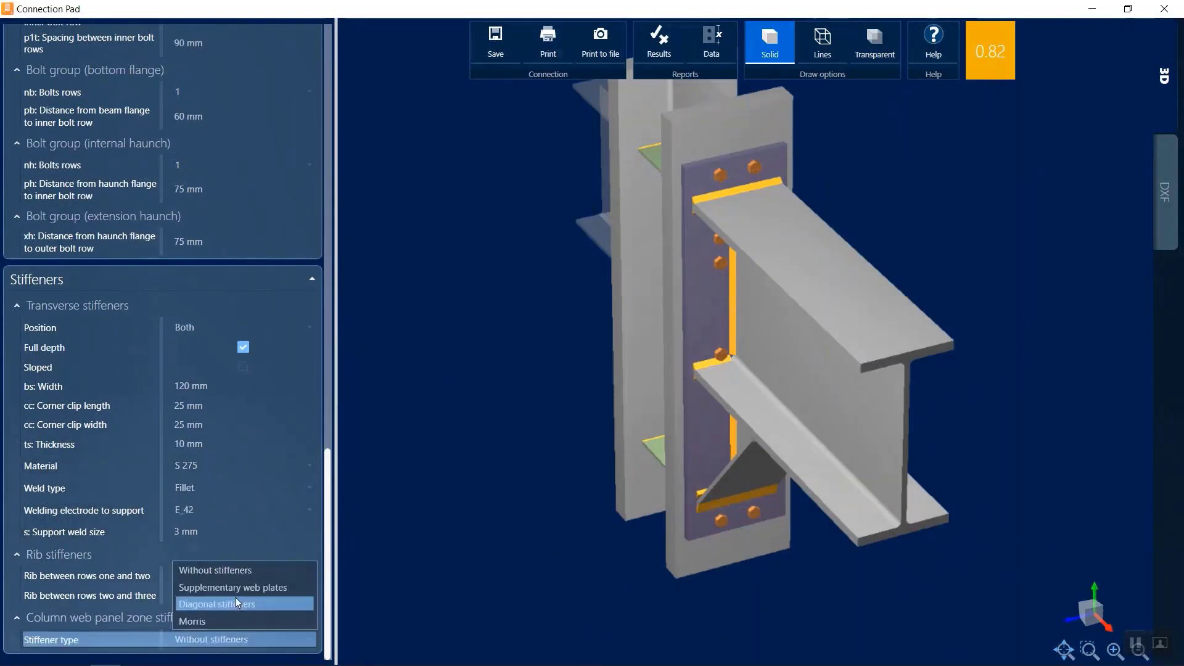
pyautogui.click(236, 587)
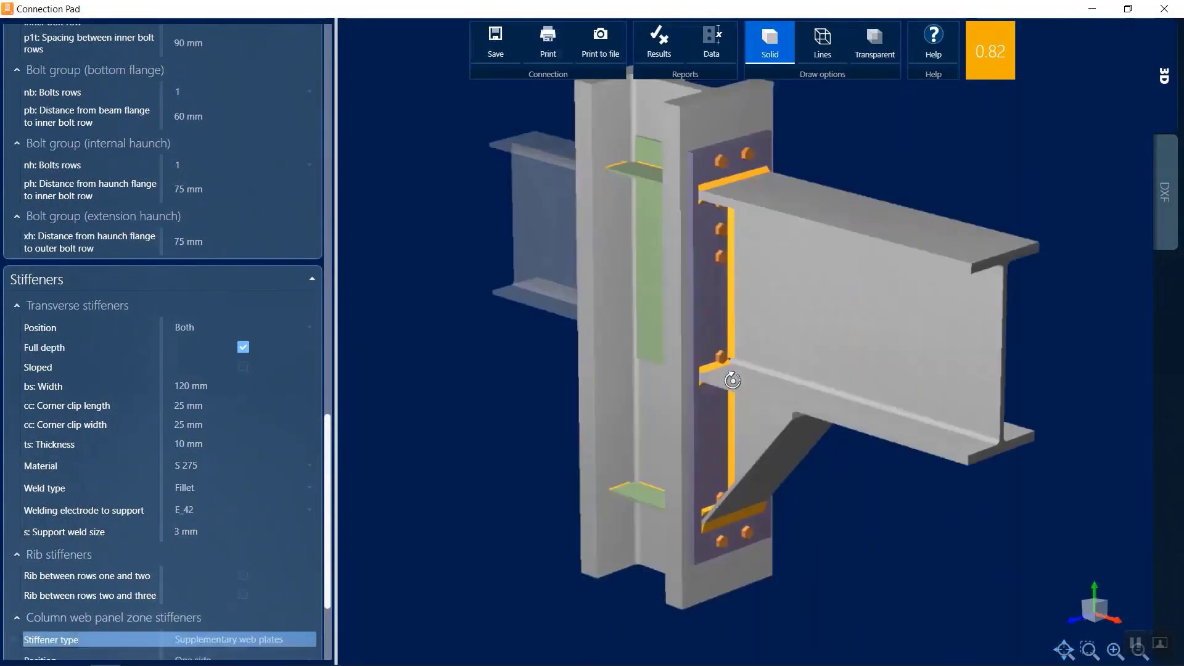
pyautogui.moveTo(732, 380); pyautogui.dragTo(748, 363)
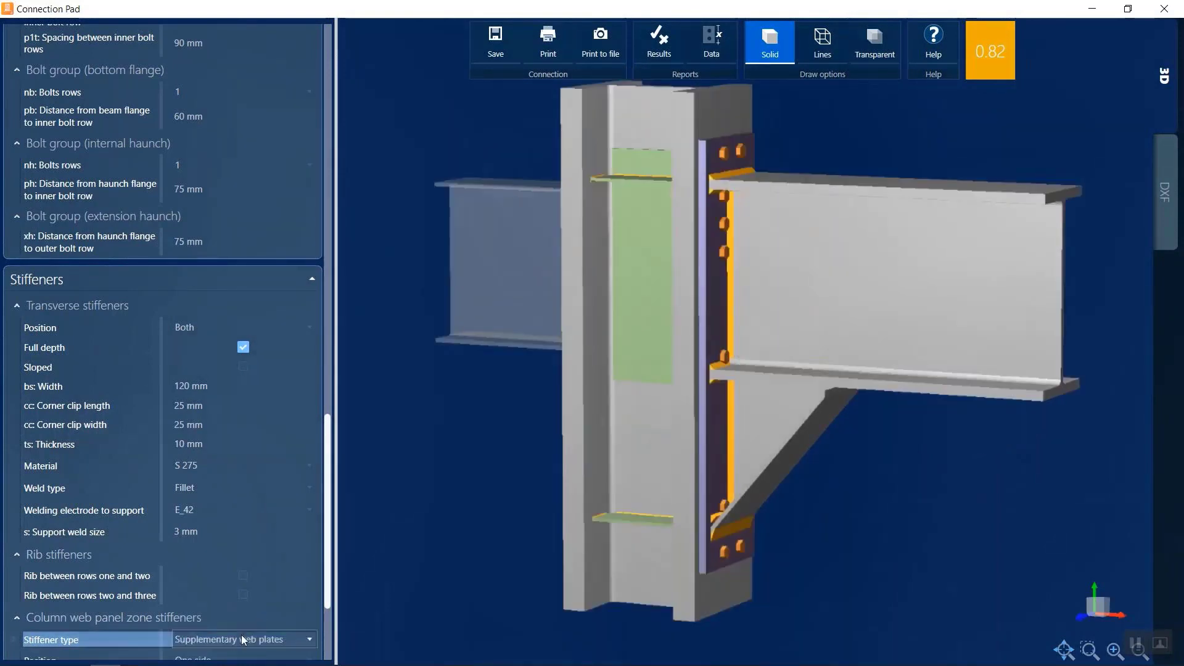
# Change the column web panel zone stiffeners to diagonal stiffeners and check them in the 3D and DXF views
pyautogui.click(243, 637)
pyautogui.click(233, 607)
pyautogui.moveTo(509, 435)
pyautogui.mouseDown()
pyautogui.moveTo(546, 426)
pyautogui.moveTo(512, 439)
pyautogui.mouseUp()
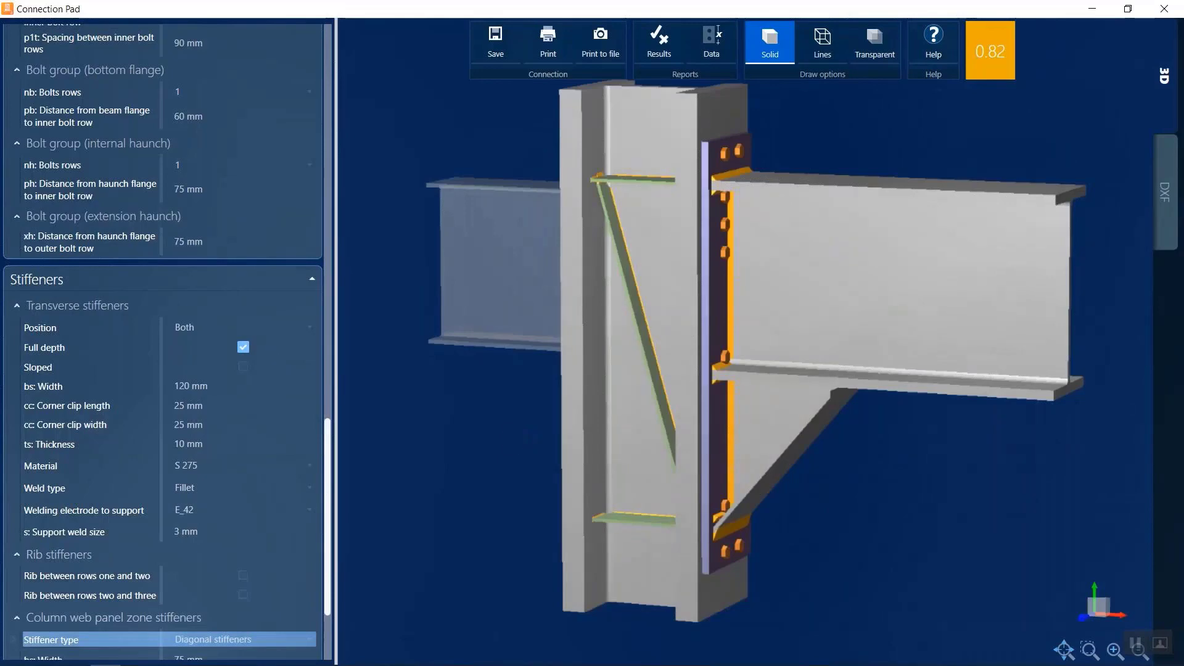
pyautogui.click(1164, 193)
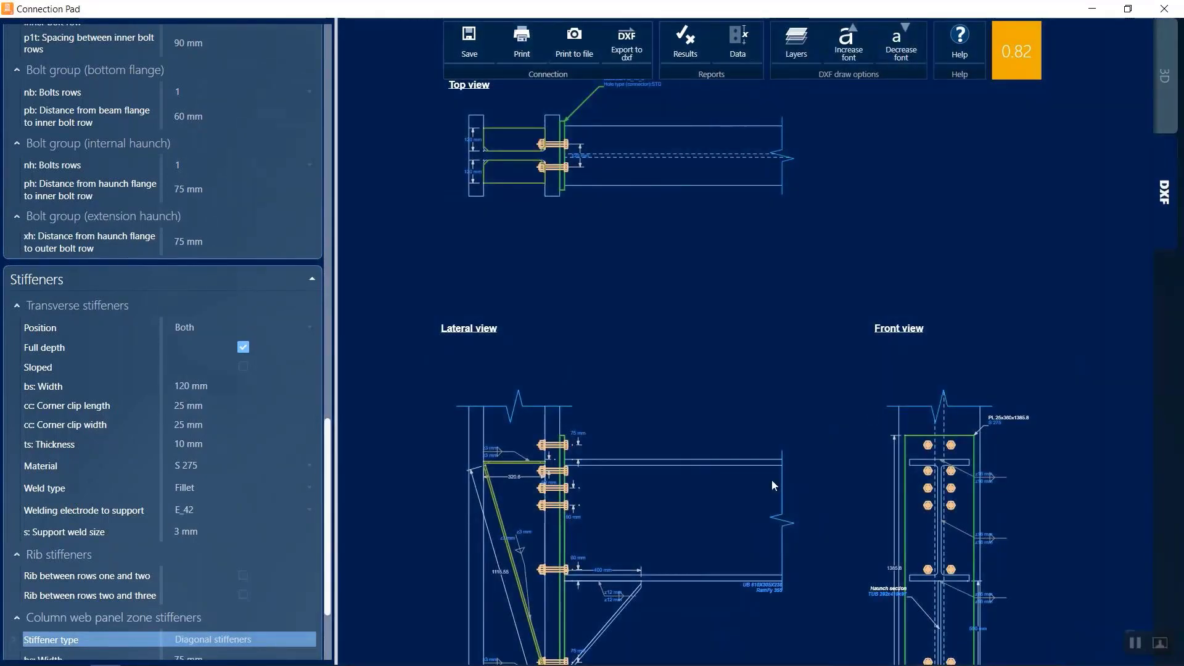
pyautogui.scroll(-3, 772, 479)
pyautogui.click(1164, 75)
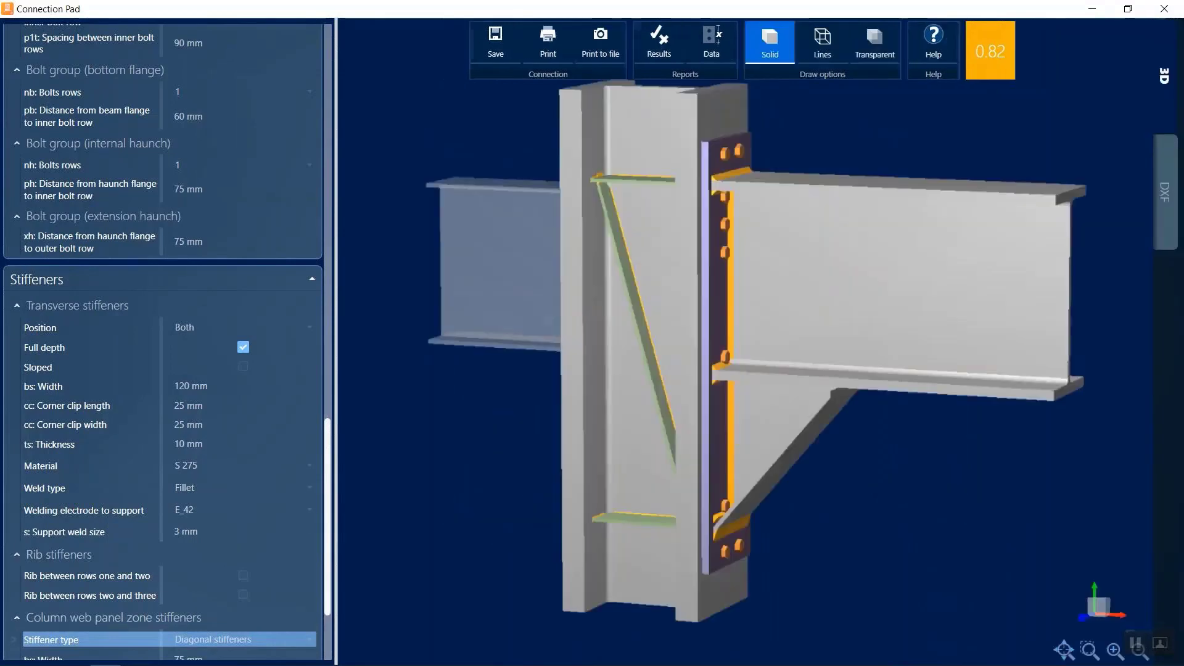
# Add rib stiffeners between bolt rows one and two and rows two and three, and check them in the DXF drawing
pyautogui.scroll(-5, 253, 553)
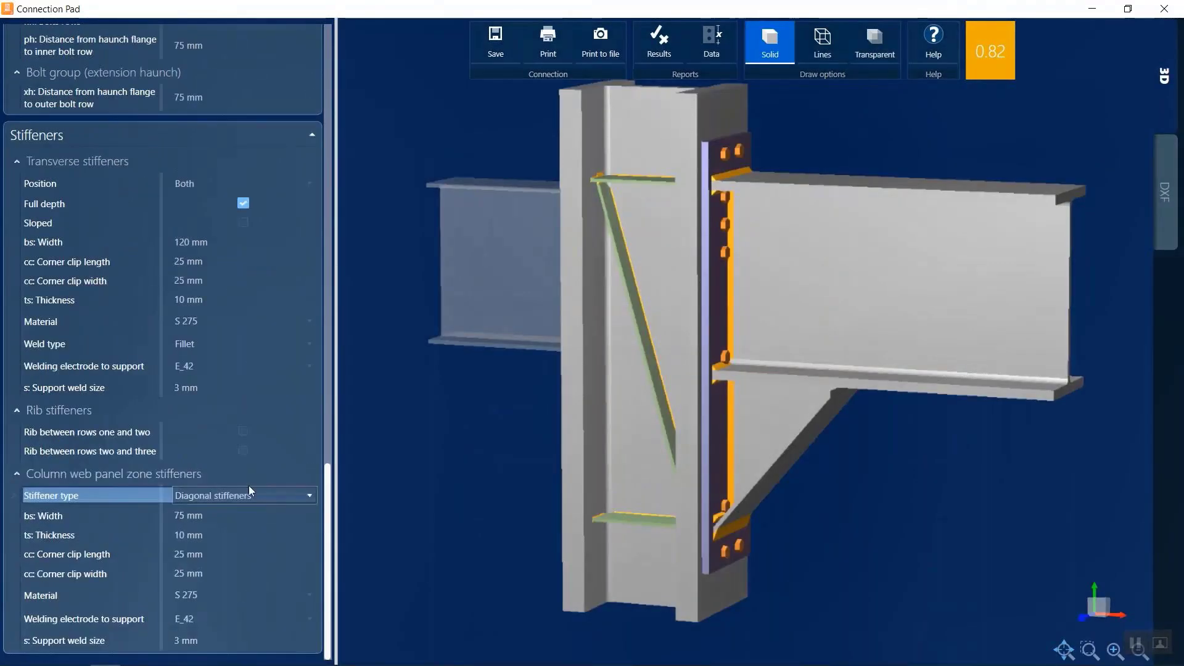
pyautogui.click(246, 435)
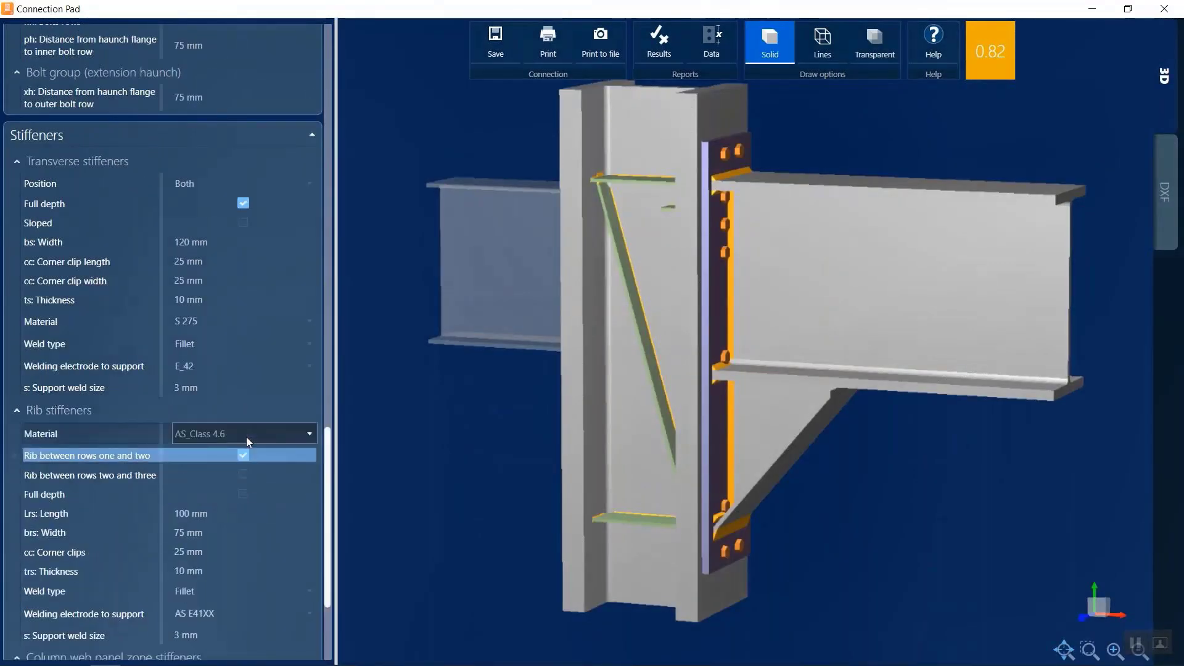
pyautogui.click(239, 473)
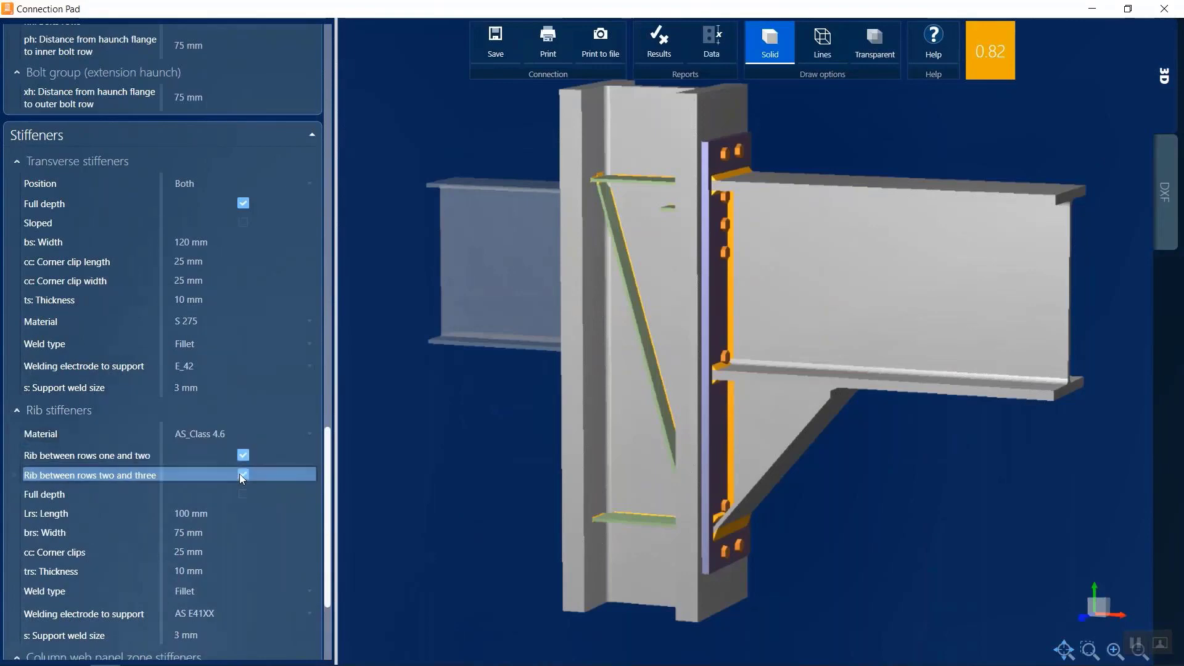
pyautogui.moveTo(658, 346); pyautogui.dragTo(735, 333)
pyautogui.click(1164, 192)
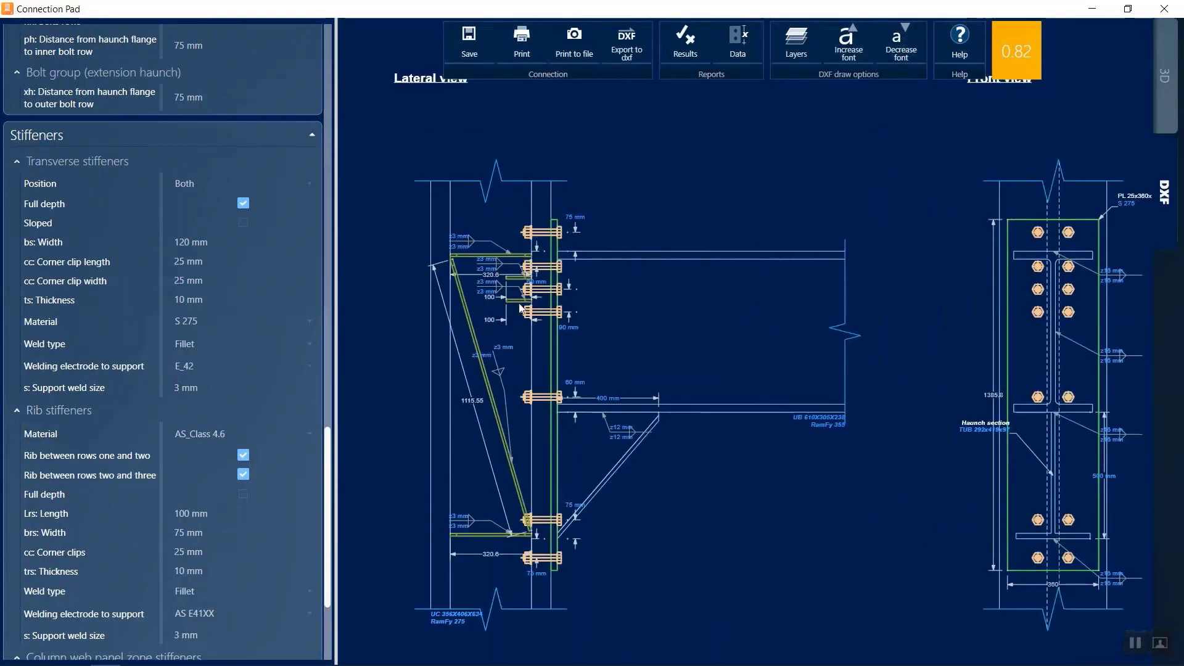
pyautogui.click(1164, 75)
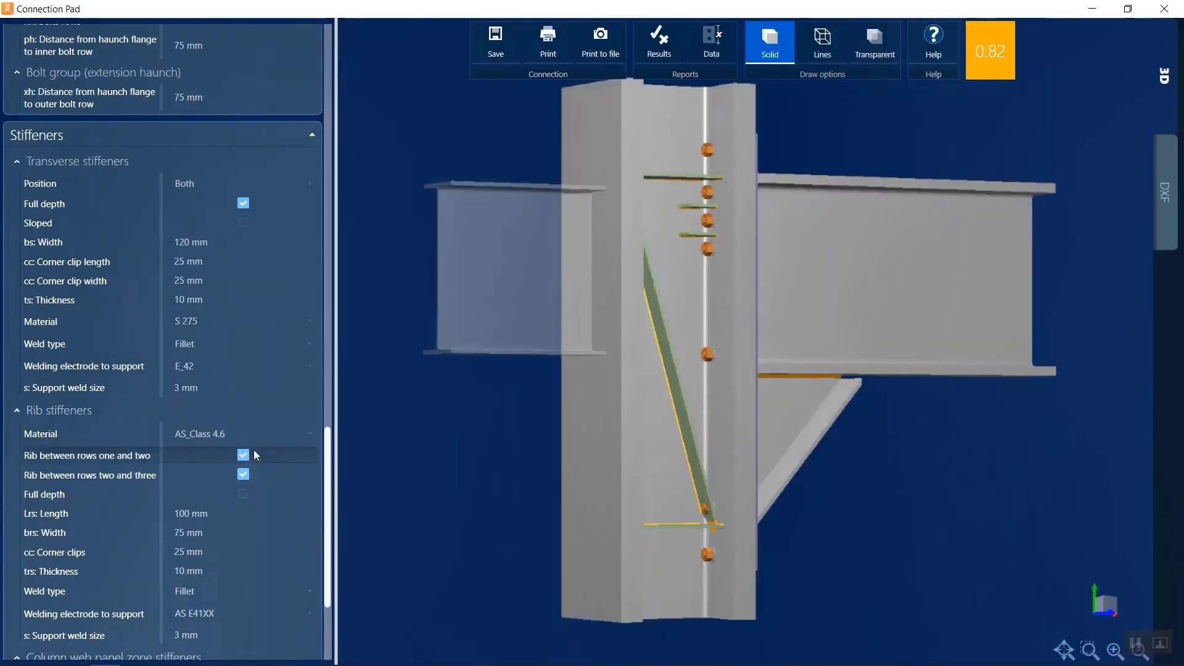
# Set the transverse stiffener position to None and the column web panel zone to Without stiffeners
pyautogui.click(207, 184)
pyautogui.click(207, 199)
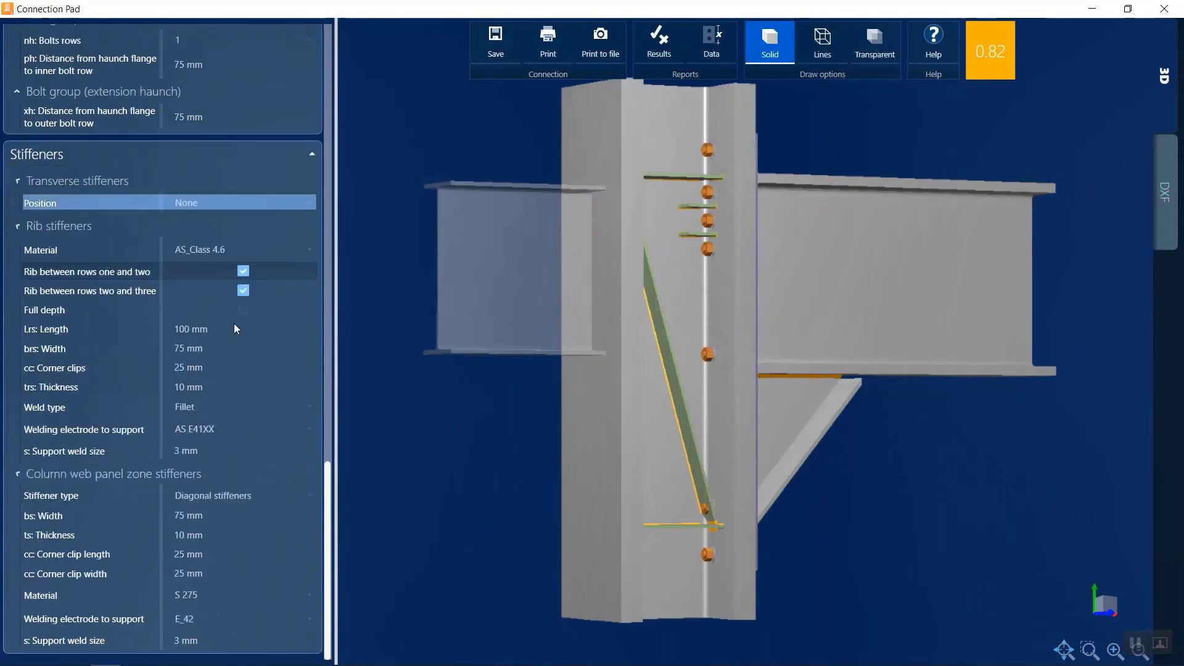
pyautogui.click(240, 498)
pyautogui.click(242, 505)
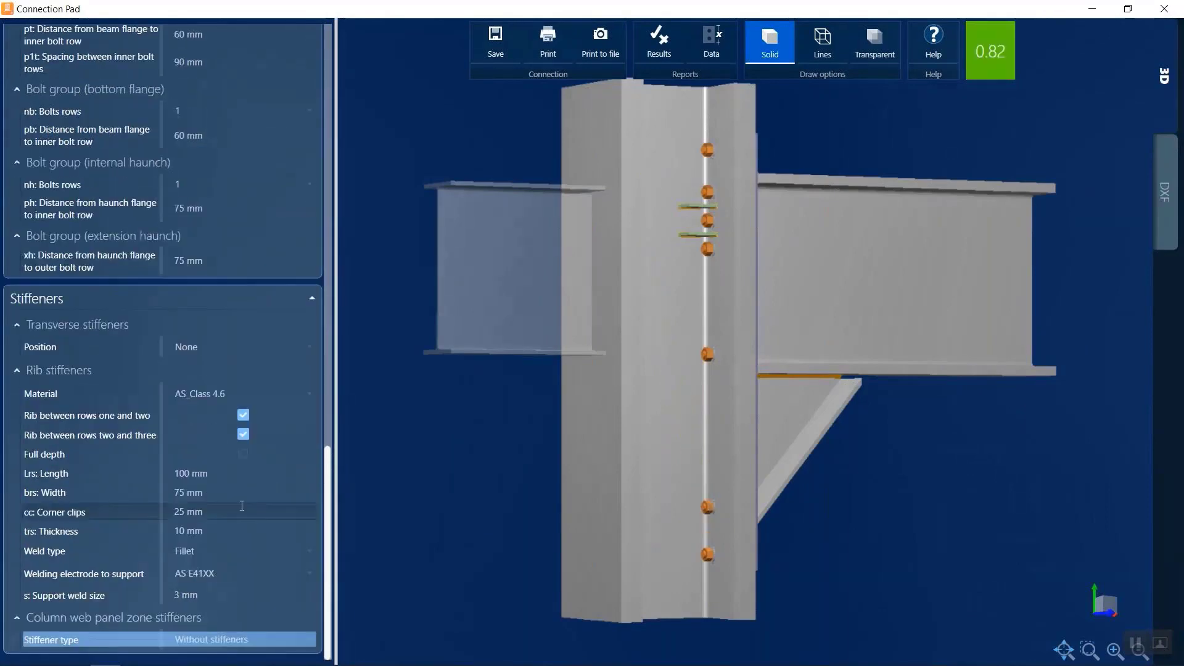
# Remove the rib stiffeners between bolt rows one and two and rows two and three, and close the connection
pyautogui.click(243, 414)
pyautogui.click(243, 434)
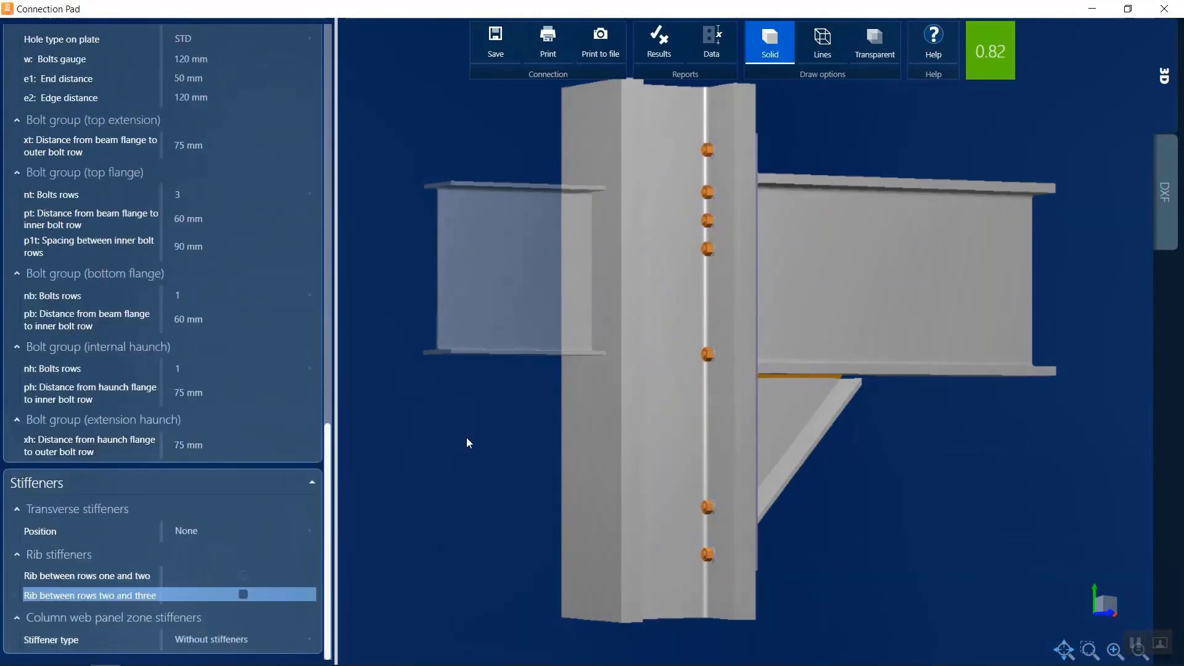
pyautogui.moveTo(467, 441); pyautogui.dragTo(665, 354)
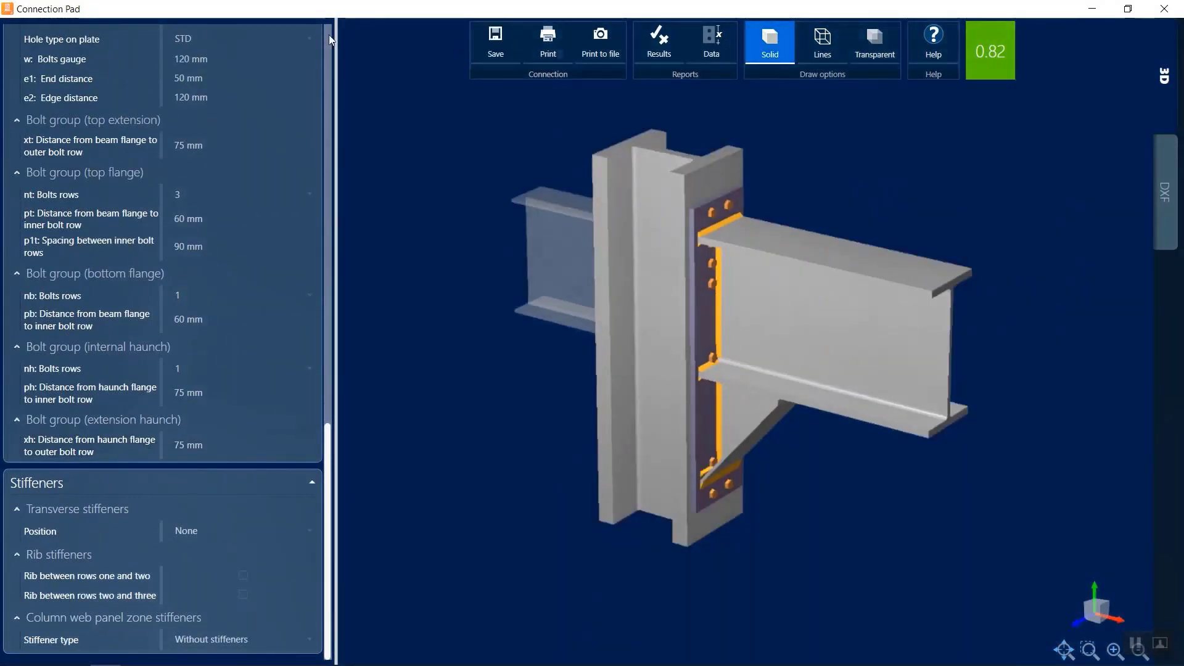
pyautogui.click(1167, 9)
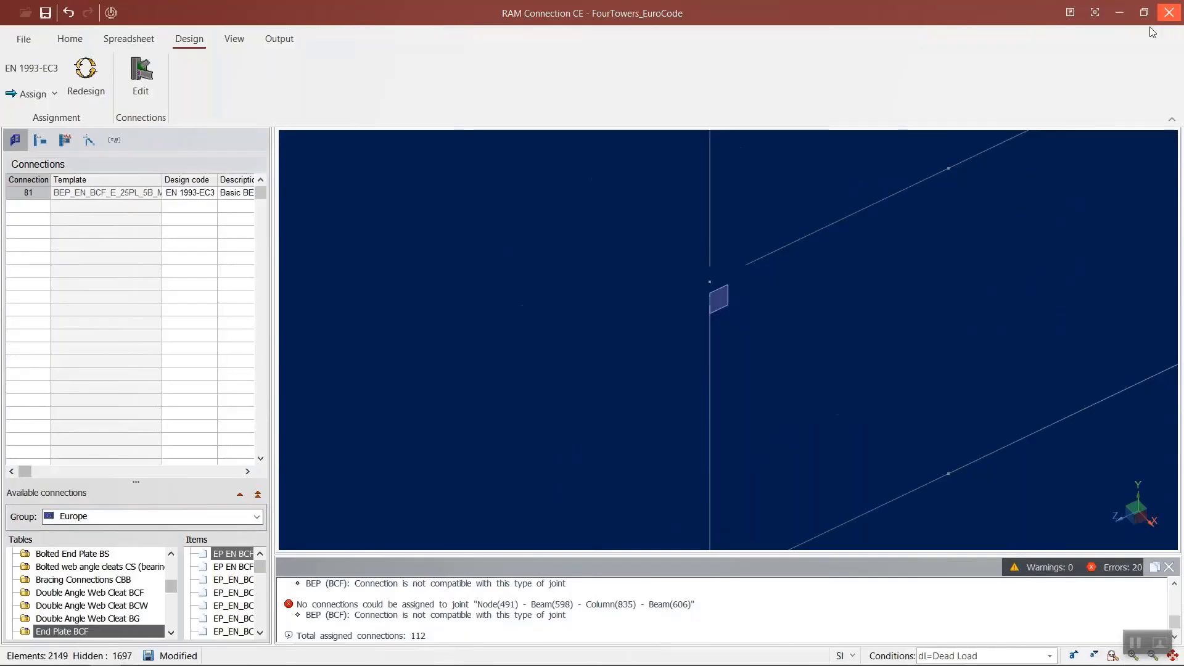
# Bring all hidden members of the building model back into display
pyautogui.scroll(-10, 442, 211)
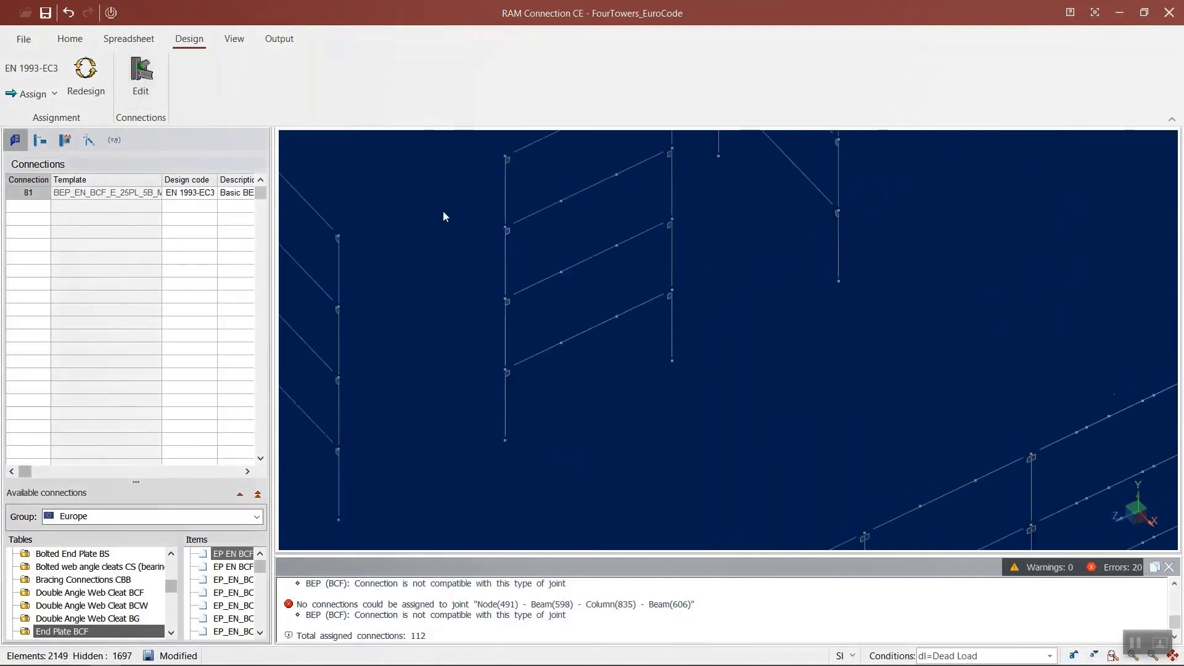
pyautogui.moveTo(443, 211); pyautogui.dragTo(613, 336, button='middle')
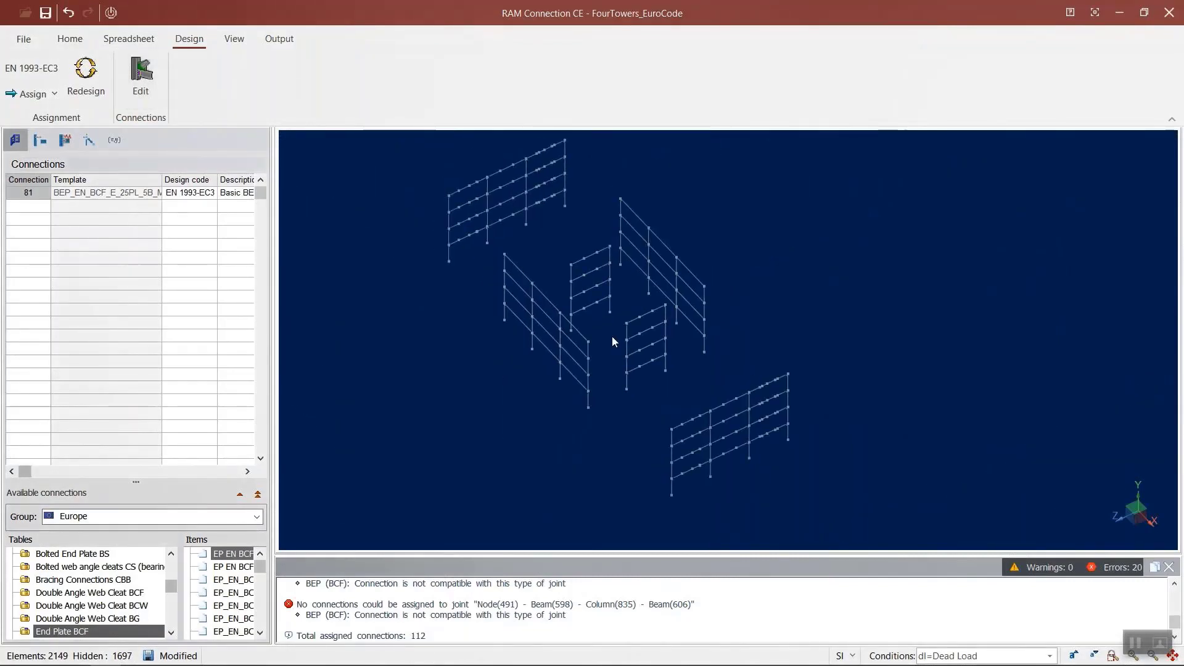
pyautogui.click(70, 38)
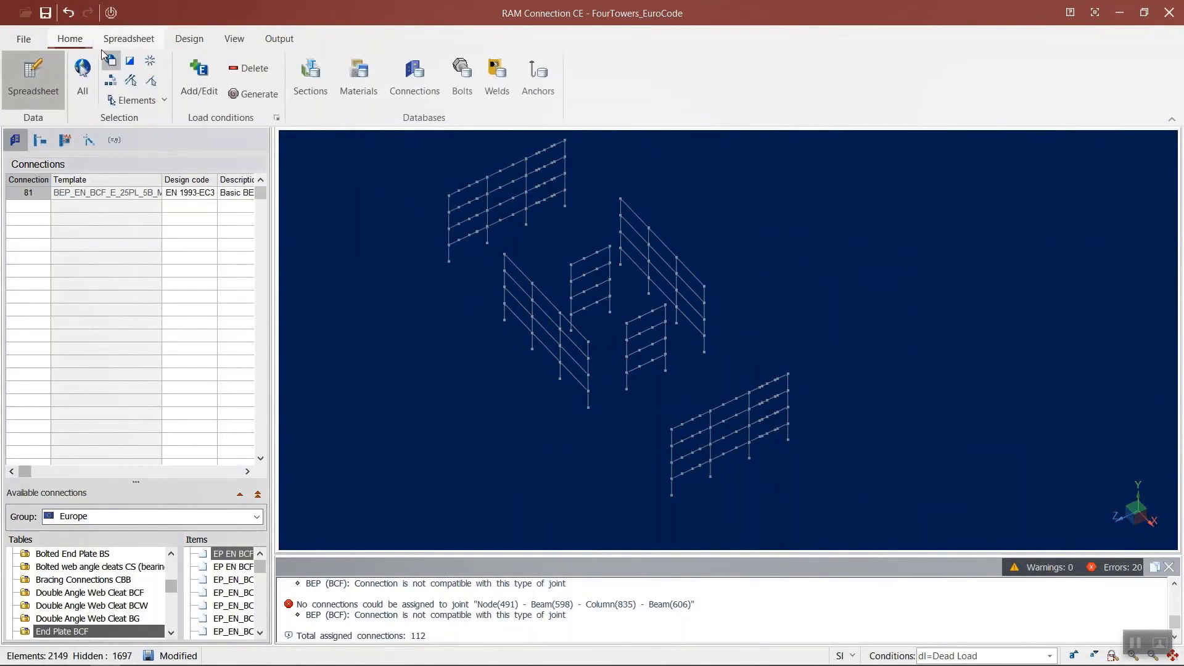
pyautogui.click(109, 69)
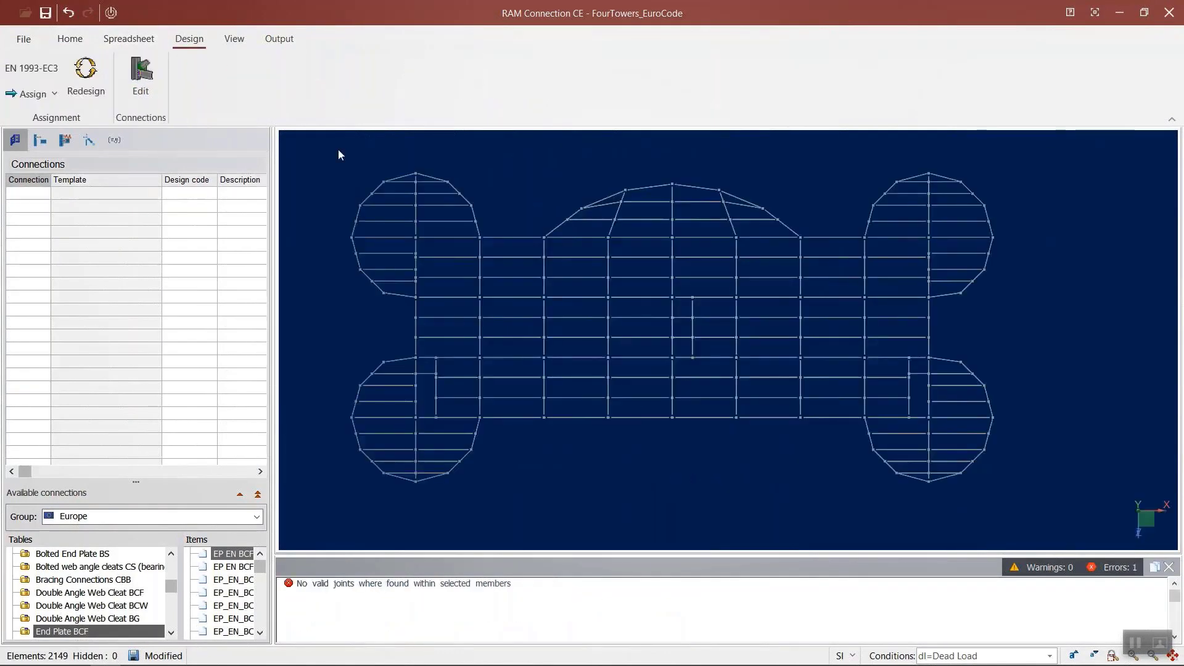
# Select the whole model in plan except the moment frame lines, and display only that selection
pyautogui.moveTo(312, 142); pyautogui.dragTo(1085, 471)
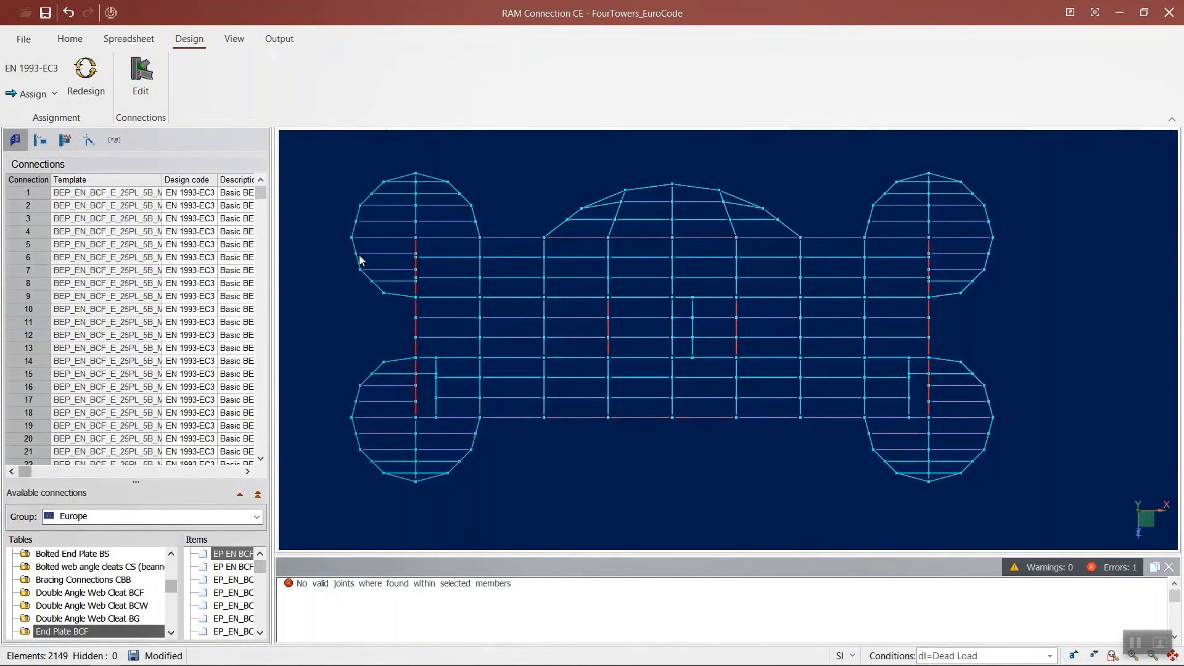
pyautogui.moveTo(409, 231); pyautogui.dragTo(421, 420)
pyautogui.moveTo(536, 233); pyautogui.dragTo(748, 361)
pyautogui.moveTo(536, 408); pyautogui.dragTo(743, 426)
pyautogui.moveTo(922, 234); pyautogui.dragTo(944, 427)
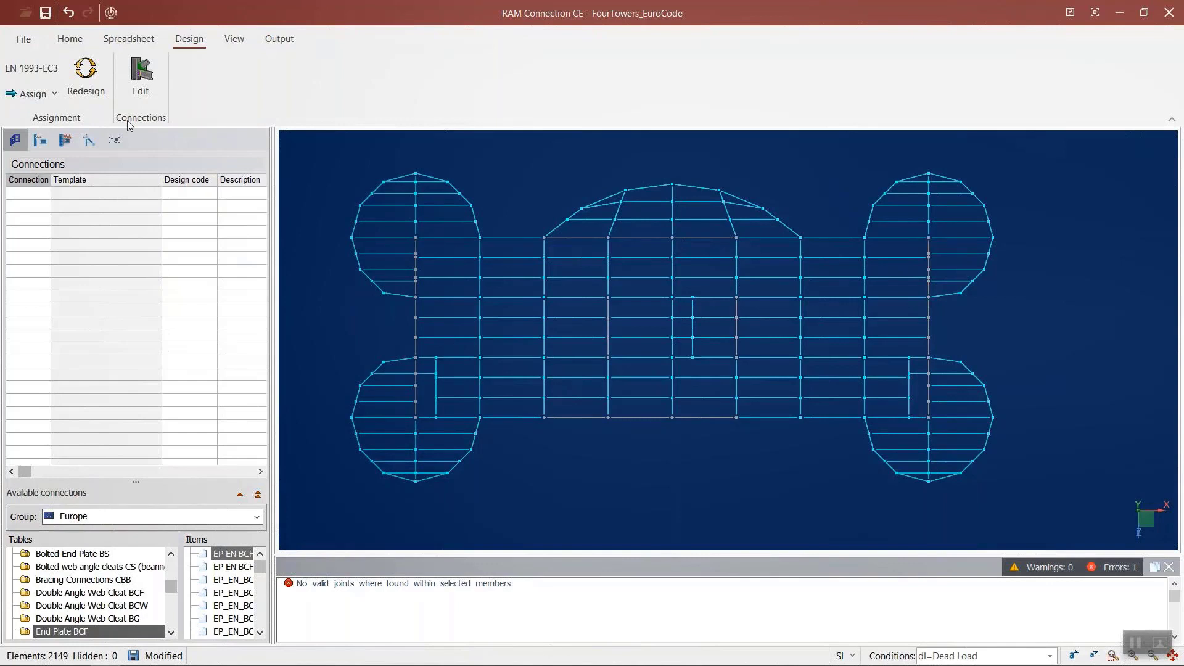
pyautogui.click(70, 40)
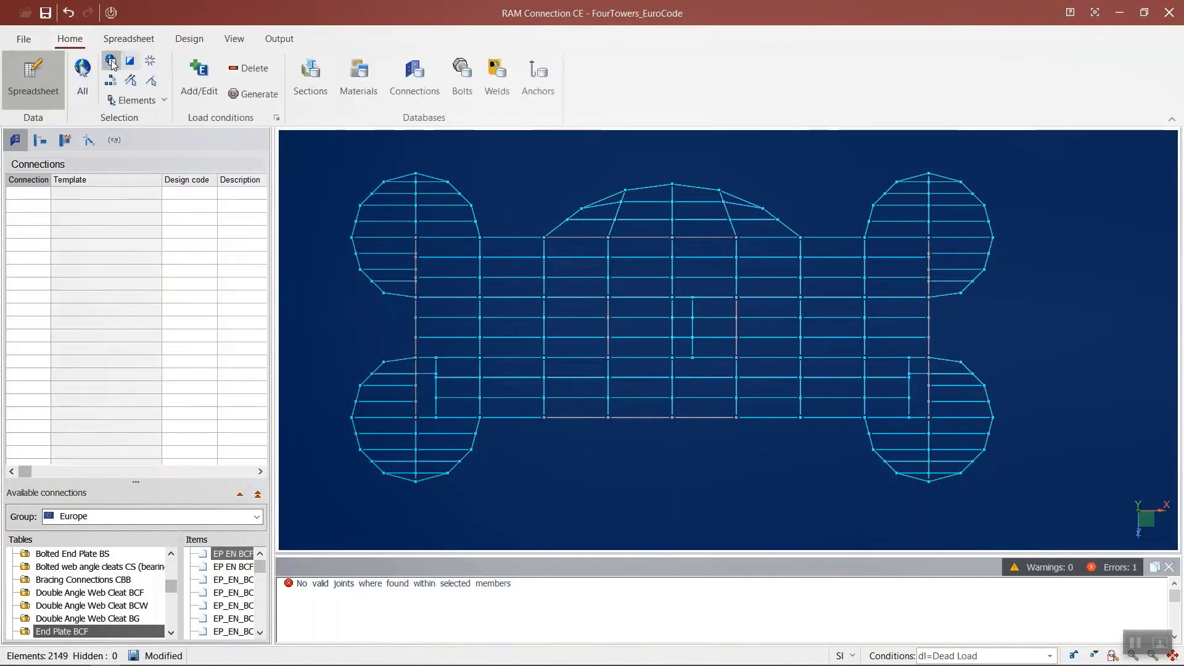
pyautogui.click(111, 62)
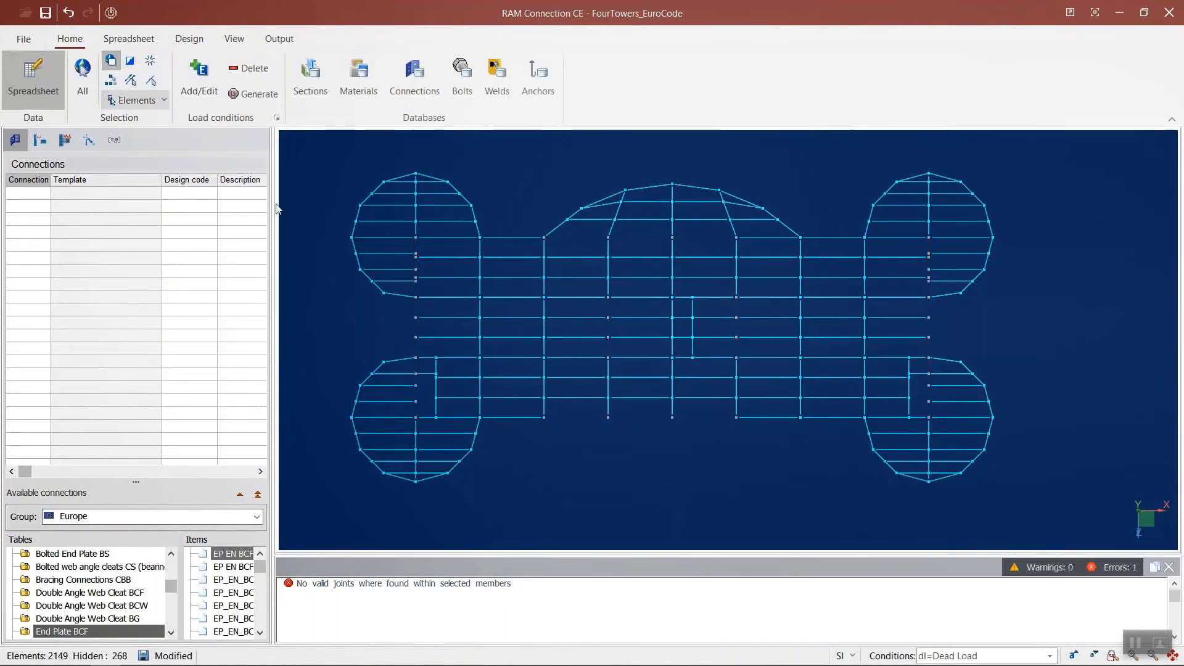
# Select all displayed members in an isometric view and assign Basic FinP connections to them
pyautogui.rightClick(623, 471)
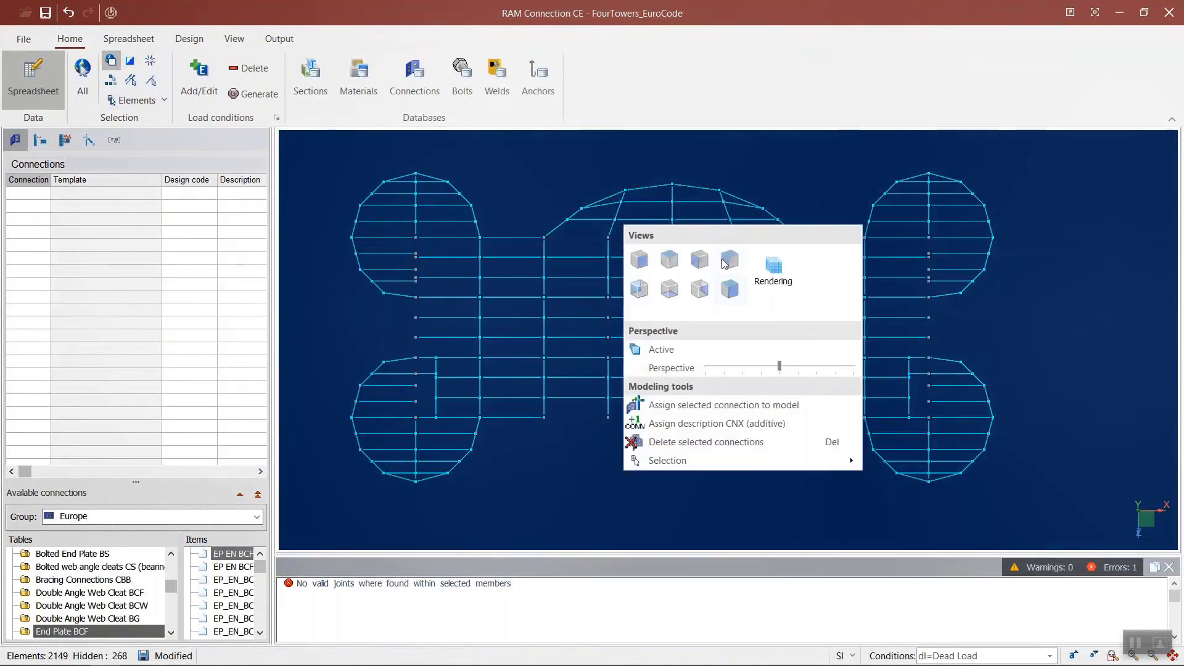
pyautogui.click(699, 259)
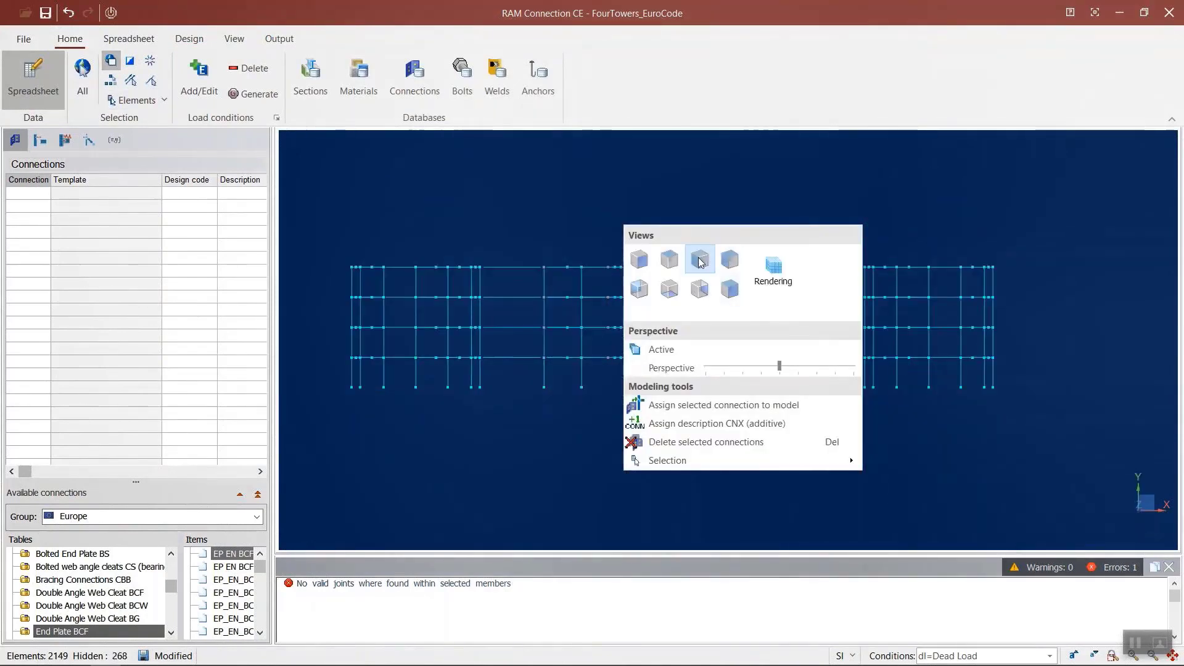
pyautogui.click(700, 290)
pyautogui.click(729, 289)
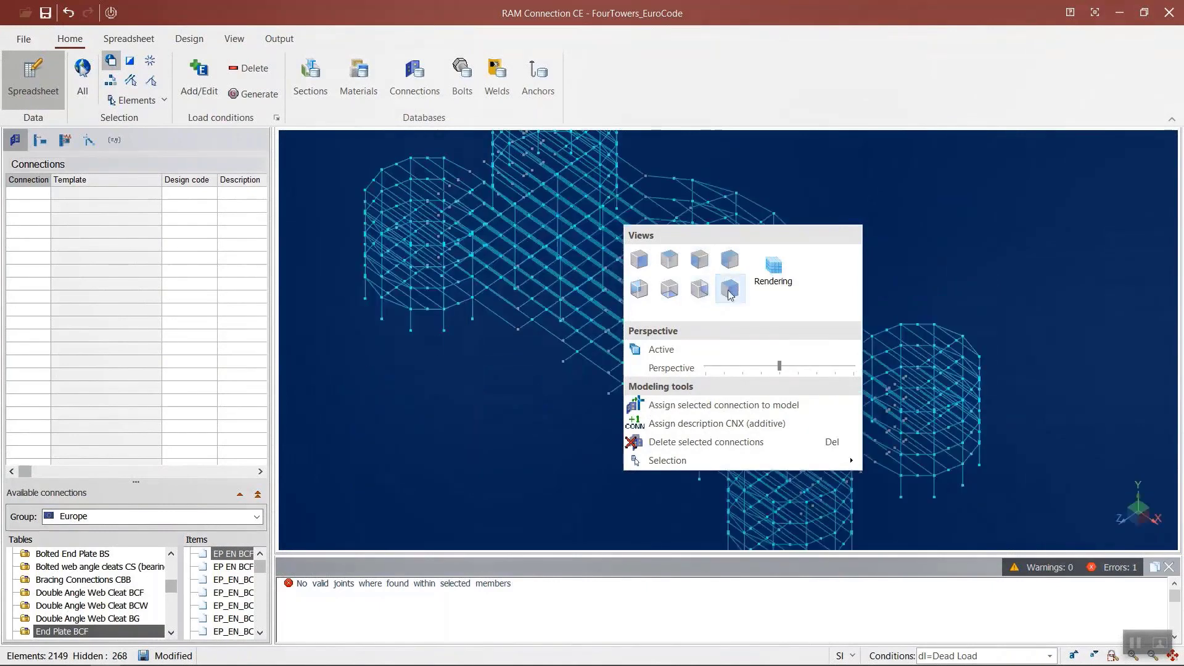
pyautogui.click(534, 361)
pyautogui.moveTo(533, 361); pyautogui.dragTo(588, 360, button='middle')
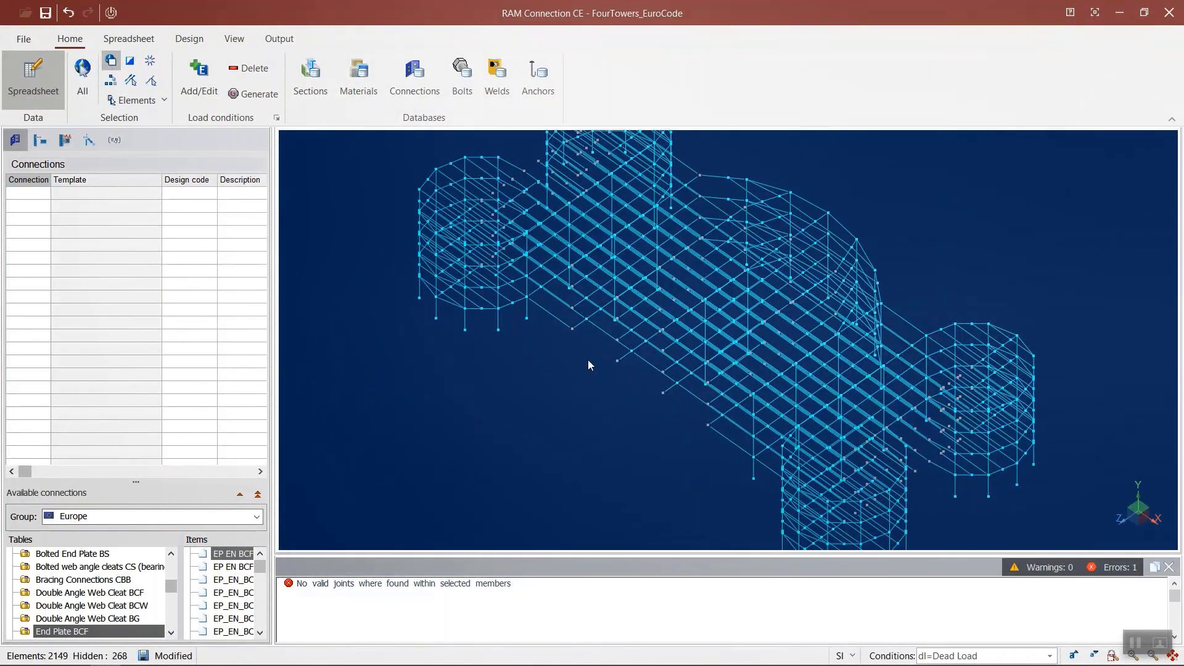
pyautogui.scroll(-3, 587, 360)
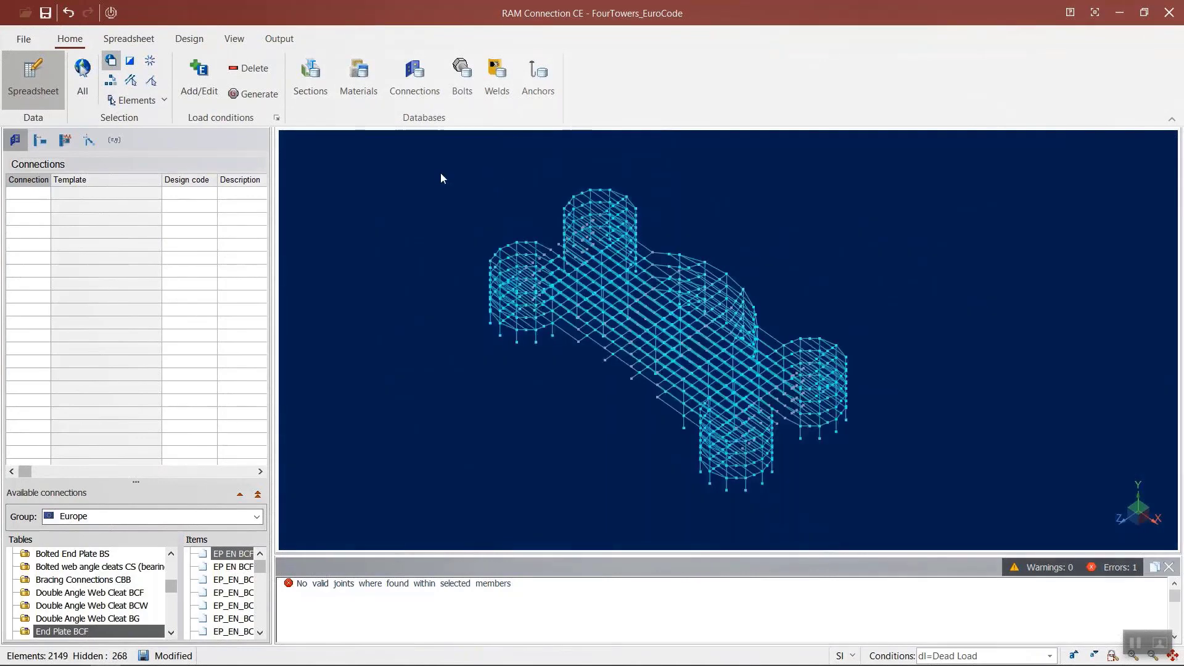
pyautogui.moveTo(440, 173); pyautogui.dragTo(881, 528)
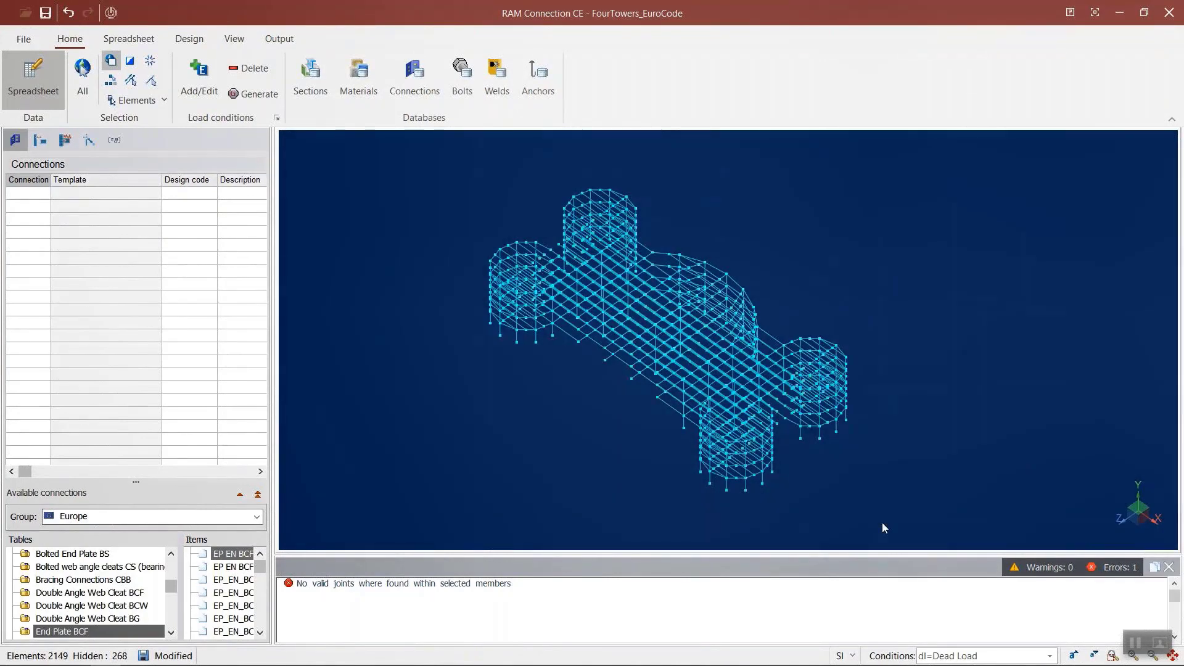
pyautogui.scroll(2, 556, 303)
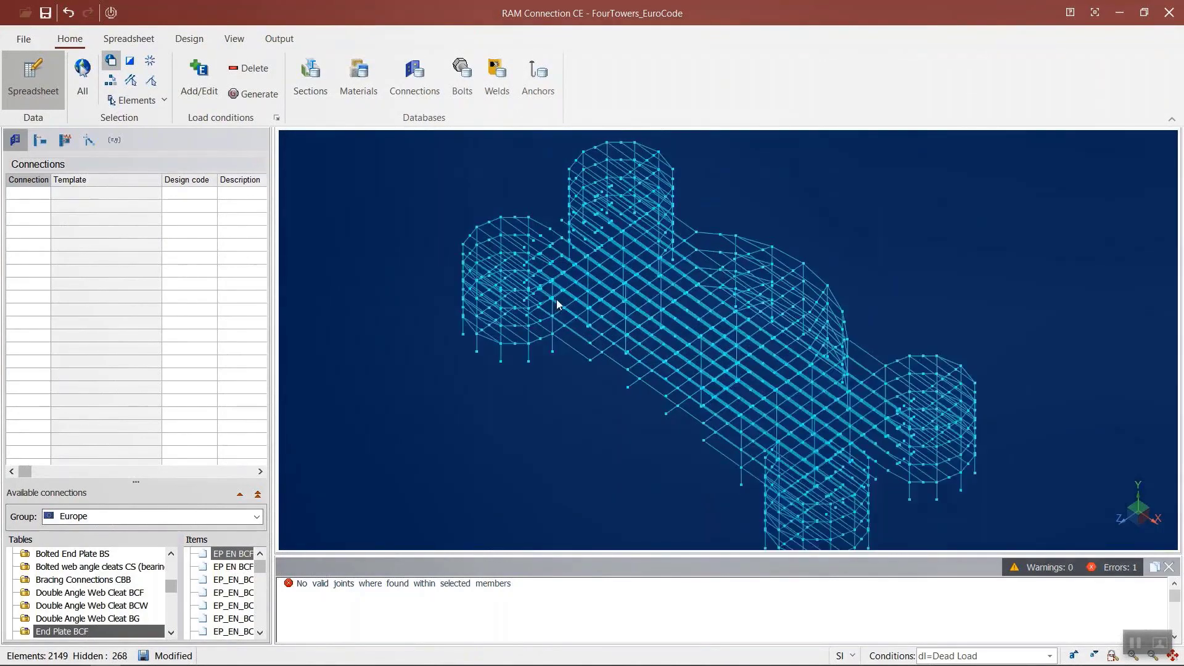
pyautogui.click(189, 39)
pyautogui.click(31, 93)
pyautogui.moveTo(58, 114)
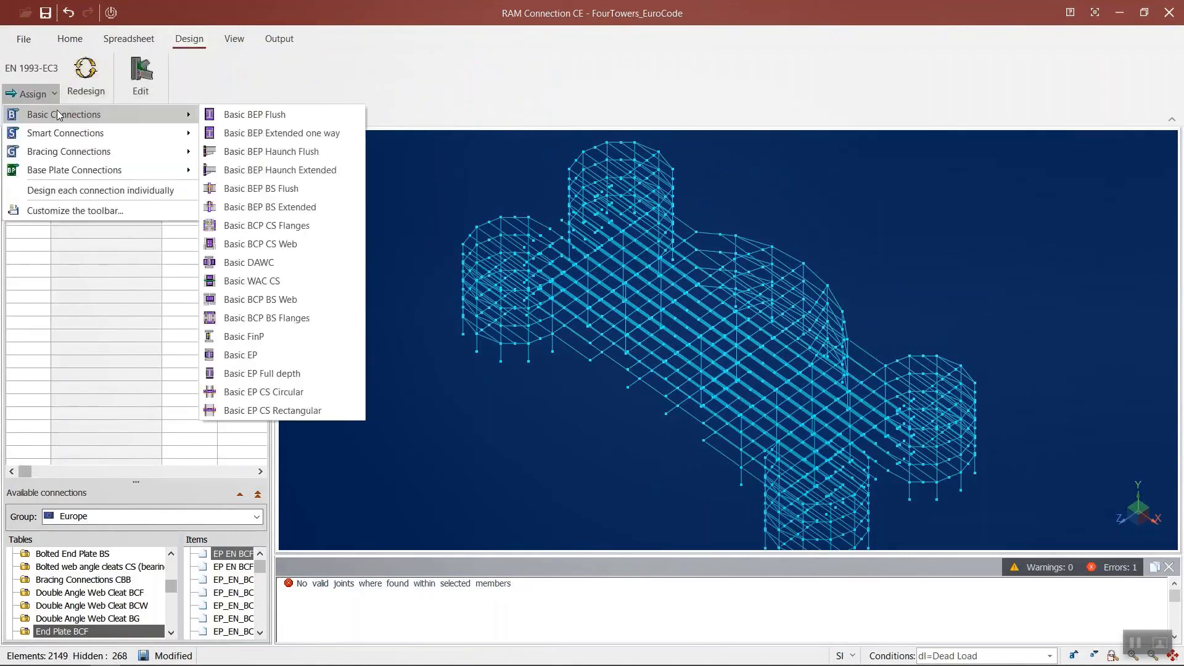
pyautogui.click(279, 336)
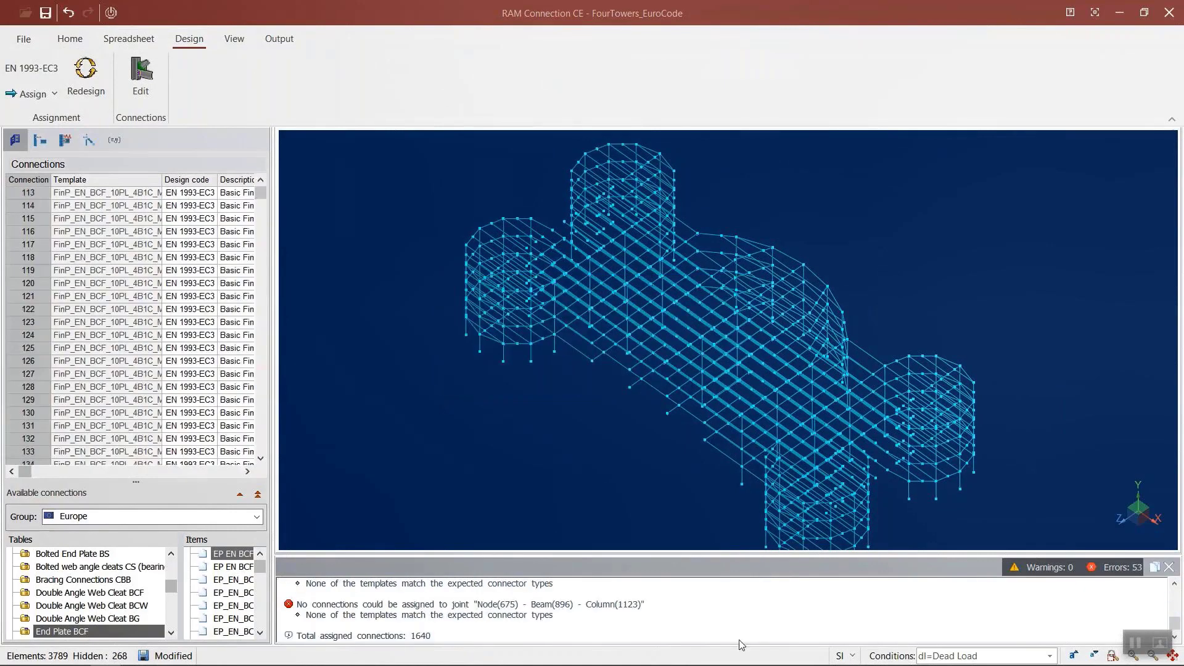
# Open one of the beam-to-column fin plate connections and review its DXF drawing and data report
pyautogui.scroll(5, 538, 350)
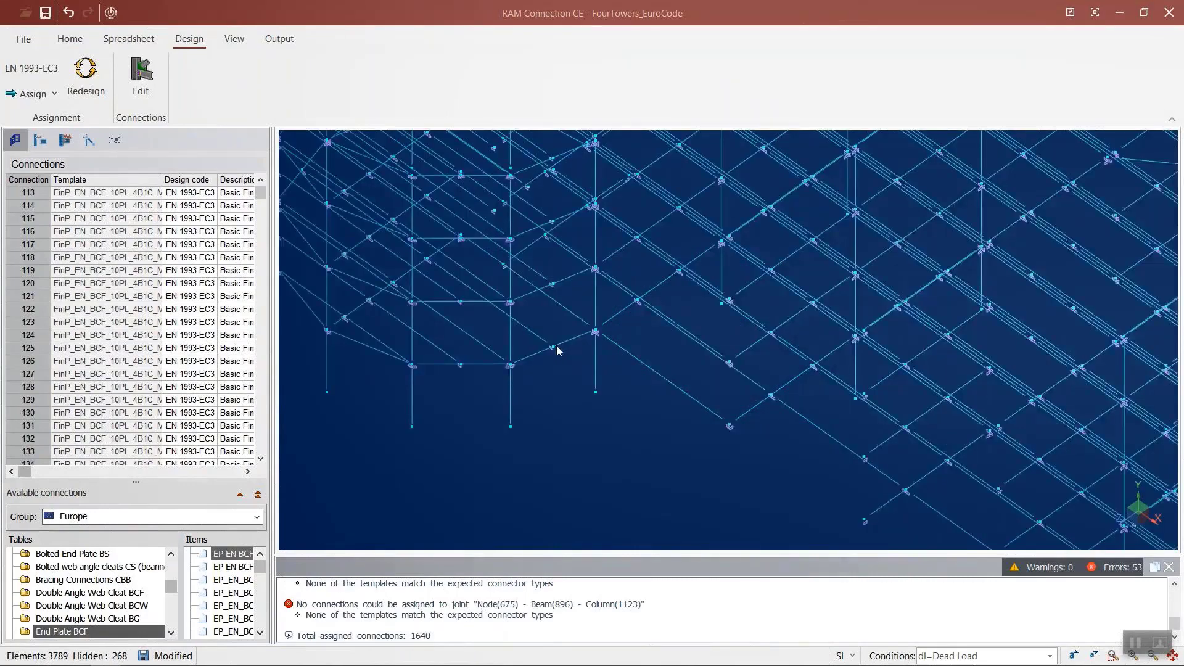
pyautogui.scroll(3, 557, 350)
pyautogui.doubleClick(674, 312)
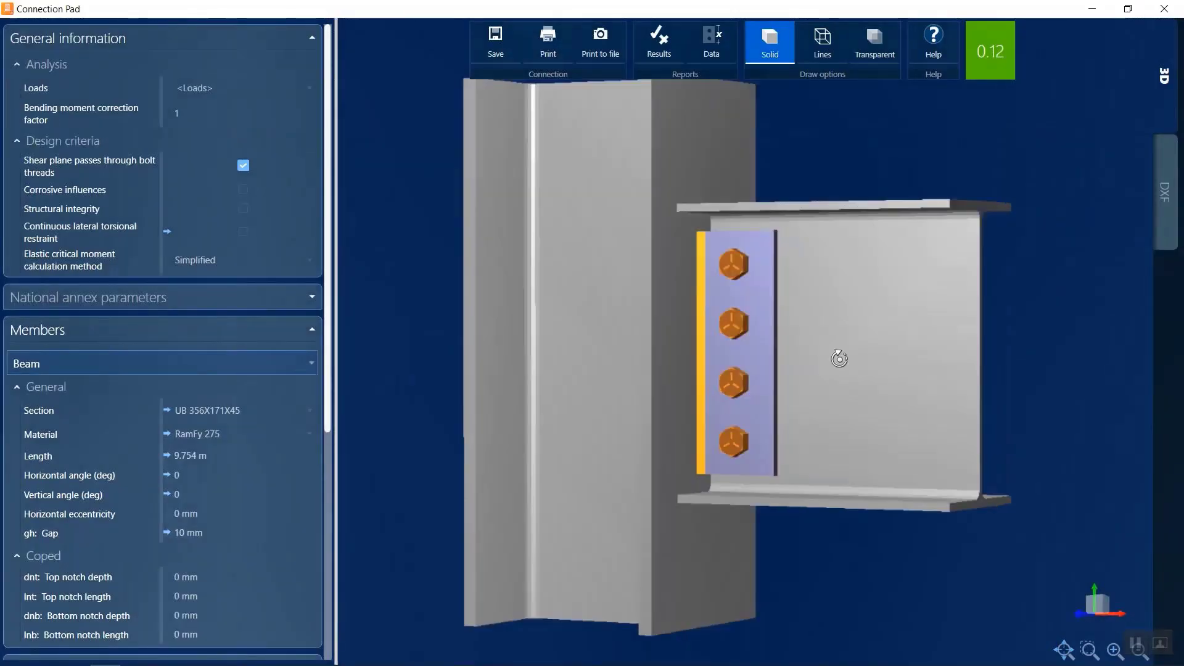
pyautogui.click(1164, 193)
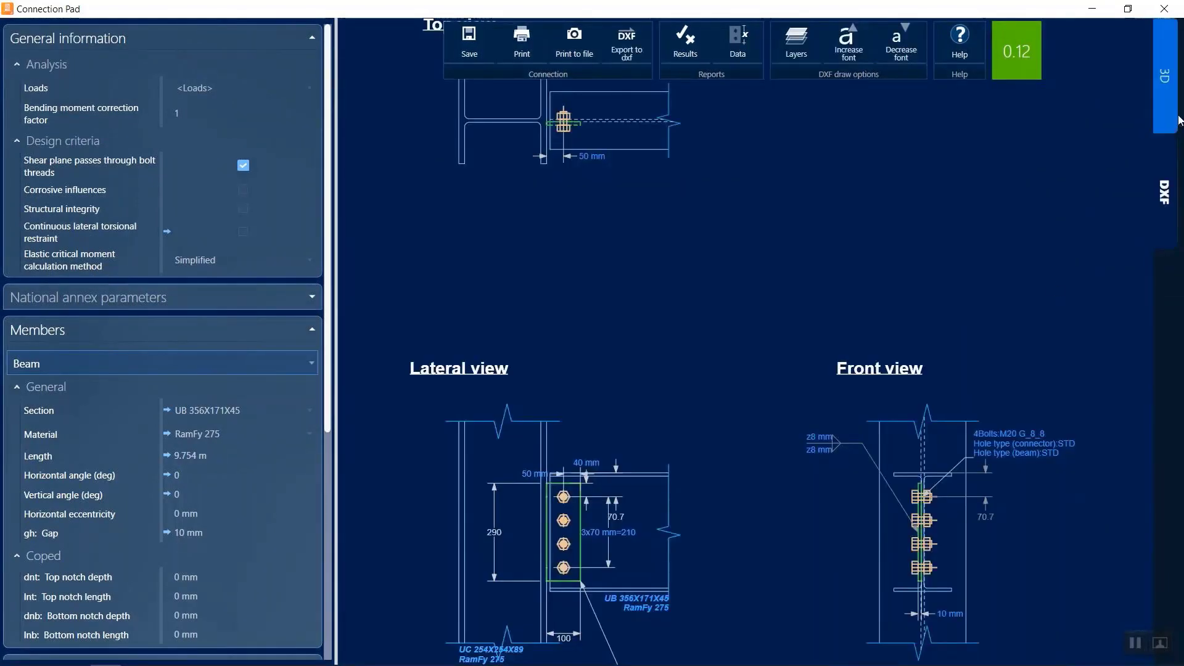
pyautogui.click(1164, 75)
pyautogui.click(711, 58)
pyautogui.scroll(-3, 445, 457)
pyautogui.scroll(-9, 449, 461)
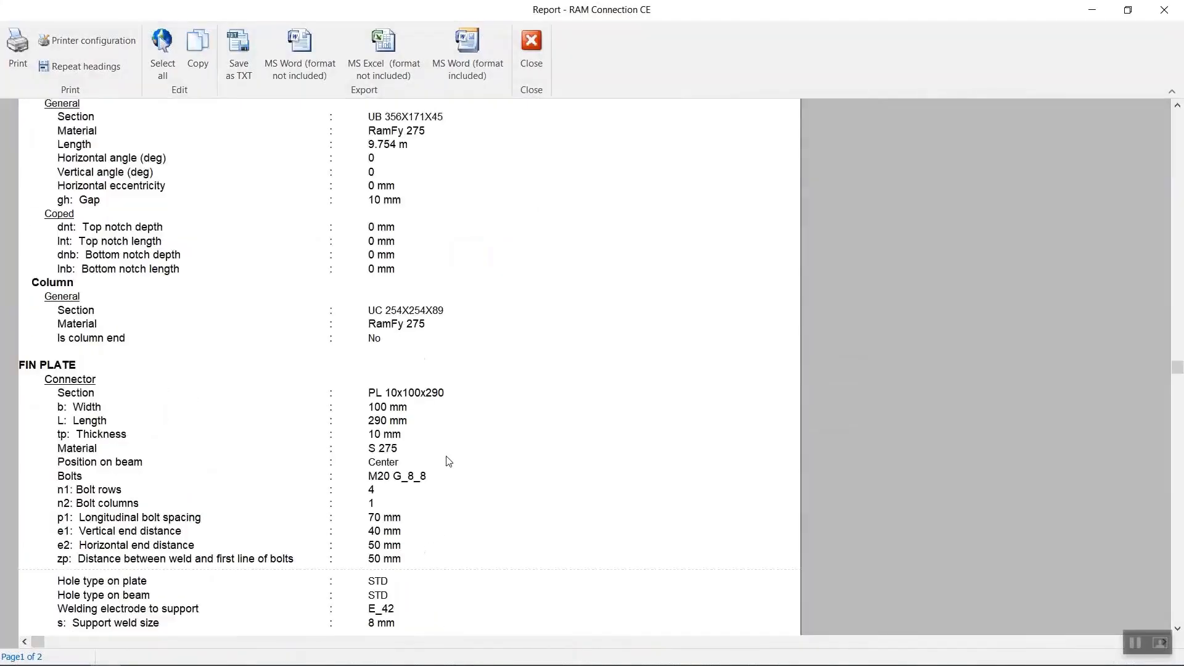
pyautogui.click(539, 65)
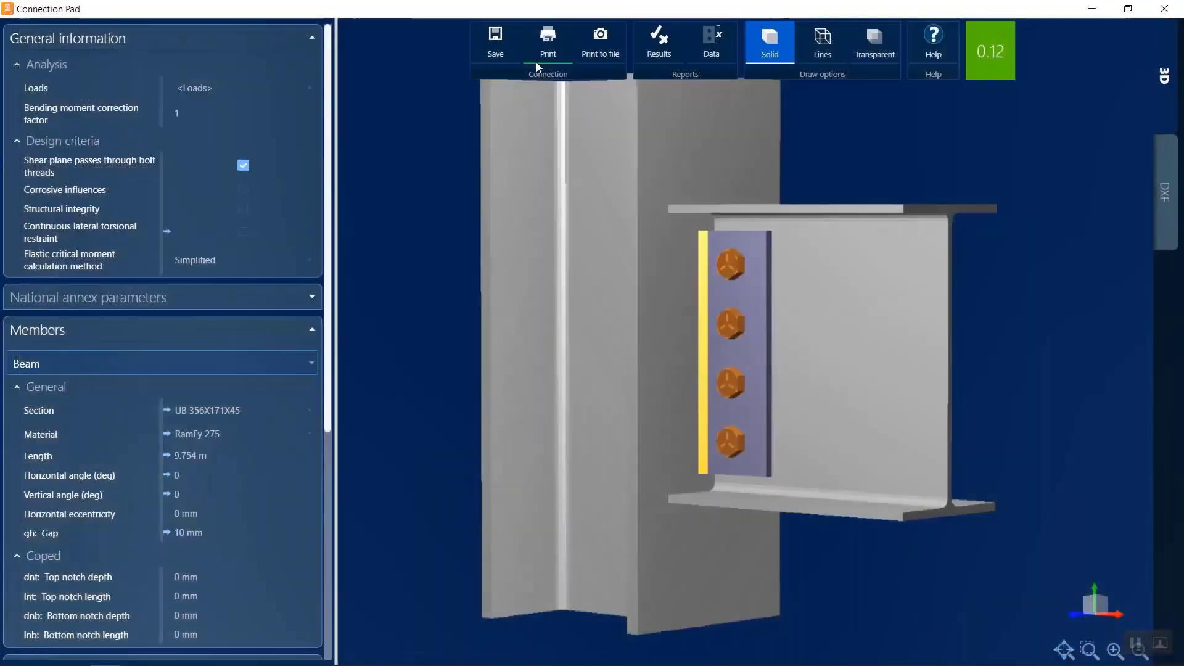
# Examine the fin plate's results report, including demands, geometric considerations, design checks and the formulas option, and close the connection
pyautogui.click(668, 48)
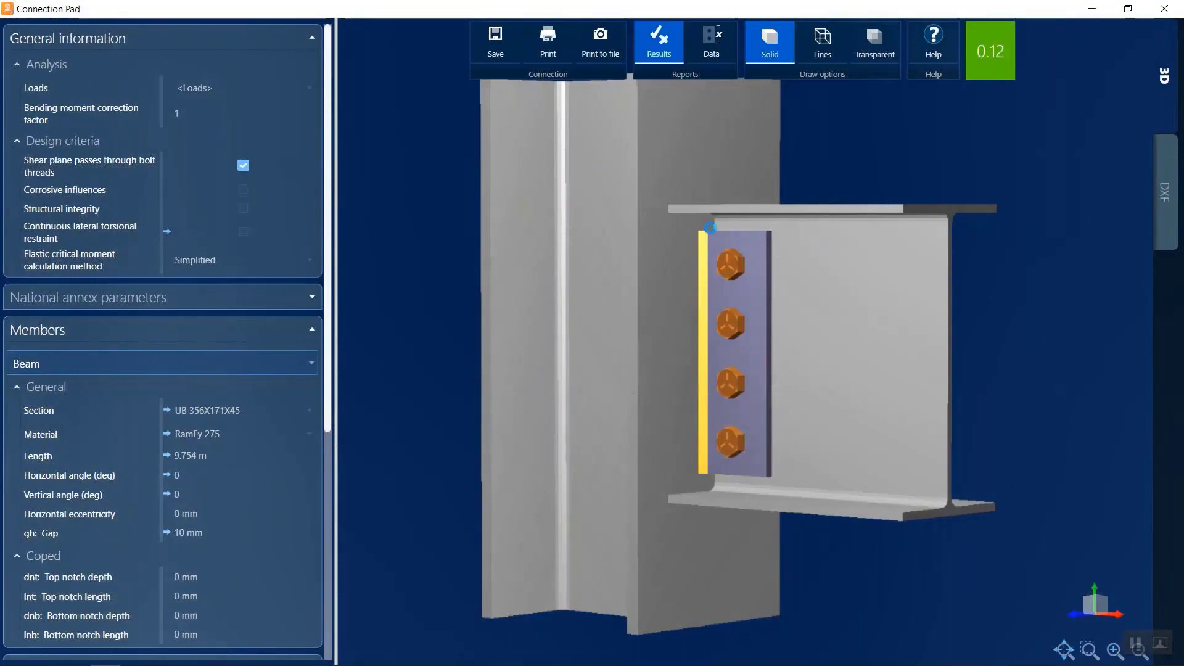
pyautogui.scroll(-2, 715, 374)
pyautogui.scroll(-4, 715, 374)
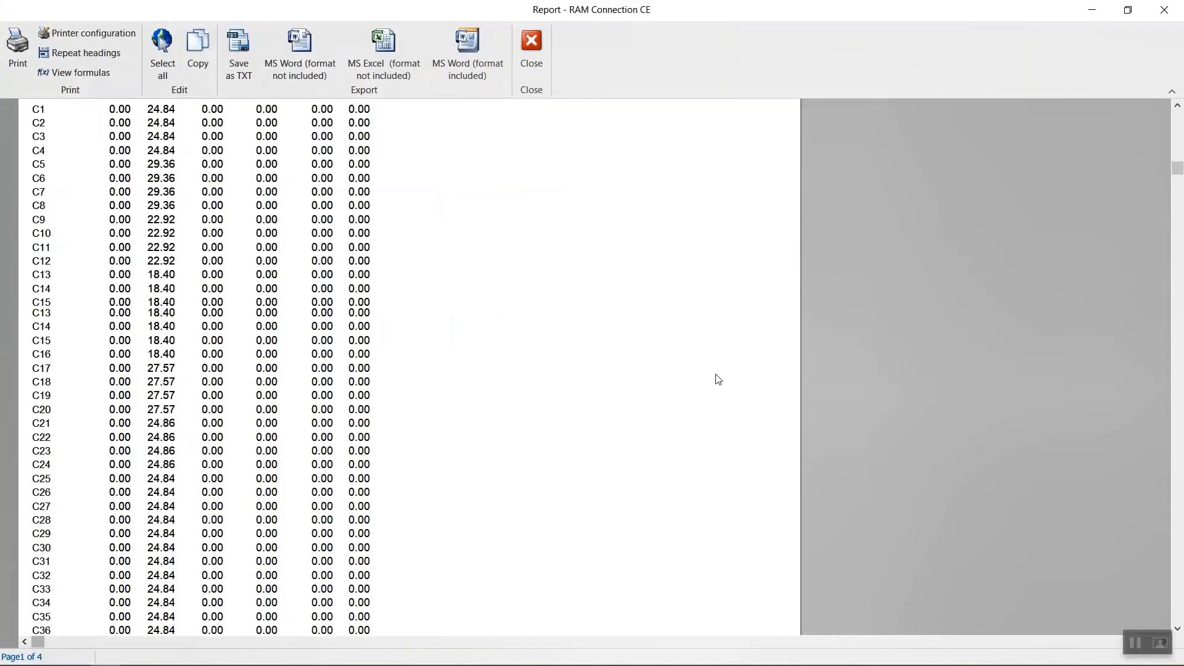
pyautogui.scroll(2, 717, 378)
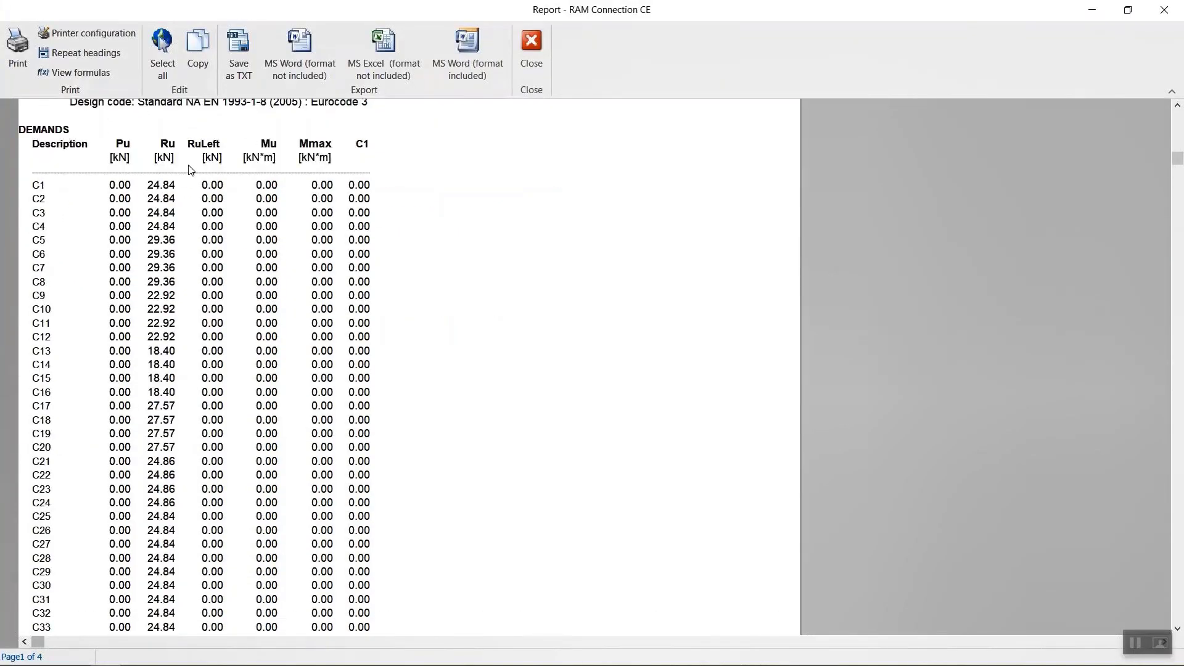
pyautogui.scroll(-2, 311, 282)
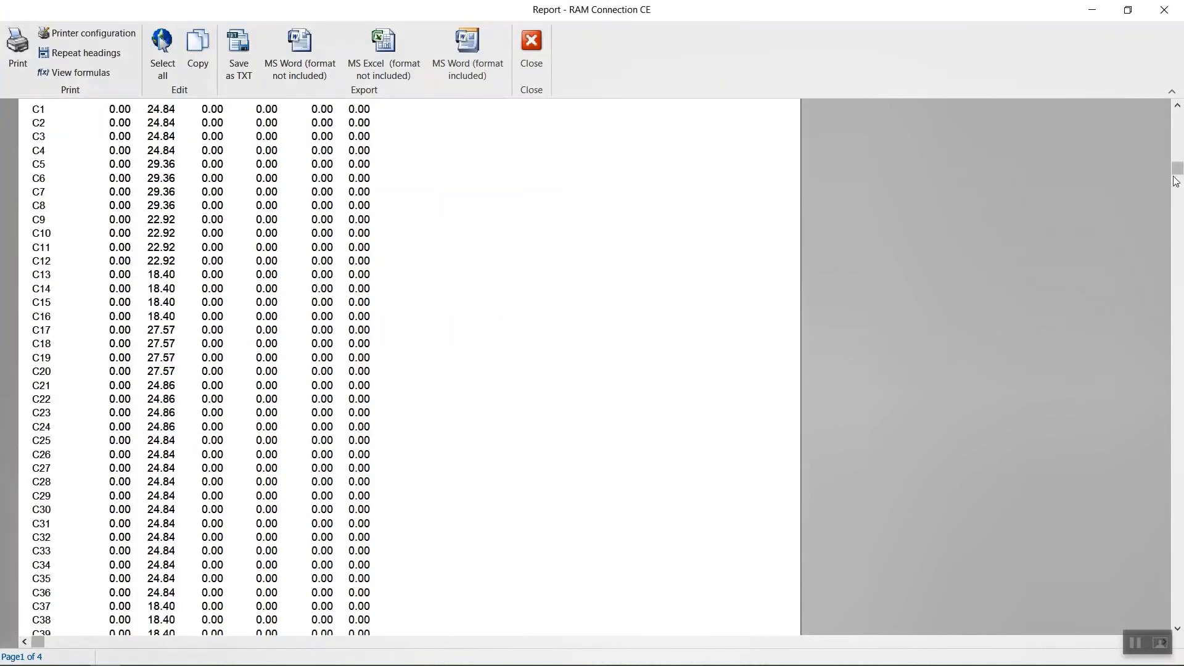
pyautogui.moveTo(1176, 181); pyautogui.dragTo(1178, 502)
pyautogui.click(53, 72)
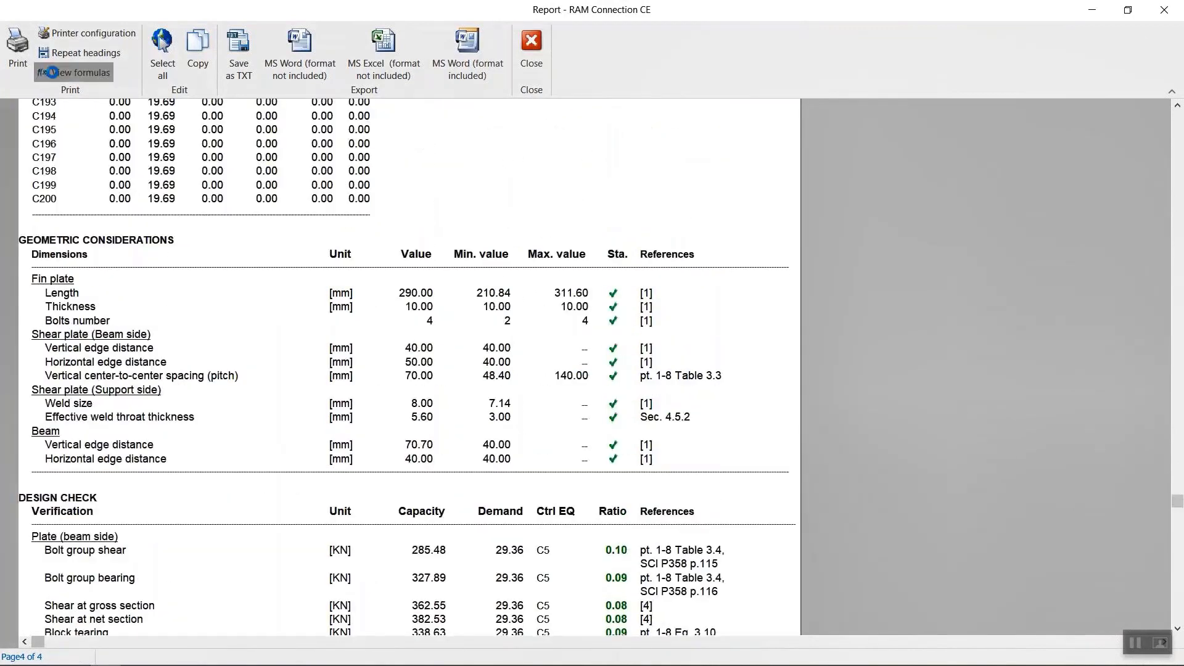
pyautogui.click(53, 72)
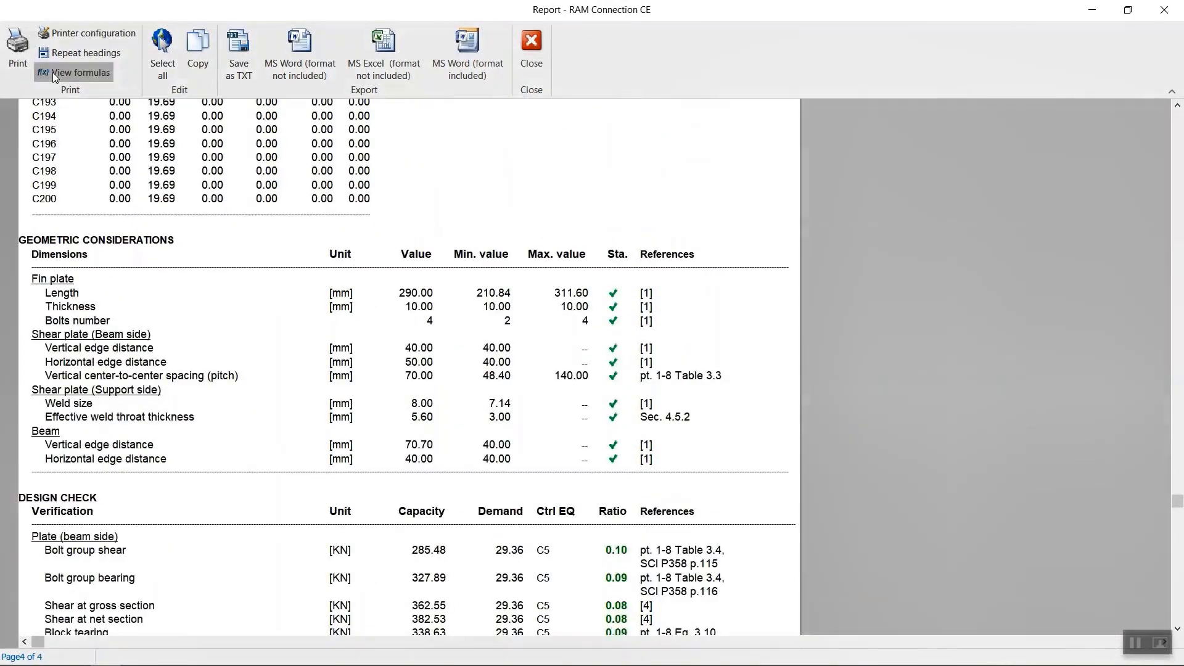
pyautogui.click(531, 53)
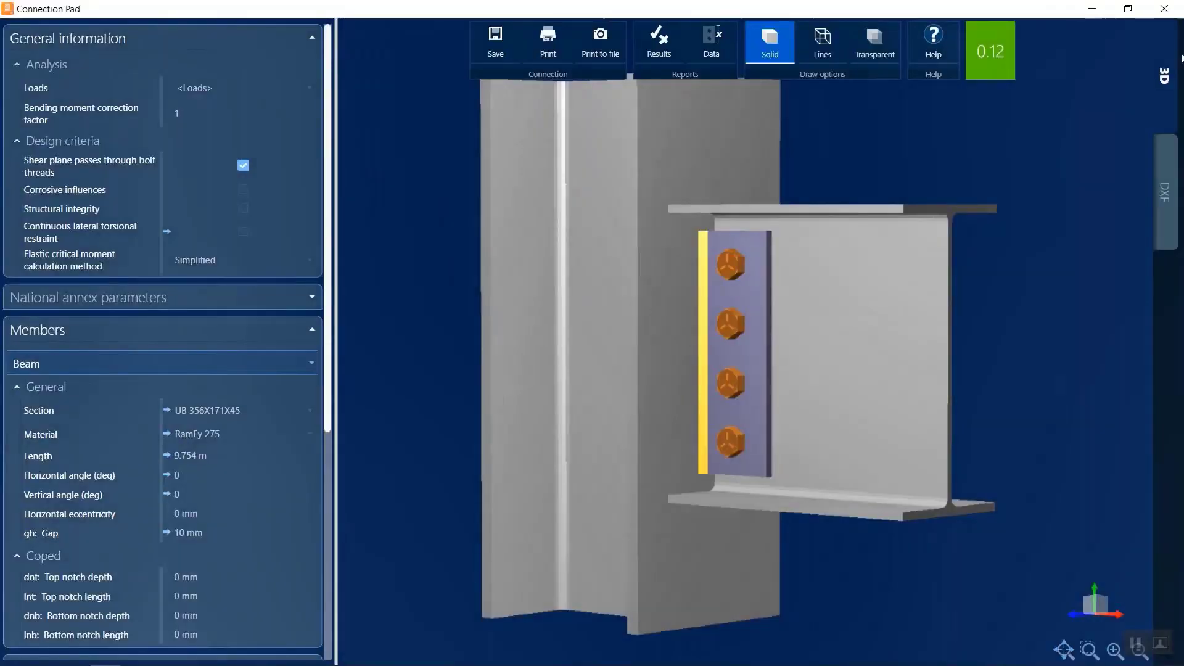
pyautogui.click(1169, 15)
# Show the whole model in an isometric view and render the selected lateral frame members as solids
pyautogui.scroll(-3, 724, 414)
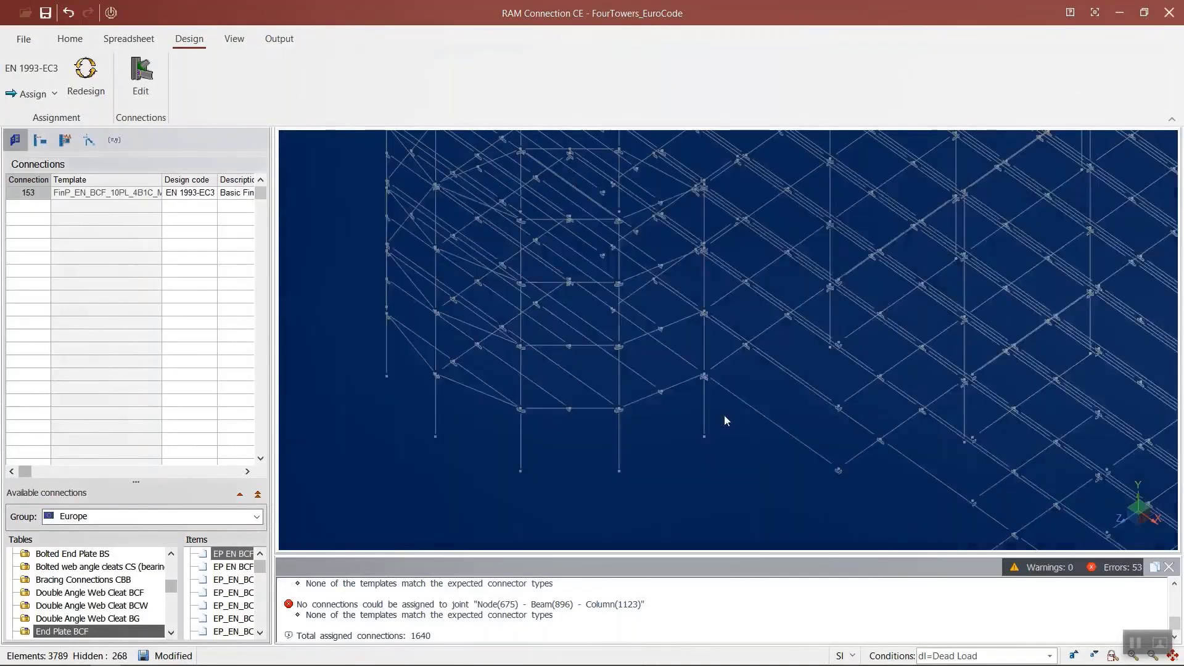
pyautogui.scroll(-4, 723, 415)
pyautogui.moveTo(803, 402); pyautogui.dragTo(635, 295, button='middle')
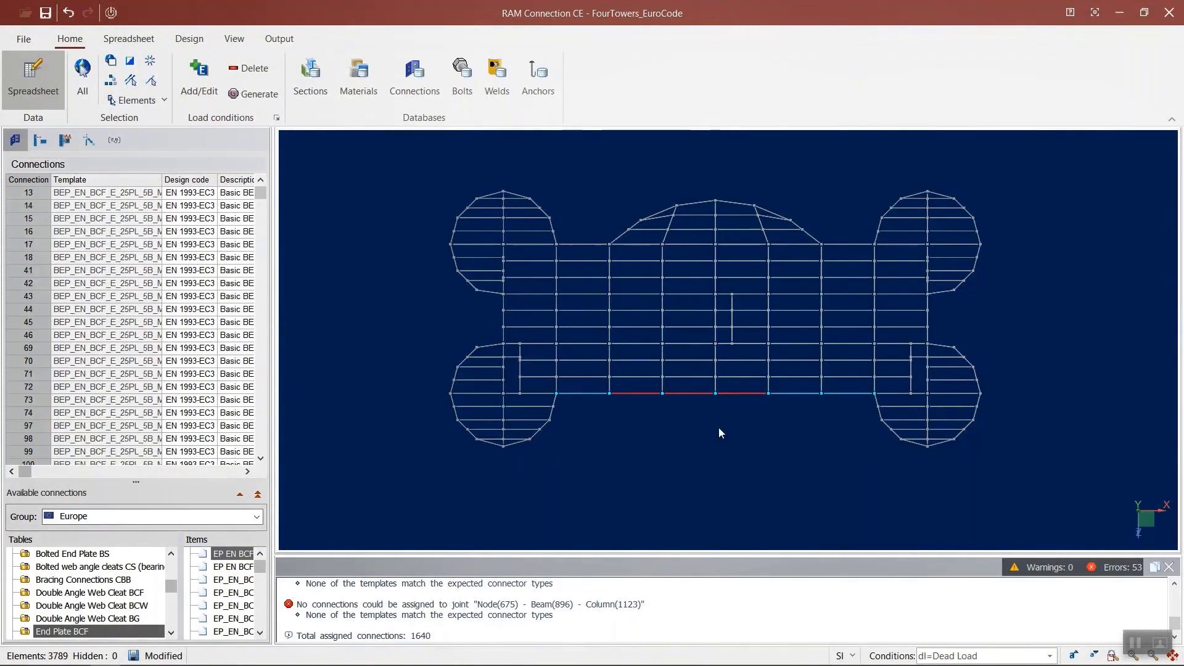
pyautogui.rightClick(391, 198)
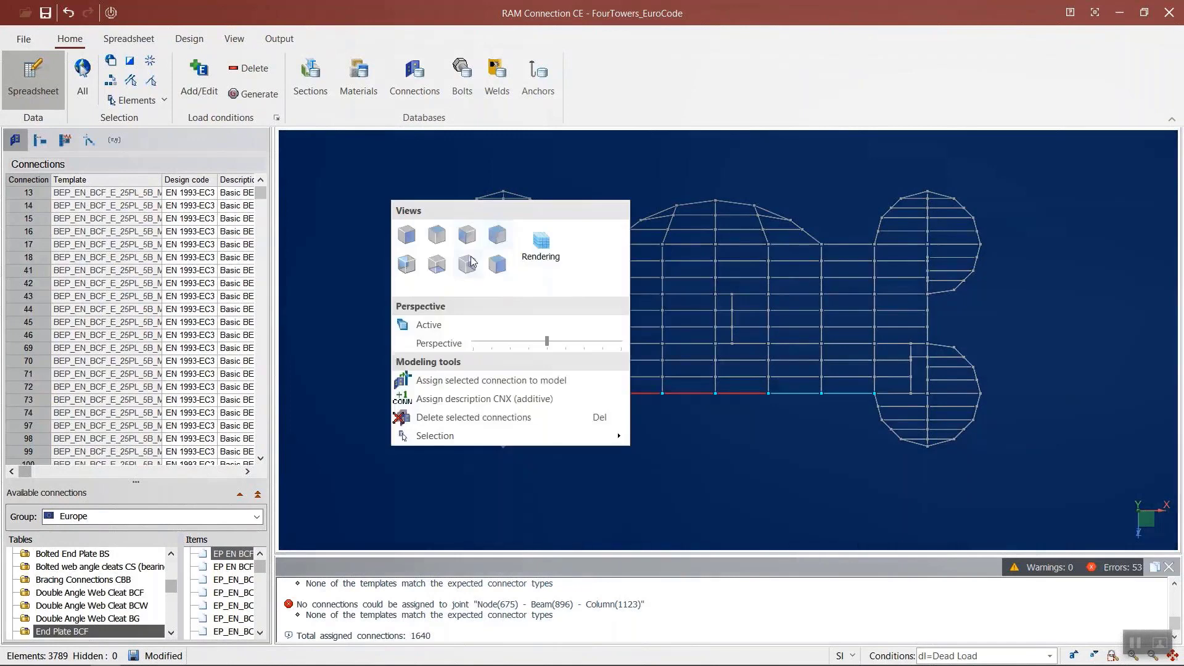
pyautogui.click(470, 264)
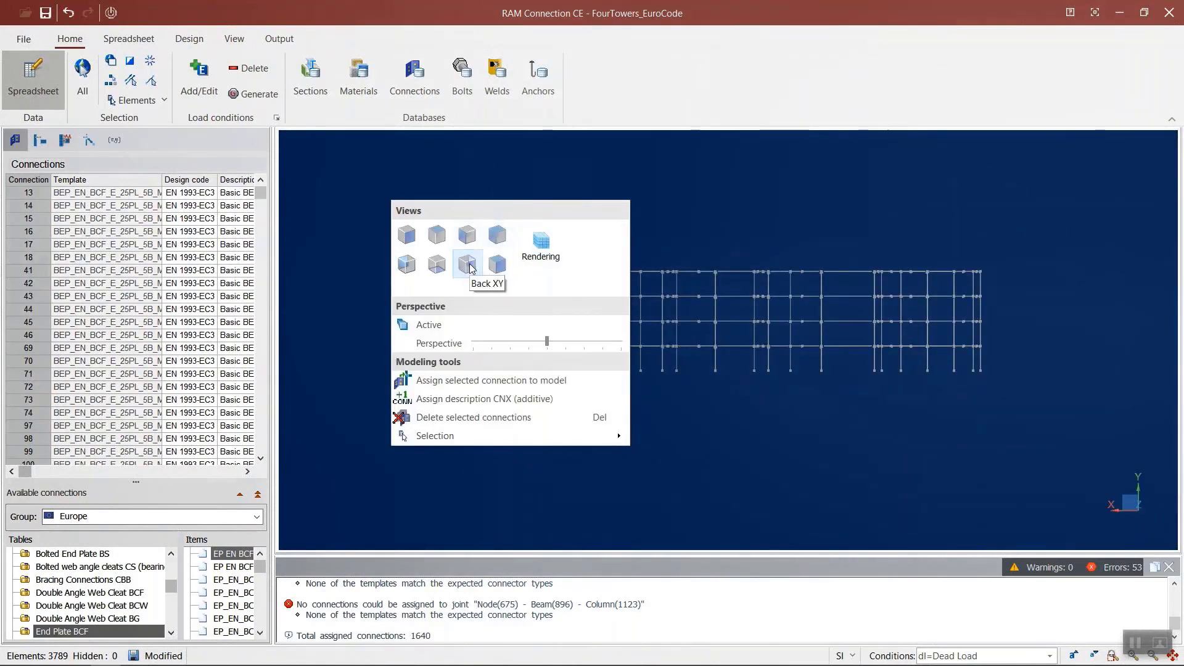
pyautogui.click(497, 234)
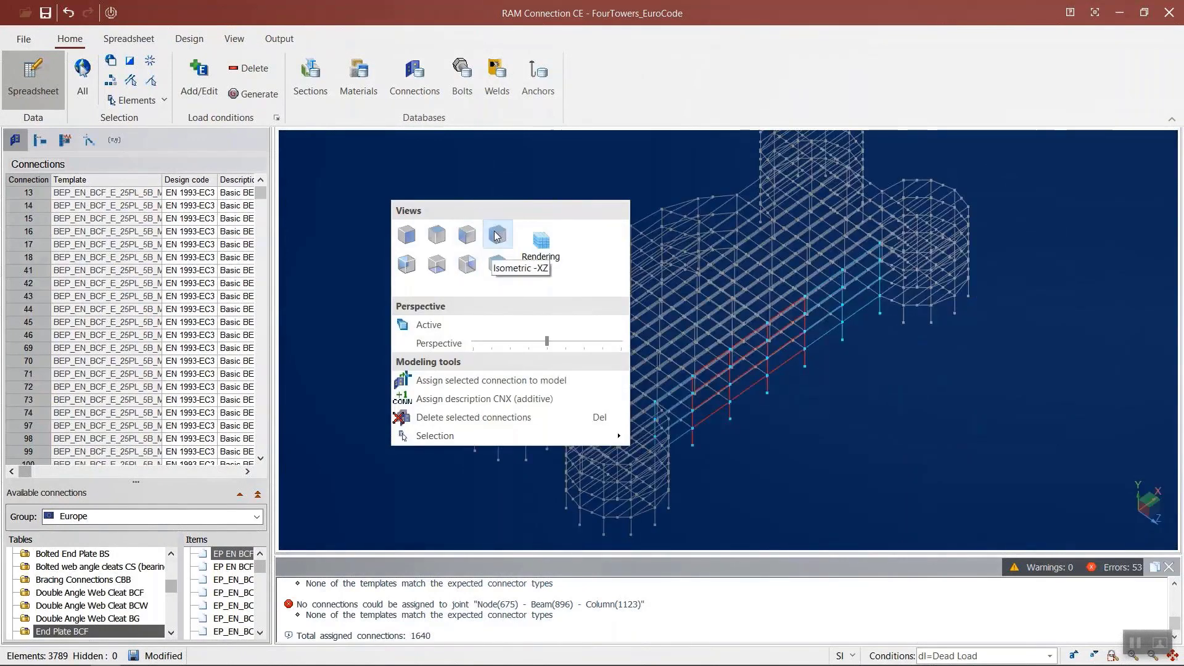
pyautogui.click(542, 242)
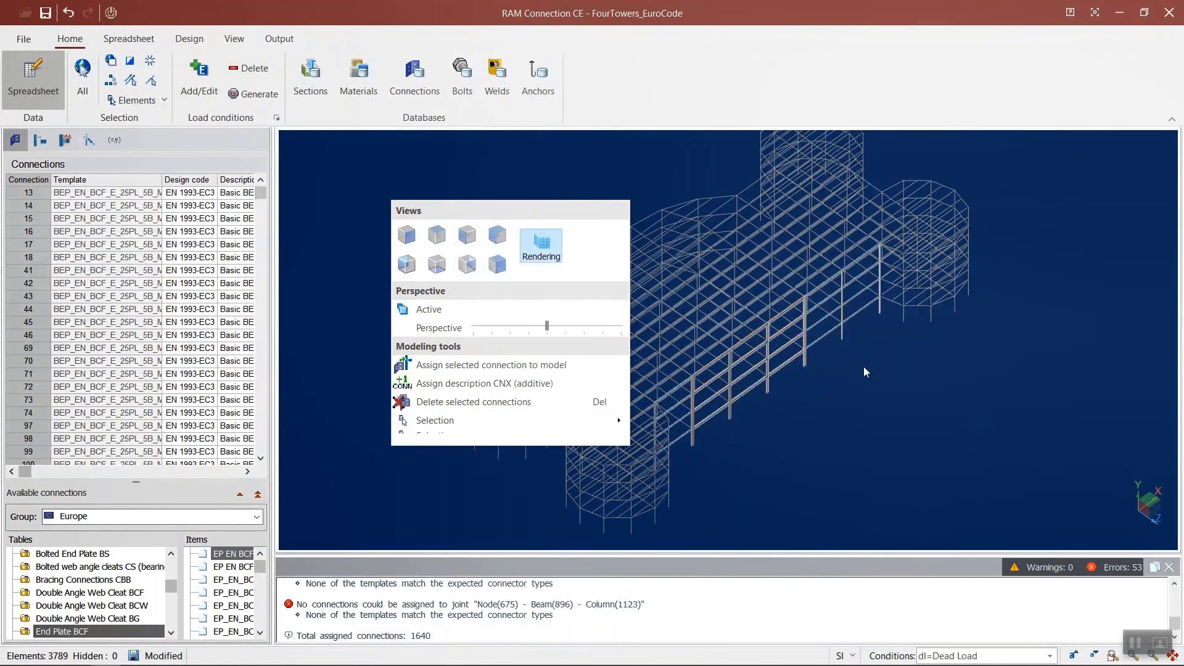
# Examine the rendered moment end plate and fin plate connections along the lateral frame's beam-to-column joints
pyautogui.scroll(2, 778, 381)
pyautogui.scroll(3, 756, 372)
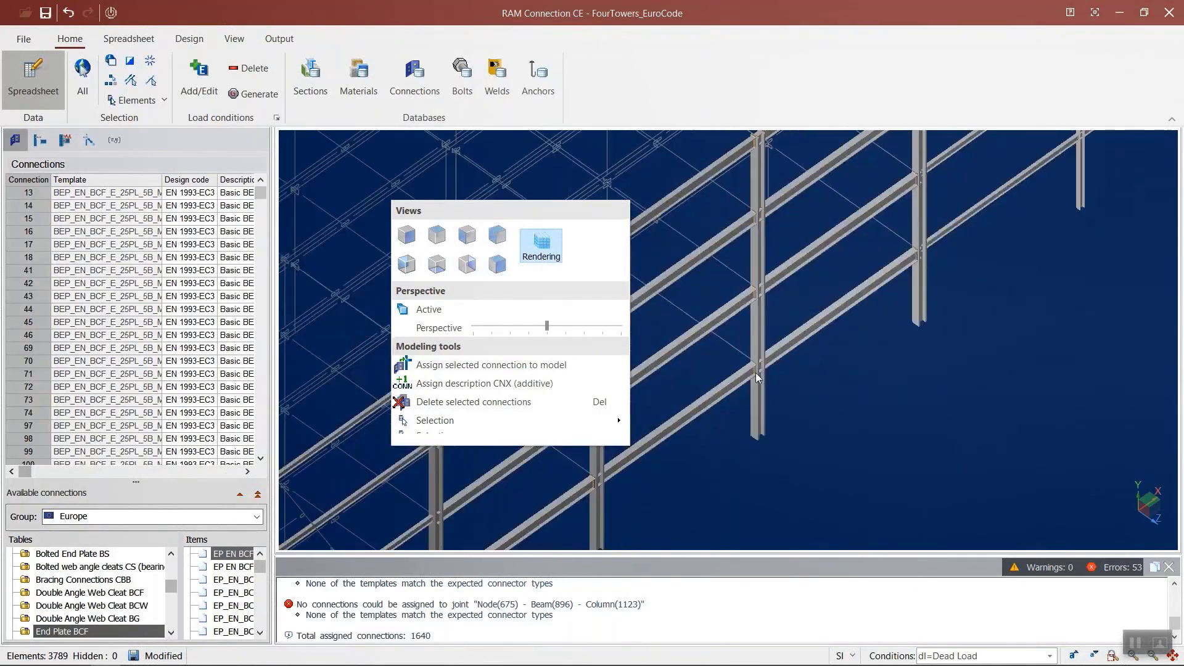
pyautogui.scroll(3, 756, 372)
pyautogui.scroll(2, 755, 371)
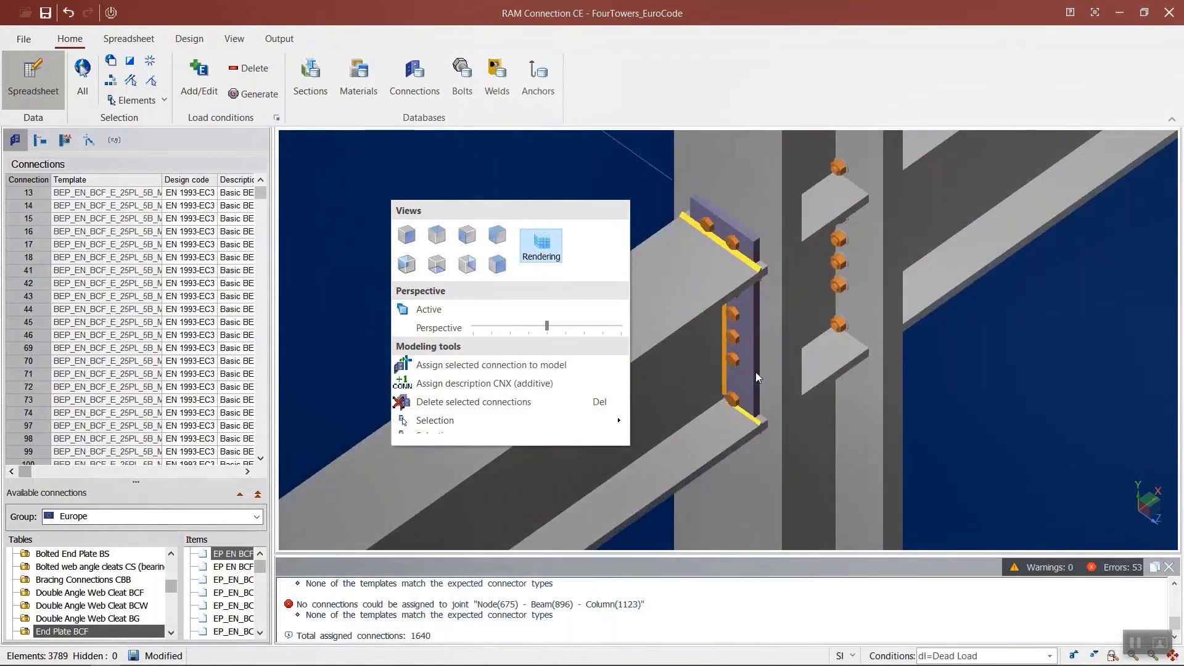
pyautogui.scroll(-3, 756, 371)
pyautogui.scroll(-1, 756, 372)
pyautogui.moveTo(706, 363); pyautogui.dragTo(879, 217, button='middle')
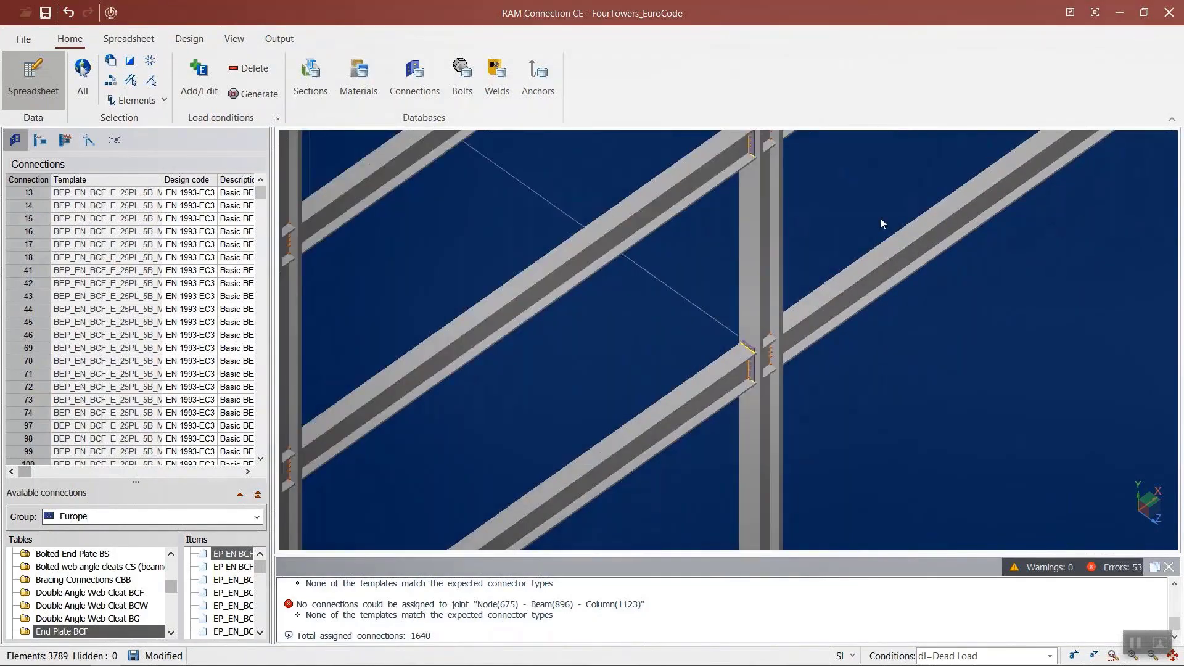
pyautogui.moveTo(807, 326); pyautogui.dragTo(955, 152, button='middle')
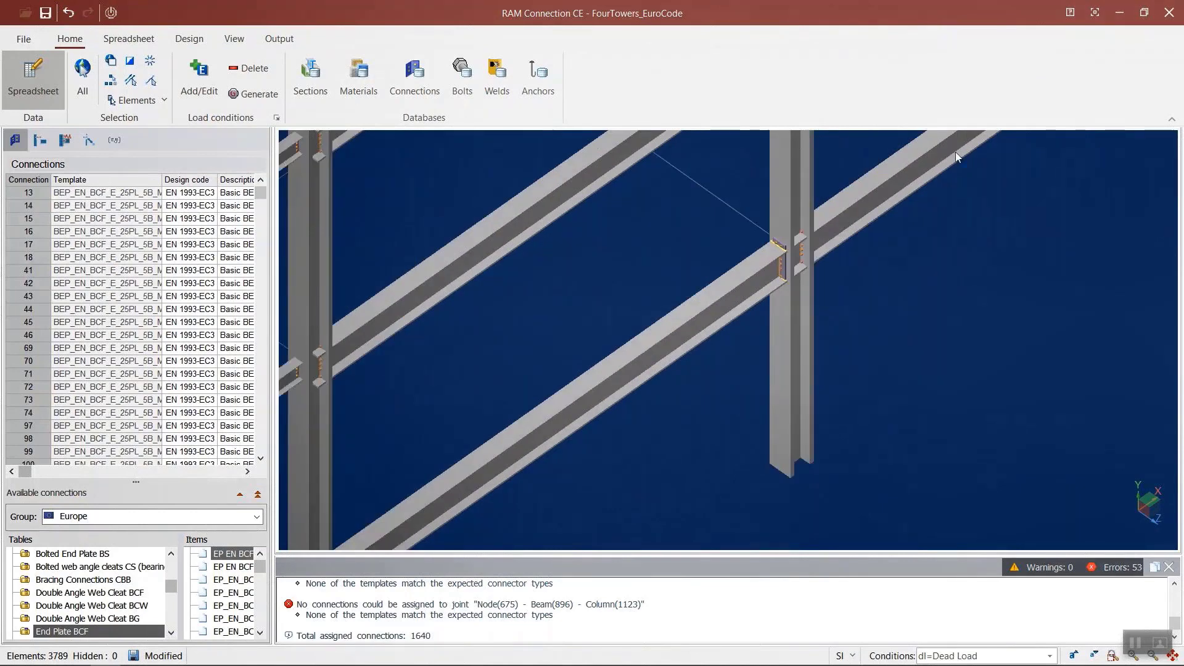
pyautogui.moveTo(943, 108); pyautogui.dragTo(910, 149, button='middle')
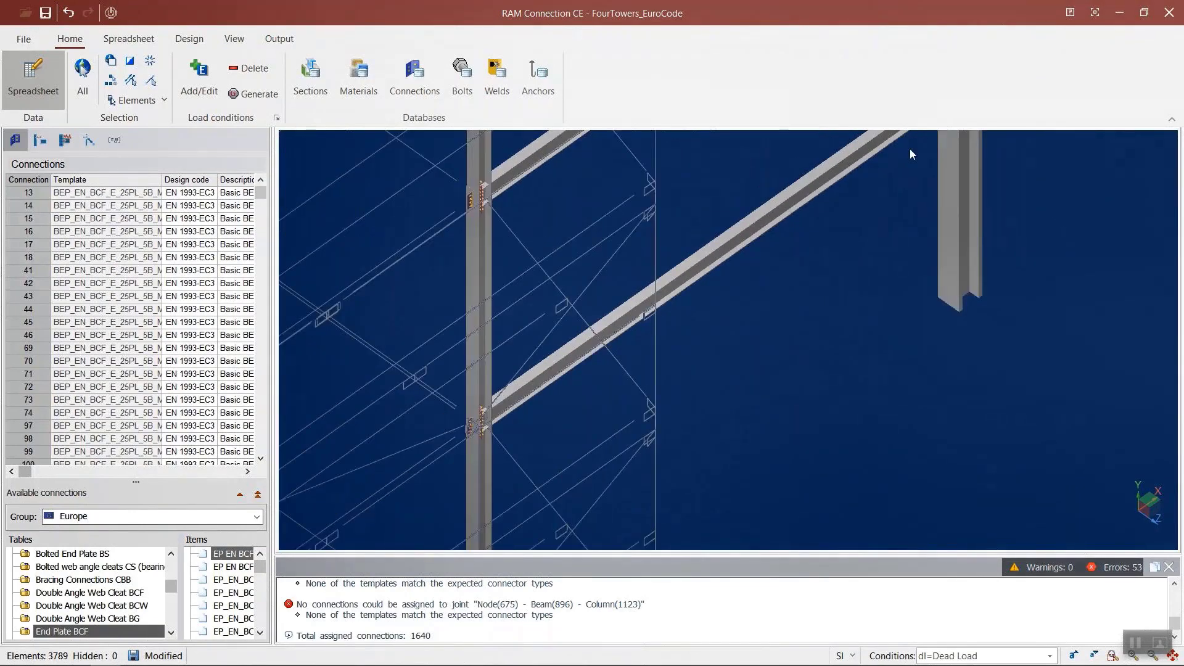
pyautogui.scroll(2, 879, 191)
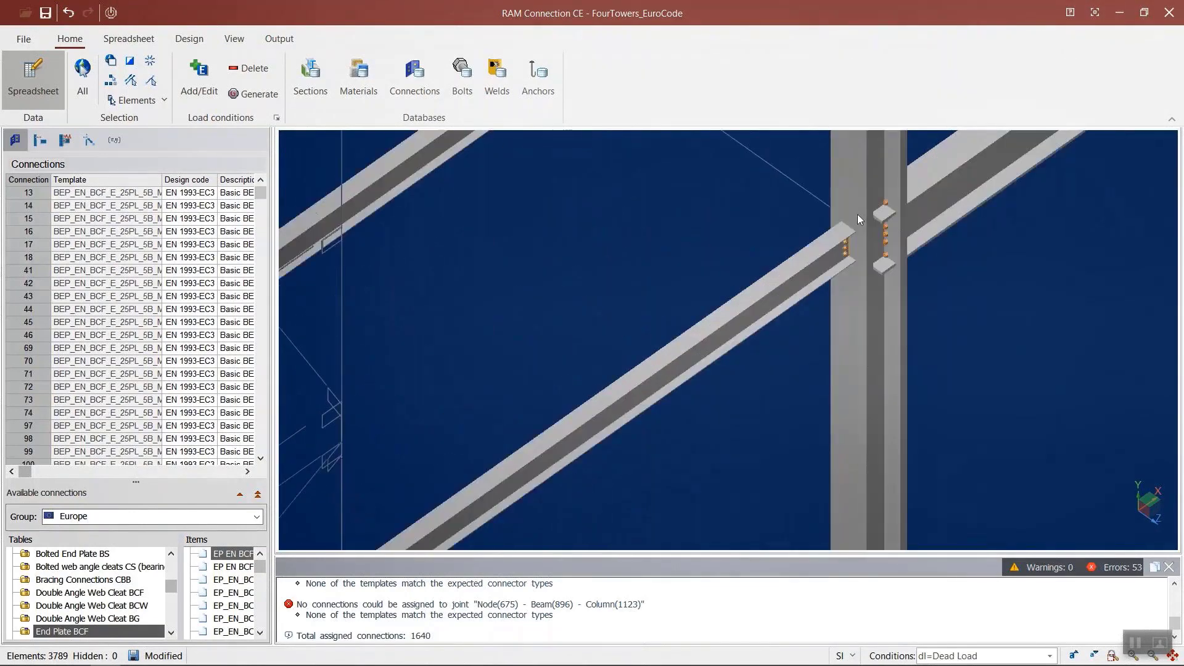
pyautogui.scroll(3, 852, 232)
pyautogui.scroll(2, 852, 232)
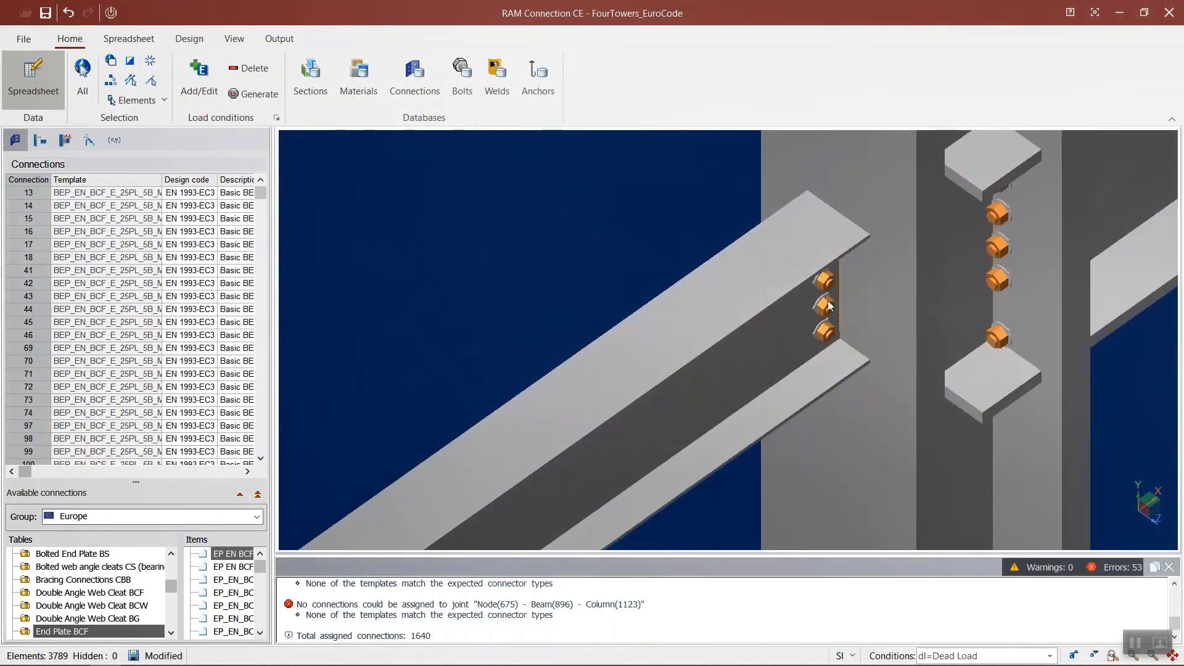
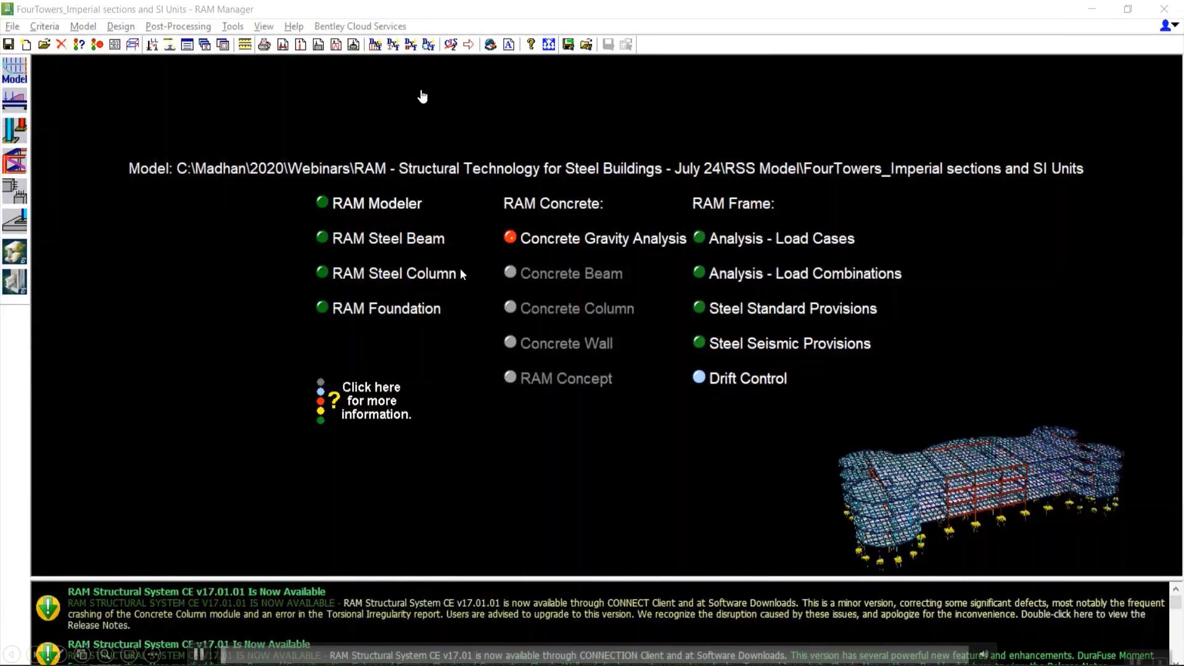
# In RAM Manager, start DXF file generation and review the color and layer options for miscellaneous, steel and other items
pyautogui.click(376, 45)
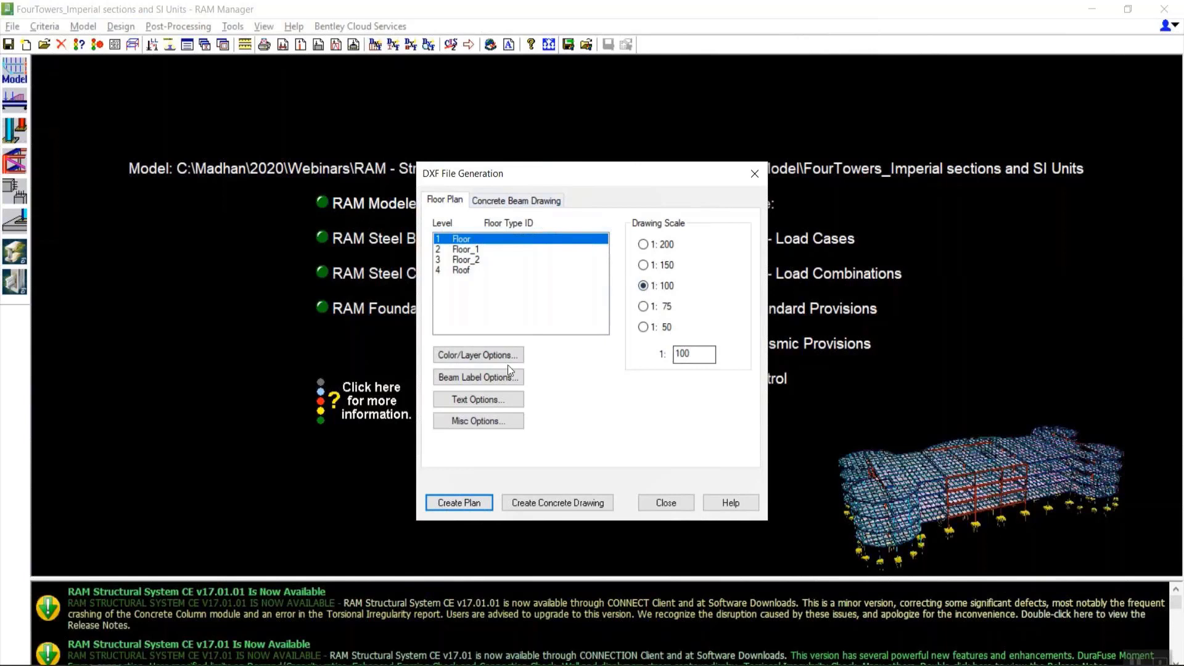
pyautogui.click(473, 355)
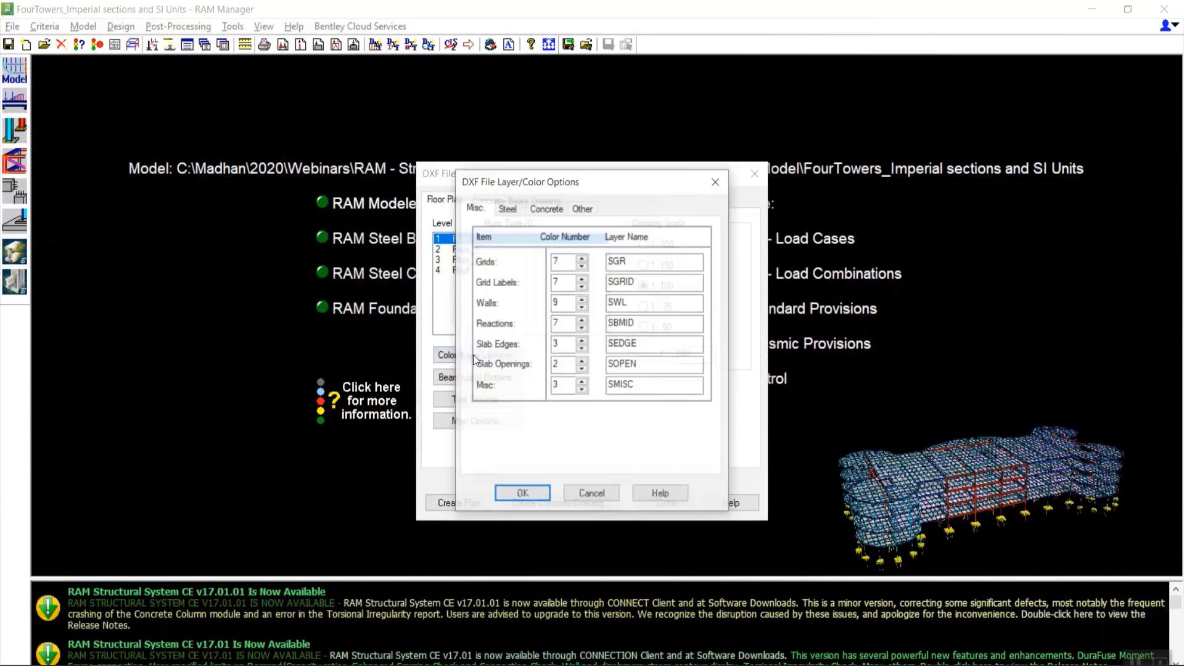
pyautogui.click(506, 208)
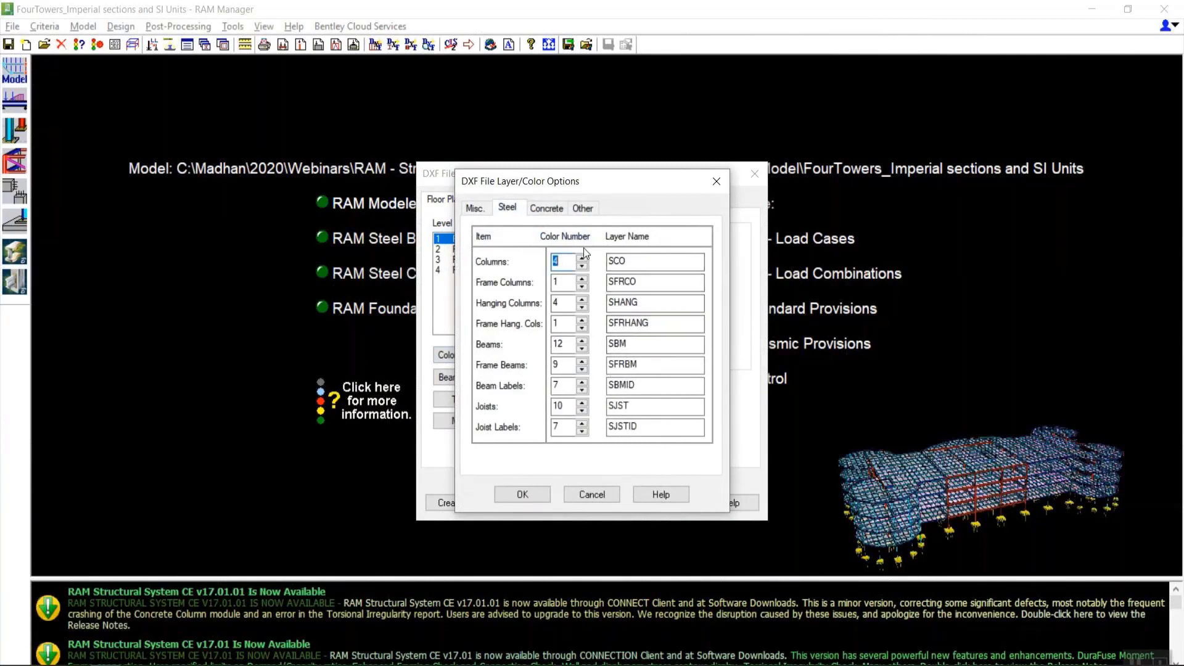
pyautogui.click(579, 205)
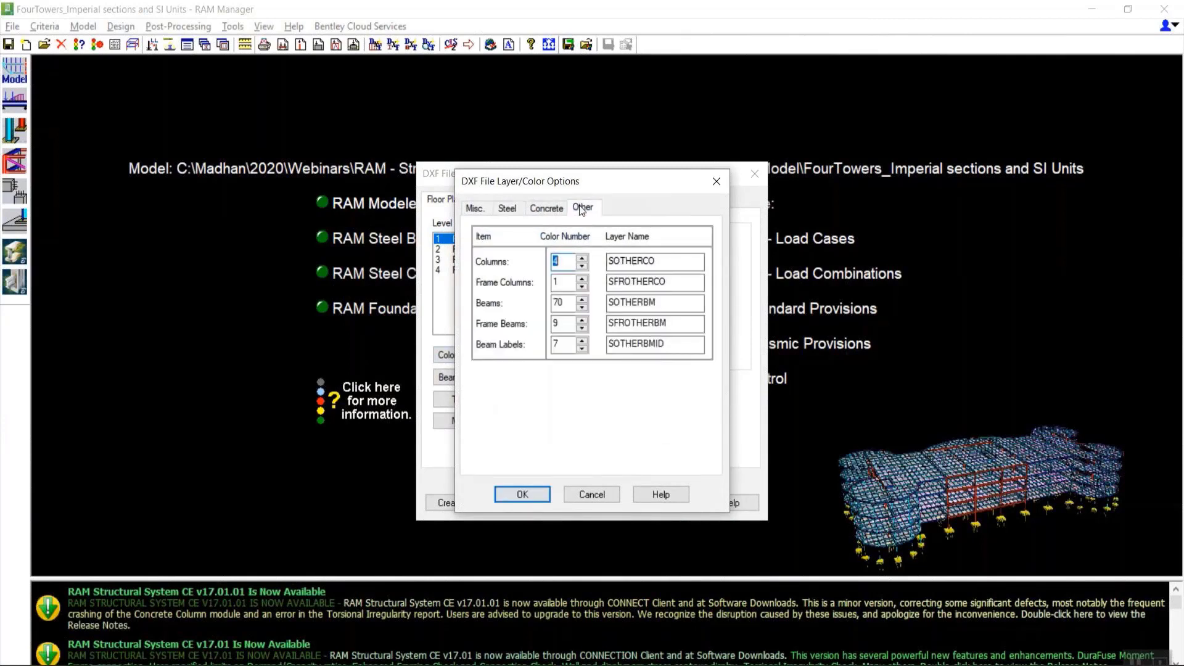
pyautogui.click(523, 494)
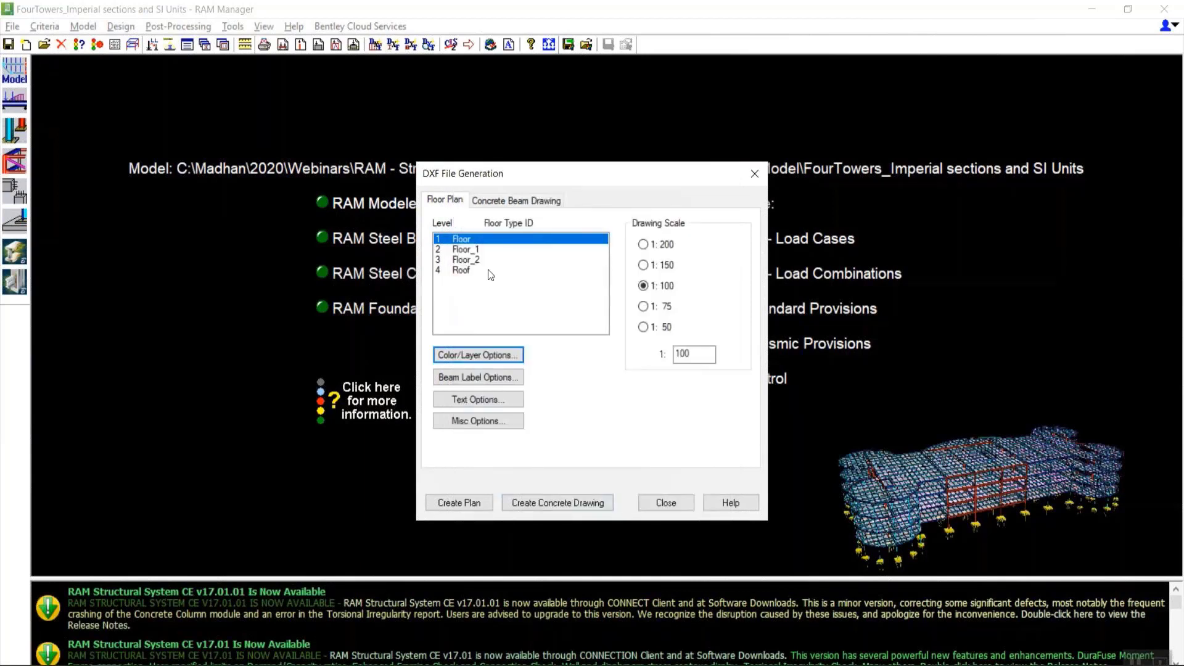
# Review the DXF beam label options and text options, and accept the text settings
pyautogui.click(478, 377)
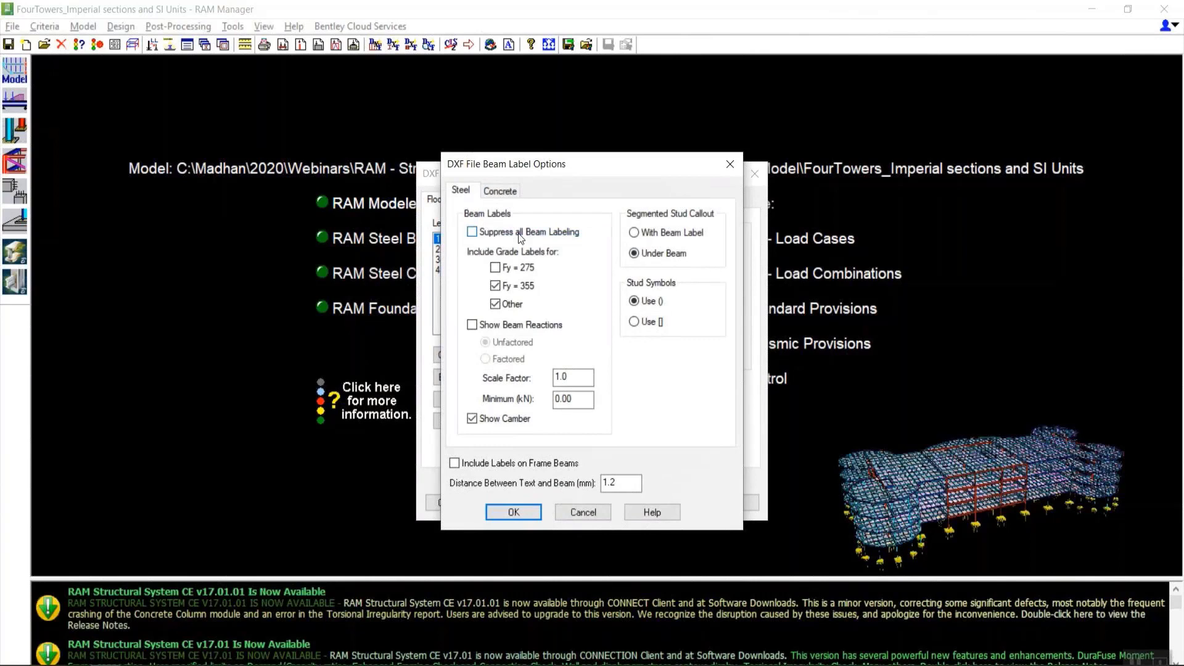
pyautogui.click(510, 265)
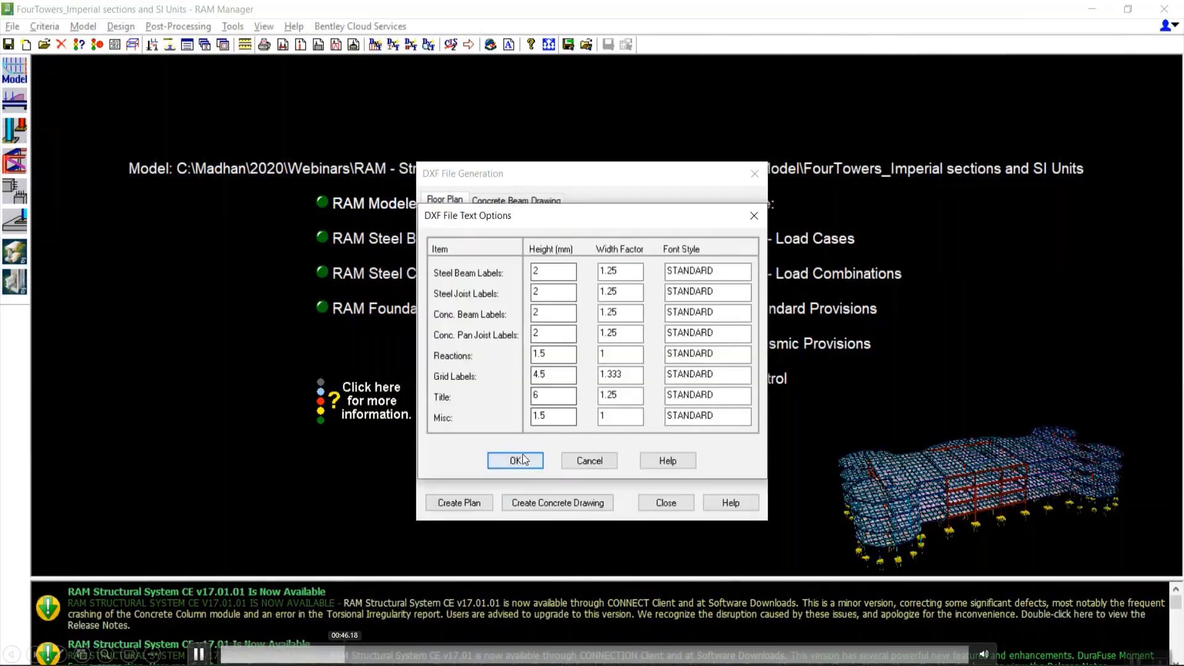
pyautogui.click(522, 459)
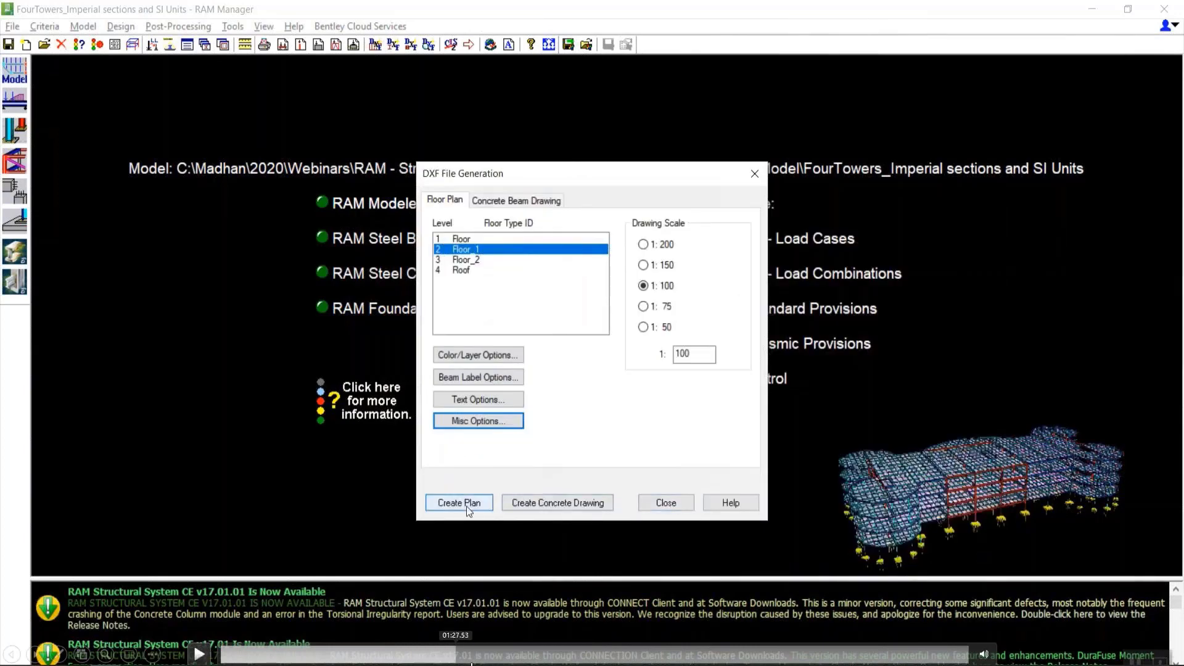
# Create the DXF plan for Floor_1 at 1:100 scale and accept the base plan text options of the column and footing schedule
pyautogui.click(466, 503)
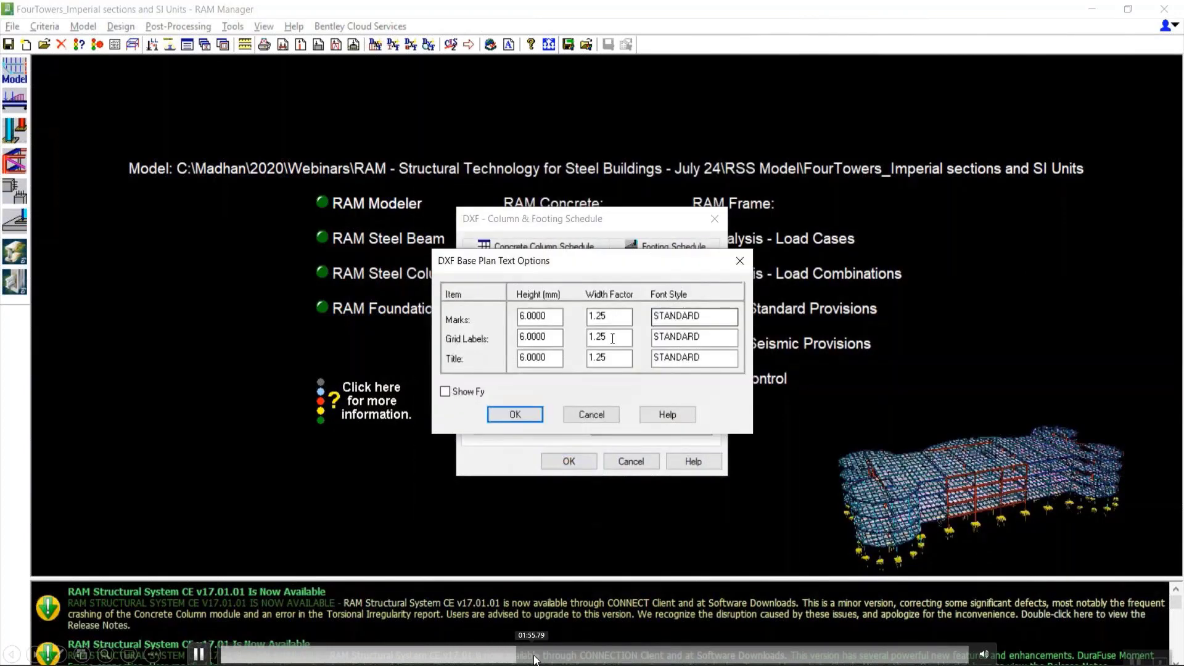
pyautogui.click(524, 416)
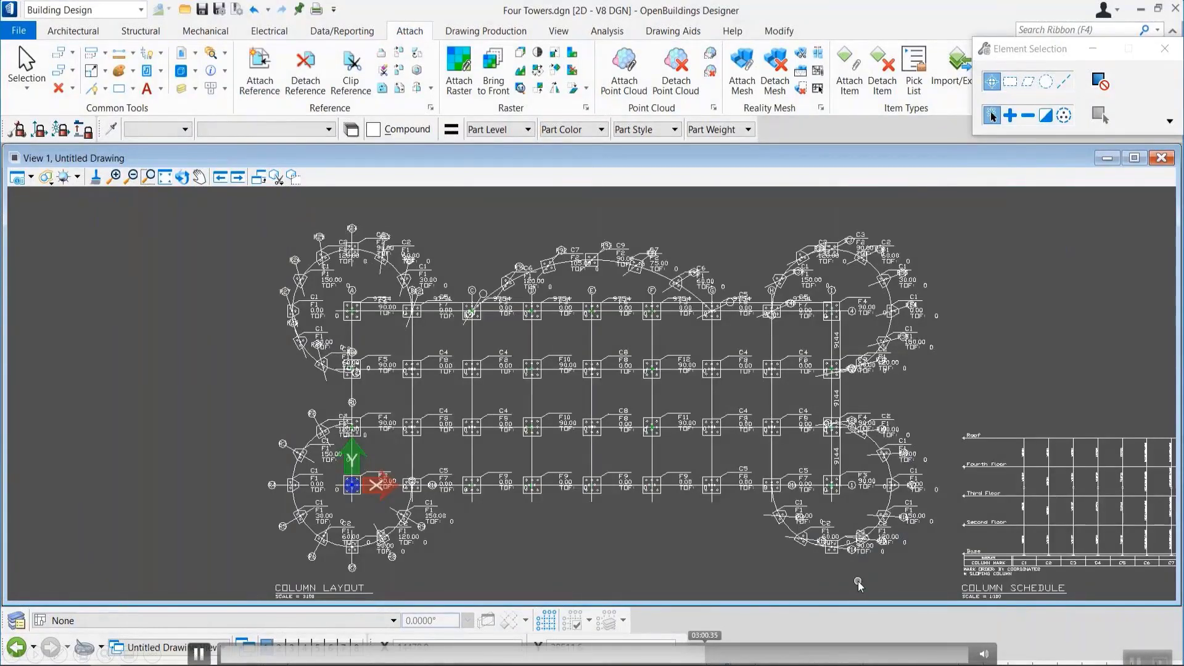
pyautogui.click(812, 654)
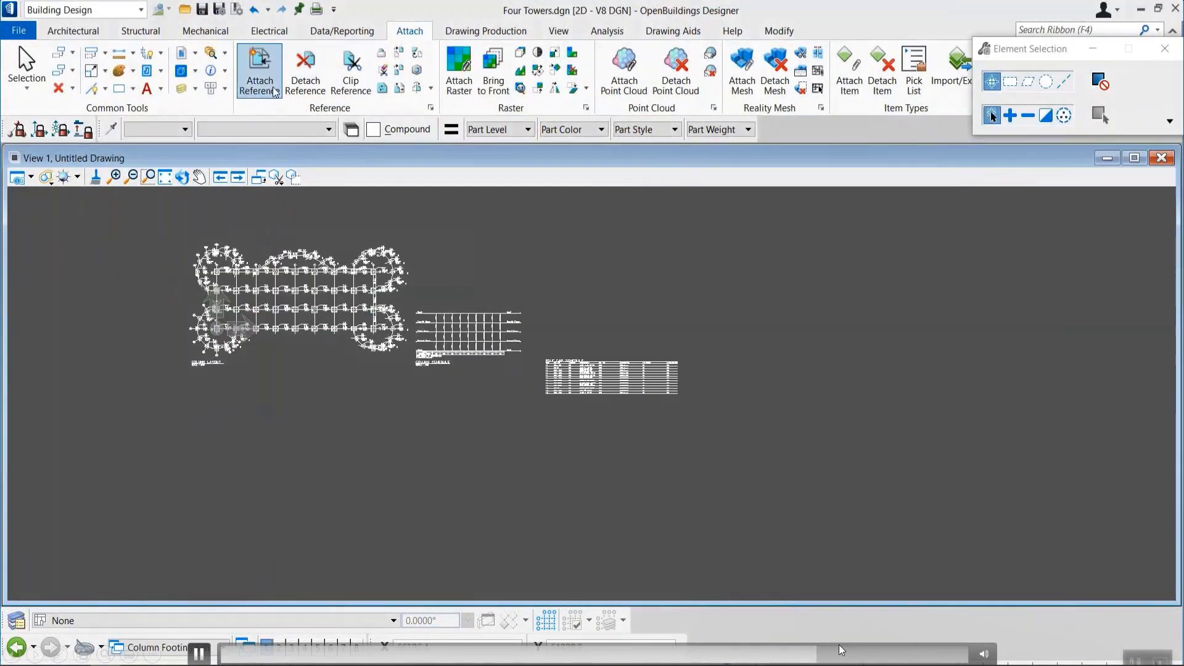
pyautogui.click(863, 652)
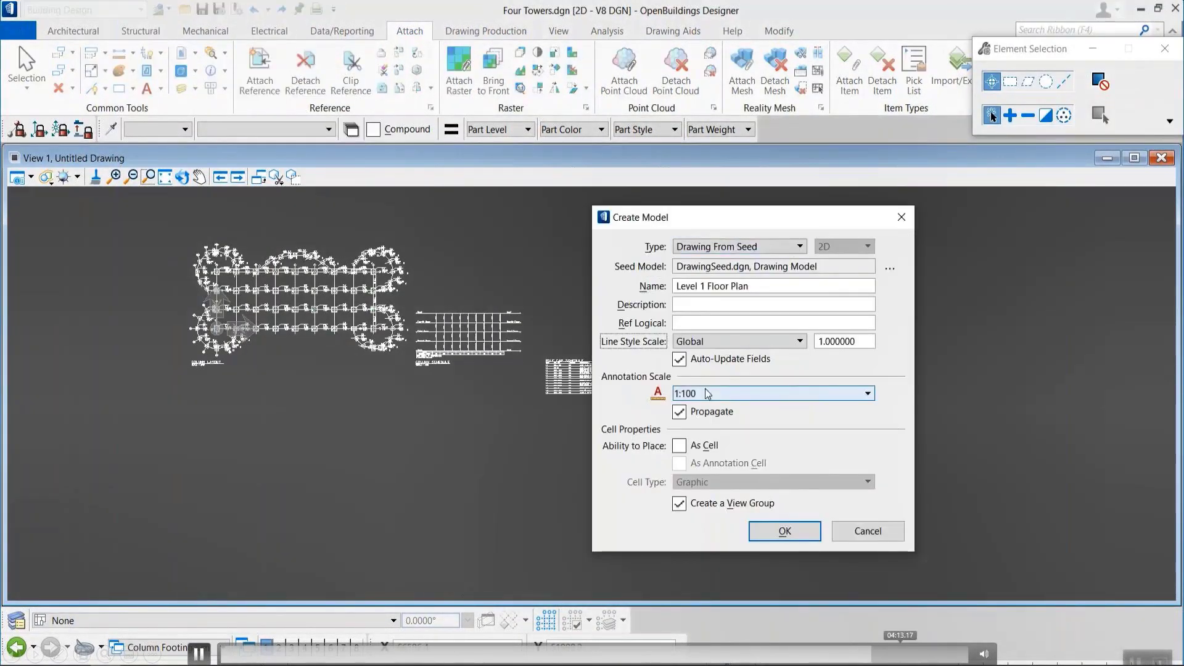
pyautogui.click(900, 653)
pyautogui.click(935, 654)
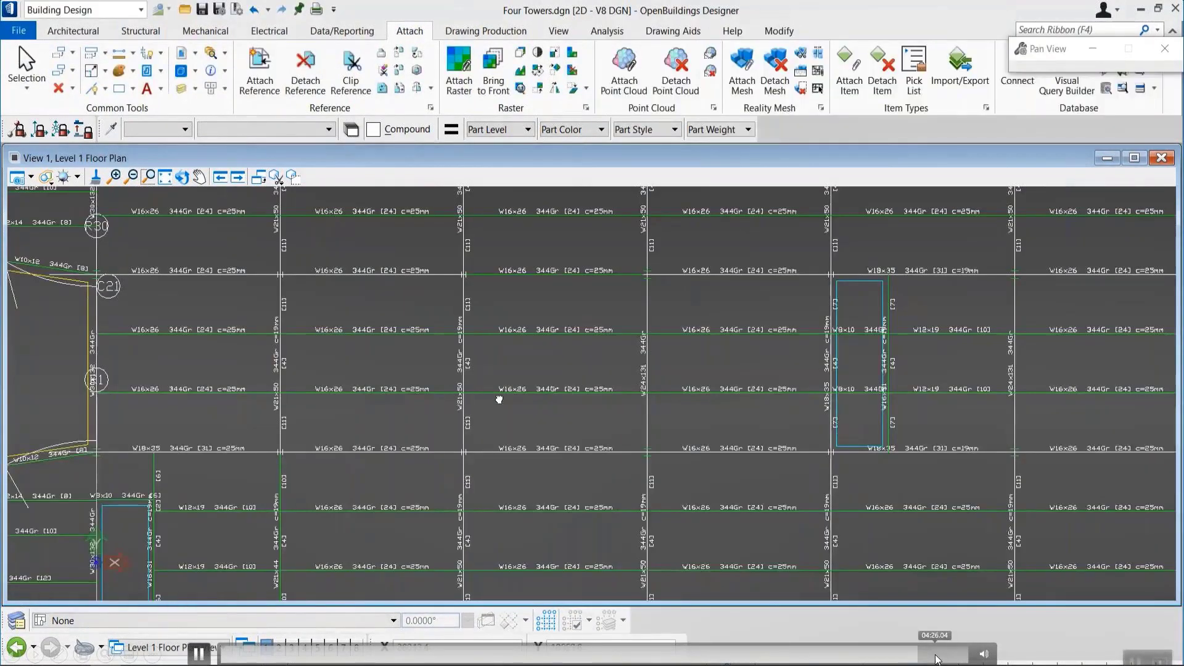
pyautogui.click(935, 656)
pyautogui.click(942, 654)
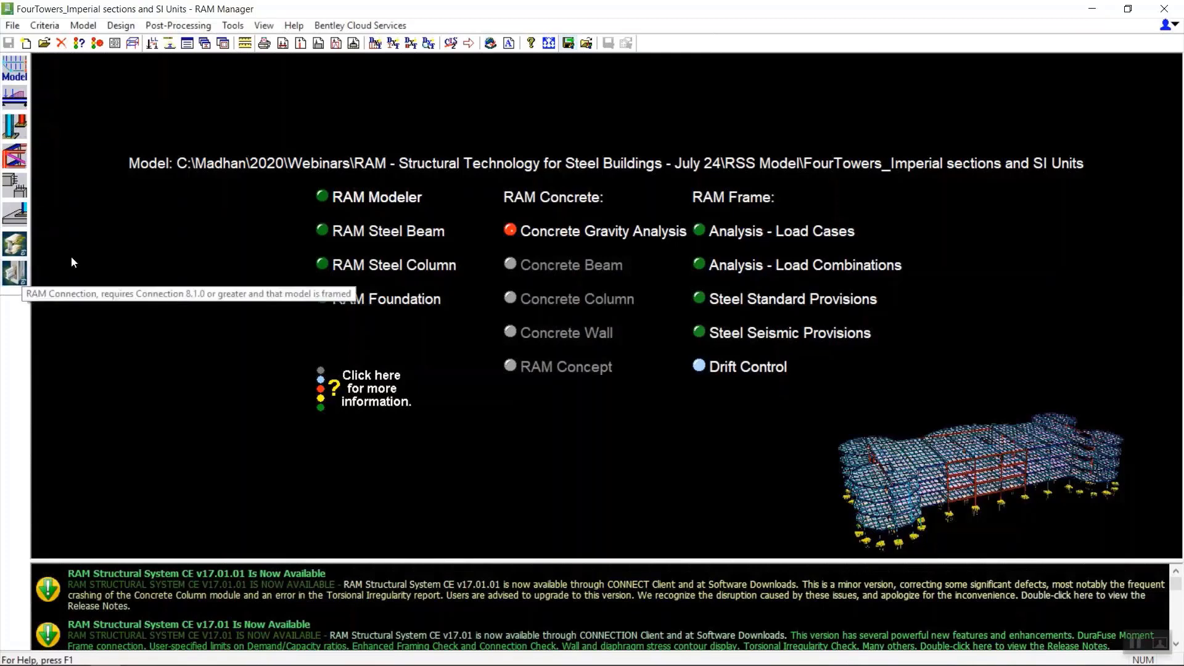
# Open the ISM options and switch off Export Gravity Loads
pyautogui.click(12, 27)
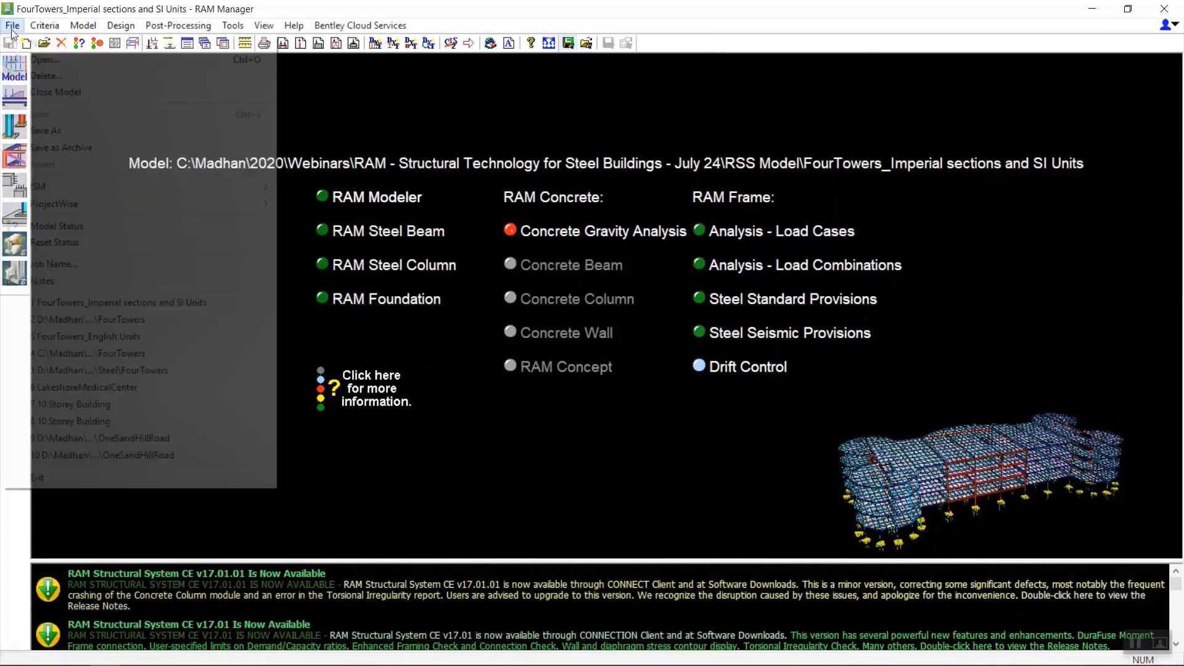
pyautogui.click(45, 185)
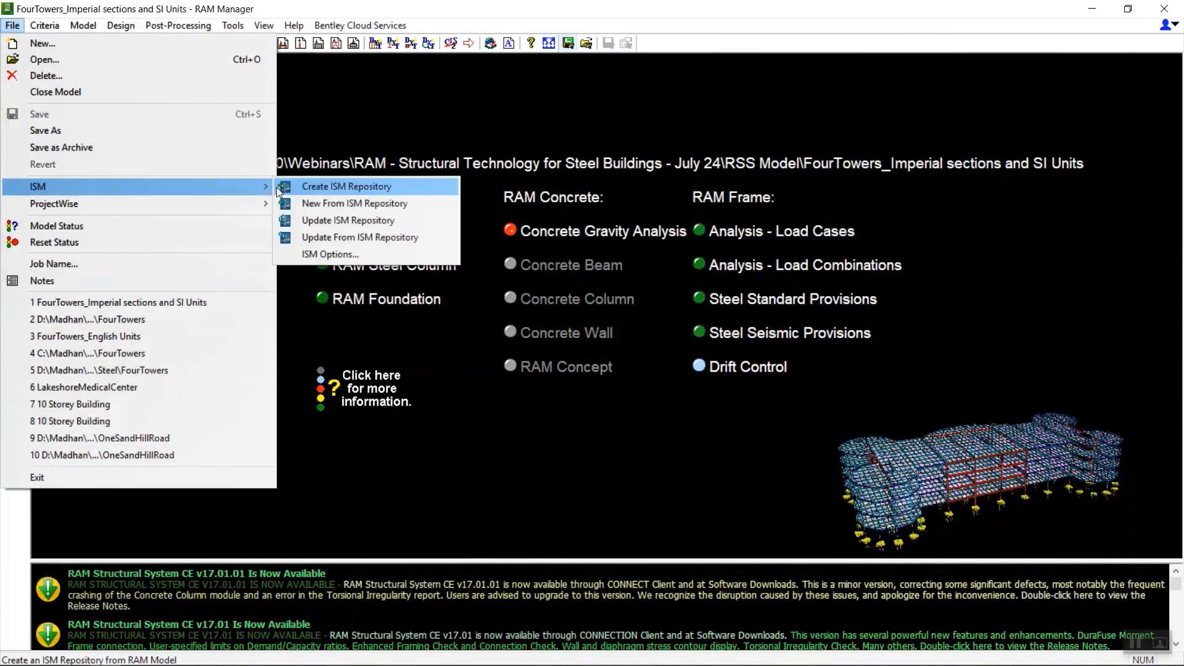
pyautogui.click(315, 255)
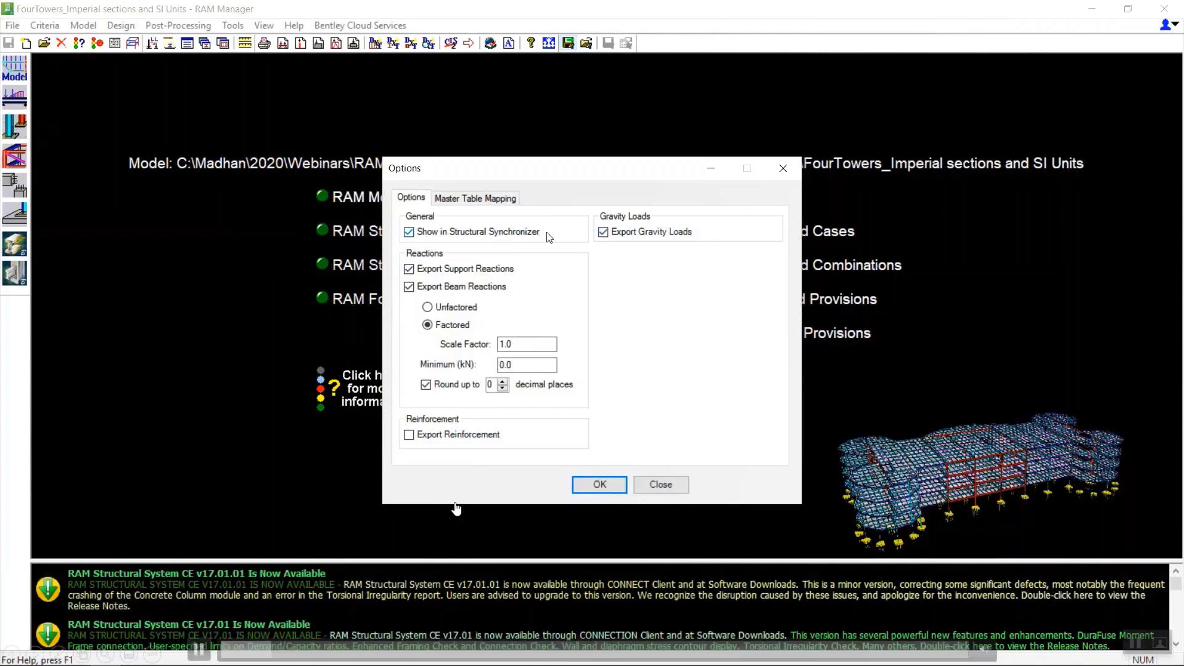
pyautogui.click(604, 232)
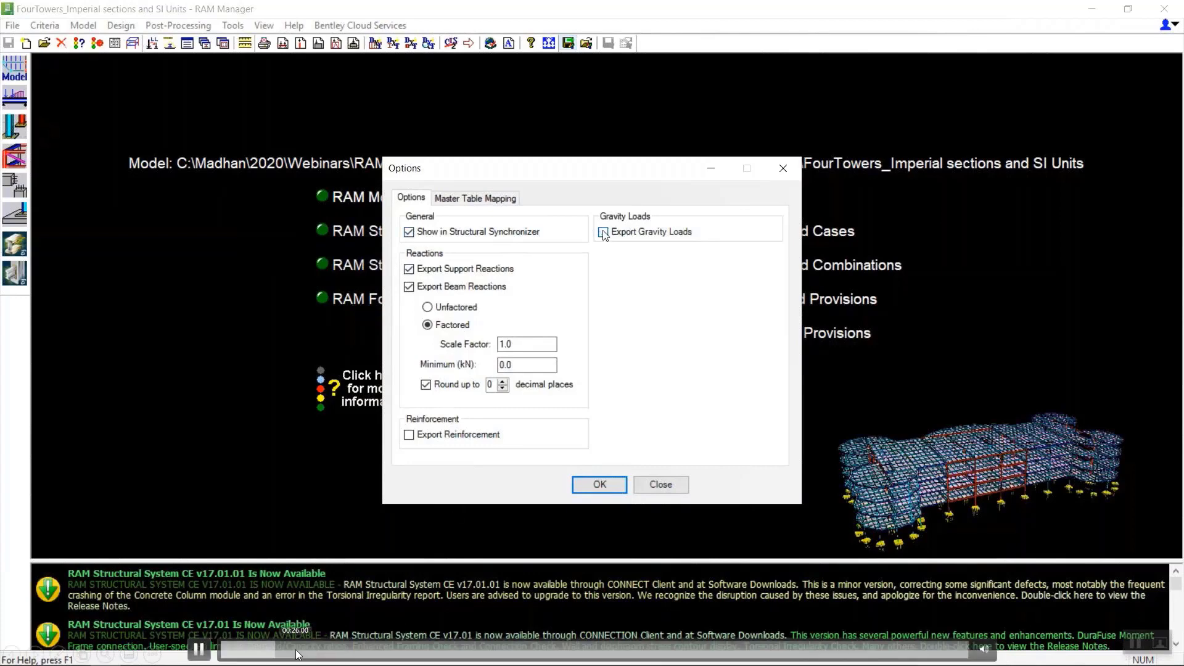
pyautogui.click(296, 651)
pyautogui.click(423, 654)
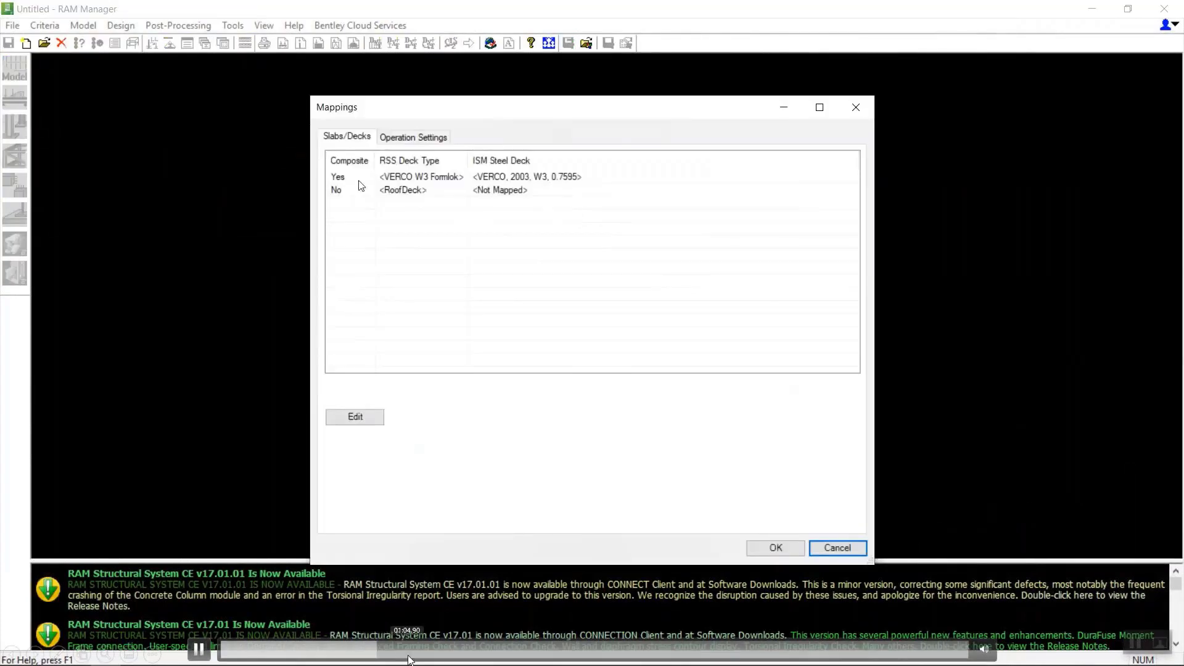
pyautogui.click(452, 653)
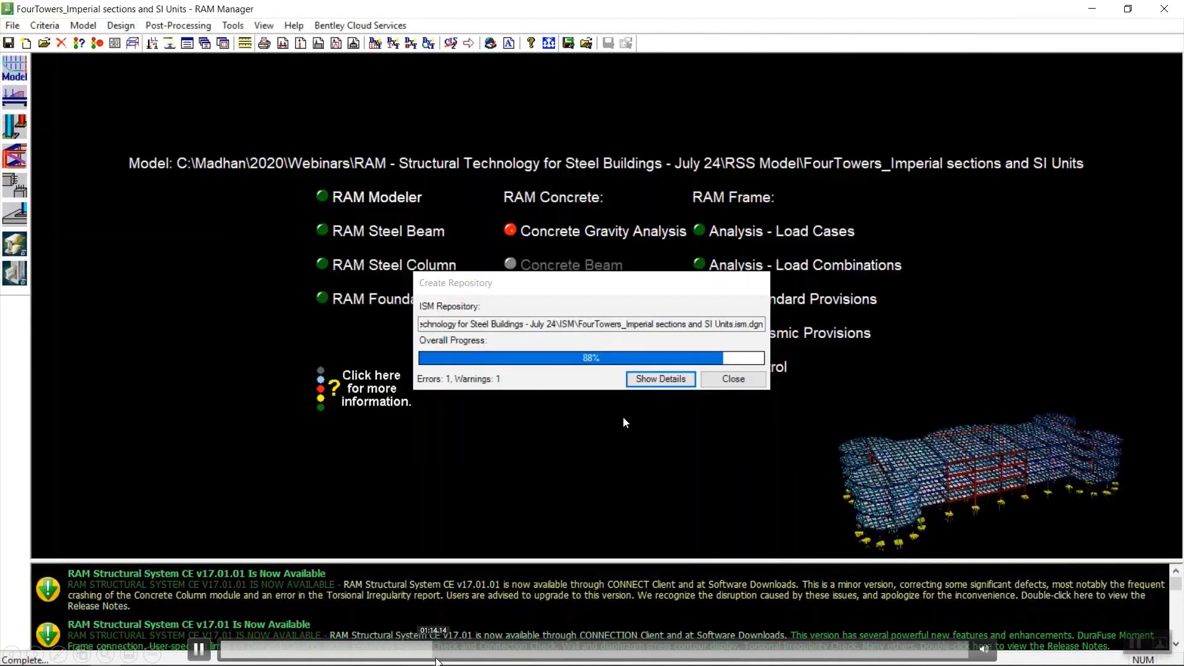
pyautogui.click(478, 652)
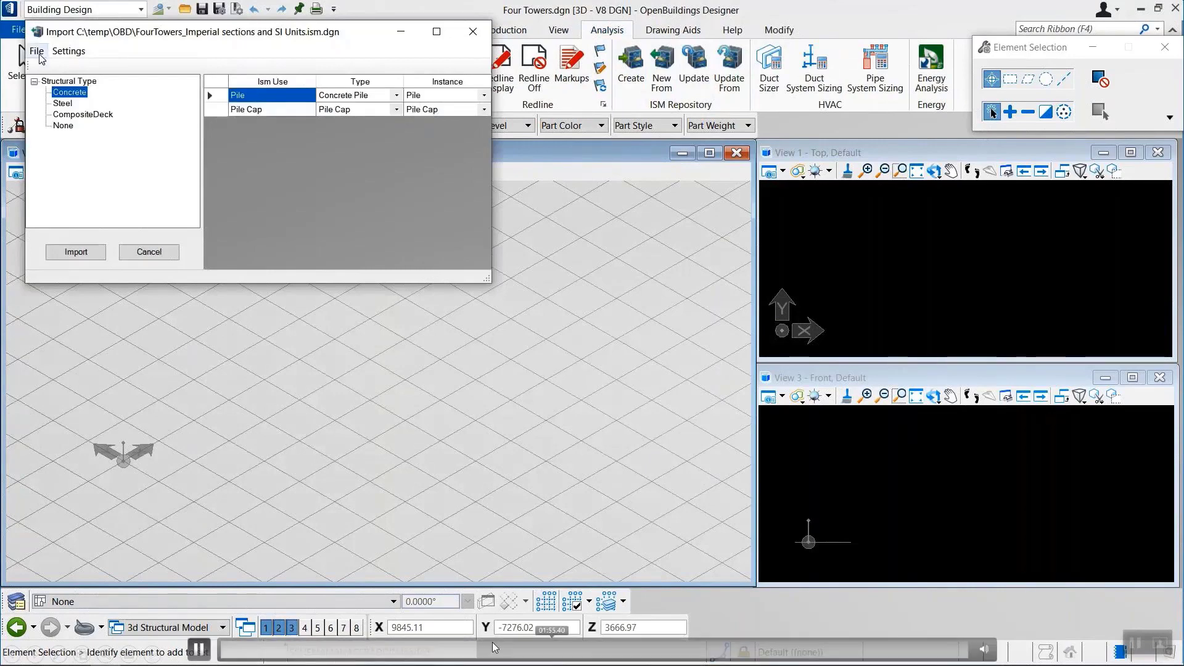
# Skip the embedded demonstration video forward past the ISM import dialog to the imported FourTowers model with its decks
pyautogui.click(504, 647)
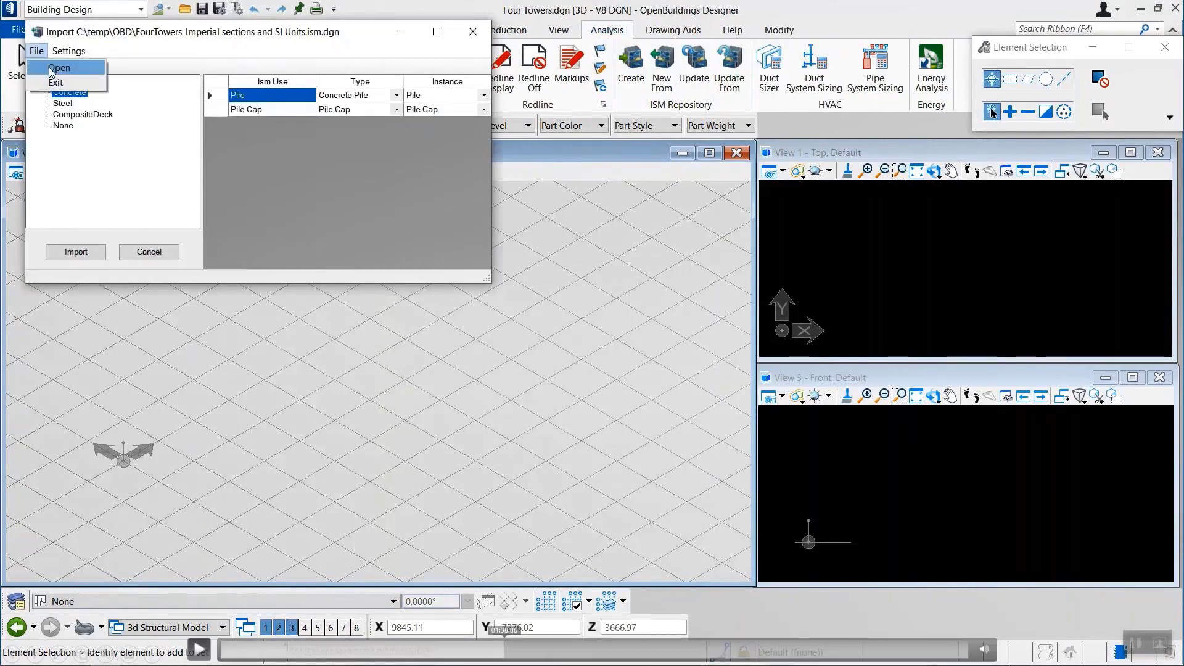
pyautogui.click(543, 648)
pyautogui.click(604, 648)
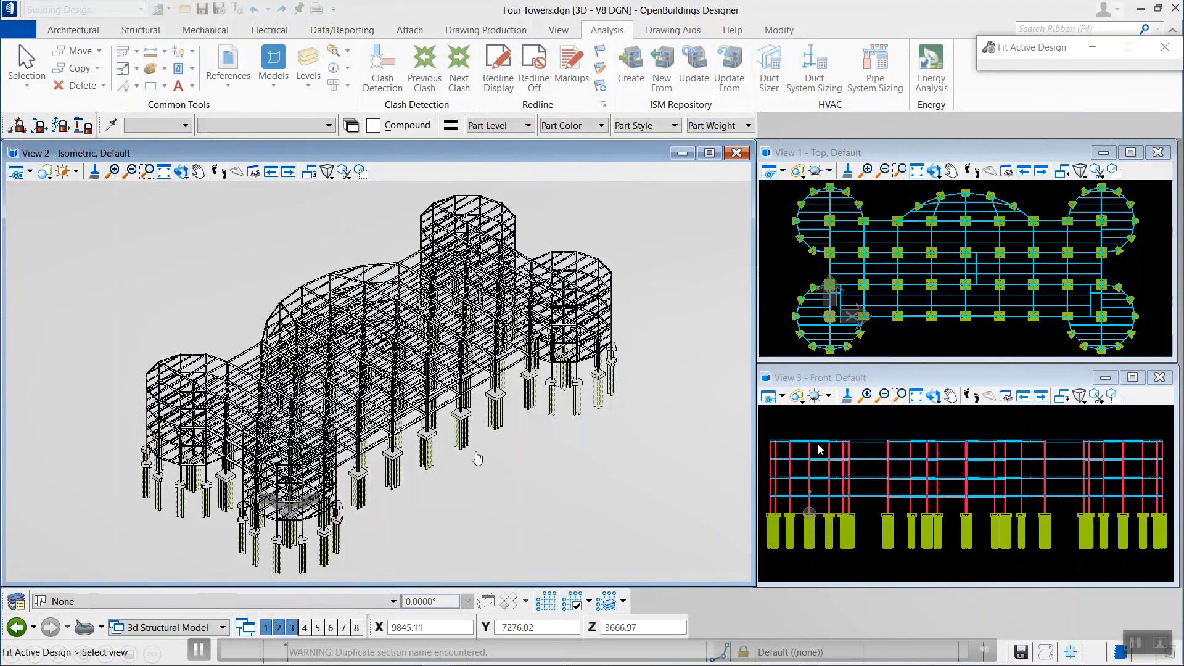
pyautogui.click(753, 652)
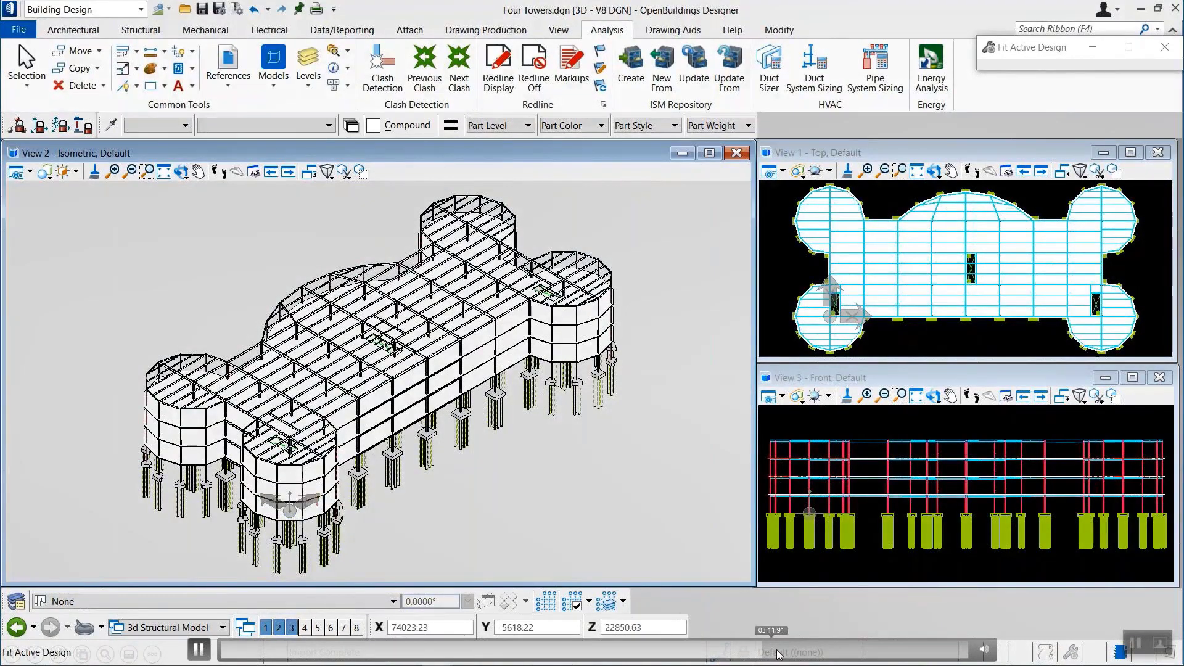
pyautogui.press('space')
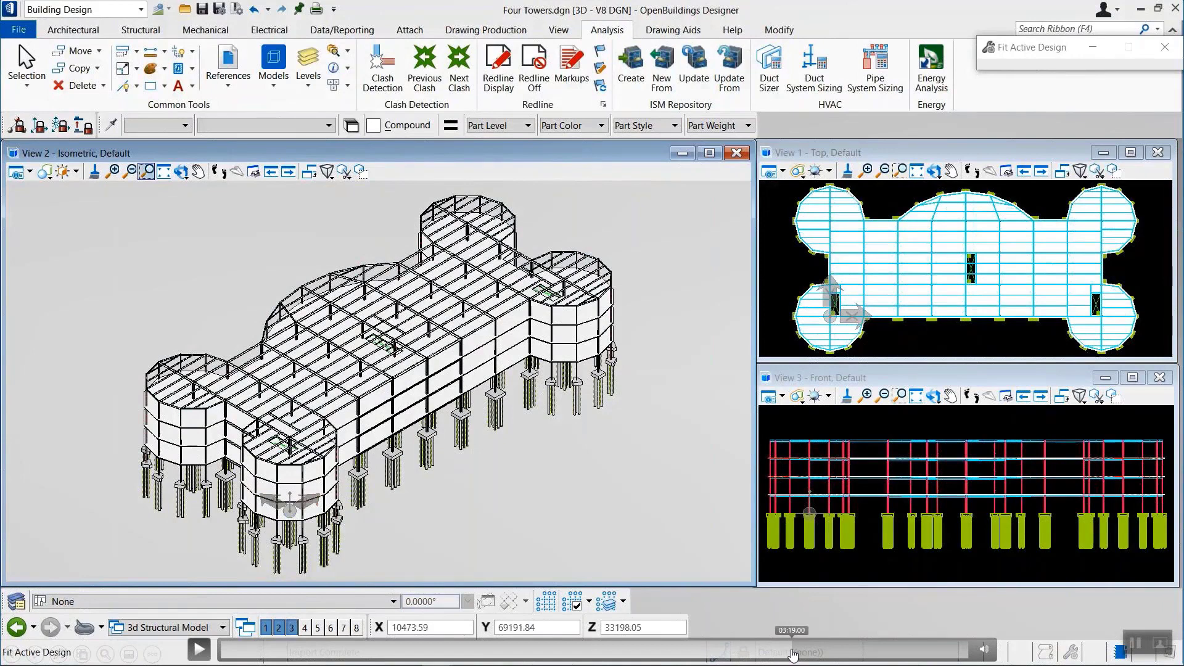
pyautogui.click(793, 653)
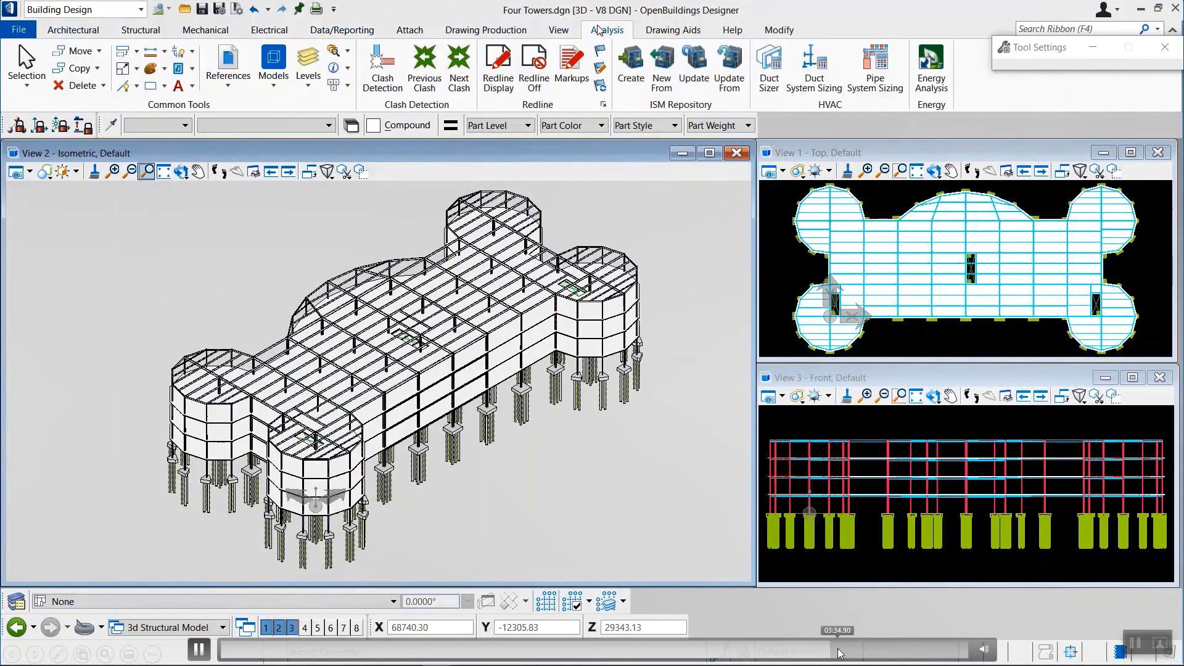
# Skip the demonstration video forward through the floor grid system models and restore the maximized Front view to the tiled layout
pyautogui.click(852, 651)
pyautogui.click(867, 652)
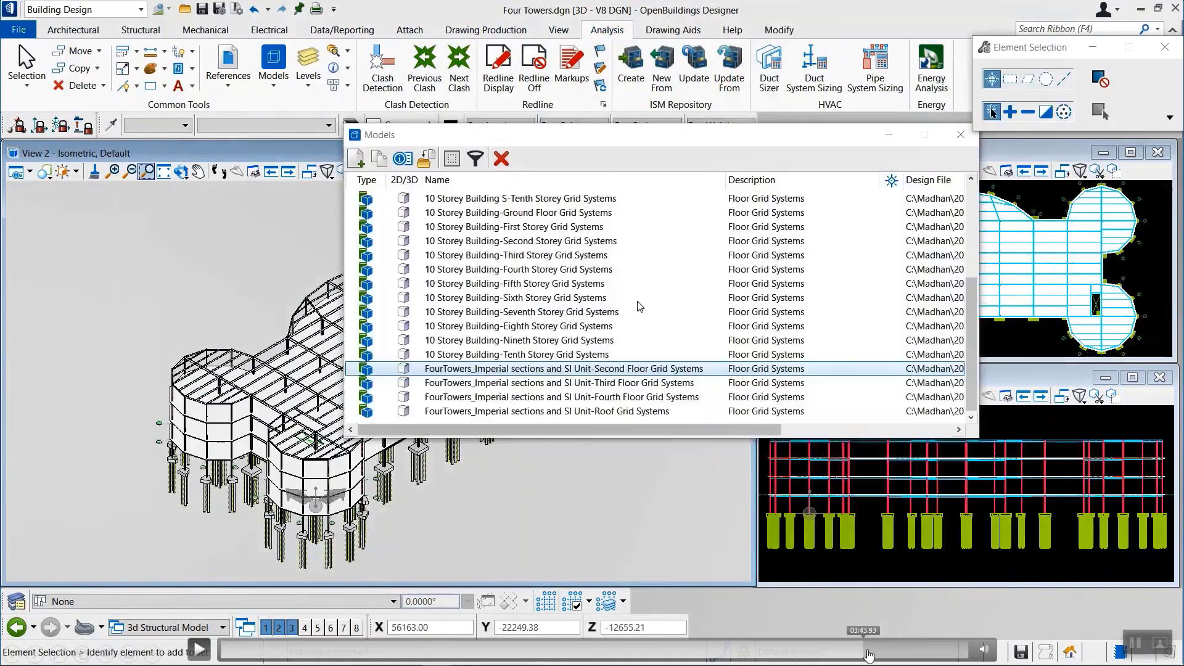
pyautogui.click(884, 652)
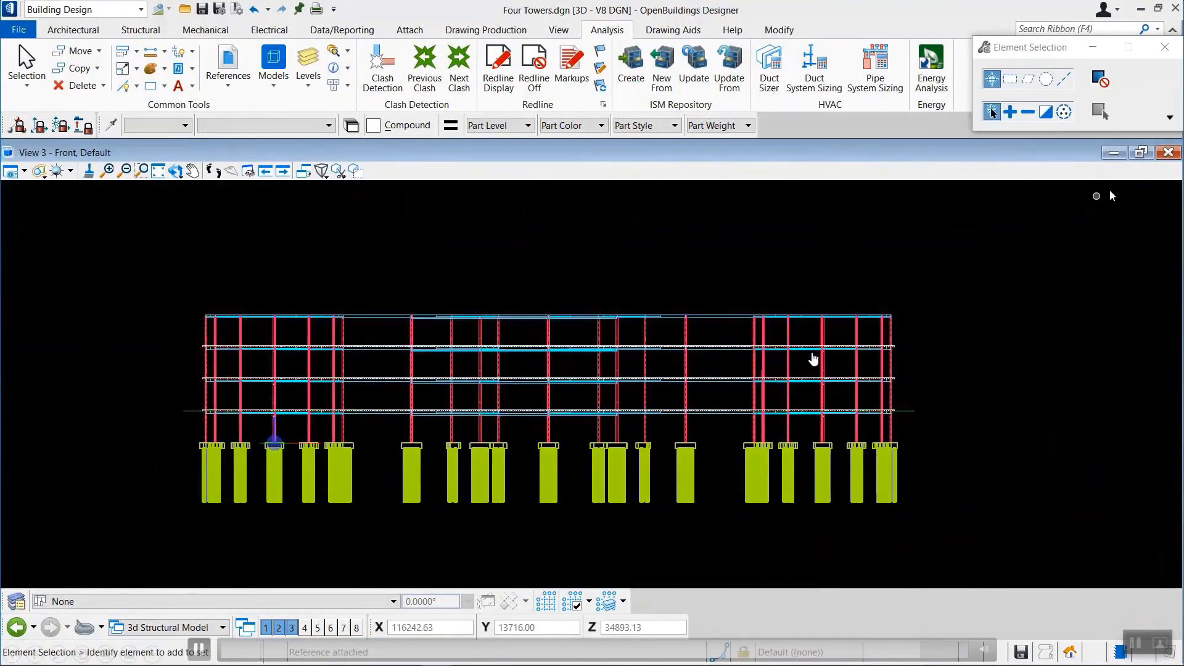
pyautogui.click(1142, 154)
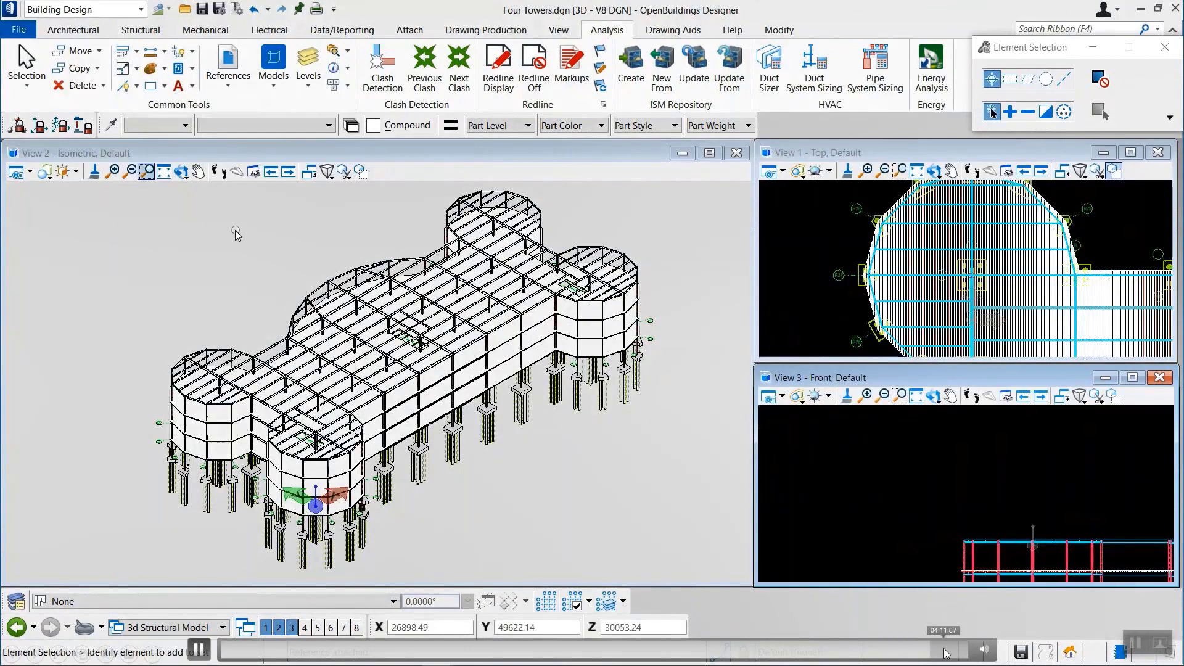
pyautogui.click(955, 651)
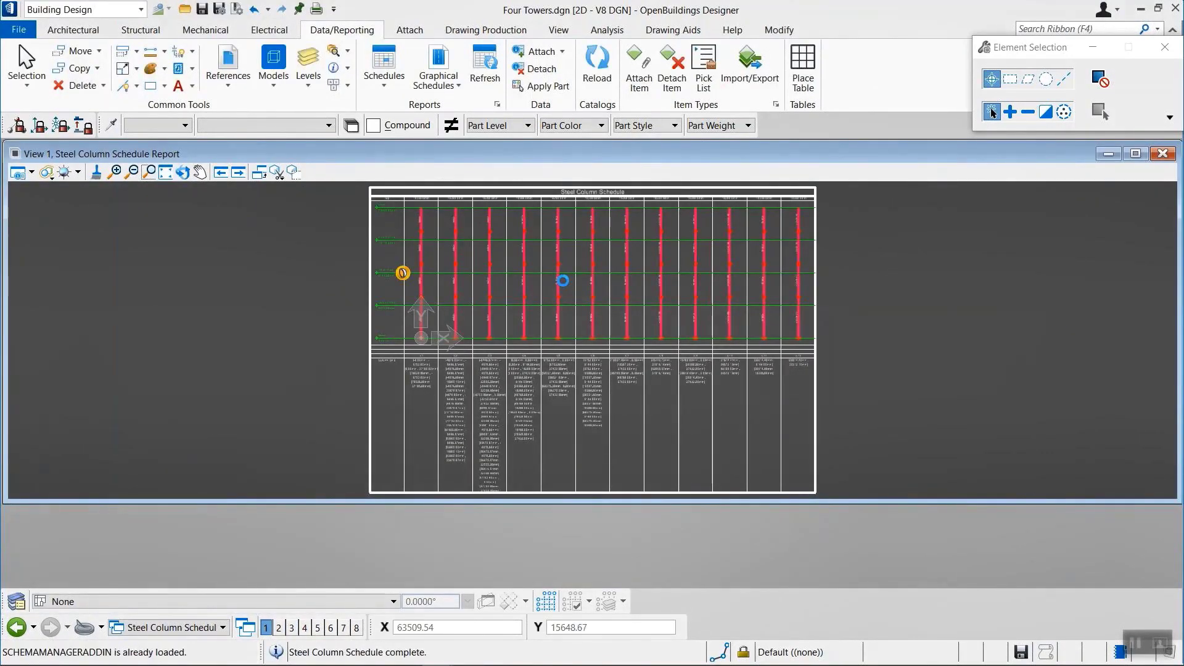
# Examine the column sections at the Roof and Fourth Floor levels in the Steel Column Schedule report
pyautogui.click(601, 252)
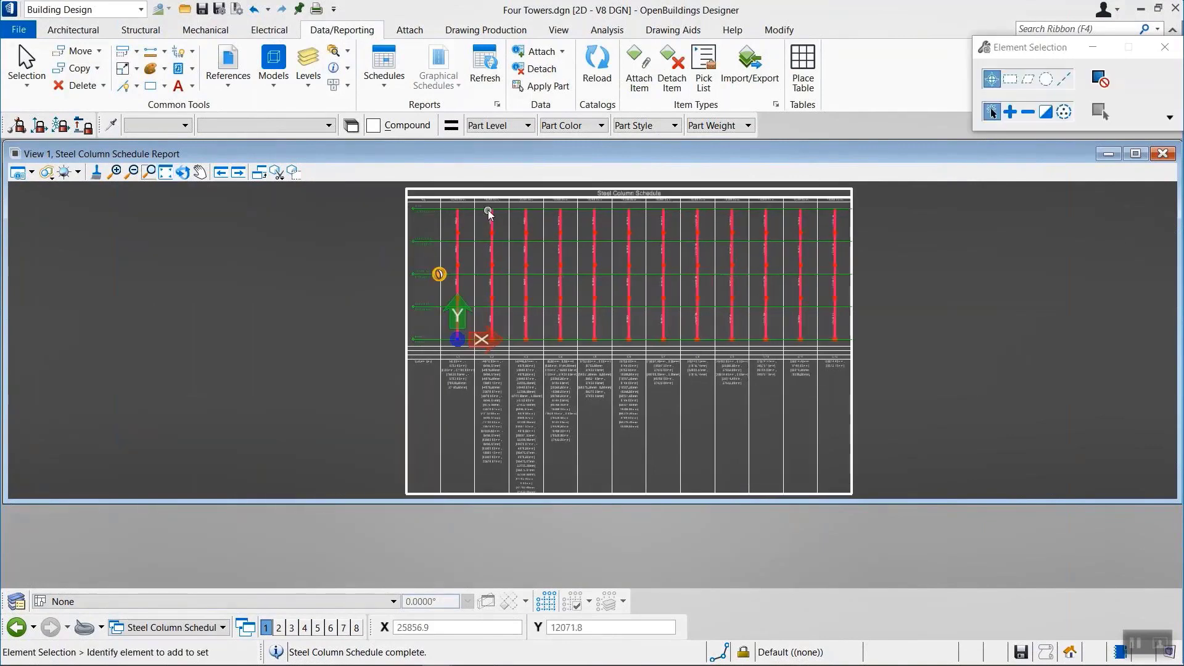
pyautogui.scroll(7, 488, 212)
pyautogui.moveTo(371, 238); pyautogui.dragTo(481, 273, button='middle')
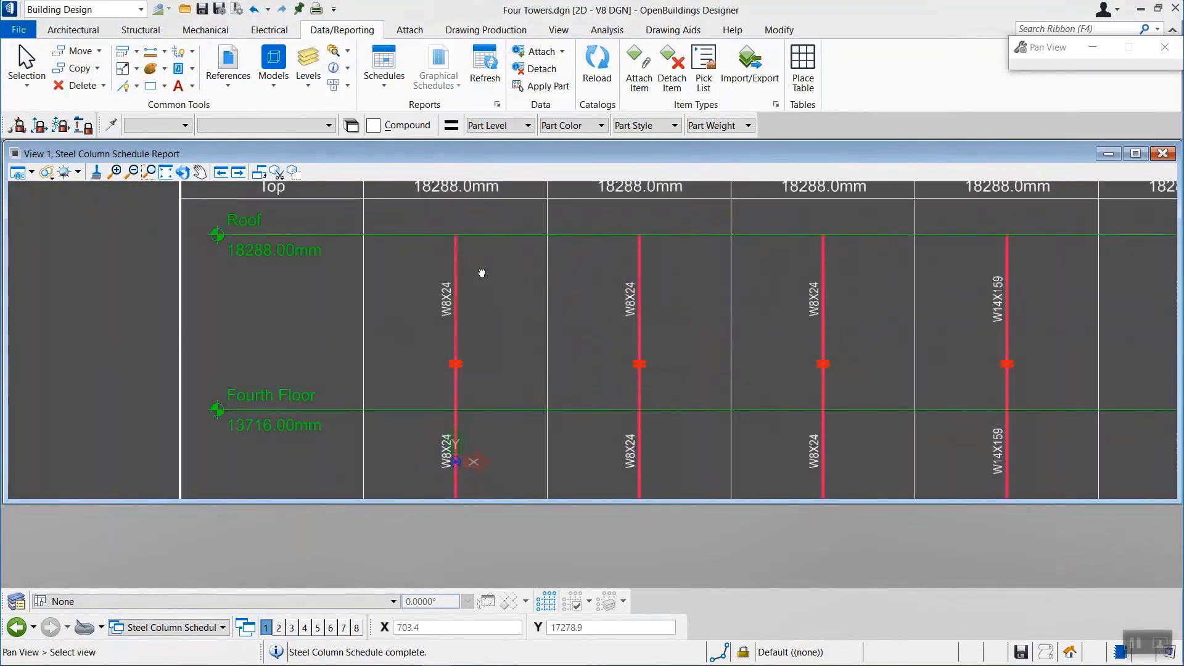
pyautogui.moveTo(399, 374); pyautogui.dragTo(395, 281, button='middle')
# Skip the demonstration video to its closing model views and advance the presentation to the Structural Worksuite slide
pyautogui.moveTo(674, 650); pyautogui.dragTo(962, 653)
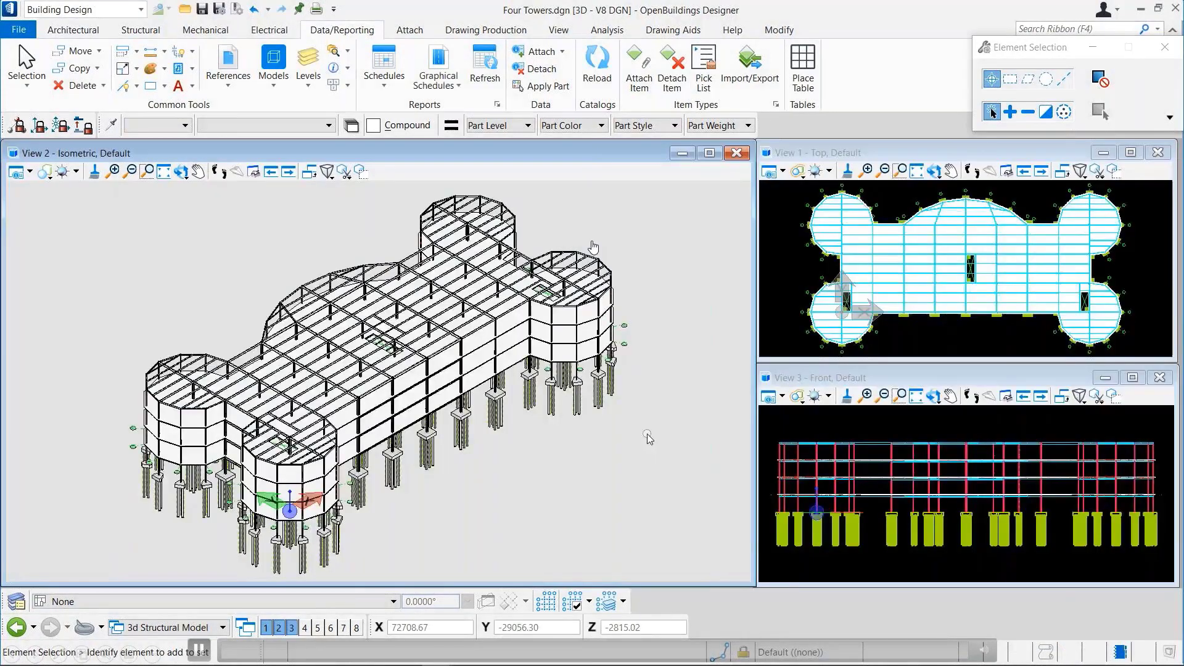
pyautogui.press('Right')
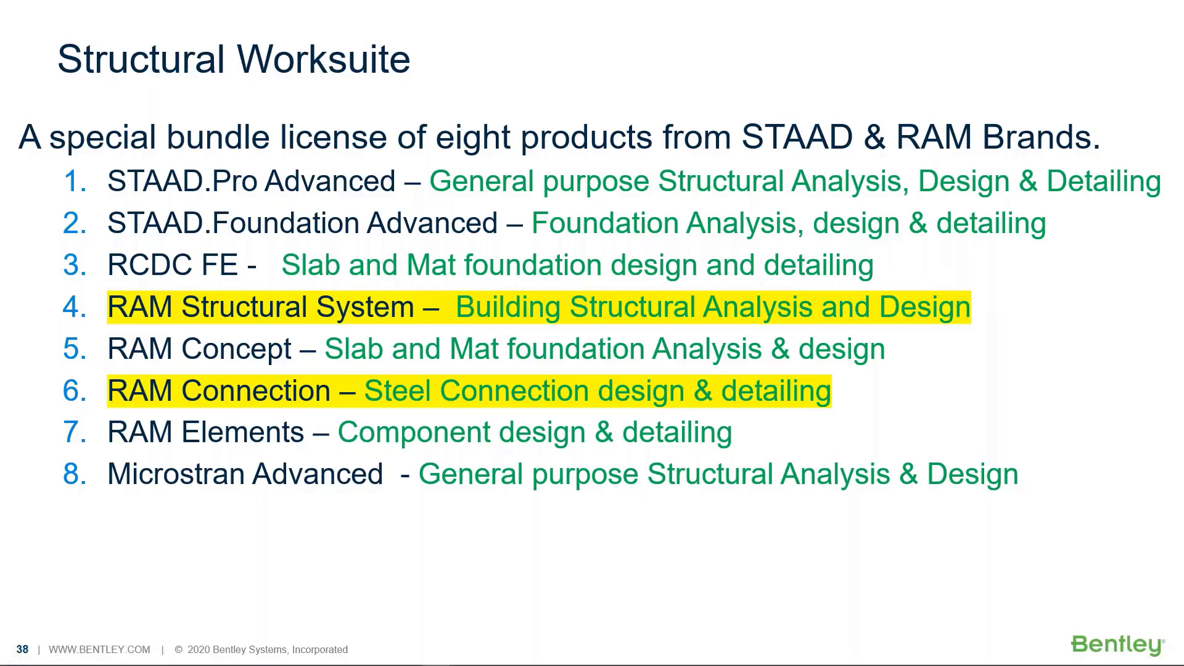